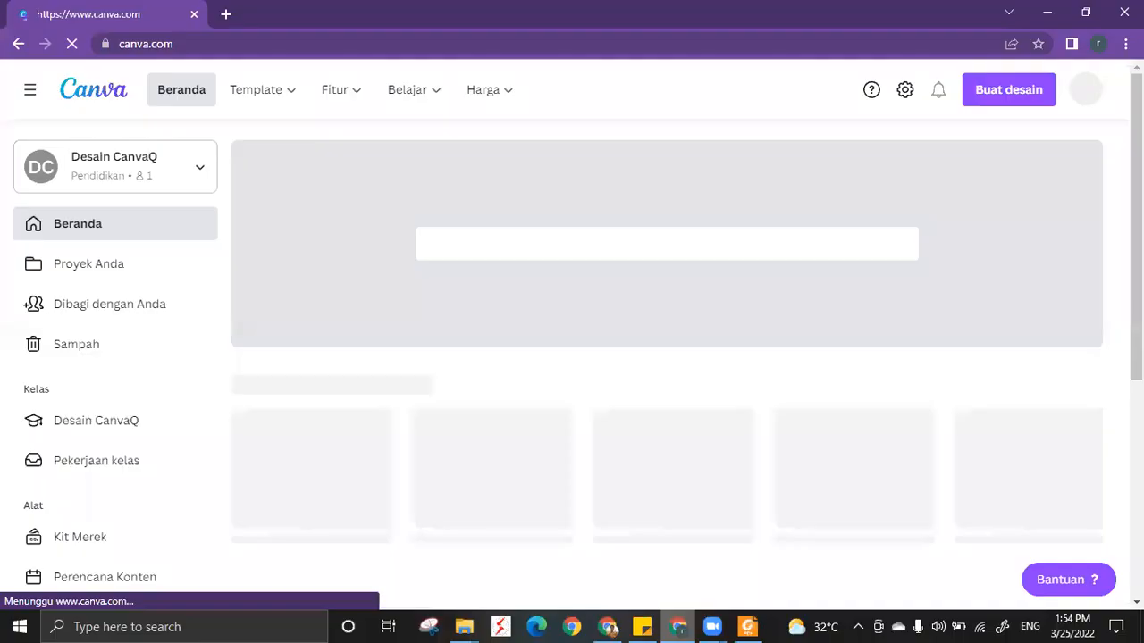
Open the account settings and display the Penagihan & Tim page for the Desain CanvaQ team.
mouse_move(277, 107)
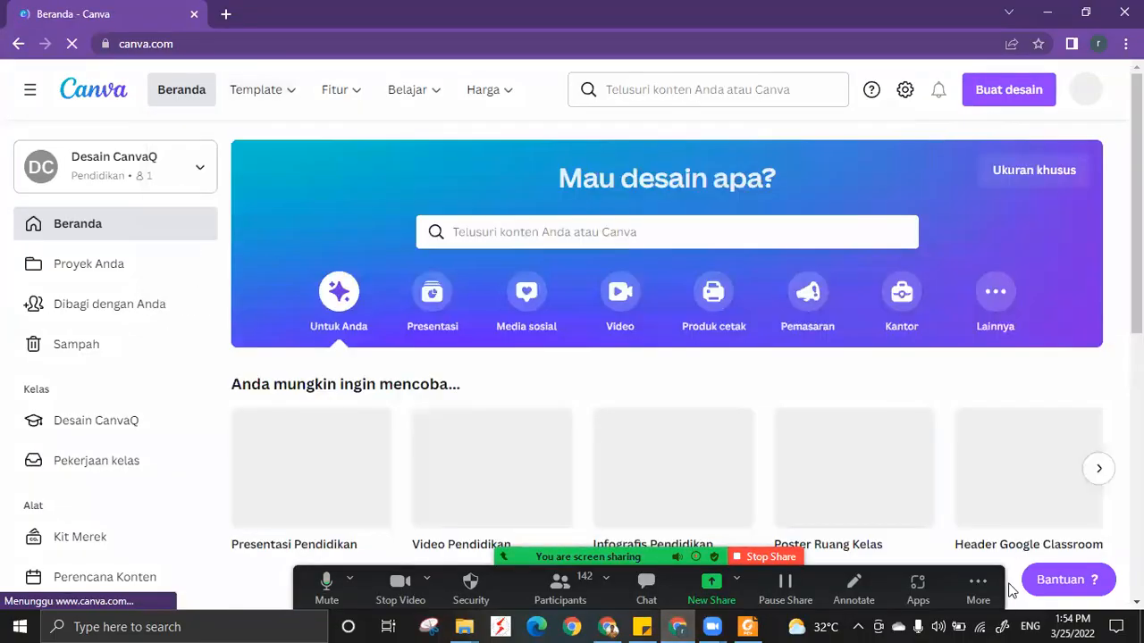
left_click(905, 89)
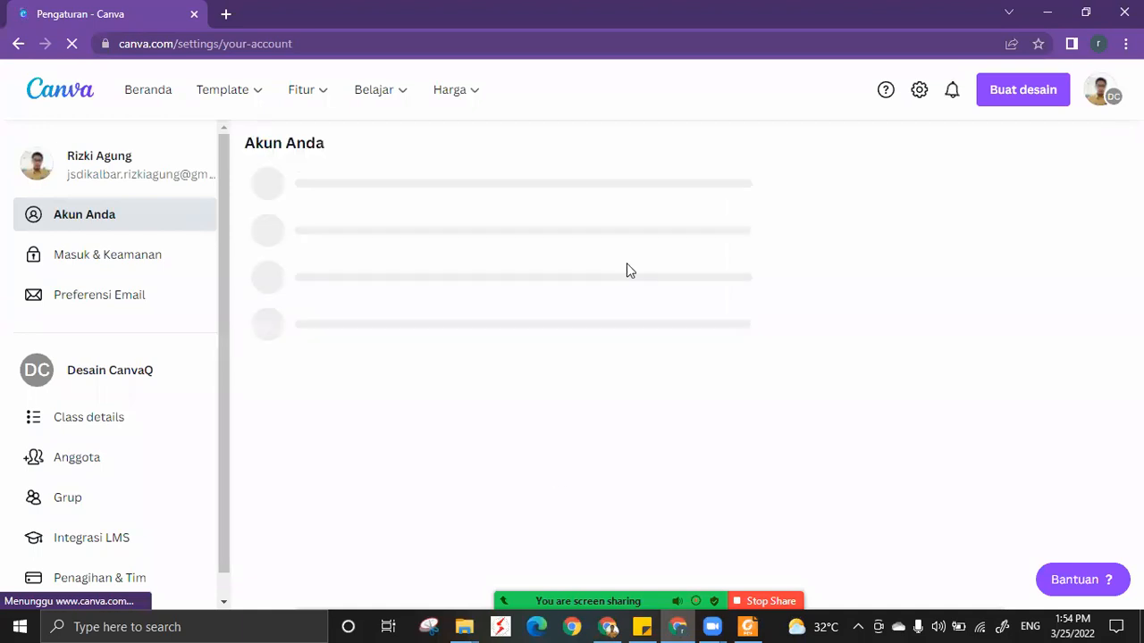
scroll(125, 514, "down", 1)
left_click(122, 504)
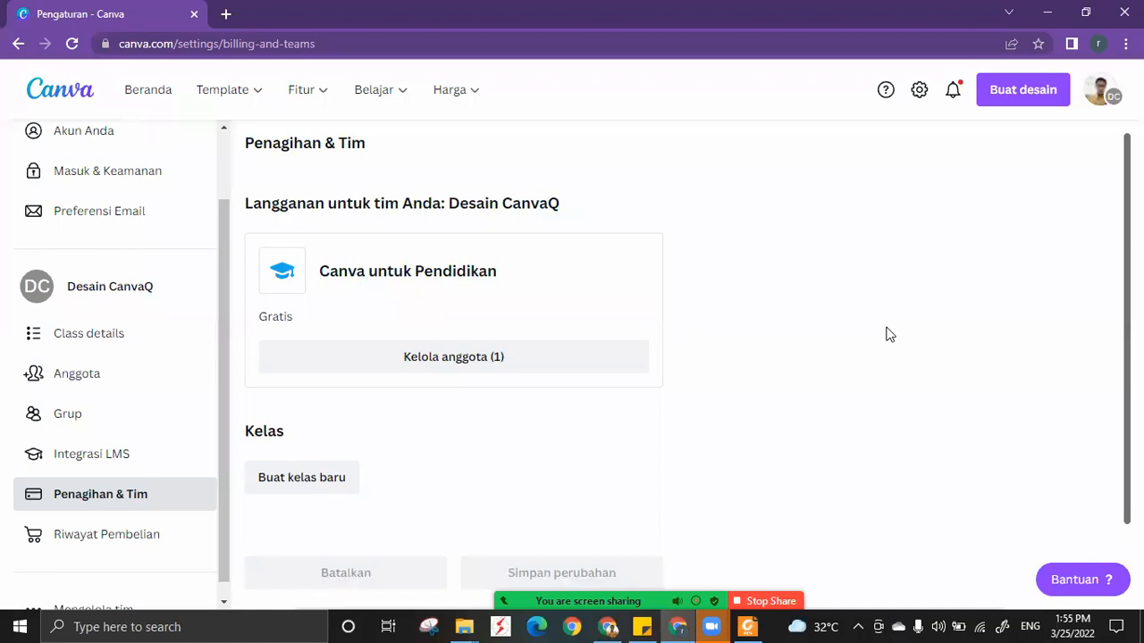
Switch to the Zoom meeting and read the chat question about making exam questions with Google Forms or Canva.
left_click(681, 626)
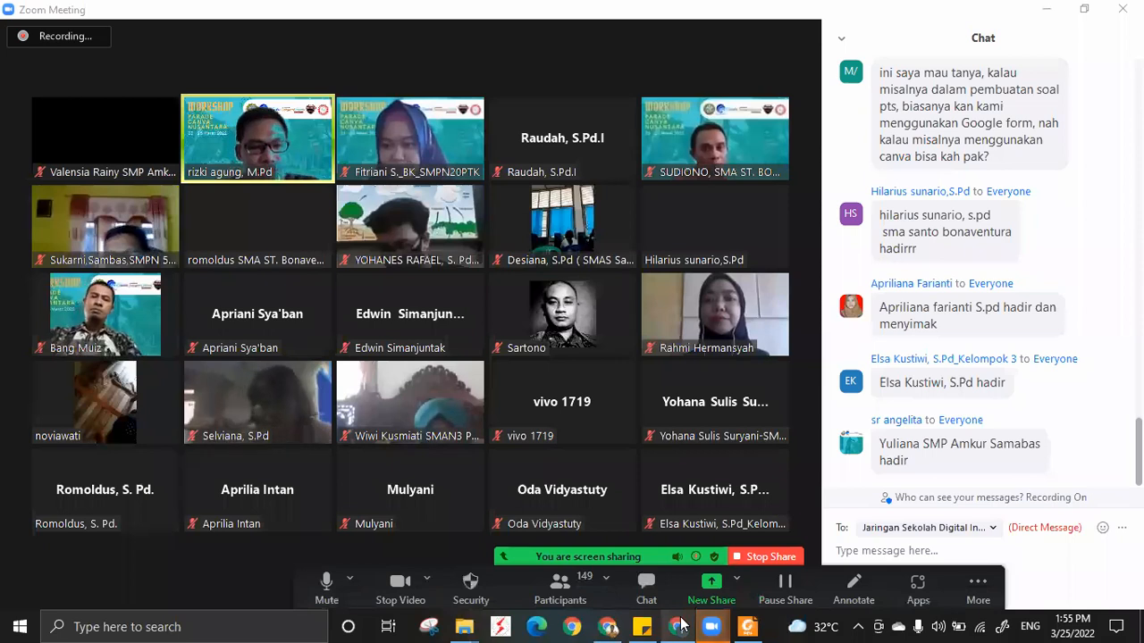
mouse_move(731, 391)
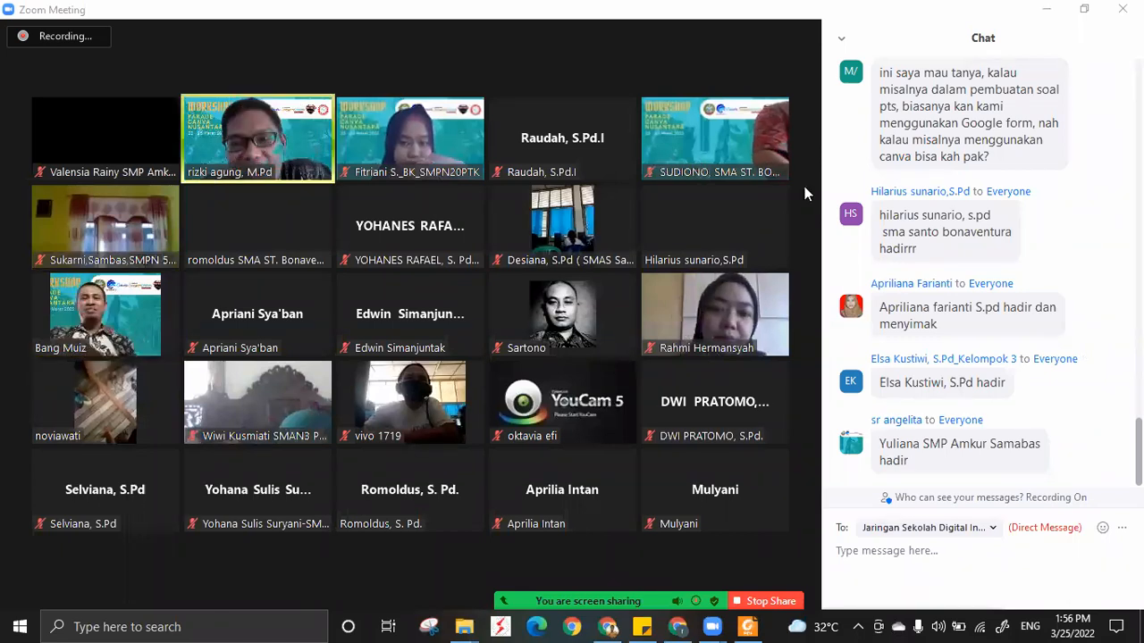
scroll(885, 169, "up", 1)
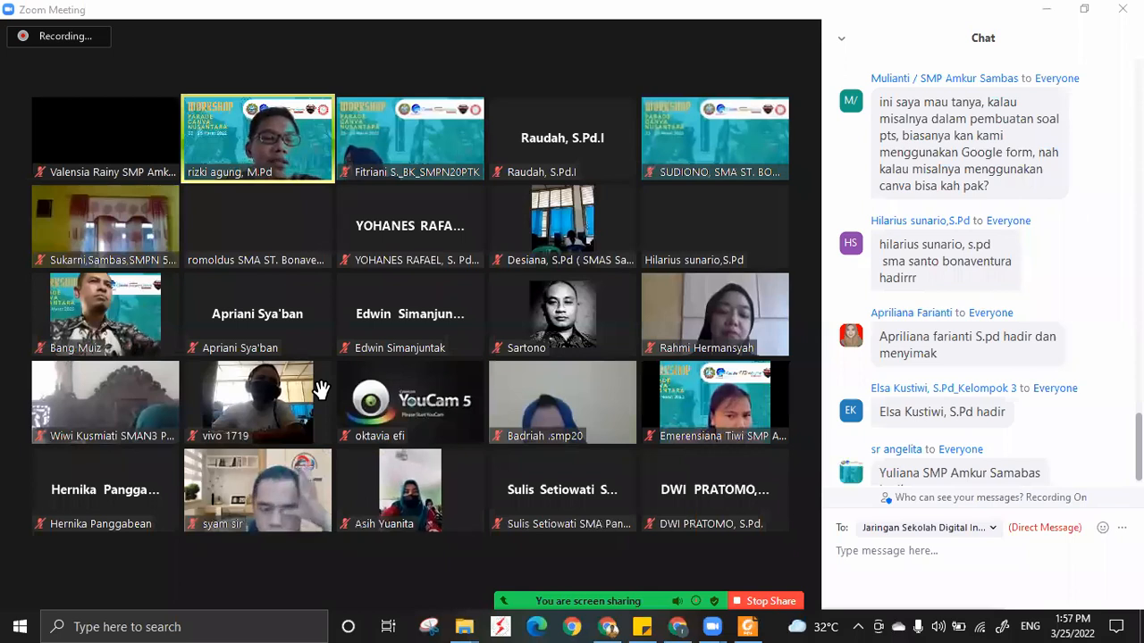
Switch back to Canva in Chrome and search the templates for "header google form" from the home page.
left_click(678, 627)
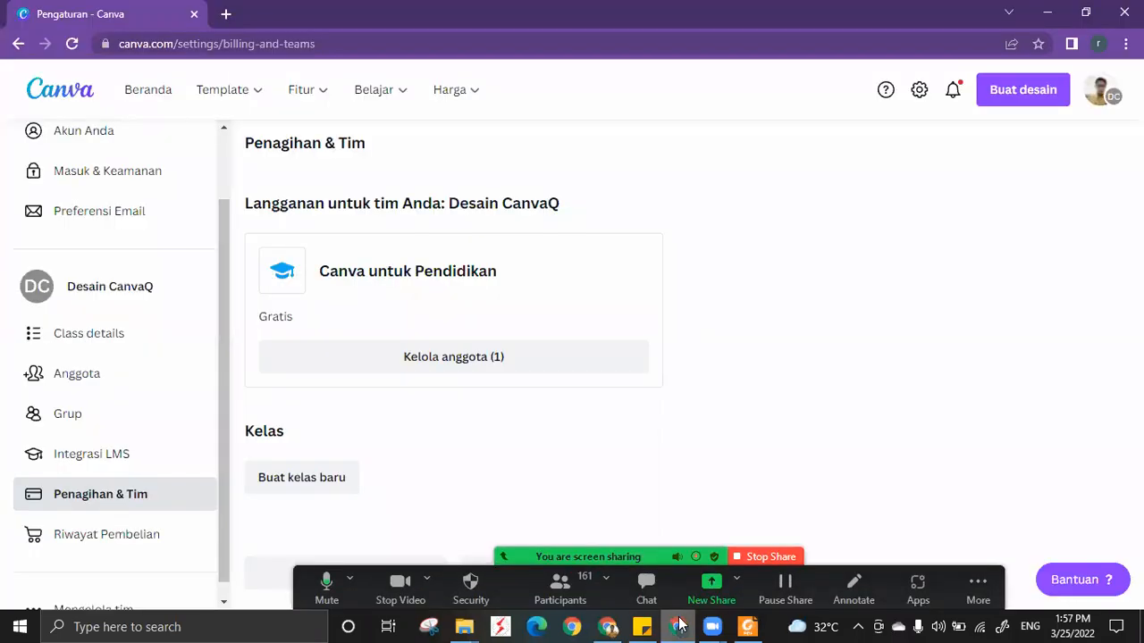
left_click(135, 94)
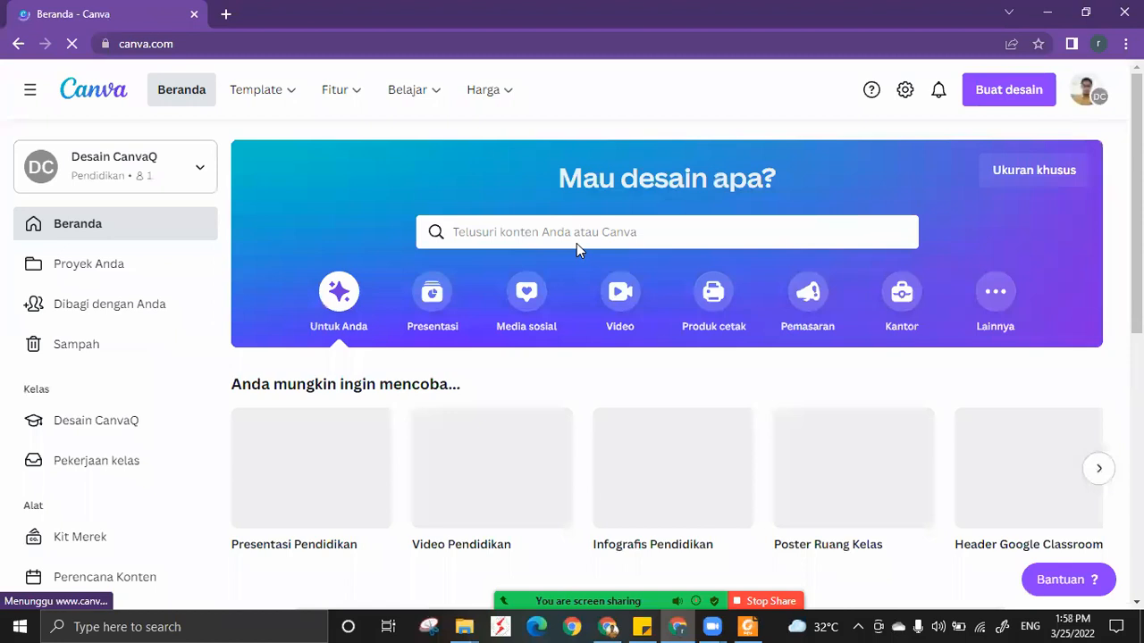
left_click(581, 232)
type("header")
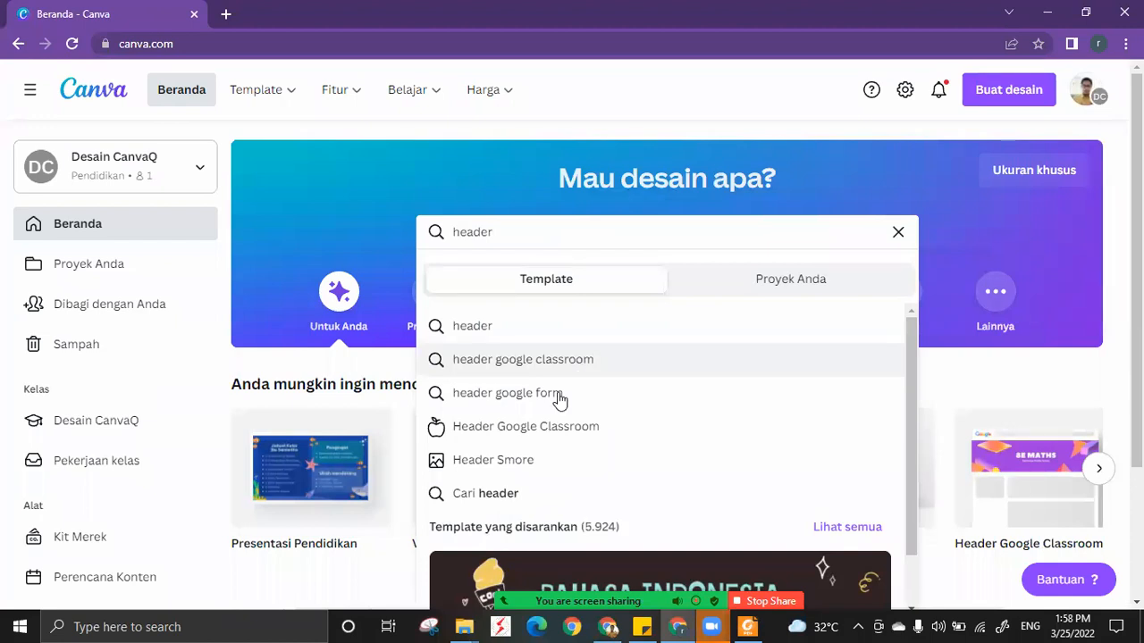
left_click(561, 397)
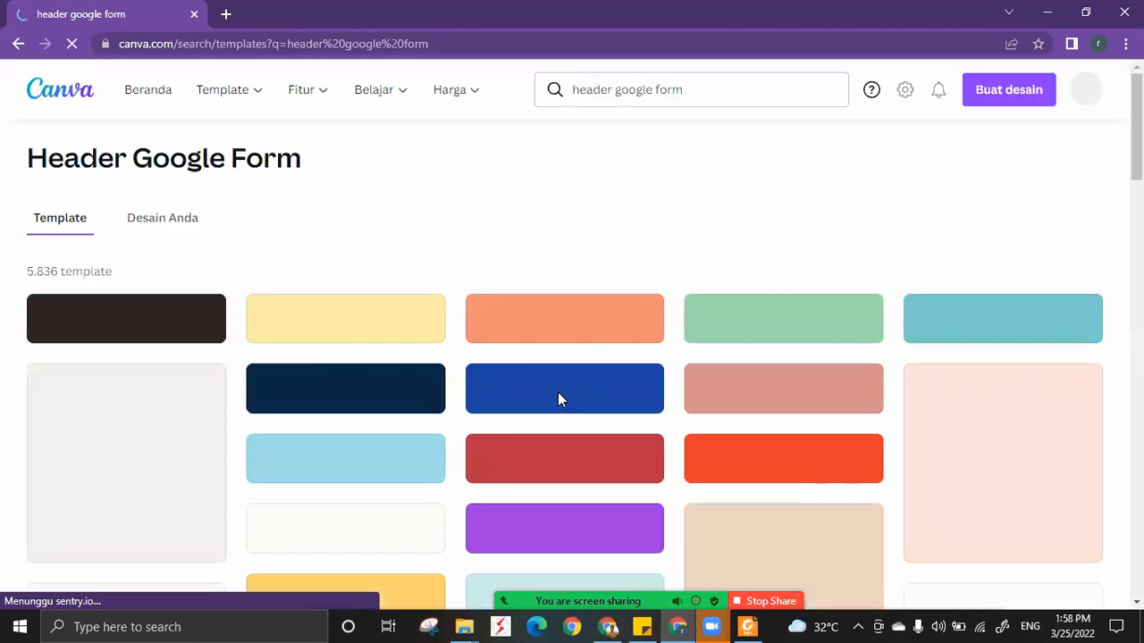
Examine the header designs among the Google Form header templates.
scroll(554, 246, "down", 1)
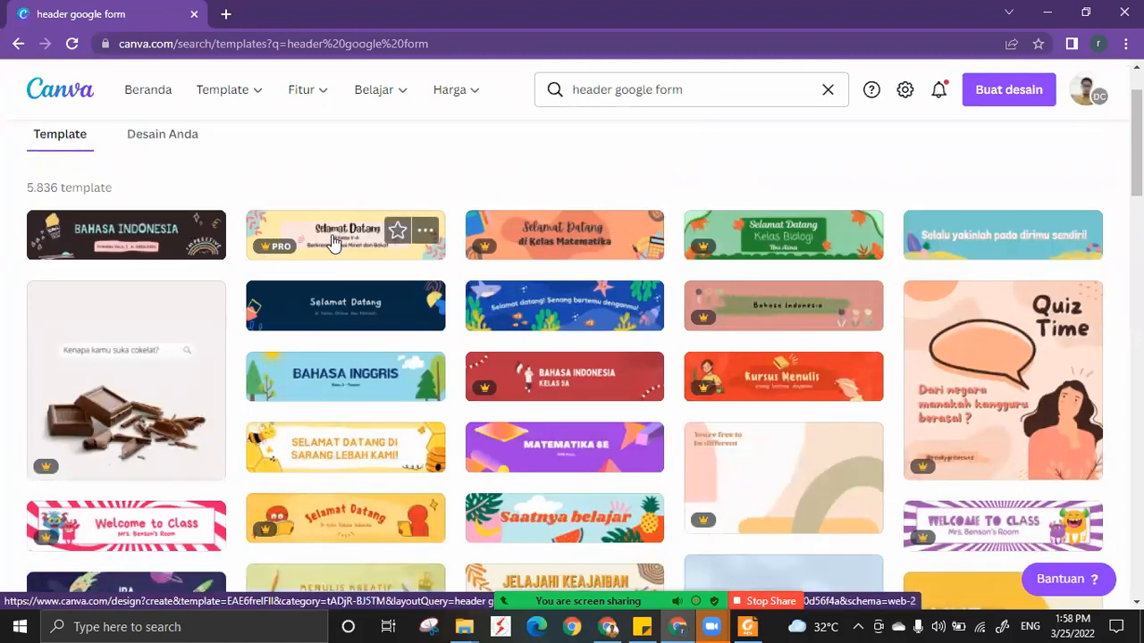
scroll(333, 243, "down", 1)
scroll(334, 243, "up", 1)
scroll(345, 247, "down", 1)
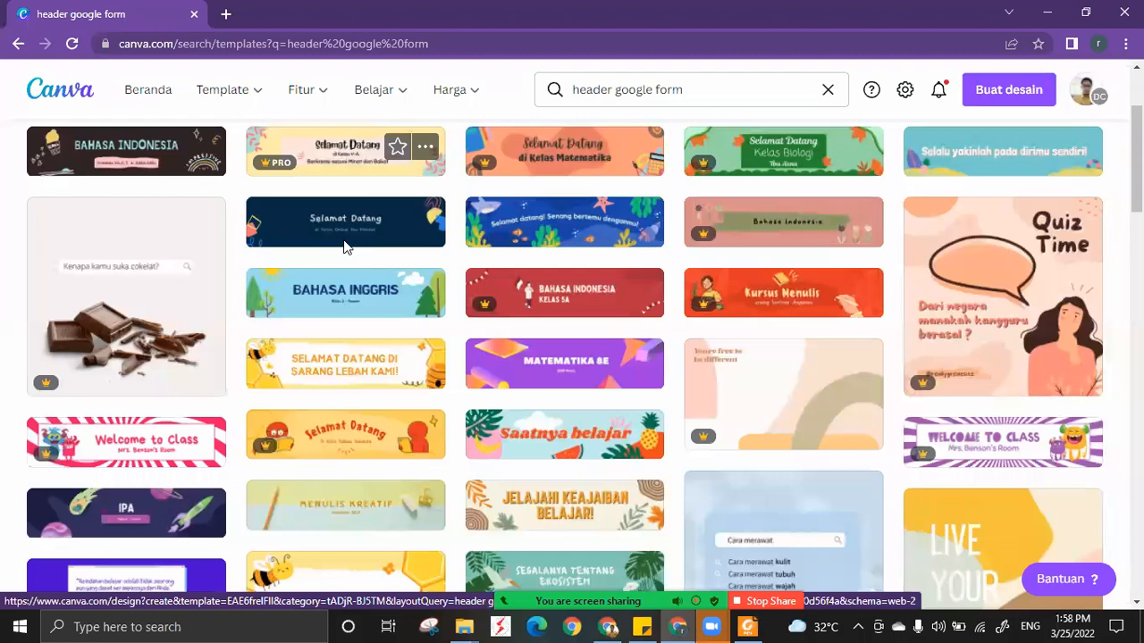
scroll(347, 247, "down", 1)
scroll(345, 241, "down", 1)
scroll(349, 286, "up", 3)
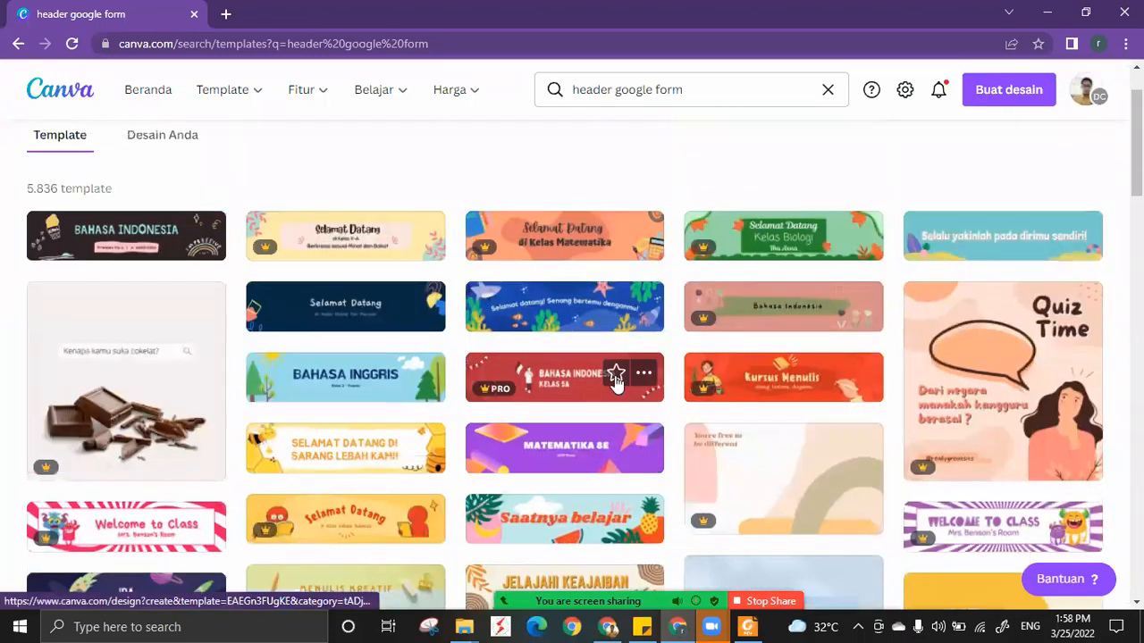
scroll(352, 334, "down", 1)
scroll(352, 334, "up", 2)
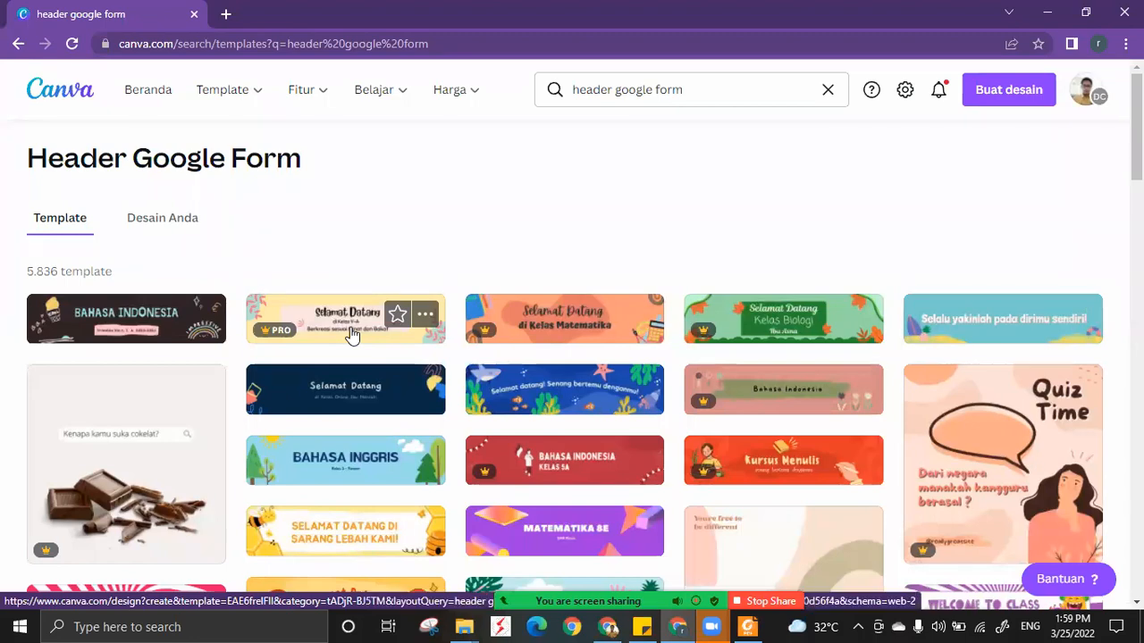
scroll(709, 401, "down", 5)
scroll(658, 546, "up", 3)
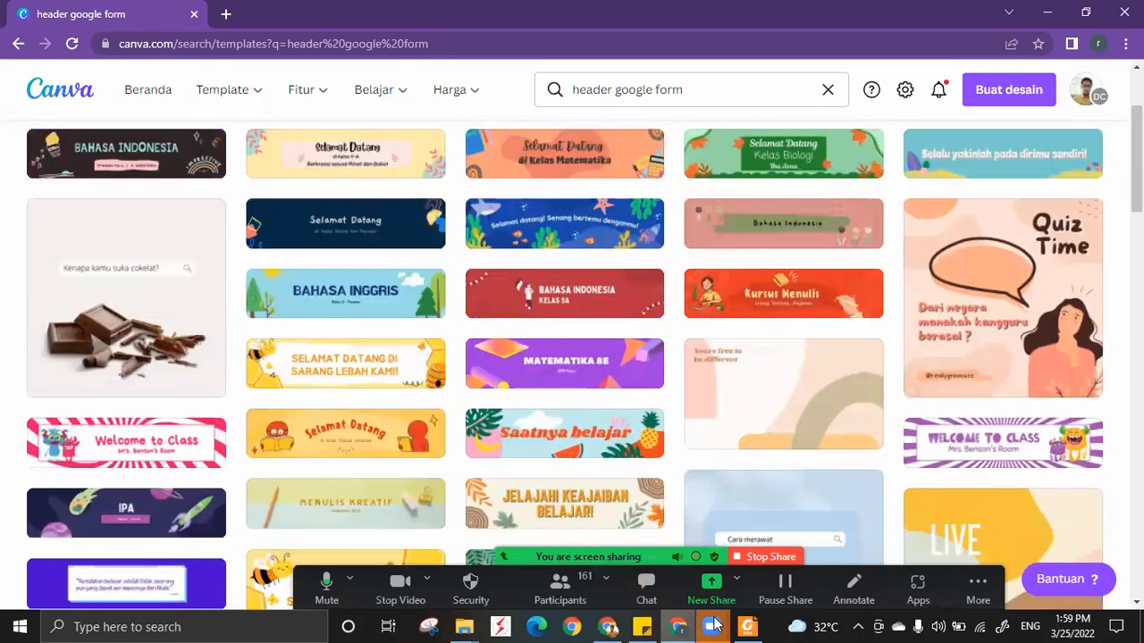
Switch to the Zoom meeting and read through the earlier and latest chat messages.
left_click(712, 626)
scroll(1085, 362, "up", 1)
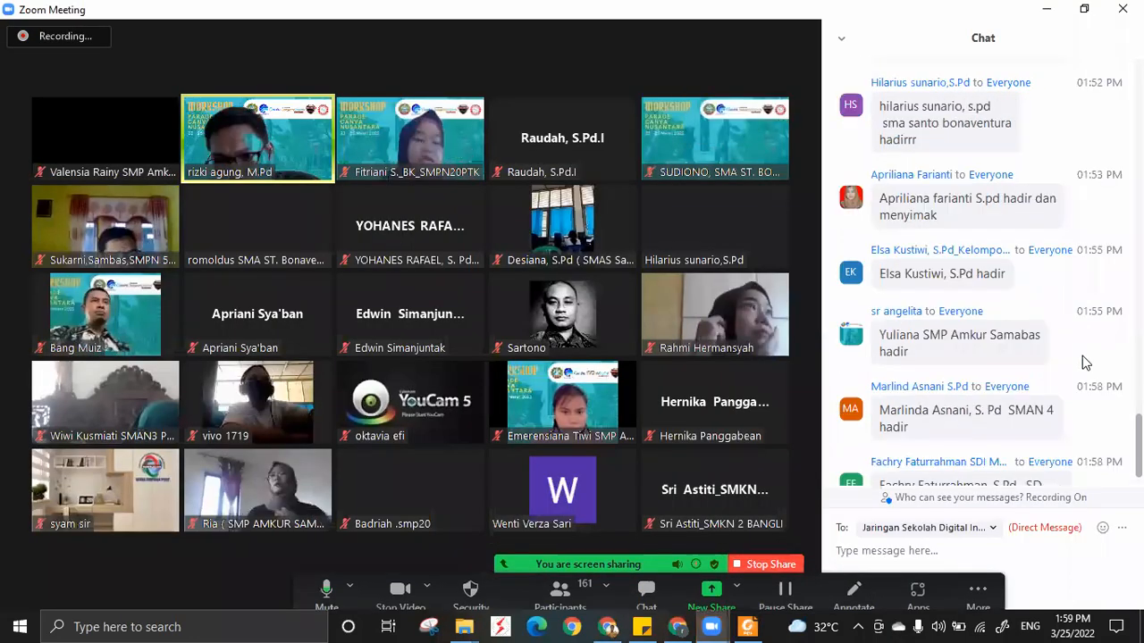
scroll(1086, 362, "up", 2)
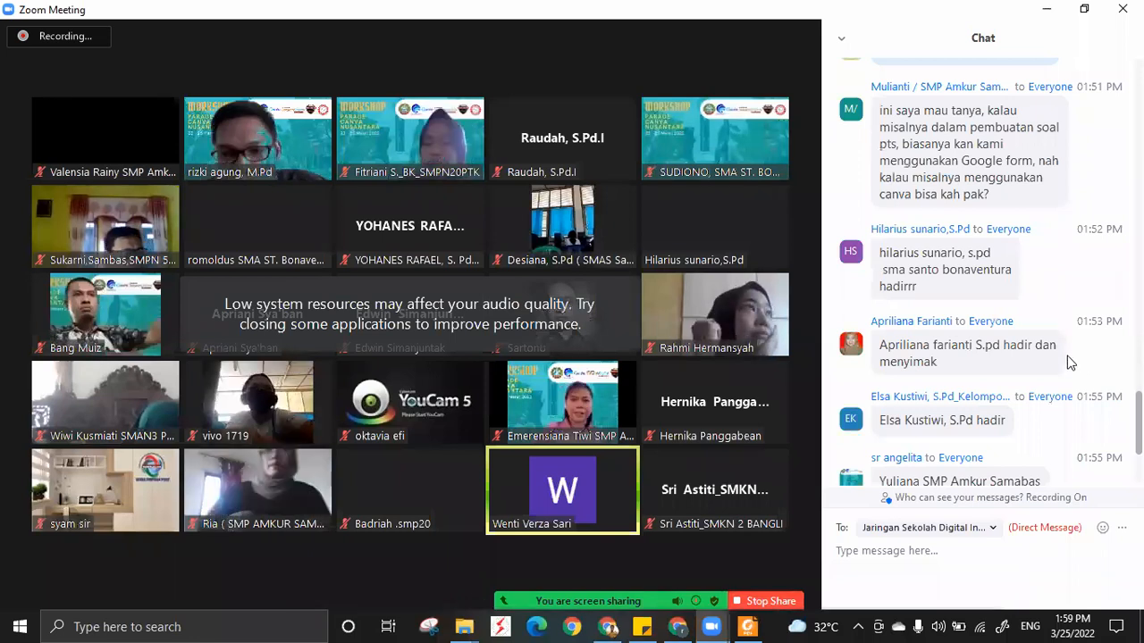
scroll(1071, 362, "down", 1)
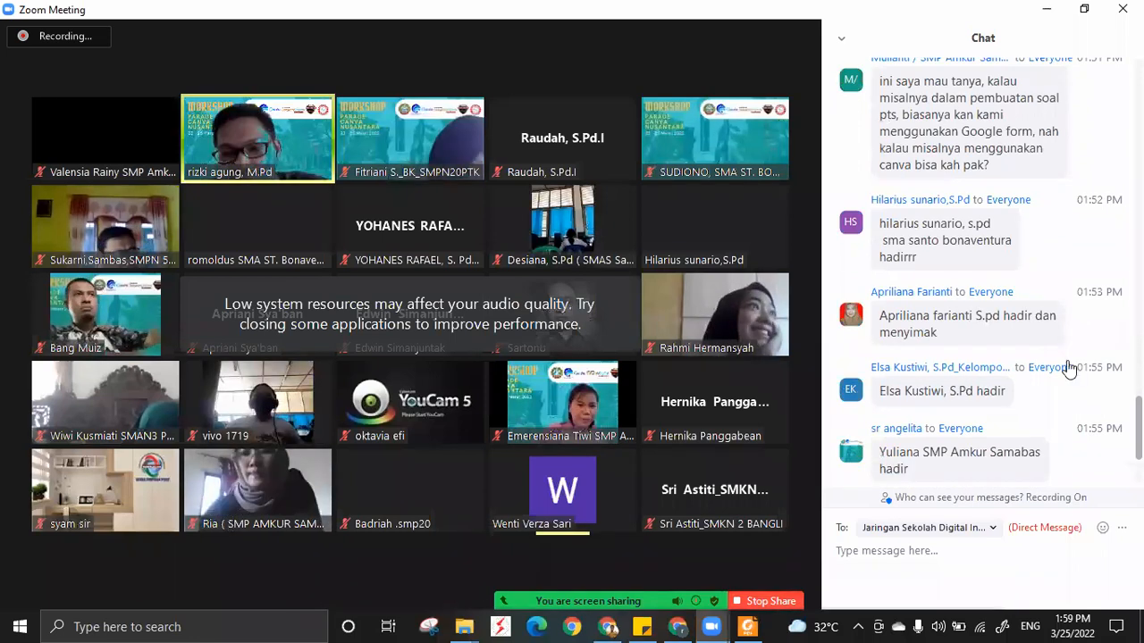
scroll(1070, 368, "down", 3)
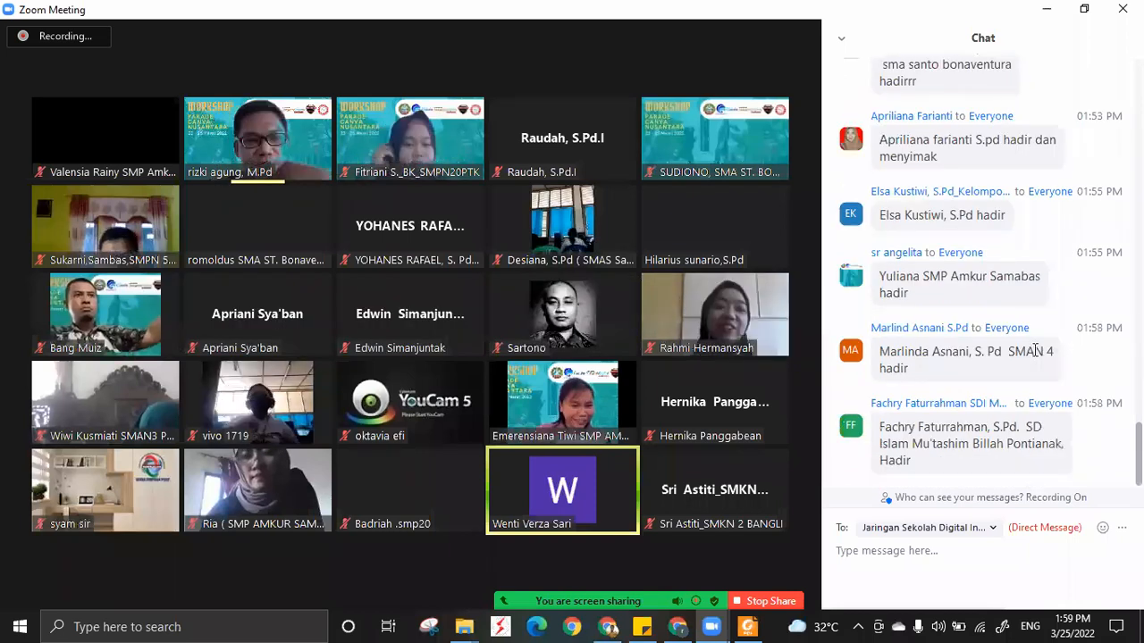
Mute the two participants whose microphones are on in the fourth and fifth rows of the meeting gallery.
mouse_move(599, 386)
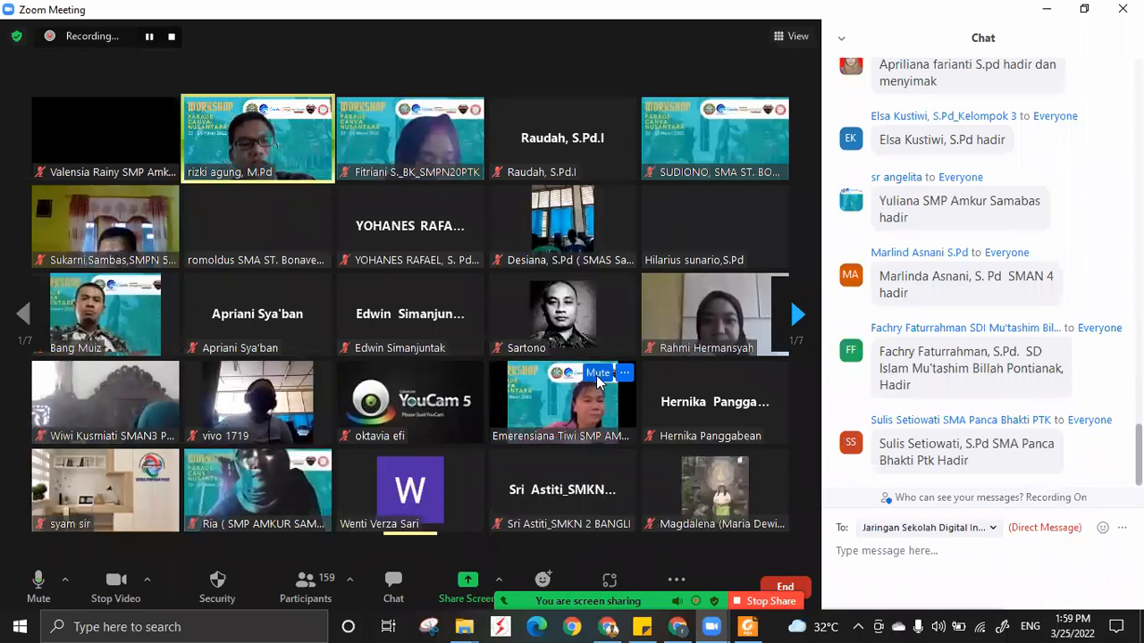
left_click(599, 373)
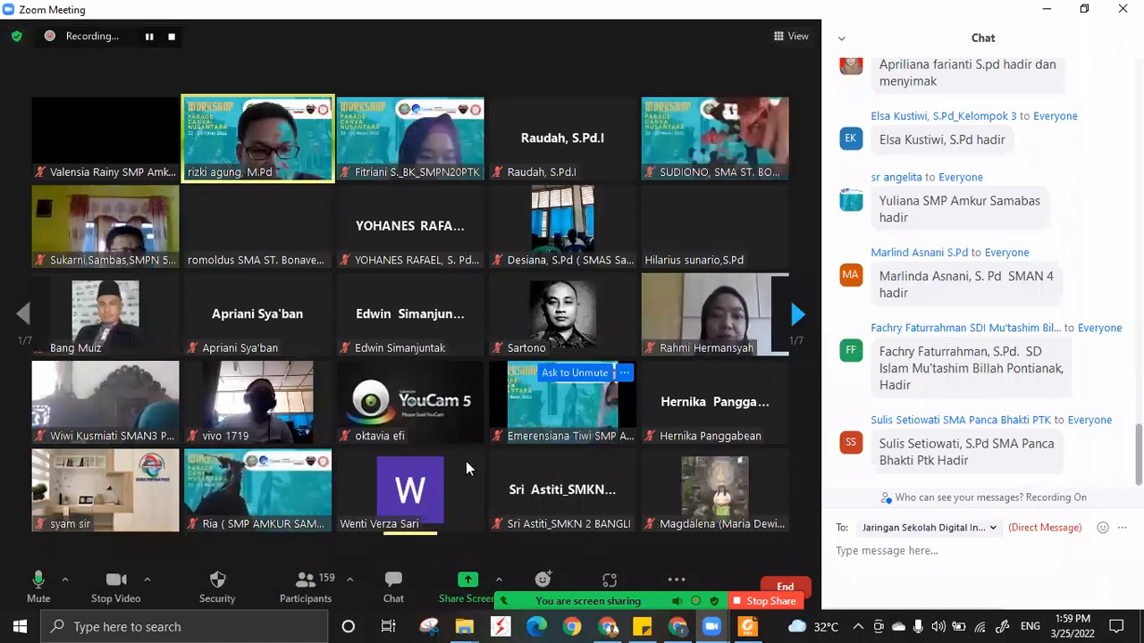
mouse_move(449, 474)
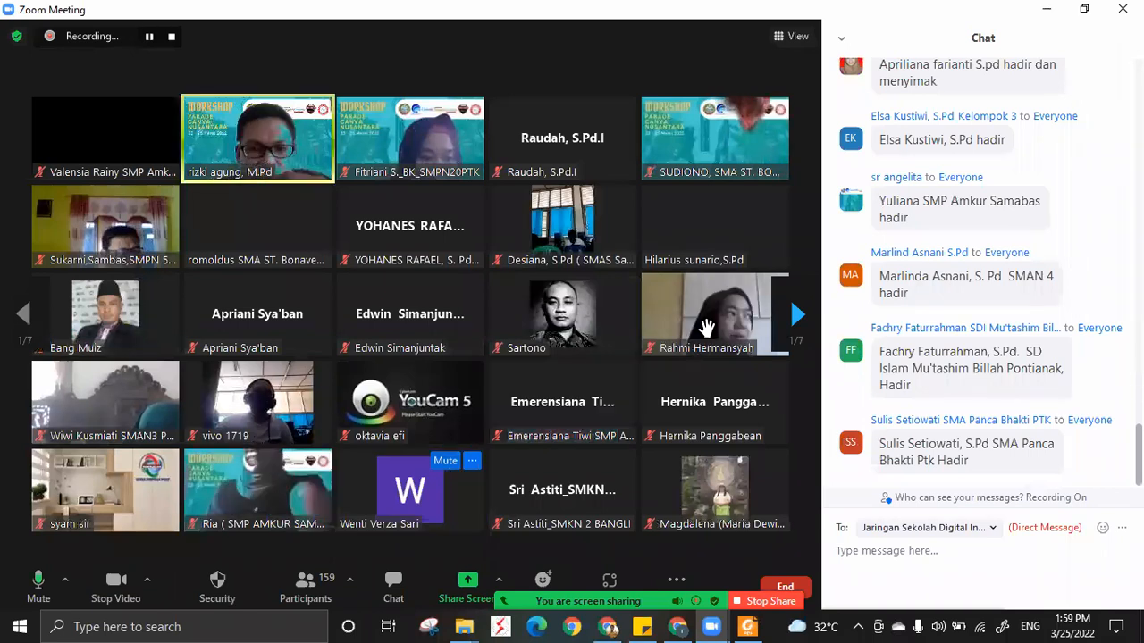
mouse_move(552, 295)
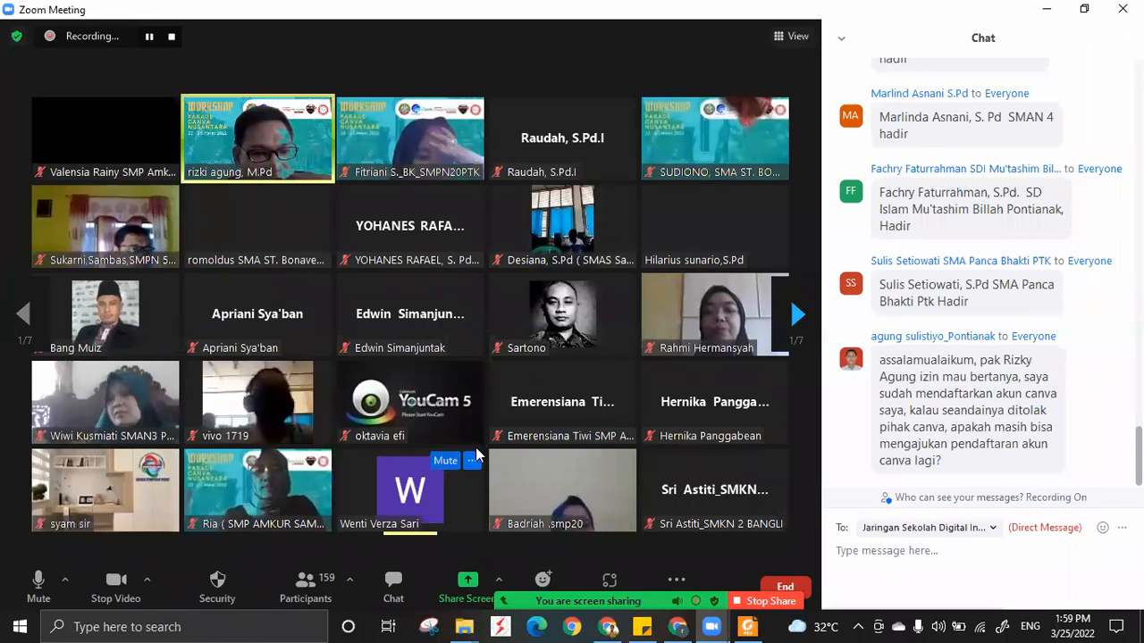
left_click(458, 464)
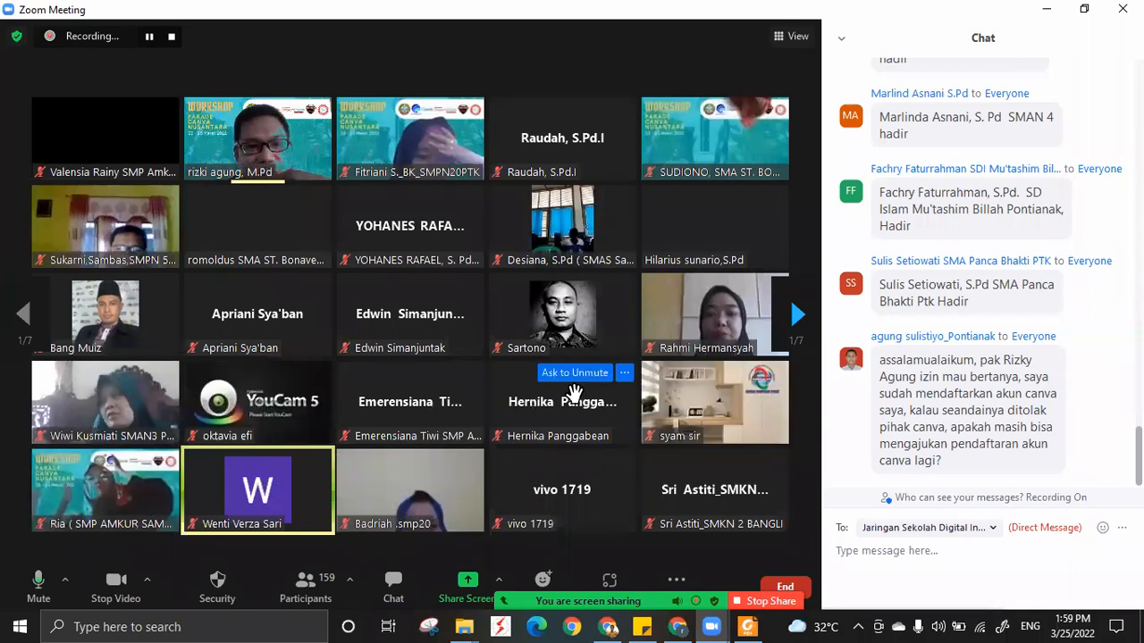
mouse_move(221, 466)
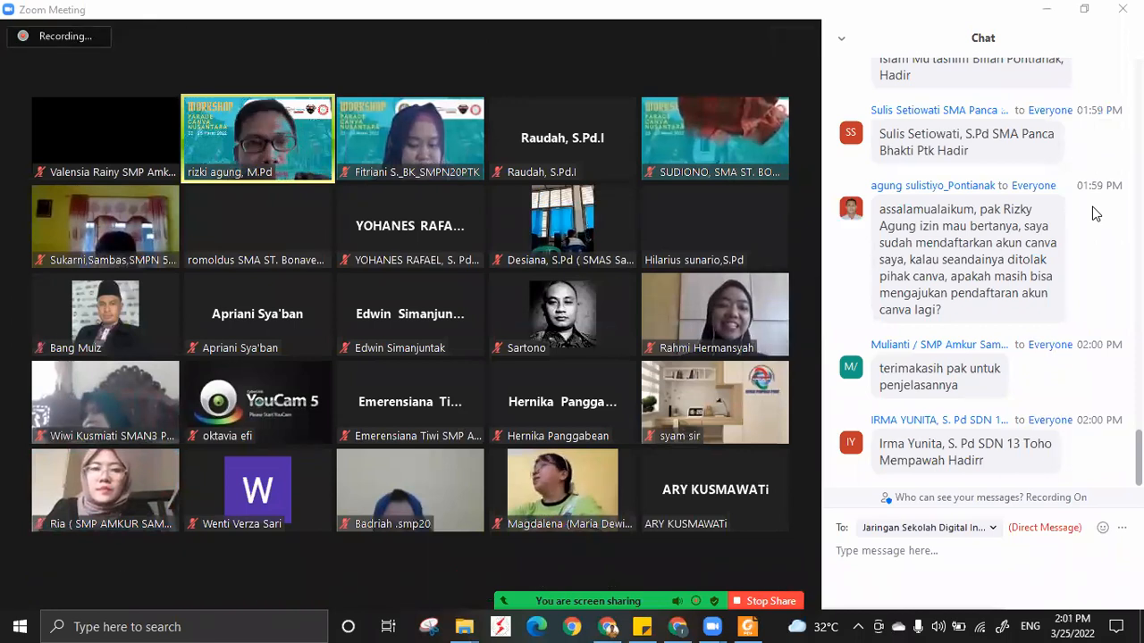
Switch back to Canva in Chrome and change the active team to Parade Canva Nusantara.
left_click(678, 628)
left_click(1084, 100)
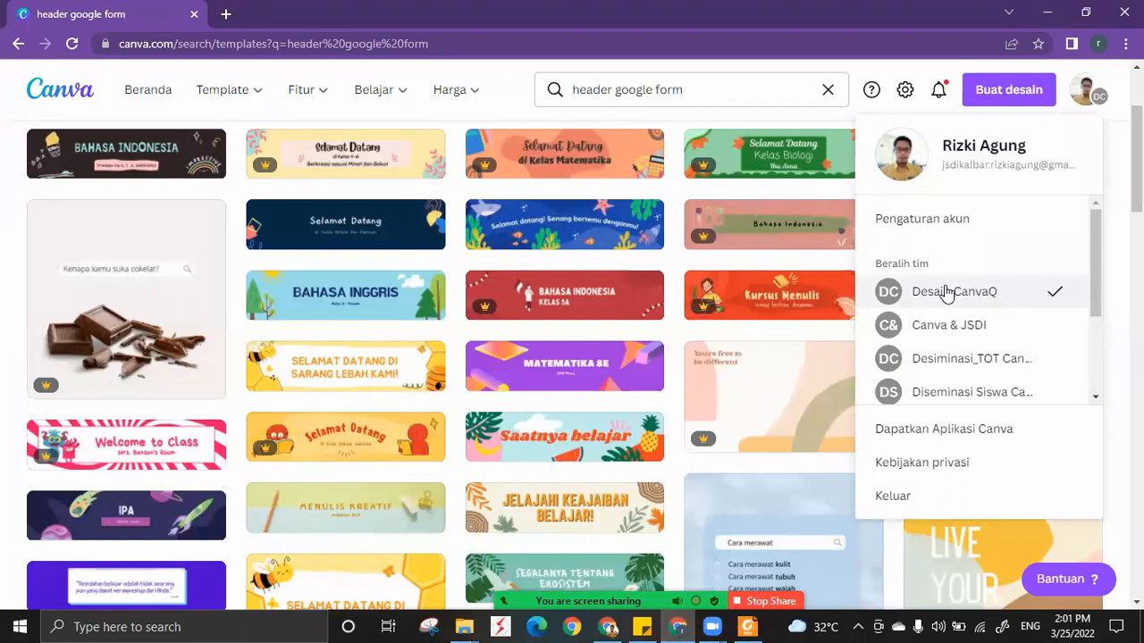
scroll(946, 295, "down", 1)
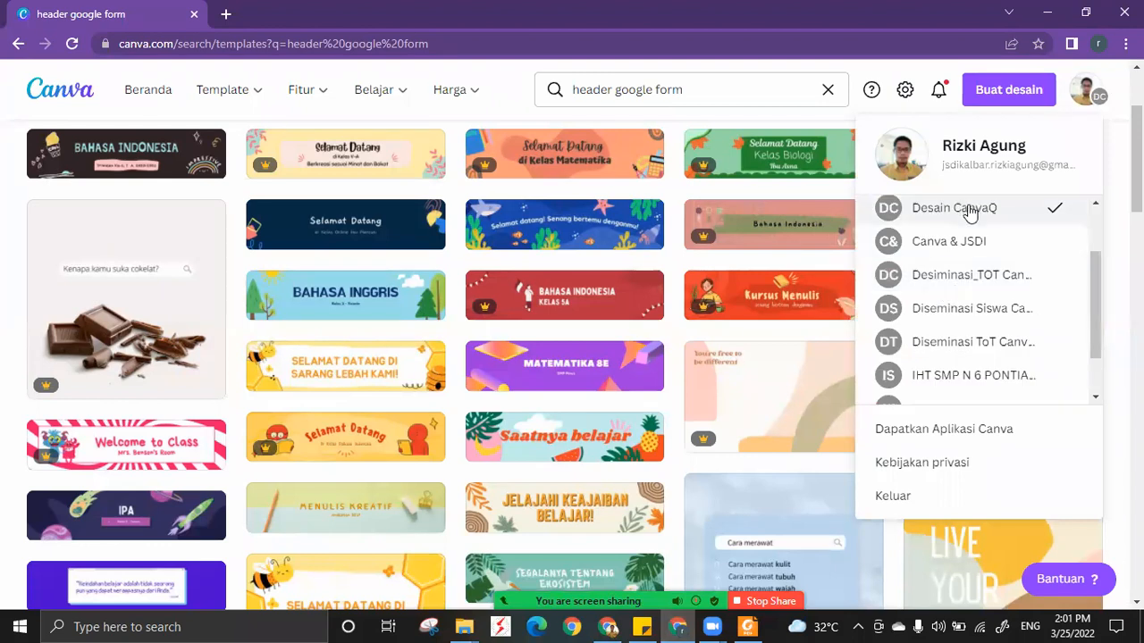
scroll(970, 210, "down", 3)
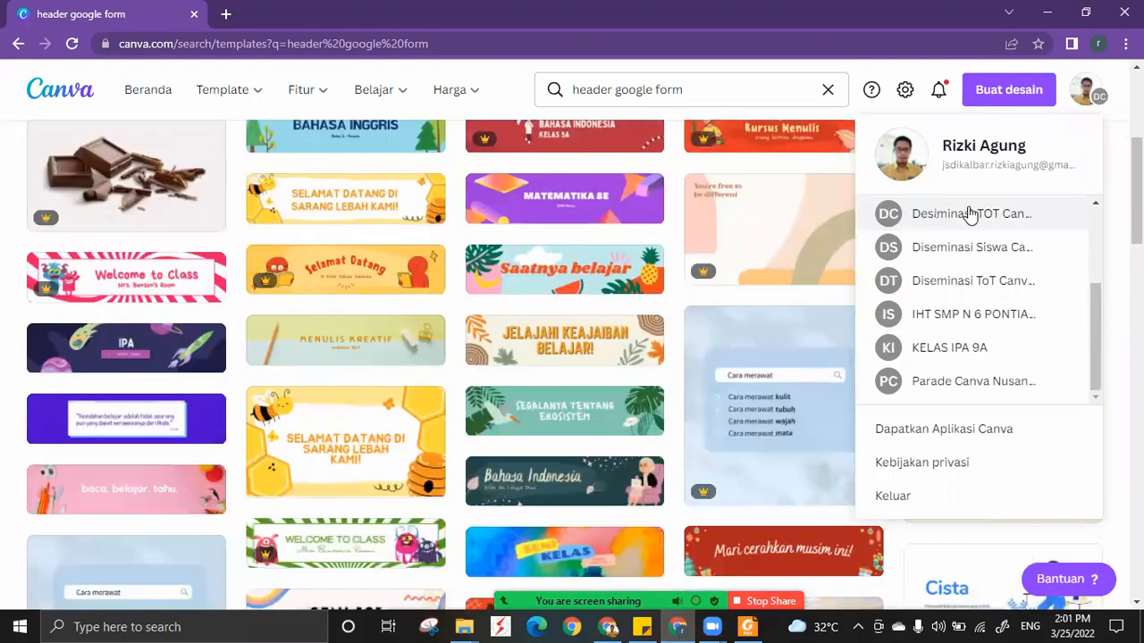
left_click(978, 385)
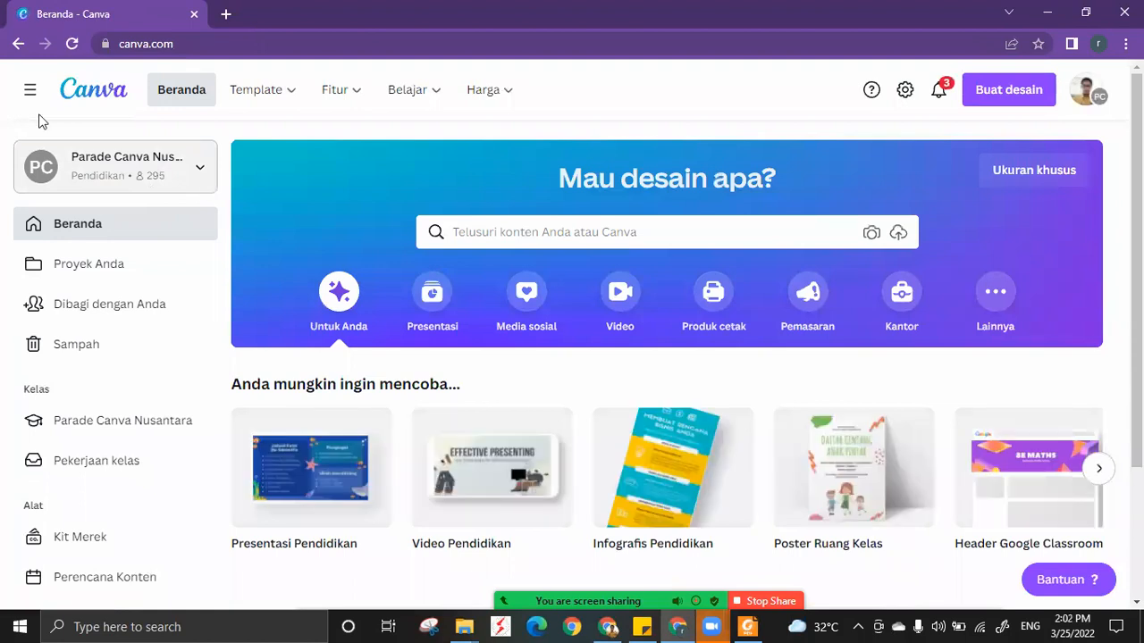
Switch to the Zoom meeting and close its chat so the participant gallery fills the window.
mouse_move(711, 626)
left_click(753, 554)
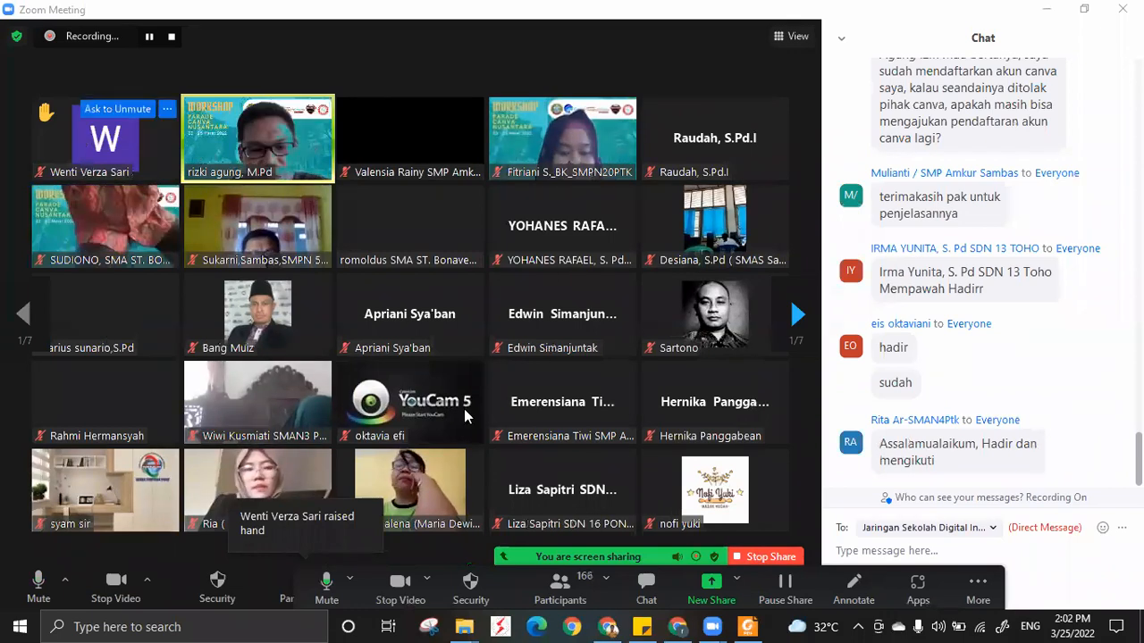
mouse_move(464, 409)
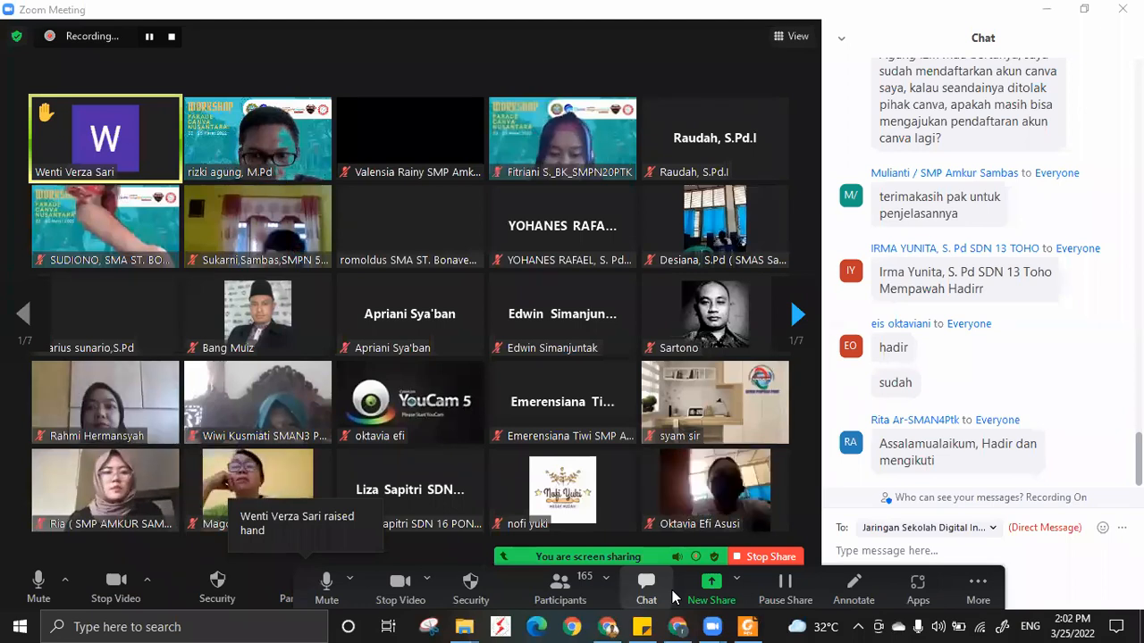
left_click(841, 38)
left_click(872, 60)
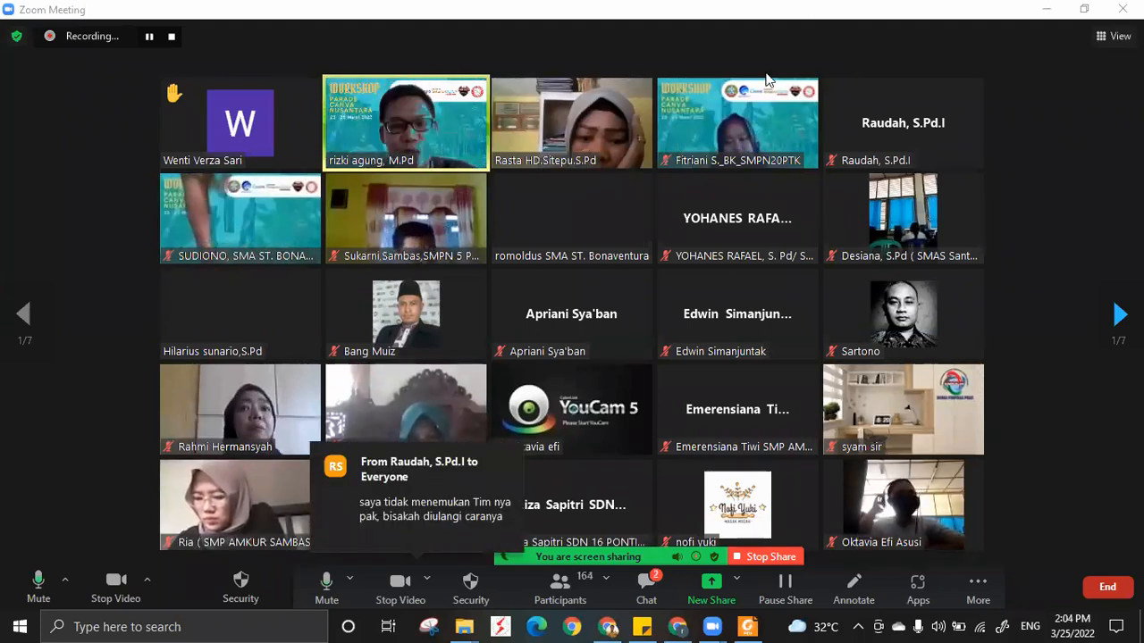
Switch back to Canva in Chrome and look over the suggested and recent designs on the home page.
mouse_move(608, 625)
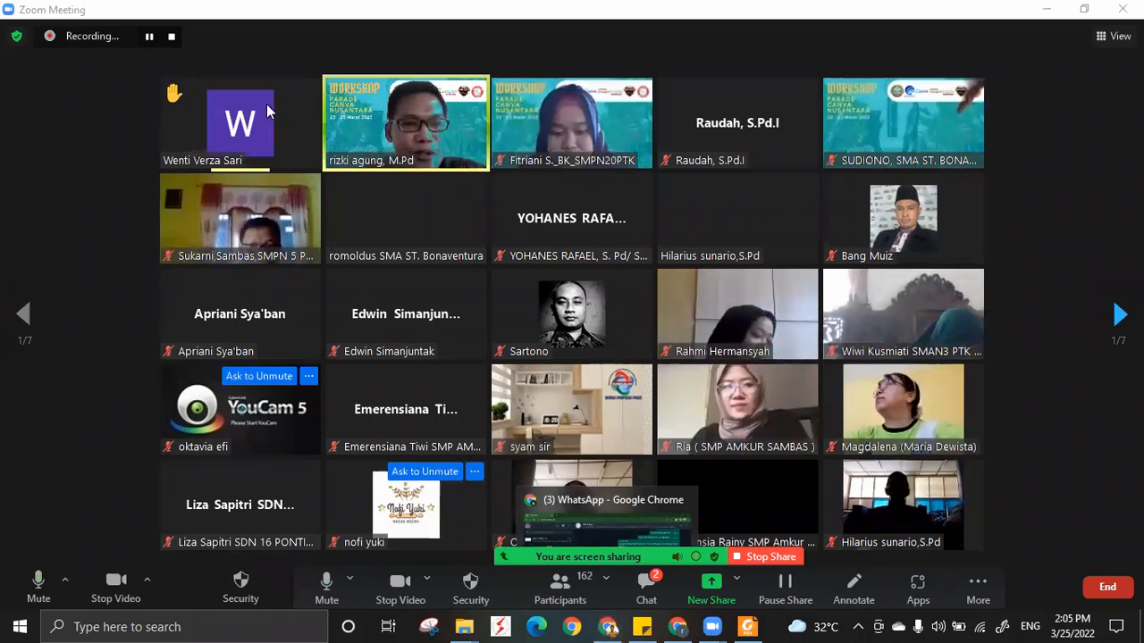
mouse_move(282, 94)
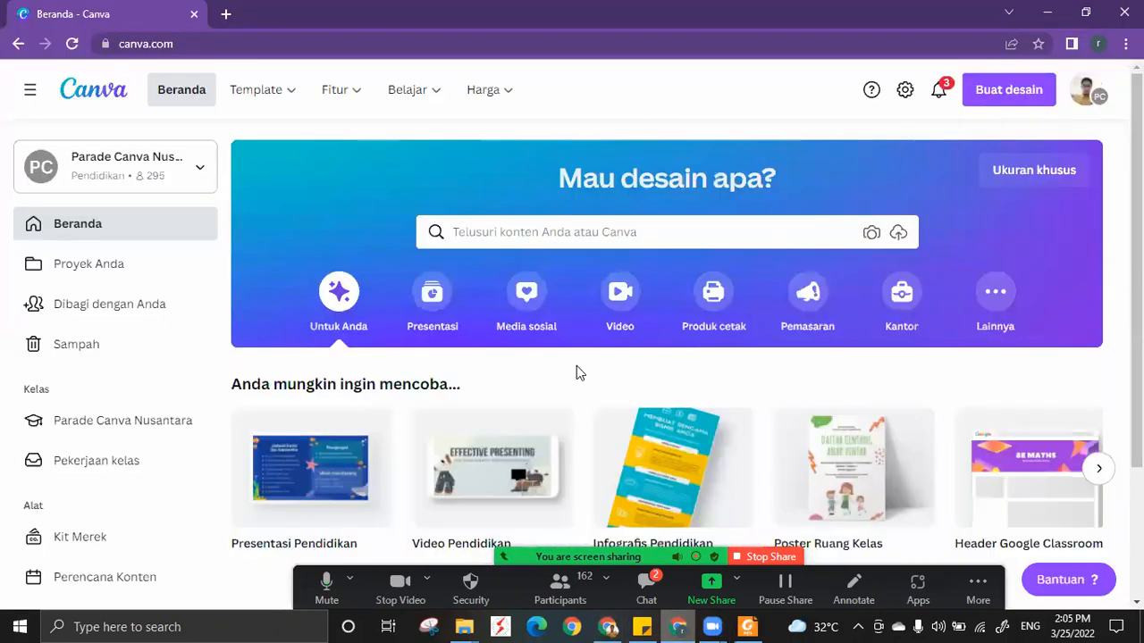
left_click(677, 627)
scroll(625, 402, "down", 2)
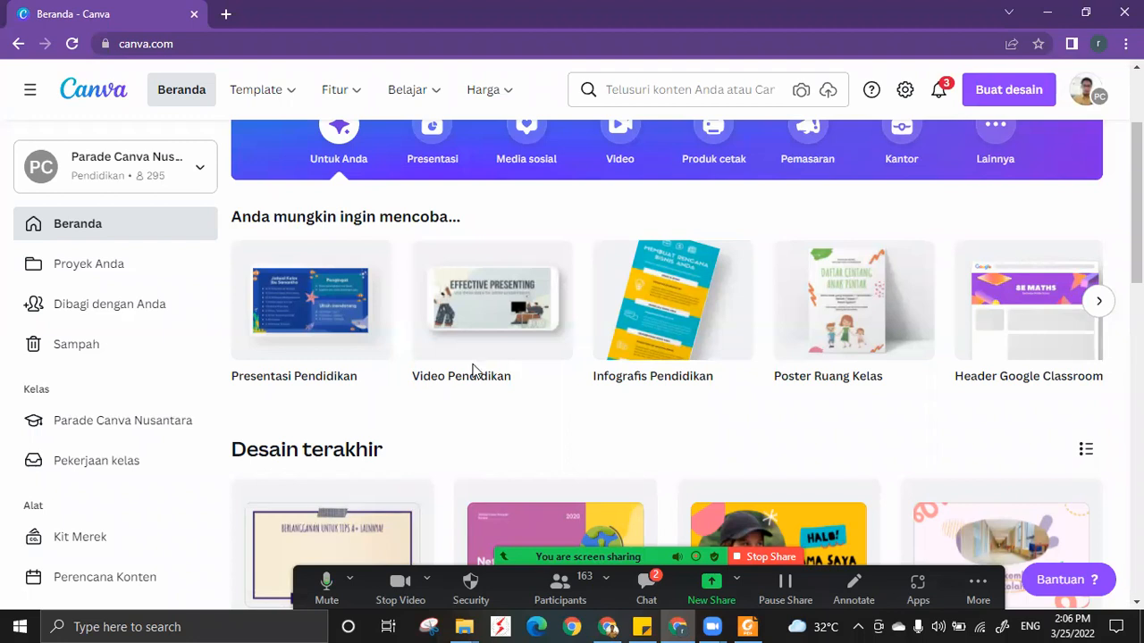
Look over the Video Pendidikan suggestion on the home page and the design types offered for a new design.
mouse_move(507, 320)
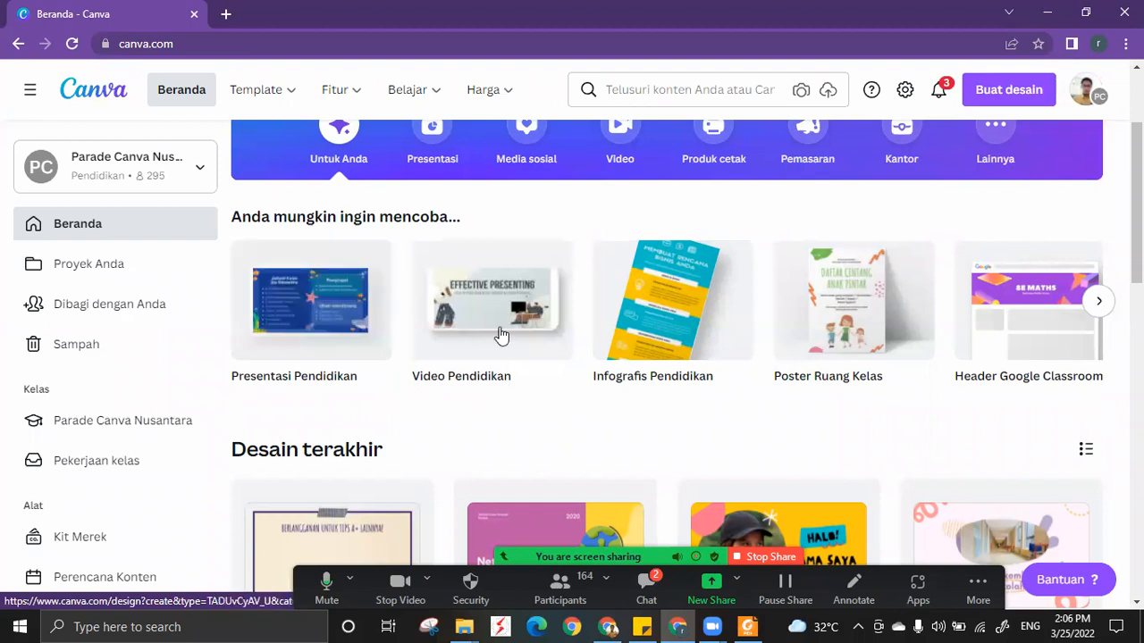
mouse_move(514, 349)
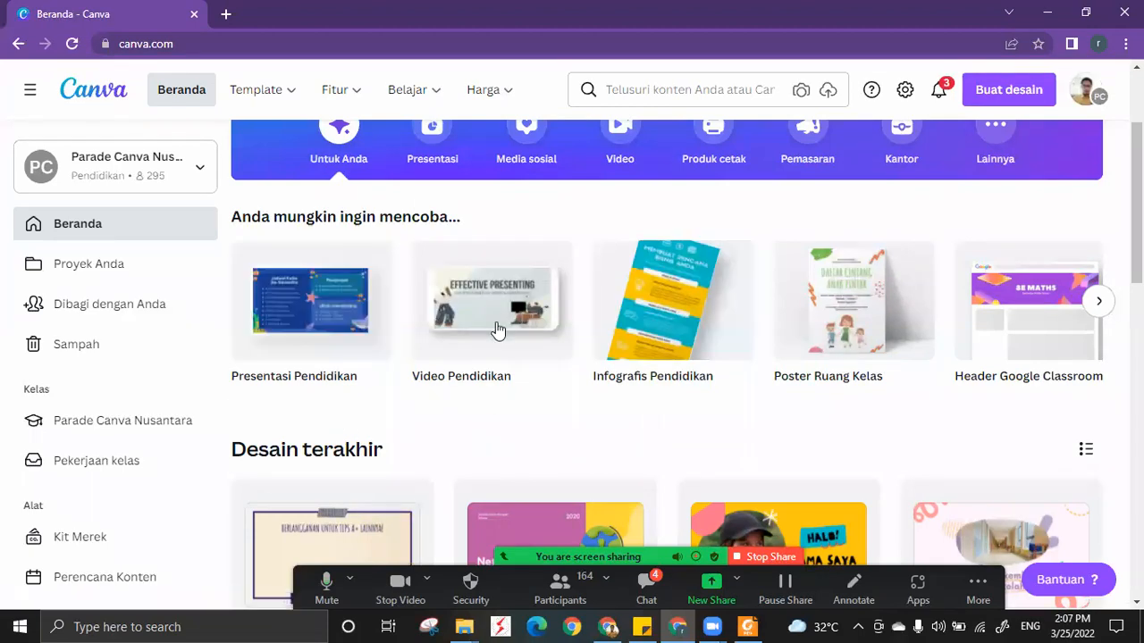
scroll(498, 317, "up", 3)
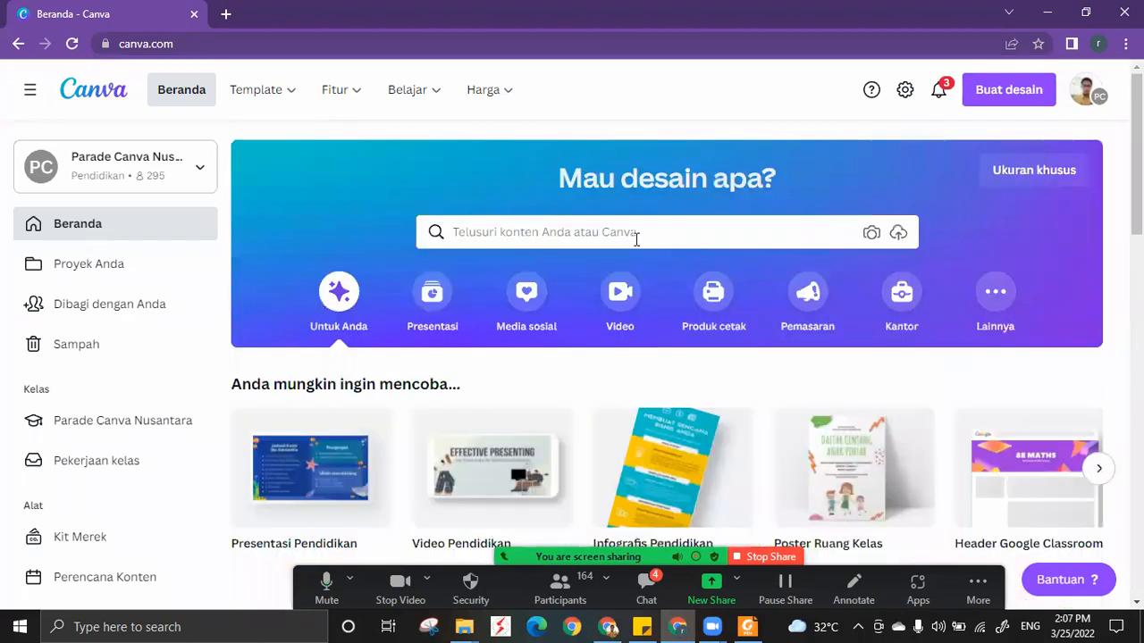
left_click(635, 235)
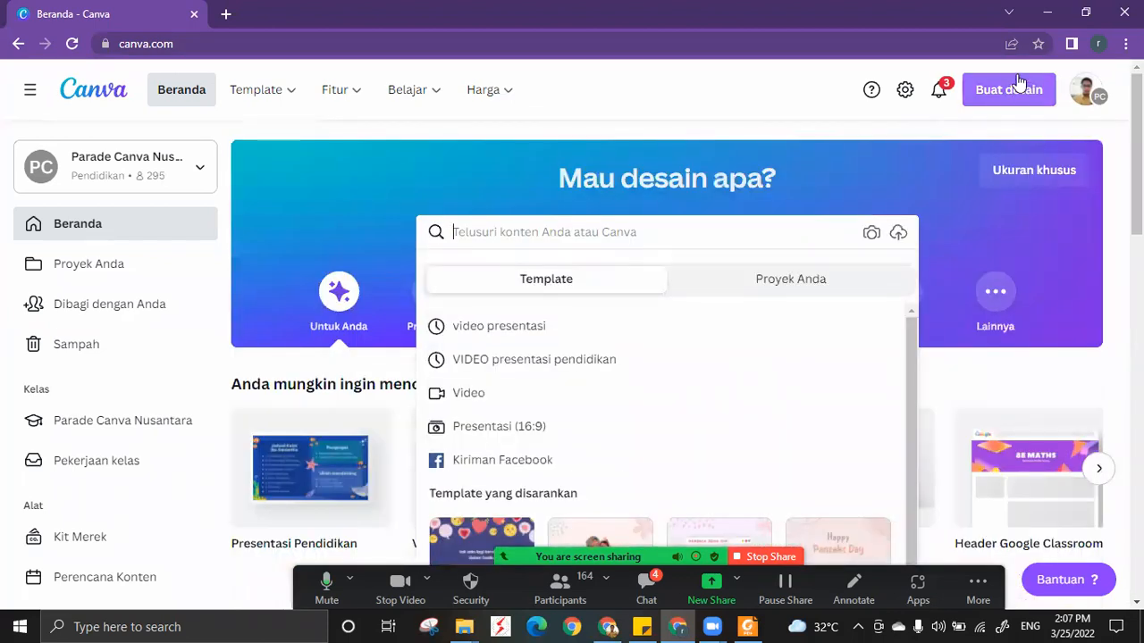
left_click(1017, 93)
left_click(1017, 93)
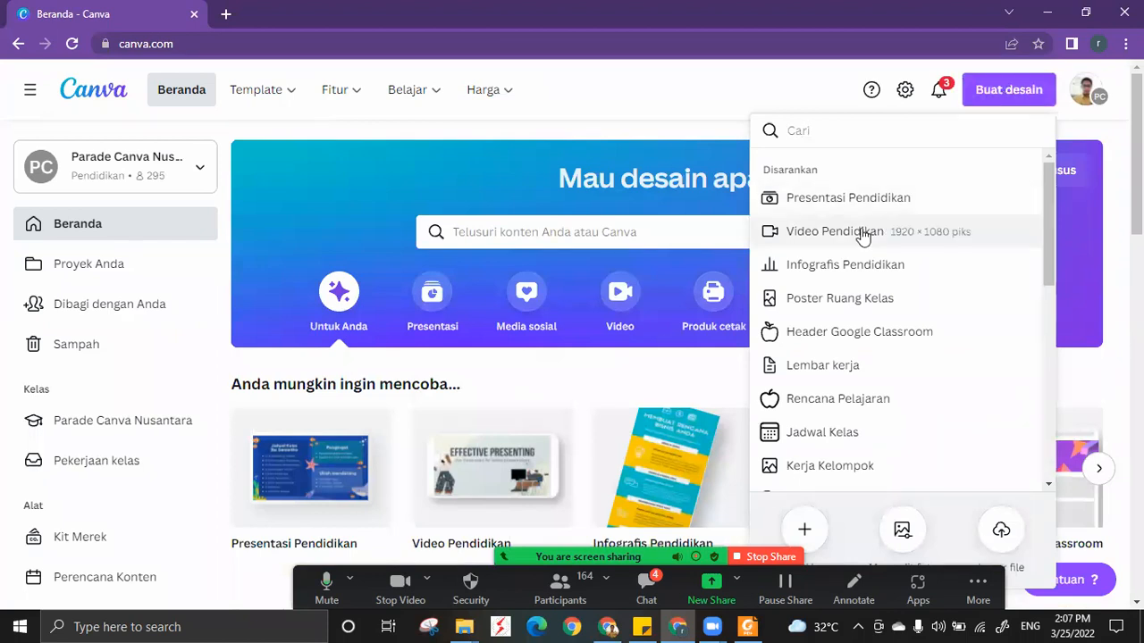
Search the Canva templates for "video presentasi" and dock the Zoom meeting controls to the top.
left_click(648, 235)
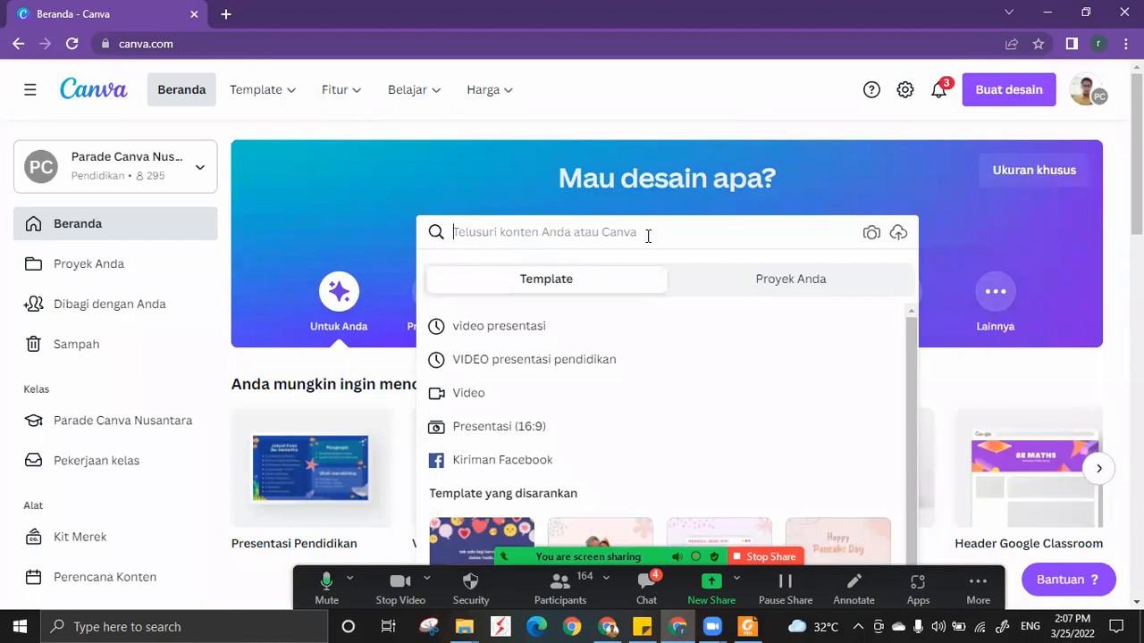
type("video pre")
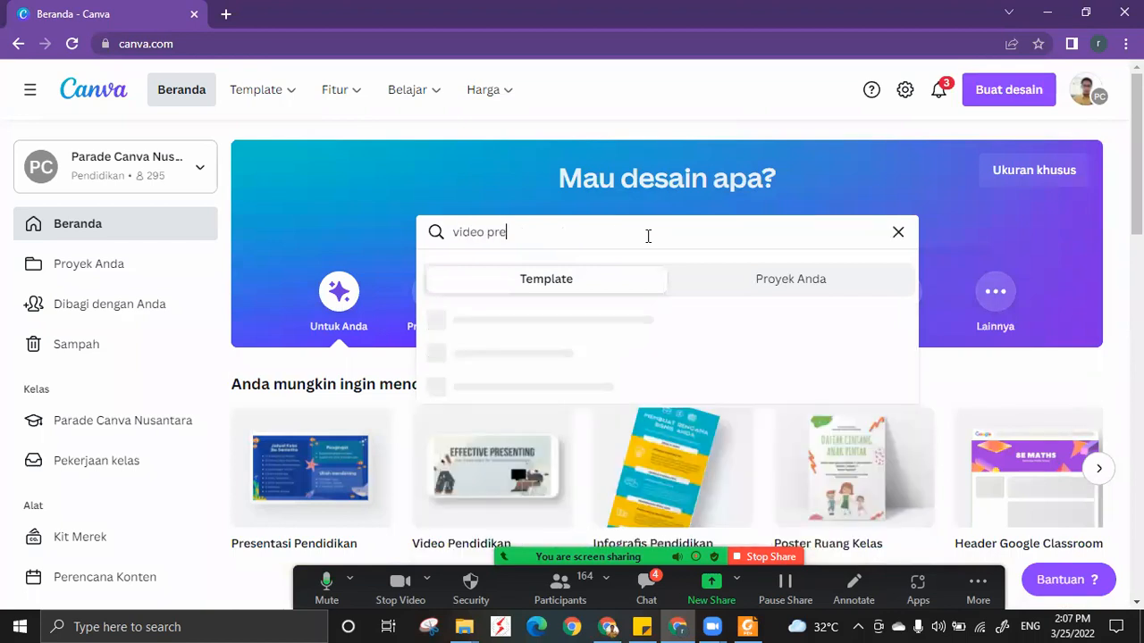
type("sentasi")
key("Return")
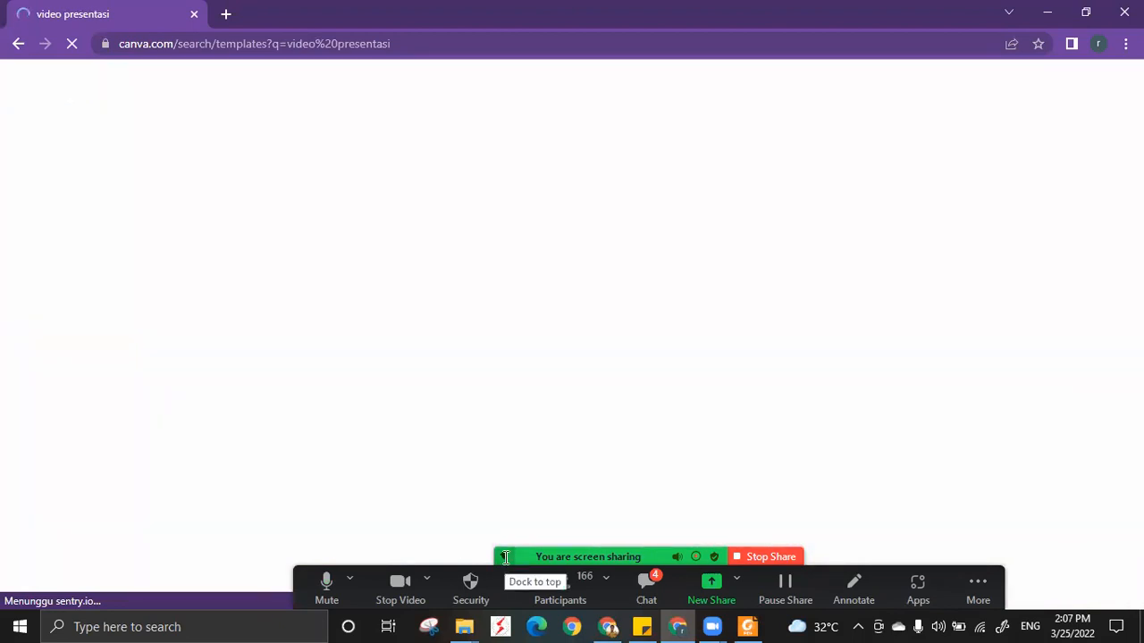
left_click(505, 557)
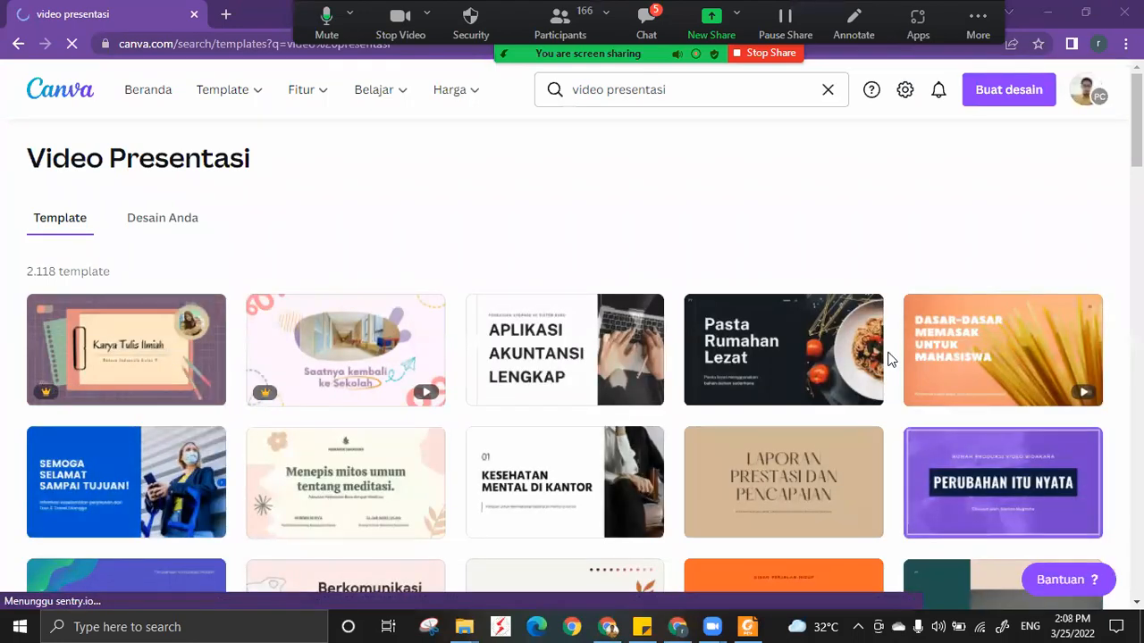
Browse the "video presentasi" template results, examining the animated and Pro templates and previewing Karya Tulis Ilmiah and Kembali Ke Sekolah.
scroll(890, 359, "down", 1)
scroll(889, 359, "down", 1)
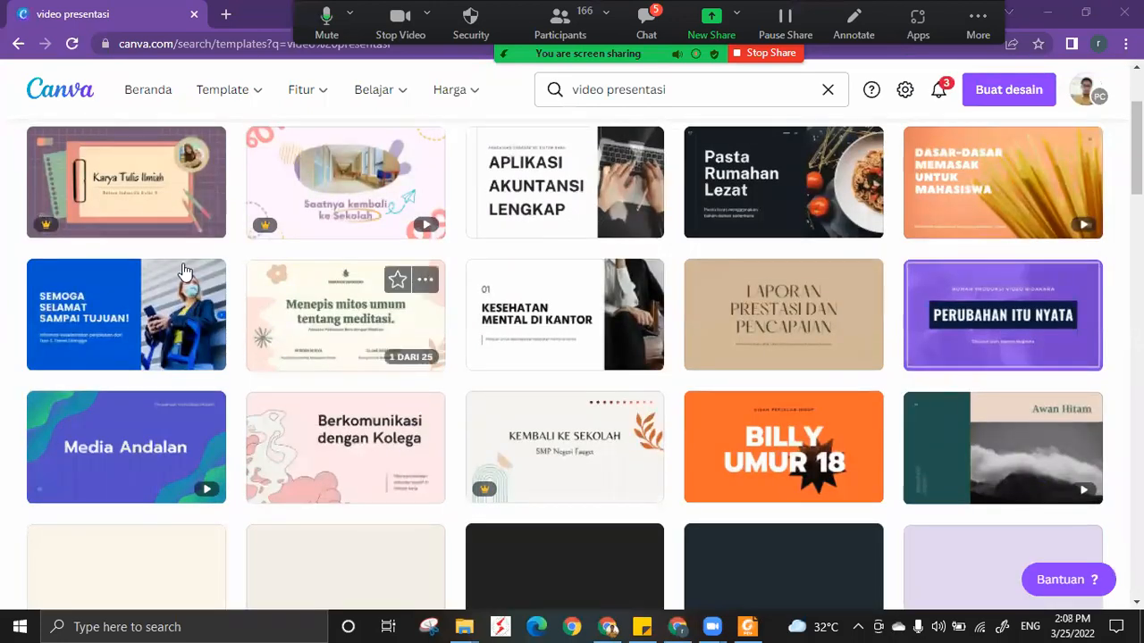
scroll(357, 284, "down", 1)
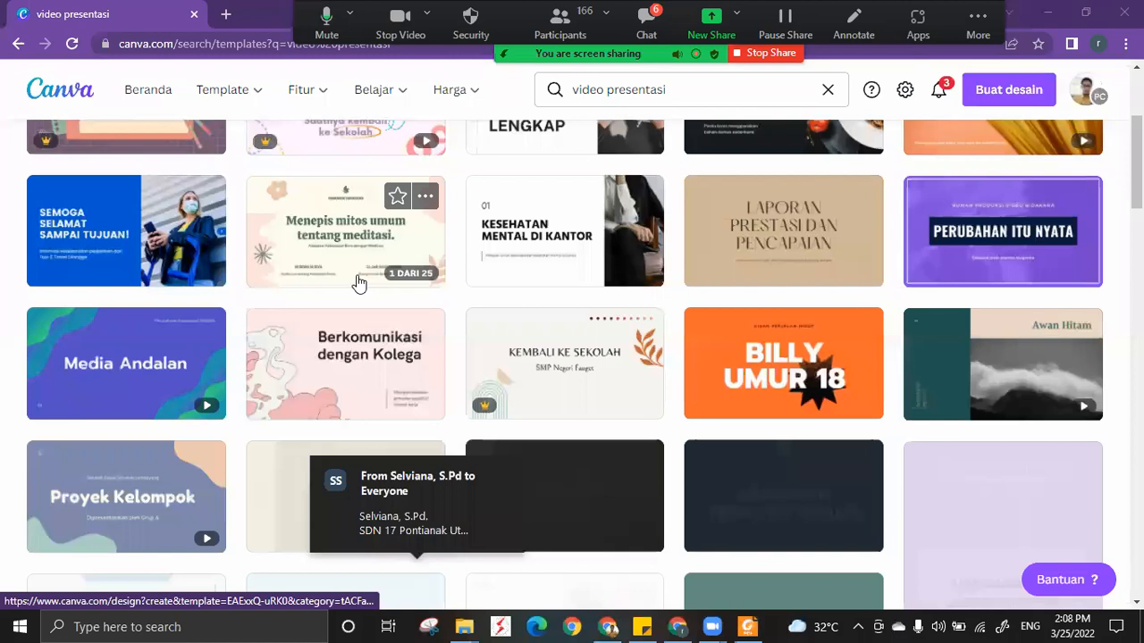
scroll(357, 283, "down", 4)
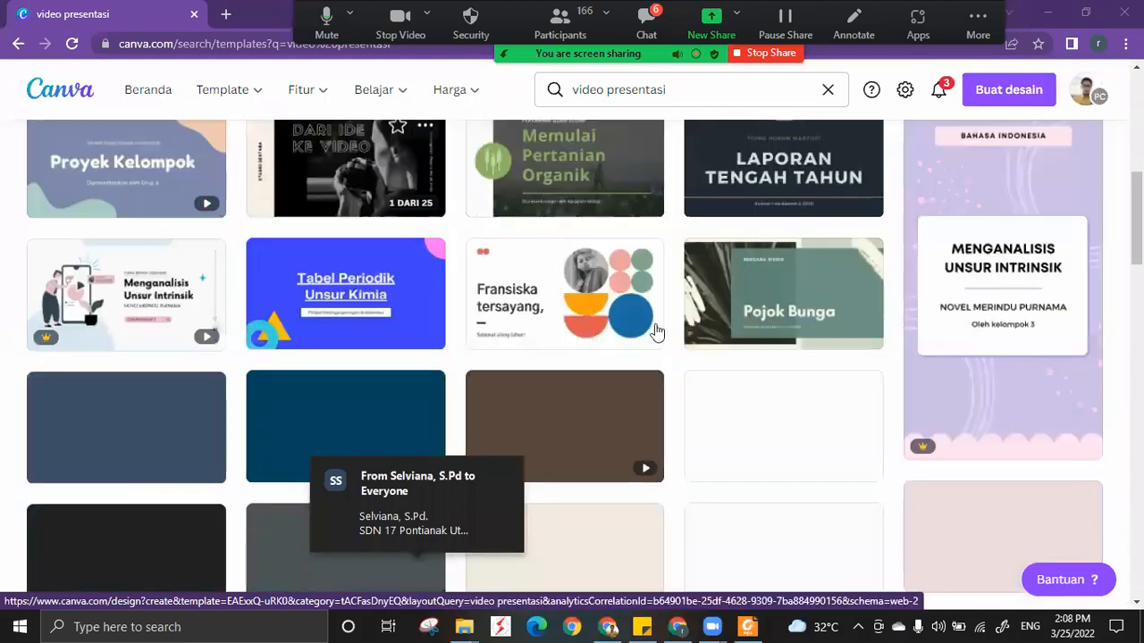
scroll(983, 338, "up", 1)
scroll(983, 338, "down", 2)
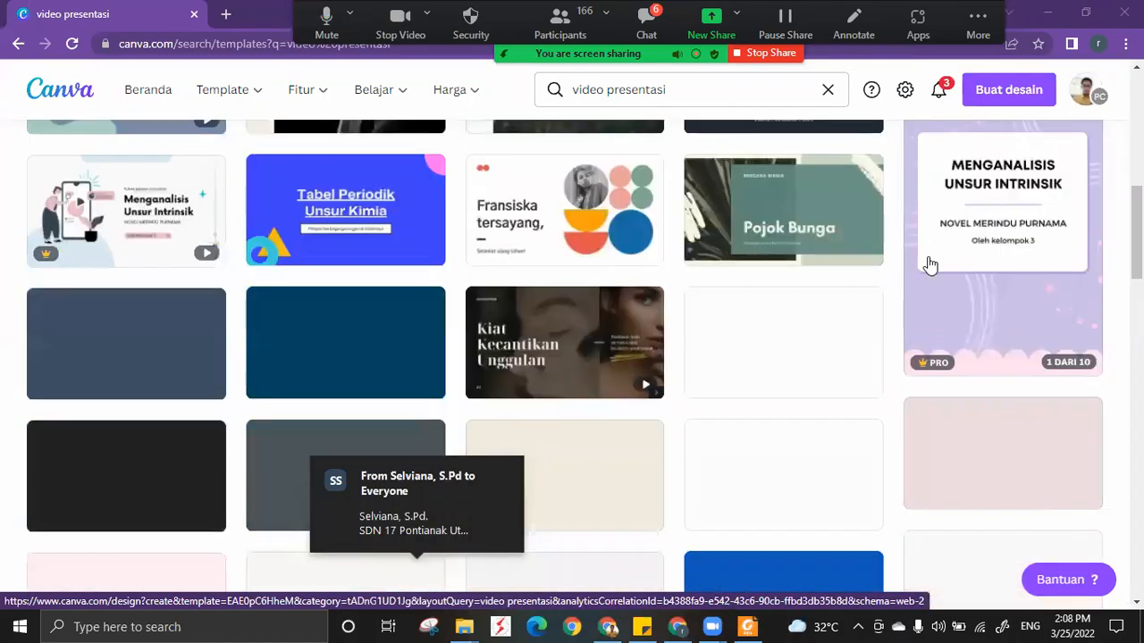
scroll(950, 398, "up", 2)
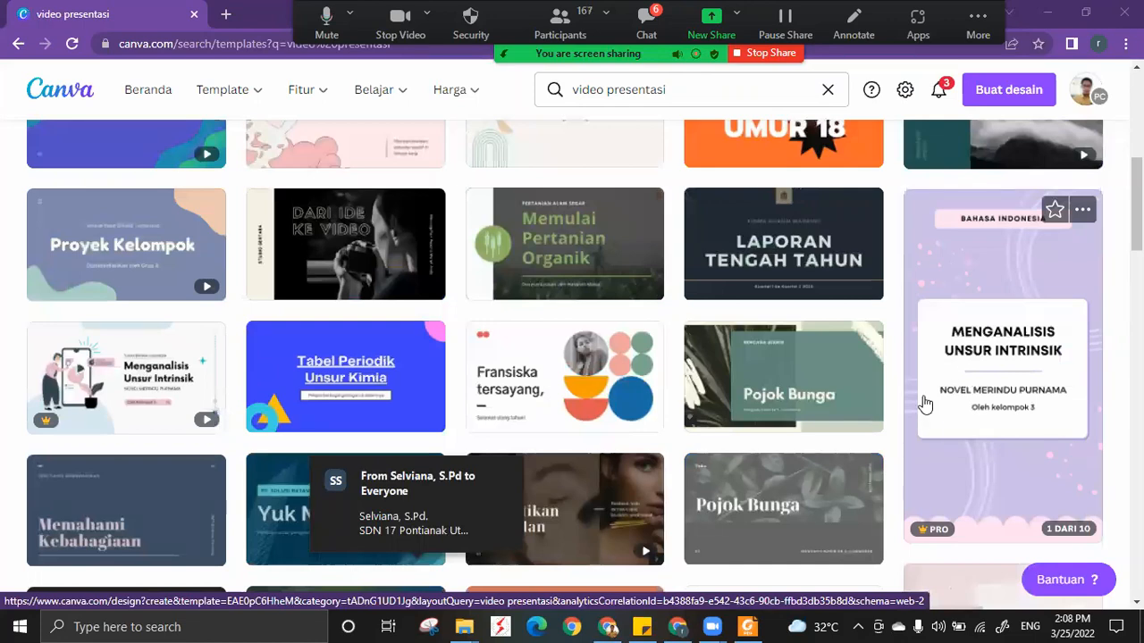
scroll(924, 403, "up", 2)
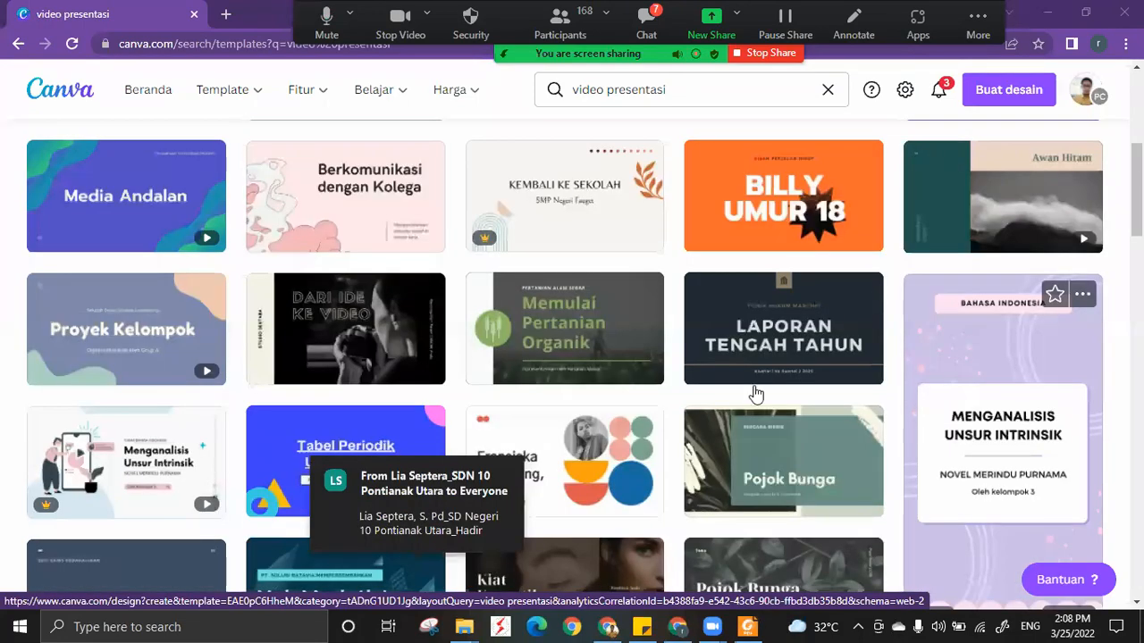
scroll(429, 232, "up", 2)
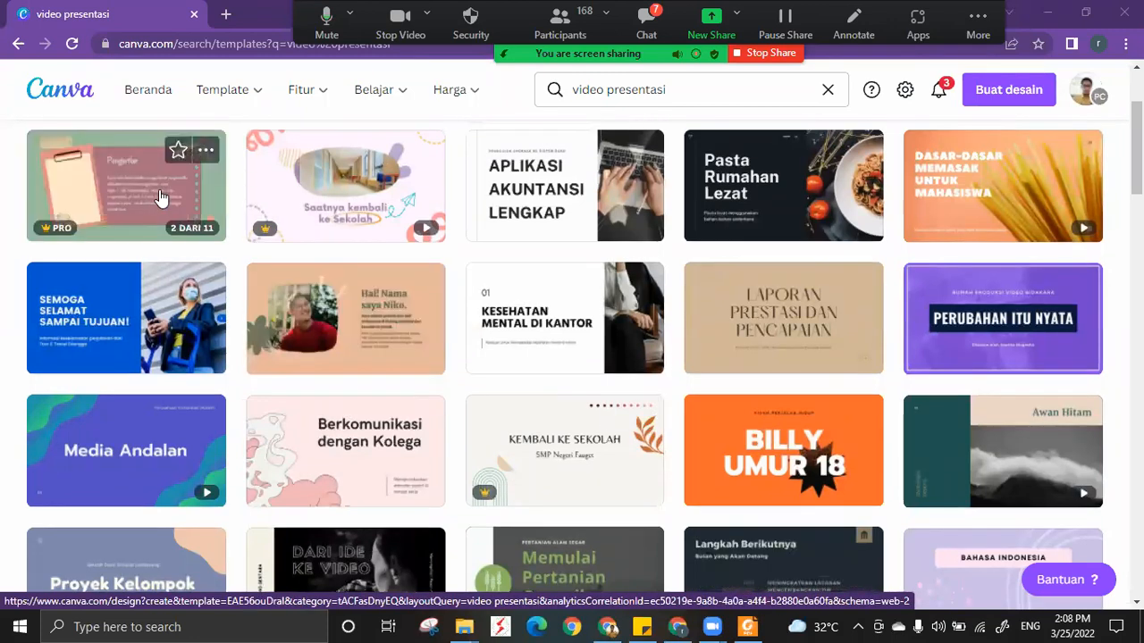
scroll(141, 282, "up", 1)
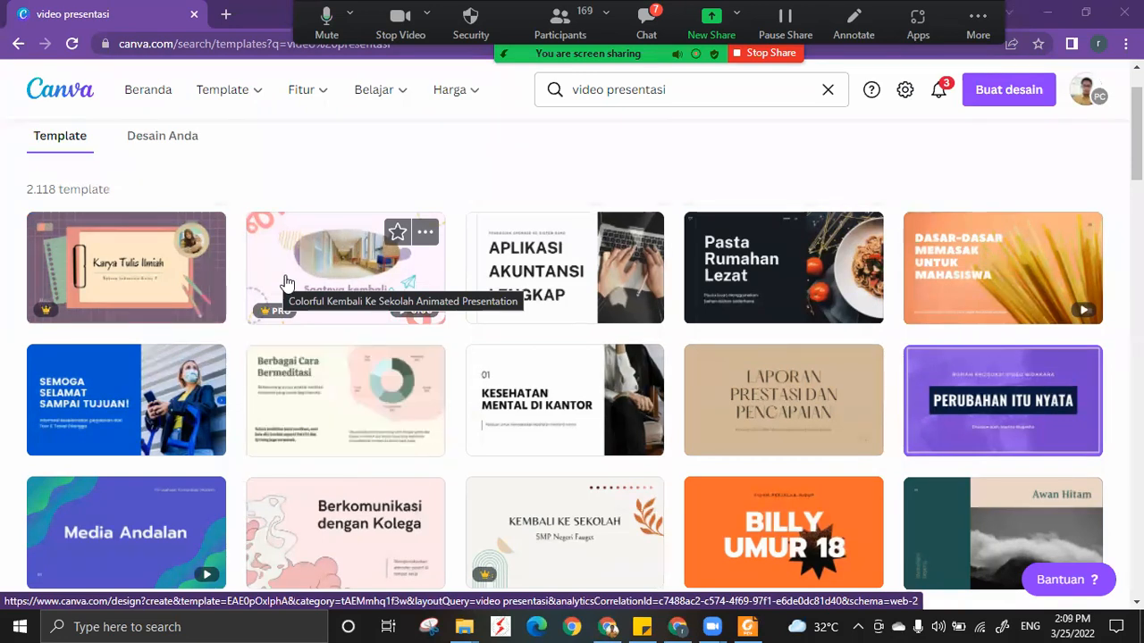
scroll(286, 284, "down", 1)
scroll(286, 284, "up", 1)
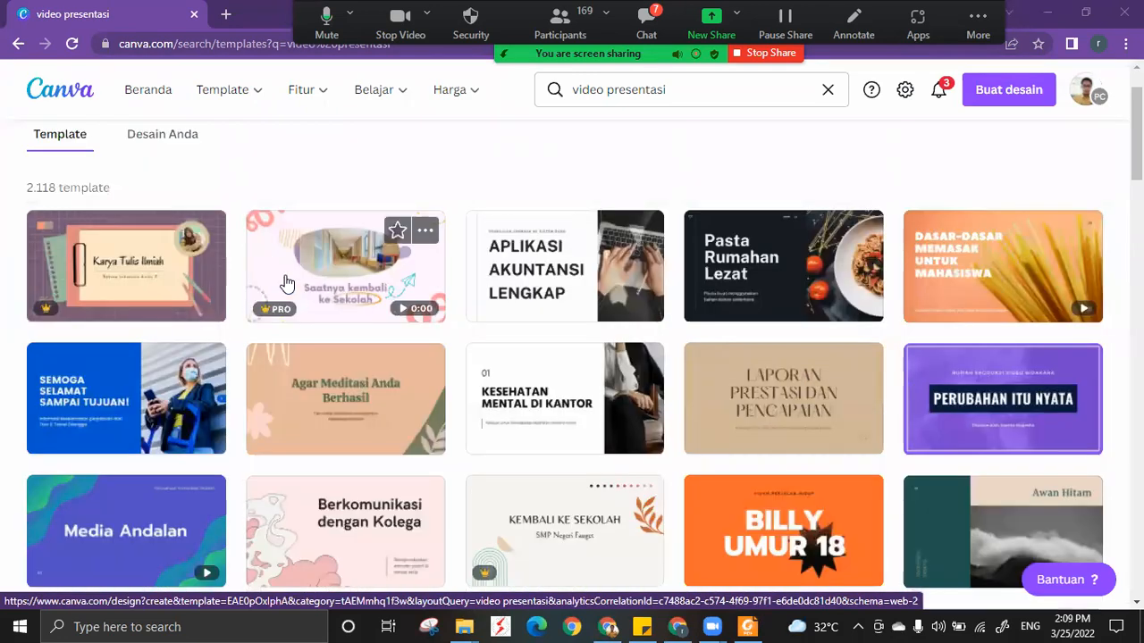
scroll(286, 283, "up", 1)
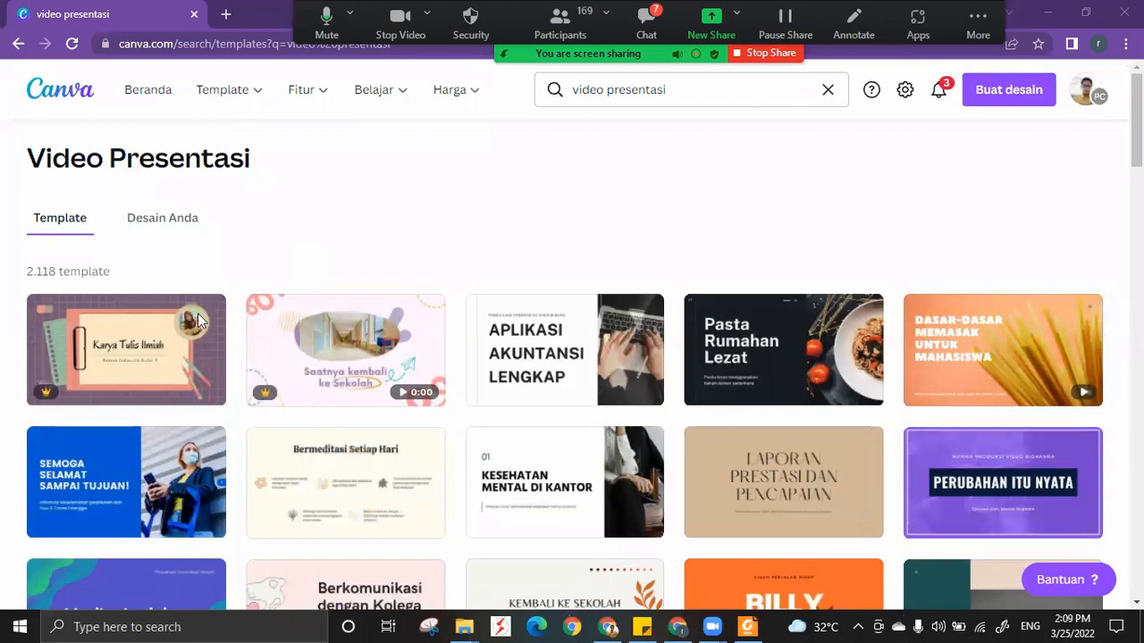
Open the Karya Tulis Ilmiah presentation template as a new design and view several of its pages, returning to page 1.
left_click(111, 355)
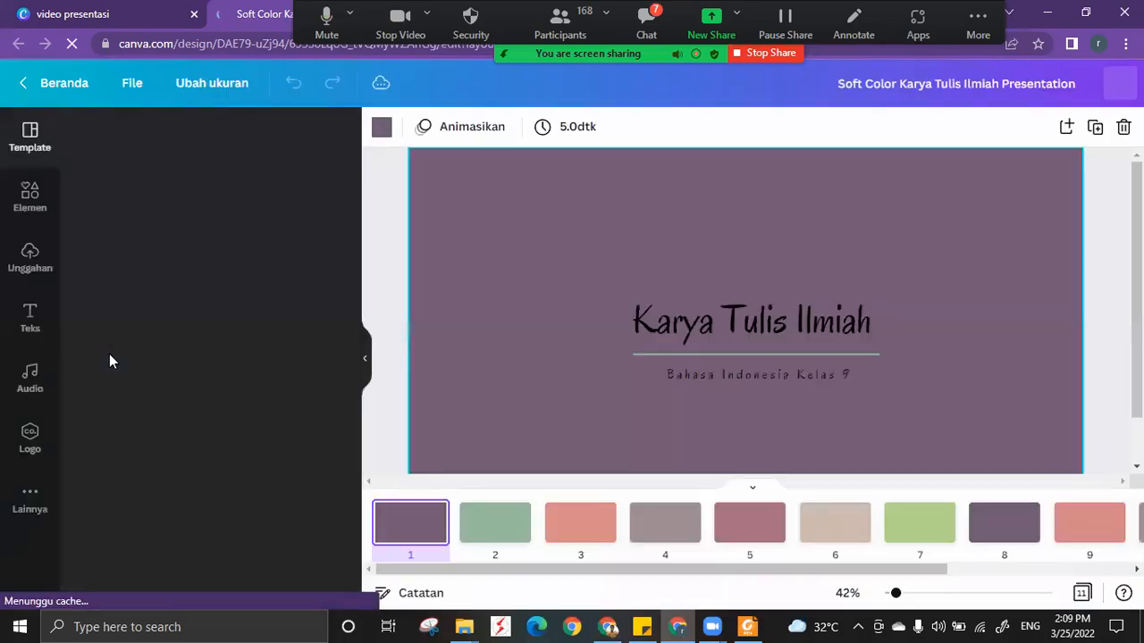
left_click(492, 533)
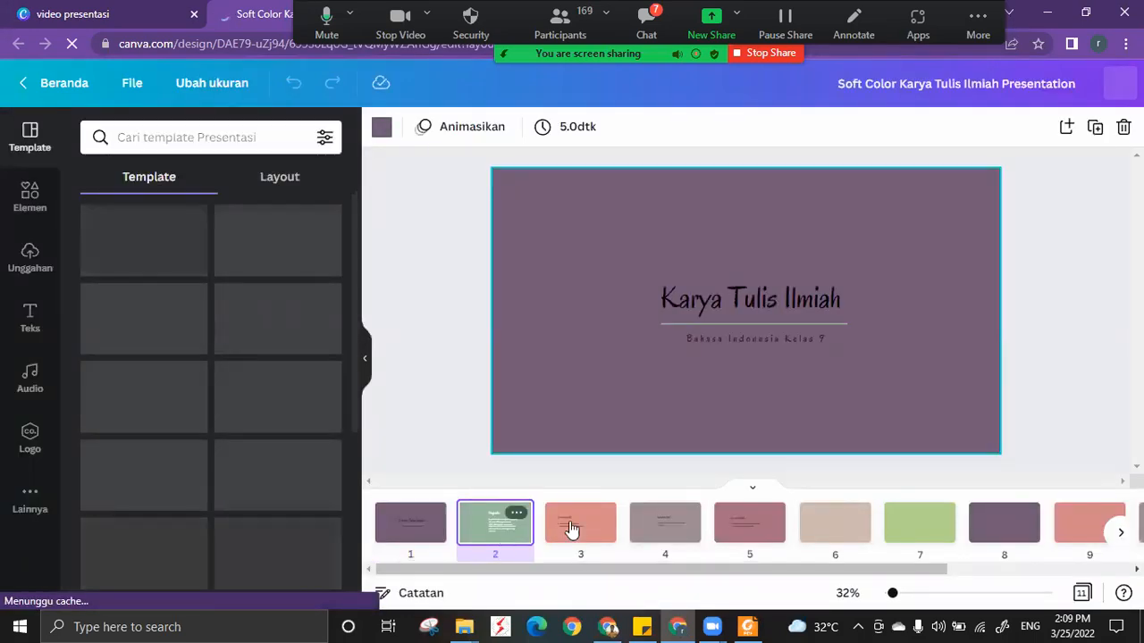
left_click(577, 530)
left_click(662, 525)
left_click(740, 531)
left_click(835, 528)
left_click(1003, 528)
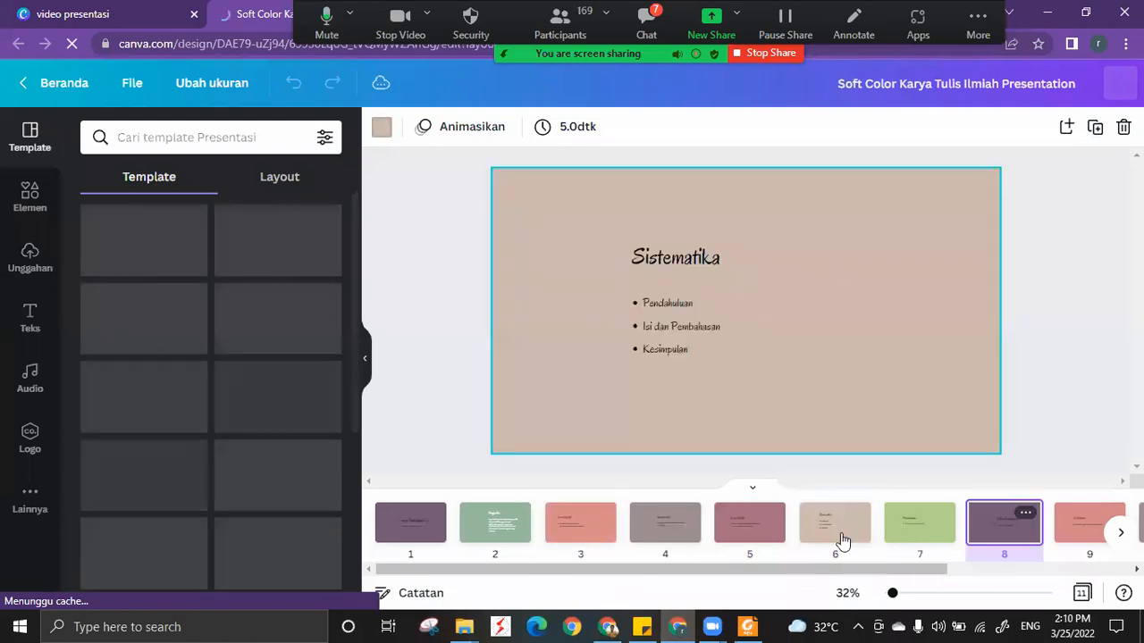
left_click(417, 530)
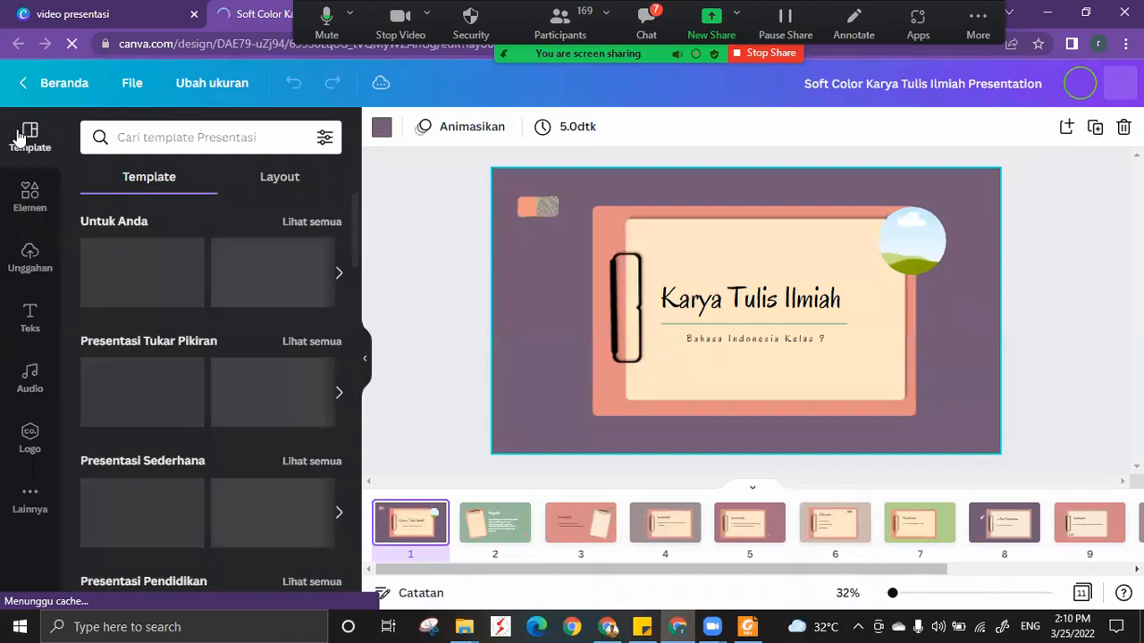
Search the presentation templates inside the editor for "video presentasi".
scroll(268, 273, "down", 1)
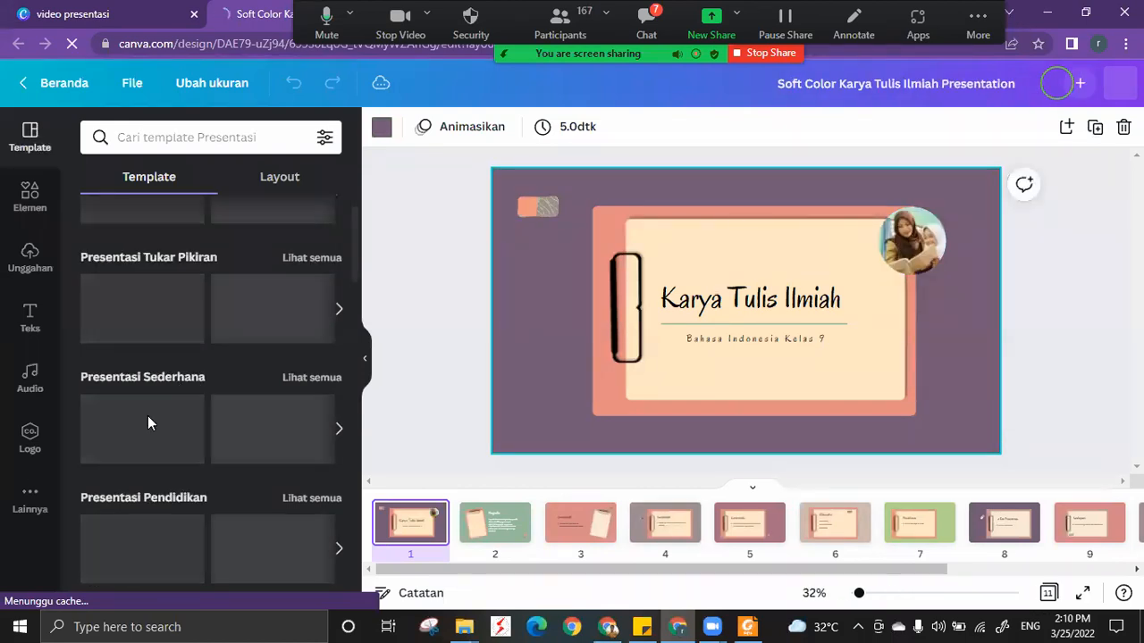
scroll(178, 416, "down", 1)
scroll(203, 416, "up", 2)
left_click(185, 142)
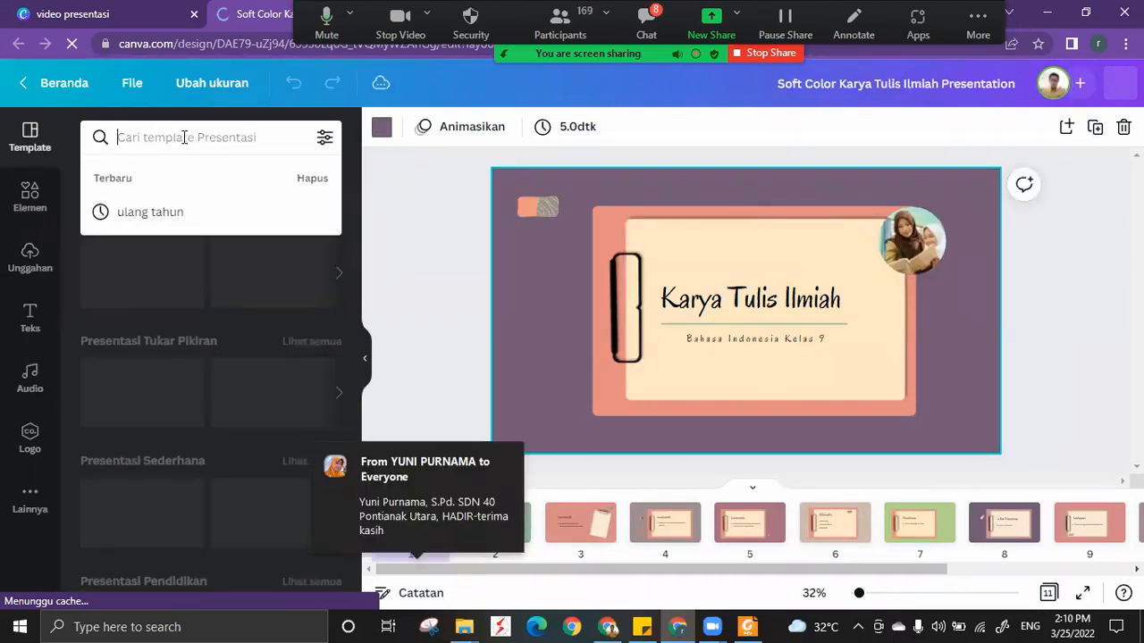
type("video presentasi")
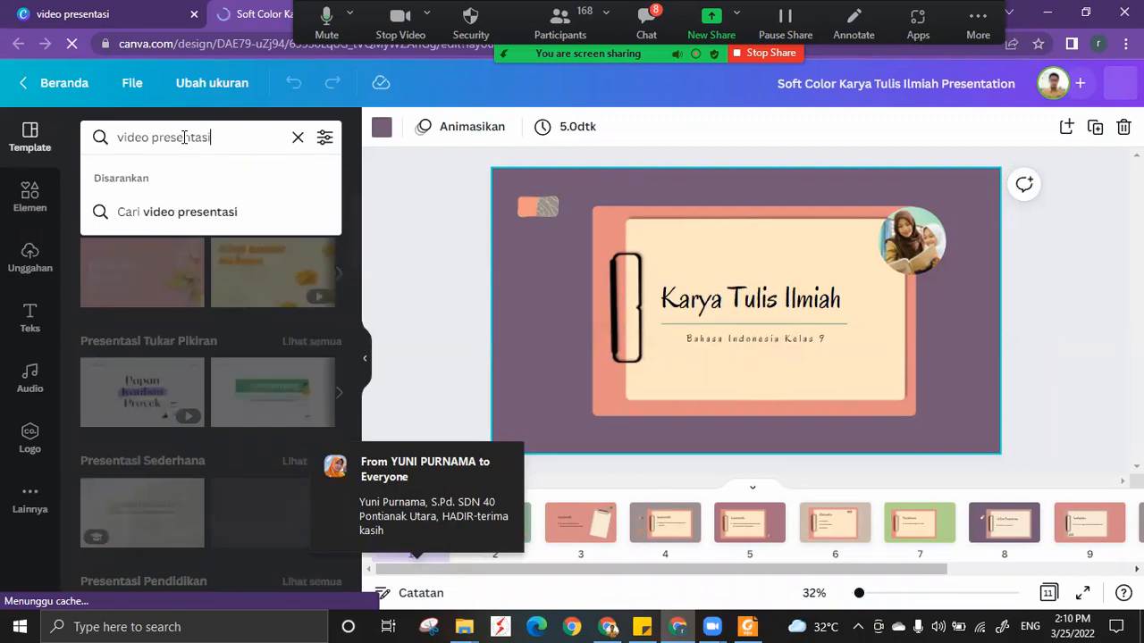
key("Return")
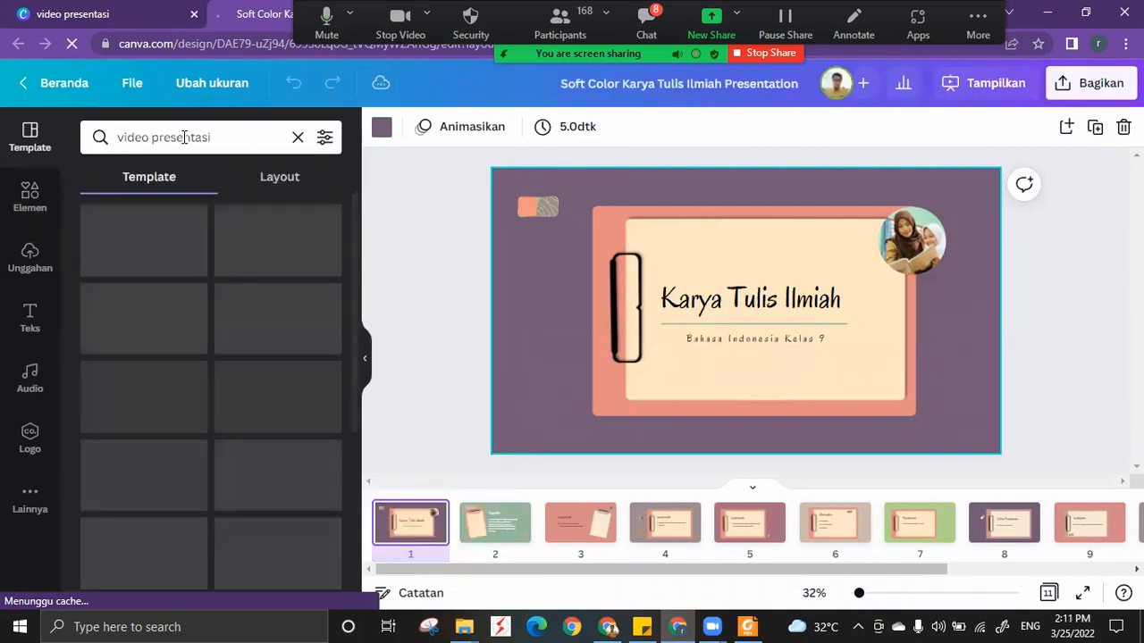
Check the computer's Wi-Fi connection and look through the "video presentasi" templates found in the editor.
left_click(981, 624)
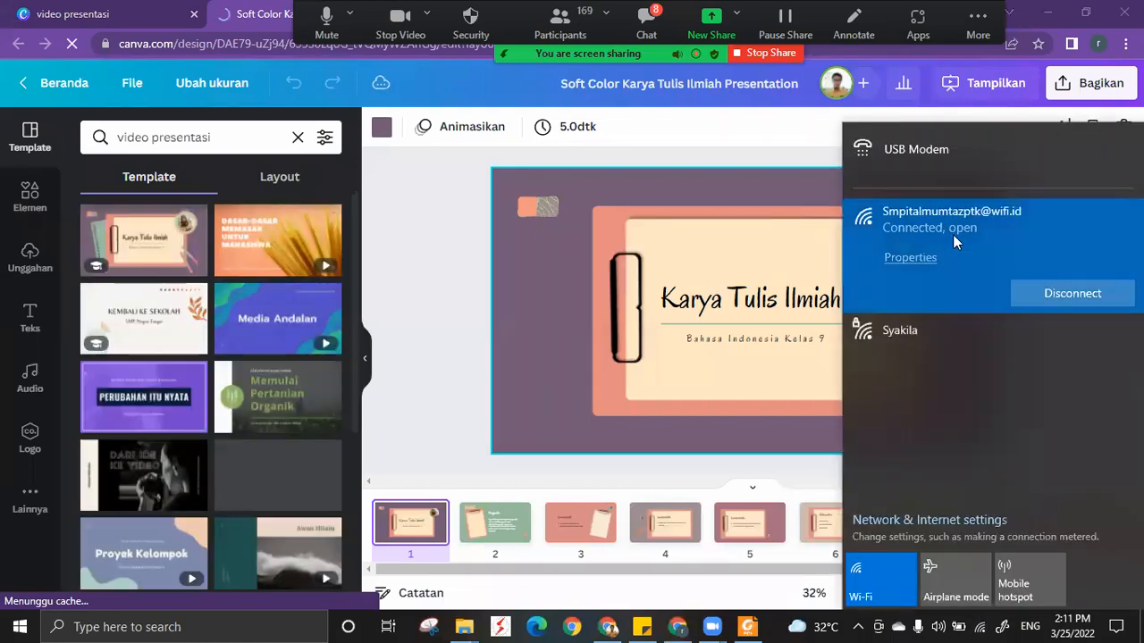
left_click(169, 425)
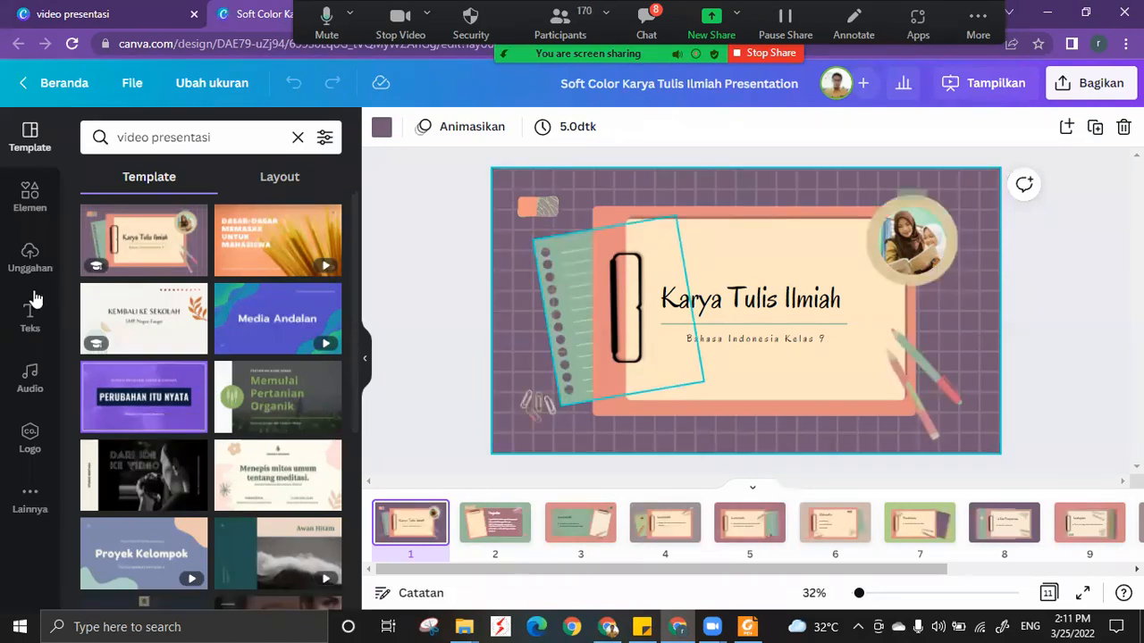
scroll(250, 361, "down", 5)
scroll(249, 361, "down", 15)
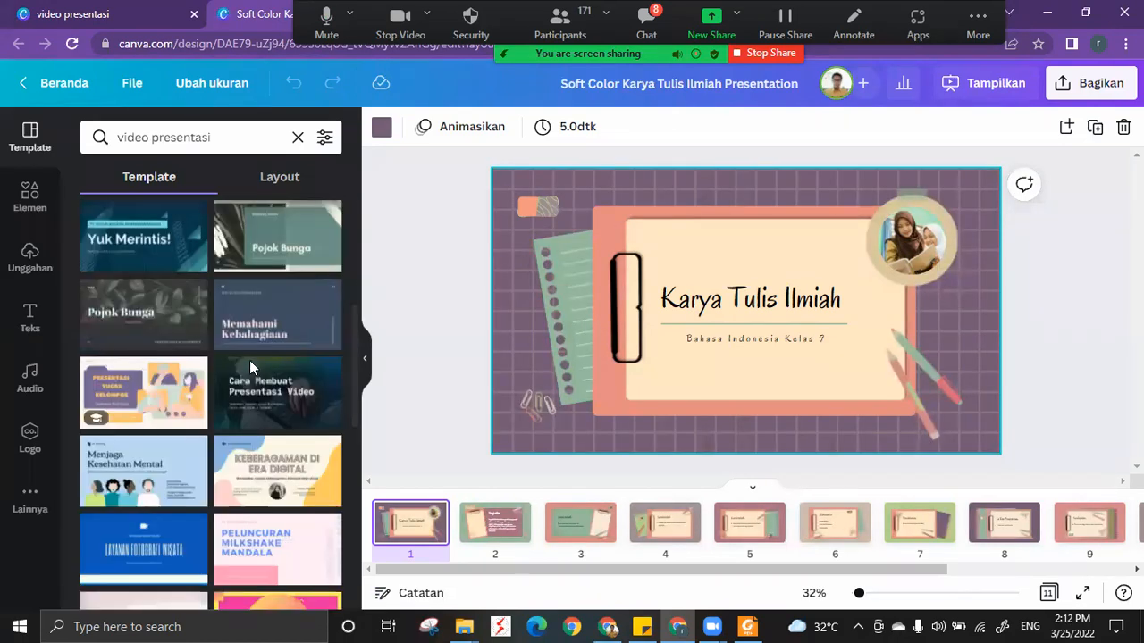
scroll(192, 324, "down", 10)
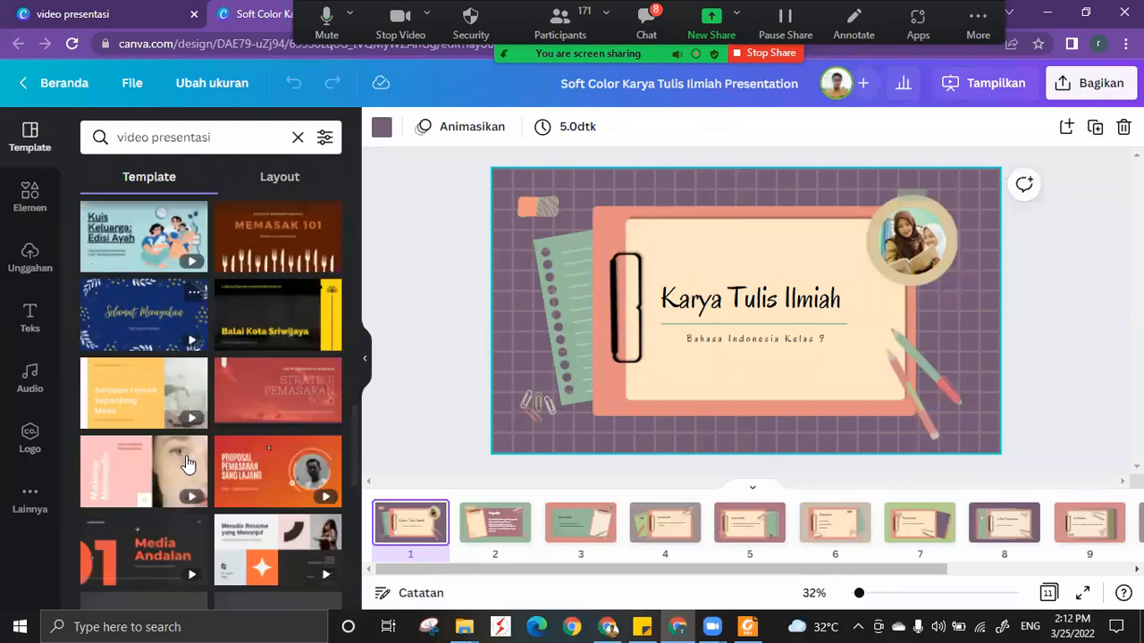
scroll(198, 498, "down", 5)
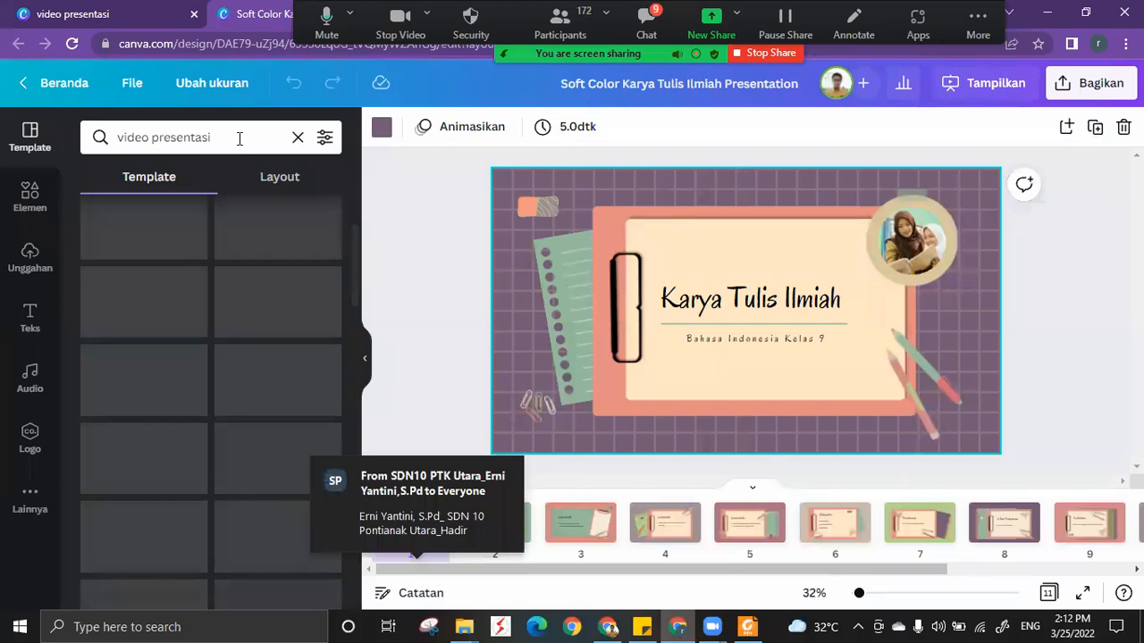
Search the presentation templates inside the editor for "video perkenalan diri".
double_click(156, 139)
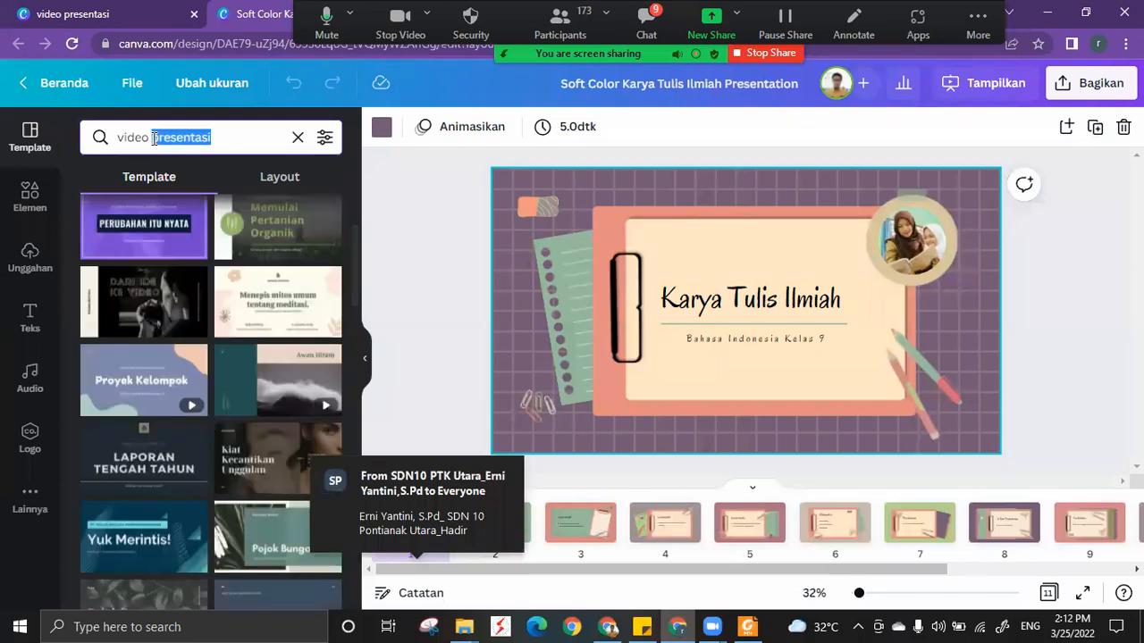
type("perkenalan")
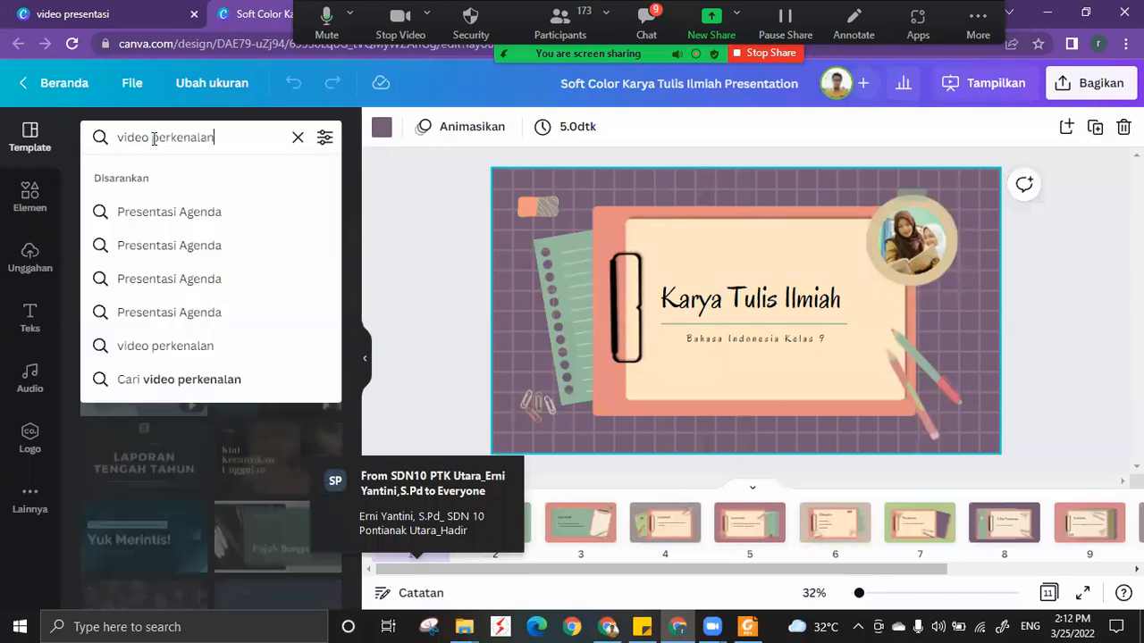
type(" diri")
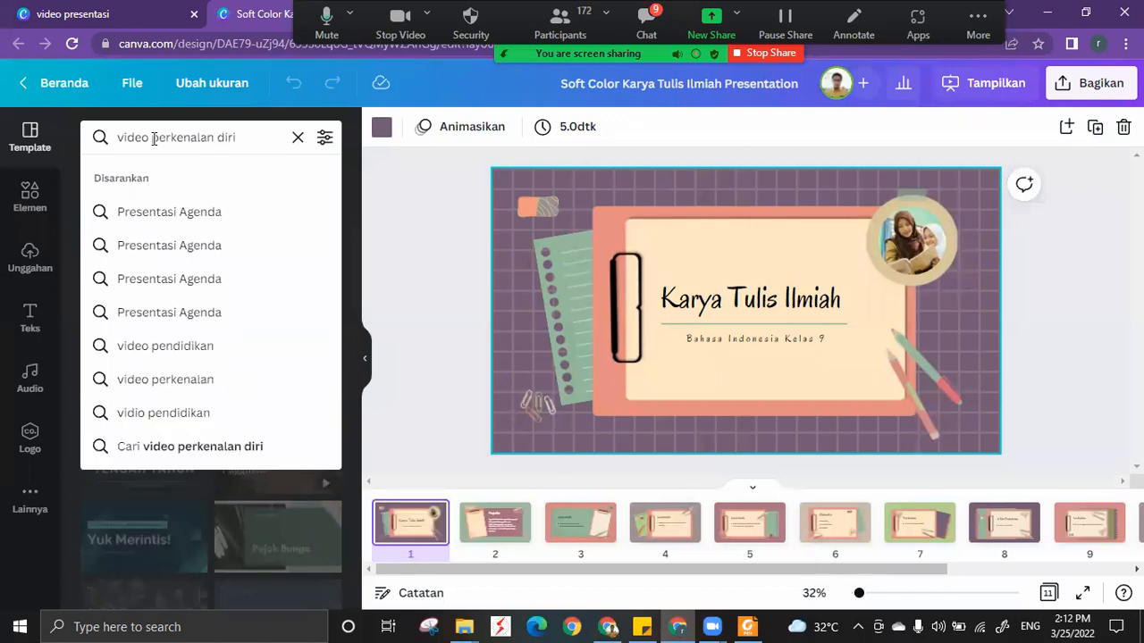
key("Return")
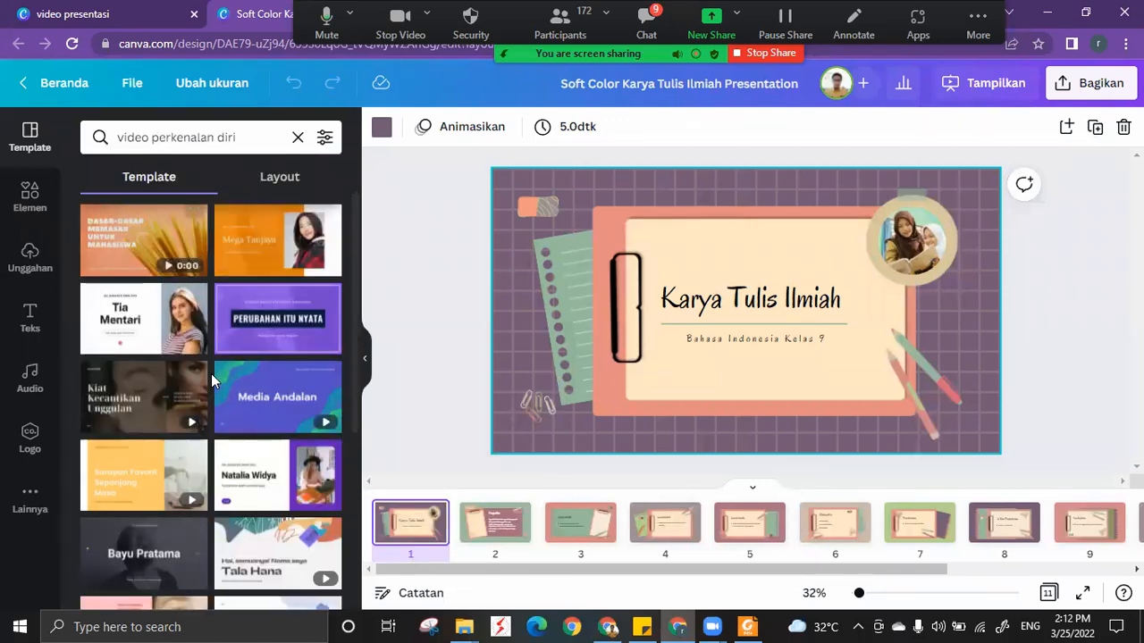
Look through the "video perkenalan diri" template results and return to the first ones.
scroll(212, 380, "down", 4)
scroll(211, 374, "down", 2)
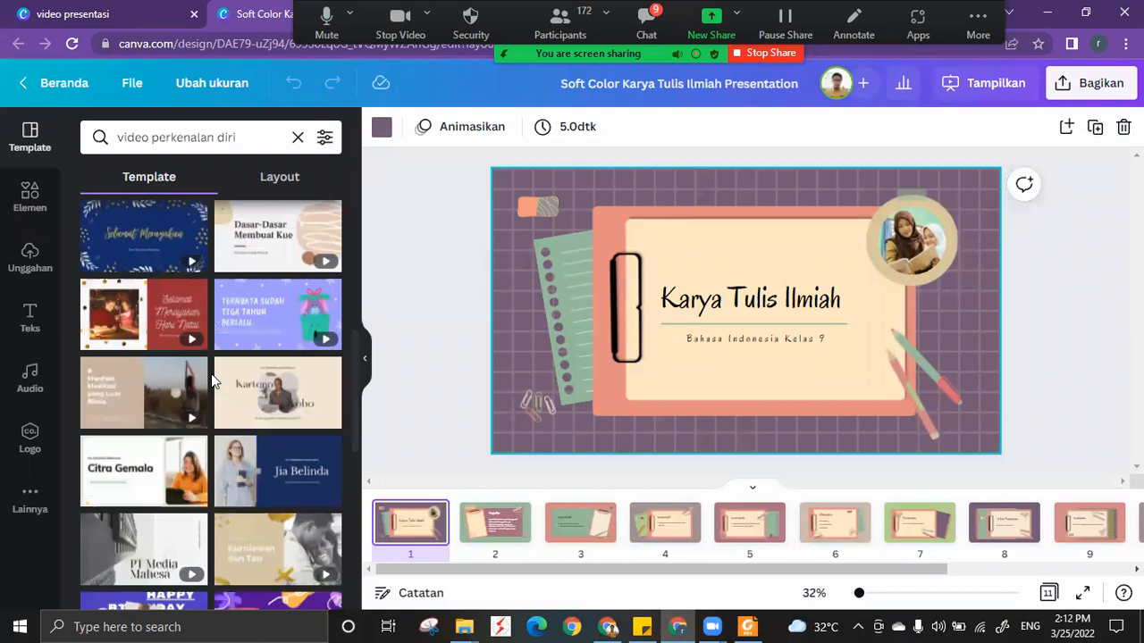
scroll(210, 374, "down", 8)
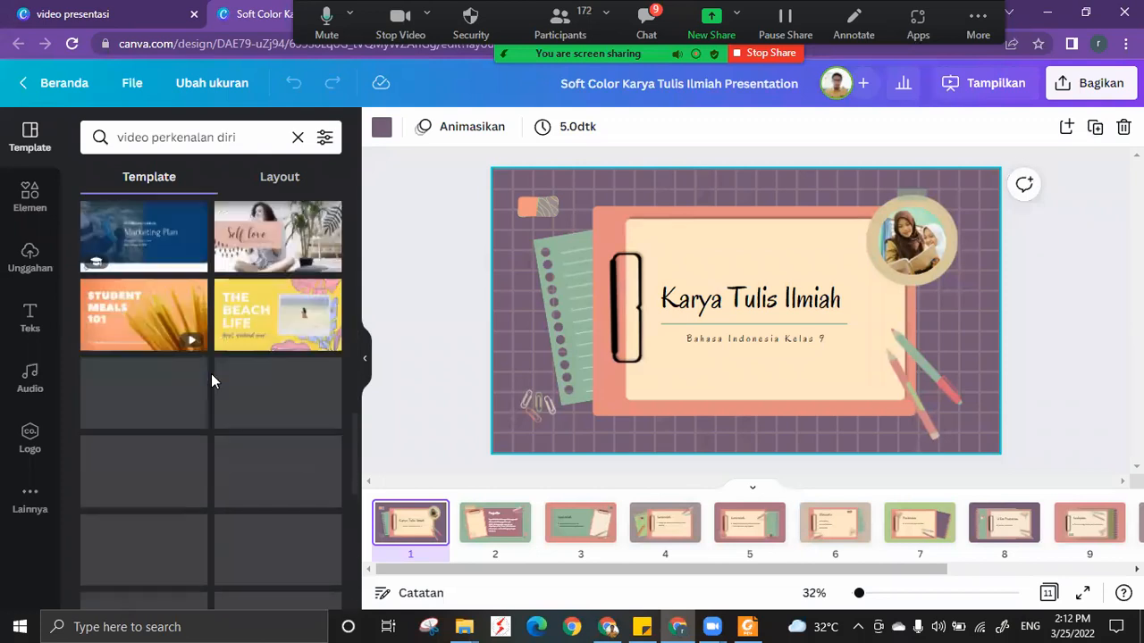
scroll(211, 374, "down", 6)
scroll(215, 383, "down", 10)
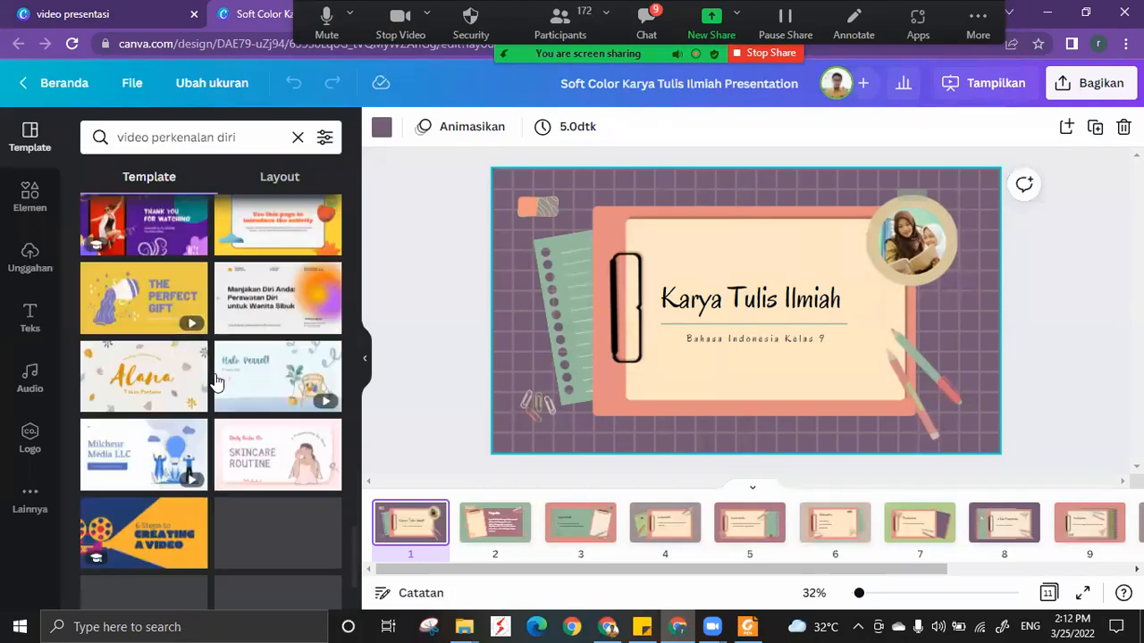
scroll(216, 382, "down", 4)
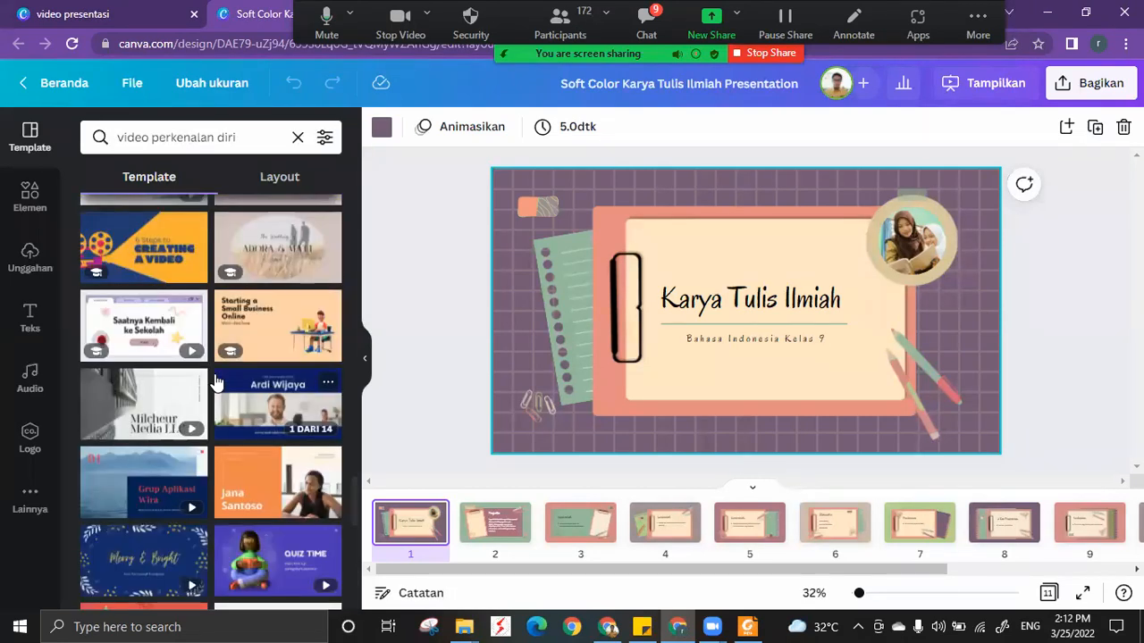
scroll(215, 382, "down", 4)
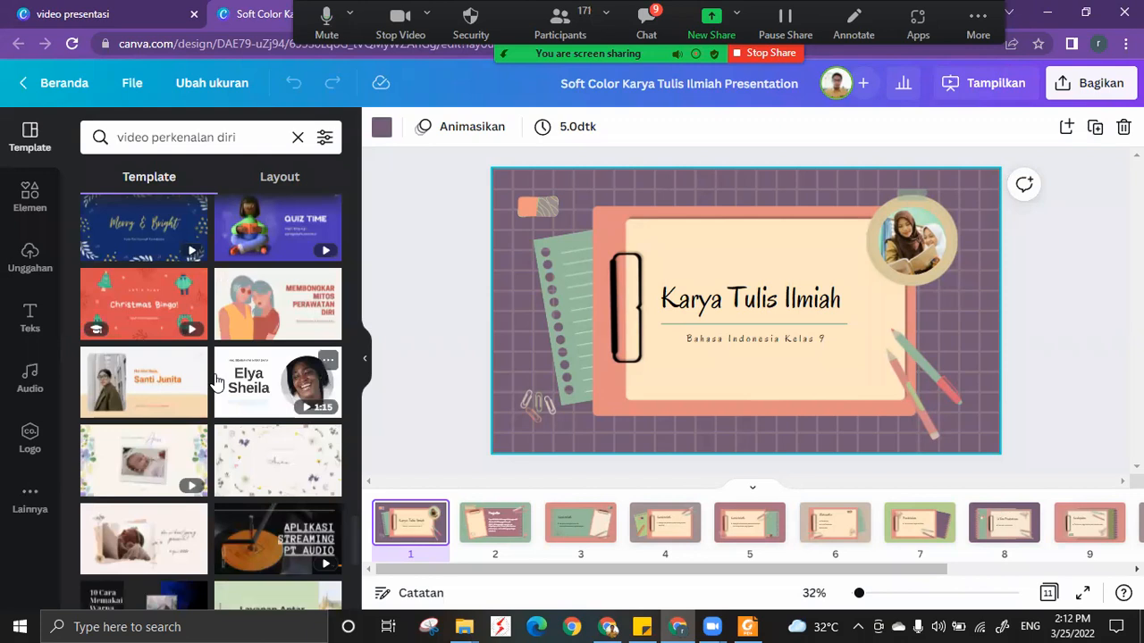
scroll(216, 383, "down", 4)
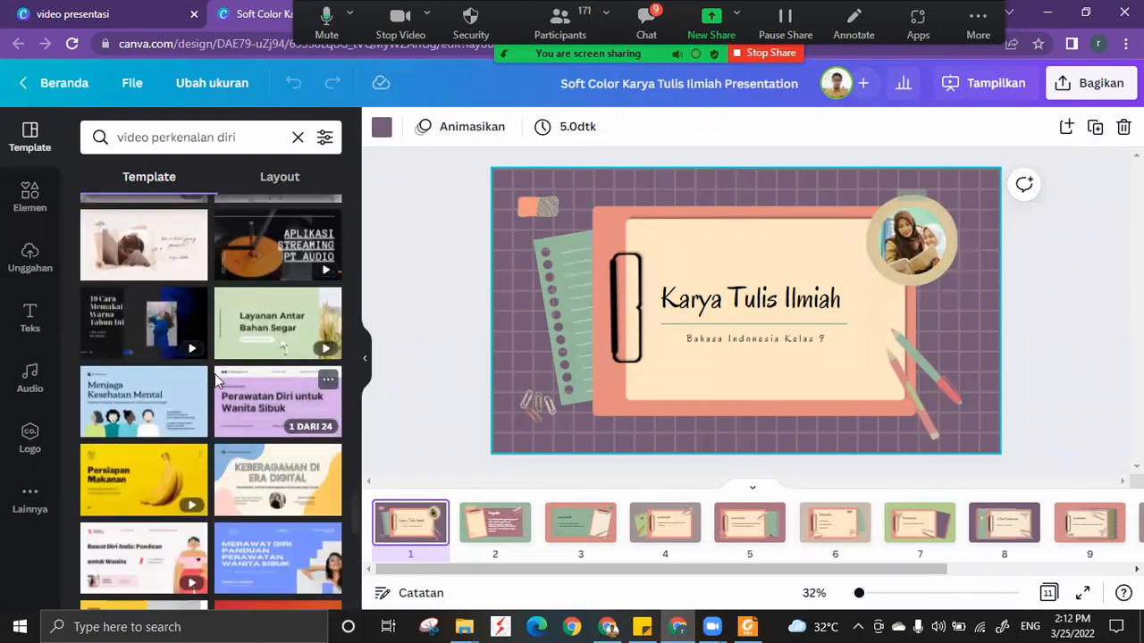
scroll(215, 382, "down", 5)
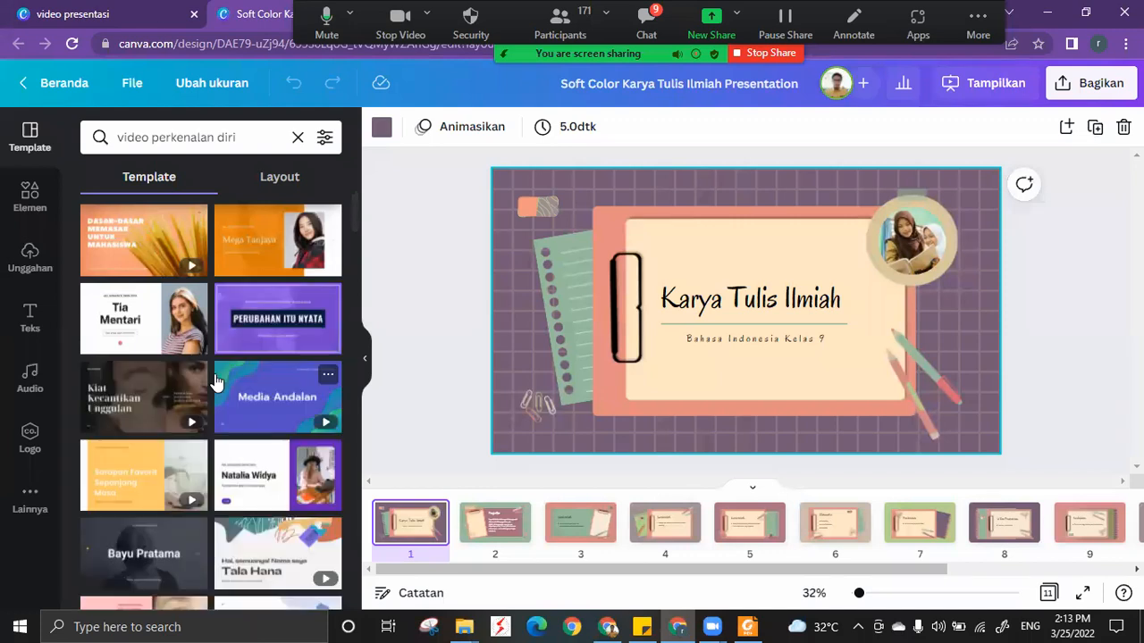
mouse_move(278, 243)
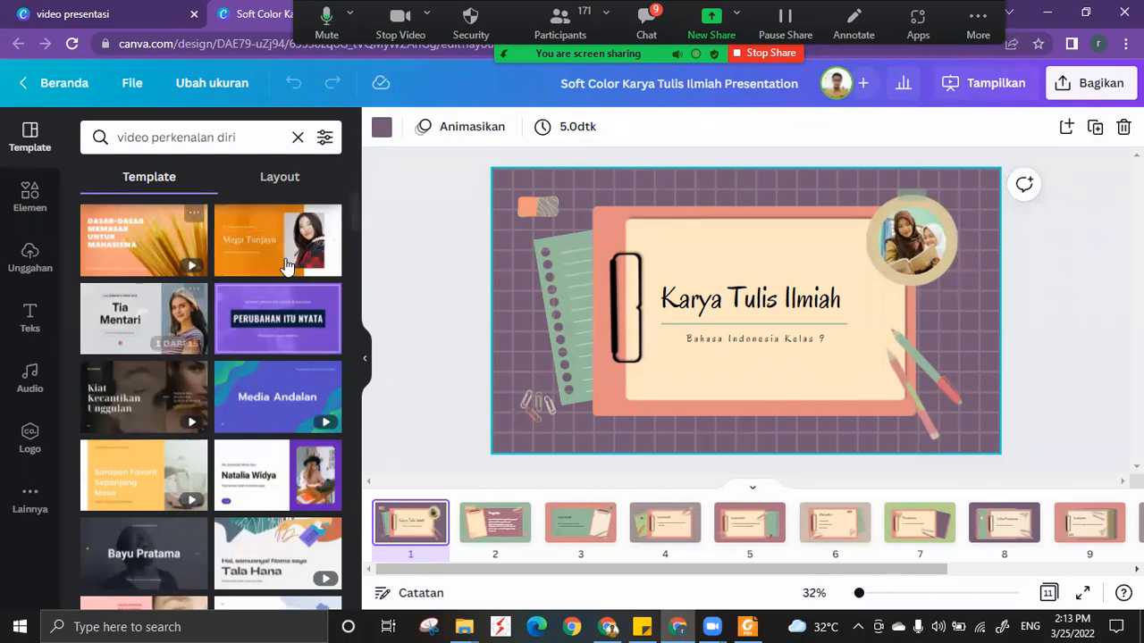
Open the page set of the Presentasi Video dan Animasi Makanan Oranye dan Putih template from the results.
left_click_drag(259, 137, 153, 137)
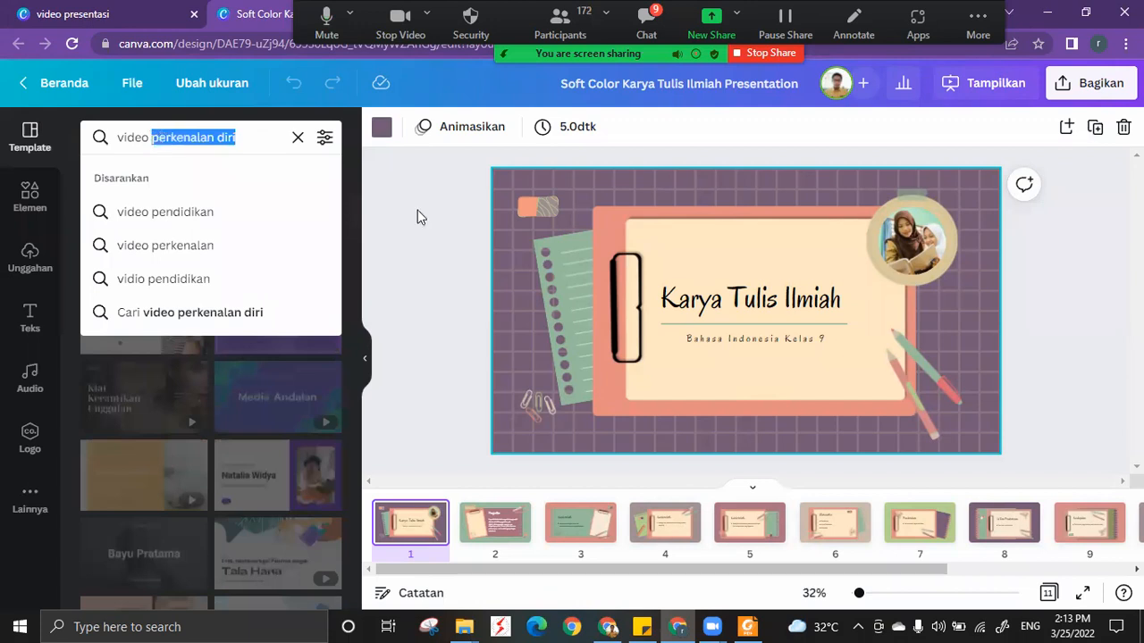
left_click(413, 210)
left_click(414, 210)
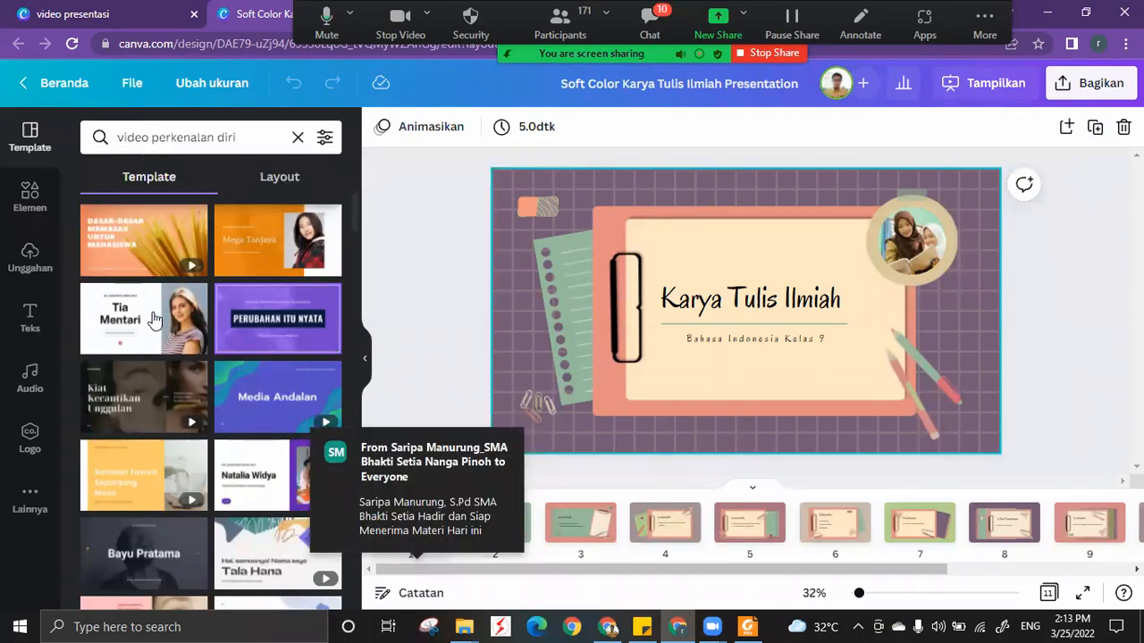
left_click(143, 243)
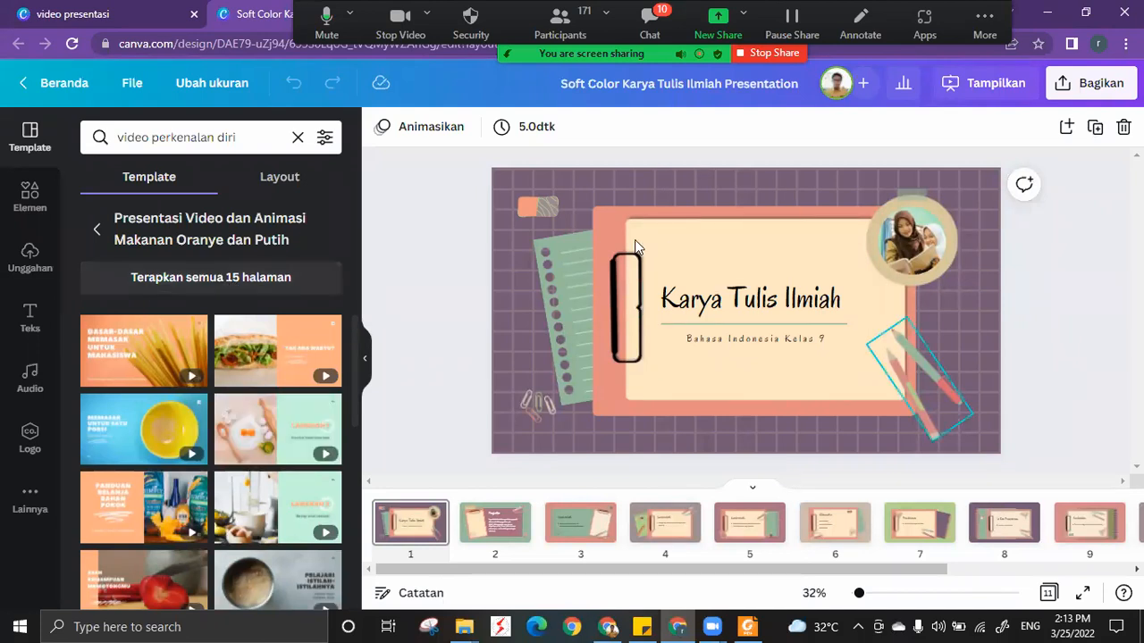
Delete all pages of the design except the Karya Tulis Ilmiah title page.
left_click(493, 530)
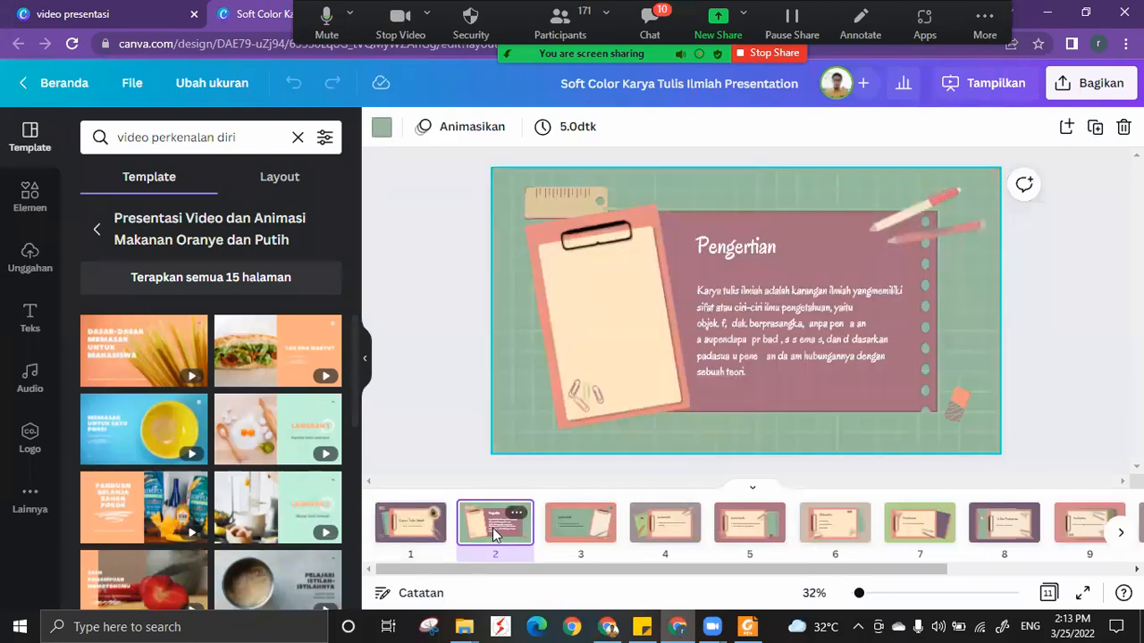
key("Delete")
left_click(494, 529)
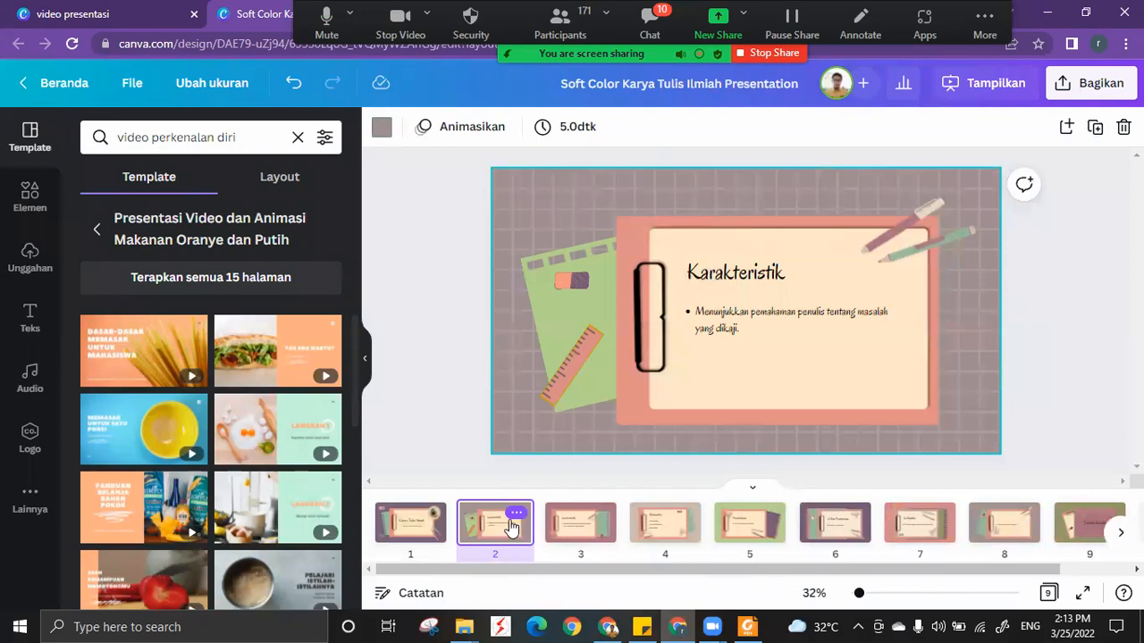
key("Delete")
left_click(559, 533)
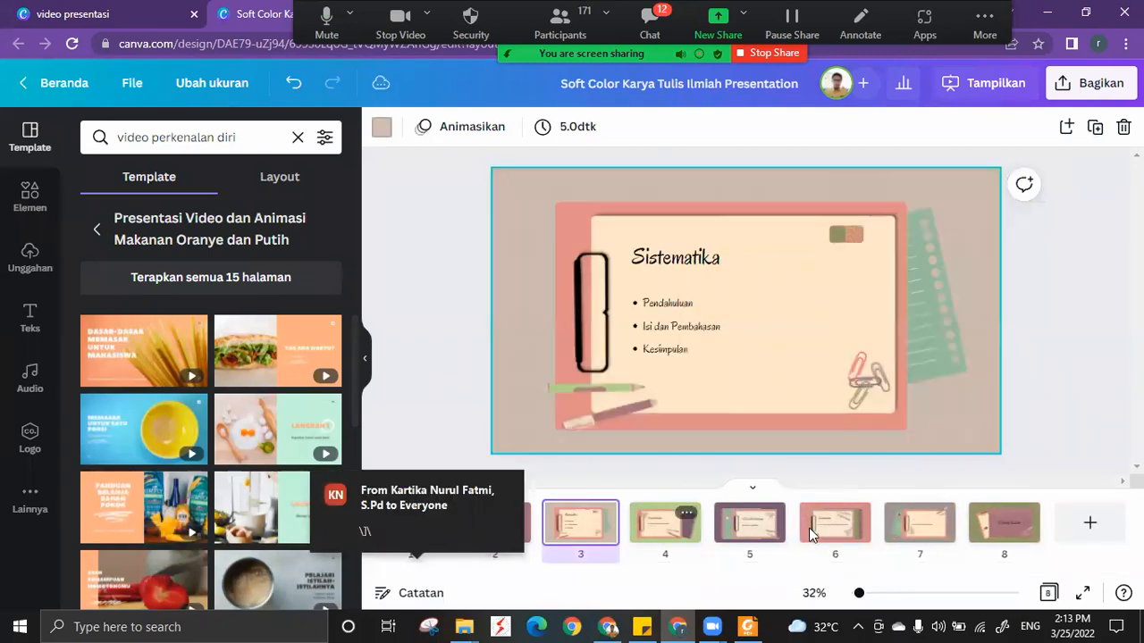
key("Delete")
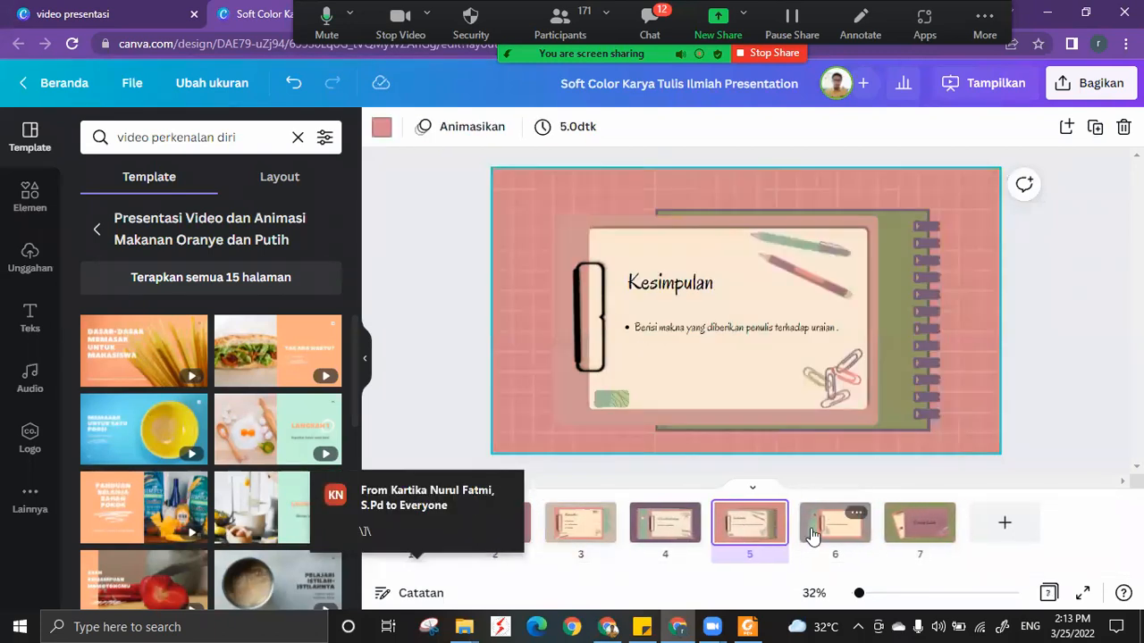
key("Delete")
key("Delete")
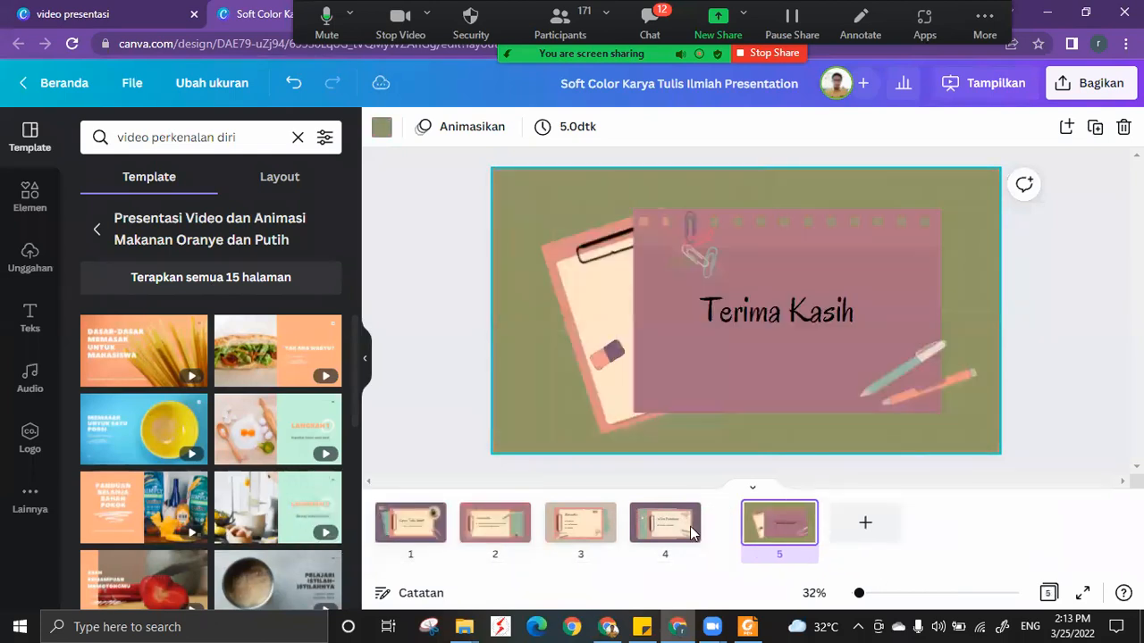
key("Delete")
key("Delete")
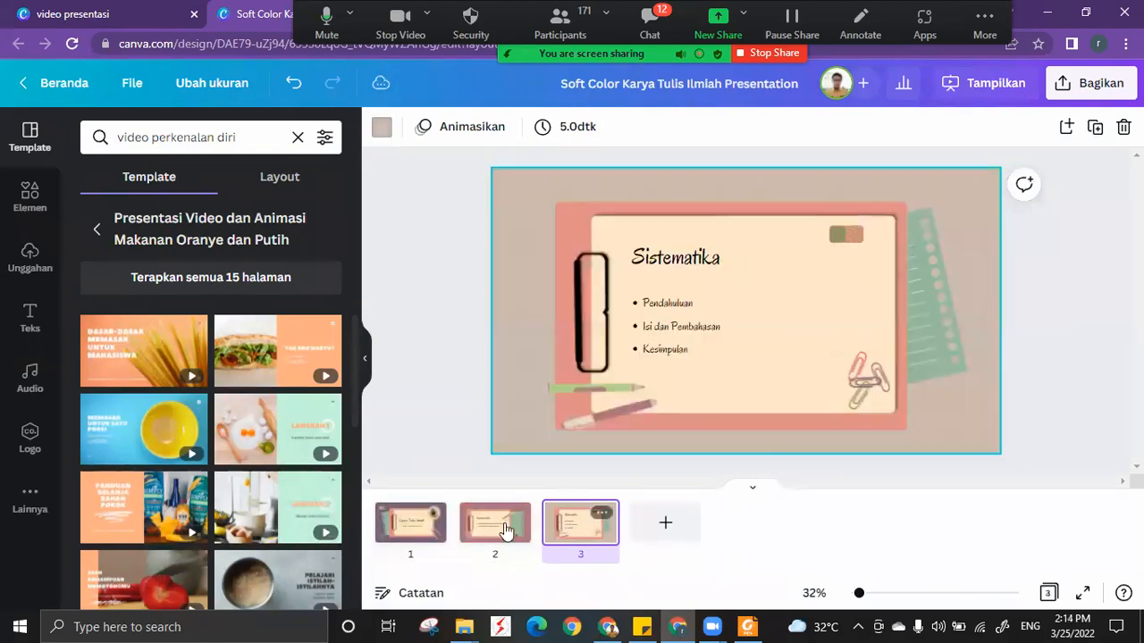
key("Delete")
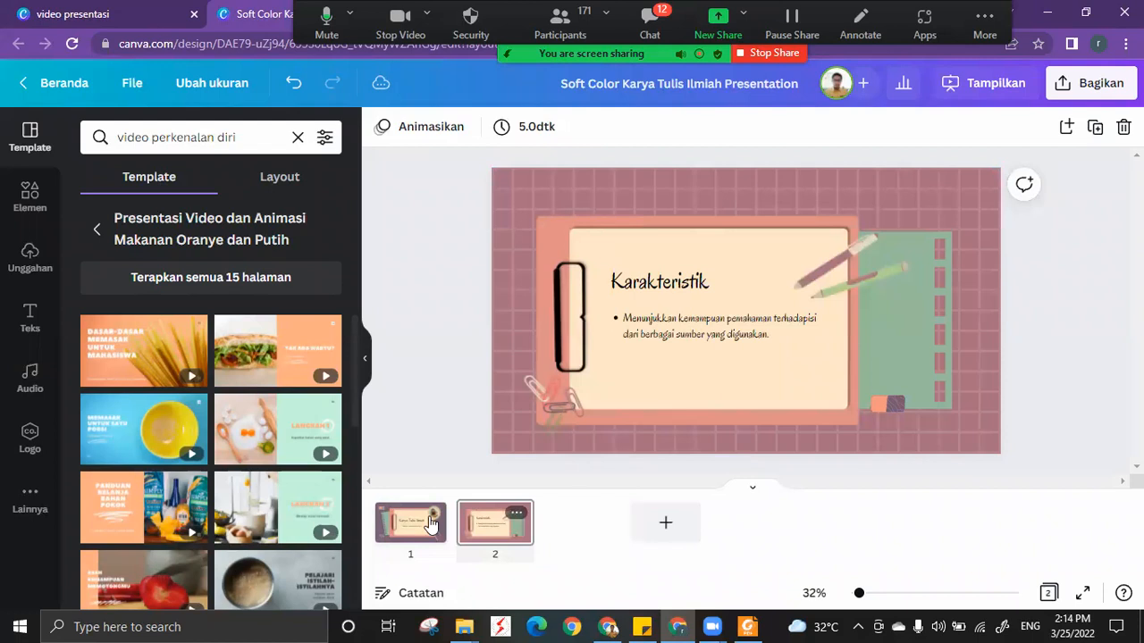
left_click(518, 328)
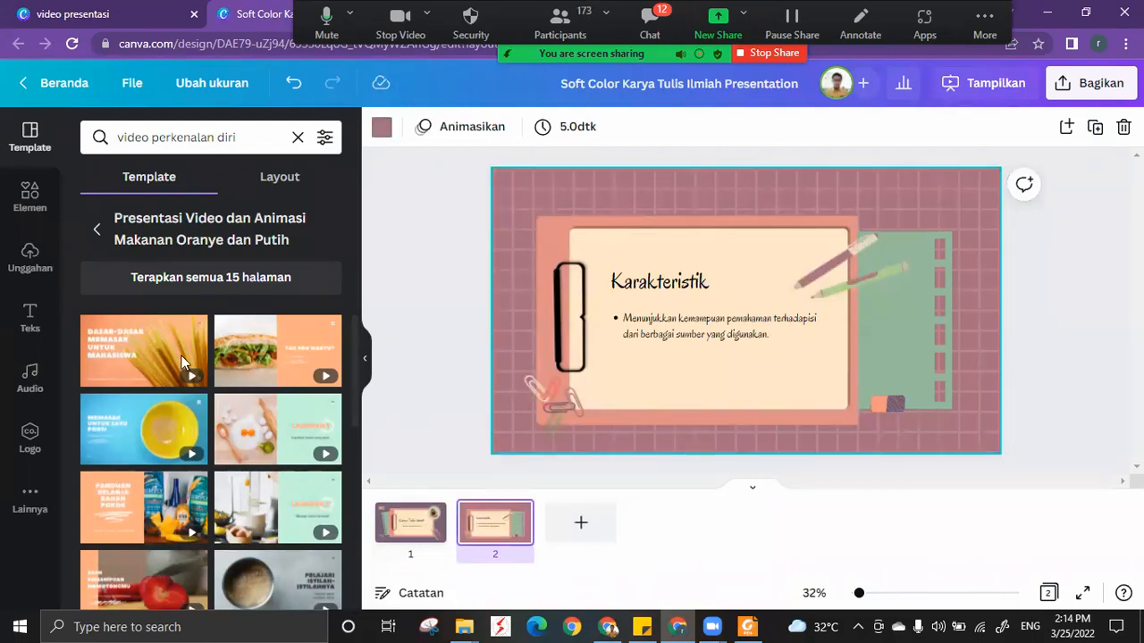
key("Delete")
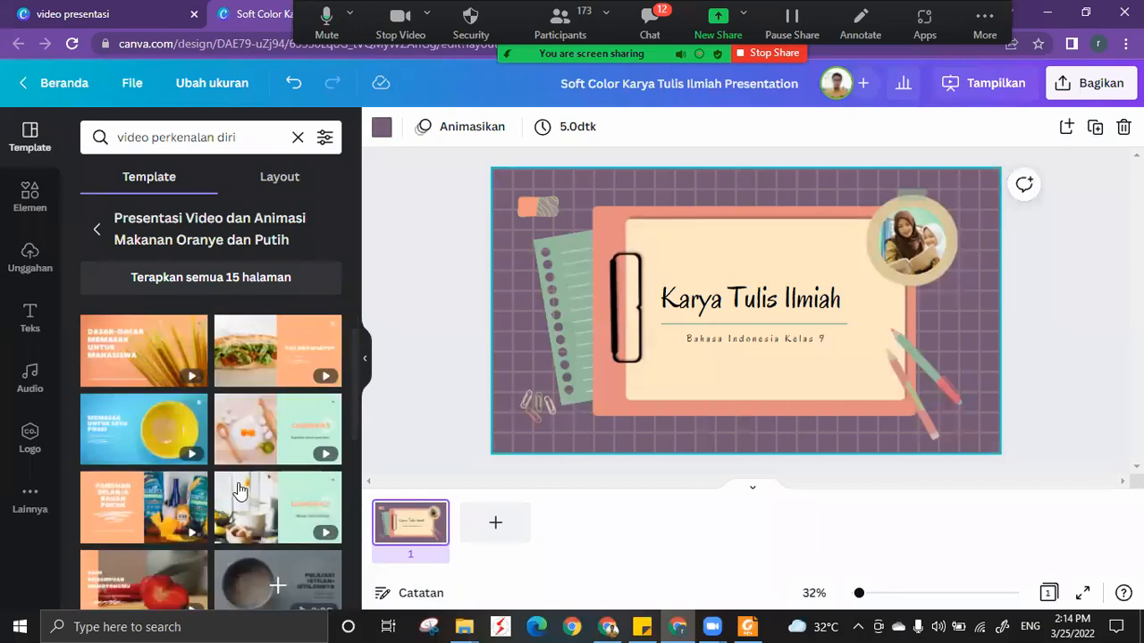
left_click(549, 480)
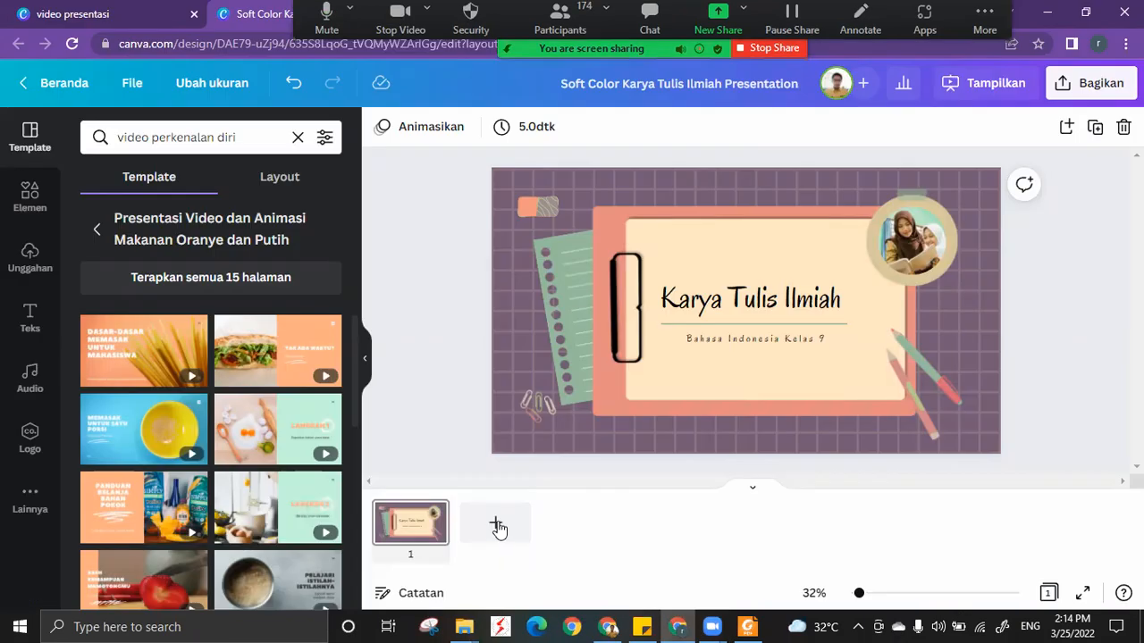
Add a second page, apply the Dasar-Dasar Memasak untuk Mahasiswa template page to it, and compare it with page 1.
left_click(497, 524)
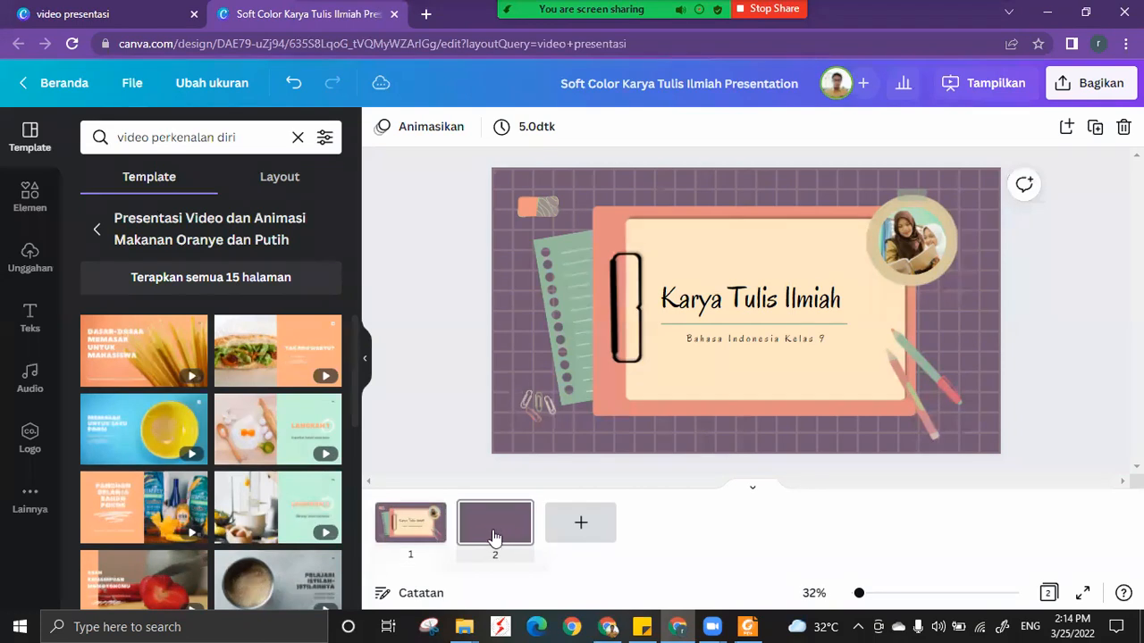
left_click(494, 532)
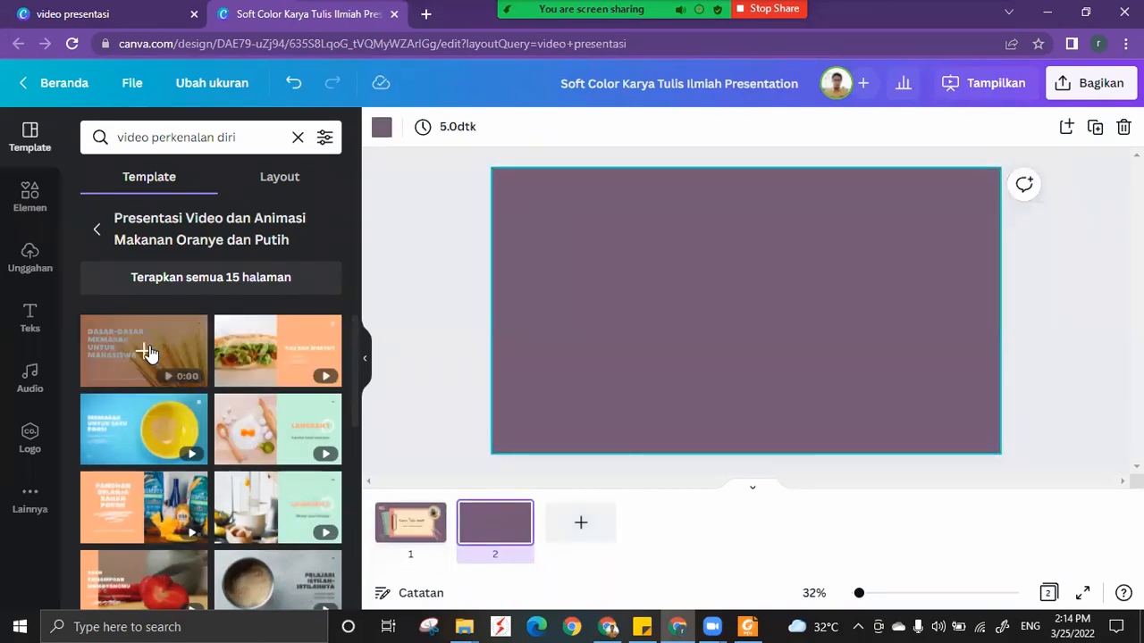
left_click(148, 353)
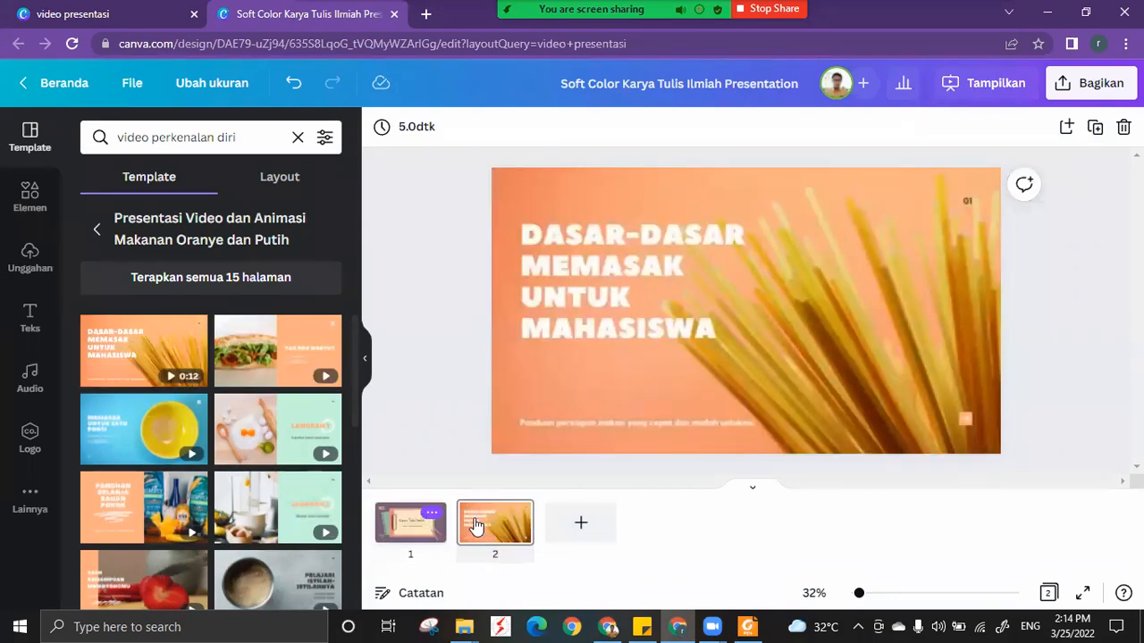
left_click(476, 527)
left_click(411, 539)
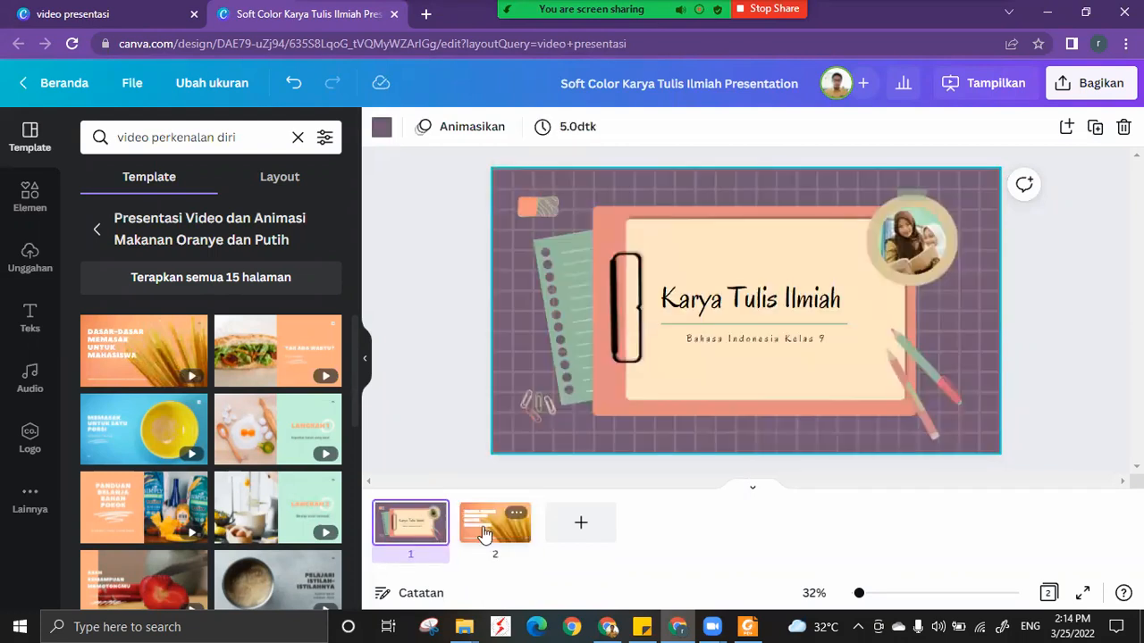
left_click(484, 534)
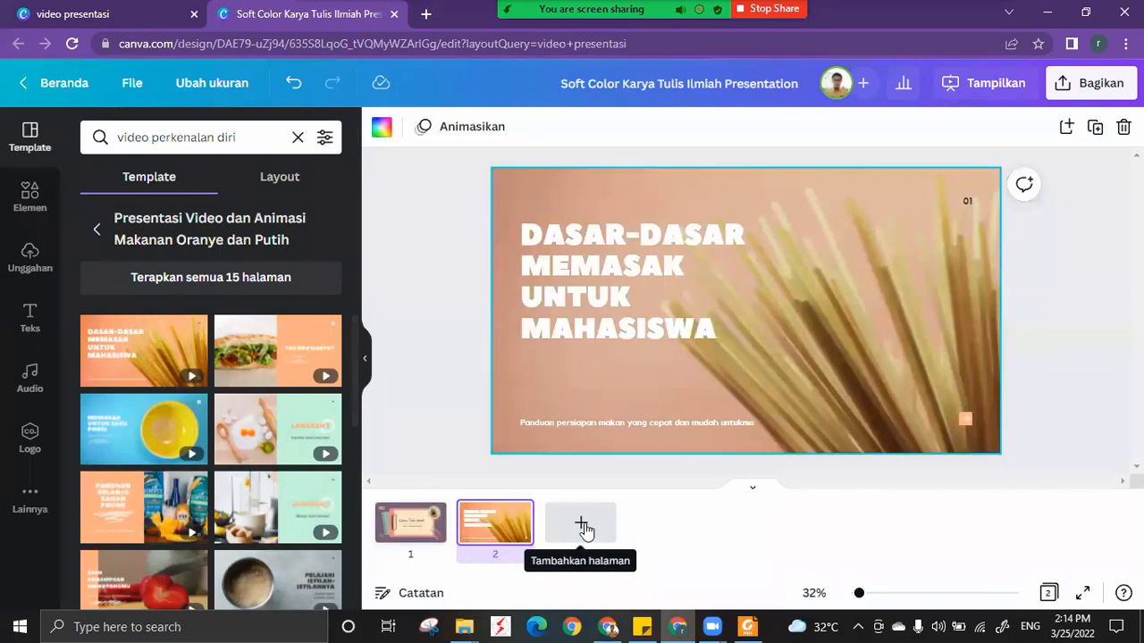
Change the template search to "video presentasi".
left_click_drag(265, 137, 156, 143)
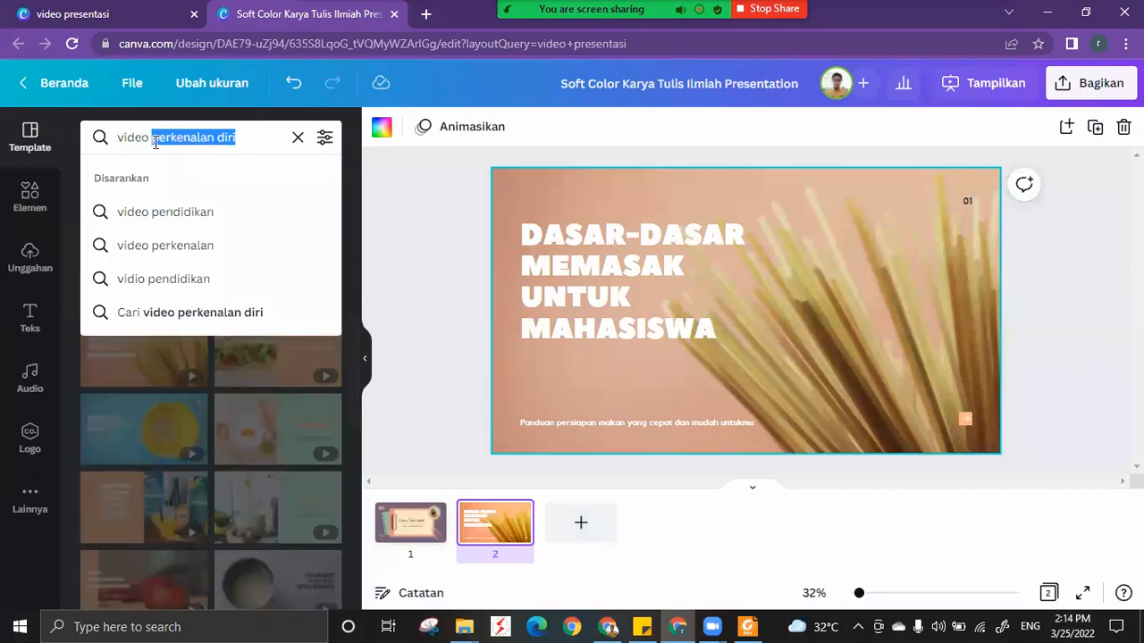
type("pr")
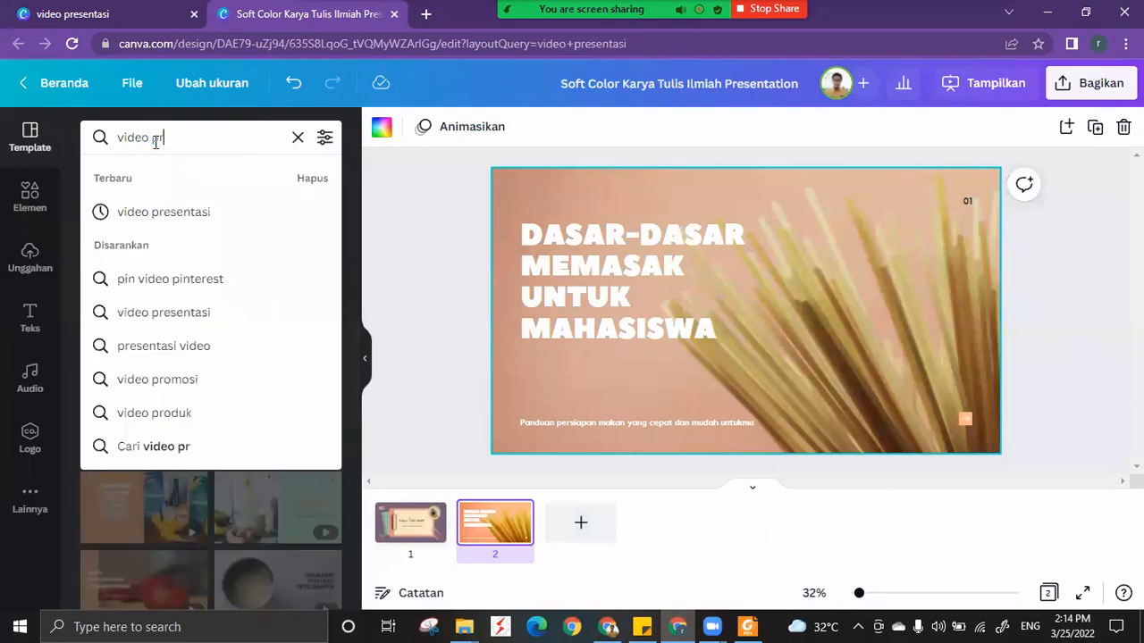
type("esentasi")
key("Return")
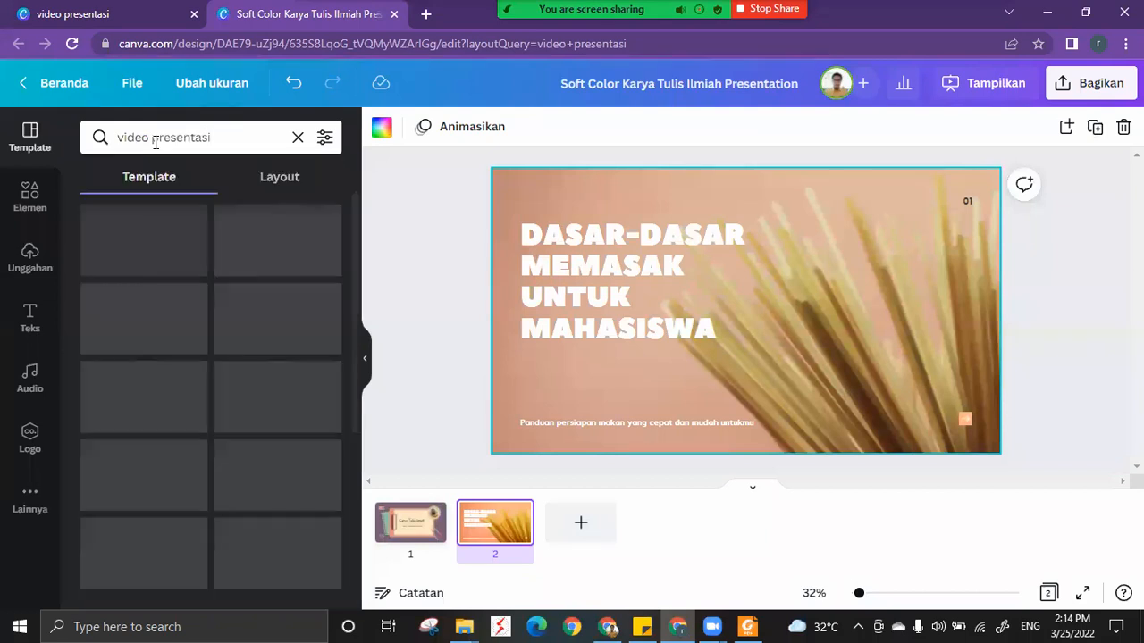
Add a third page, apply the Depresi seperti awan hitam page of Presentasi Video Kesehatan Mental Hijau dan Krem, and compare it with page 1.
scroll(224, 306, "down", 3)
left_click(274, 327)
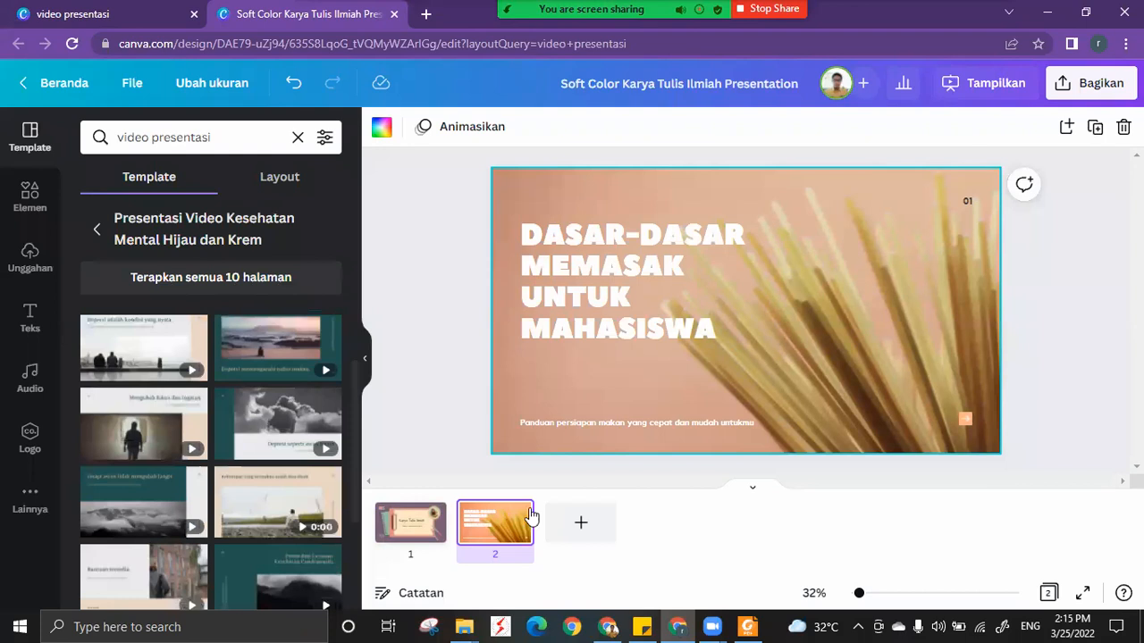
left_click(581, 527)
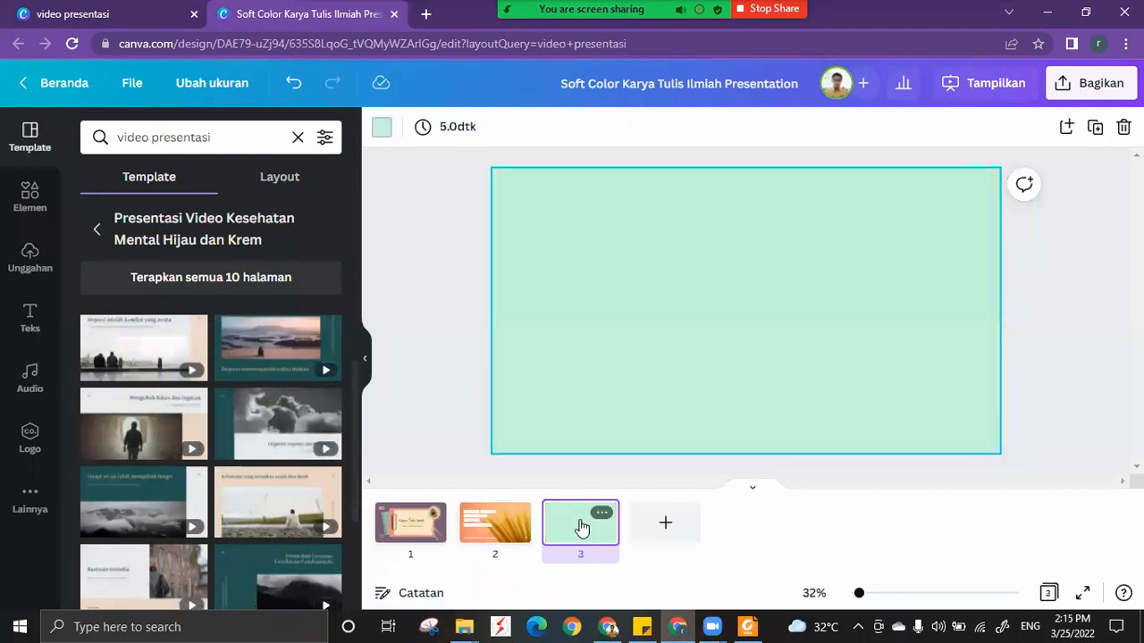
left_click(275, 423)
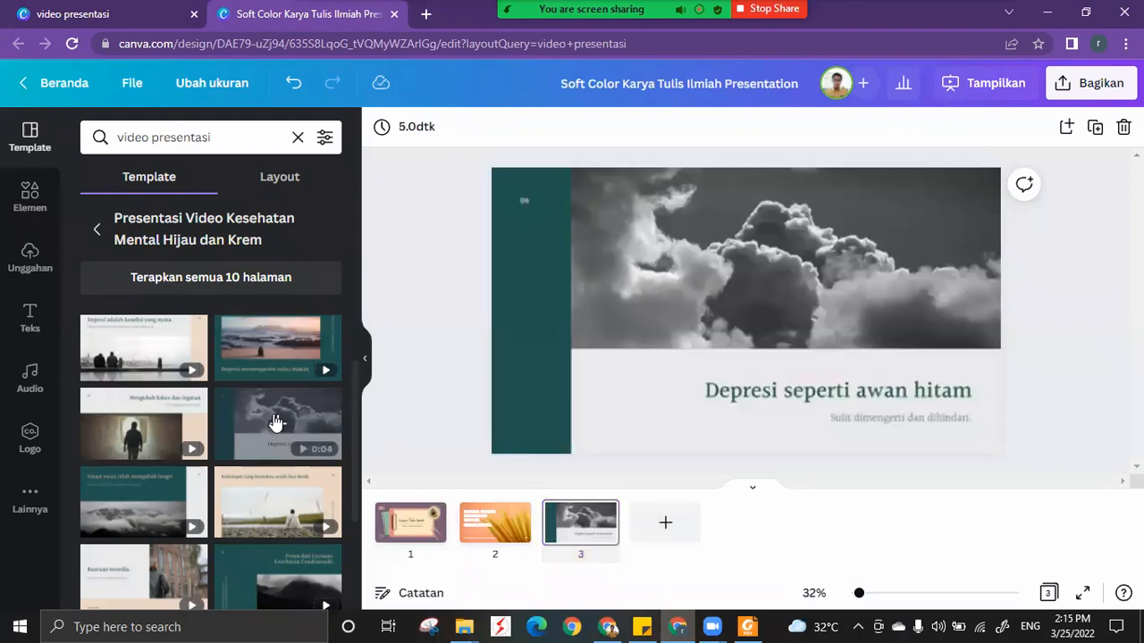
left_click(409, 527)
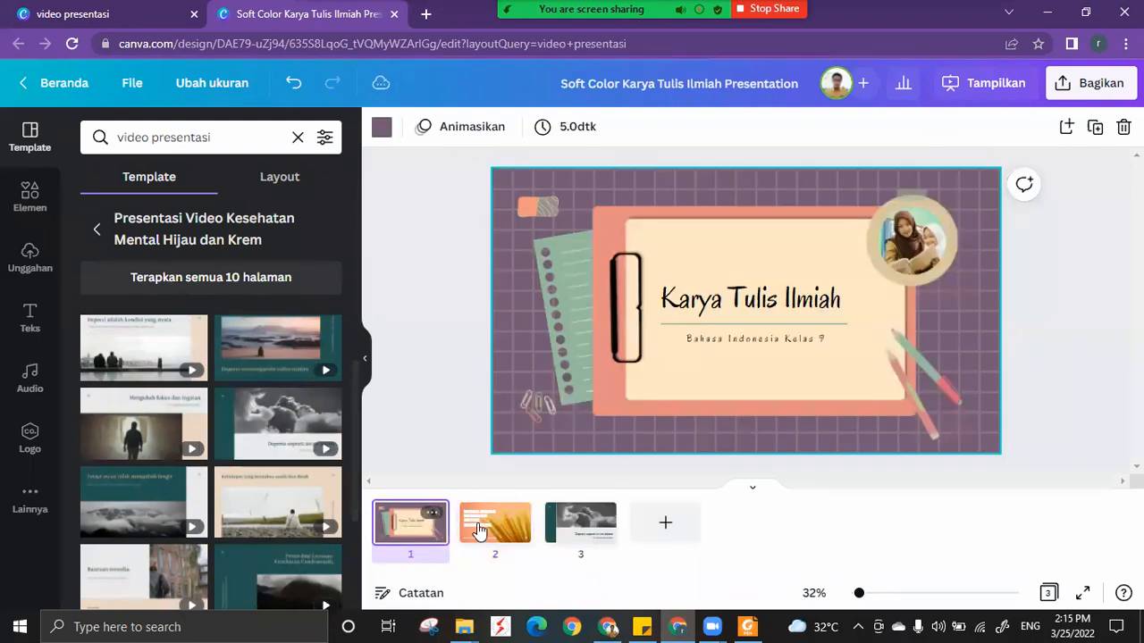
left_click(564, 525)
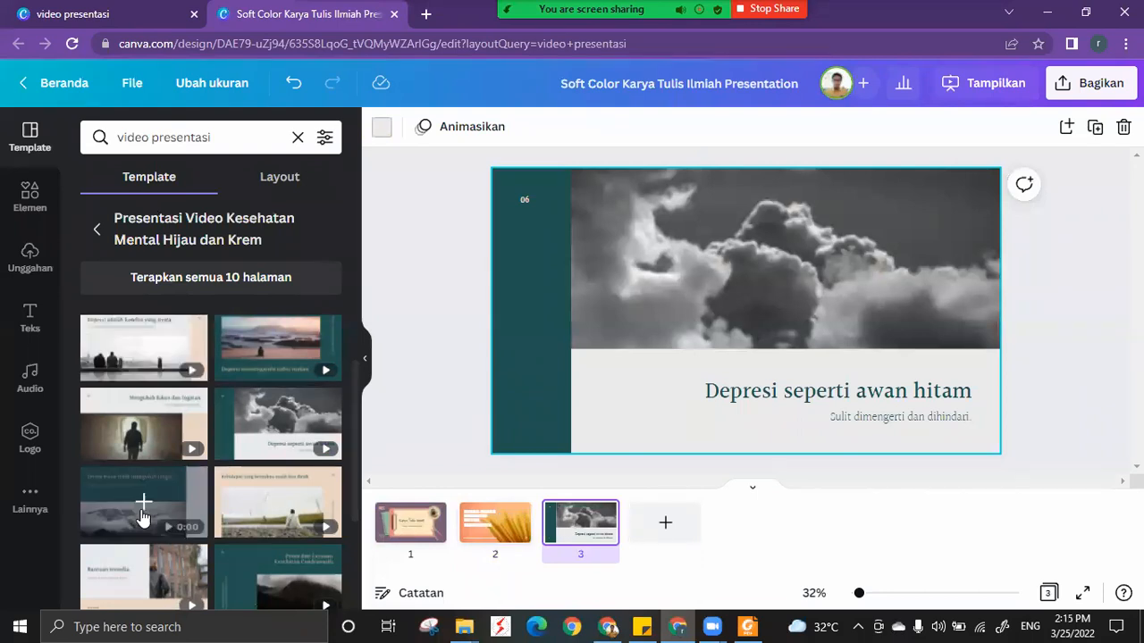
Replace the design with all 10 pages of the template and delete every page except the Awan Hitam title page.
left_click(188, 284)
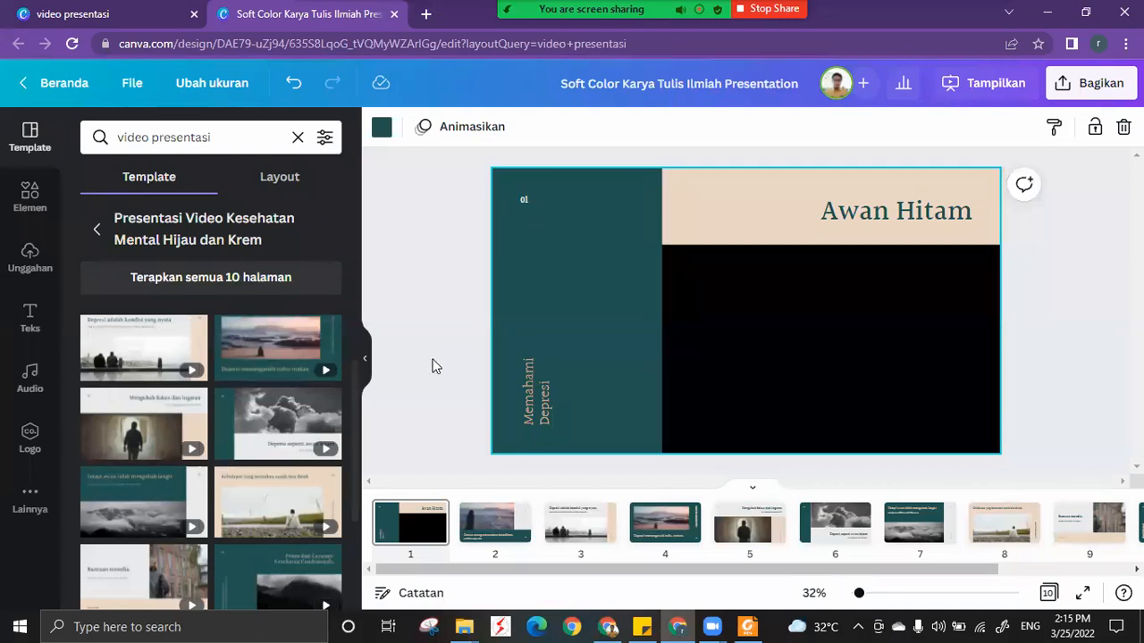
left_click(485, 478)
left_click(492, 551)
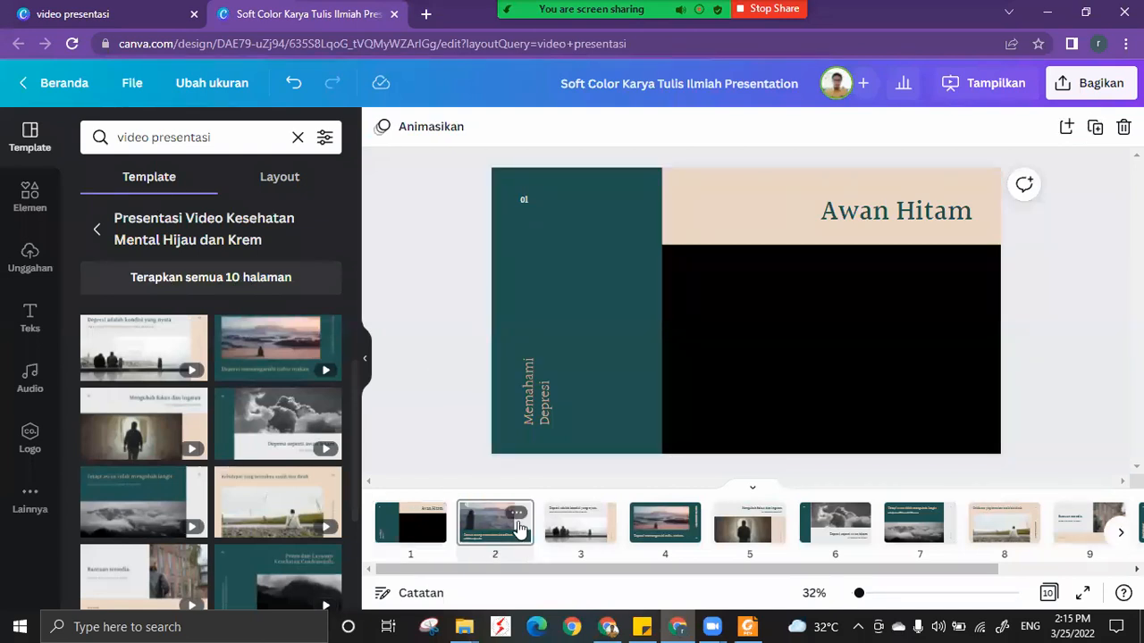
key("Delete")
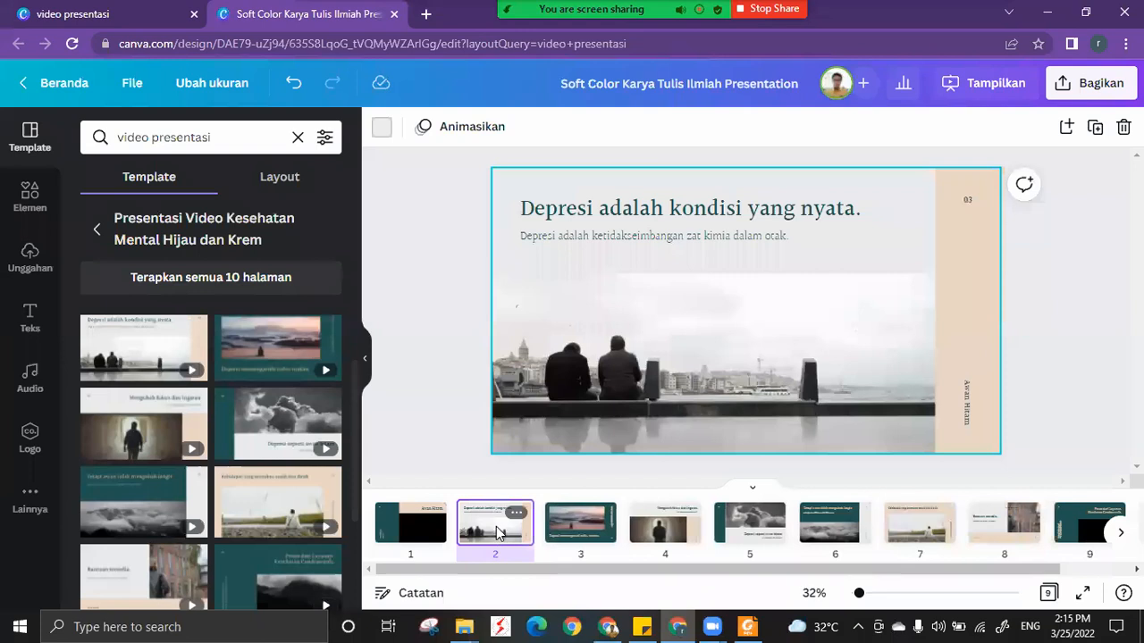
key("Delete")
key("Delete")
key("Delete")
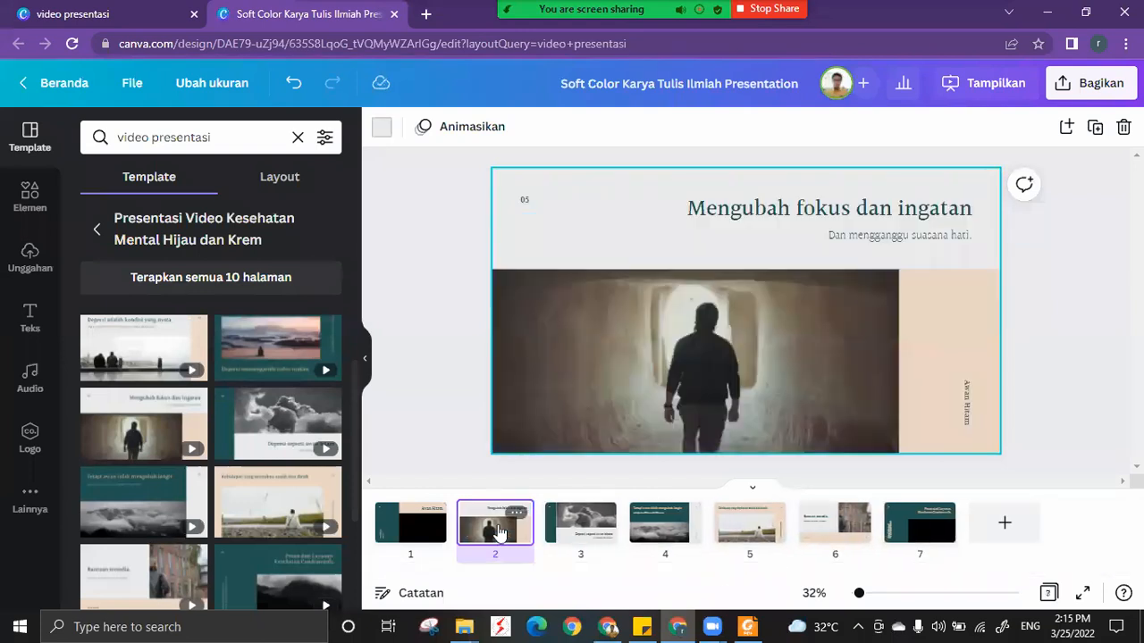
key("Delete")
key("Delete")
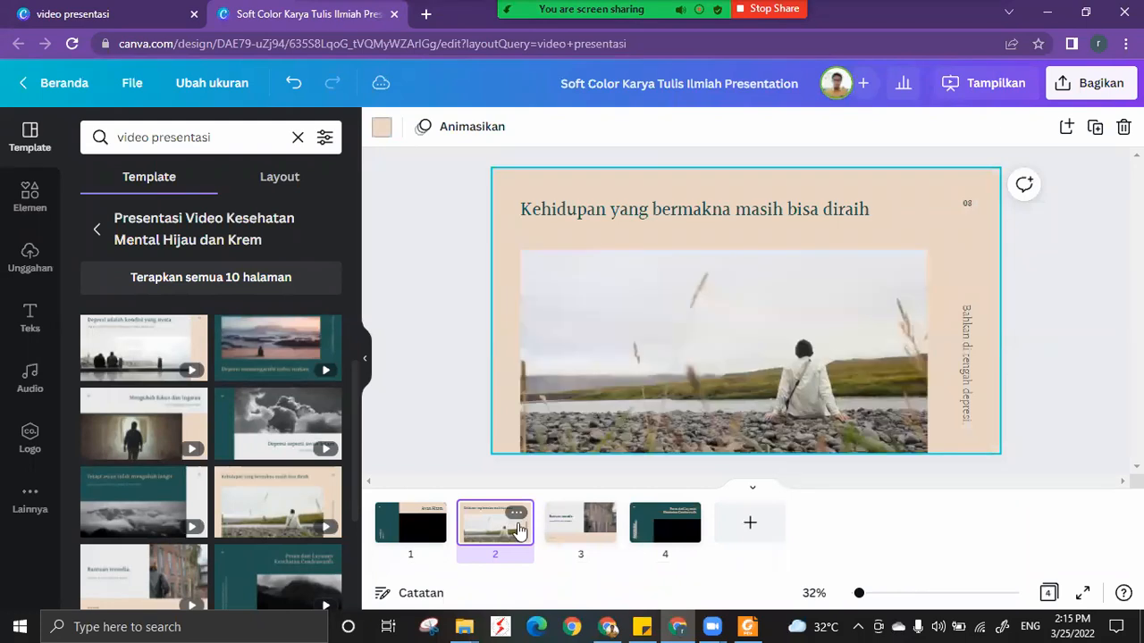
key("Delete")
key("Delete")
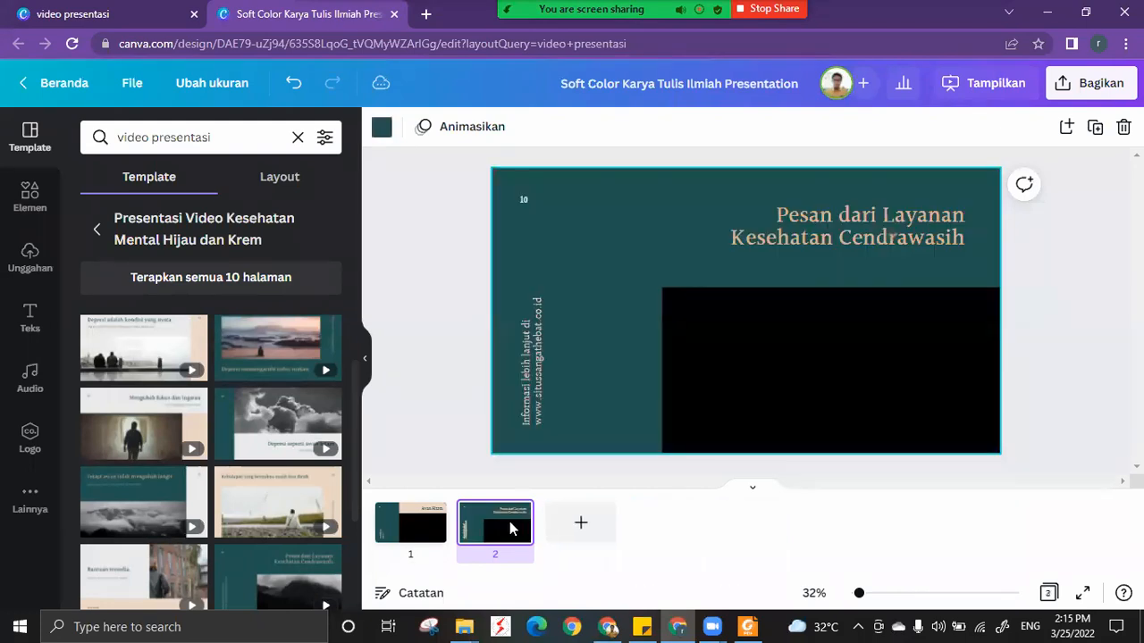
key("Delete")
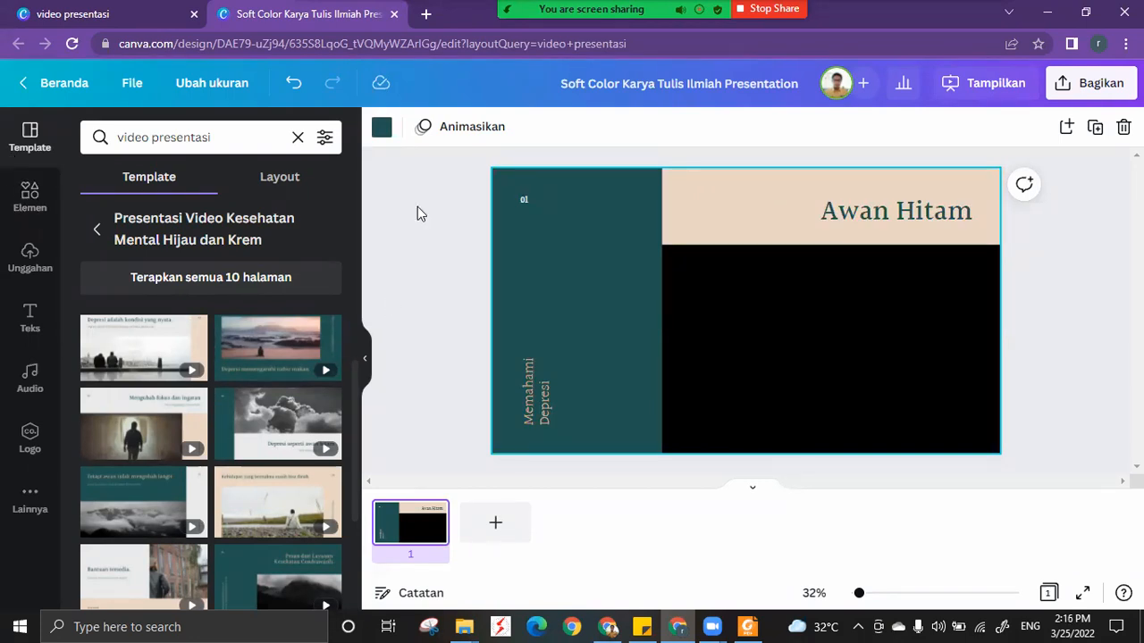
Clear the remaining page by deleting all its elements and removing the dark green background.
left_click_drag(476, 157, 1037, 481)
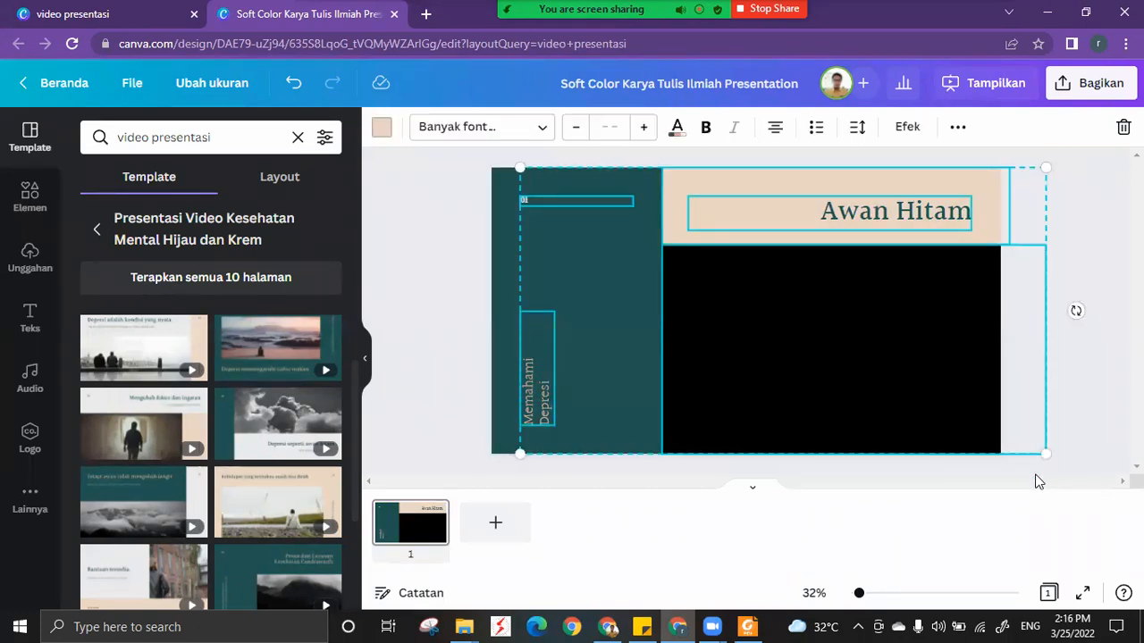
key("Delete")
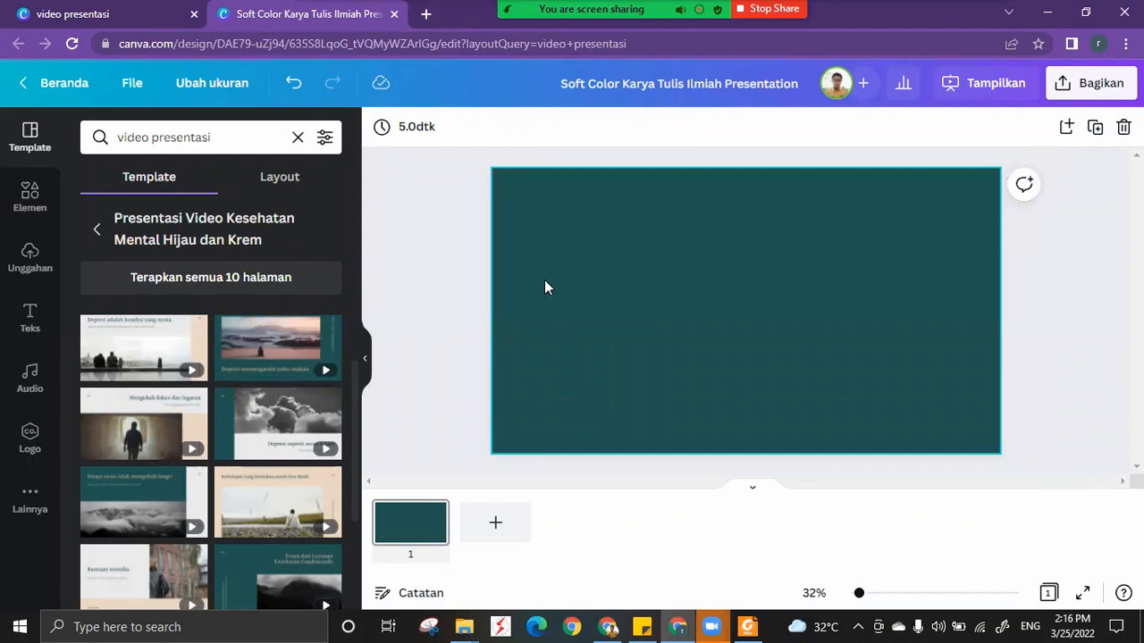
left_click(826, 438)
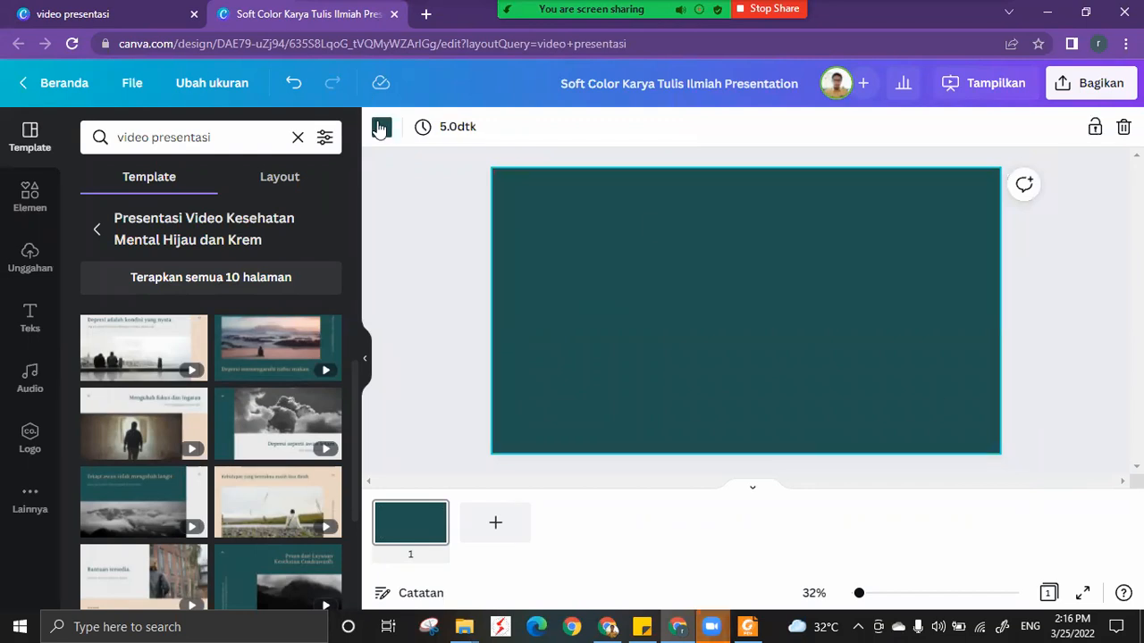
left_click(380, 127)
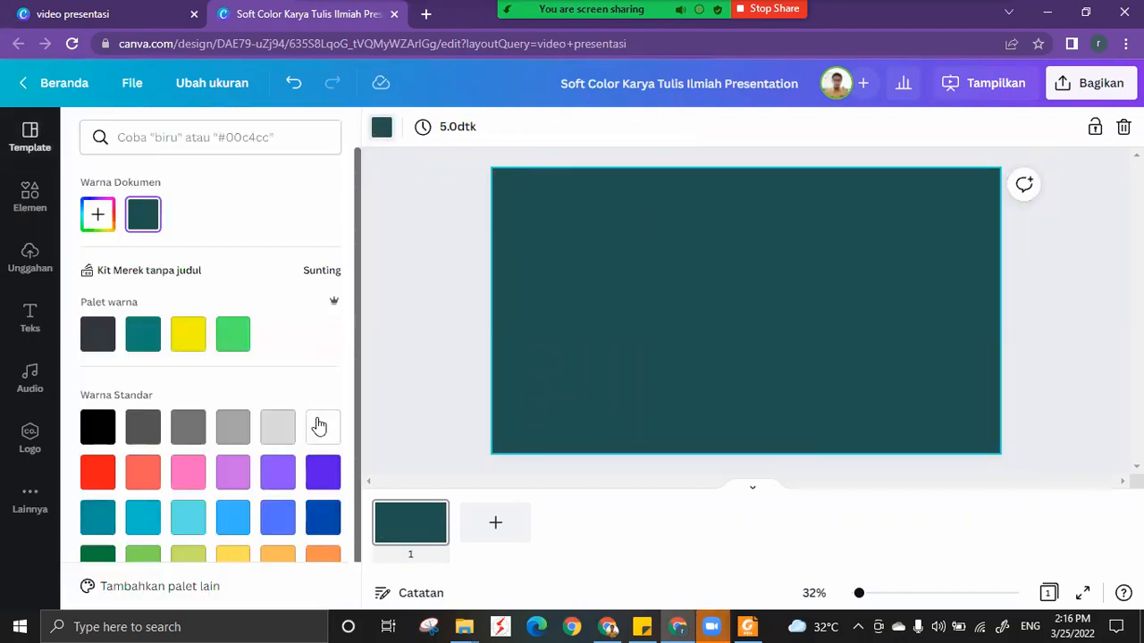
key("Delete")
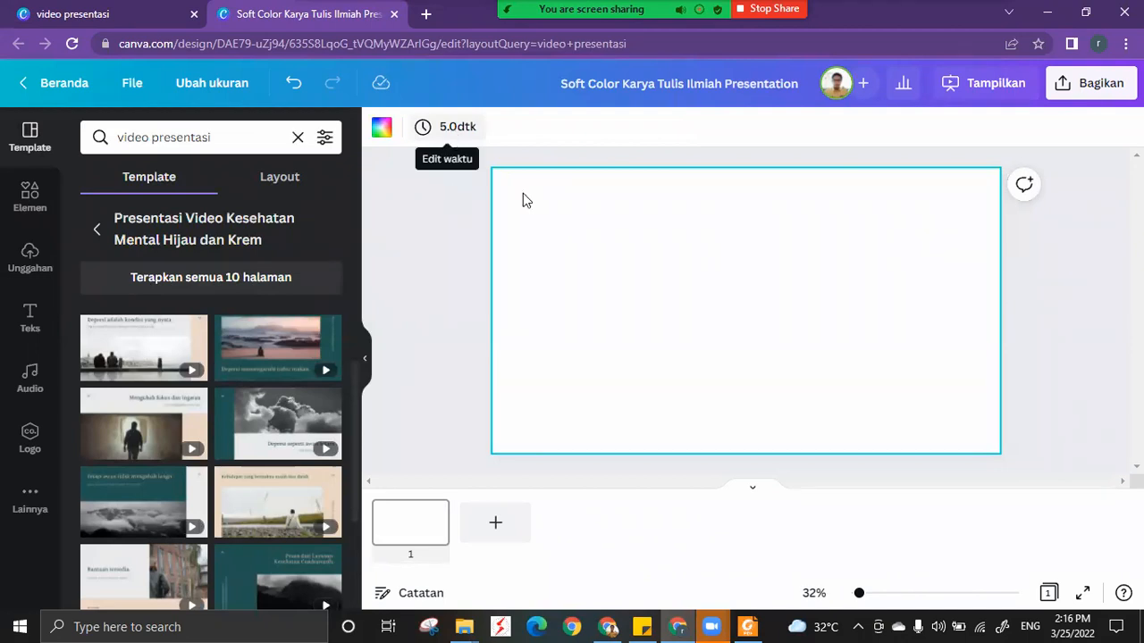
Try page durations of 30.0 and 0.1 seconds on the blank page.
left_click(447, 134)
left_click_drag(467, 211, 513, 209)
left_click_drag(638, 209, 635, 211)
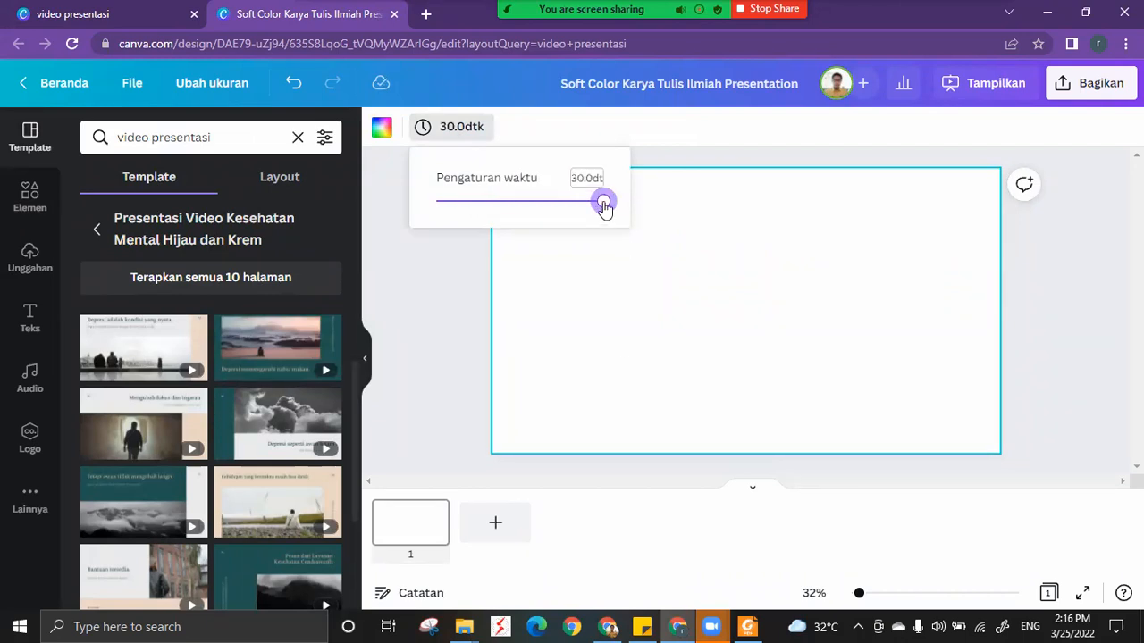
left_click_drag(434, 209, 396, 209)
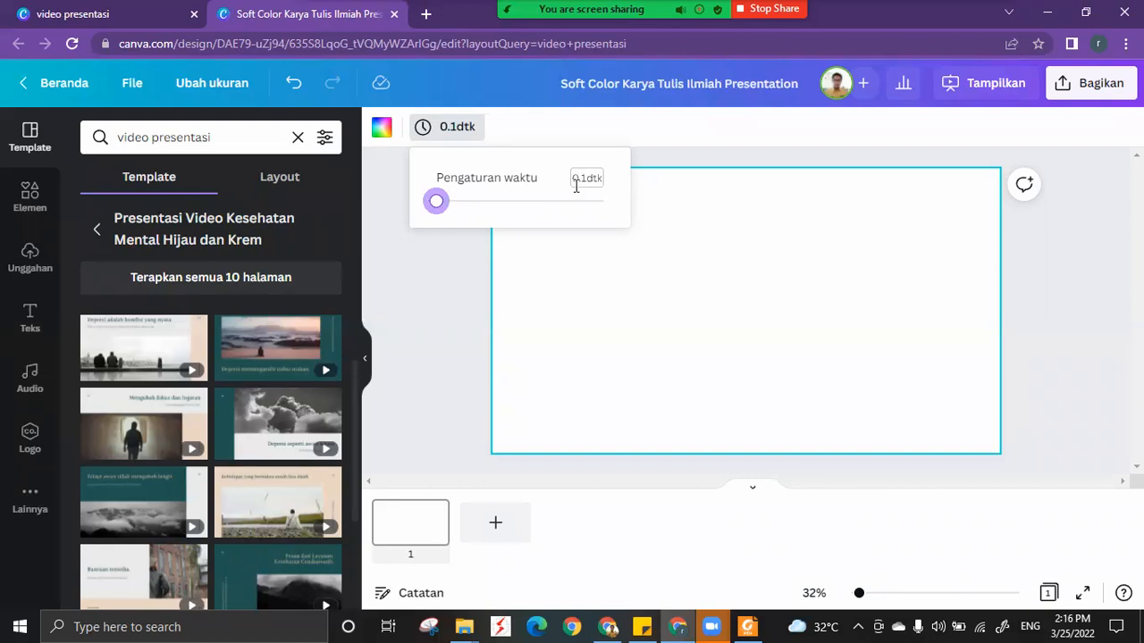
left_click(463, 292)
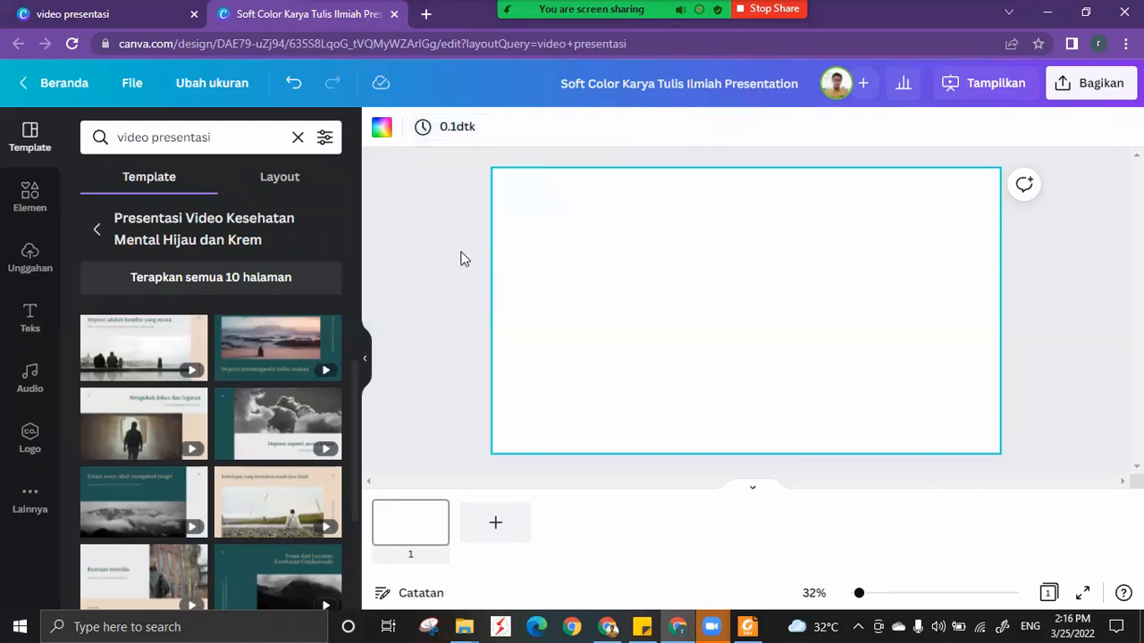
Set the blank page's duration to 5.0 seconds.
left_click(445, 126)
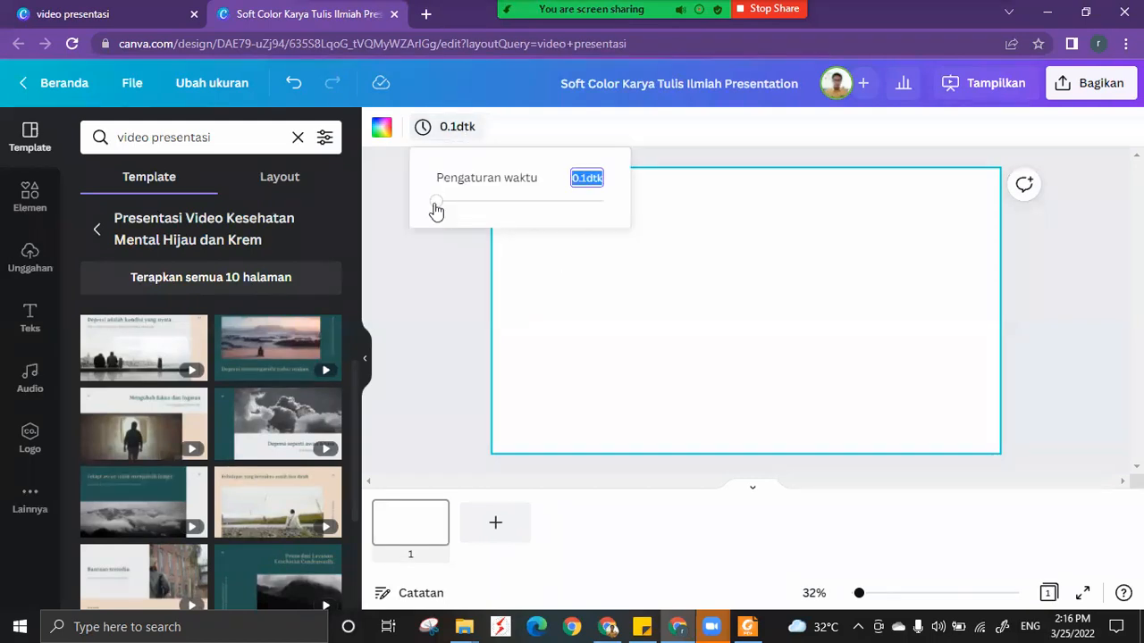
left_click(452, 204)
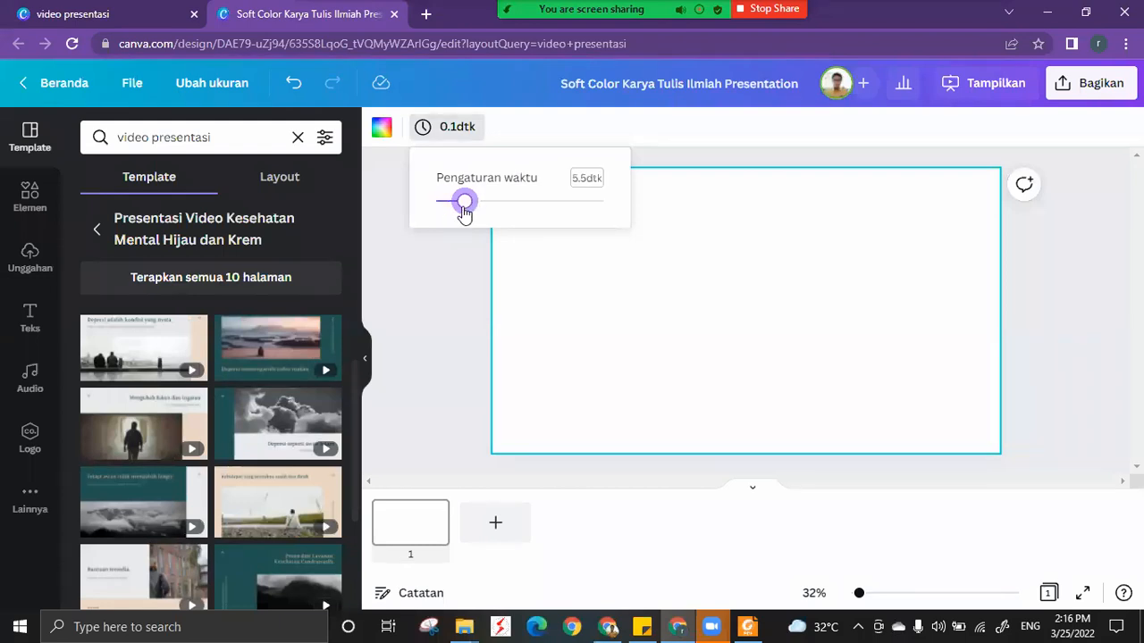
left_click(463, 205)
left_click(457, 290)
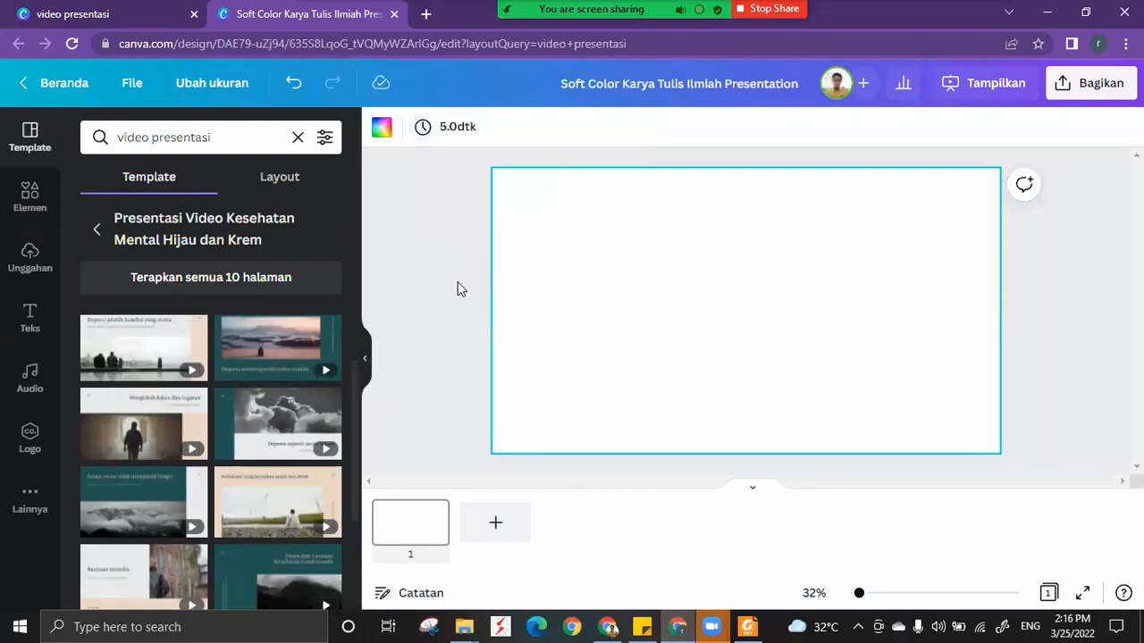
Clear the template search and search the elements for "kelas 3D".
left_click(298, 138)
left_click(30, 199)
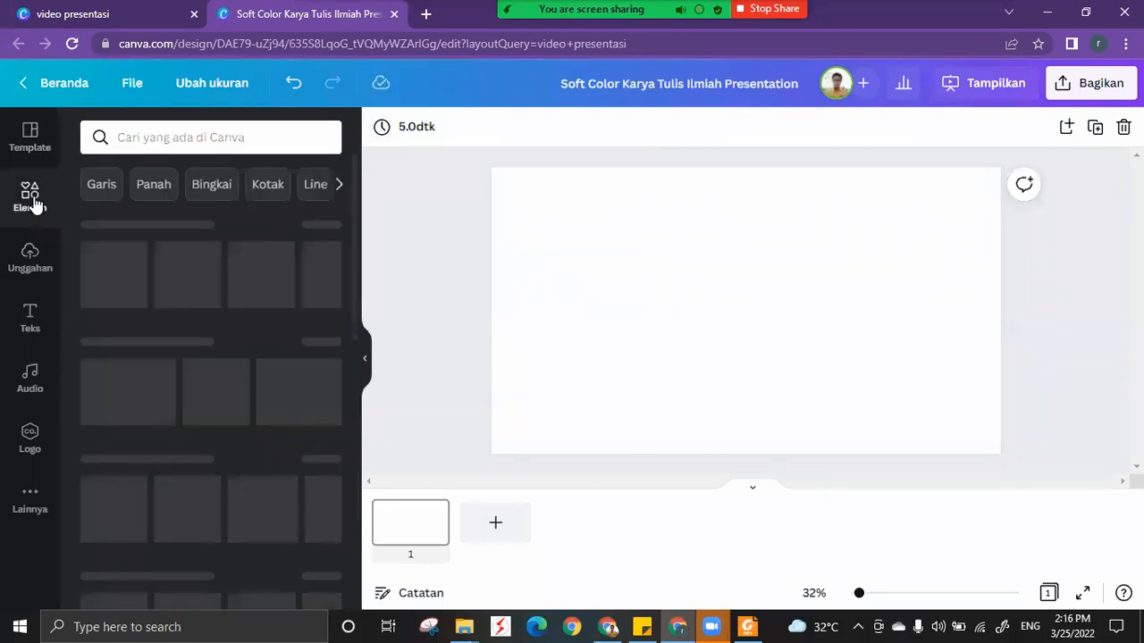
left_click(179, 138)
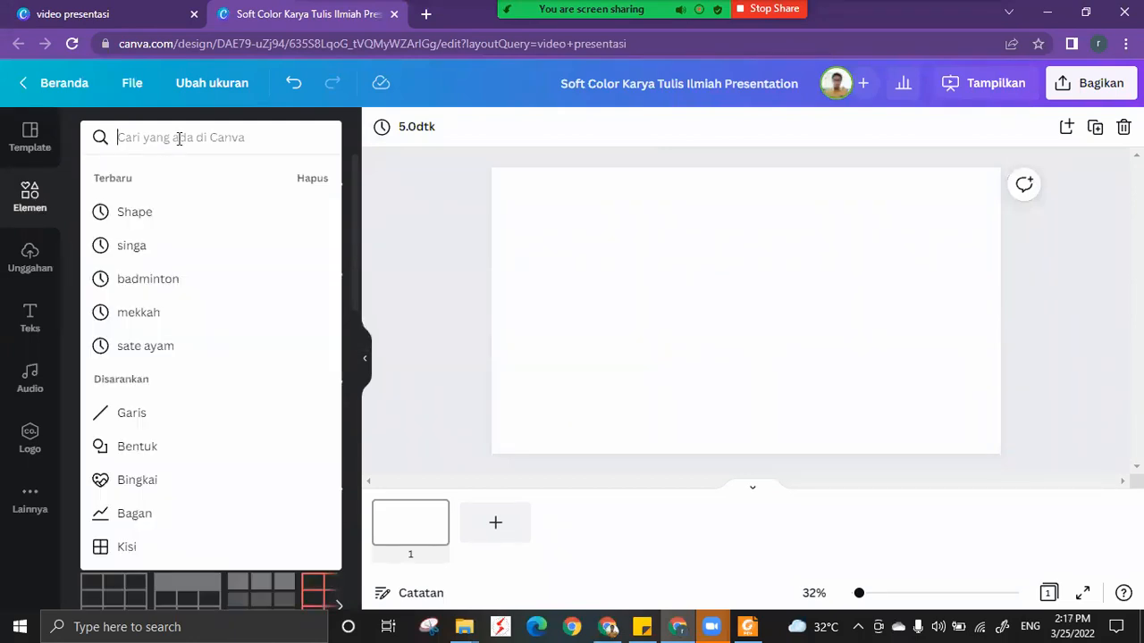
type("kelas 3D")
key("Return")
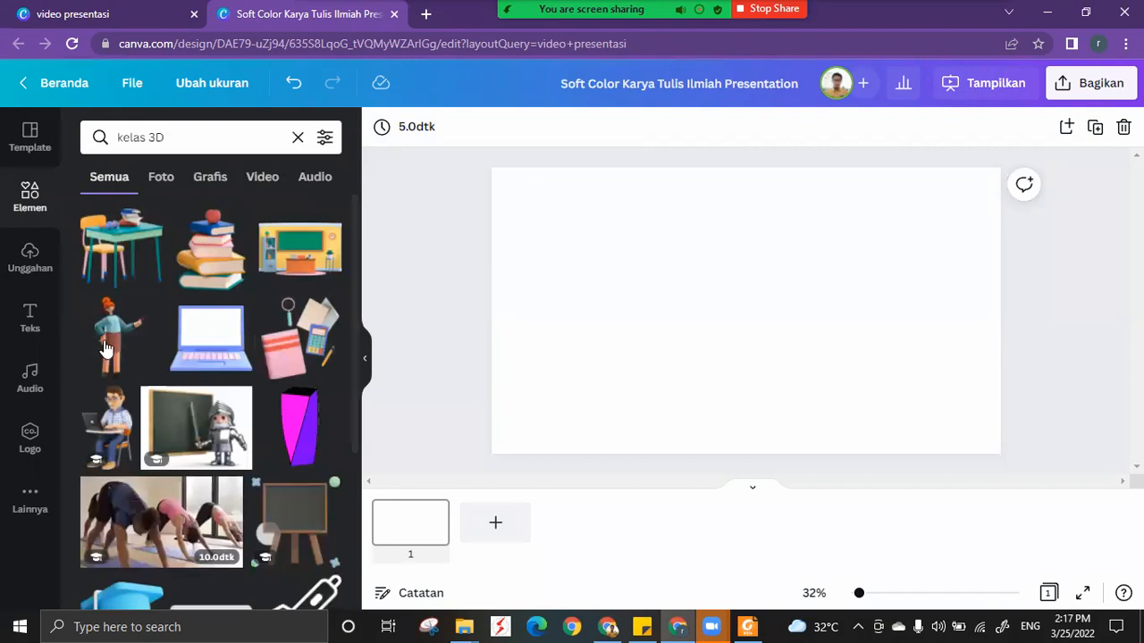
Try out the 3D desk and chair graphic on the page and remove it again.
left_click(119, 259)
left_click_drag(654, 301, 655, 288)
left_click_drag(788, 205, 689, 292)
key("Delete")
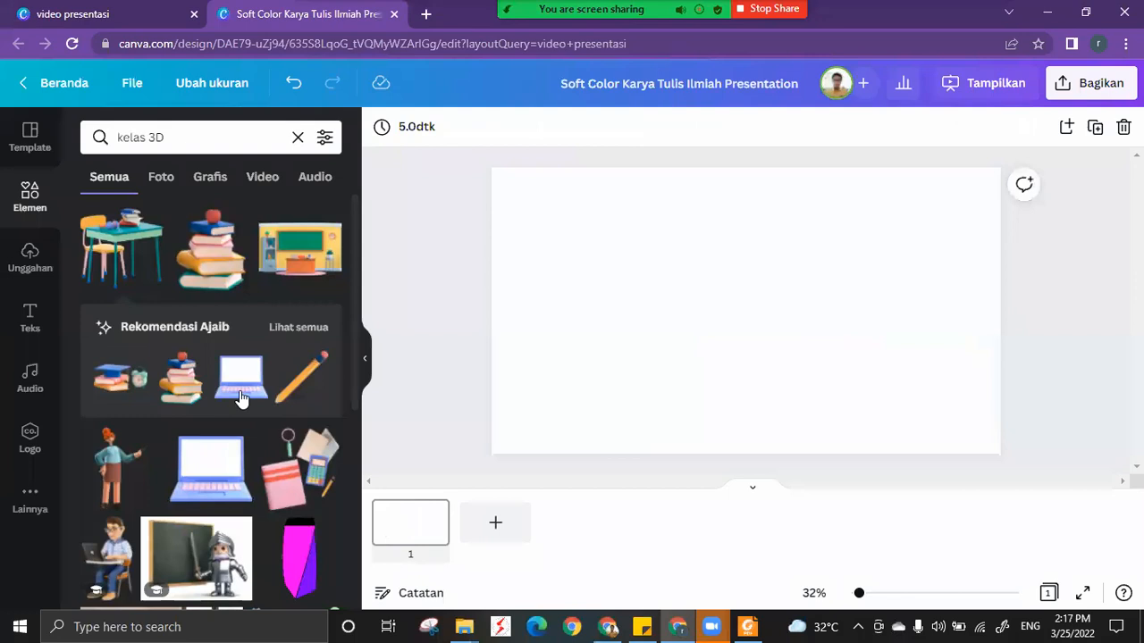
Add the purple 3D room with the yellow floor from the desk graphic's full recommendations and move it slightly lower on the page.
left_click(301, 329)
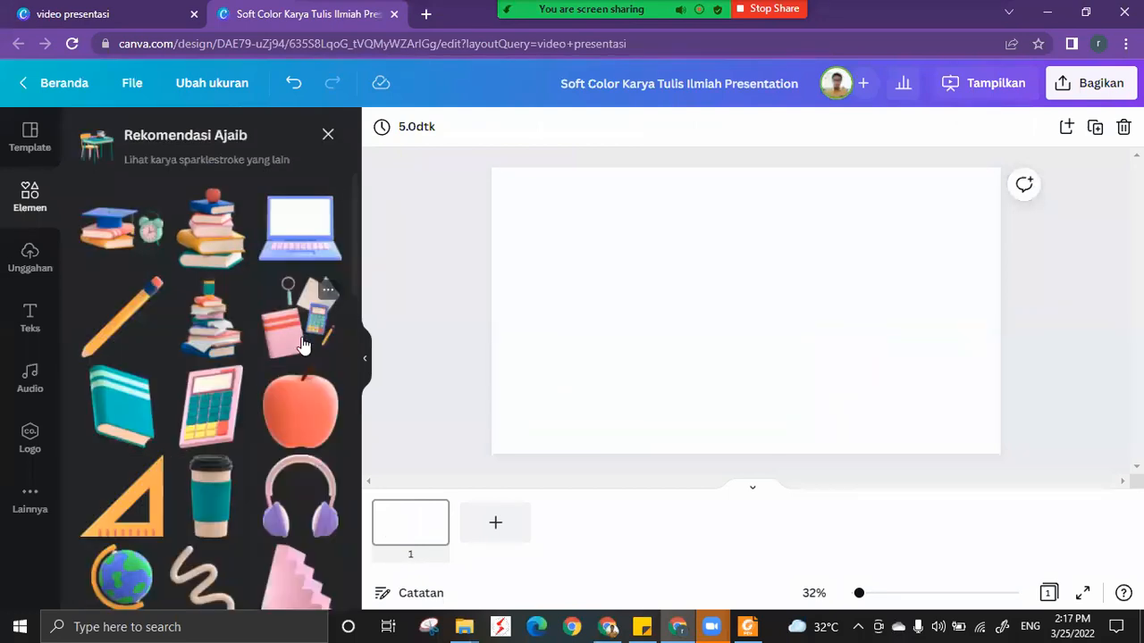
scroll(304, 344, "down", 1)
scroll(303, 346, "down", 4)
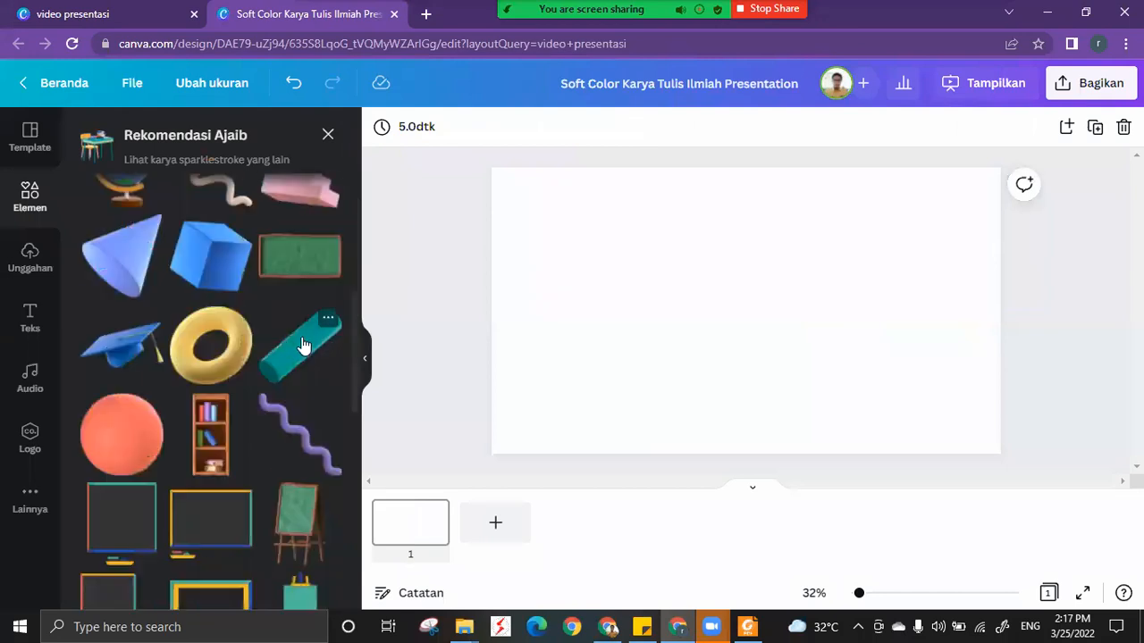
scroll(191, 337, "down", 1)
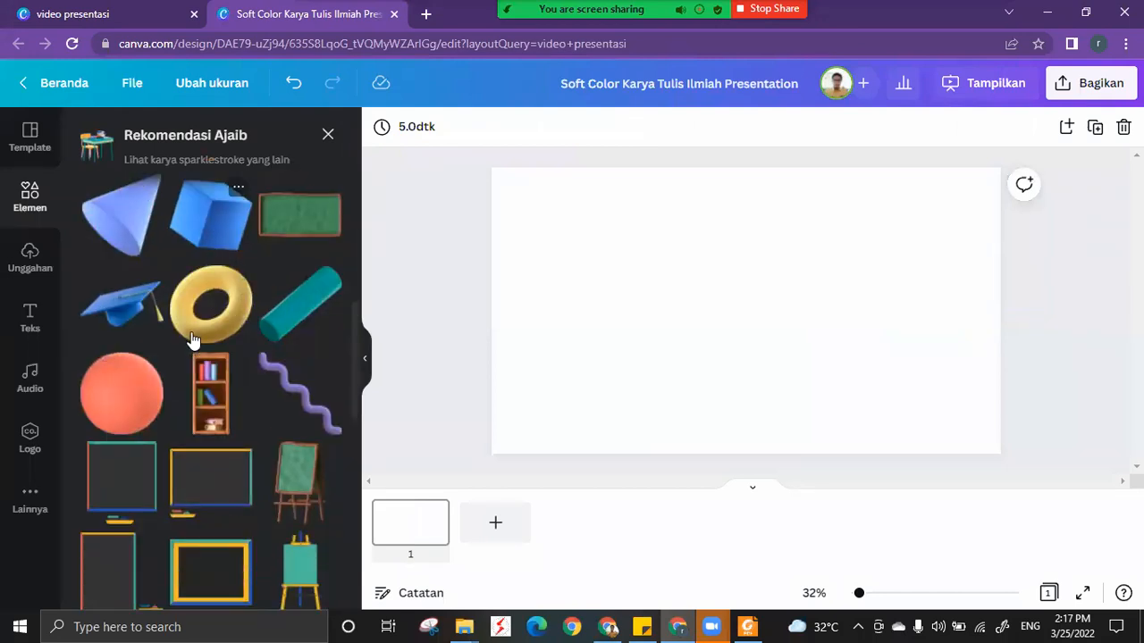
scroll(205, 349, "up", 2)
scroll(204, 368, "down", 1)
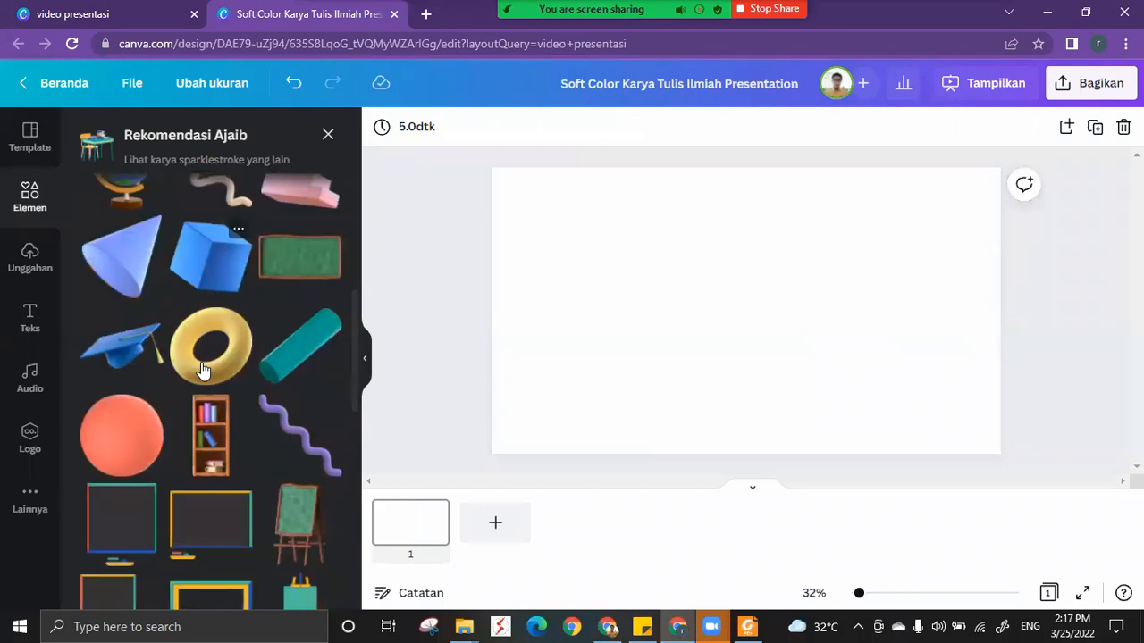
scroll(204, 370, "down", 3)
scroll(204, 370, "down", 3)
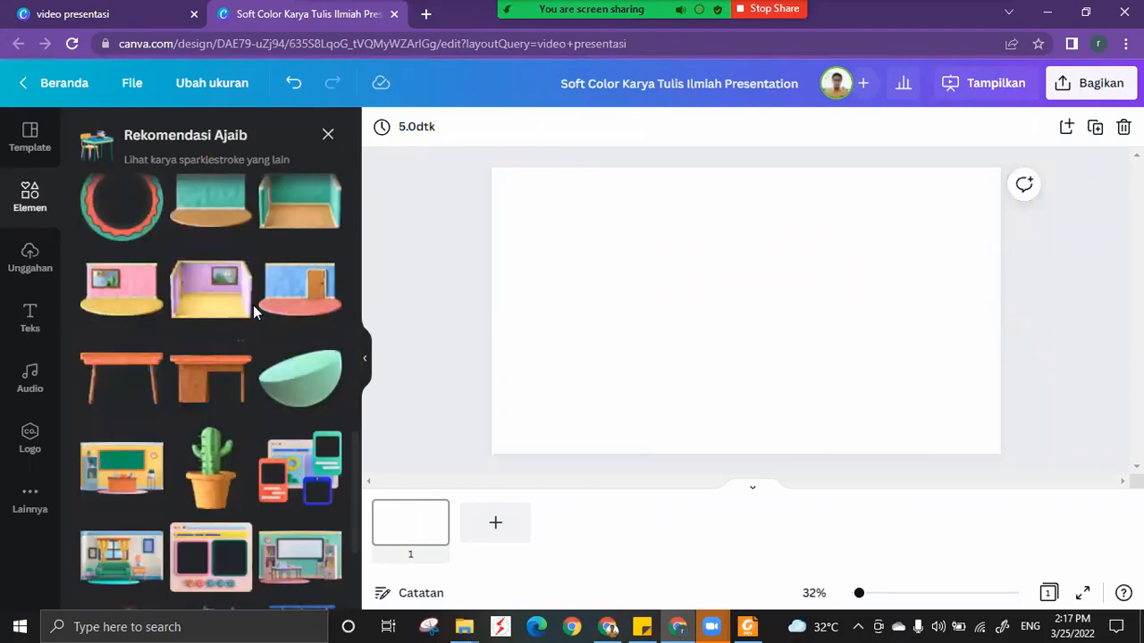
scroll(215, 344, "up", 1)
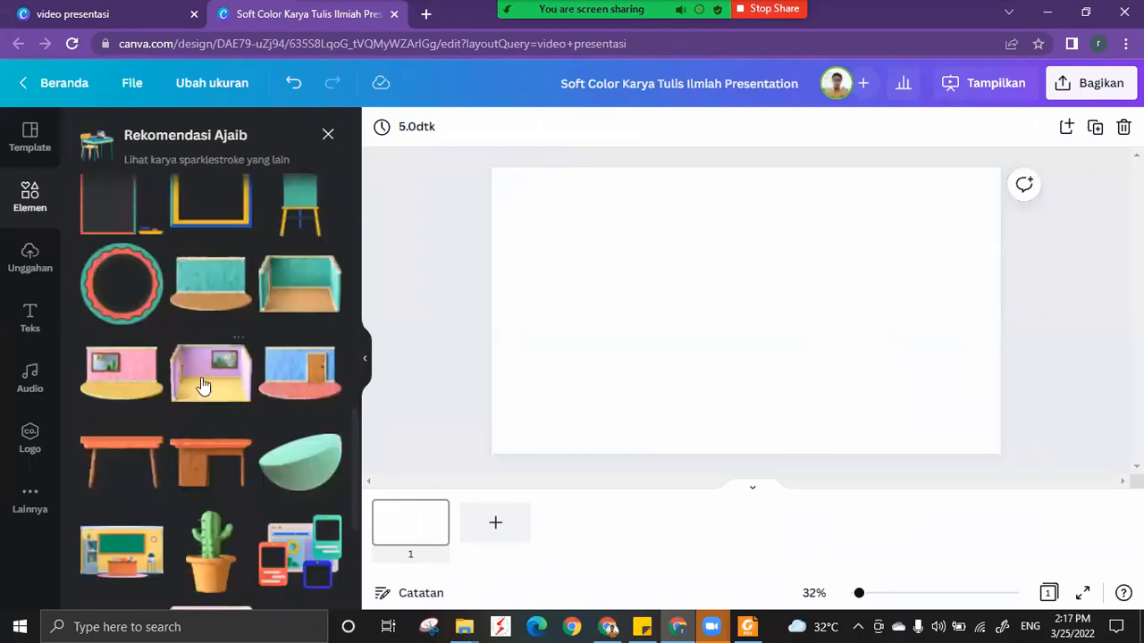
left_click(207, 377)
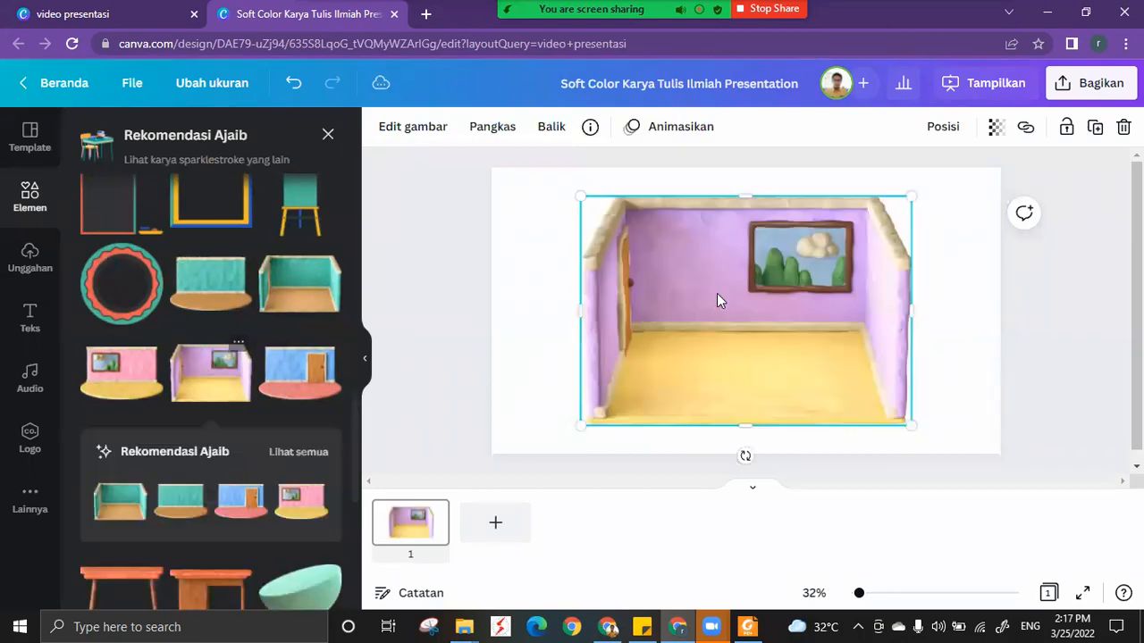
left_click_drag(667, 268, 707, 317)
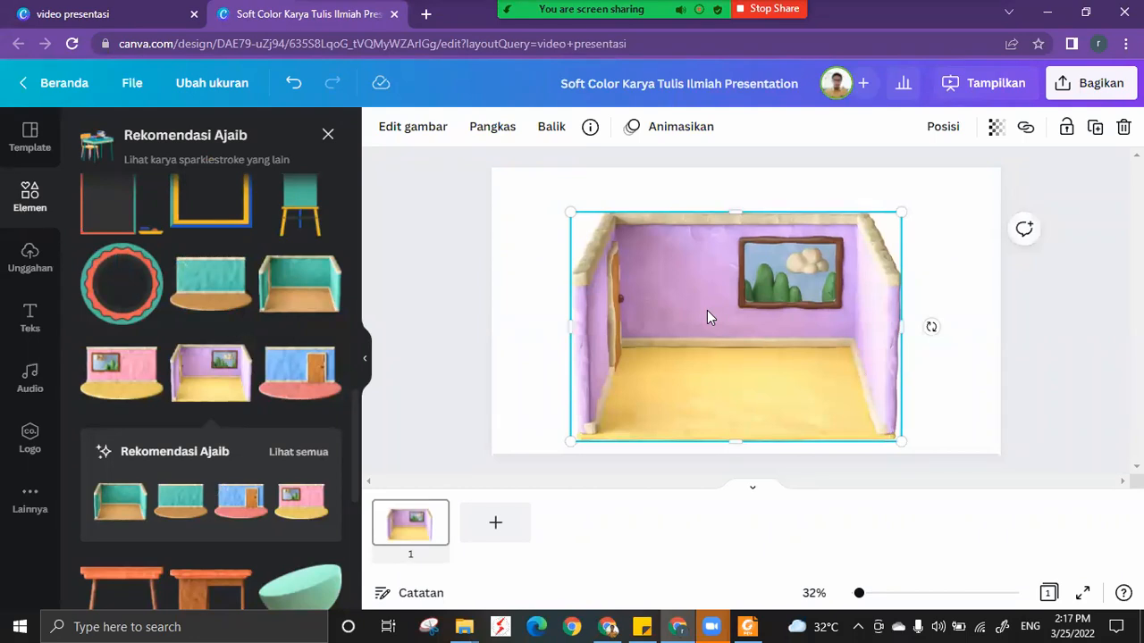
Replace the purple room with the yellow 3D classroom featuring a green chalkboard from the "kelas 3D" results.
key("Delete")
left_click(328, 136)
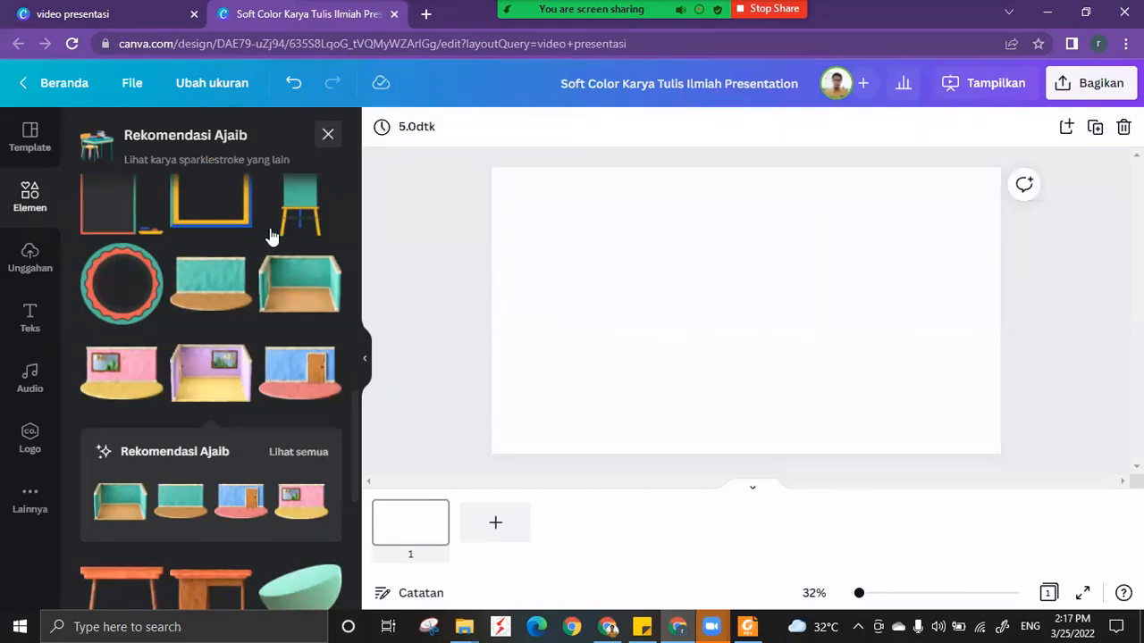
left_click(293, 256)
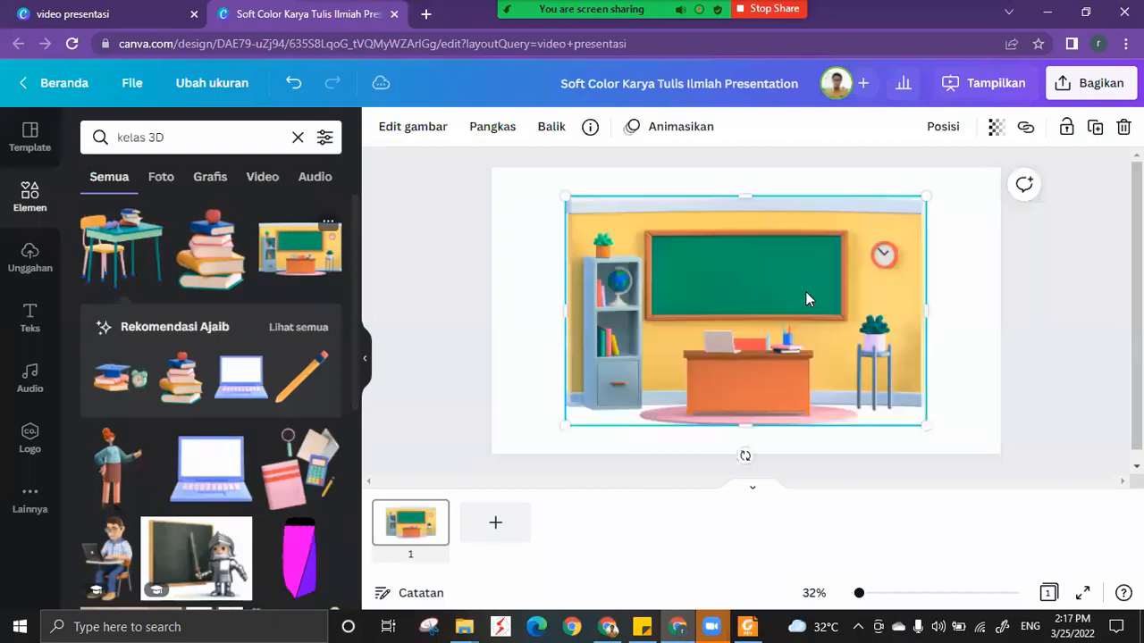
Enlarge the chalkboard classroom graphic and position it so it covers the whole page.
left_click_drag(696, 247, 668, 238)
left_click_drag(783, 380, 1077, 459)
left_click_drag(862, 336, 866, 316)
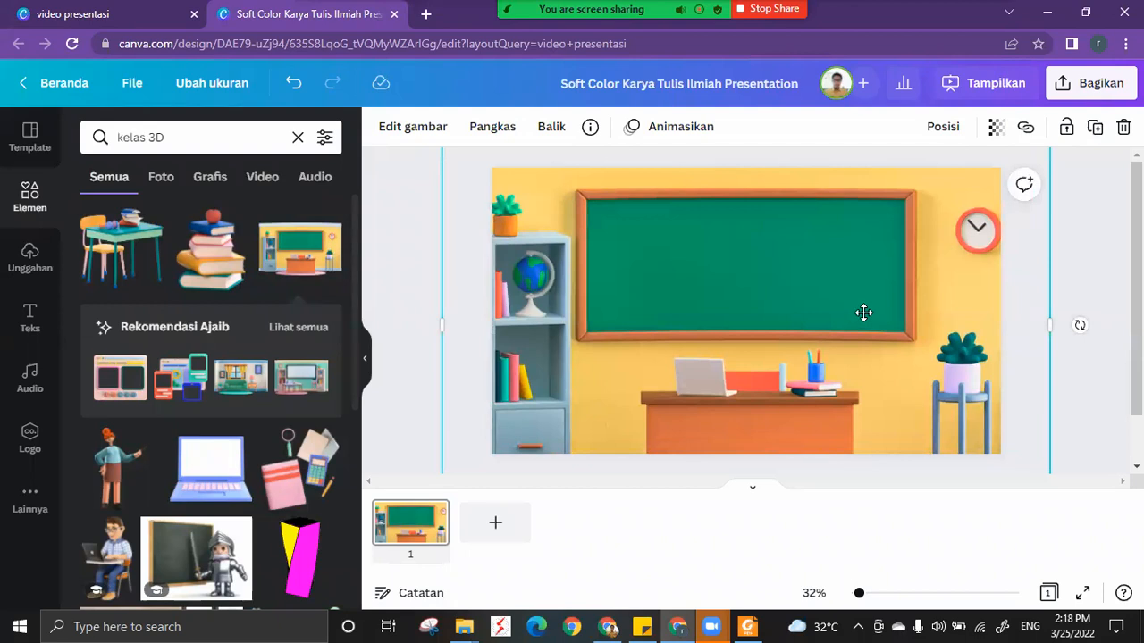
left_click(1096, 302)
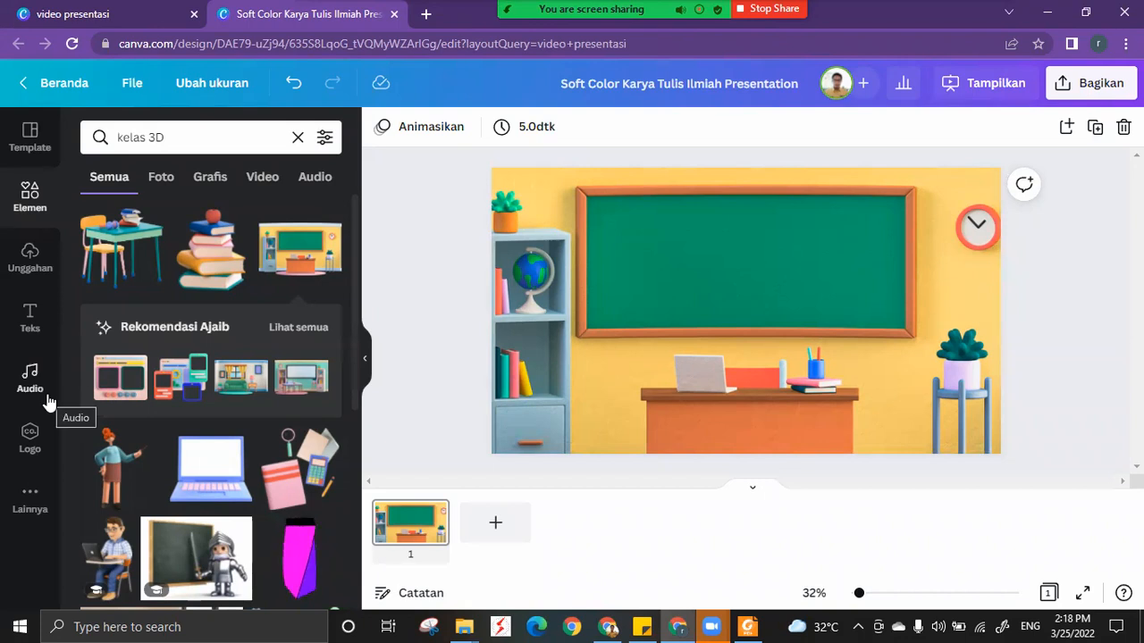
Clear the element search, open the Bitmoji app from the additional Canva apps and start connecting an account.
left_click(298, 137)
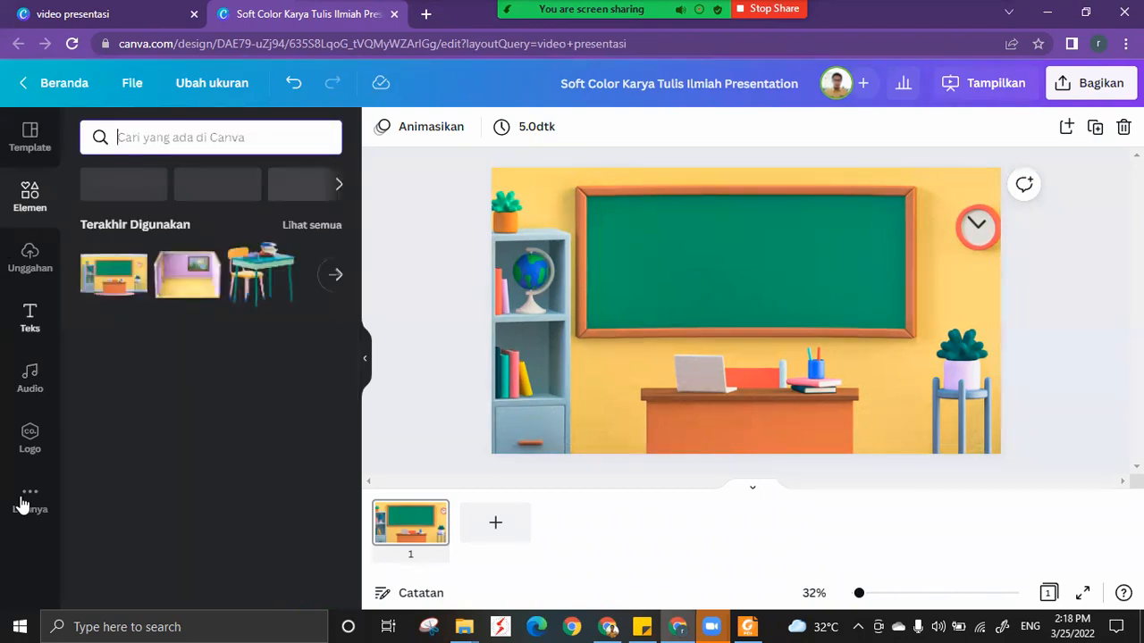
left_click(24, 502)
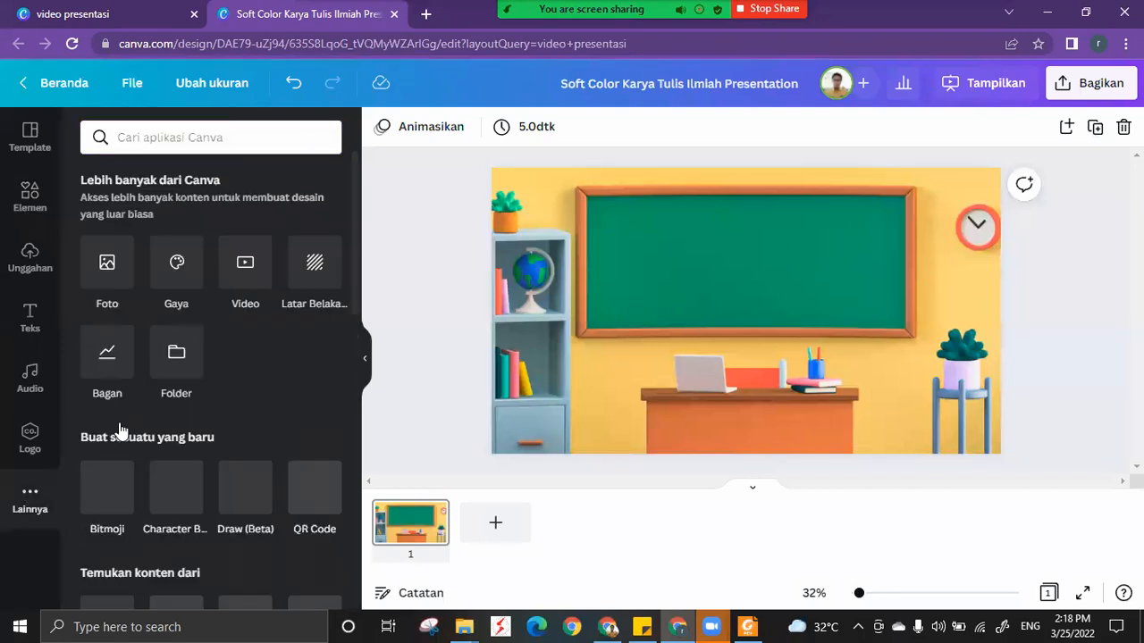
scroll(122, 429, "down", 1)
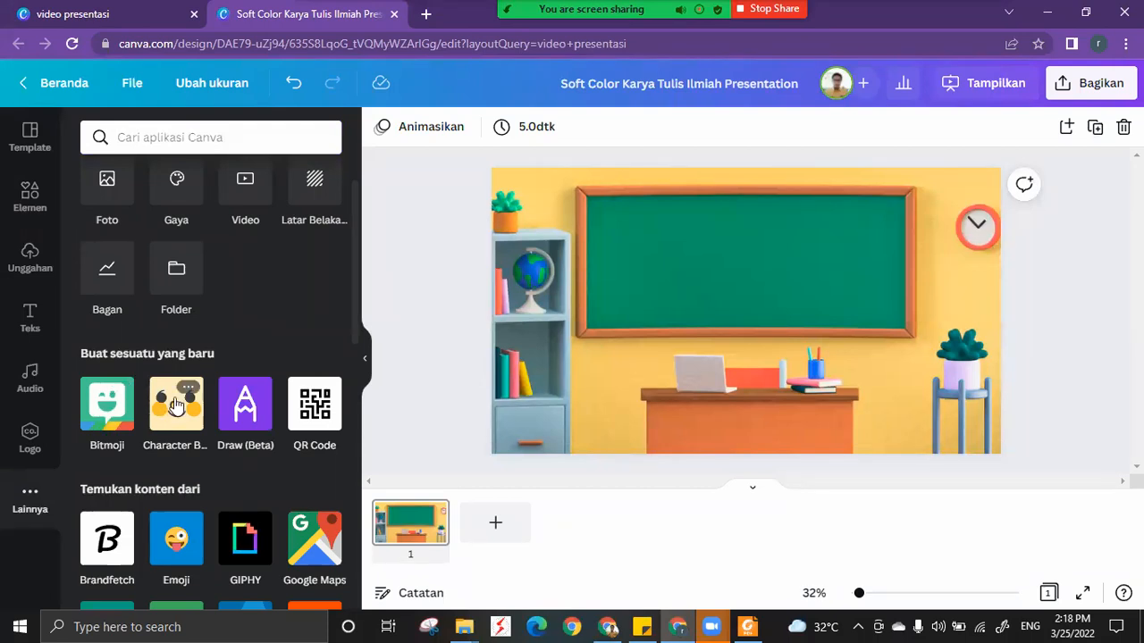
left_click(105, 408)
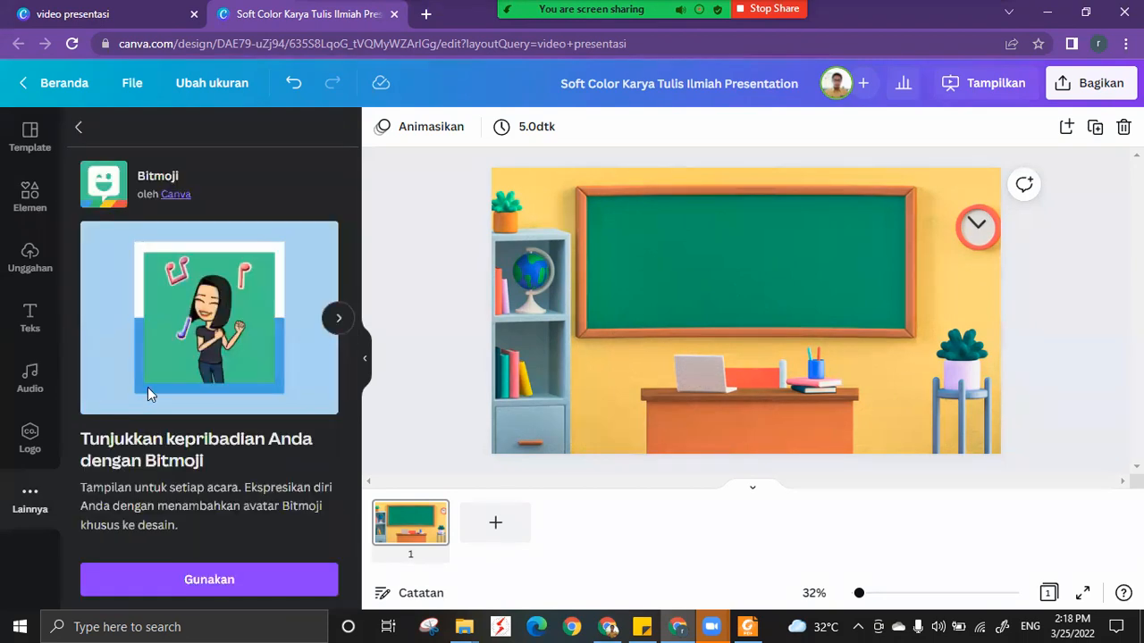
left_click(207, 581)
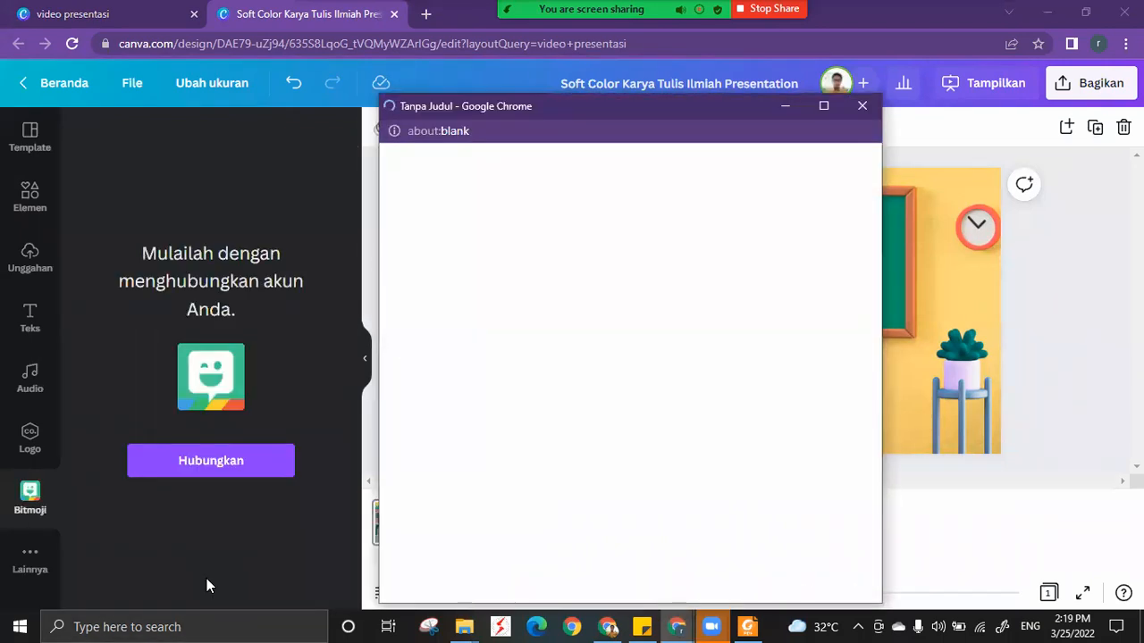
left_click(211, 463)
Move the blank connection window aside, check the Zoom meeting and return to the Canva design.
left_click_drag(663, 109, 648, 64)
mouse_move(711, 627)
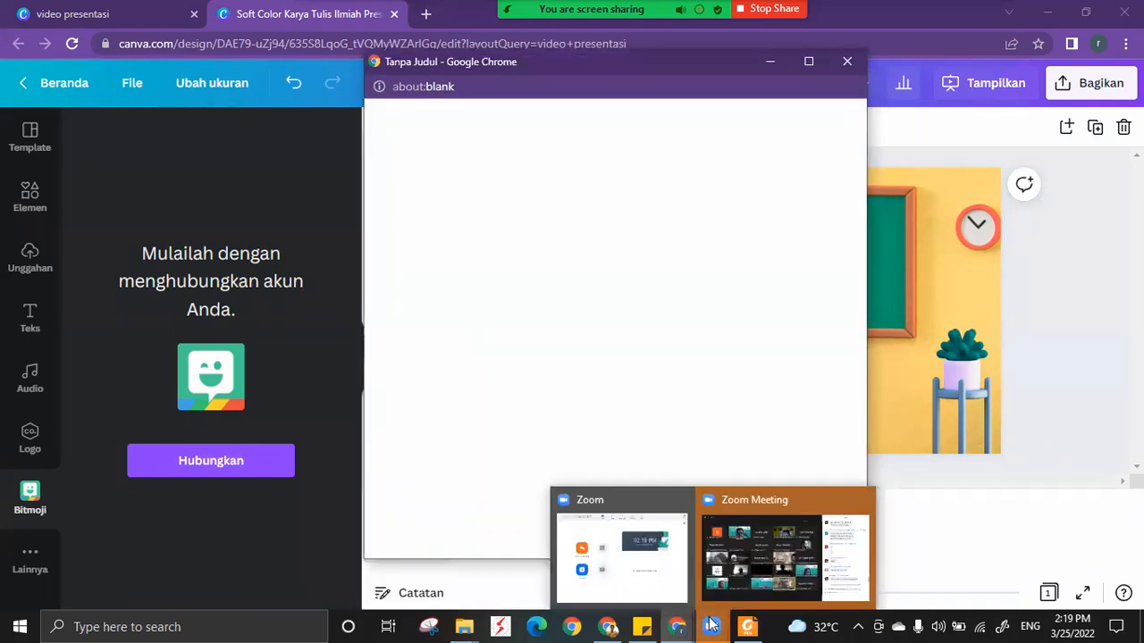
left_click(750, 553)
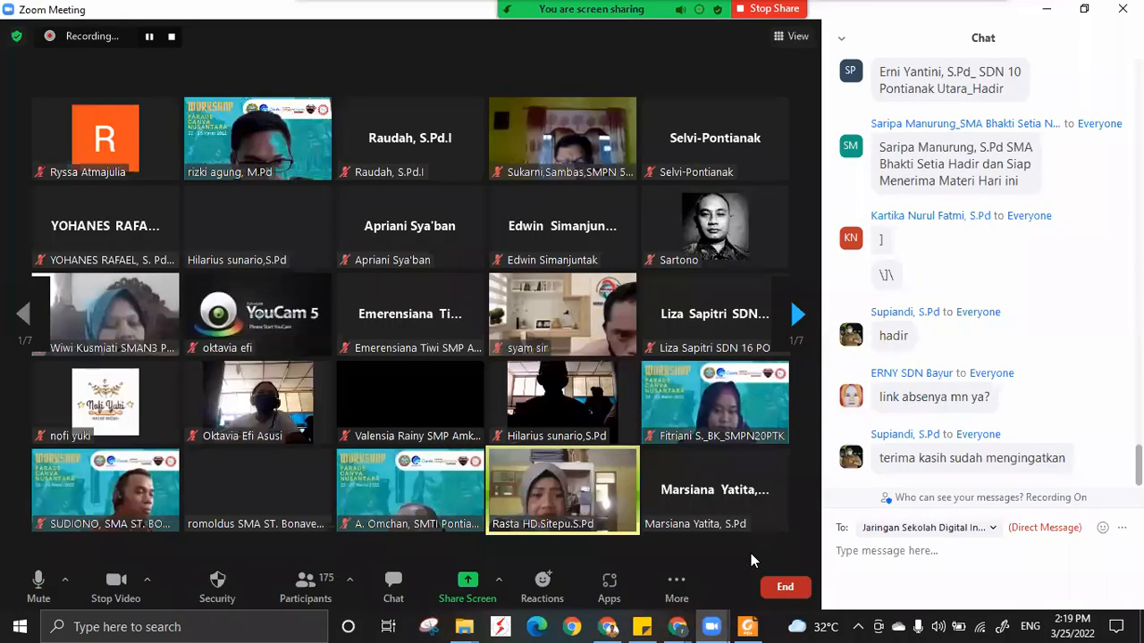
left_click(598, 463)
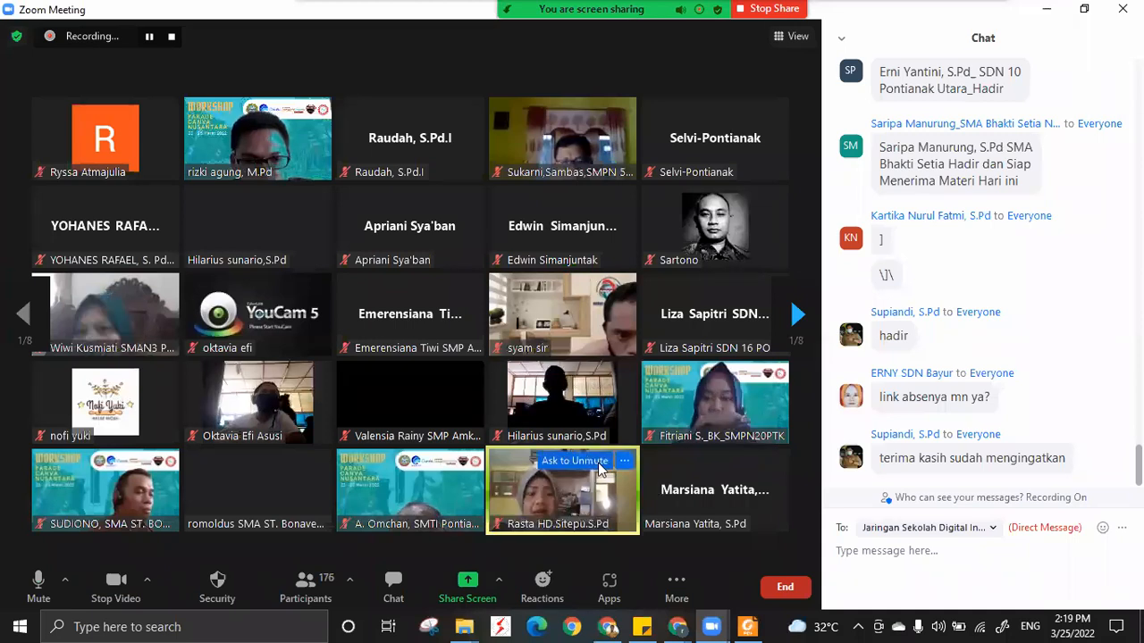
left_click(679, 626)
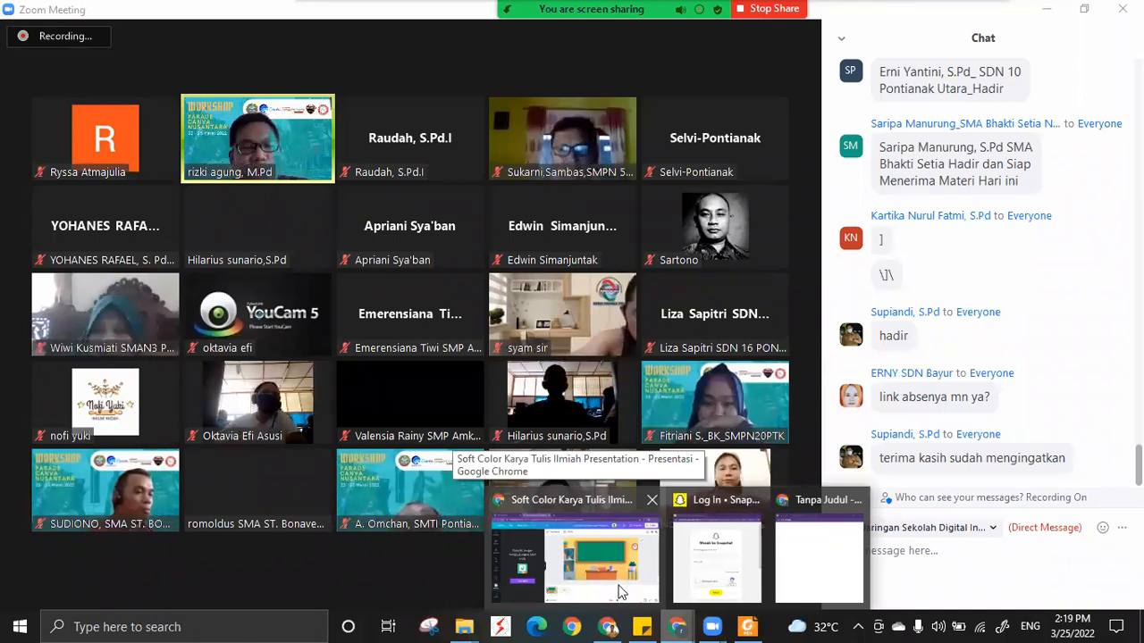
left_click(621, 593)
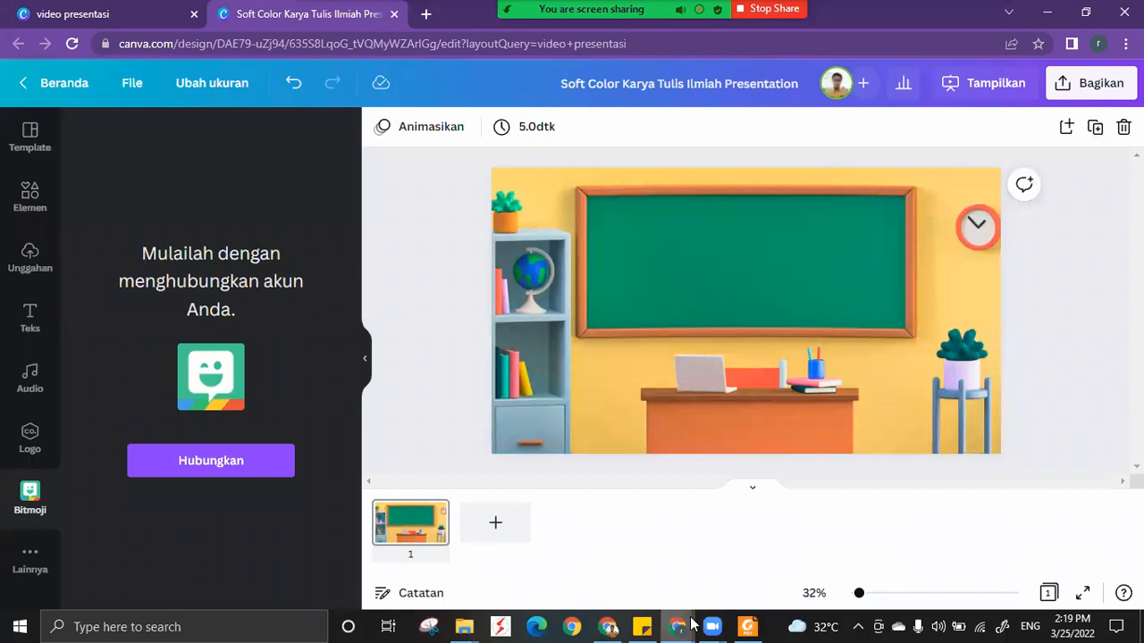
Bring up the Snapchat login window and enter the account's username.
mouse_move(678, 626)
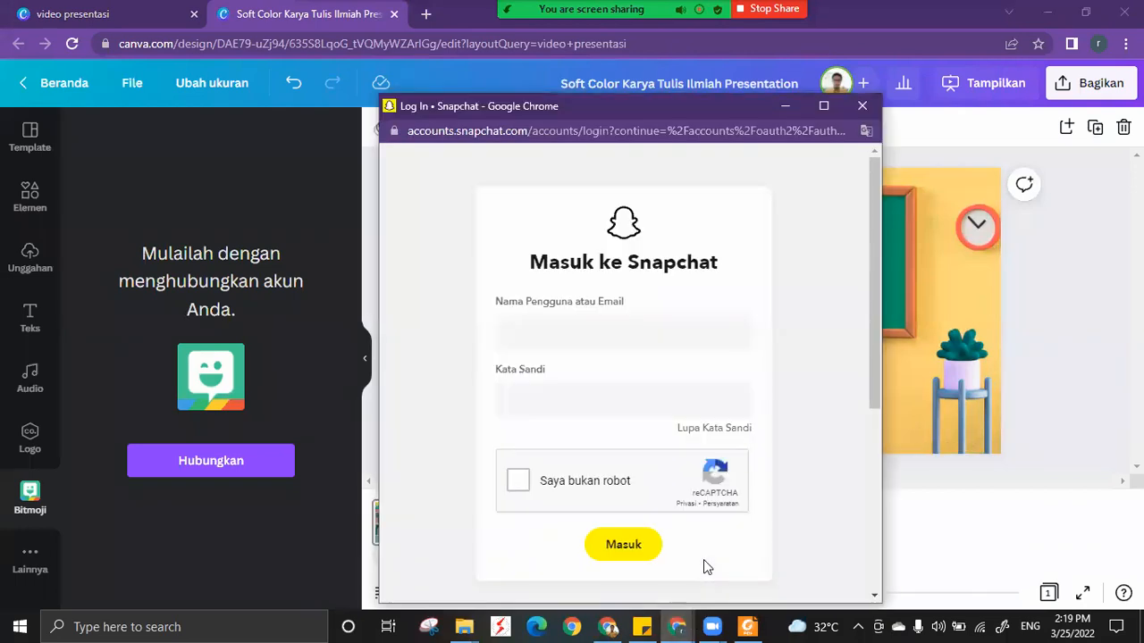
left_click(586, 341)
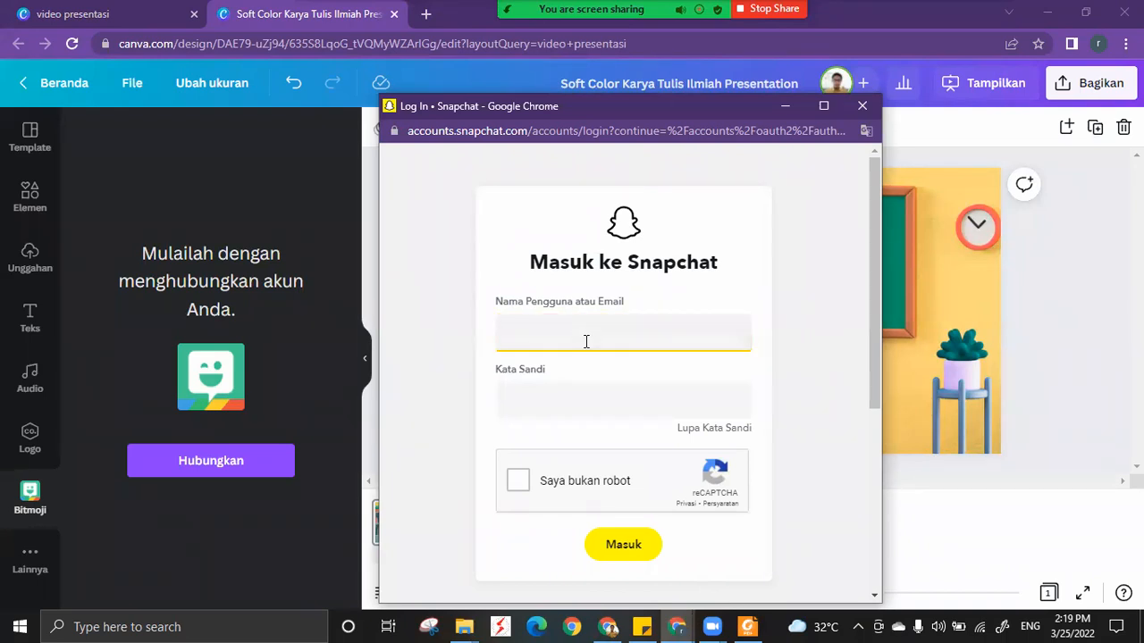
Enter the Snapchat account password.
left_click(562, 403)
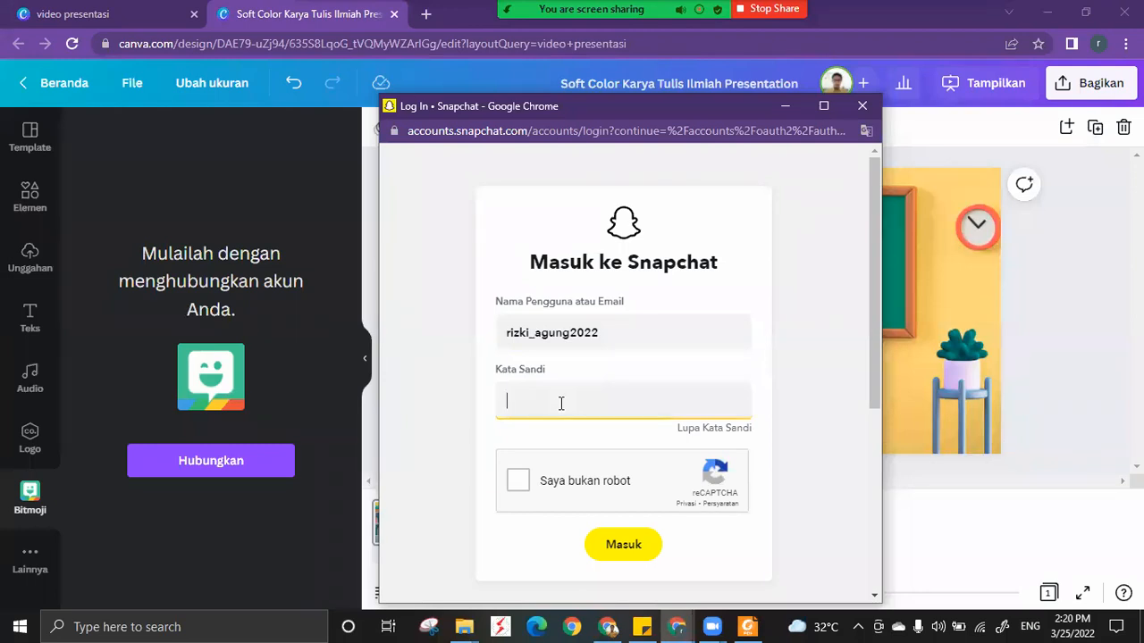
type("••••••••••")
Complete the reCAPTCHA by selecting the squares with traffic lights and log in to Snapchat.
left_click(518, 480)
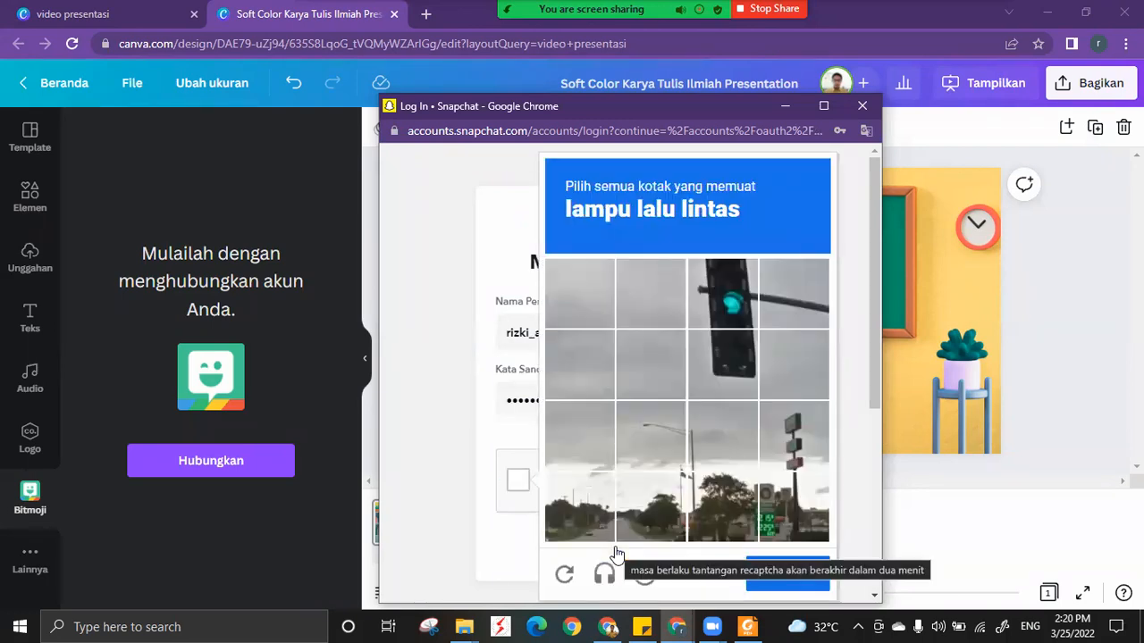
left_click(747, 311)
left_click(732, 354)
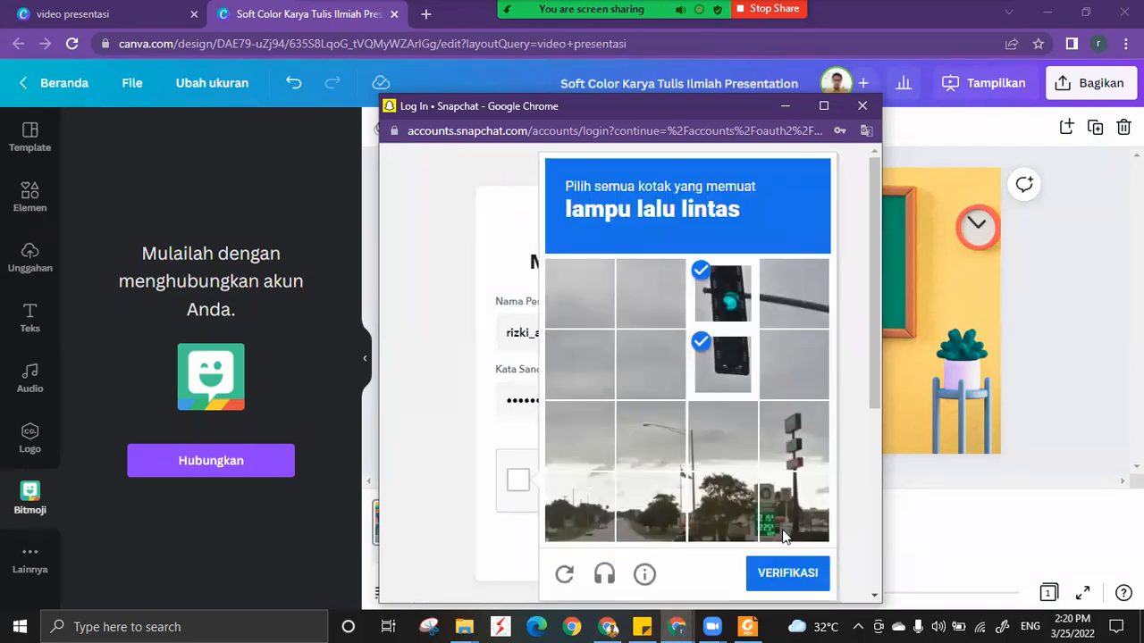
left_click(789, 576)
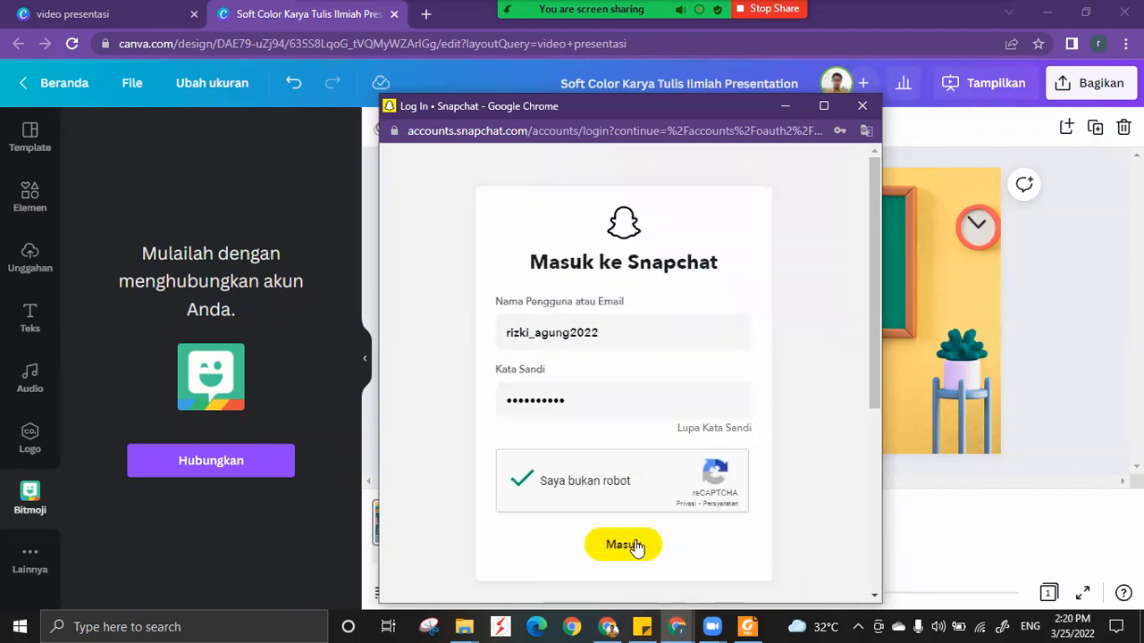
left_click(635, 546)
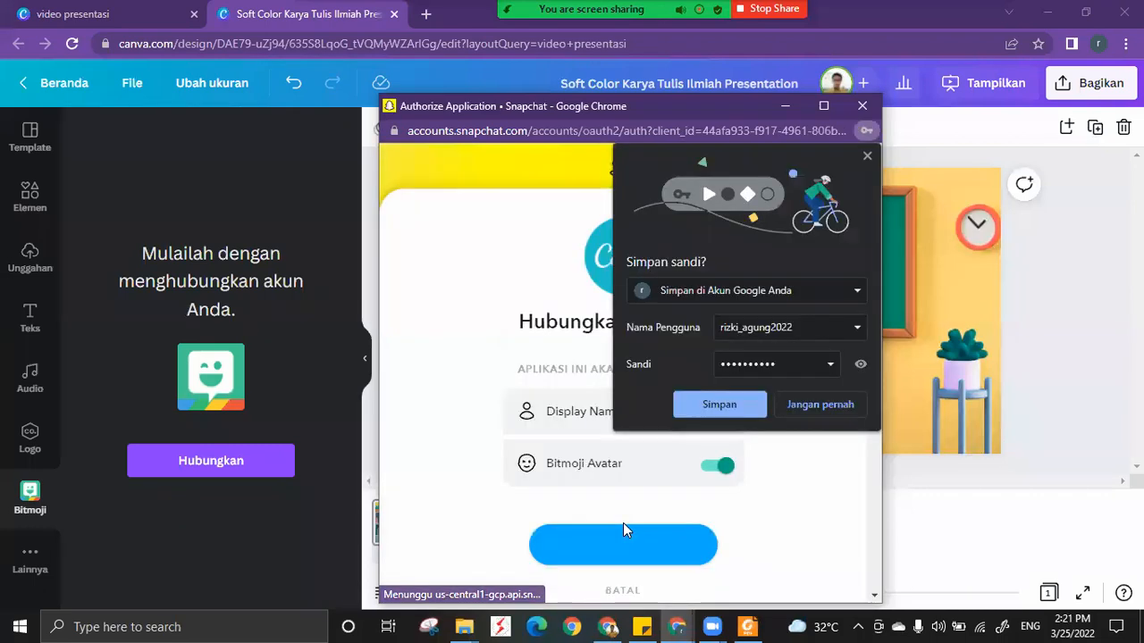
Save the login in the browser and authorize Canva's connection to Snapchat with Bitmoji Avatar access enabled.
left_click(726, 406)
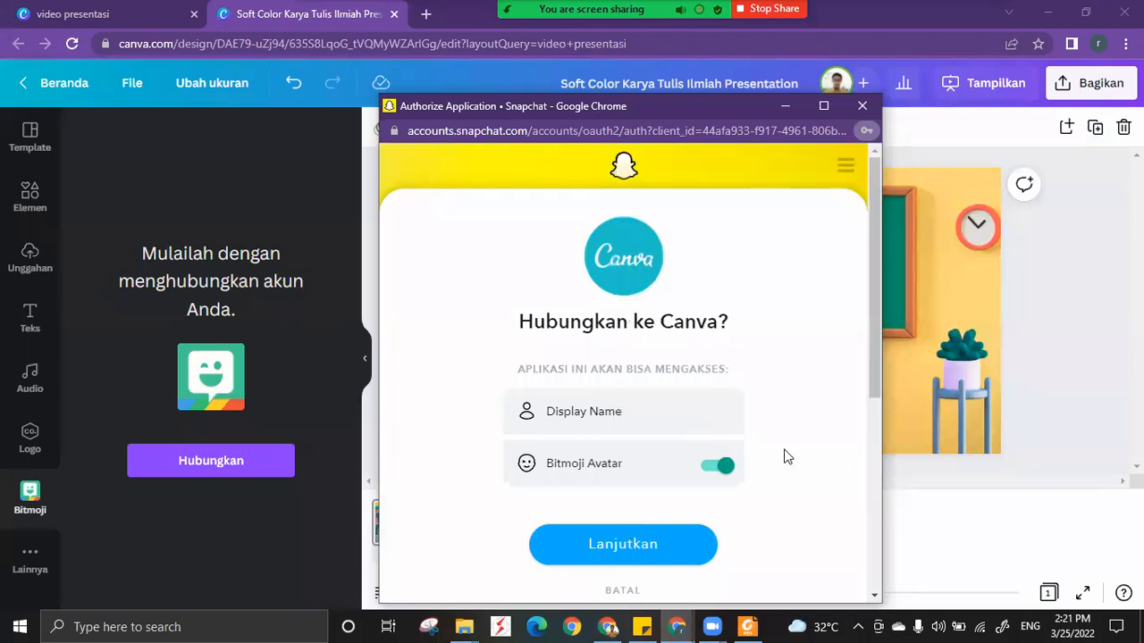
scroll(785, 456, "down", 2)
scroll(784, 457, "up", 2)
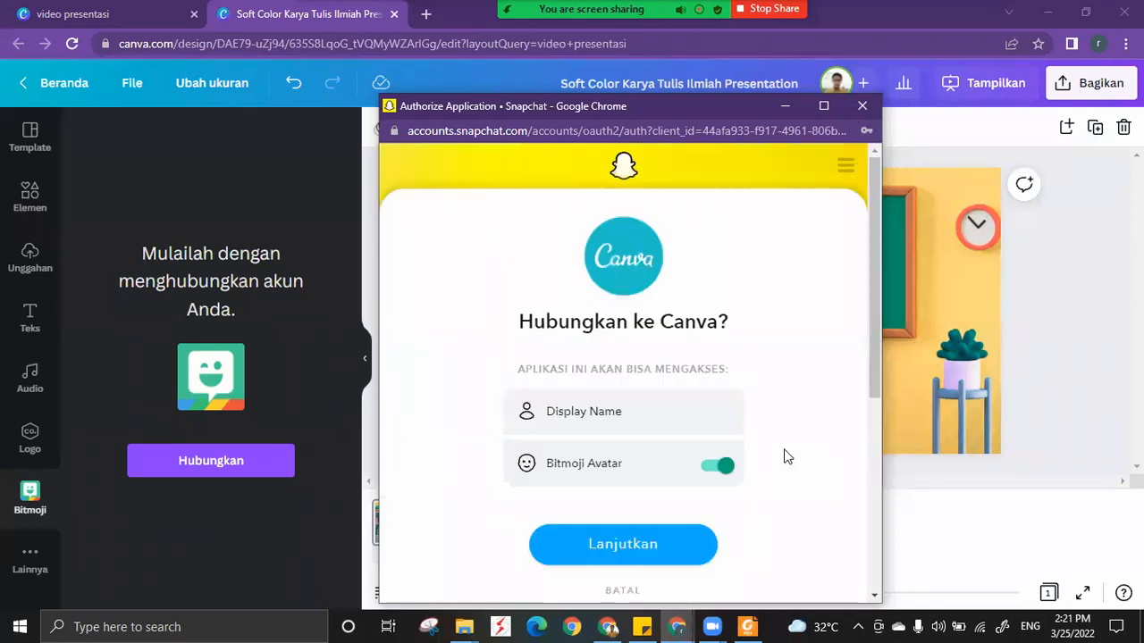
scroll(628, 480, "down", 1)
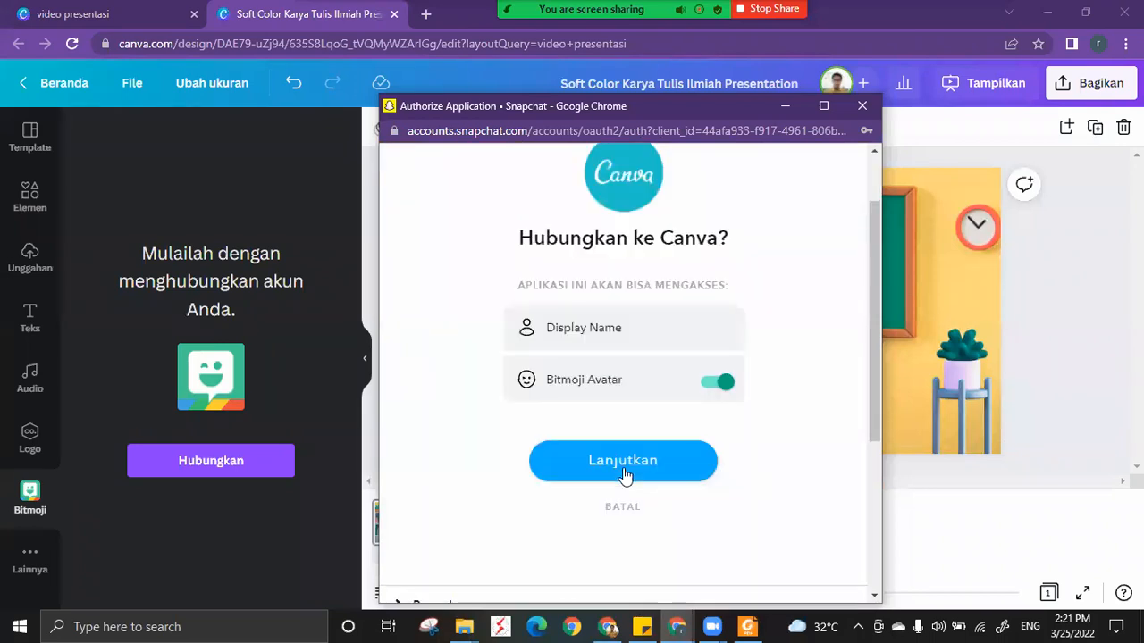
left_click(623, 461)
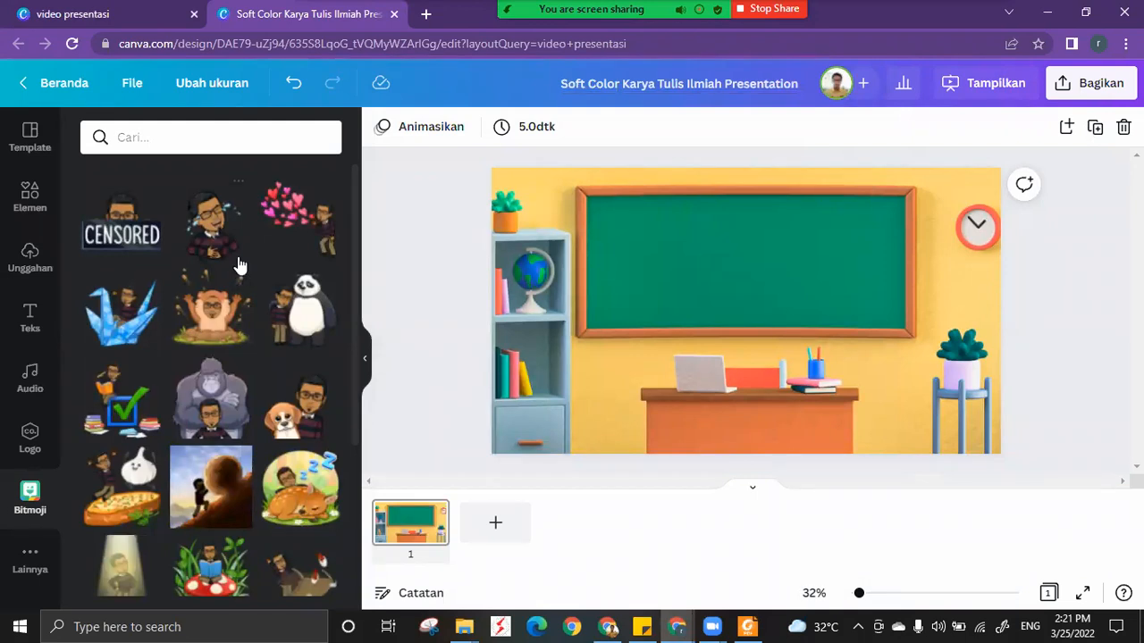
Browse the connected account's Bitmoji avatar stickers to examine the available poses and scenes.
scroll(239, 265, "down", 3)
scroll(239, 265, "down", 2)
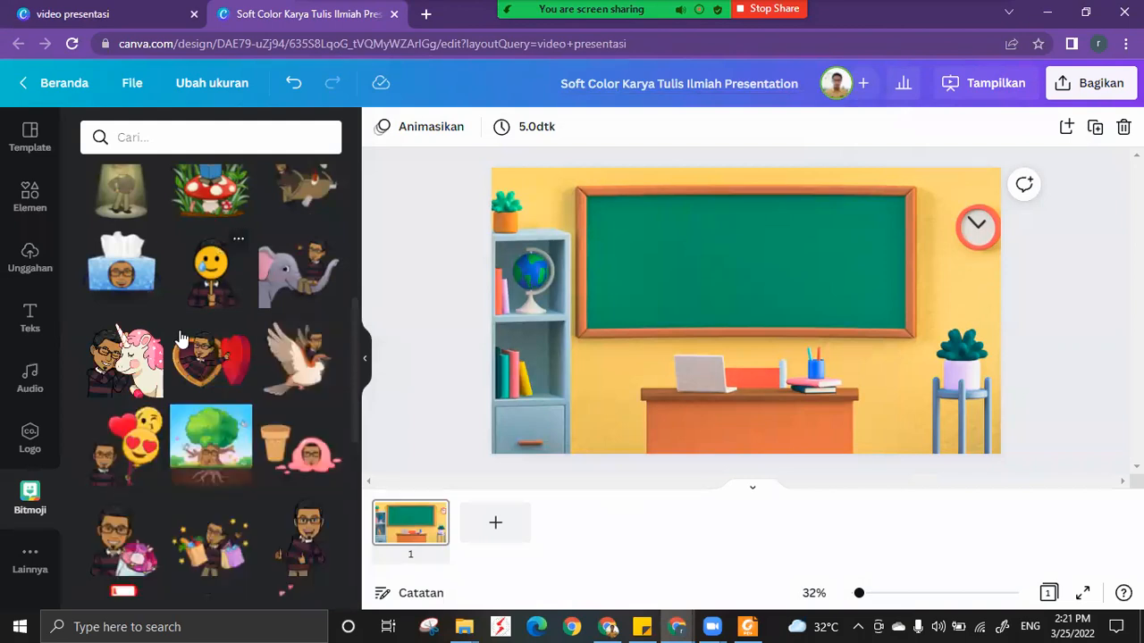
scroll(183, 375, "down", 1)
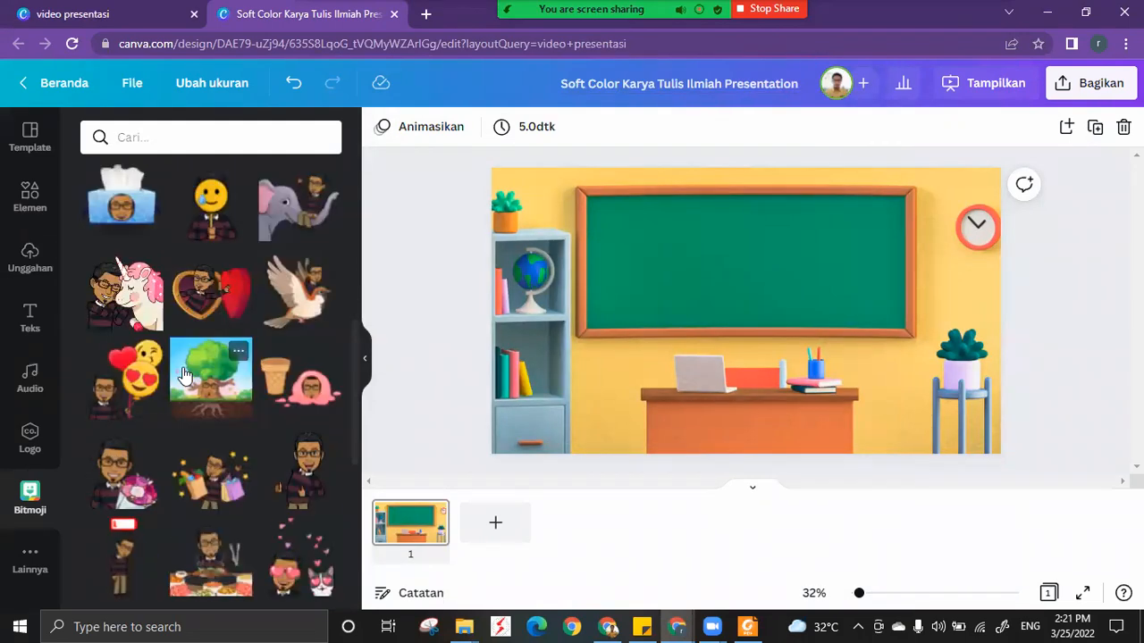
scroll(157, 300, "up", 6)
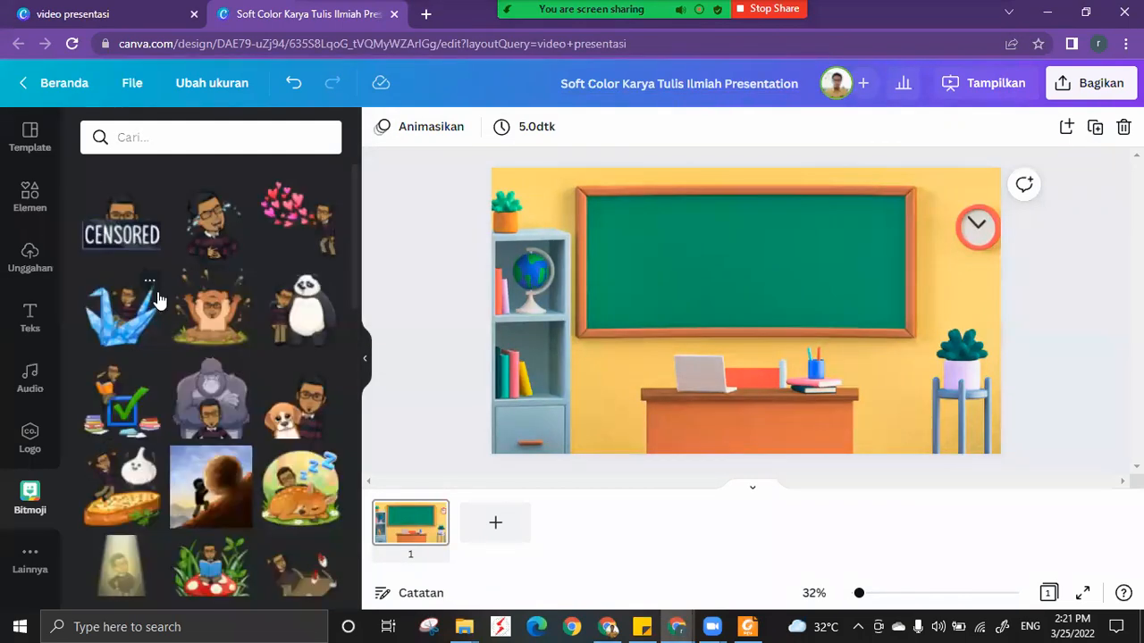
scroll(216, 402, "down", 2)
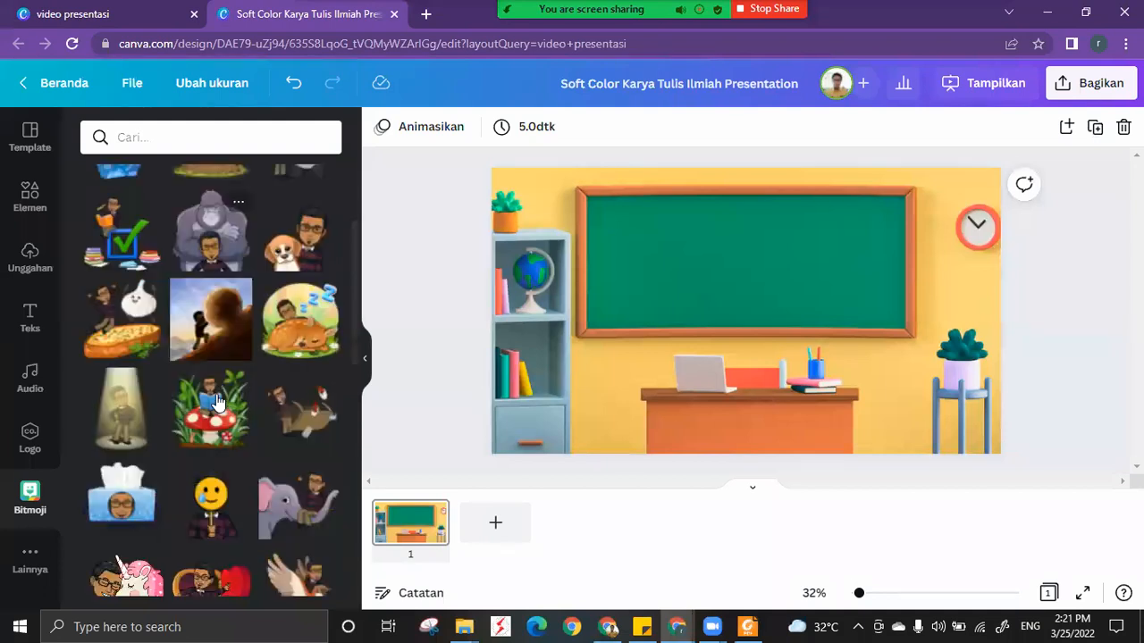
scroll(216, 402, "down", 1)
scroll(216, 404, "down", 3)
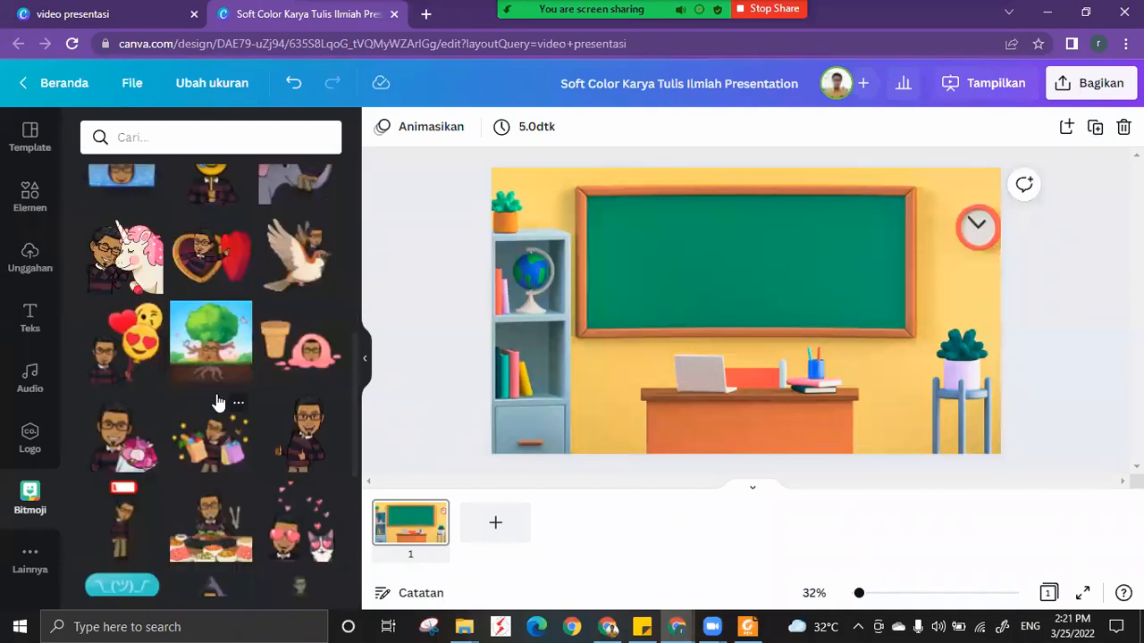
scroll(218, 403, "down", 1)
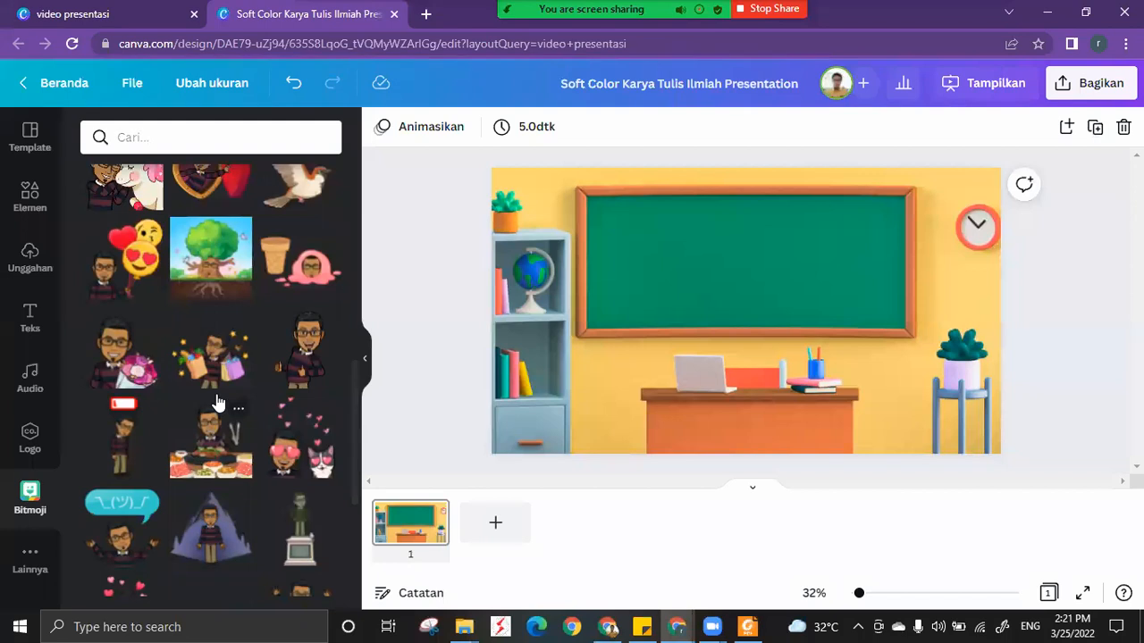
scroll(247, 430, "down", 5)
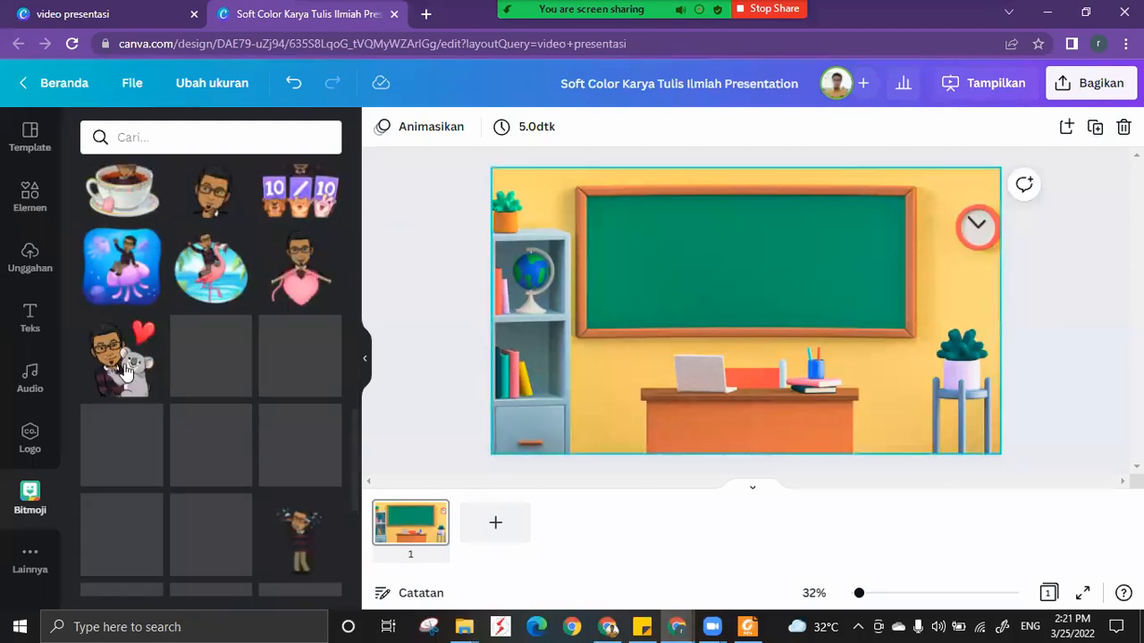
scroll(134, 376, "down", 2)
scroll(134, 376, "down", 1)
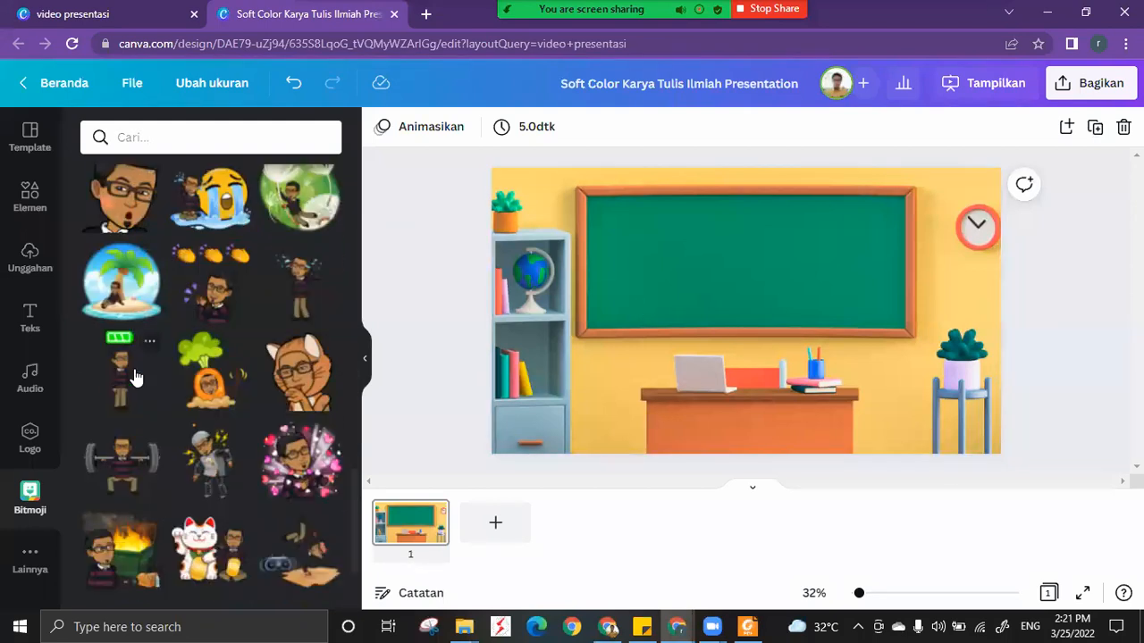
scroll(134, 377, "down", 3)
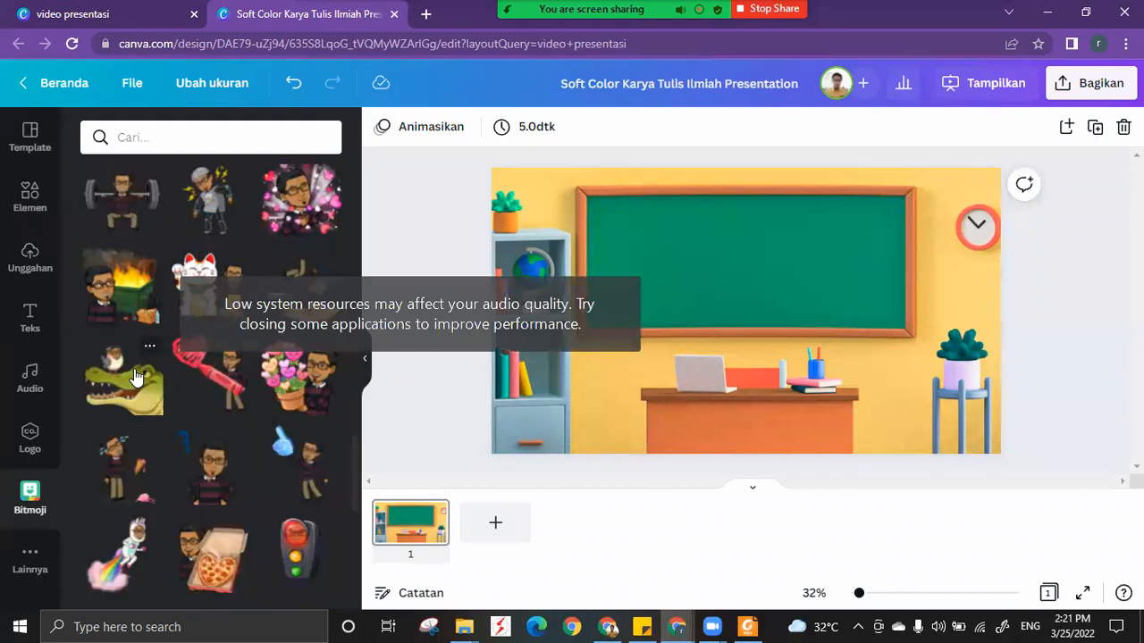
scroll(134, 376, "down", 3)
scroll(196, 345, "down", 3)
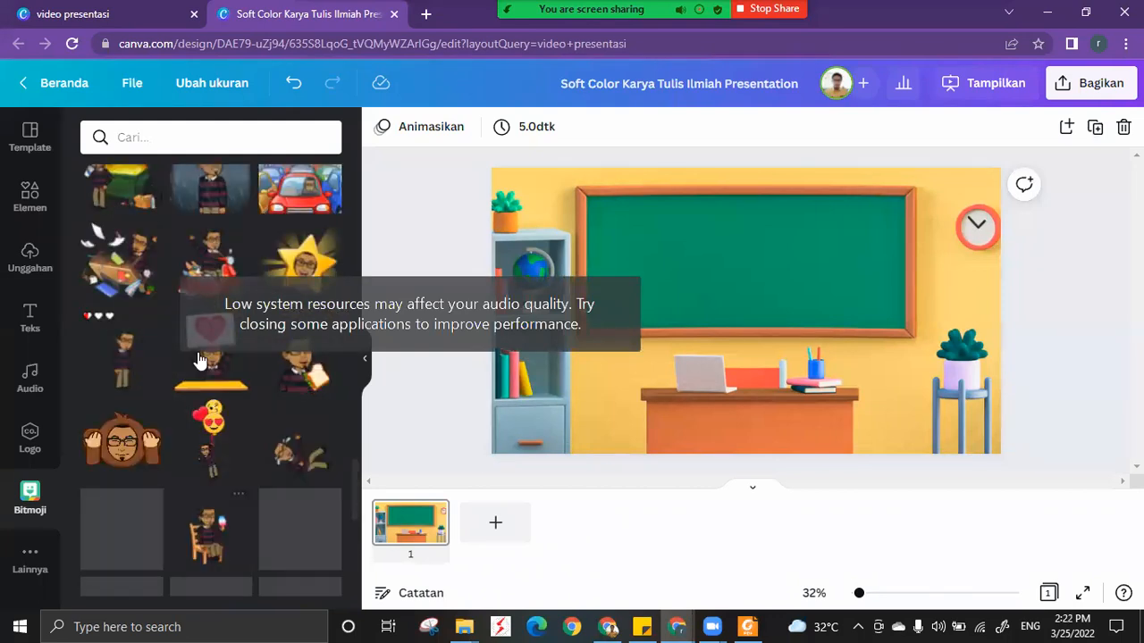
Add the Bitmoji sticker of the avatar waving from behind a door to the classroom slide.
scroll(200, 360, "down", 1)
scroll(200, 360, "down", 6)
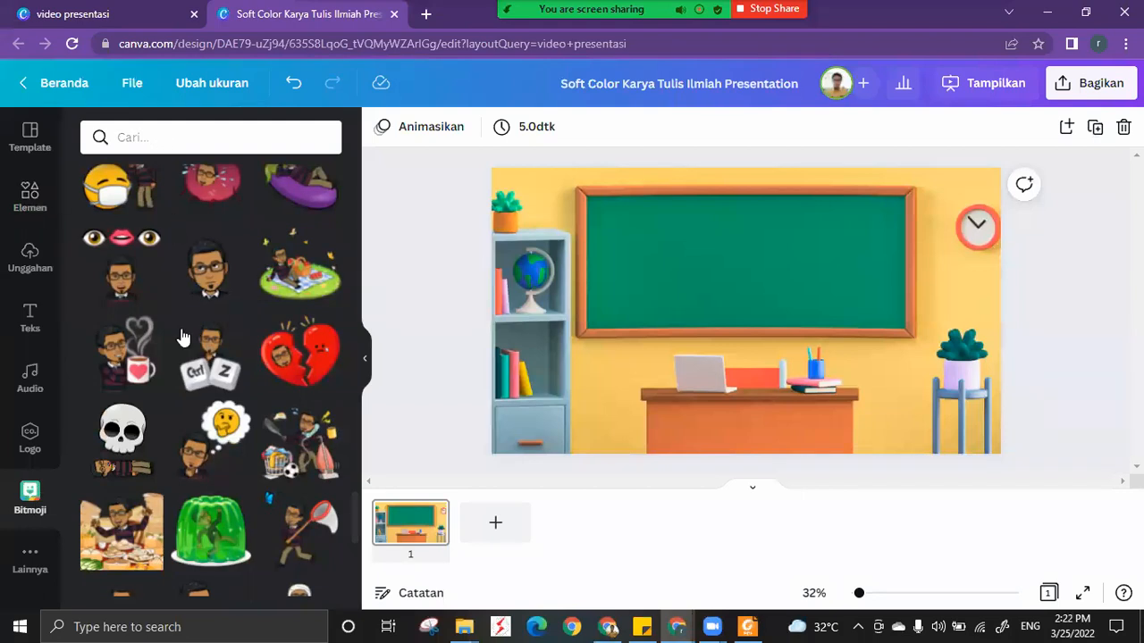
scroll(180, 336, "down", 4)
scroll(181, 337, "down", 1)
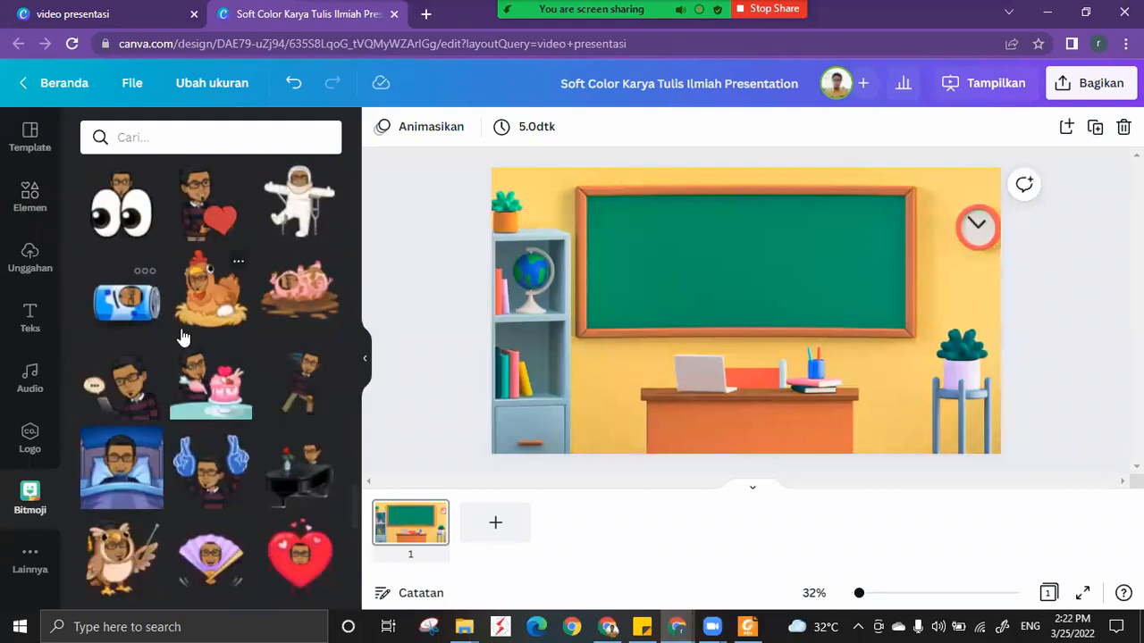
scroll(181, 337, "down", 3)
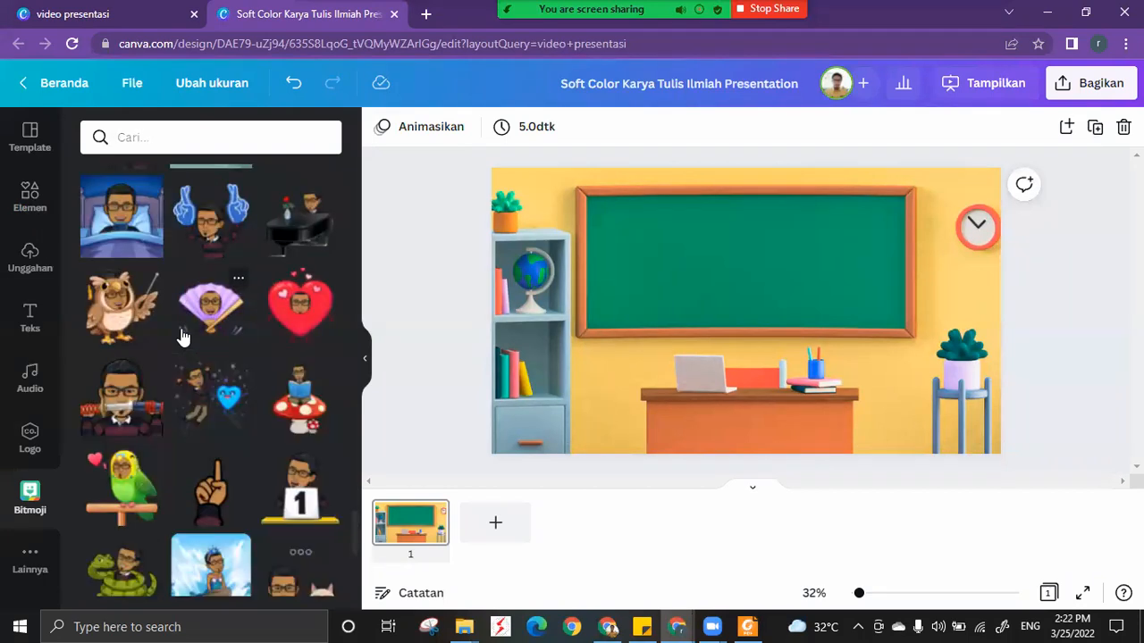
scroll(182, 337, "down", 1)
scroll(181, 337, "down", 3)
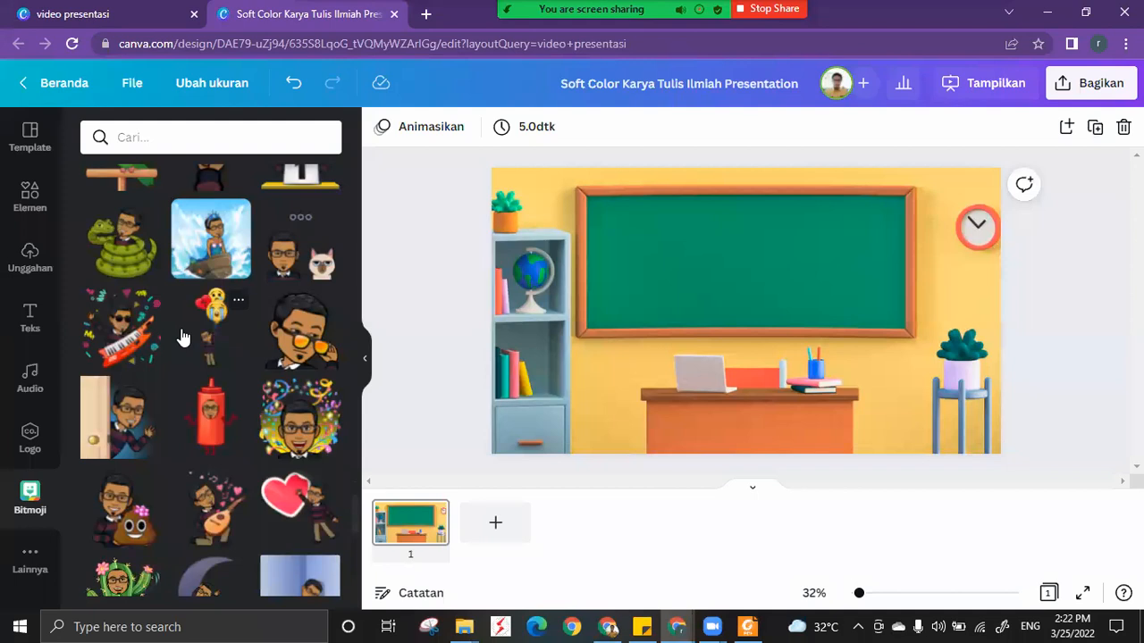
scroll(181, 337, "down", 1)
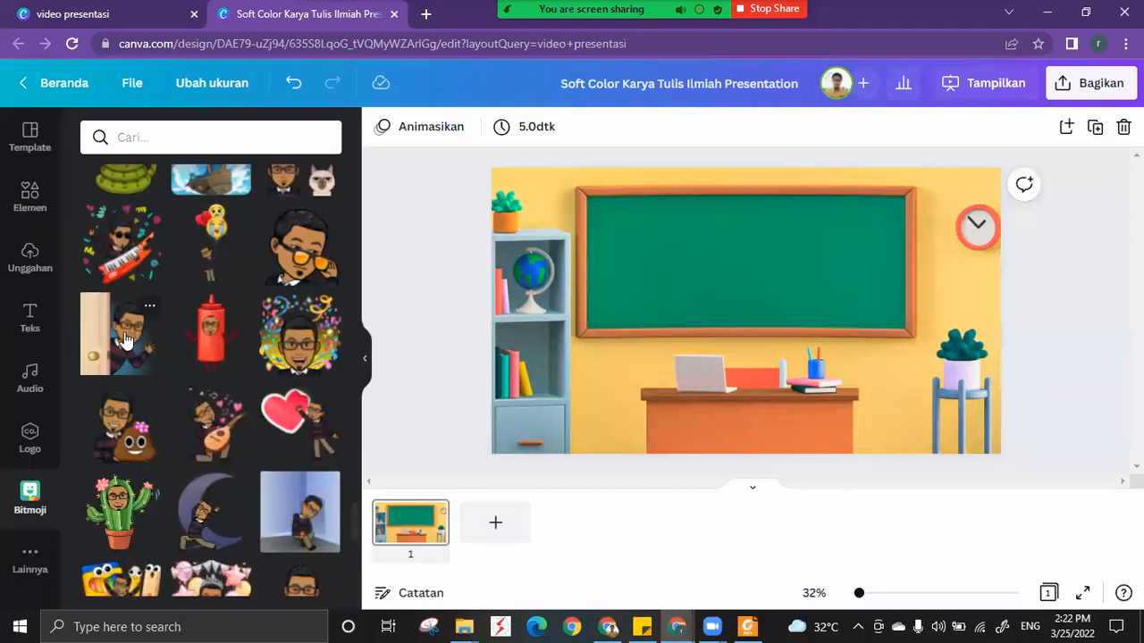
left_click(125, 340)
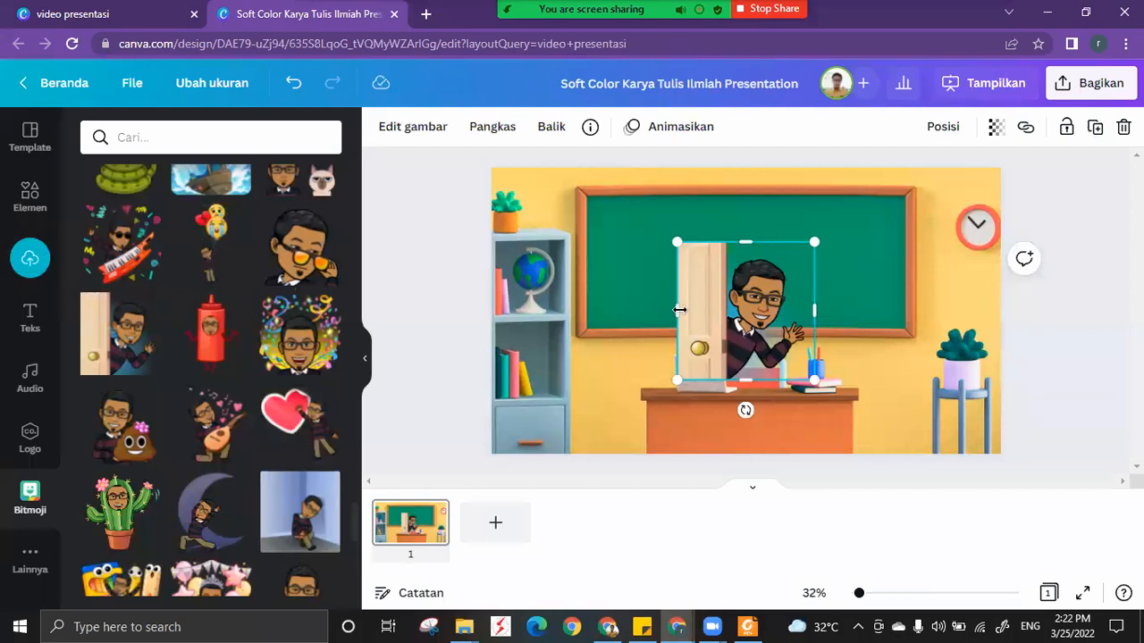
Crop the door out of the sticker and move the avatar to the lower right corner of the classroom scene.
mouse_move(680, 309)
left_mouse_down()
mouse_move(727, 312)
mouse_move(682, 310)
left_mouse_up()
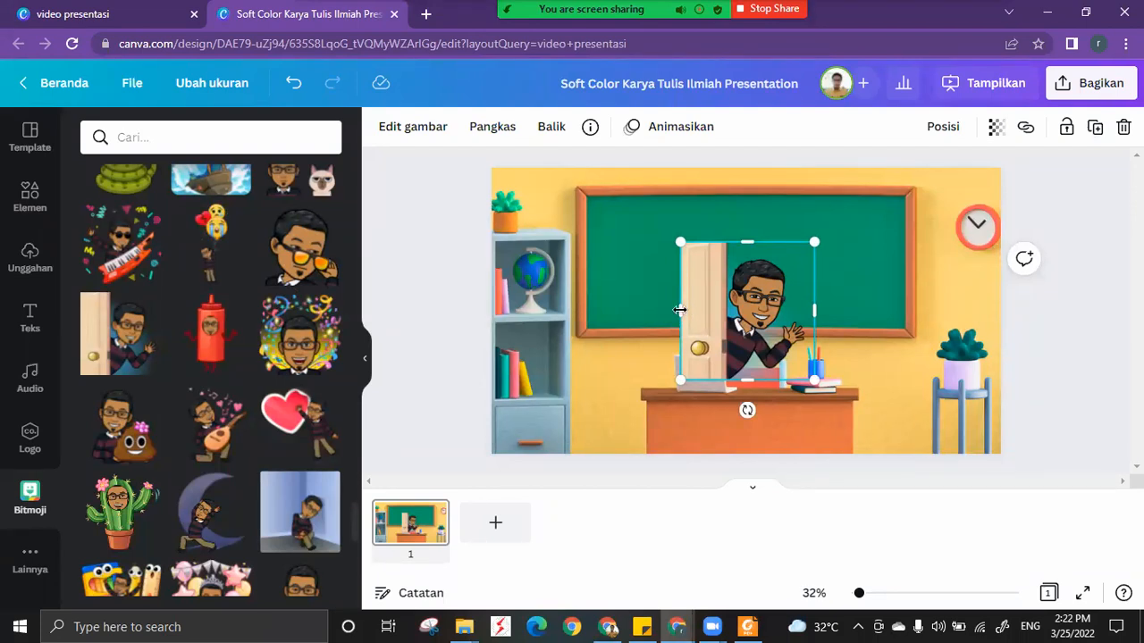
left_click_drag(679, 309, 727, 309)
left_click_drag(954, 381, 965, 386)
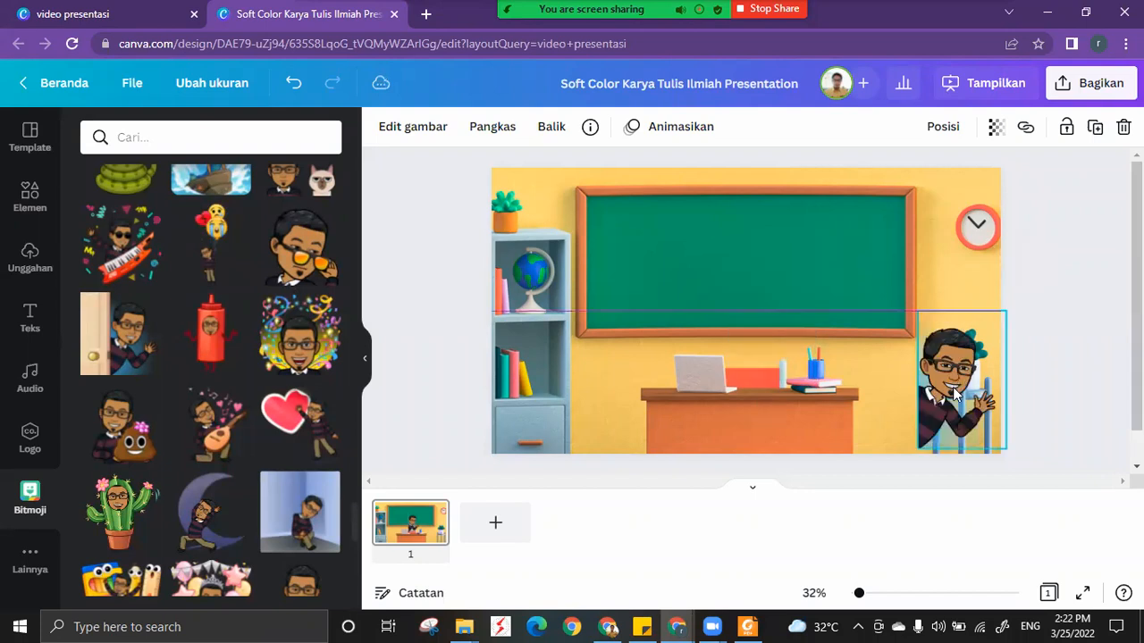
Flip the avatar horizontally, enlarge it and place it against the slide's right edge.
left_click(551, 126)
left_click(568, 172)
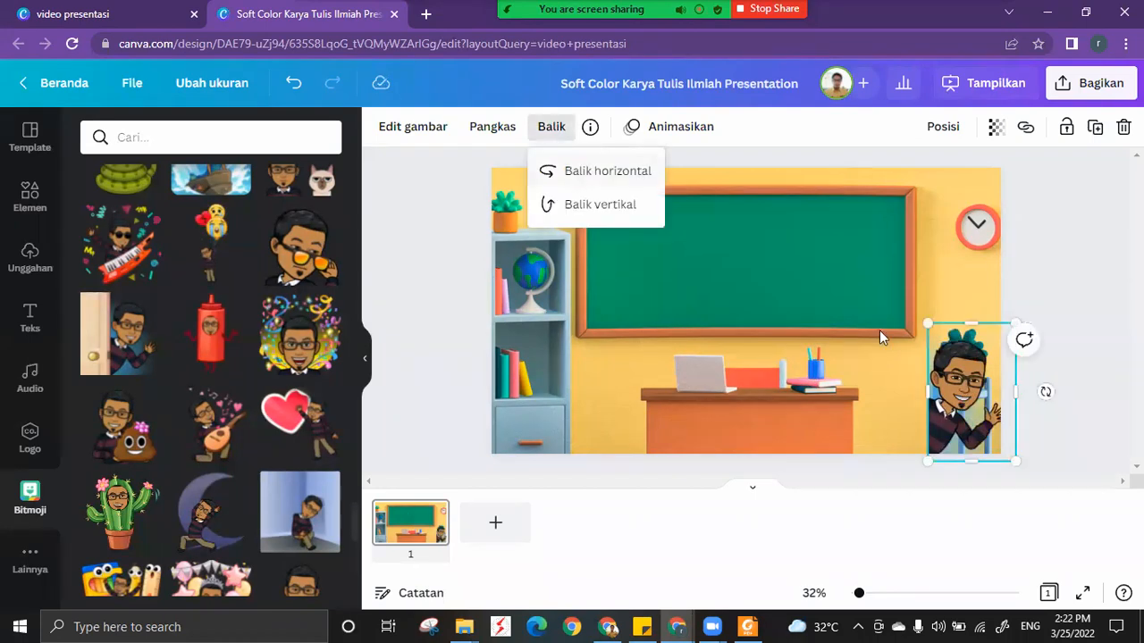
left_click_drag(928, 324, 874, 295)
left_click_drag(969, 370, 955, 376)
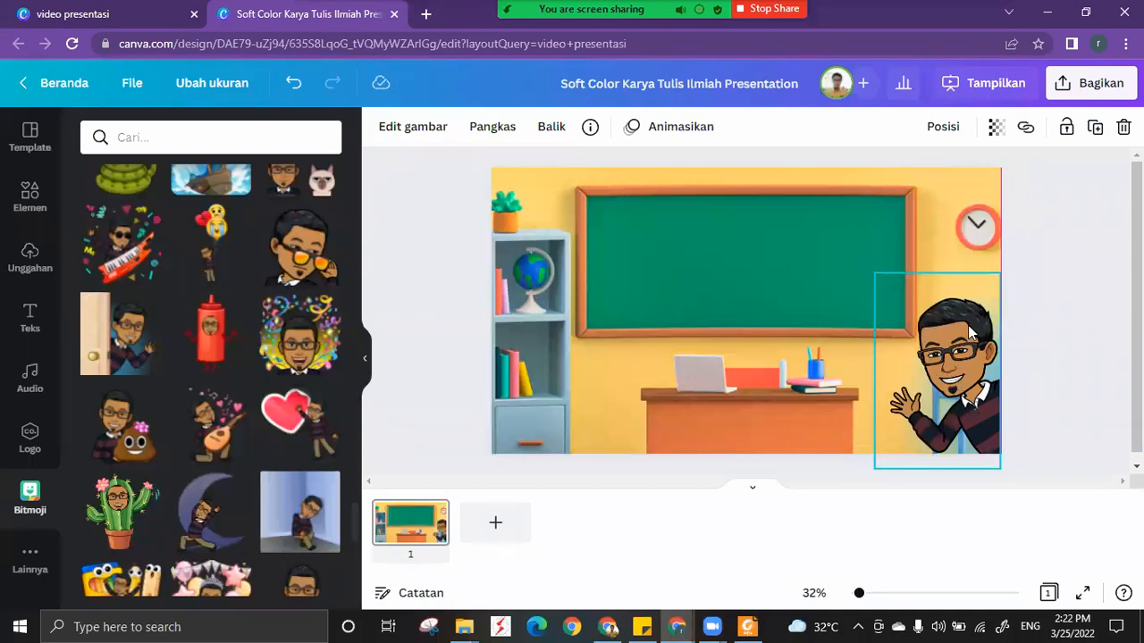
left_click(1037, 341)
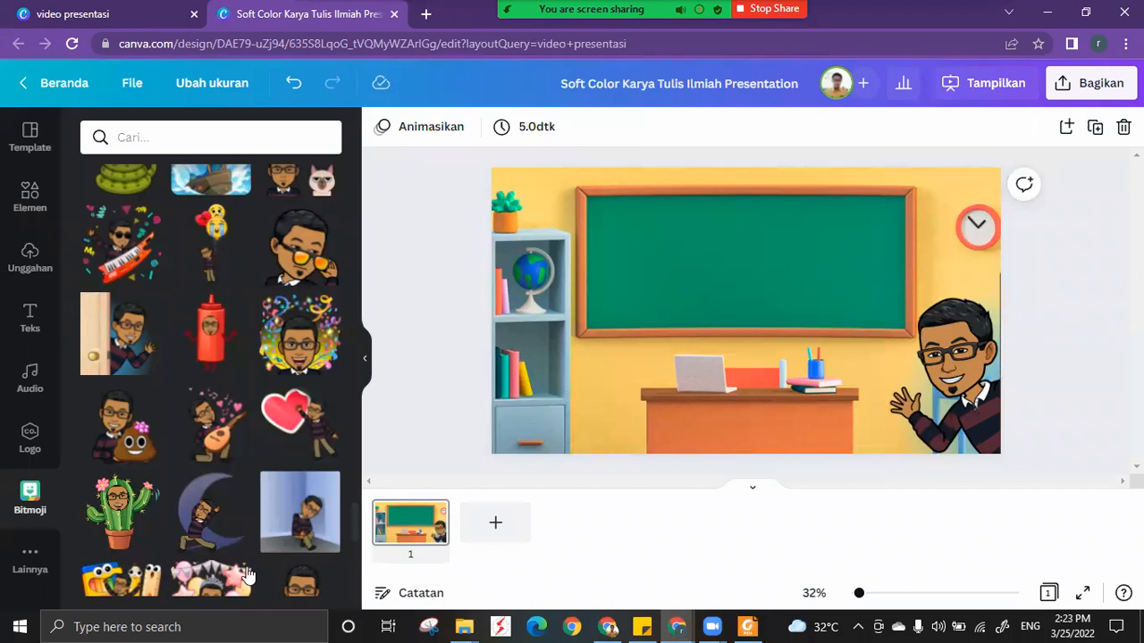
Launch Microsoft Word in the background.
left_click(16, 625)
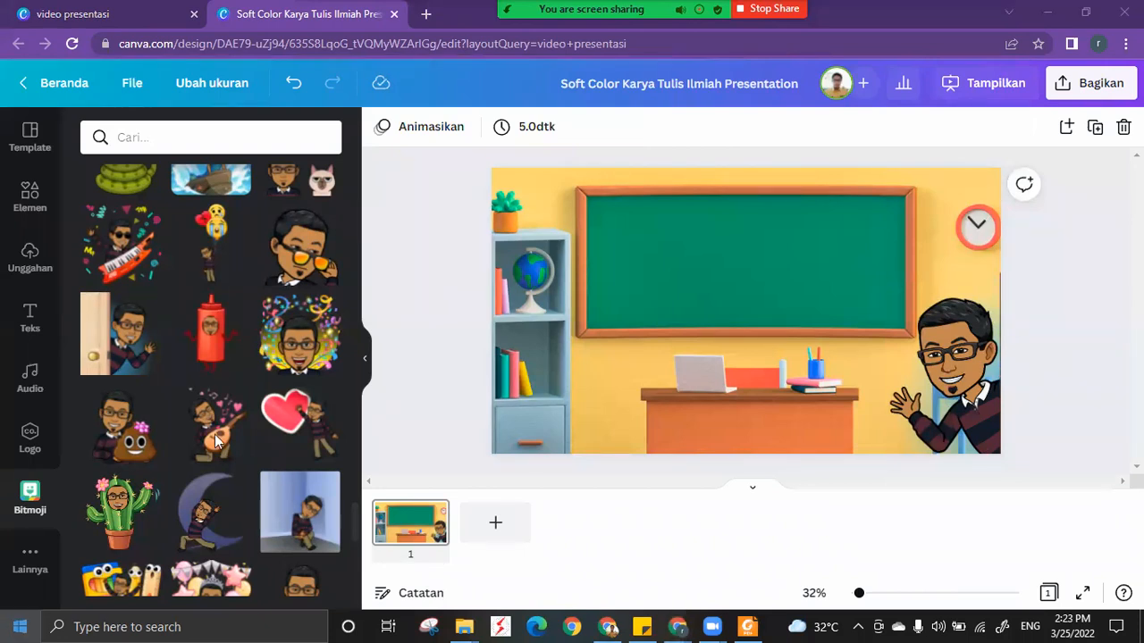
left_click(326, 266)
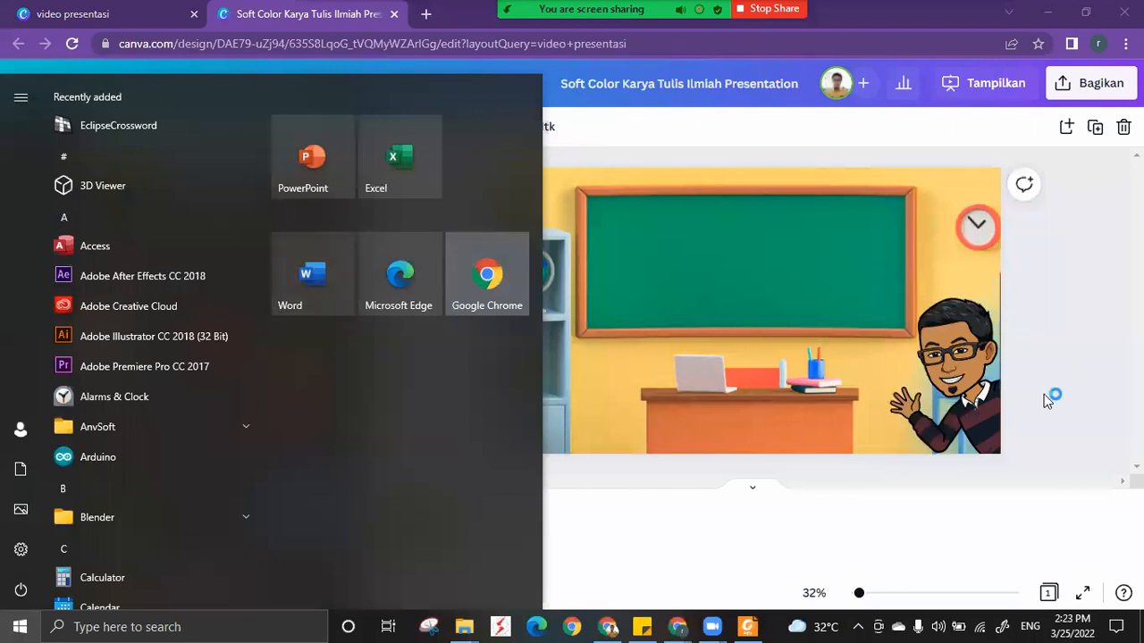
Move the avatar up slightly so it sits flush with the slide's bottom edge.
left_click(975, 362)
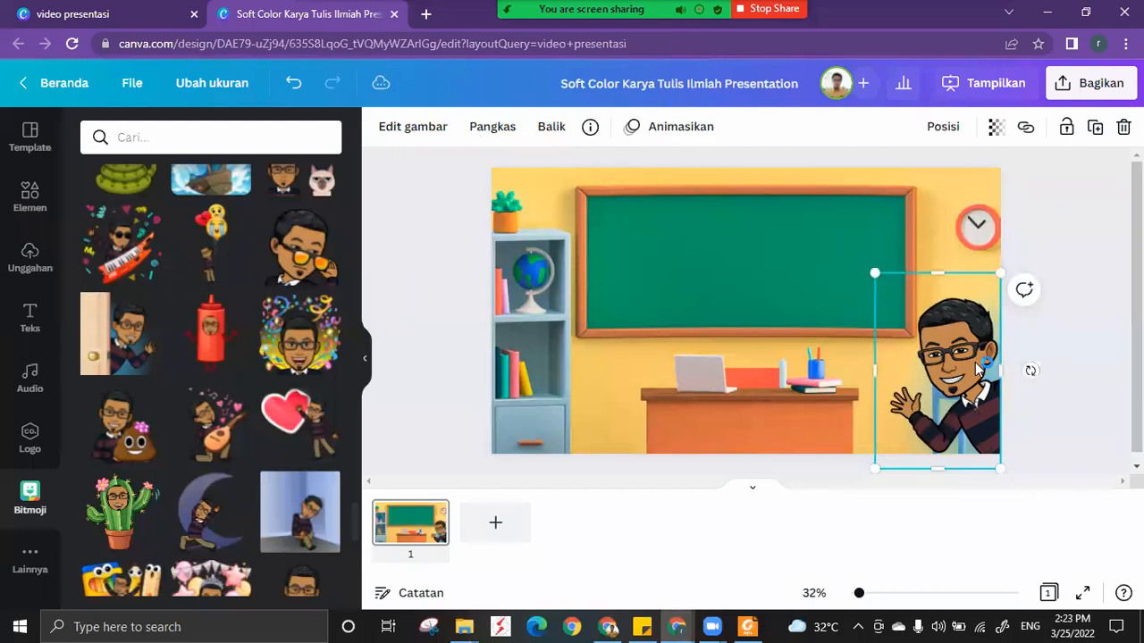
left_click(1077, 375)
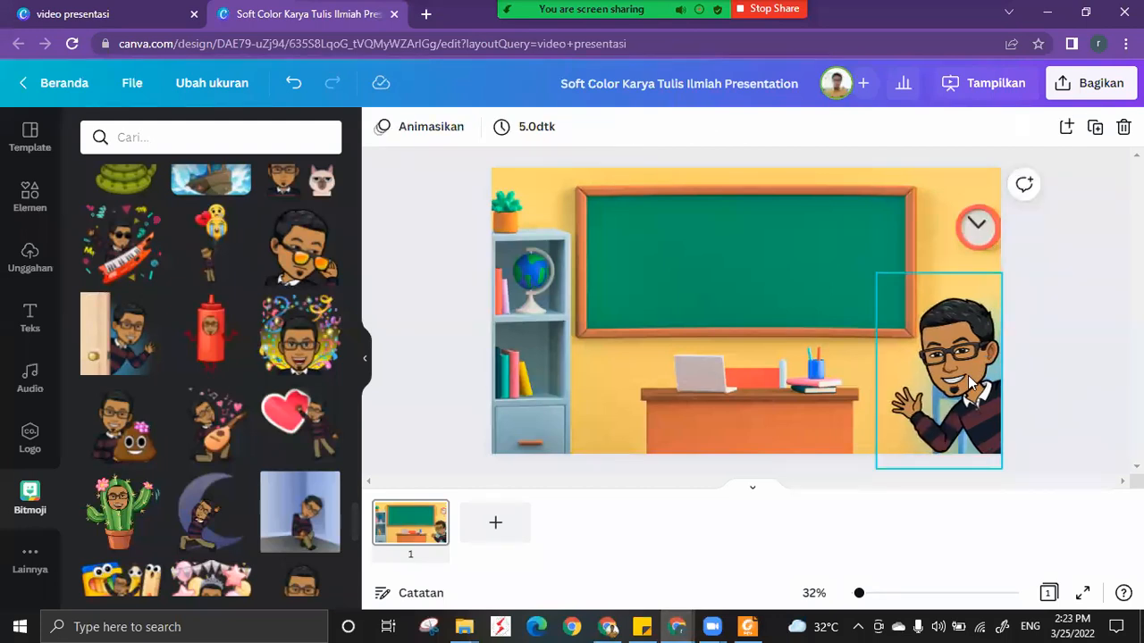
left_click_drag(971, 373, 970, 357)
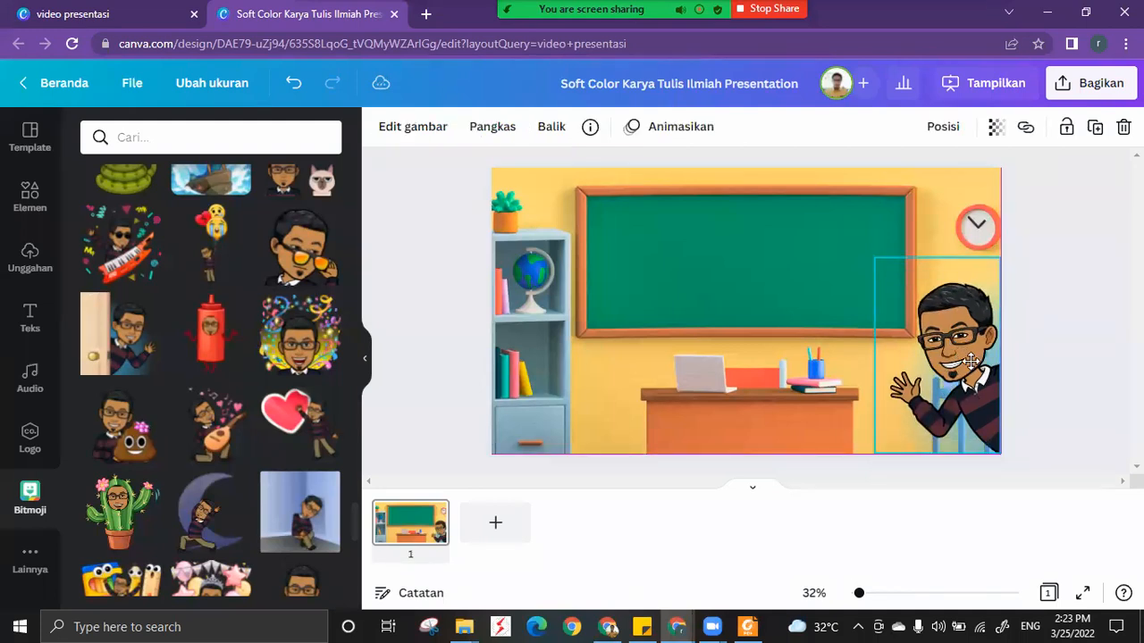
left_click(1068, 418)
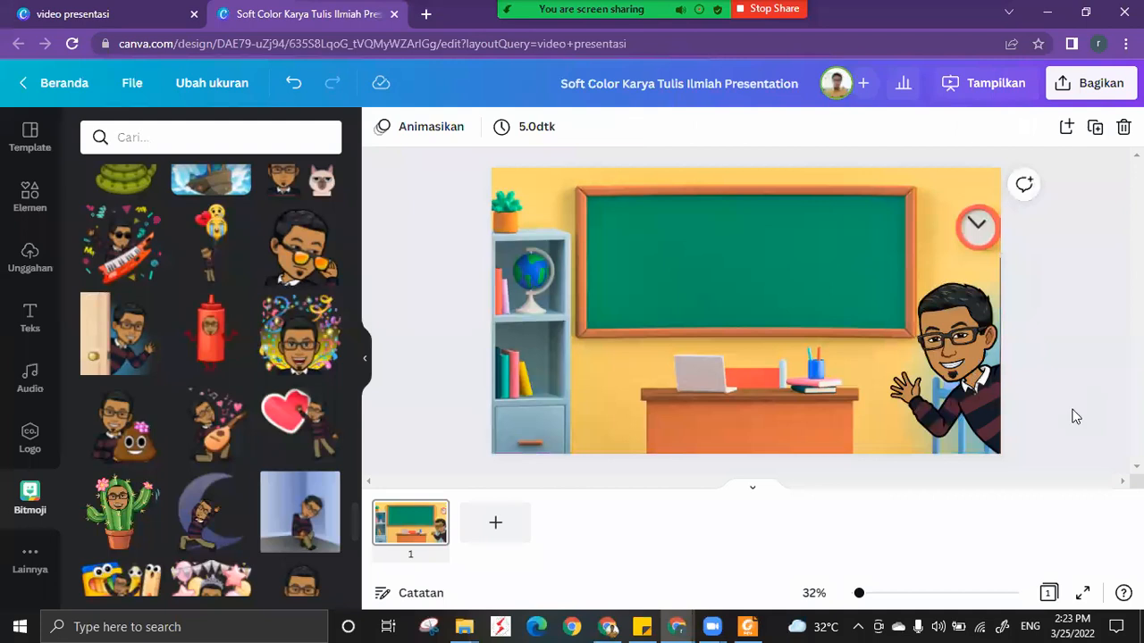
left_click(965, 392)
left_click(1084, 432)
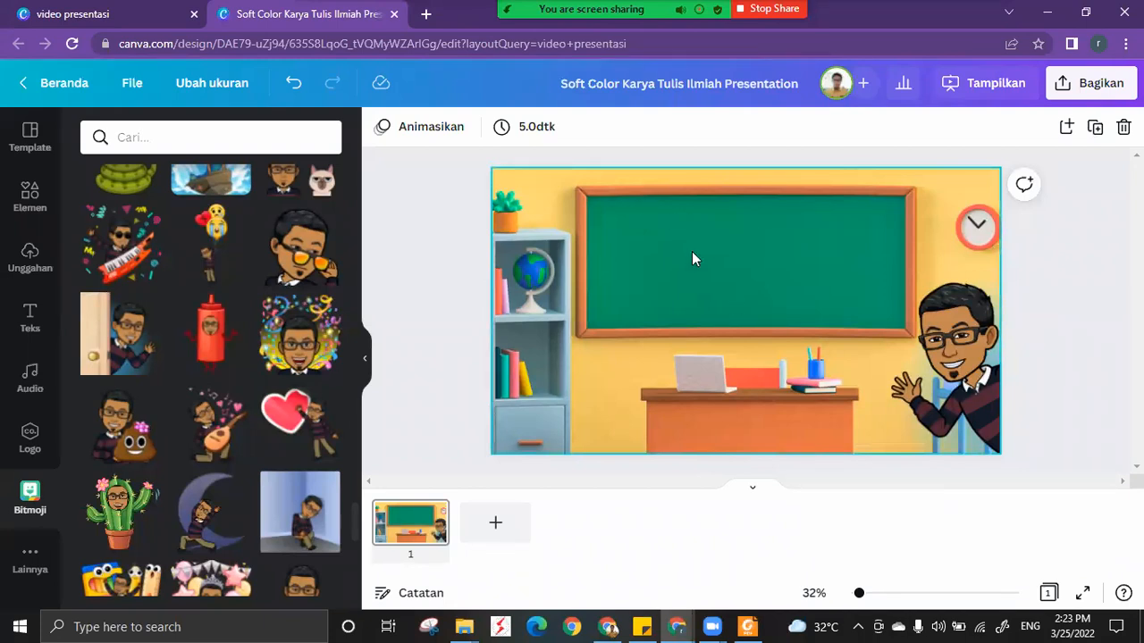
Insert the "welcome little one!" font combination and place it on the green chalkboard.
left_click(29, 321)
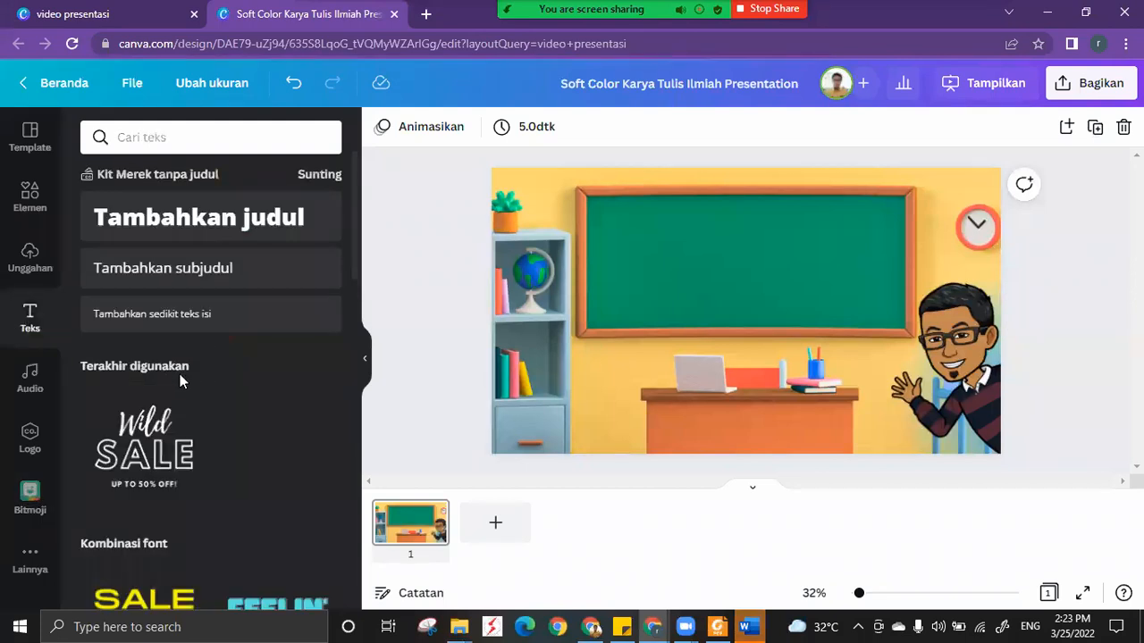
scroll(179, 393, "down", 10)
scroll(180, 420, "down", 2)
scroll(179, 420, "up", 2)
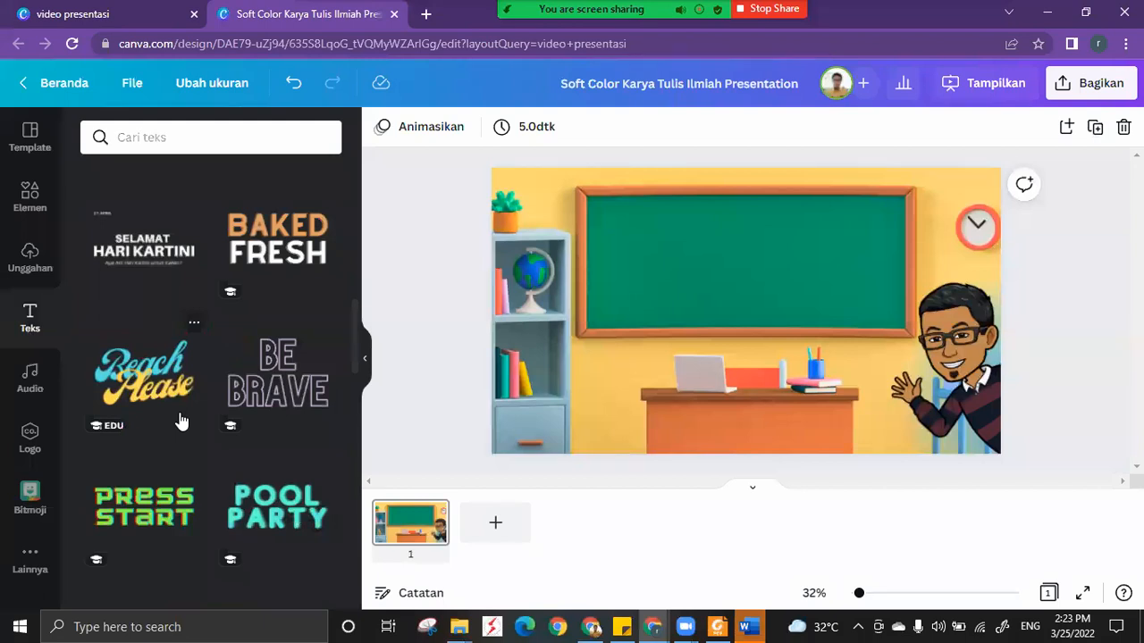
scroll(180, 420, "down", 5)
scroll(192, 428, "down", 3)
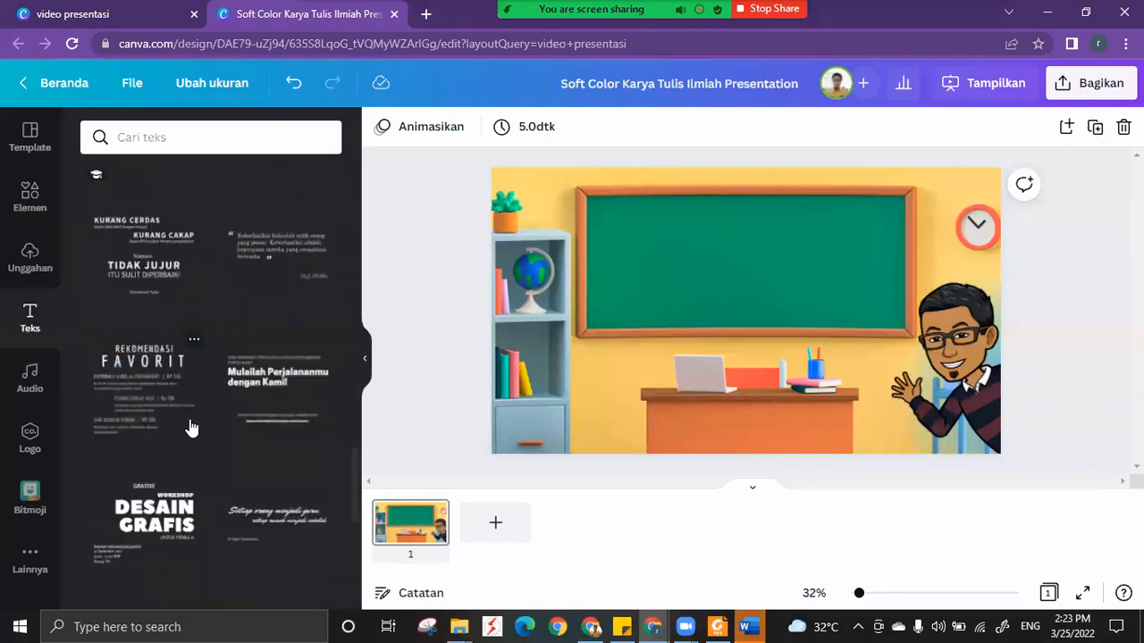
scroll(191, 428, "down", 6)
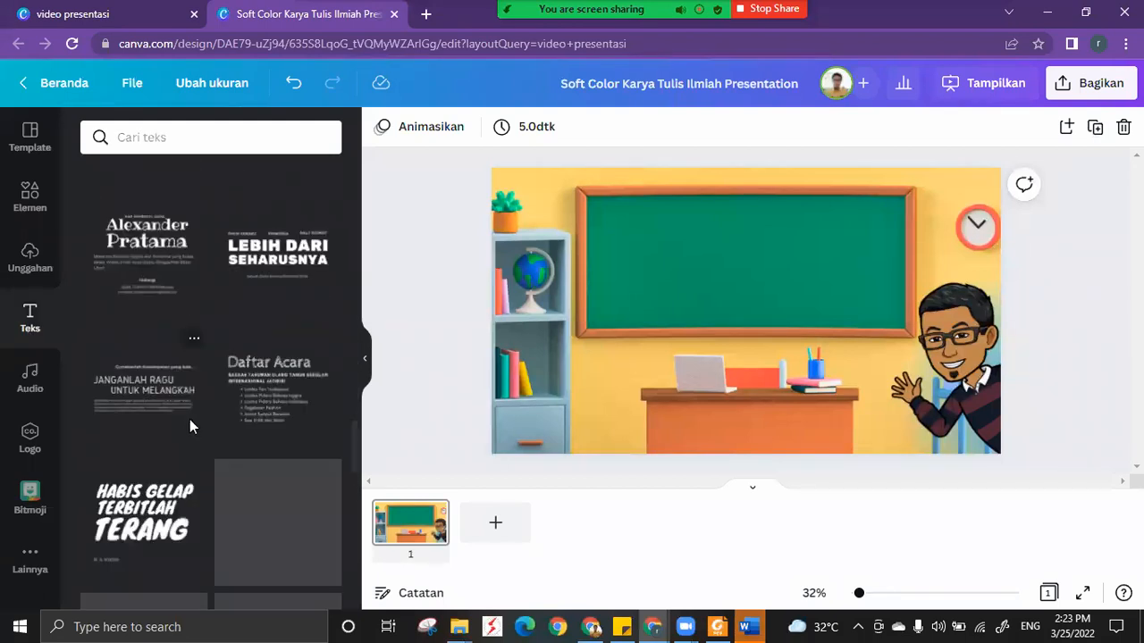
scroll(190, 426, "down", 4)
scroll(191, 428, "down", 1)
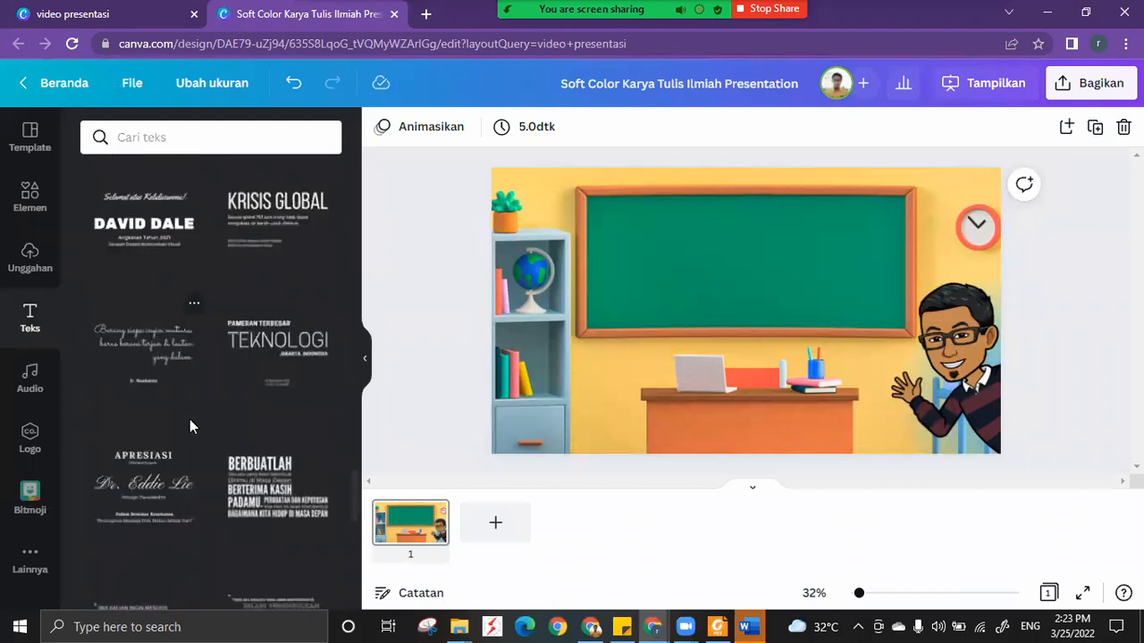
scroll(190, 426, "down", 4)
scroll(190, 426, "down", 2)
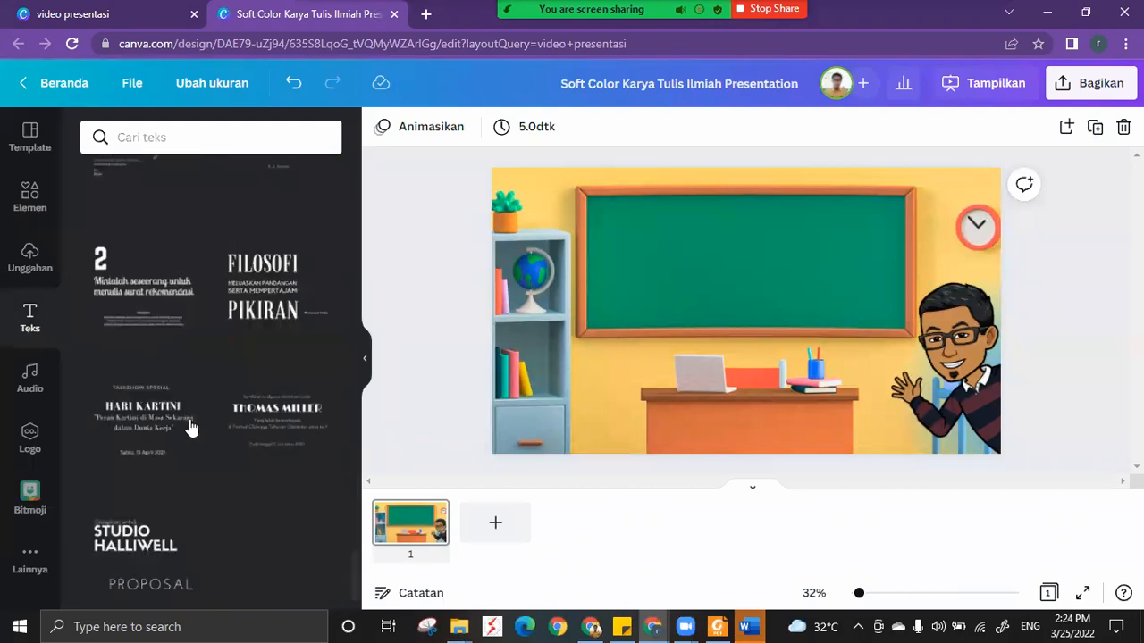
scroll(189, 427, "down", 8)
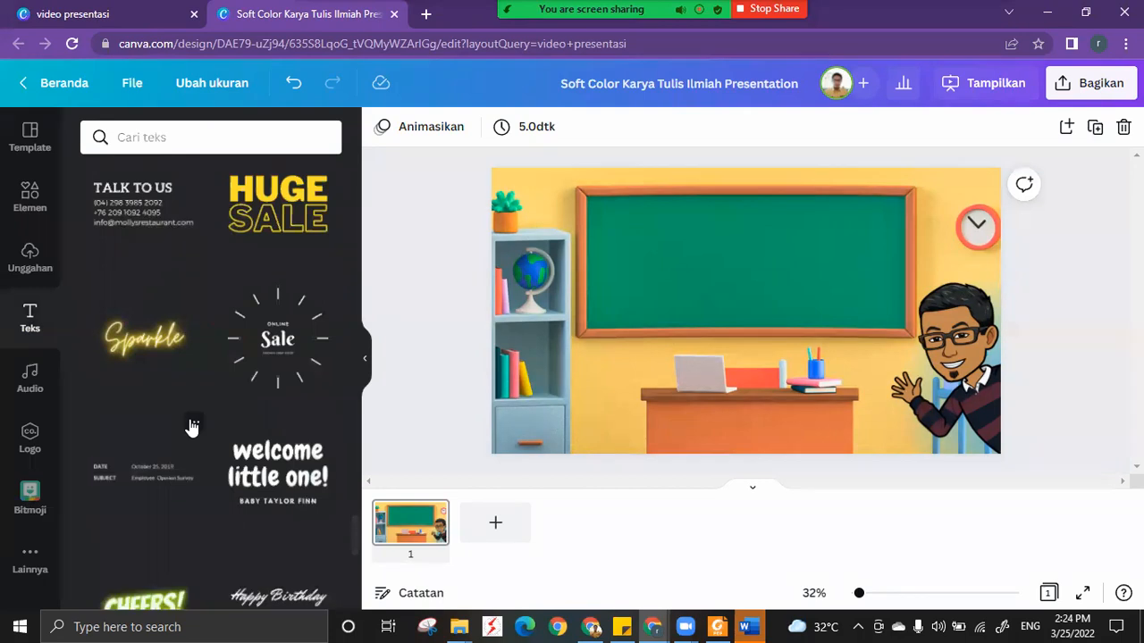
scroll(191, 428, "down", 2)
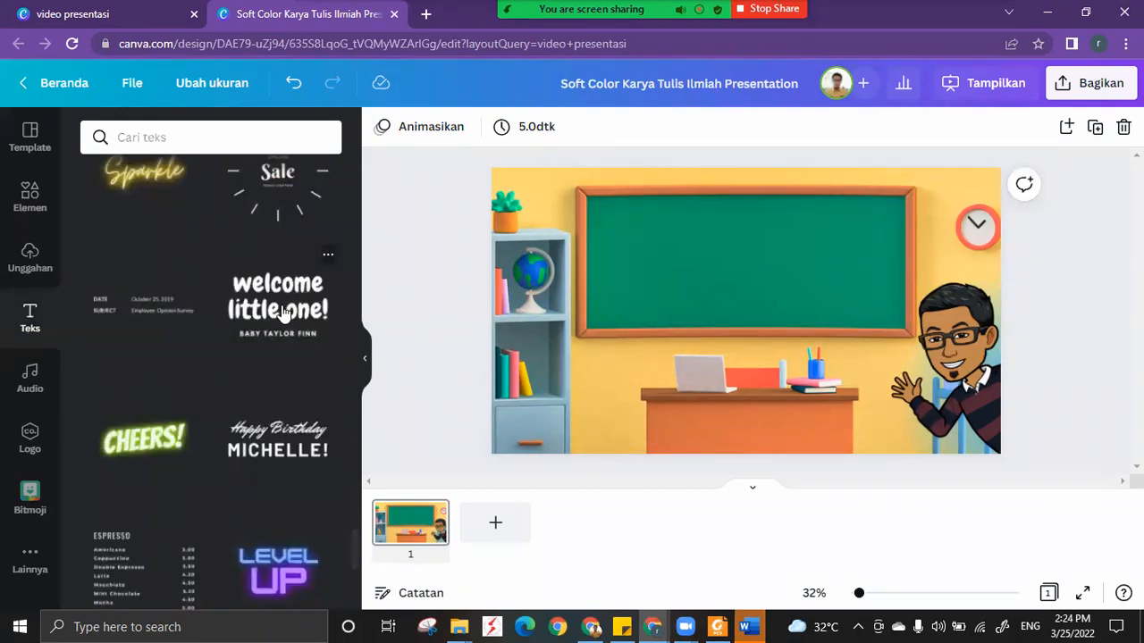
left_click(282, 311)
left_click_drag(718, 309, 707, 268)
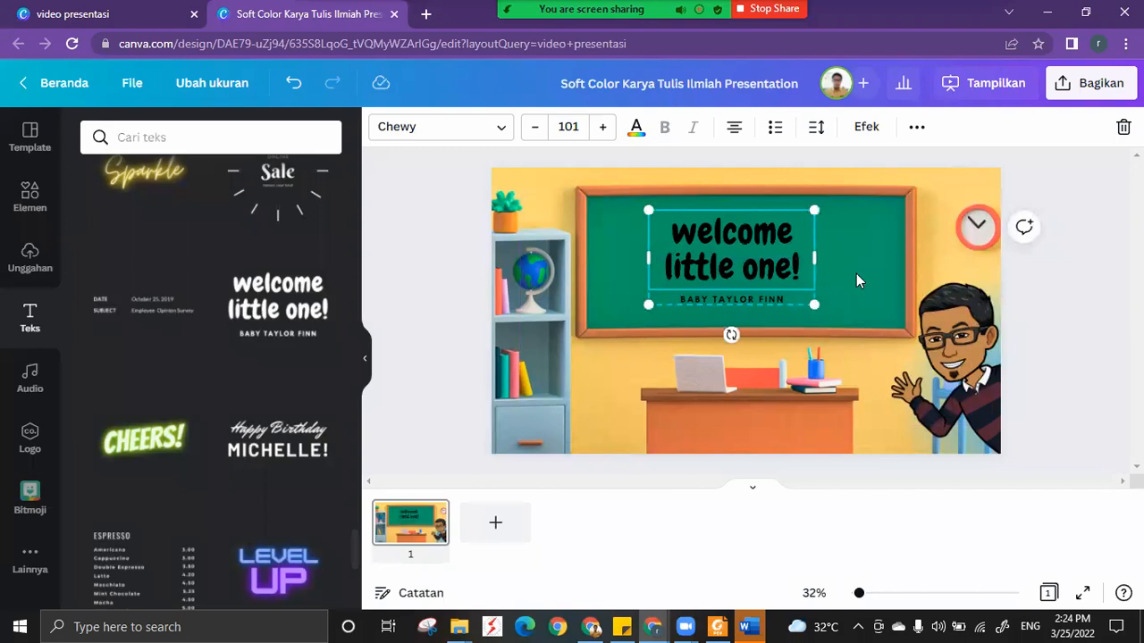
Move the grouped welcome text horizontally to the middle of the chalkboard.
left_click(756, 298)
left_click(755, 303)
left_click(755, 300)
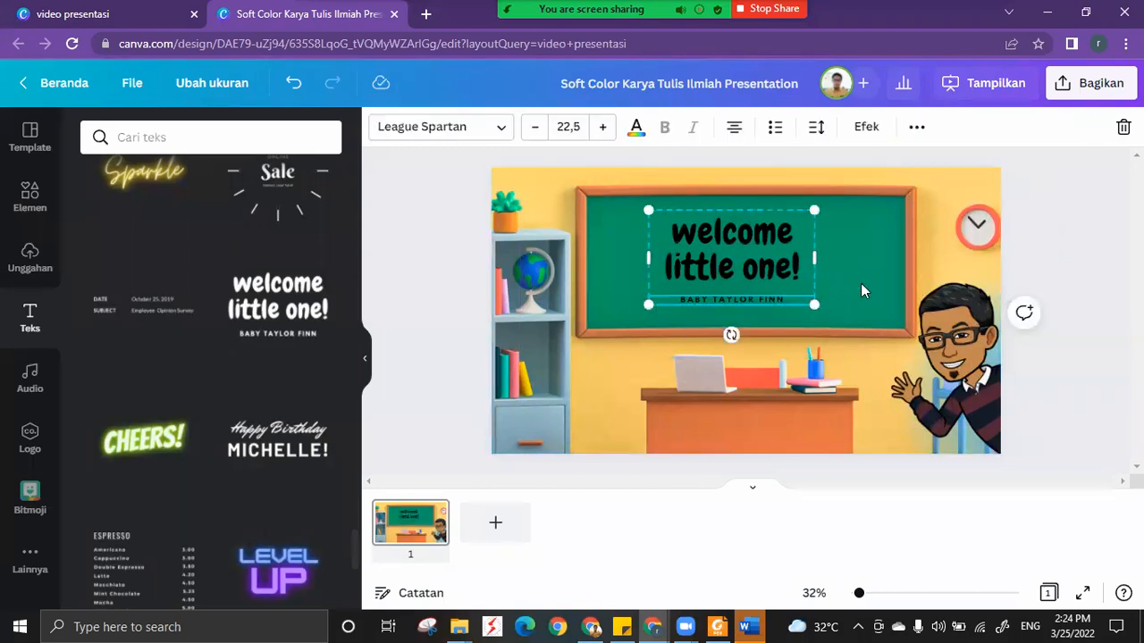
left_click(819, 264)
left_click(807, 283)
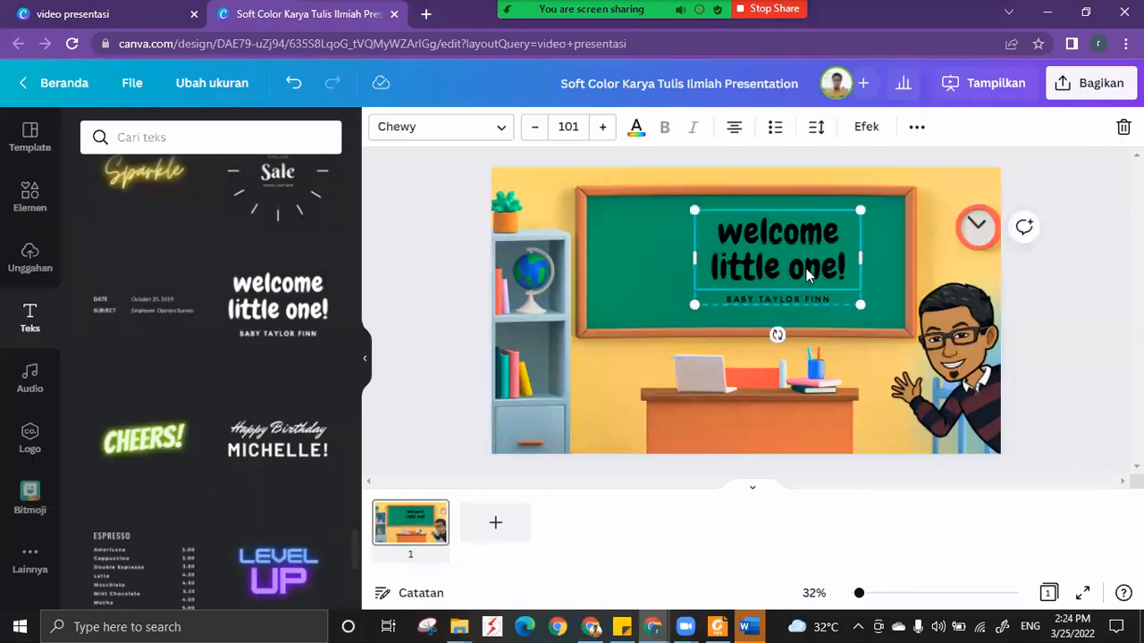
left_click_drag(774, 266, 776, 272)
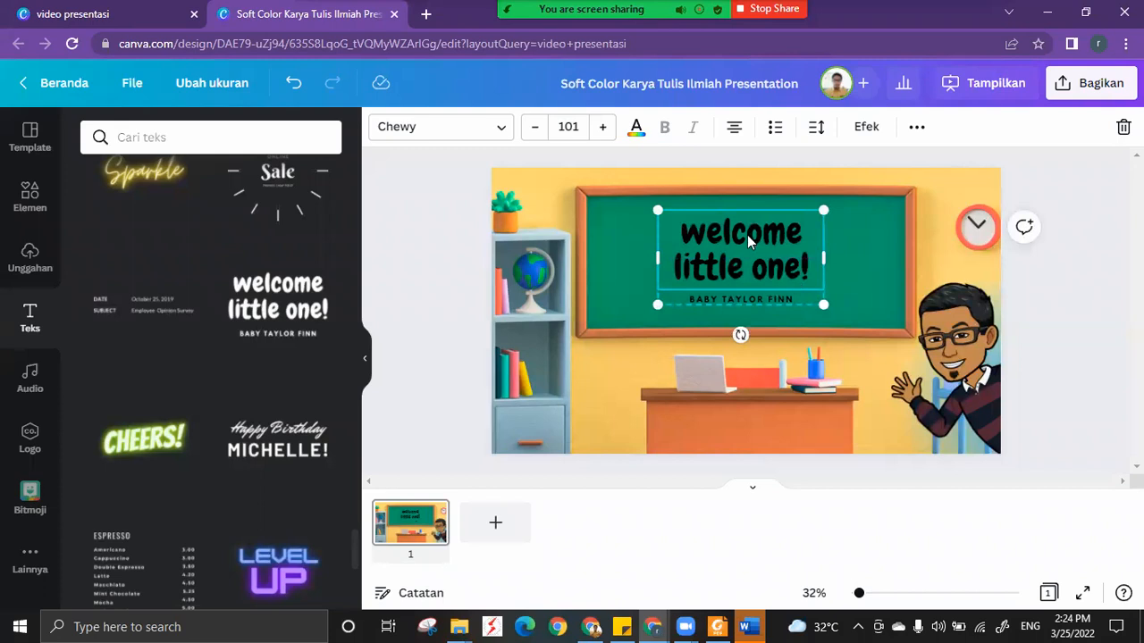
Ungroup the welcome text and select its small subheading on its own.
left_click(917, 129)
left_click(672, 172)
left_click(767, 299)
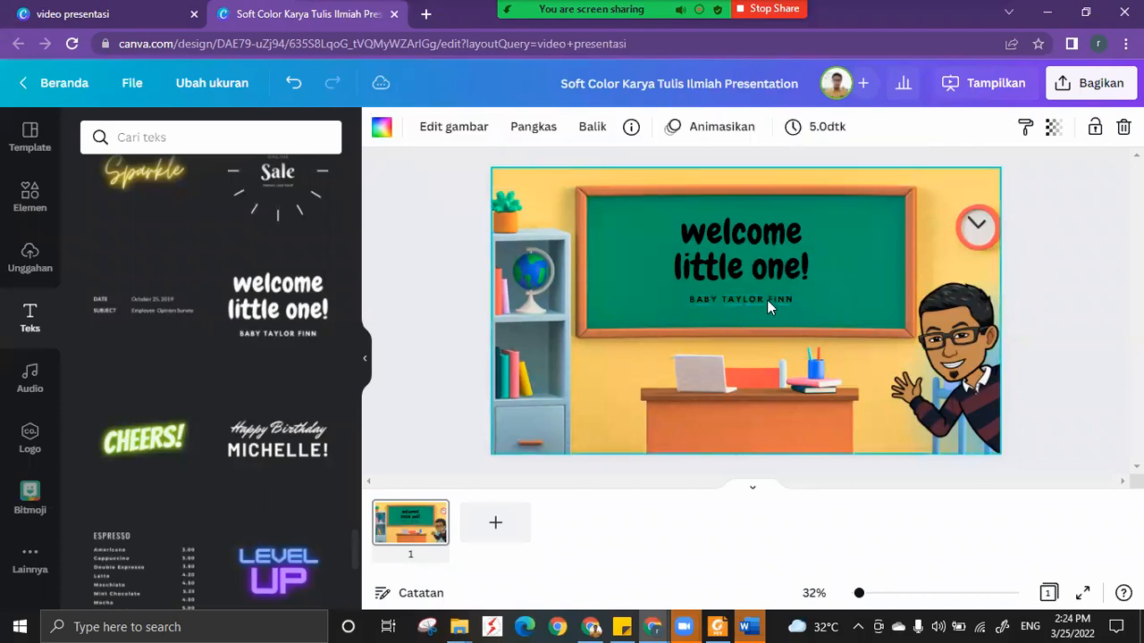
left_click(767, 300)
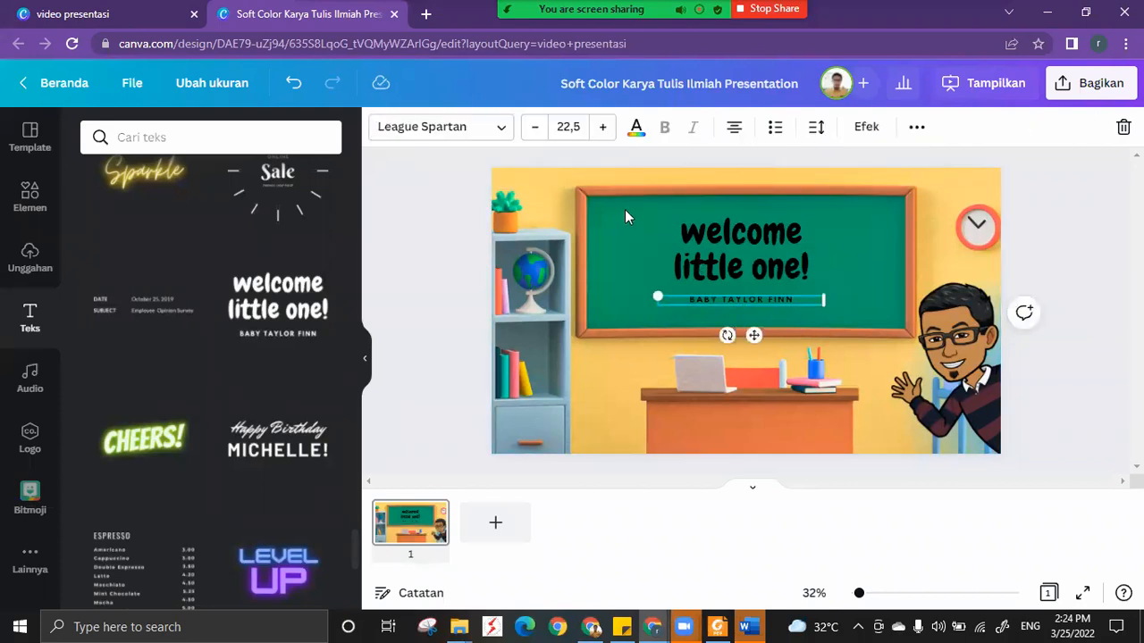
Group the "welcome little one!" heading with the small subheading below it.
left_click(694, 230)
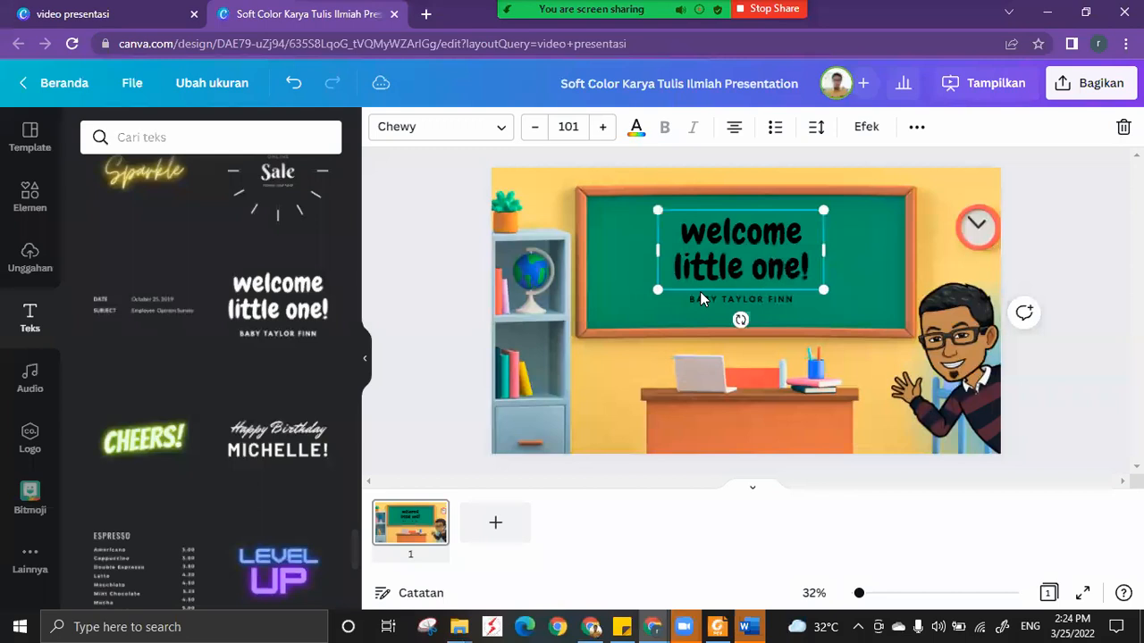
left_click(703, 303, "shift")
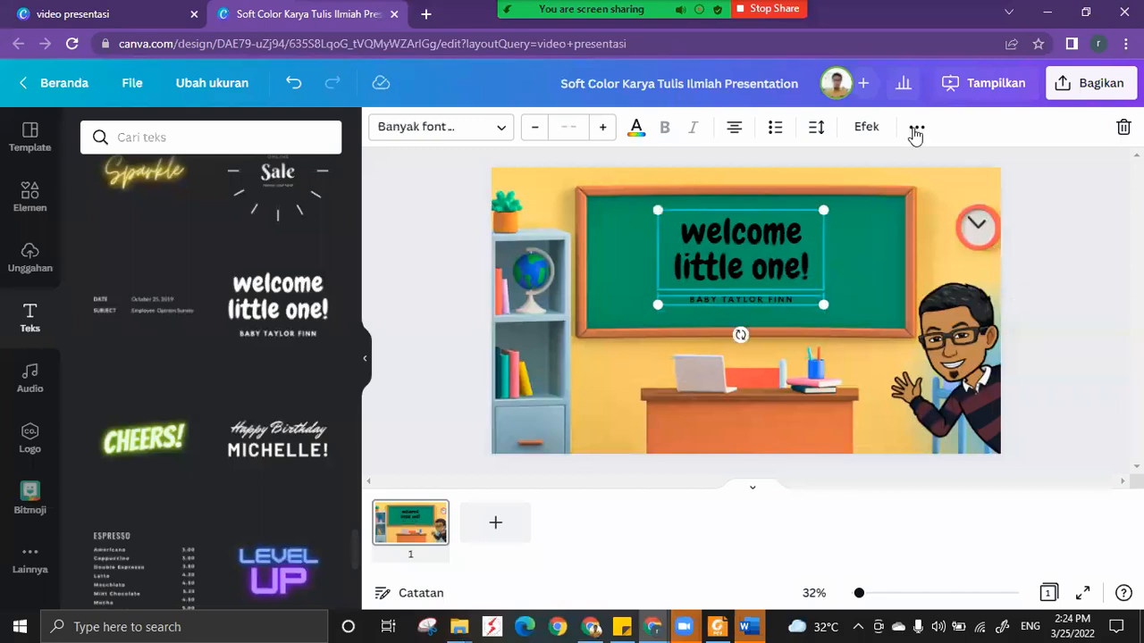
left_click(916, 129)
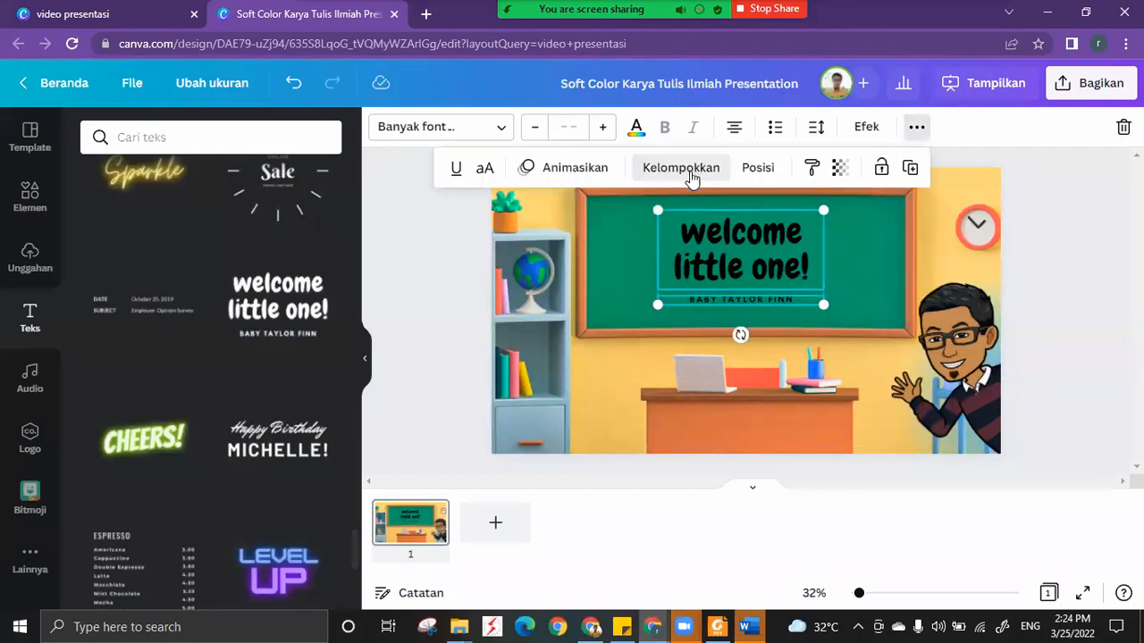
left_click(686, 170)
Ungroup the welcome text and delete the small subheading under "welcome little one!".
left_click(795, 270)
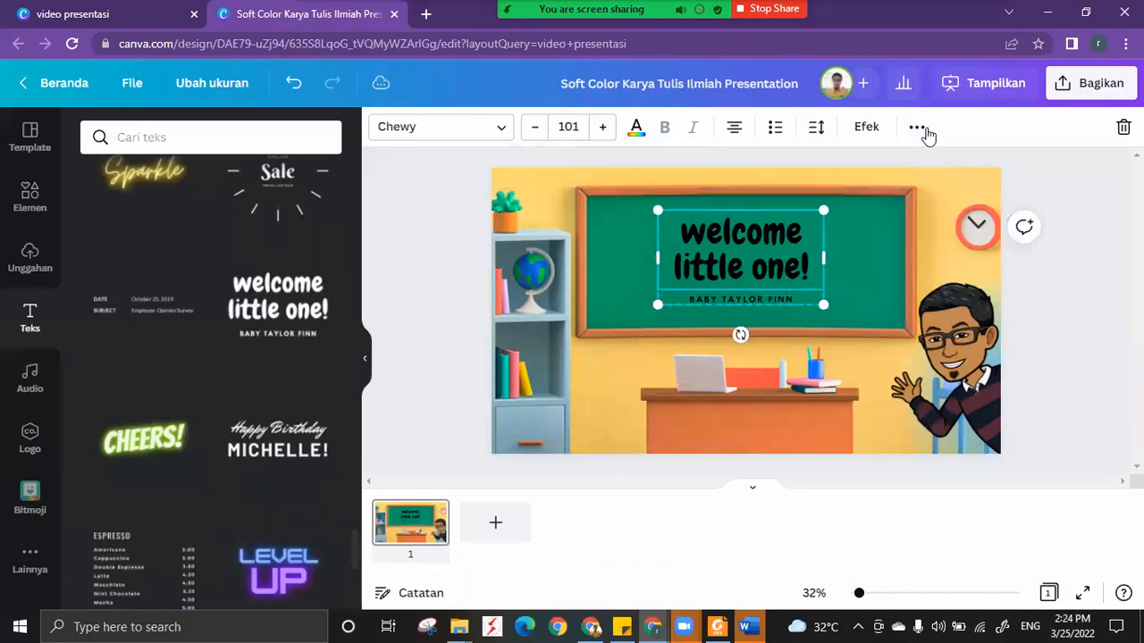
left_click(916, 127)
left_click(632, 260)
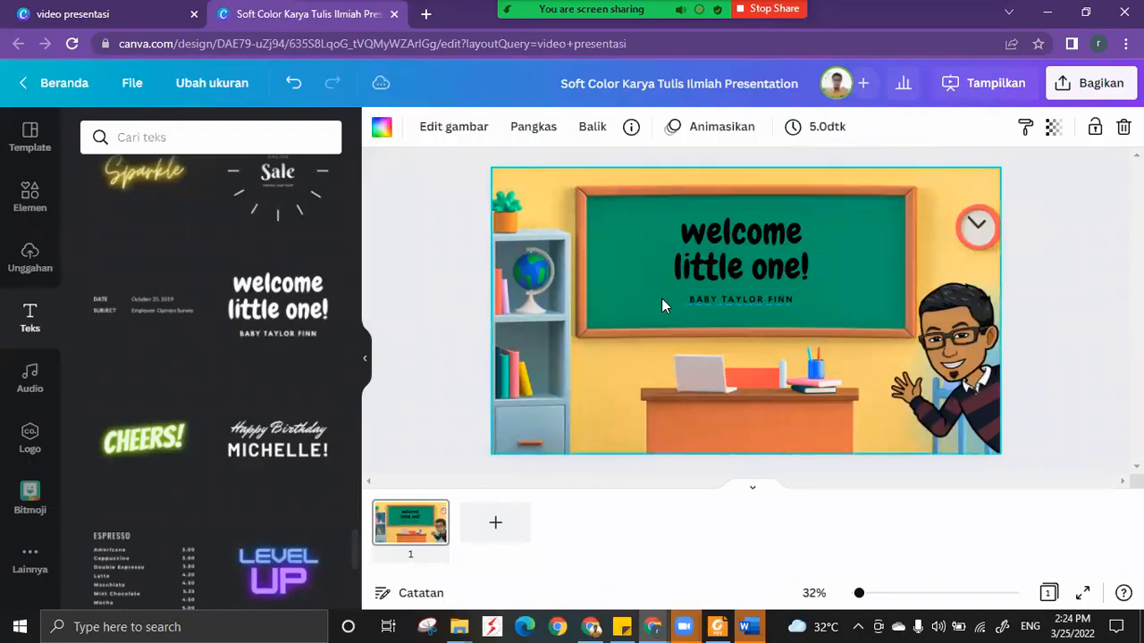
left_click(690, 304)
key("Delete")
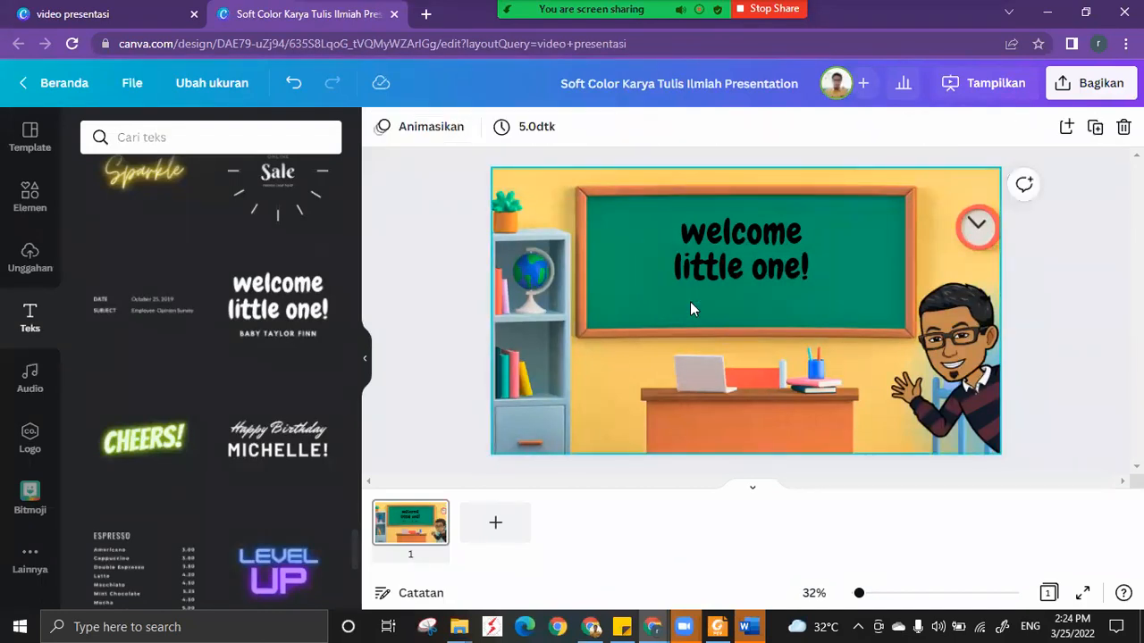
left_click(528, 200)
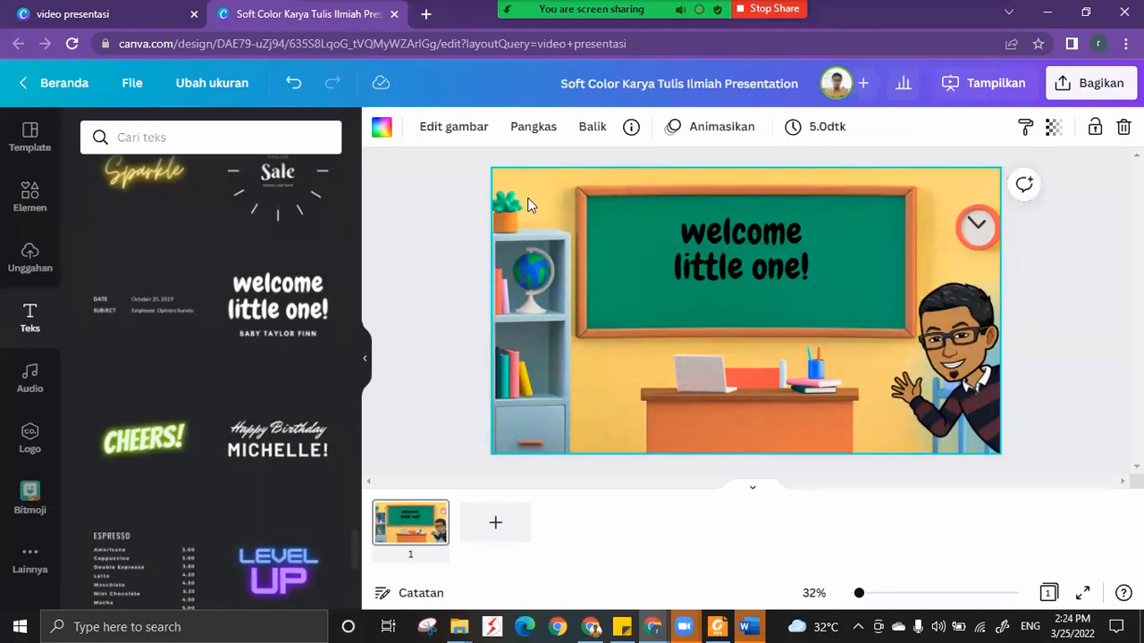
left_click(450, 213)
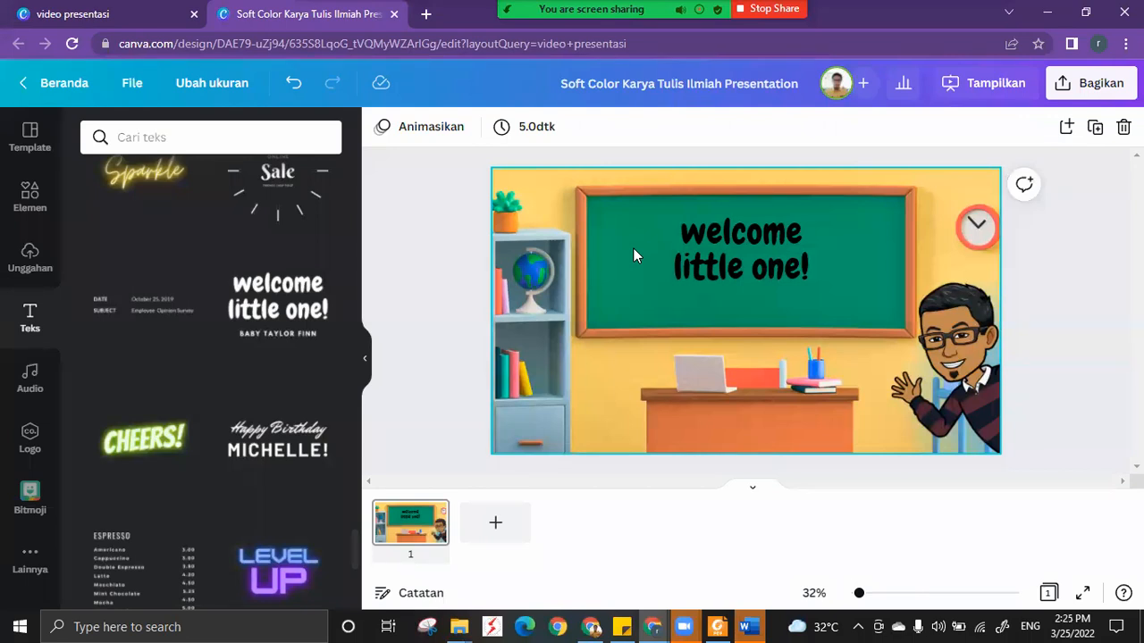
double_click(542, 203)
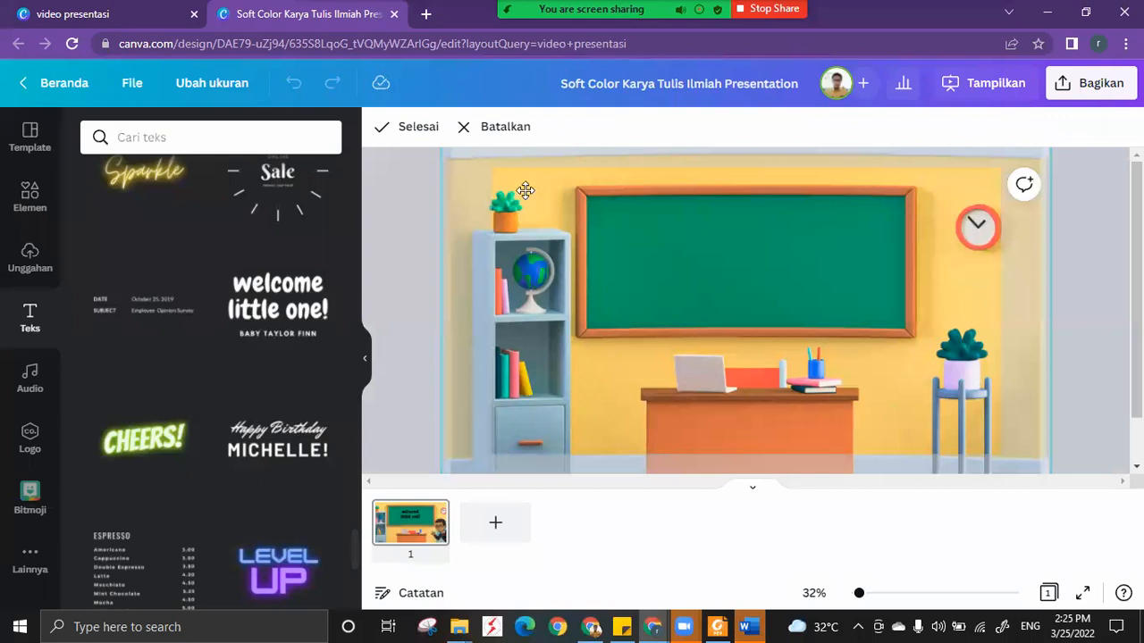
left_click(414, 130)
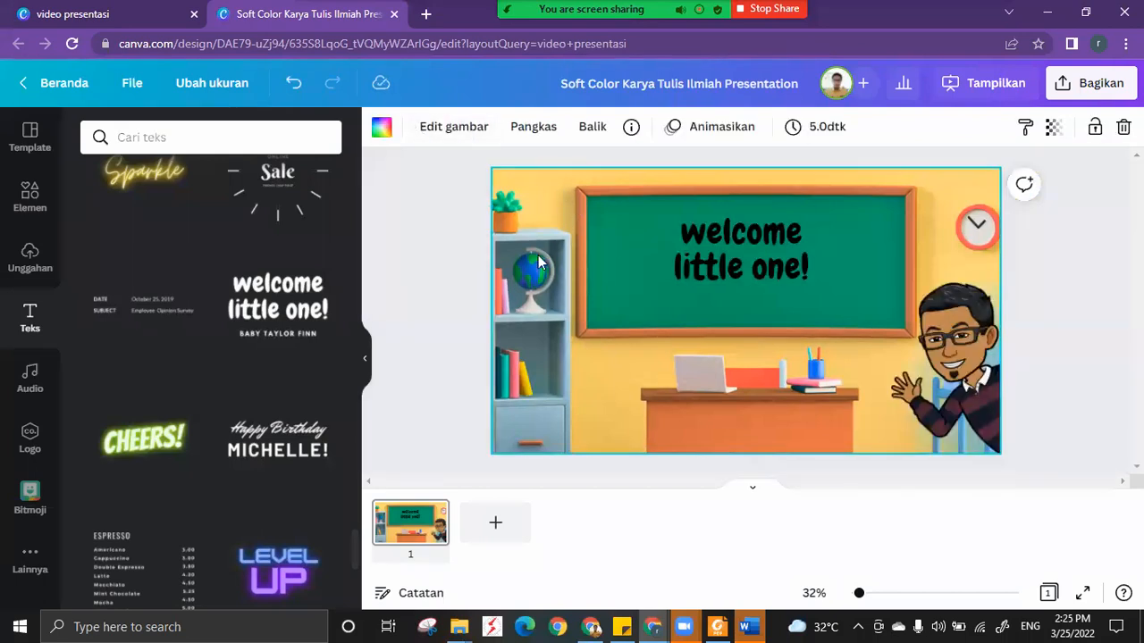
Lock the classroom background image and test the lock by trying to select and move it.
left_click(1095, 130)
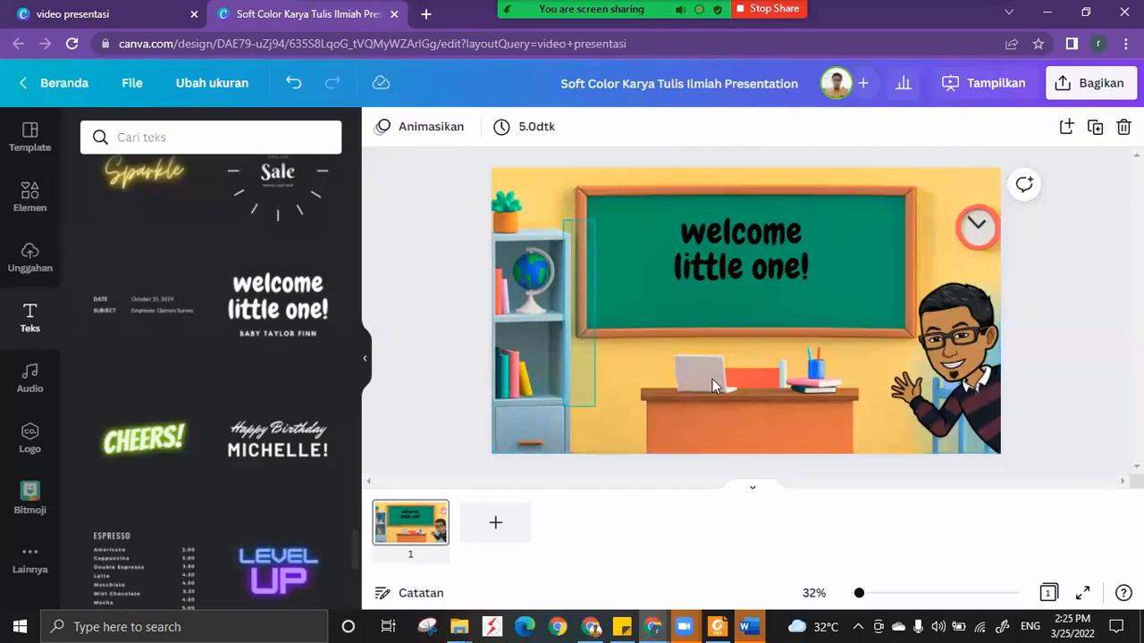
left_click(554, 304)
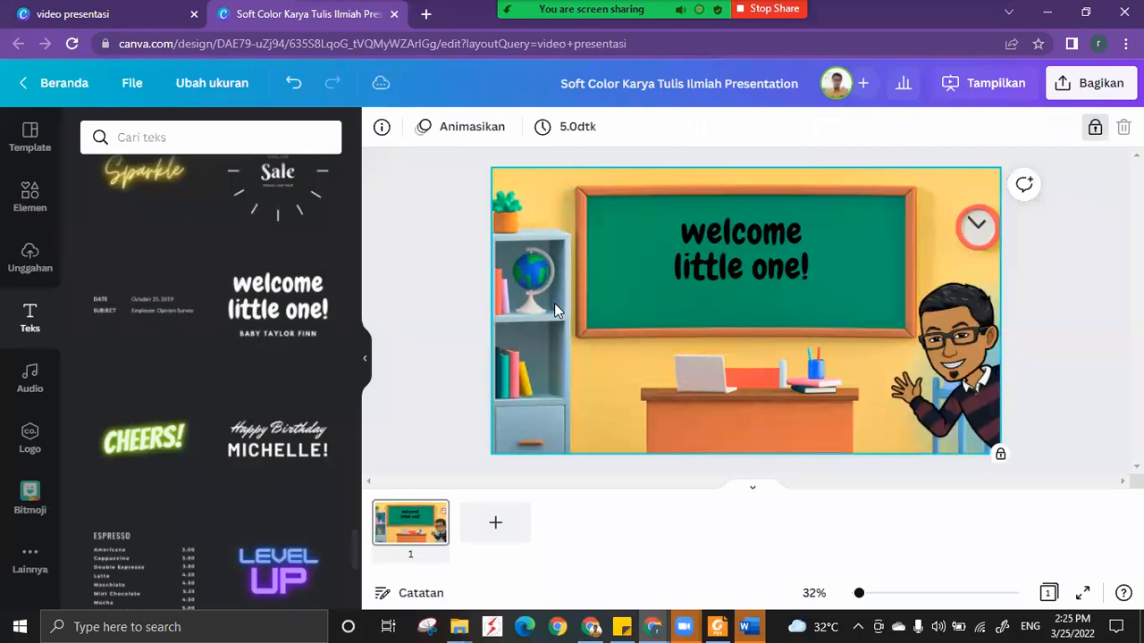
left_click(596, 366)
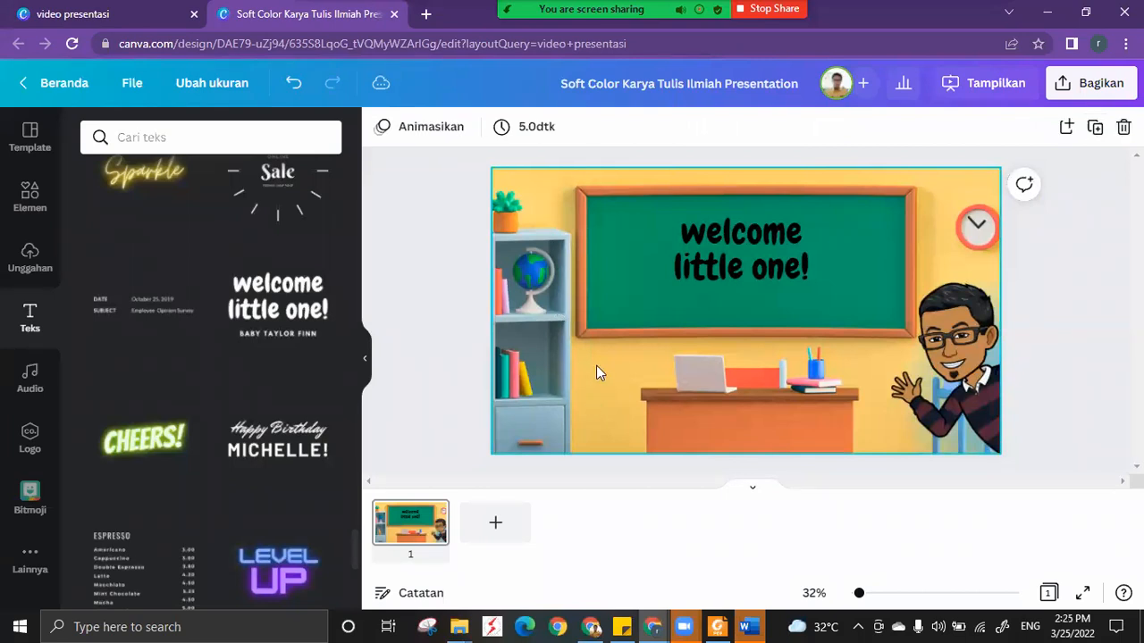
left_click(1097, 135)
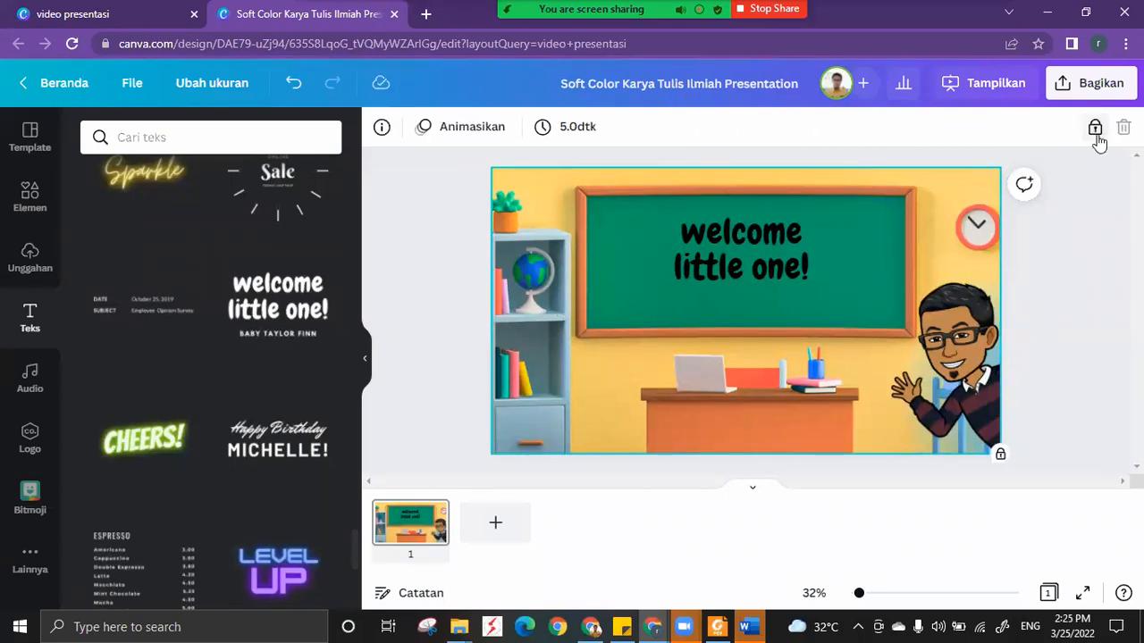
Lock only the Bitmoji avatar's position and test whether its crop can still be edited.
left_click(980, 379)
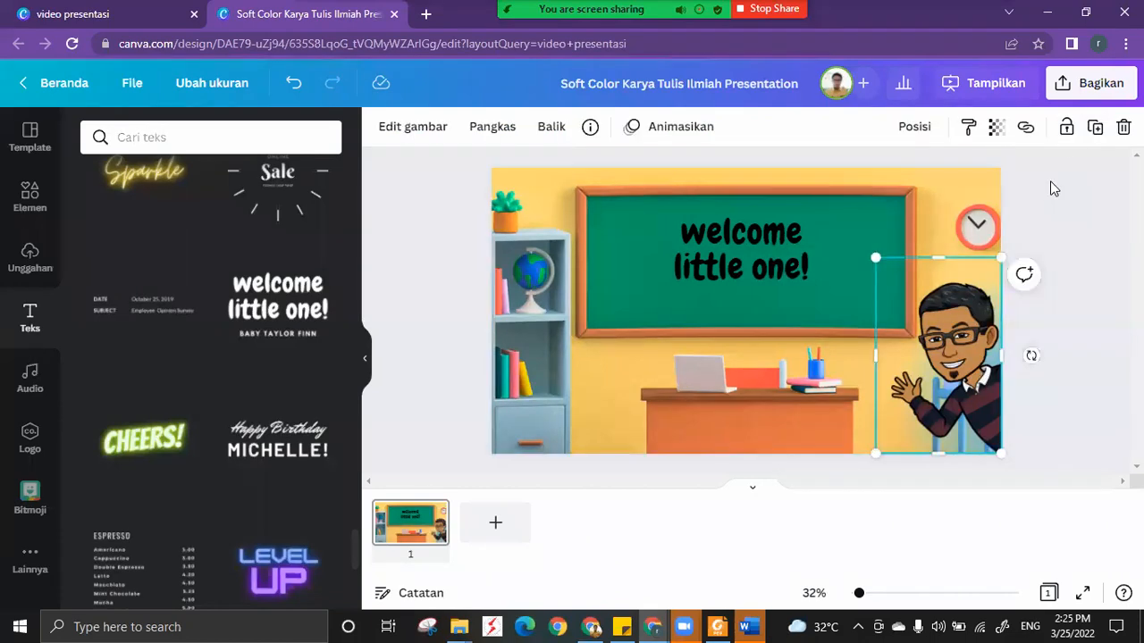
left_click(1075, 133)
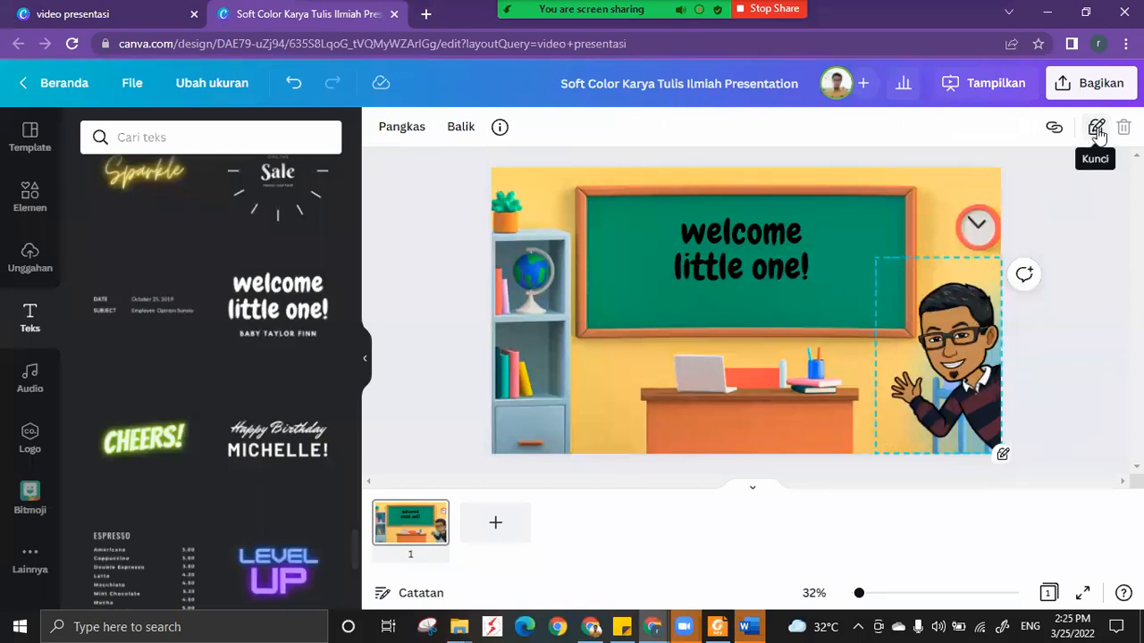
left_click(953, 335)
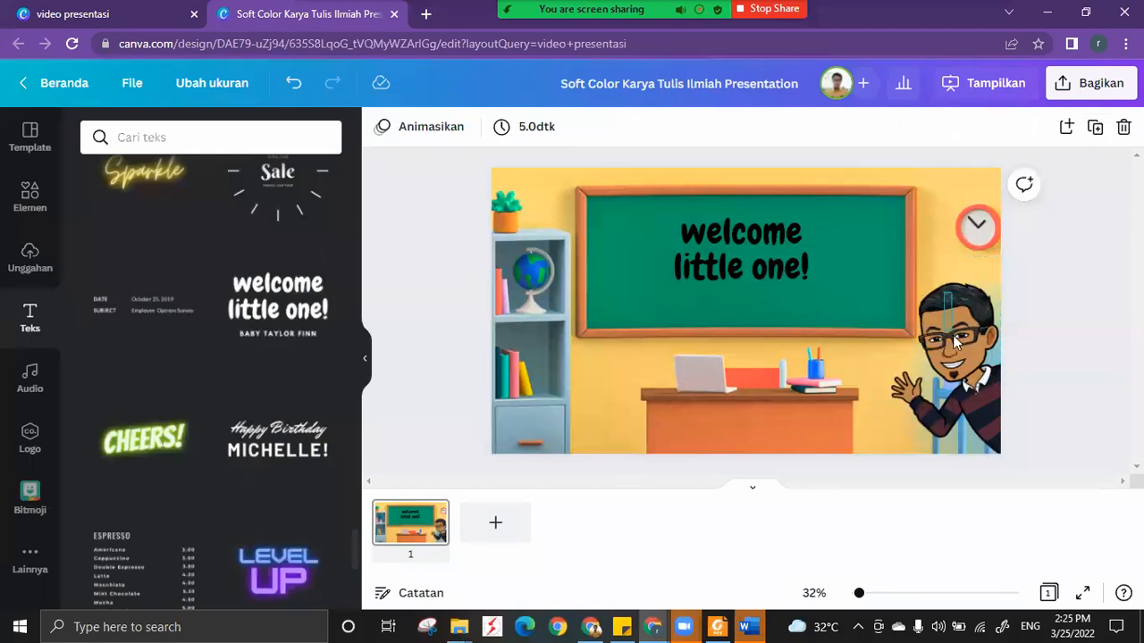
double_click(952, 335)
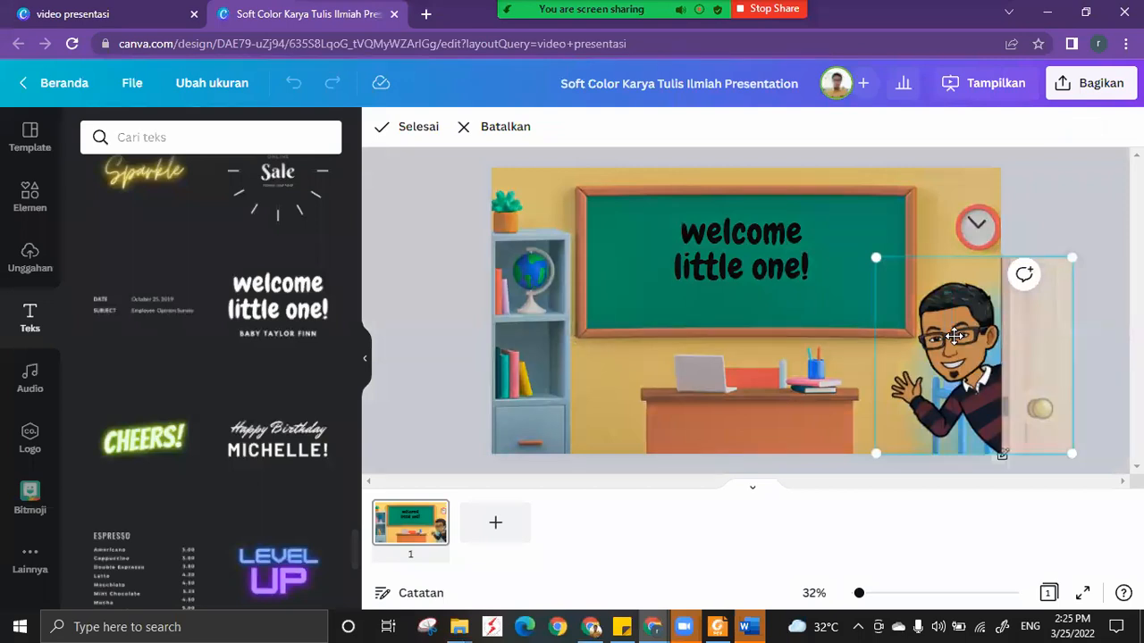
double_click(947, 345)
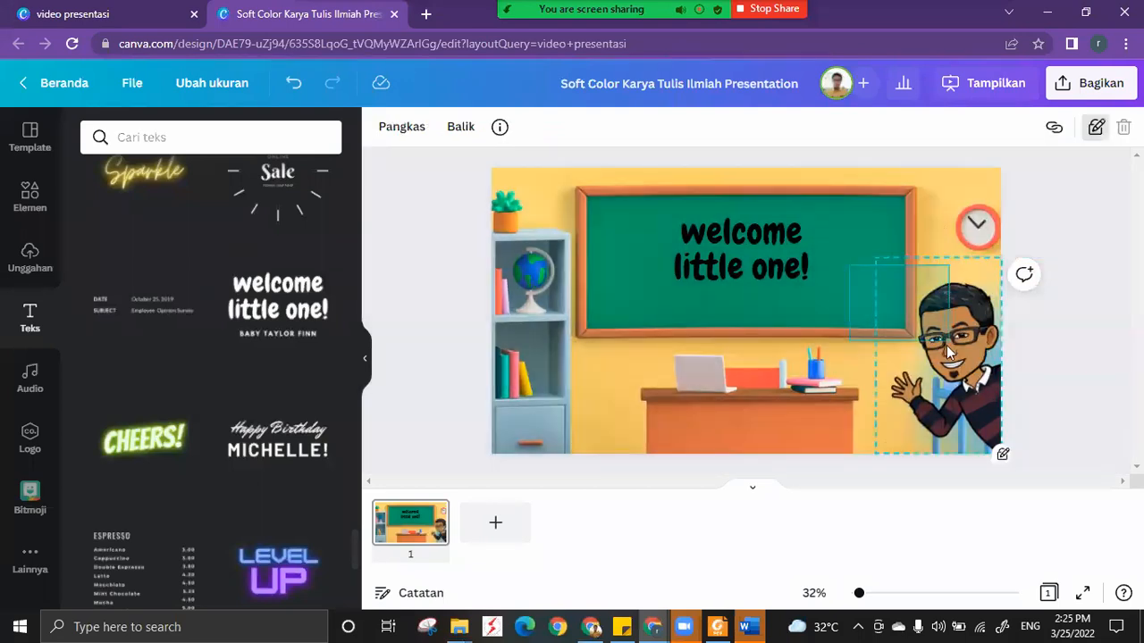
left_click(947, 345)
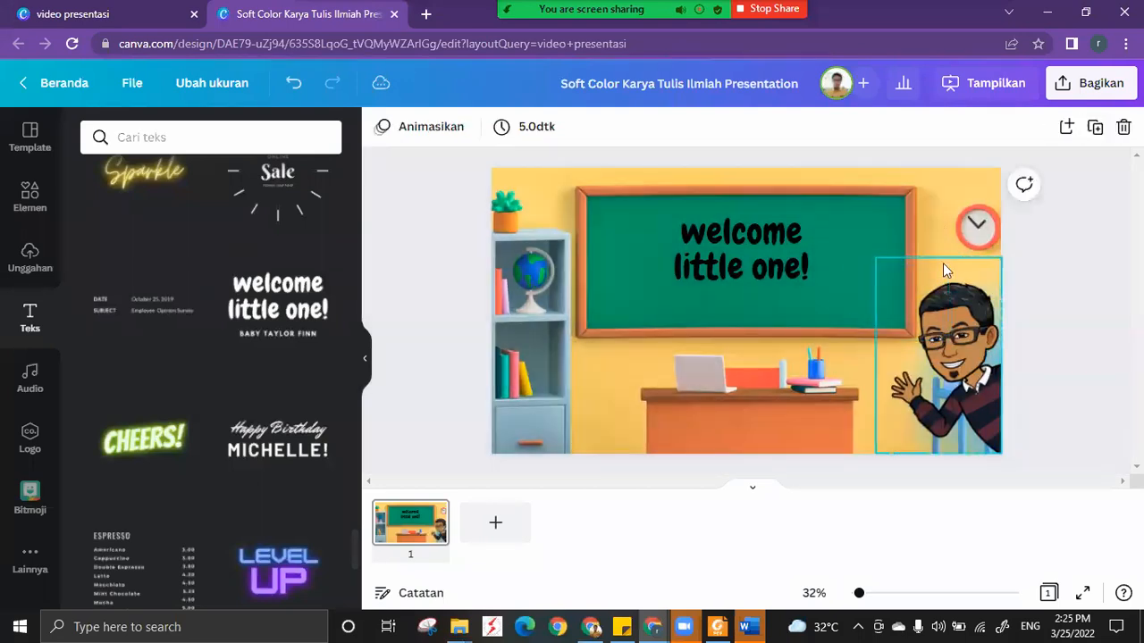
Recheck the position-locked avatar's crop editing and switch the avatar to a full lock.
left_click(1098, 141)
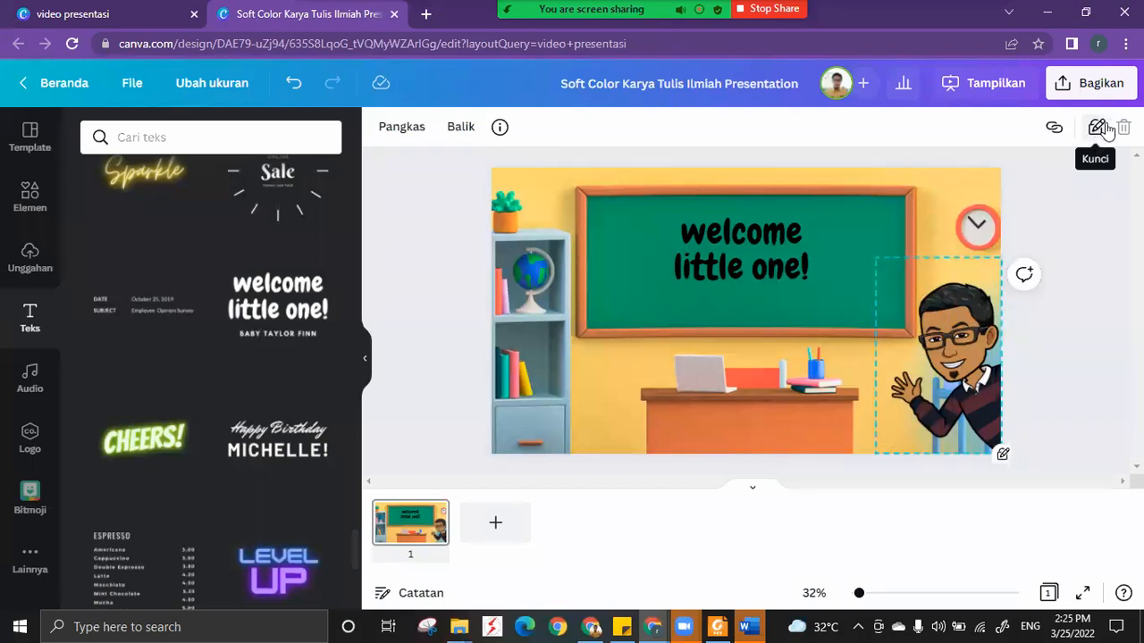
double_click(961, 357)
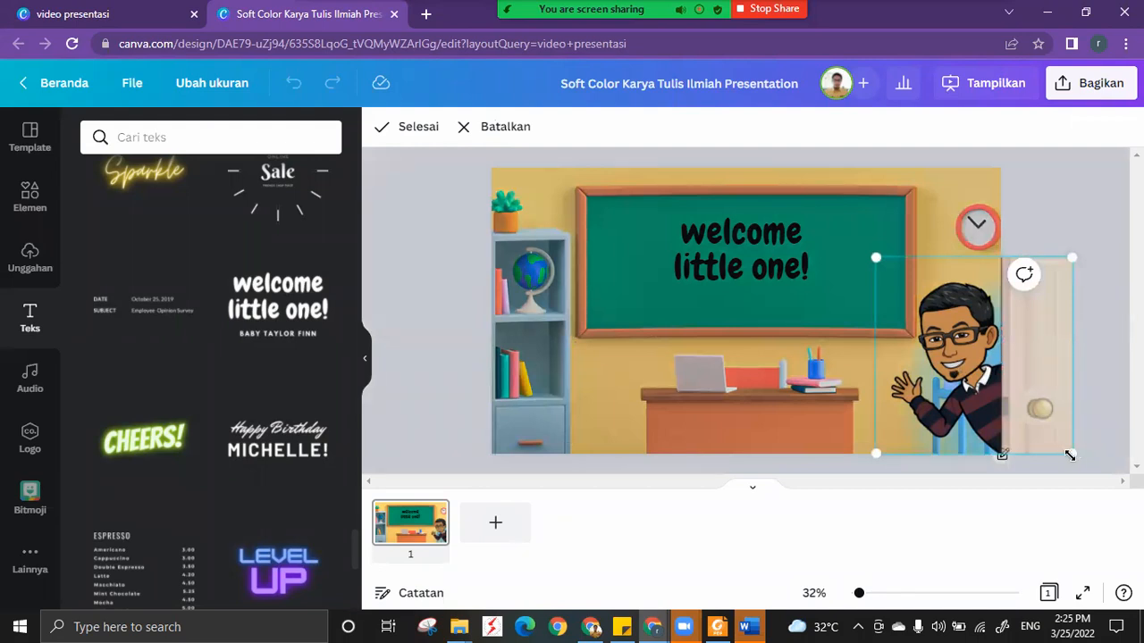
left_click(941, 231)
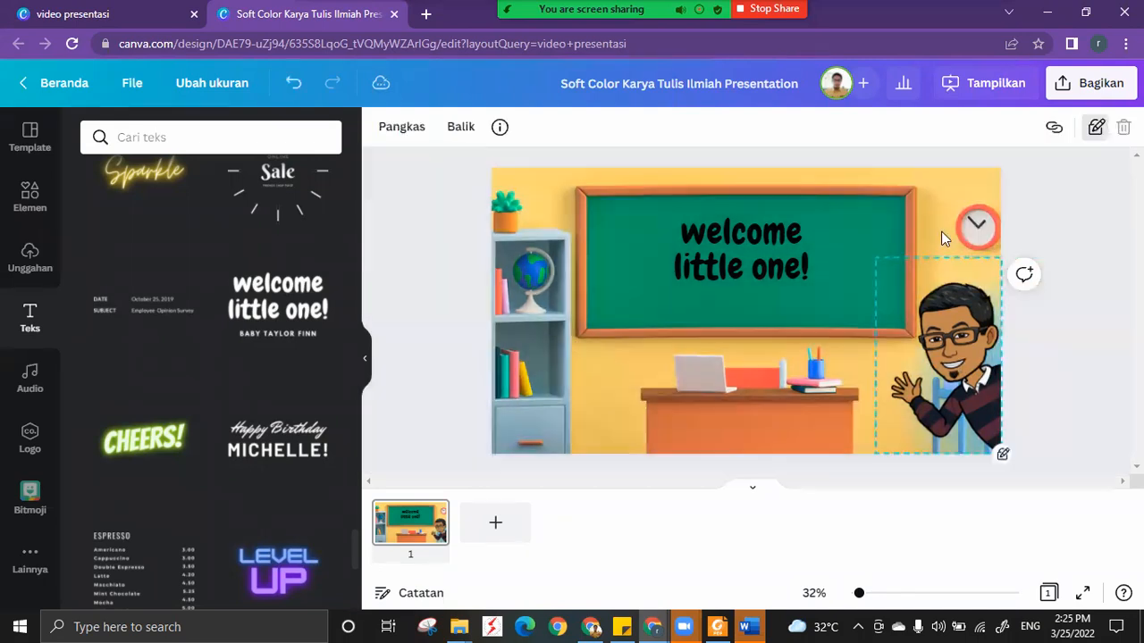
left_click(1096, 128)
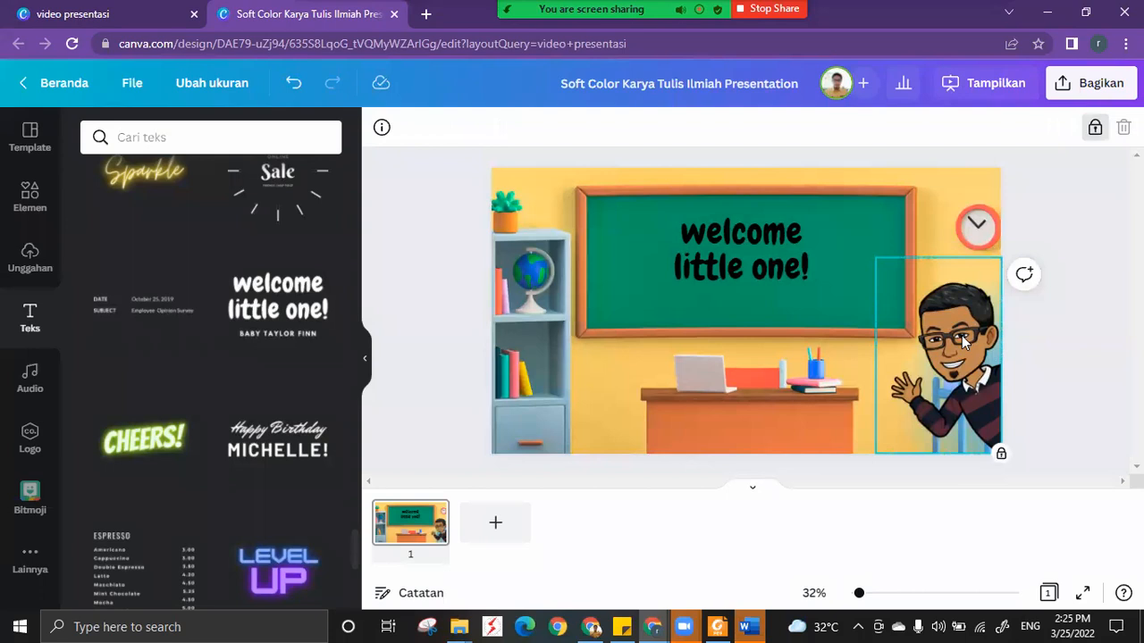
left_click(903, 245)
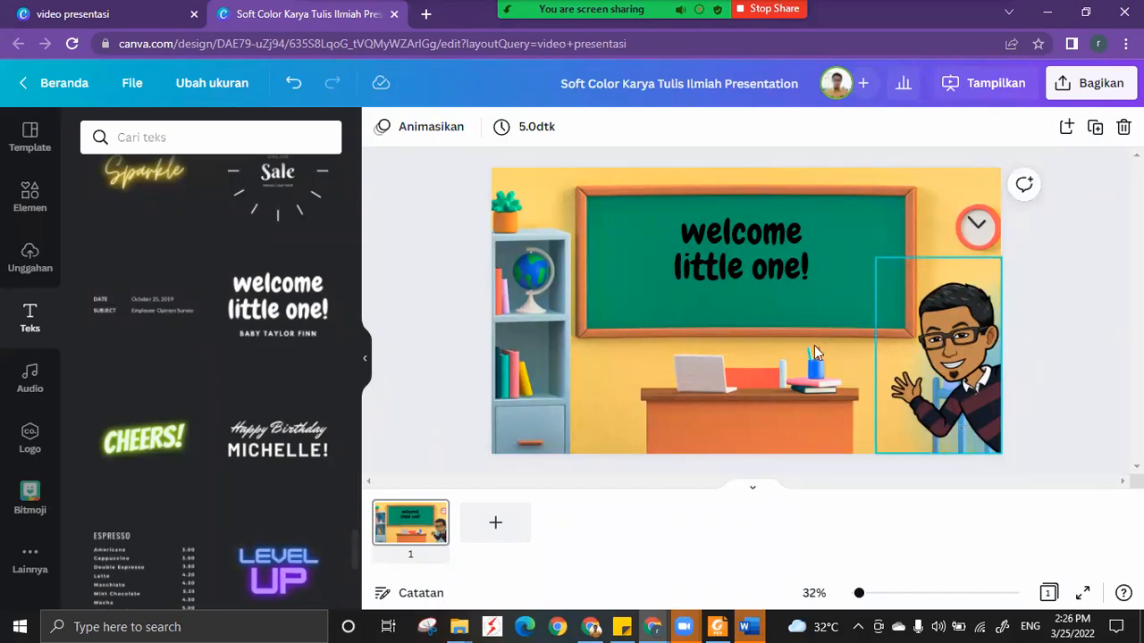
Replace the chalkboard's welcome text with "Selamat Datang" and widen its text box so it fits on one line.
left_click(745, 236)
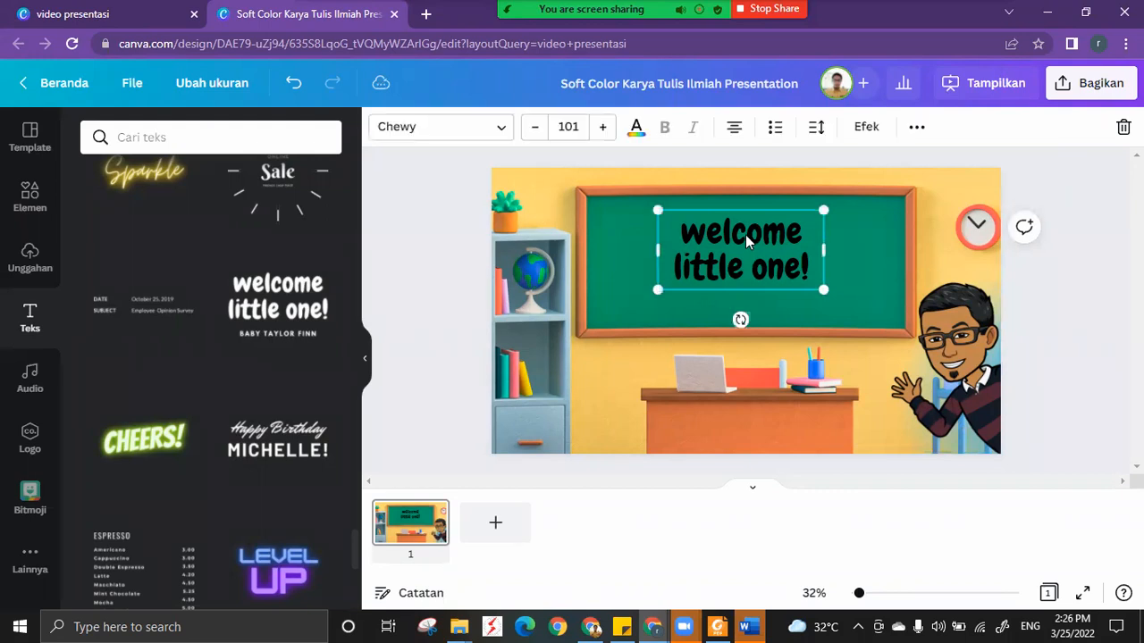
double_click(746, 234)
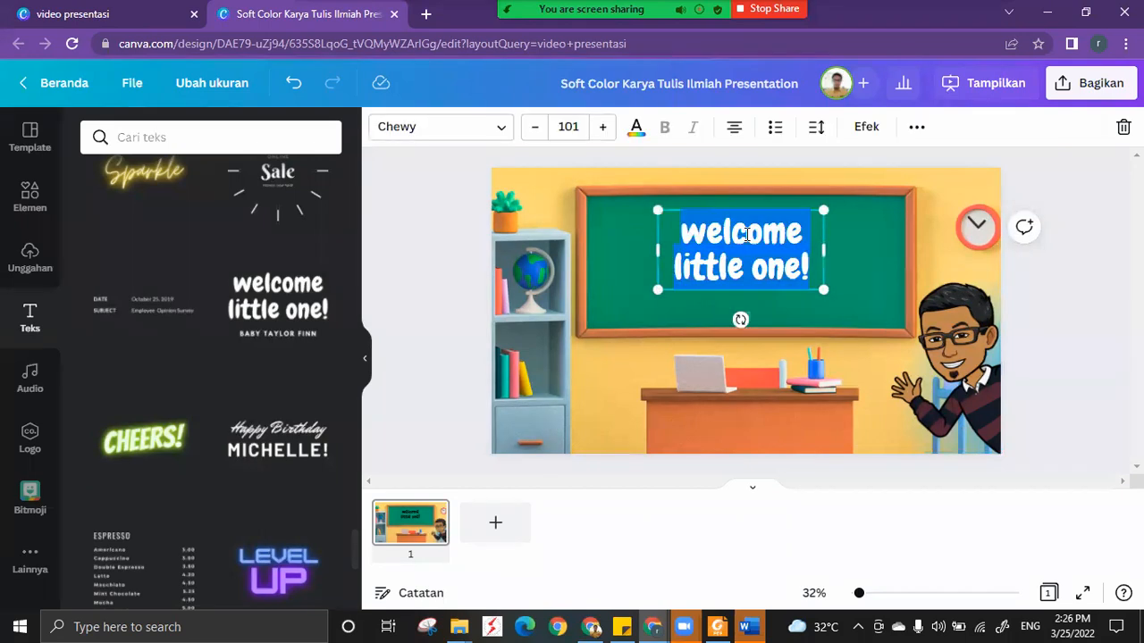
type("Selama")
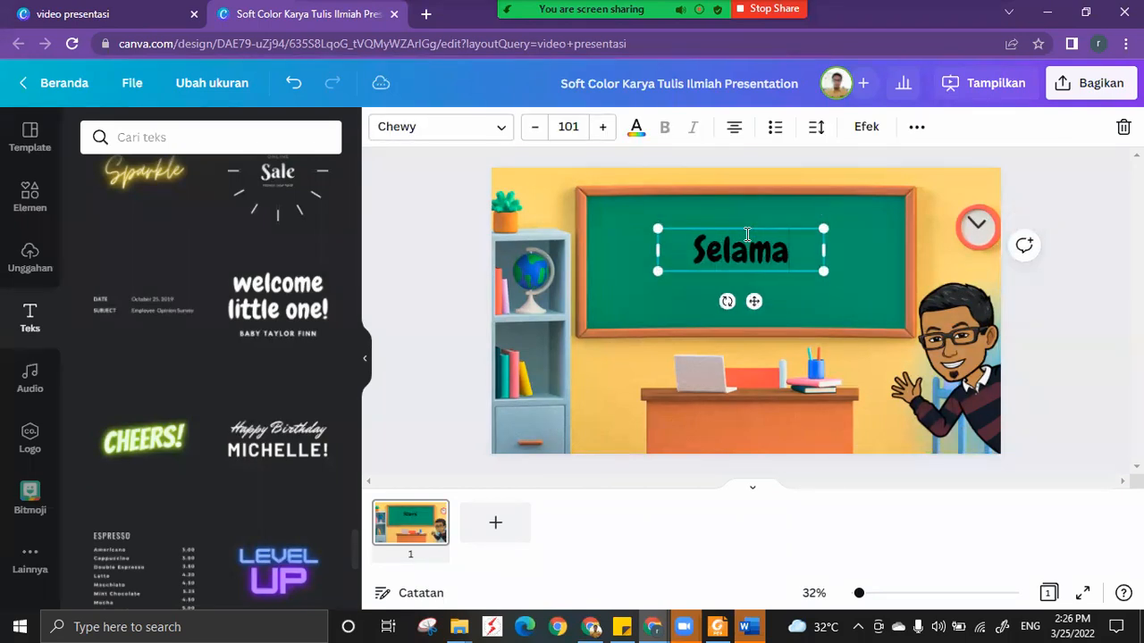
type("t Datang di")
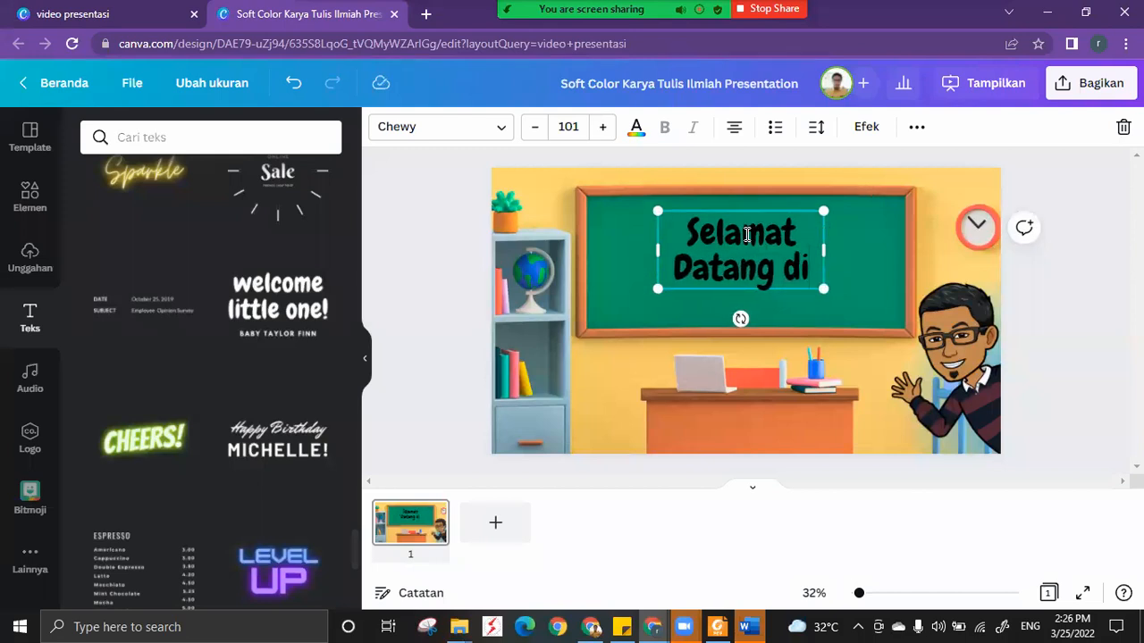
key("BackSpace")
key("BackSpace")
key("BackSpace")
key("BackSpace")
left_click_drag(823, 251, 889, 253)
type("g")
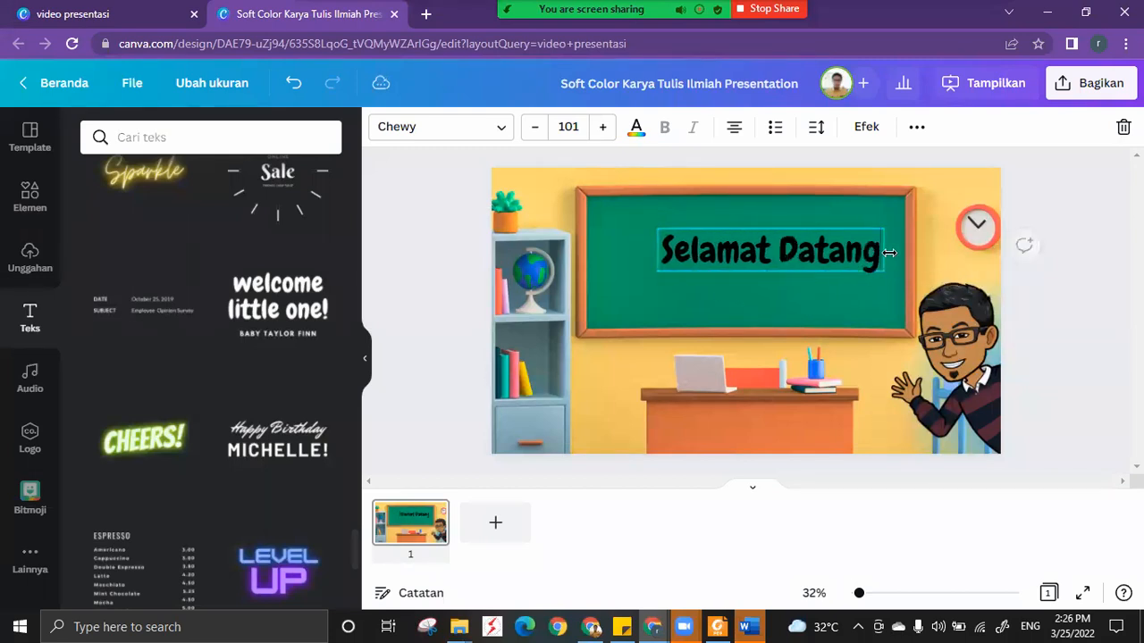
Shrink the "Selamat Datang" text to size 64,1 and centre it near the chalkboard's upper edge.
left_click_drag(767, 300, 760, 266)
left_click_drag(815, 227, 778, 212)
left_click_drag(715, 252, 756, 264)
Change the colour of the "Selamat Datang" text to white from the standard colours.
left_click(634, 127)
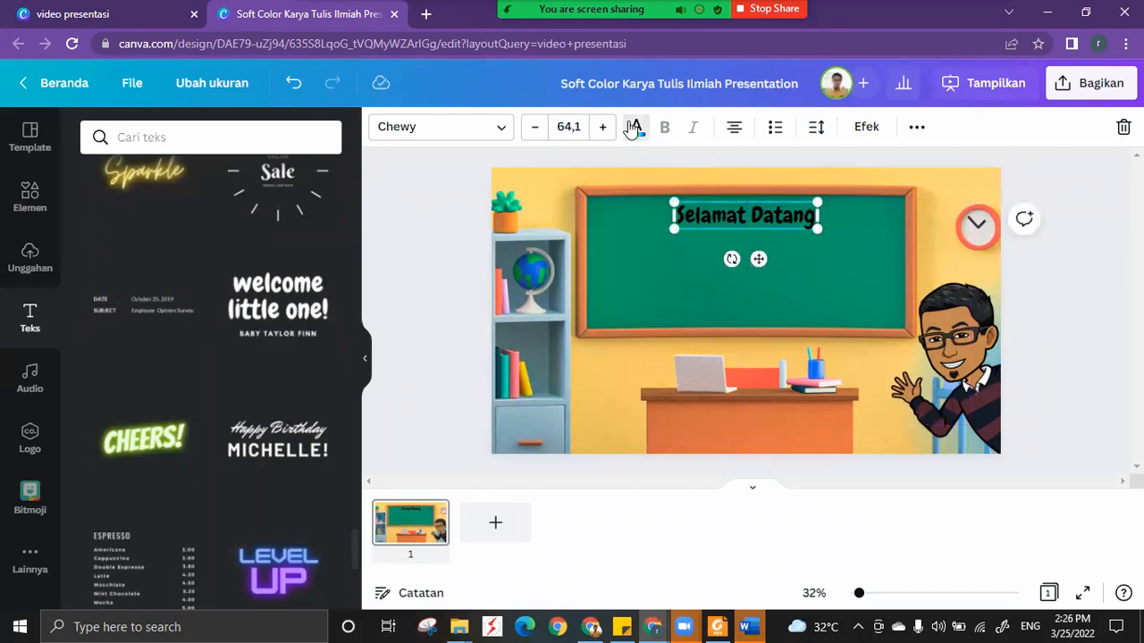
scroll(295, 440, "down", 3)
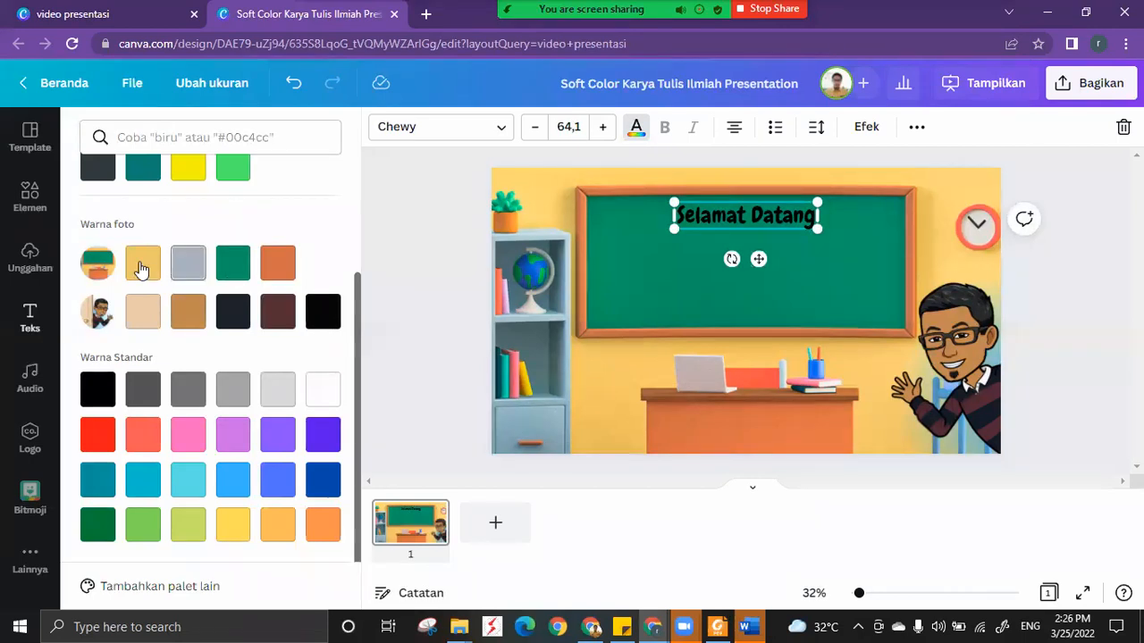
left_click(315, 404)
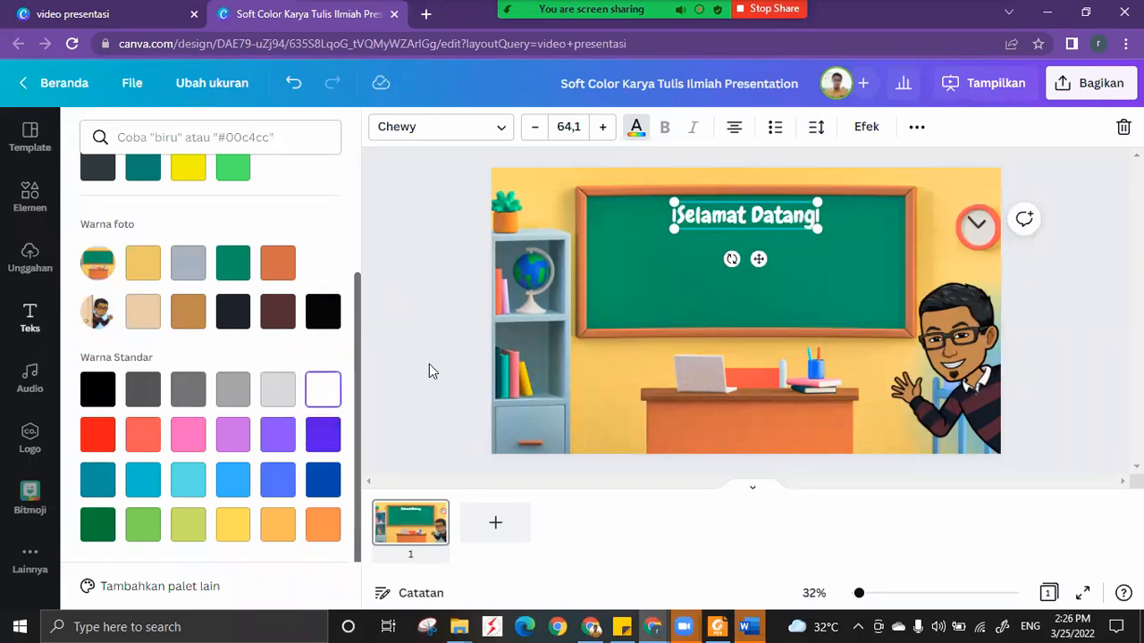
left_click(716, 292)
Duplicate the "Selamat Datang" text directly below the original and change the copy's wording to "Di Pembelajaran IPA".
left_click(767, 223)
left_click_drag(766, 225, 757, 243)
double_click(757, 242)
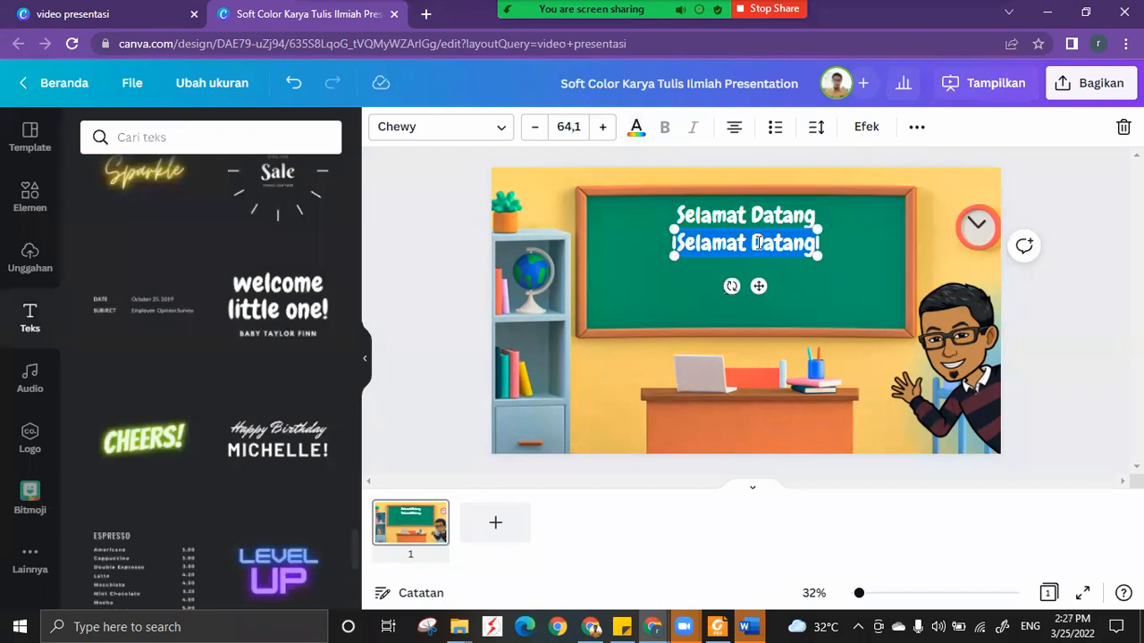
type("Di Pembe")
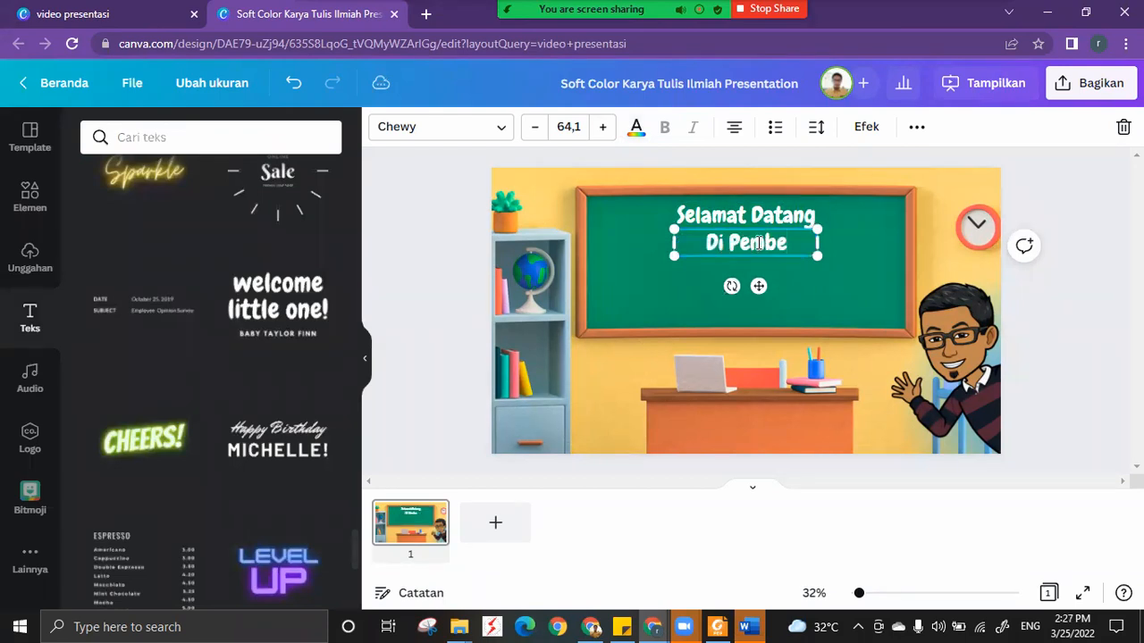
type("lajarn")
key("BackSpace")
type("an")
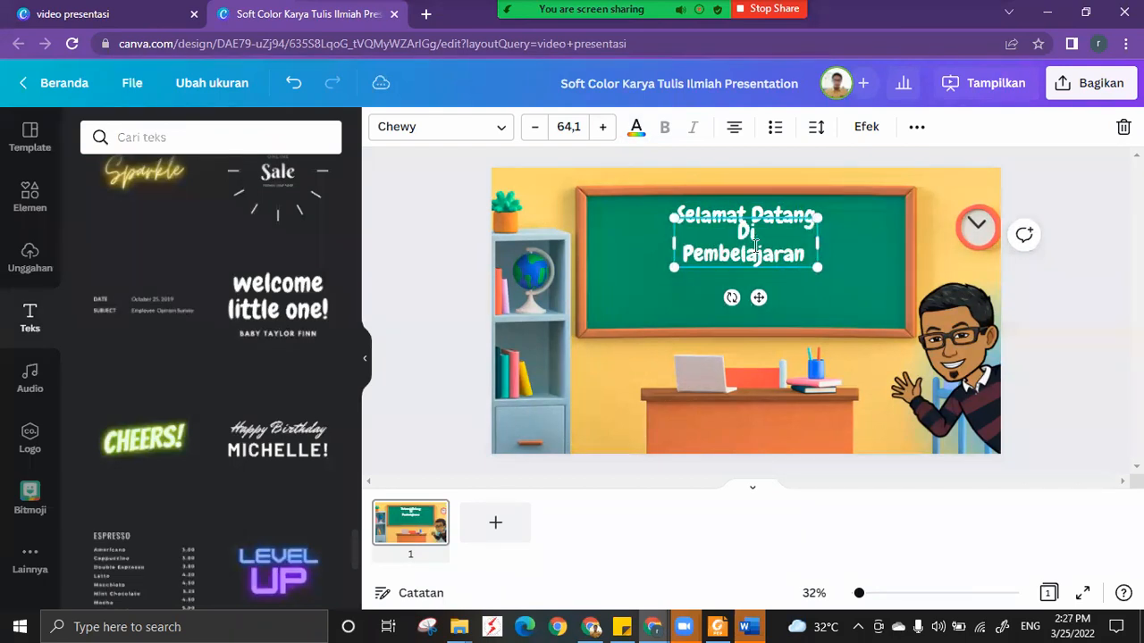
type(" IPA")
Widen the "Di Pembelajaran IPA" text box to fit on one line and centre it under "Selamat Datang".
left_click(858, 243)
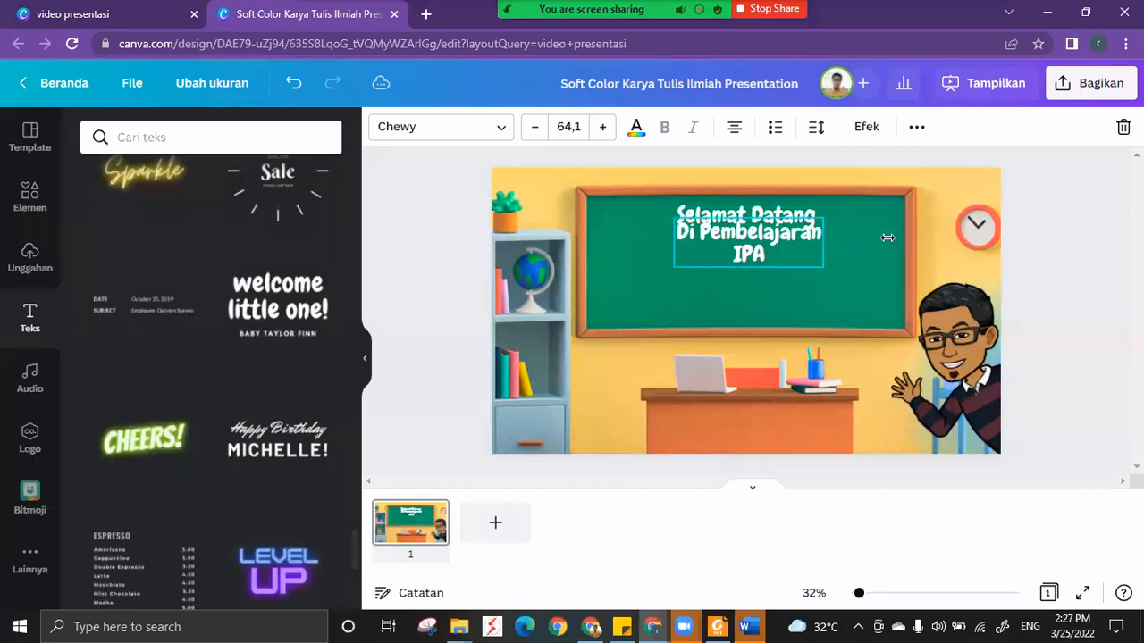
left_click_drag(888, 238, 886, 237)
left_click_drag(793, 284, 759, 281)
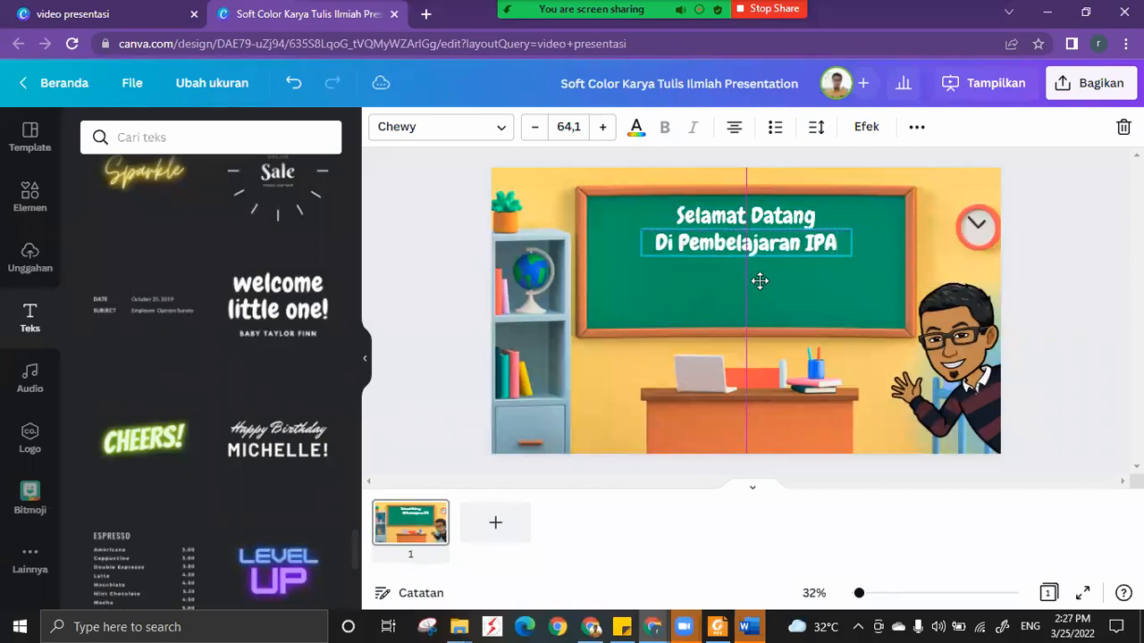
left_click(774, 217)
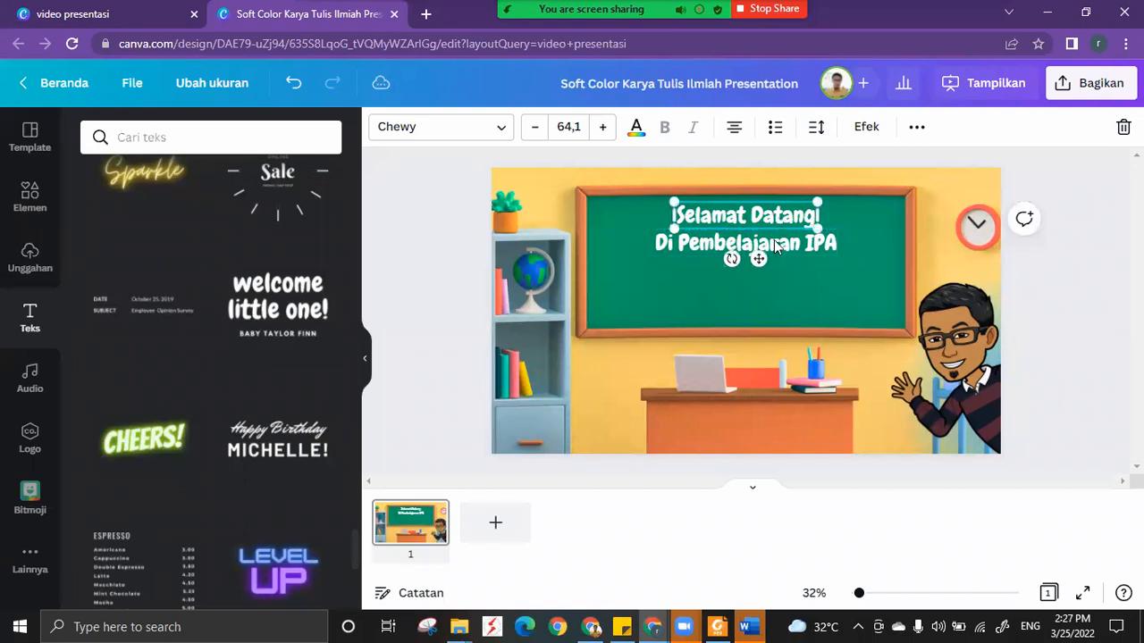
left_click(849, 296)
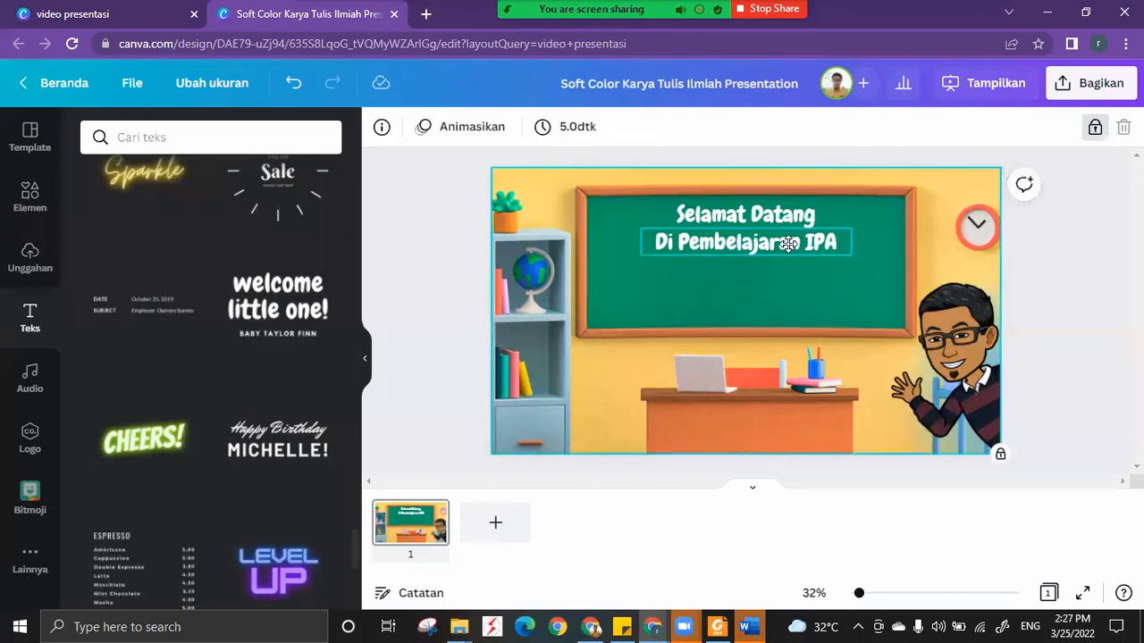
Shift "Di Pembelajaran IPA" right of the first line's start and narrow its text box from the left side.
left_click_drag(802, 243, 841, 244)
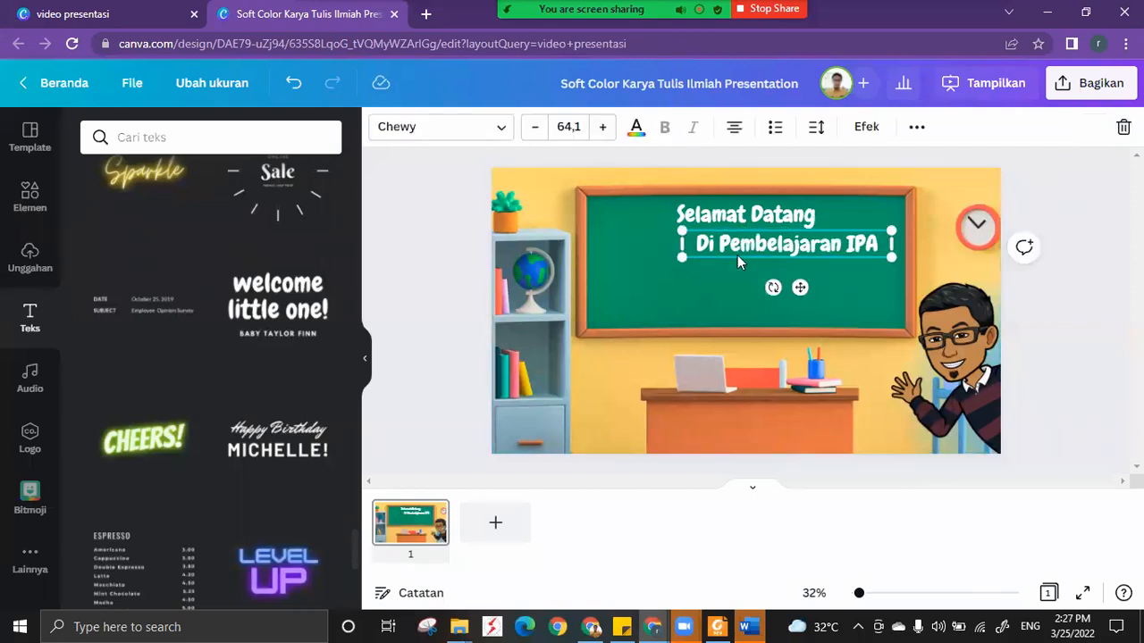
left_click(688, 220)
left_click(696, 234)
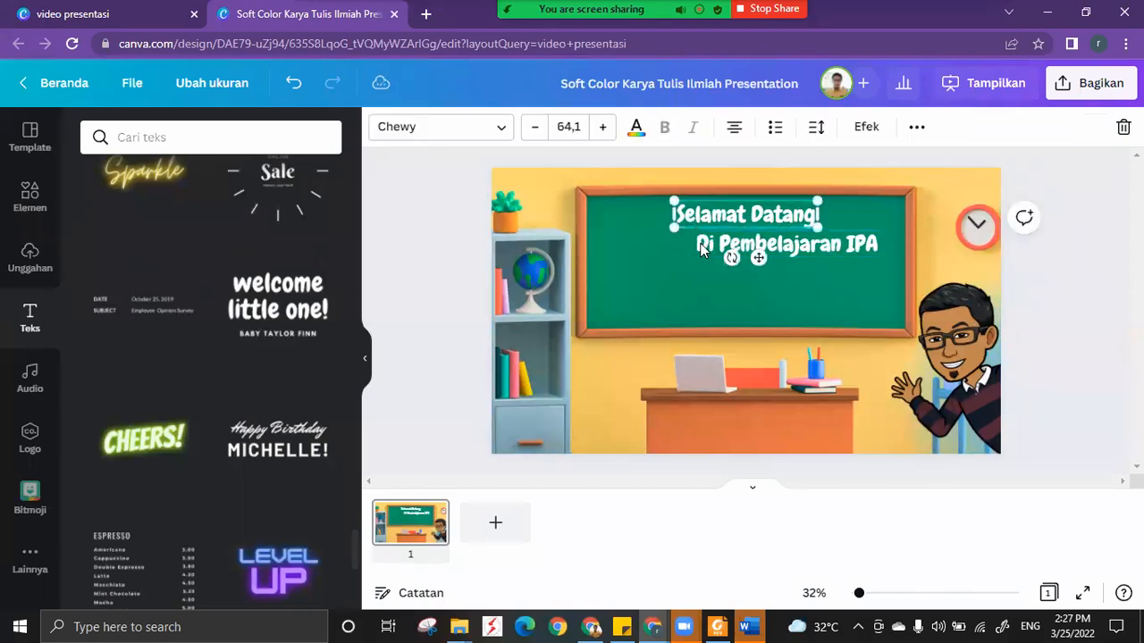
left_click_drag(680, 243, 703, 246)
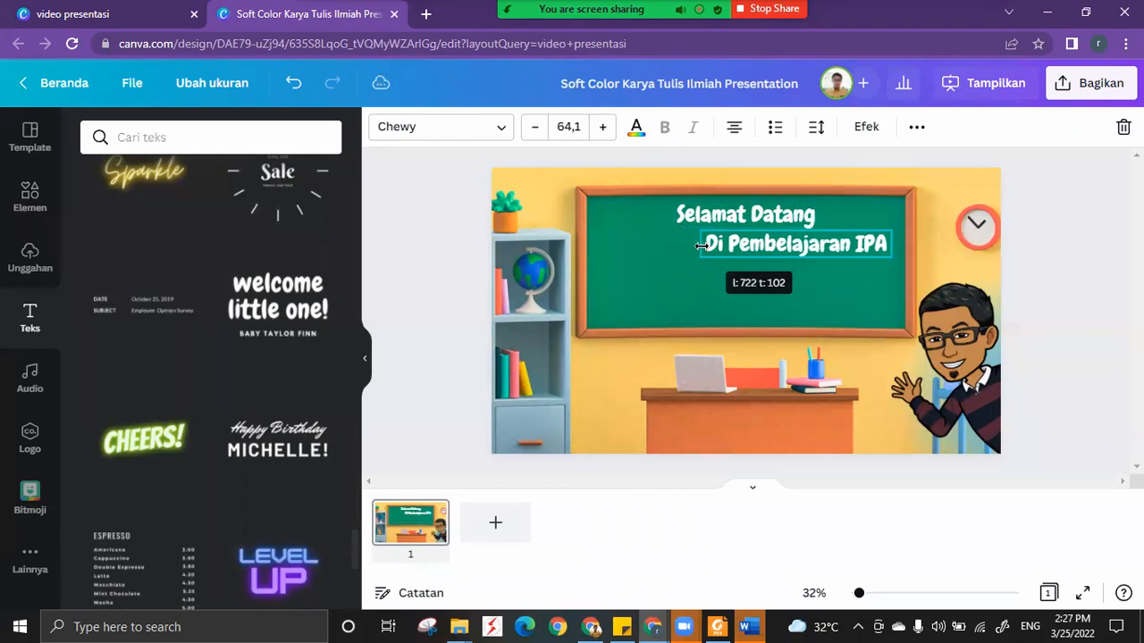
left_click(667, 238)
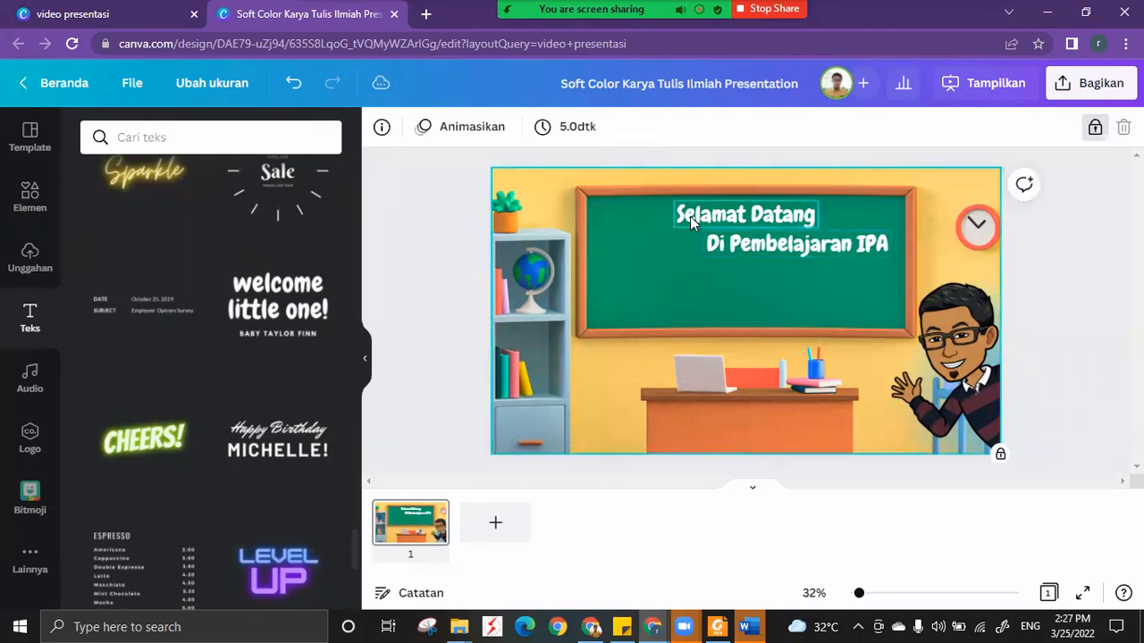
Try selecting both welcome text lines together, clearing the selection between attempts.
left_click(690, 218)
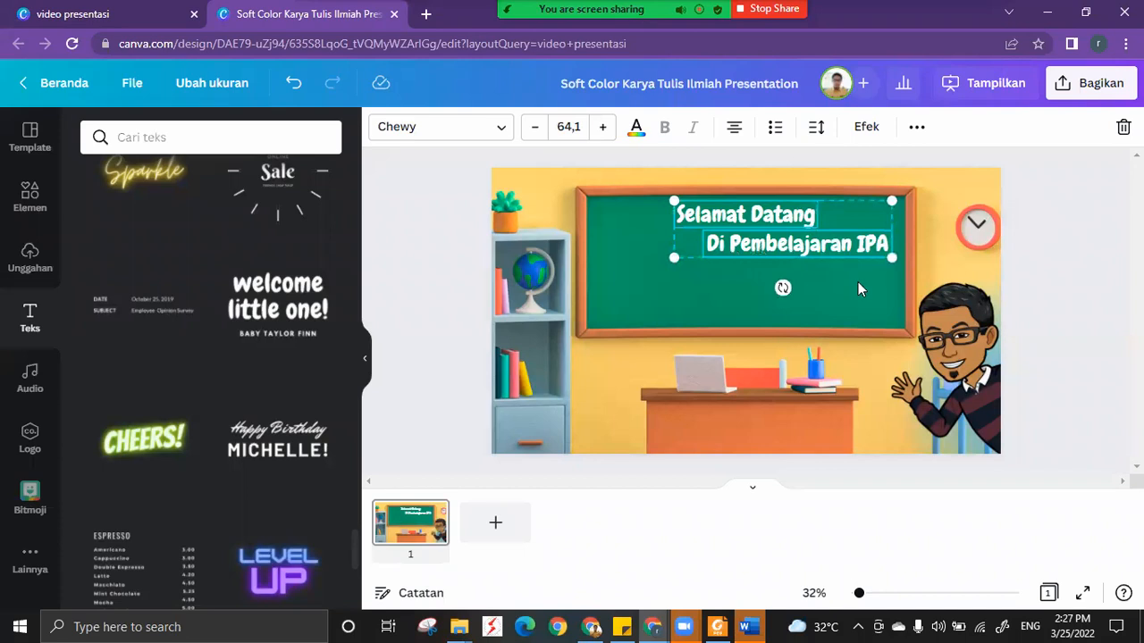
left_click(884, 288)
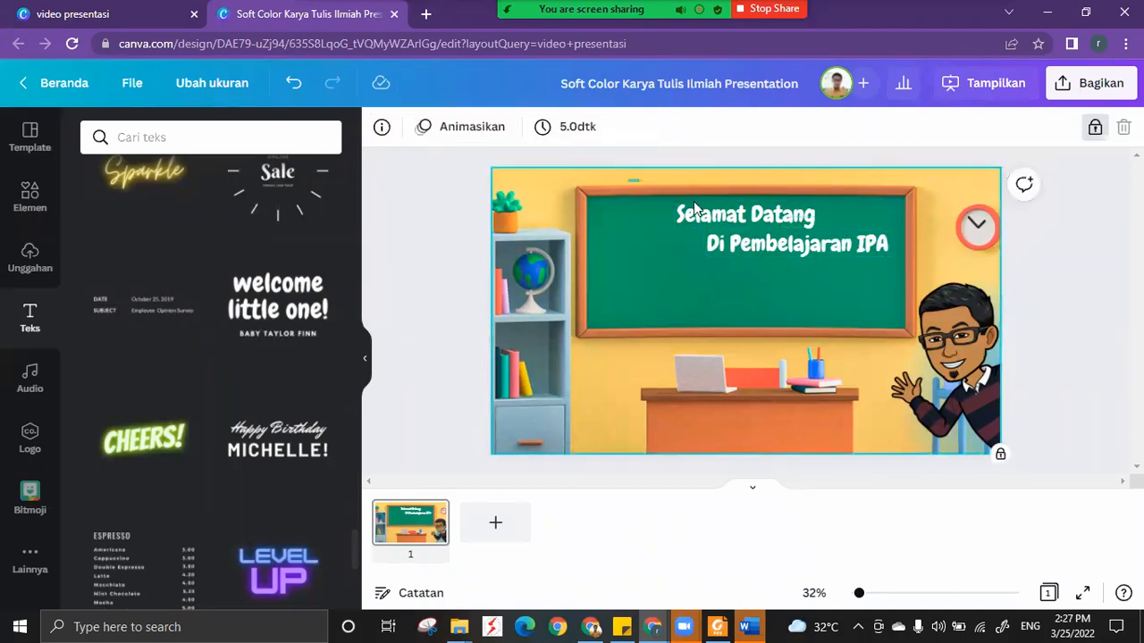
left_click(912, 270)
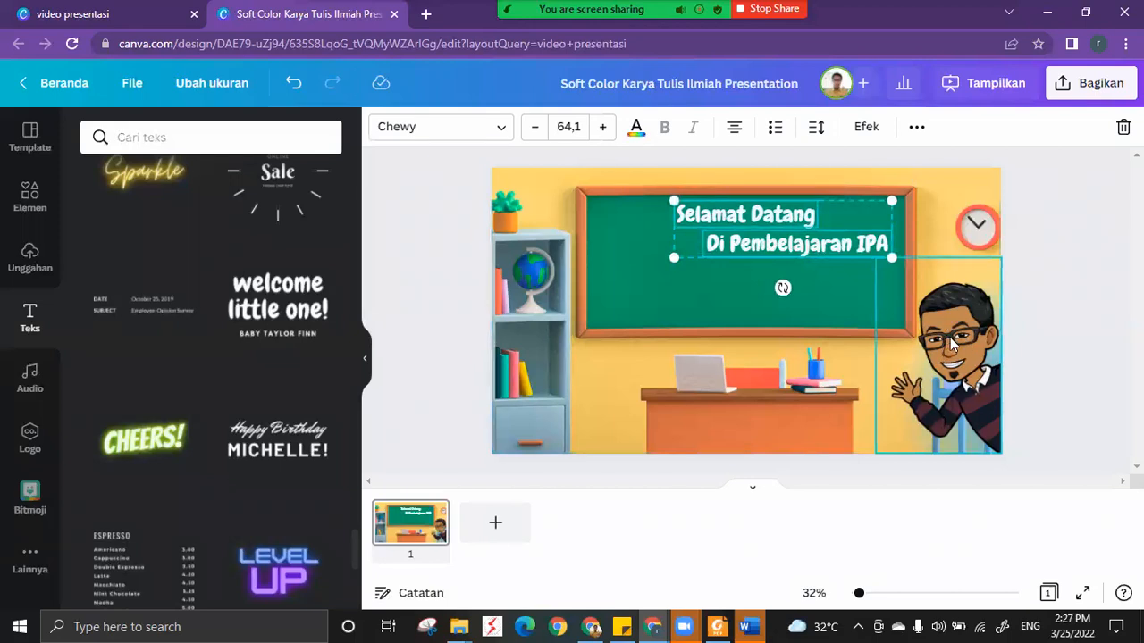
Select both welcome text lines and align them with each other along their left edges.
left_click(662, 191)
left_click(742, 253)
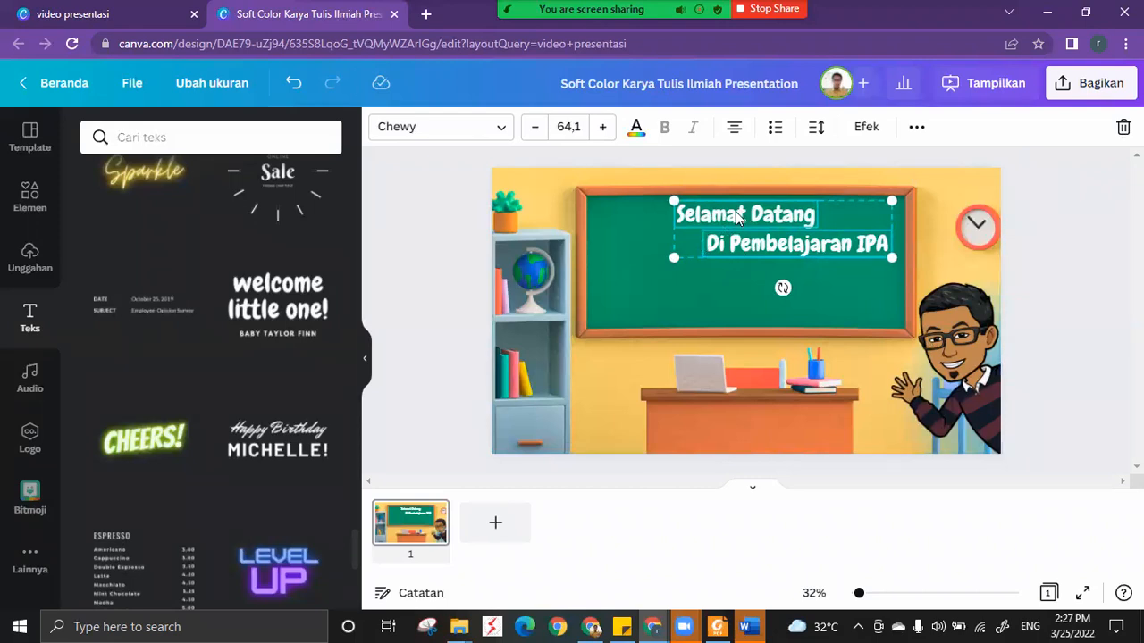
left_click(915, 130)
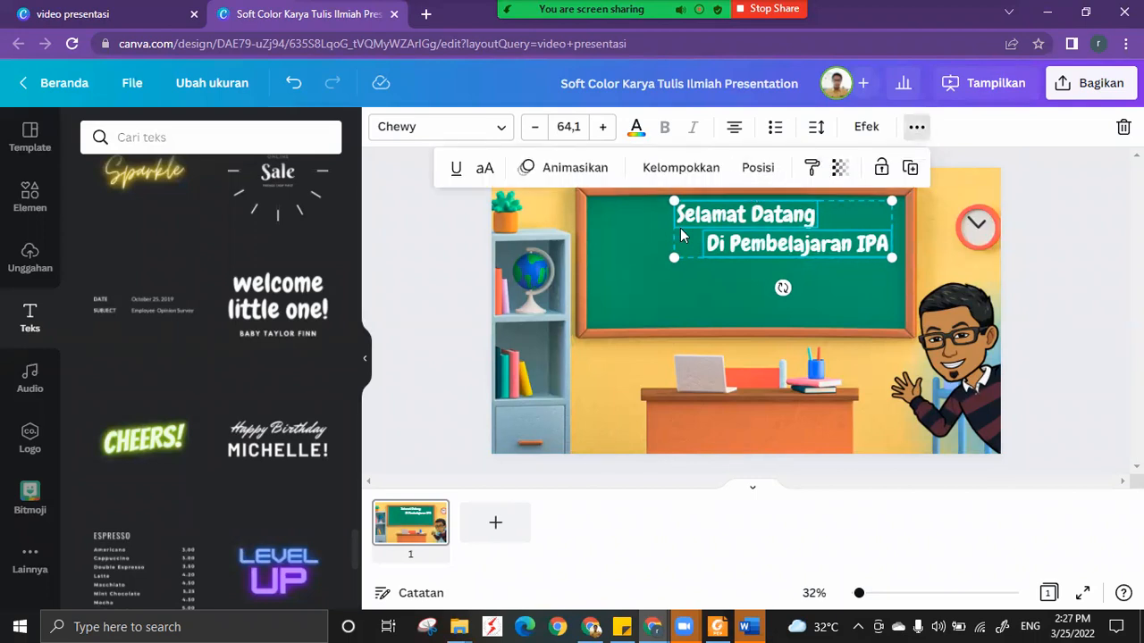
left_click(760, 175)
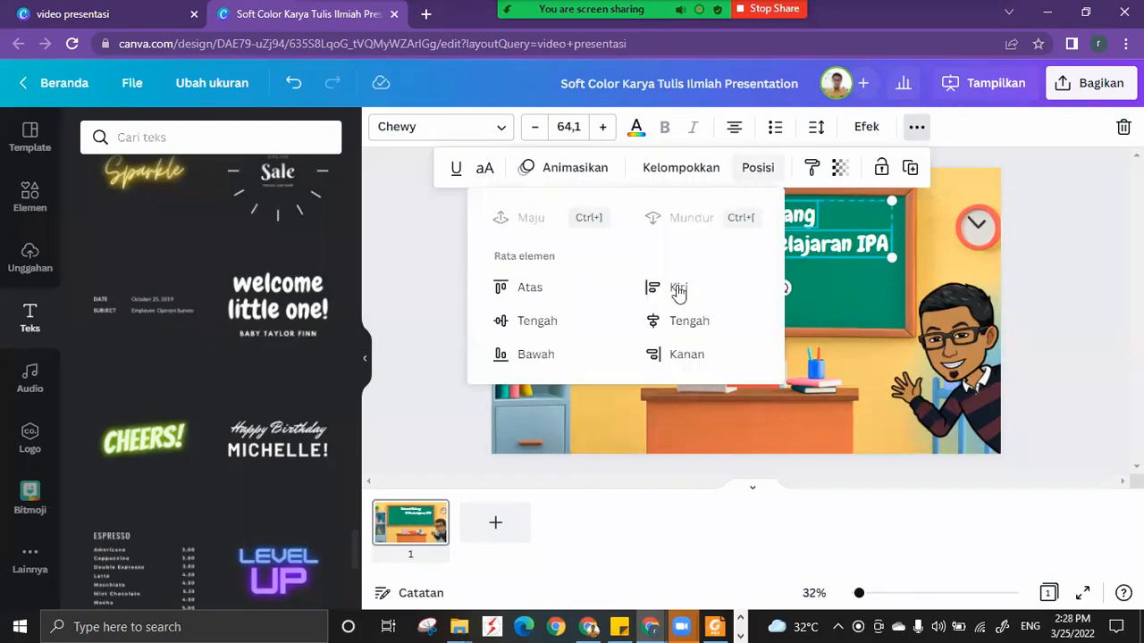
left_click(677, 289)
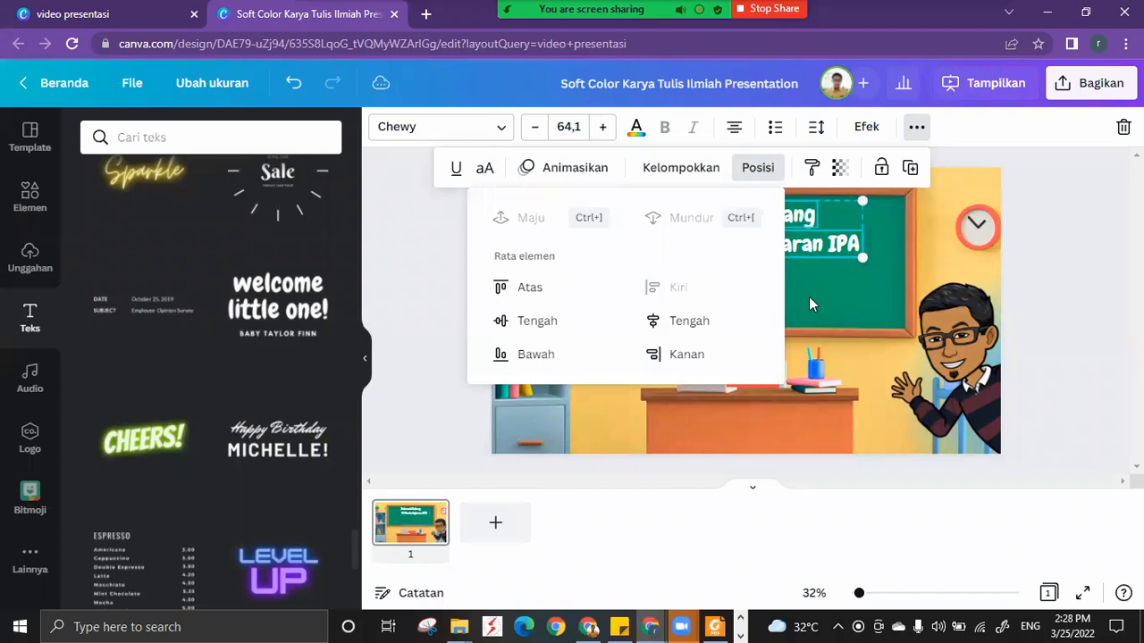
left_click(712, 288)
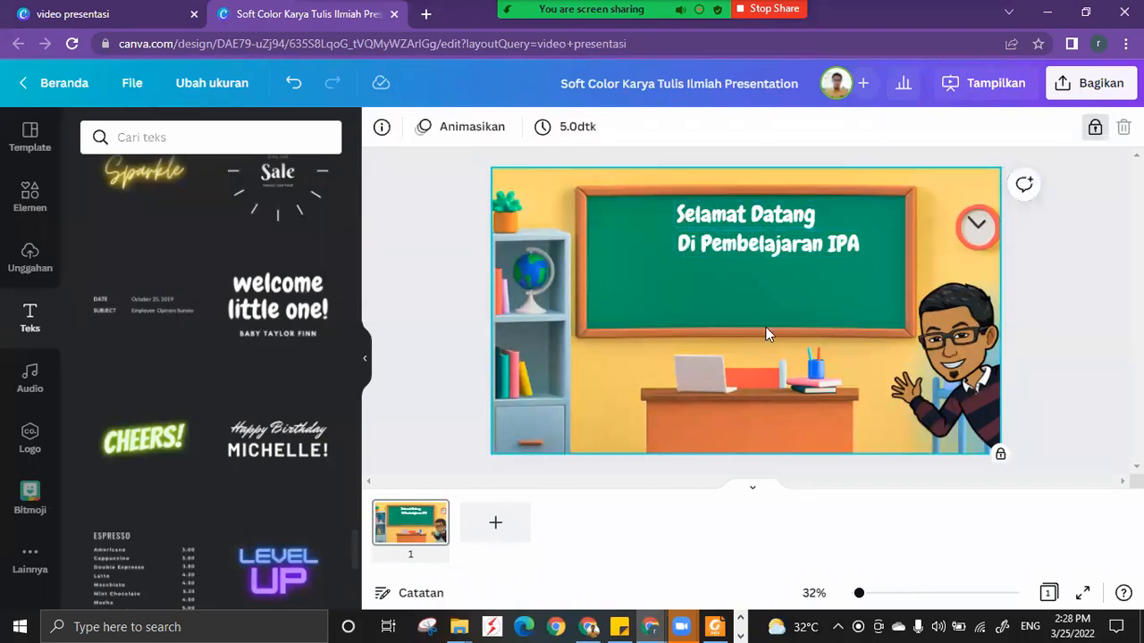
Select both welcome text lines again and align them with each other along their right edges.
left_click(759, 216)
left_click(787, 250, "shift")
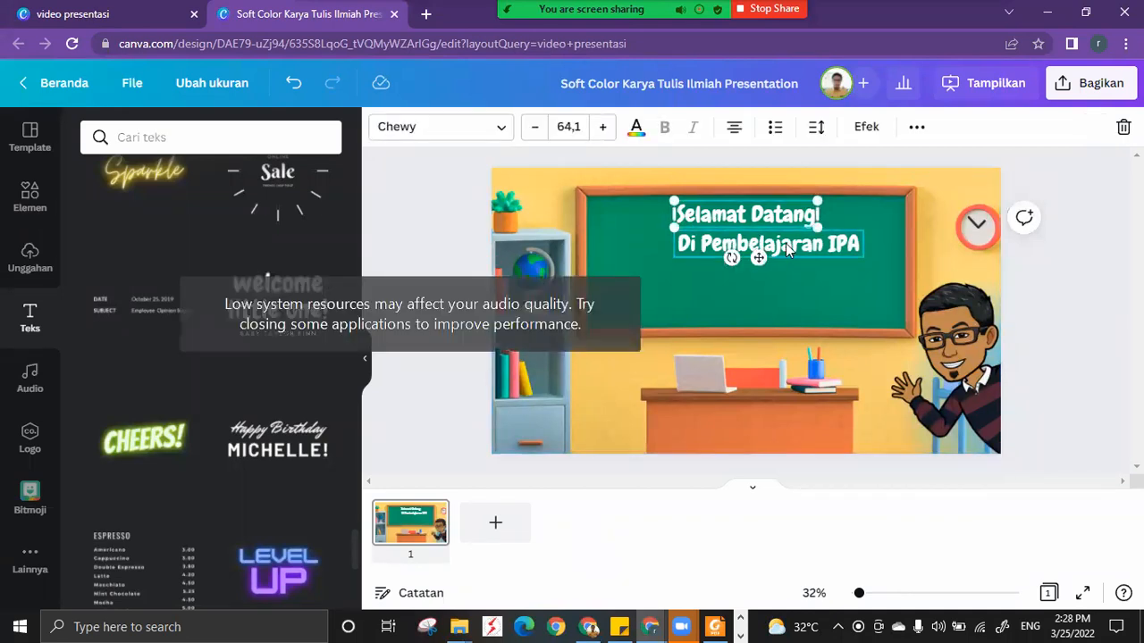
left_click(916, 127)
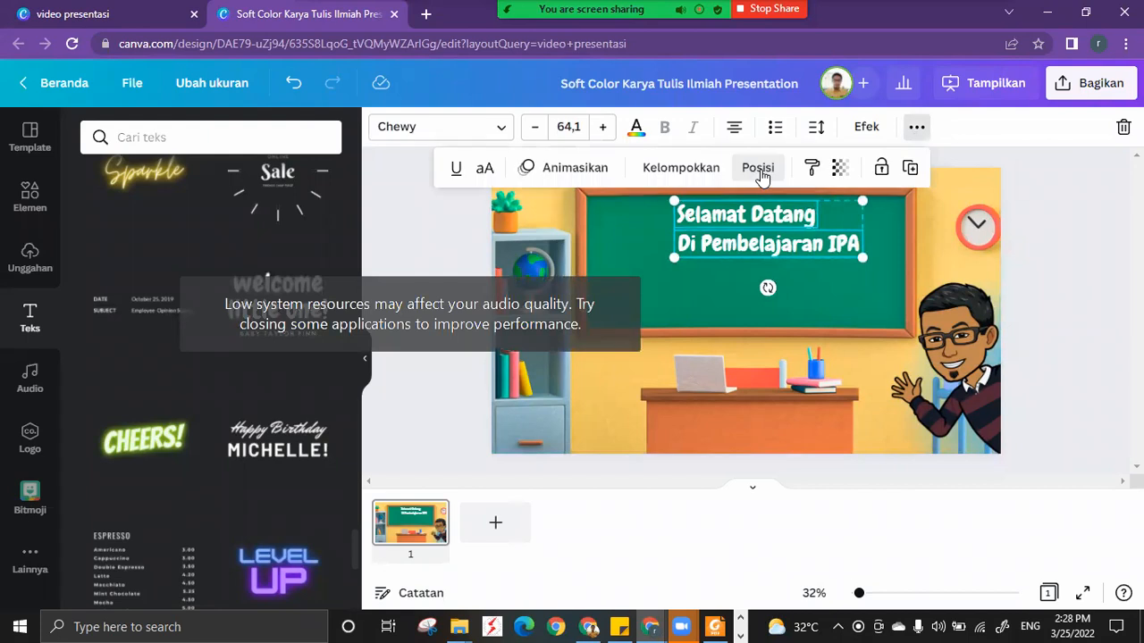
left_click(758, 167)
left_click(820, 291)
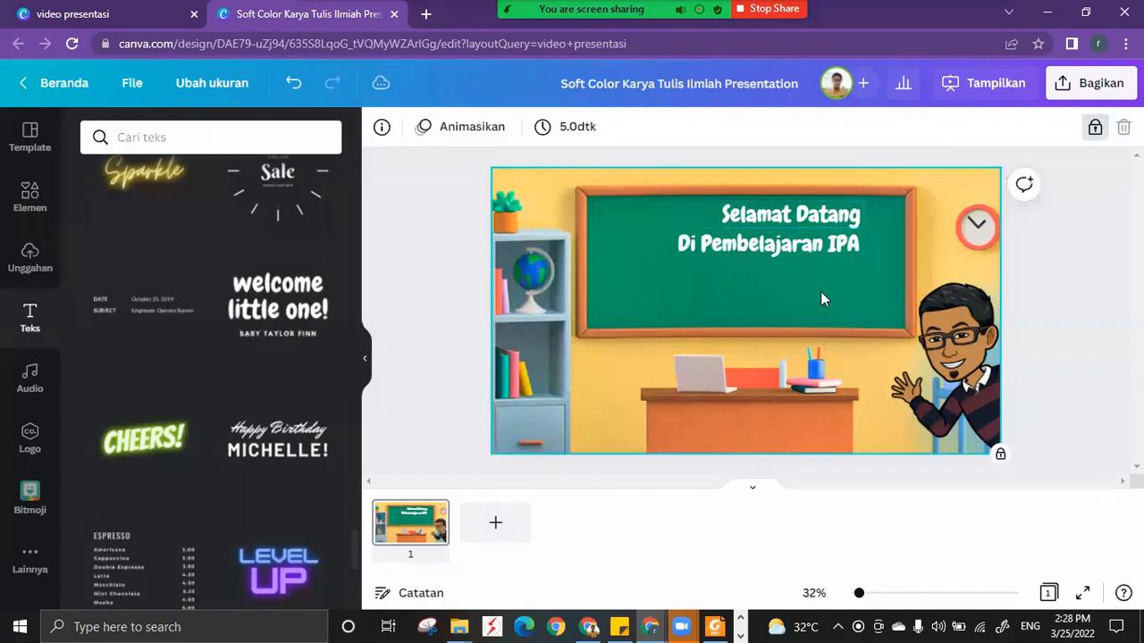
Widen the "Di Pembelajaran IPA" text box towards the left and move it down and left, out of alignment.
left_click(801, 250)
left_click_drag(675, 250, 592, 249)
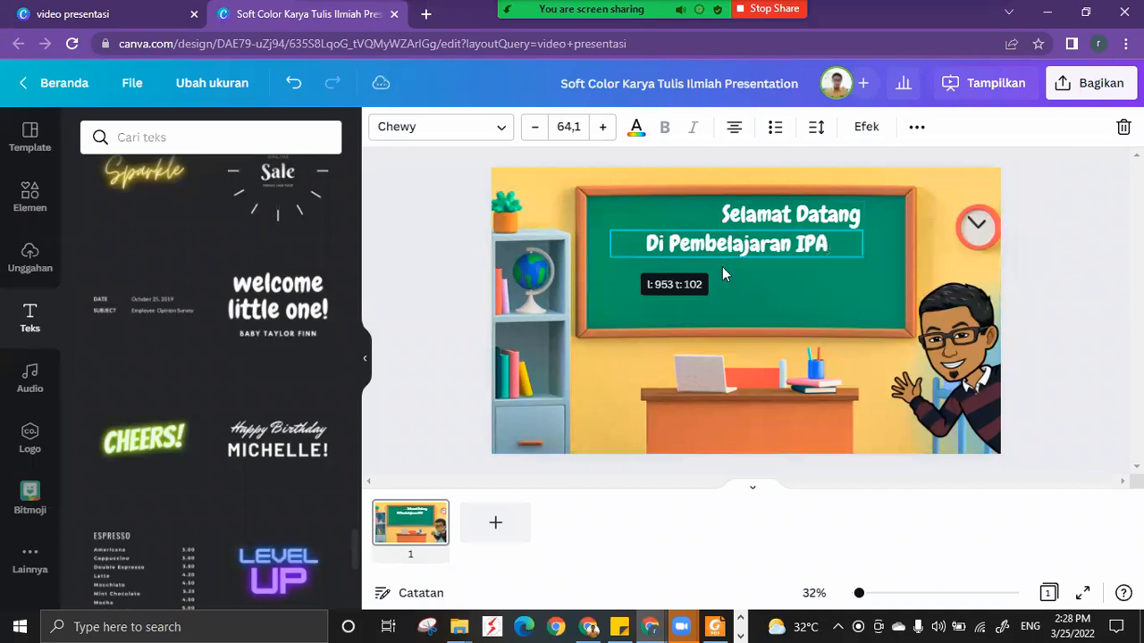
left_click(780, 286)
Realign the displaced "Di Pembelajaran IPA" box with "Selamat Datang" along their right edges.
left_click(776, 218)
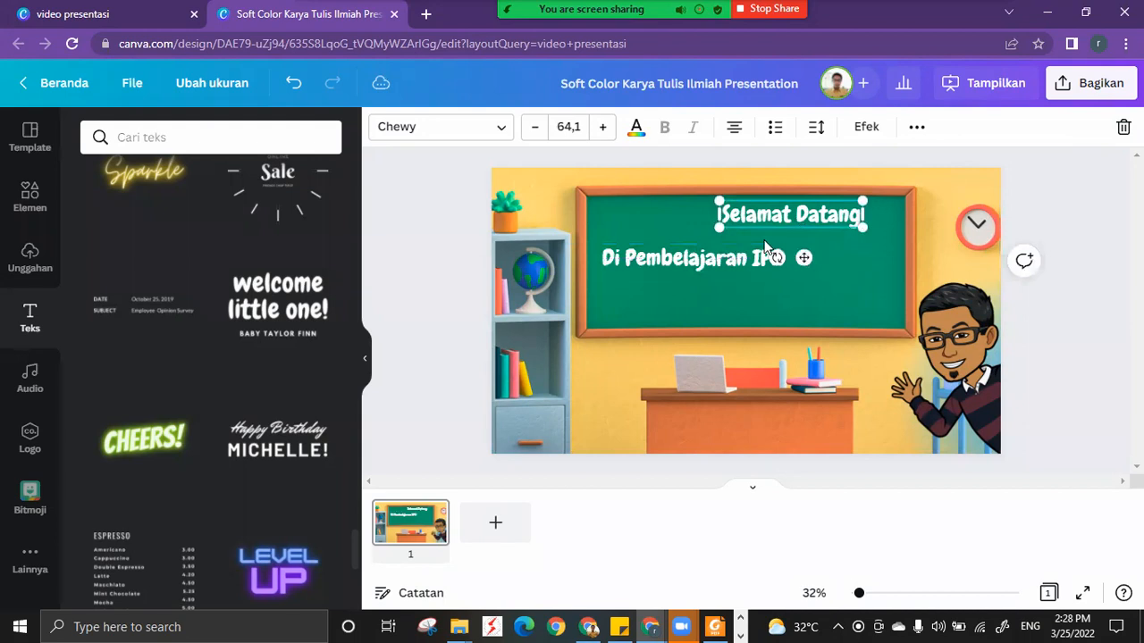
left_click(704, 266, "shift")
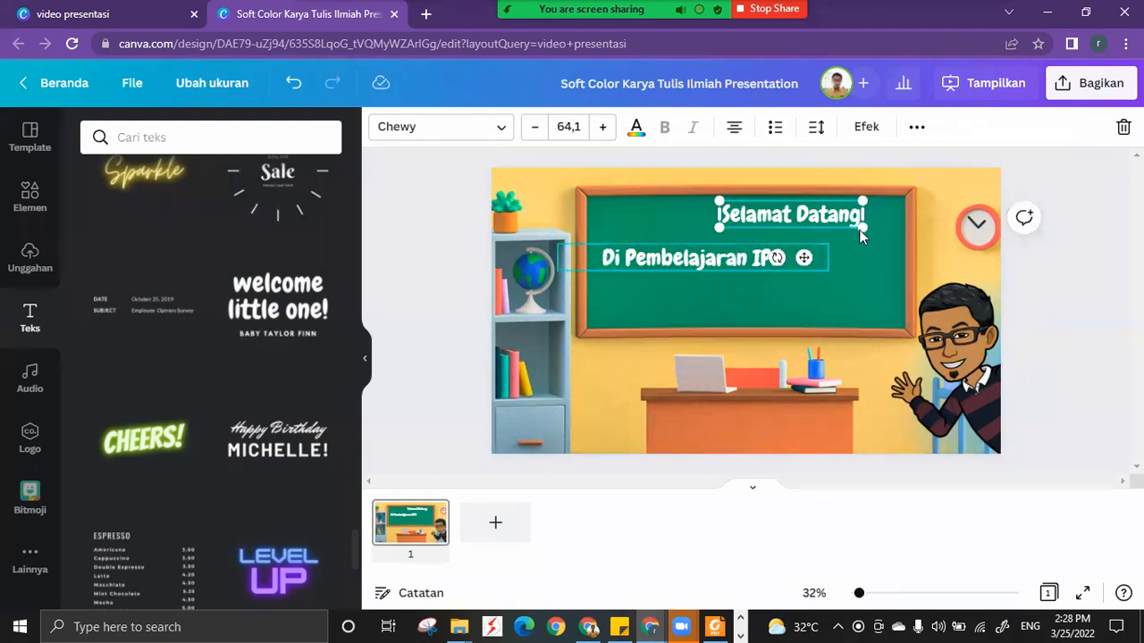
left_click(916, 128)
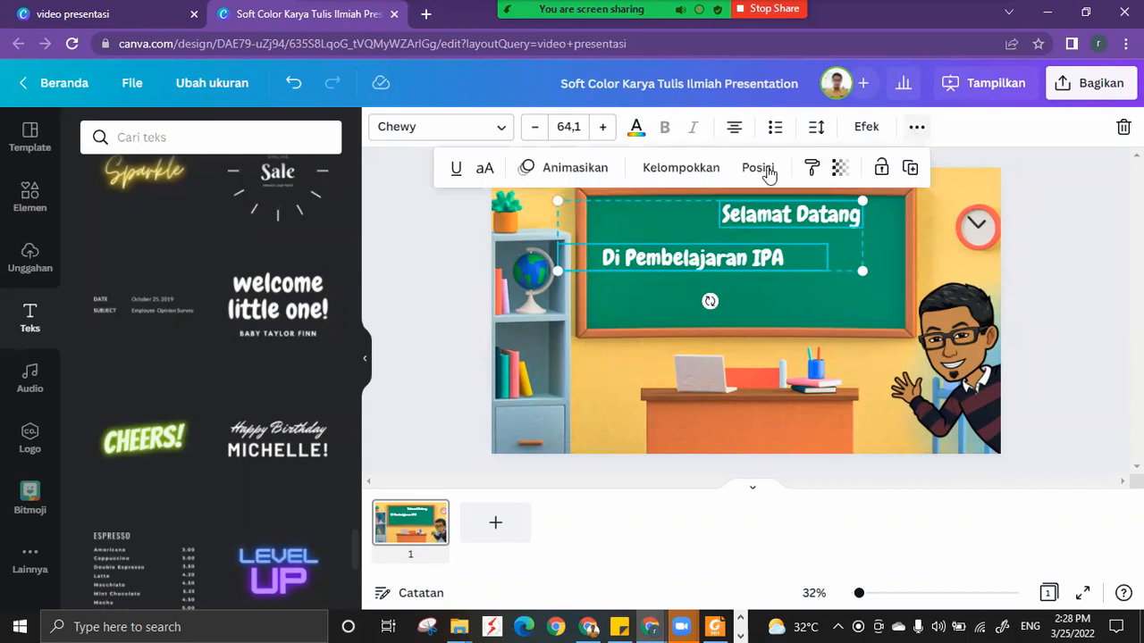
left_click(761, 168)
left_click(675, 355)
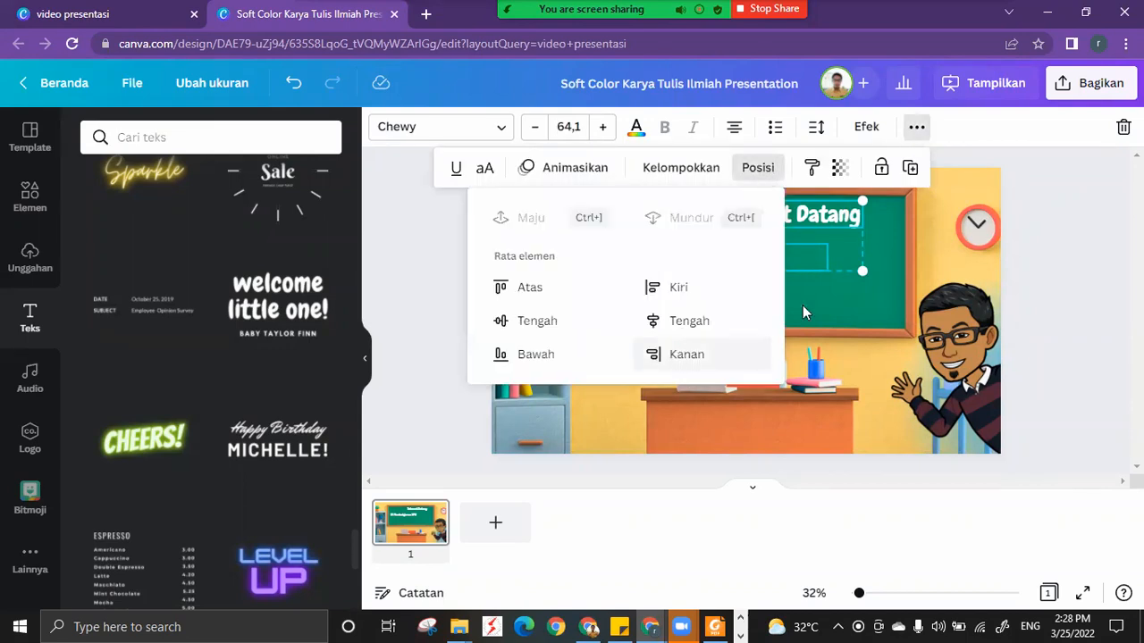
Narrow the "Di Pembelajaran IPA" text box from its right side until it closely fits the text.
left_click(815, 303)
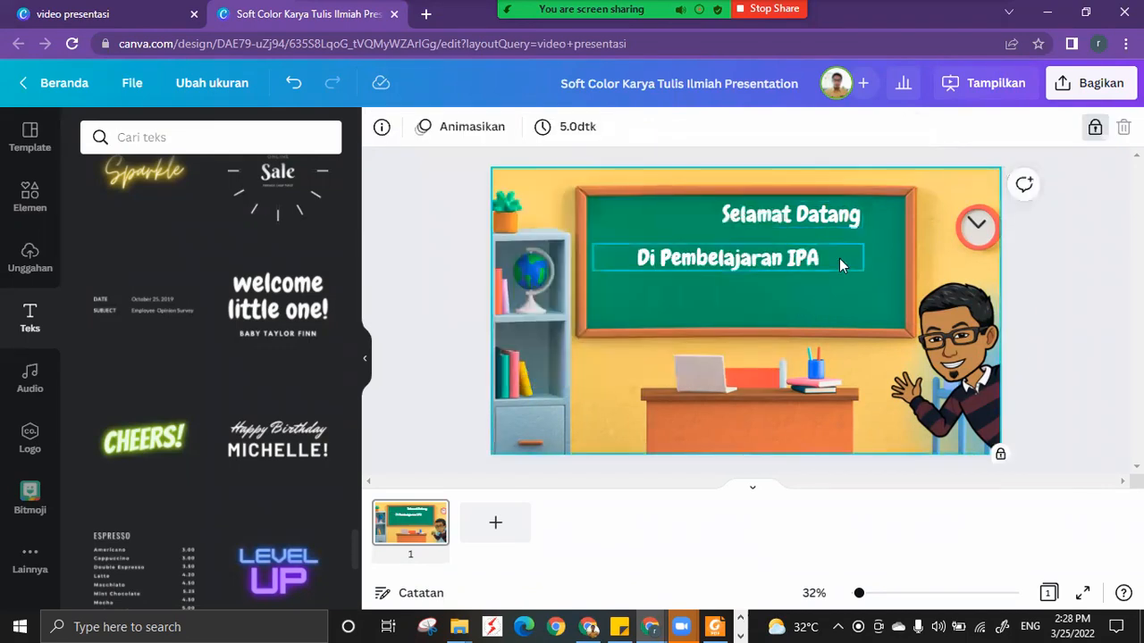
left_click(839, 264)
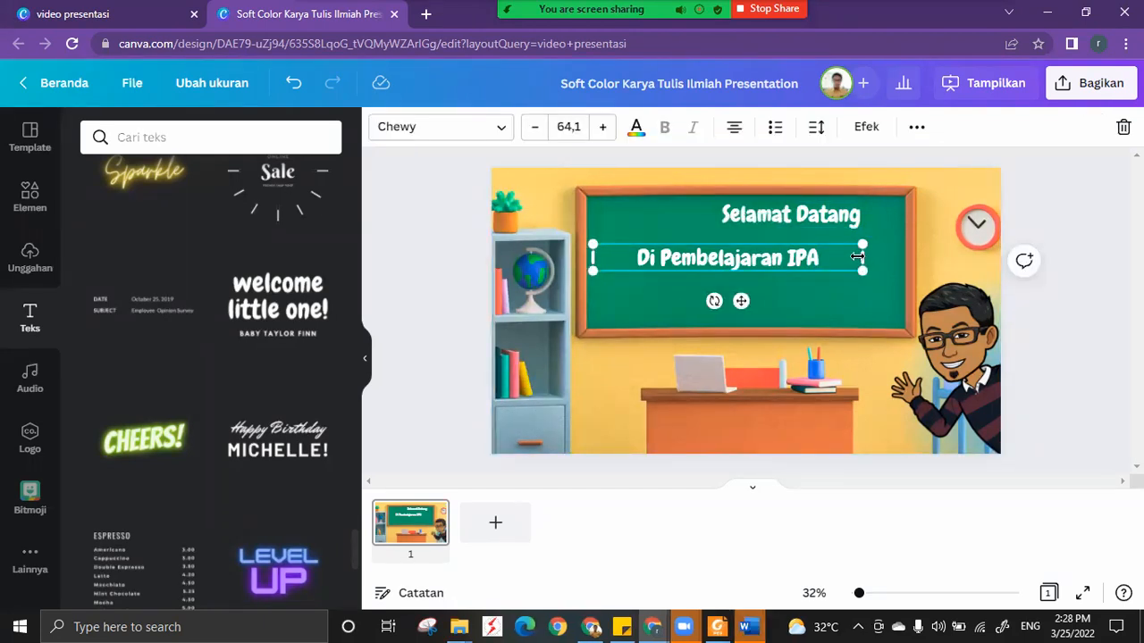
left_click_drag(834, 257, 782, 256)
left_click_drag(762, 298, 764, 302)
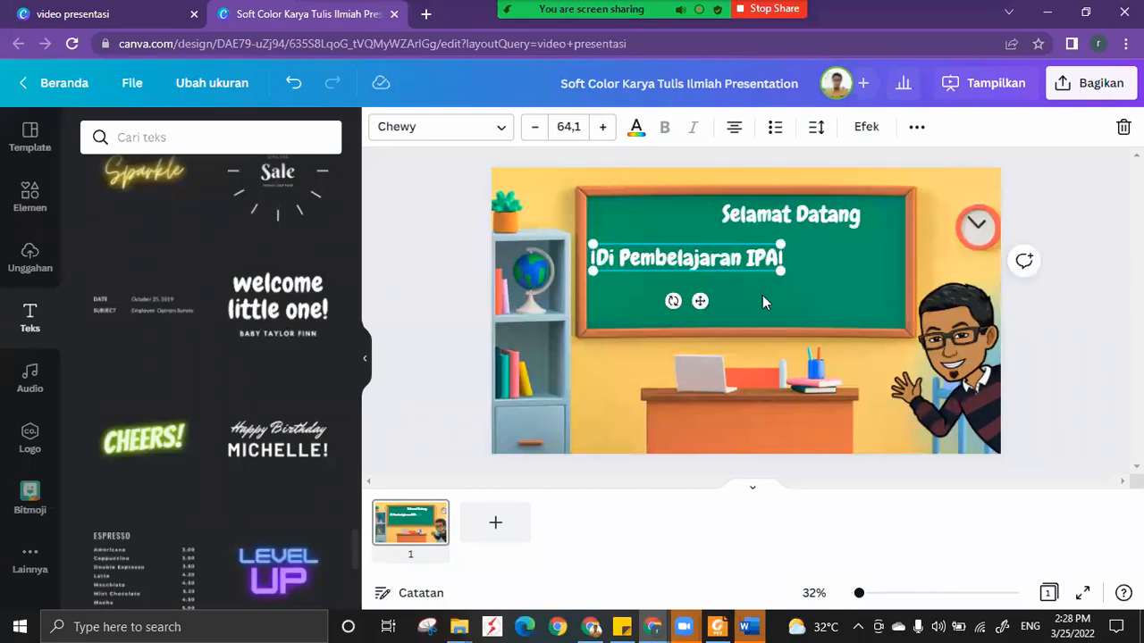
Select "Selamat Datang" and the narrowed "Di Pembelajaran IPA" box together and align them along their right edges.
left_click(802, 234)
left_click(759, 259)
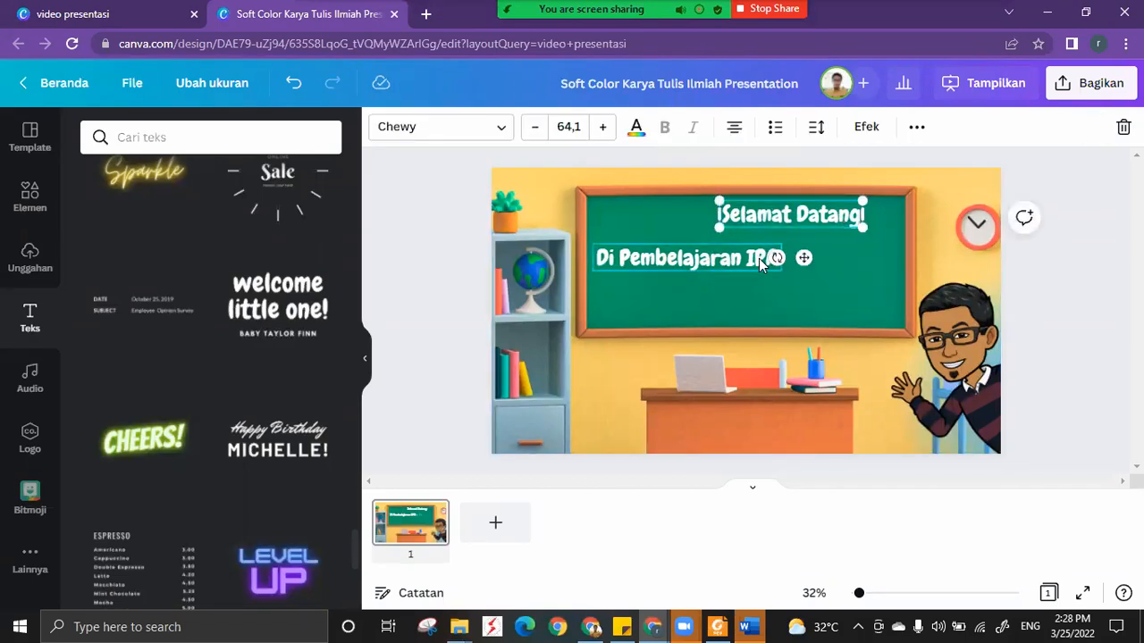
left_click(759, 259, "shift")
left_click(803, 314)
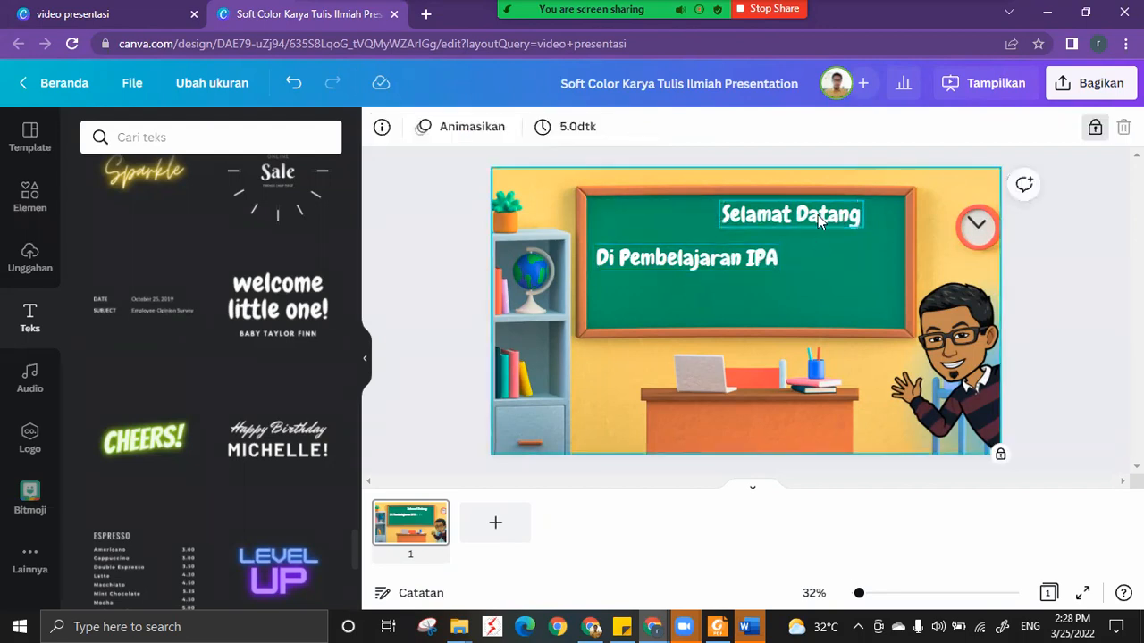
left_click(818, 214)
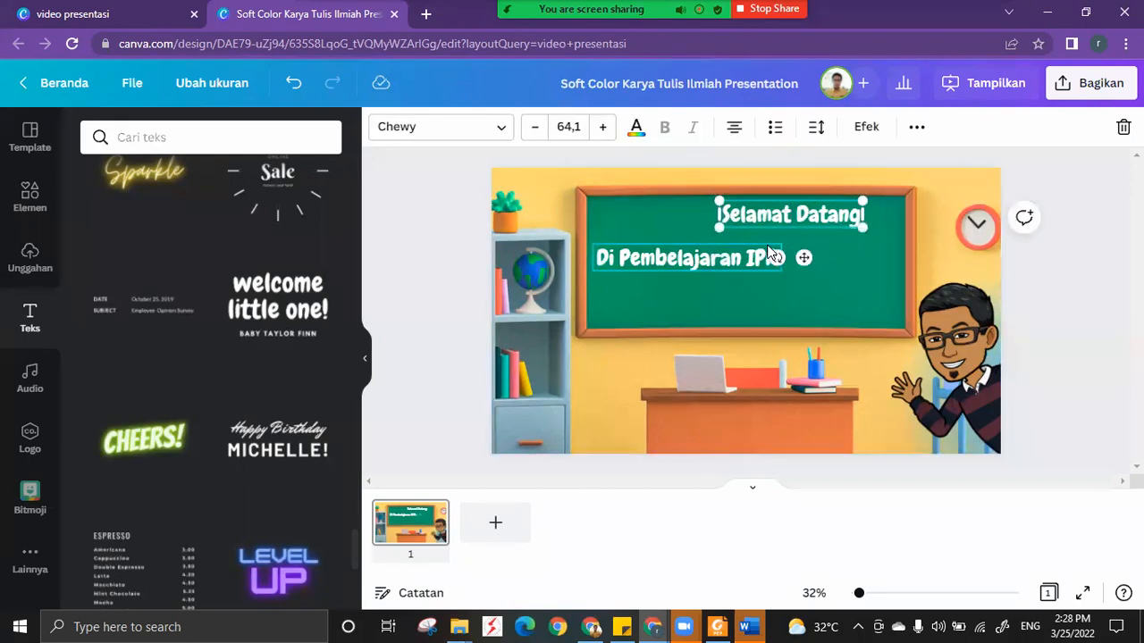
left_click(708, 256, "shift")
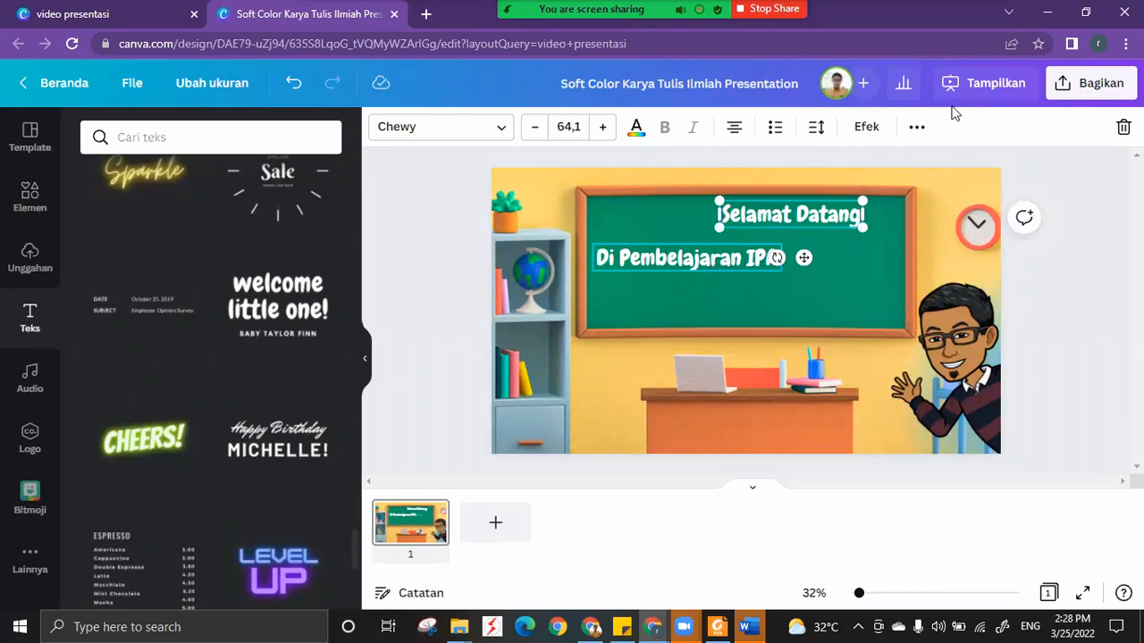
left_click(911, 130)
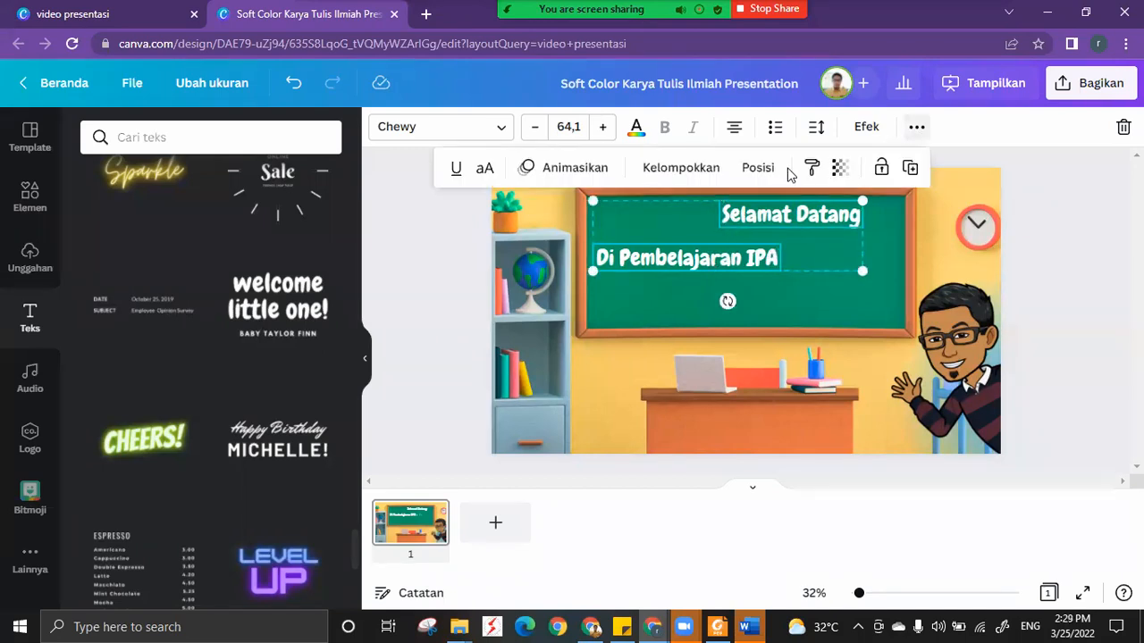
left_click(684, 354)
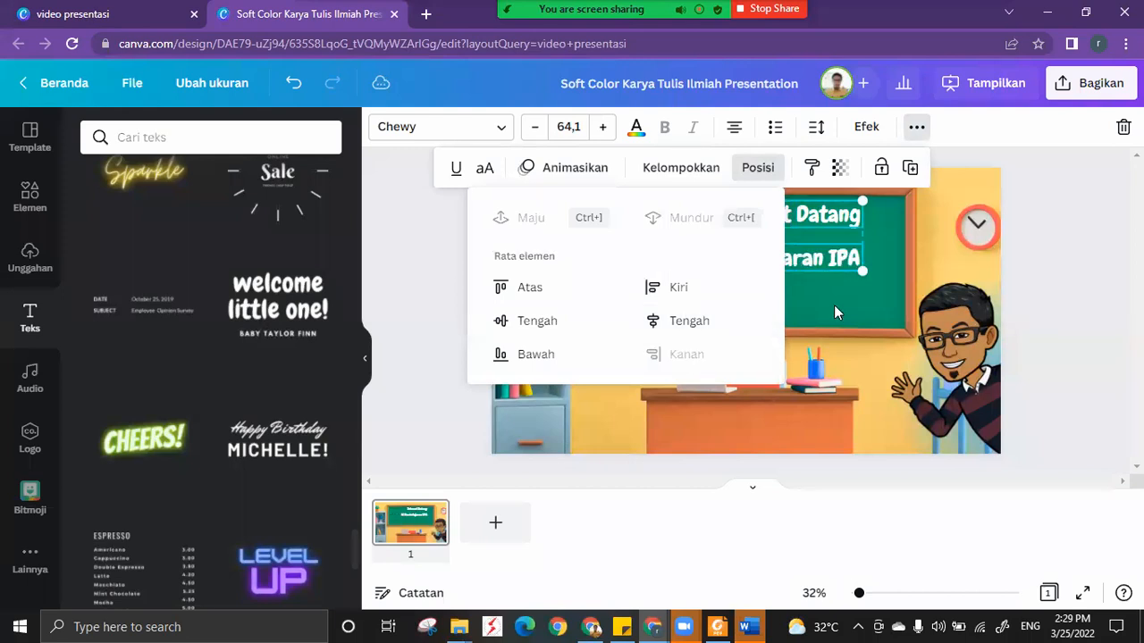
left_click(835, 312)
Nudge "Di Pembelajaran IPA" upwards in small steps until it sits close beneath "Selamat Datang".
left_click(828, 266)
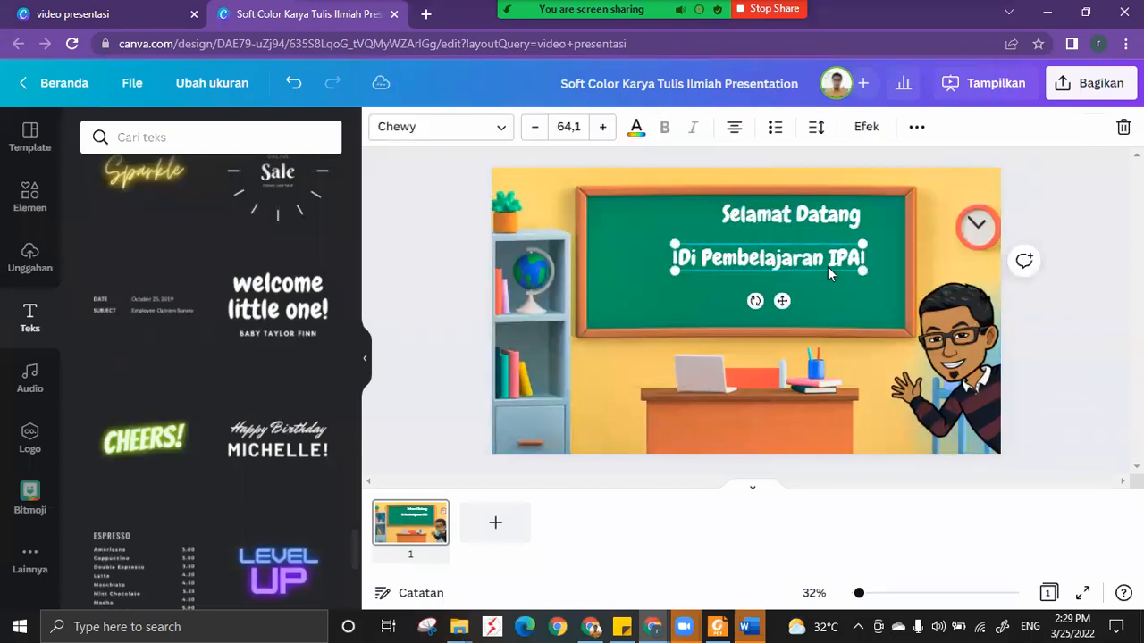
key("Up")
key("Up")
key("Up")
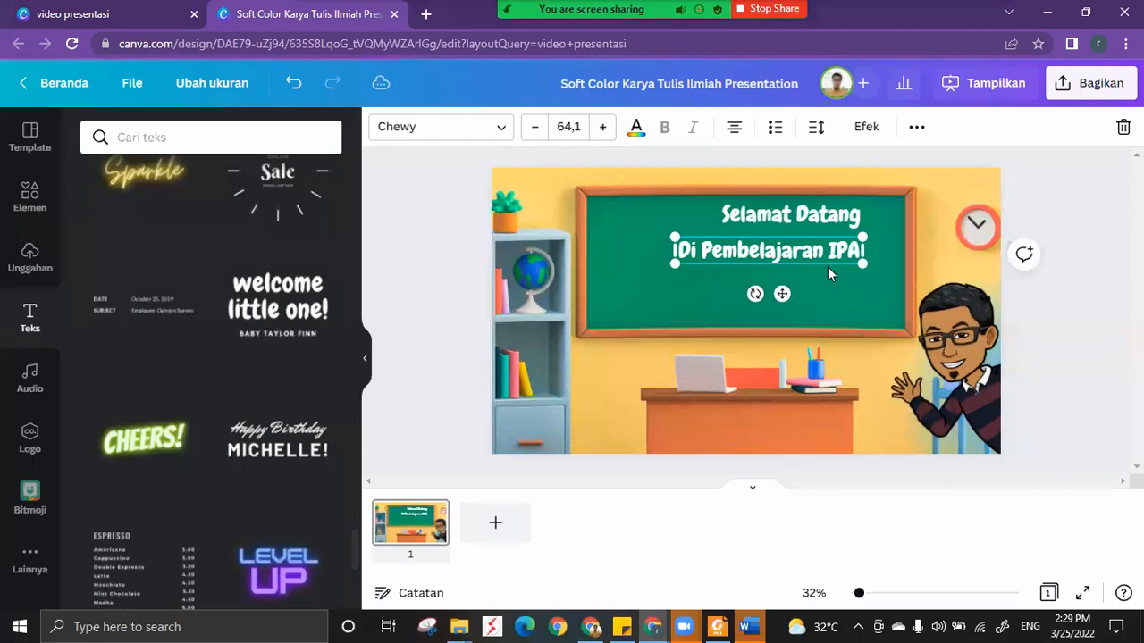
key("Up")
key("Up")
key("Up")
left_click(836, 214)
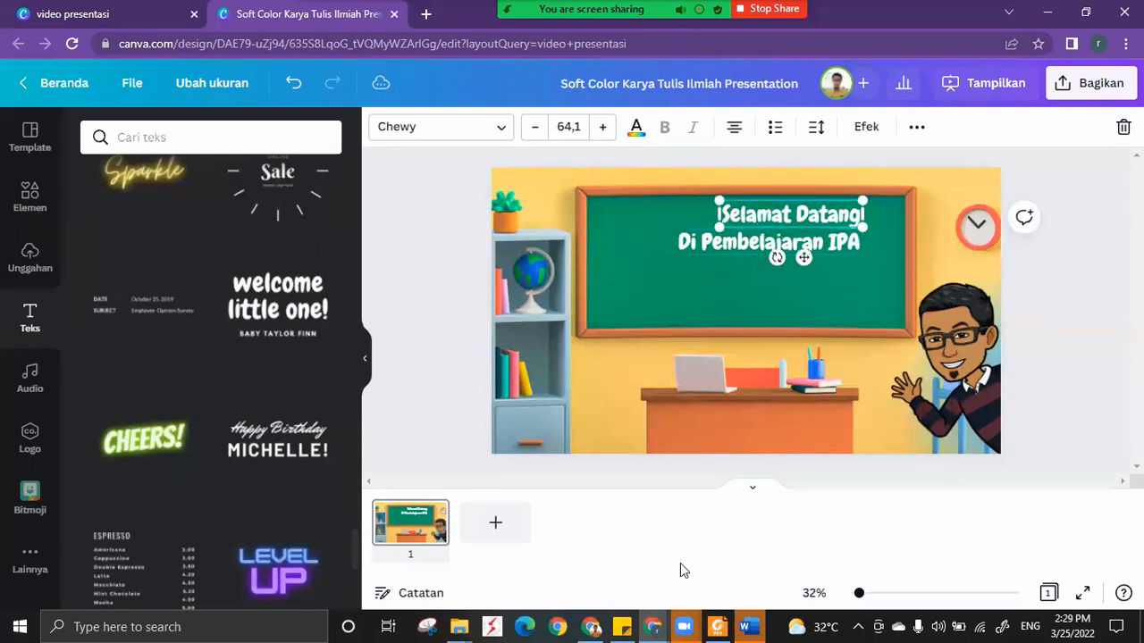
Switch to the Zoom meeting to check the participants and chat, and return to the Canva design.
key("alt+Tab")
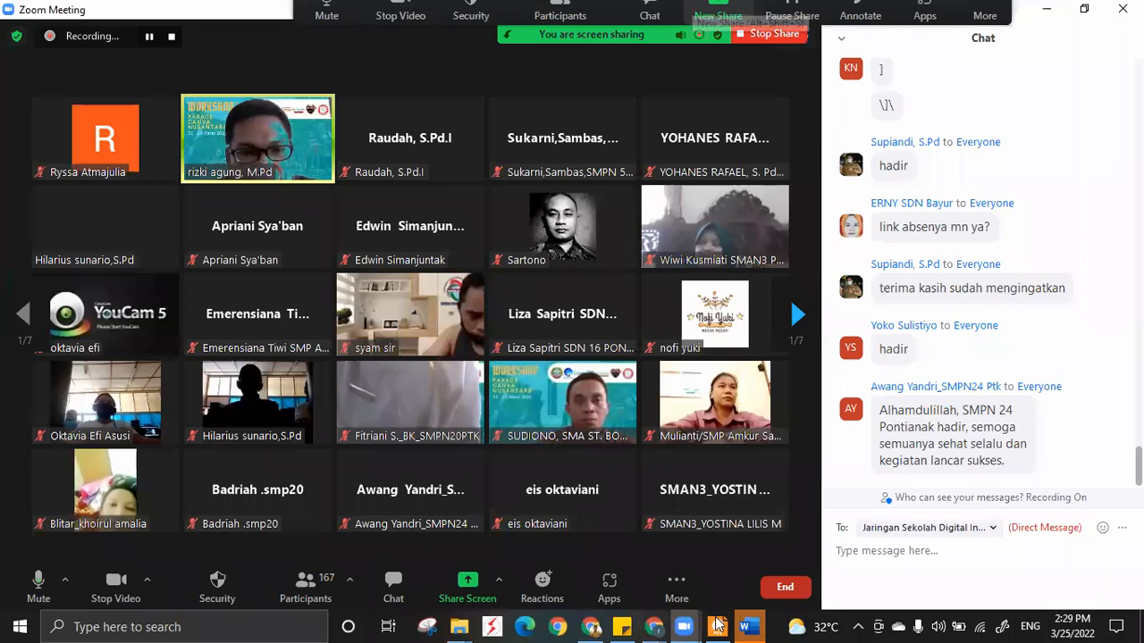
mouse_move(662, 624)
left_click(781, 501)
left_click(698, 544)
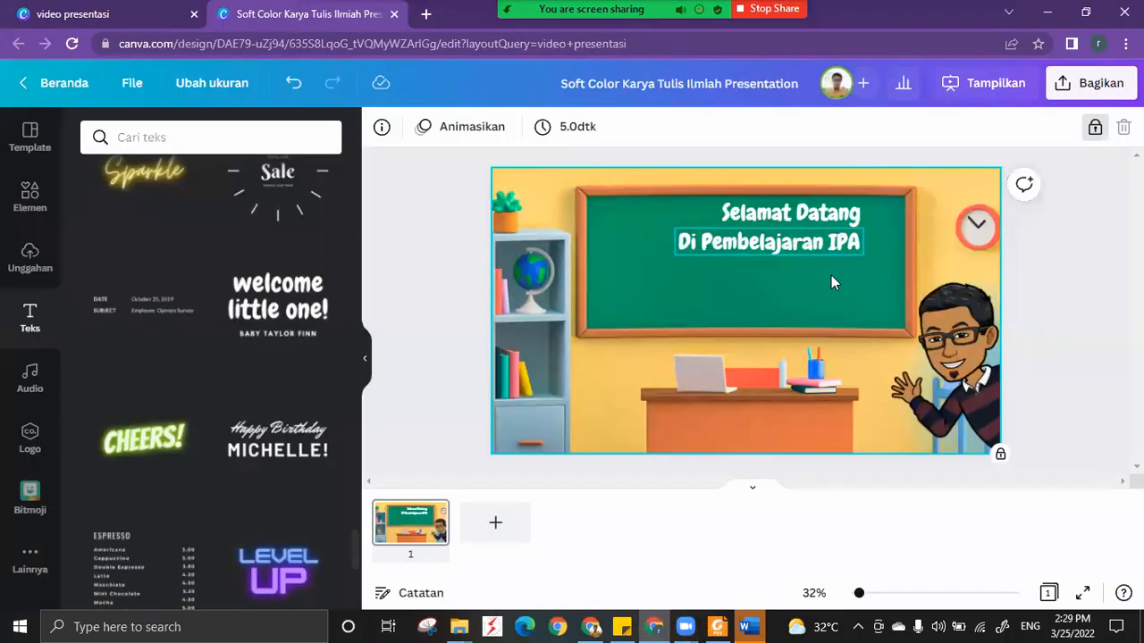
Duplicate "Selamat Datang", place the copy on the lower part of the chalkboard and change its text to "HUKUM NEWTON".
left_click(763, 218)
left_click_drag(805, 257, 677, 313)
double_click(686, 286)
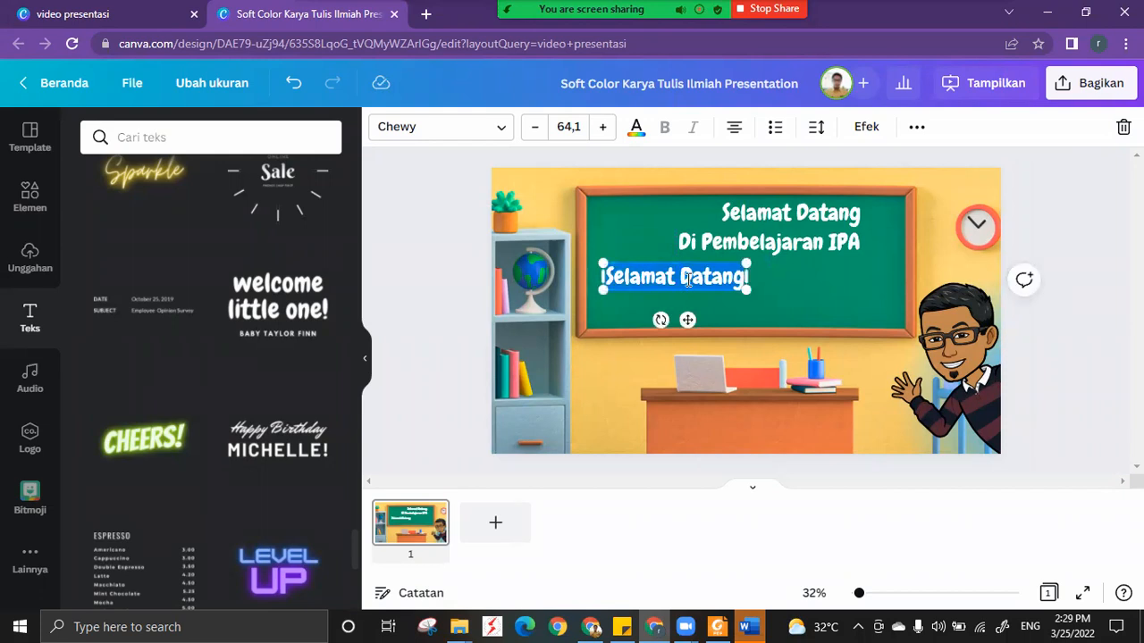
type("HUKUM")
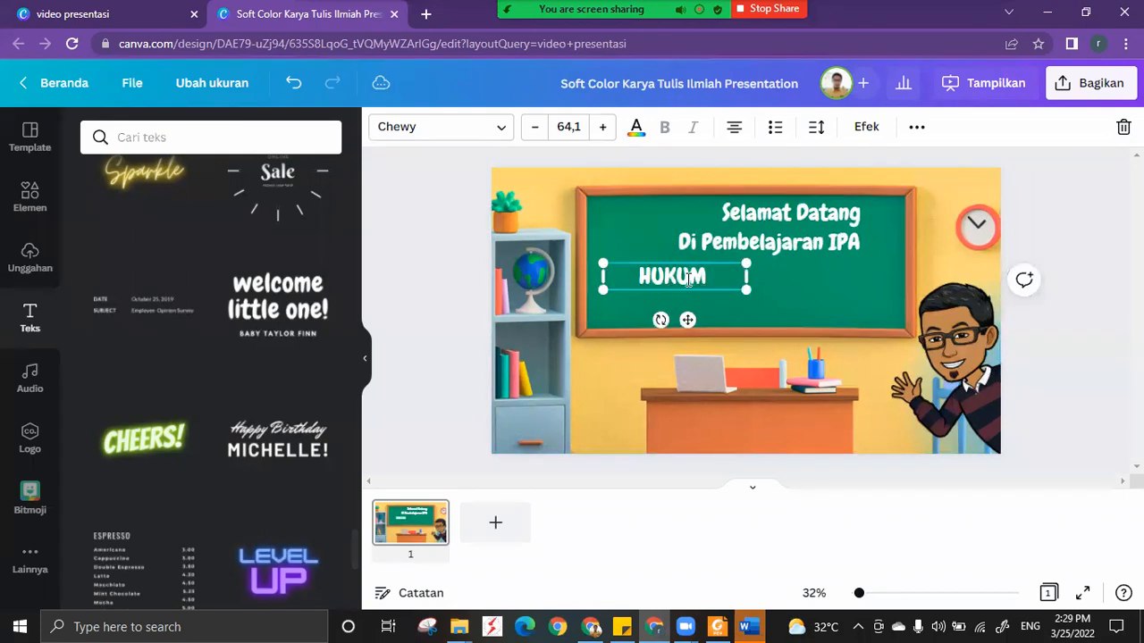
type(" NEWTON")
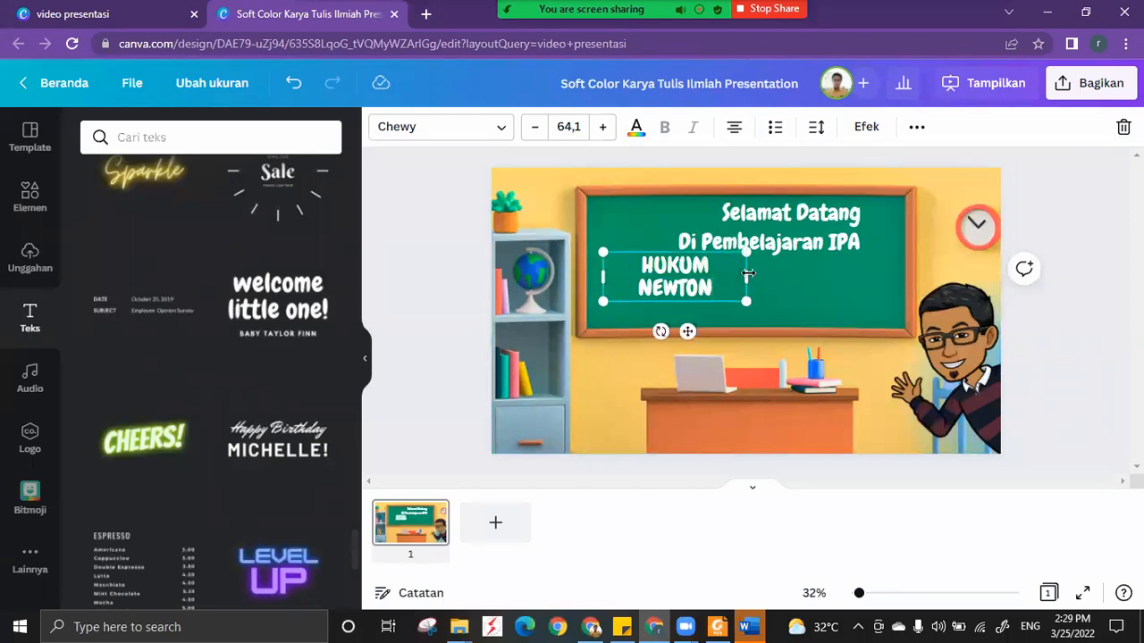
Widen the "HUKUM NEWTON" box to fit one line, move it below "Di Pembelajaran IPA" and trim its spare width.
left_click_drag(746, 277, 768, 277)
left_click_drag(698, 321, 788, 326)
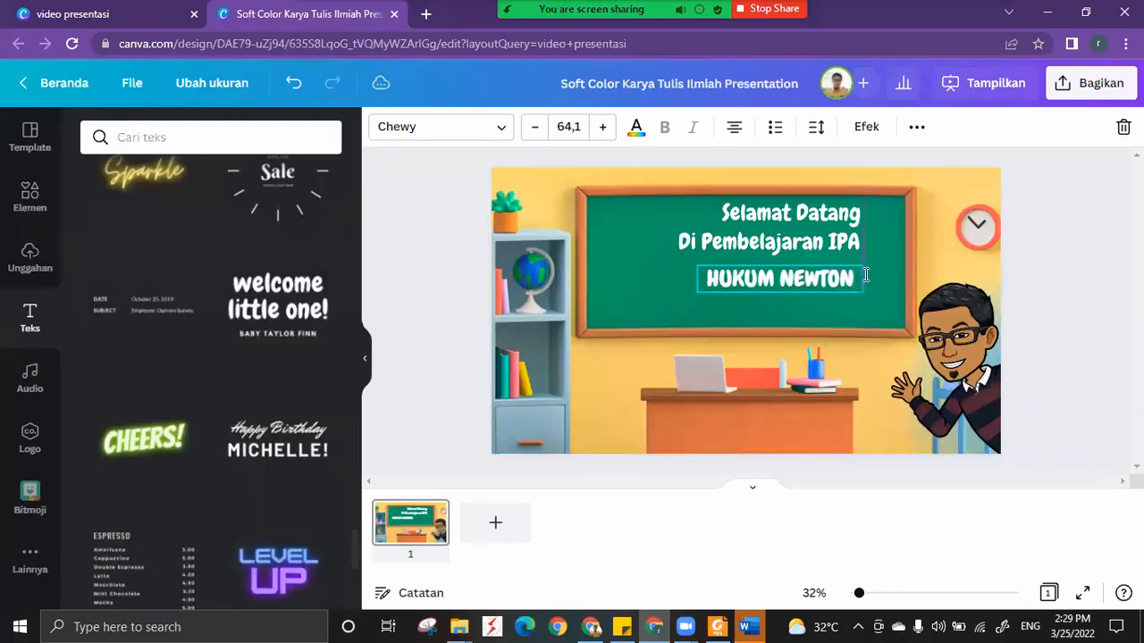
left_click_drag(853, 278, 854, 279)
Select "Di Pembelajaran IPA" and "HUKUM NEWTON" together and align them along their right edges.
left_click(851, 244, "shift")
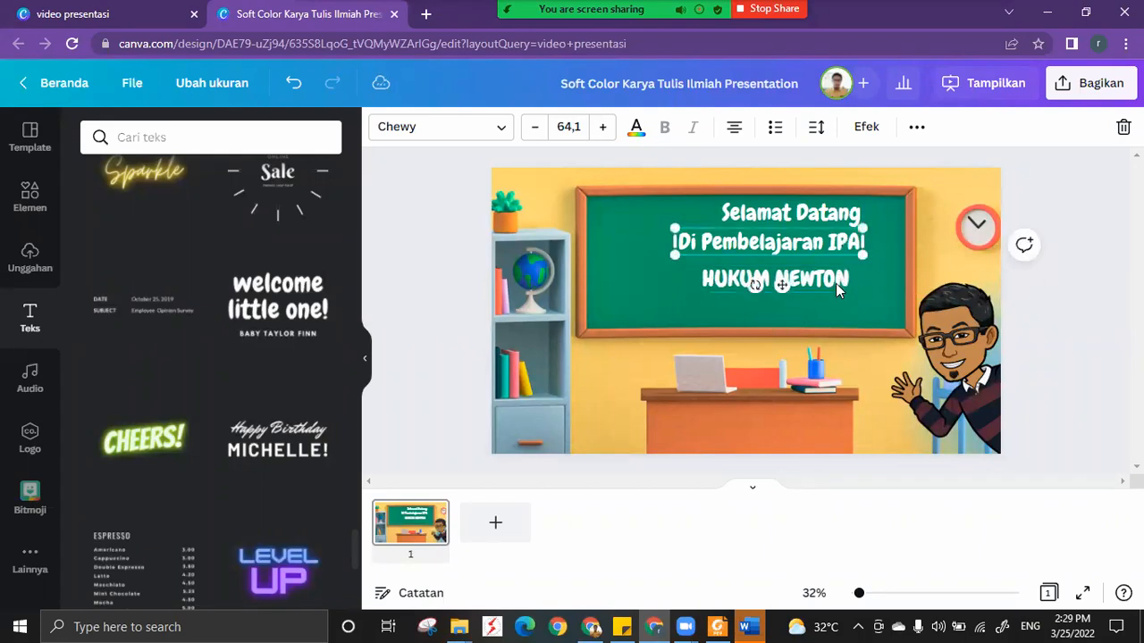
left_click(916, 126)
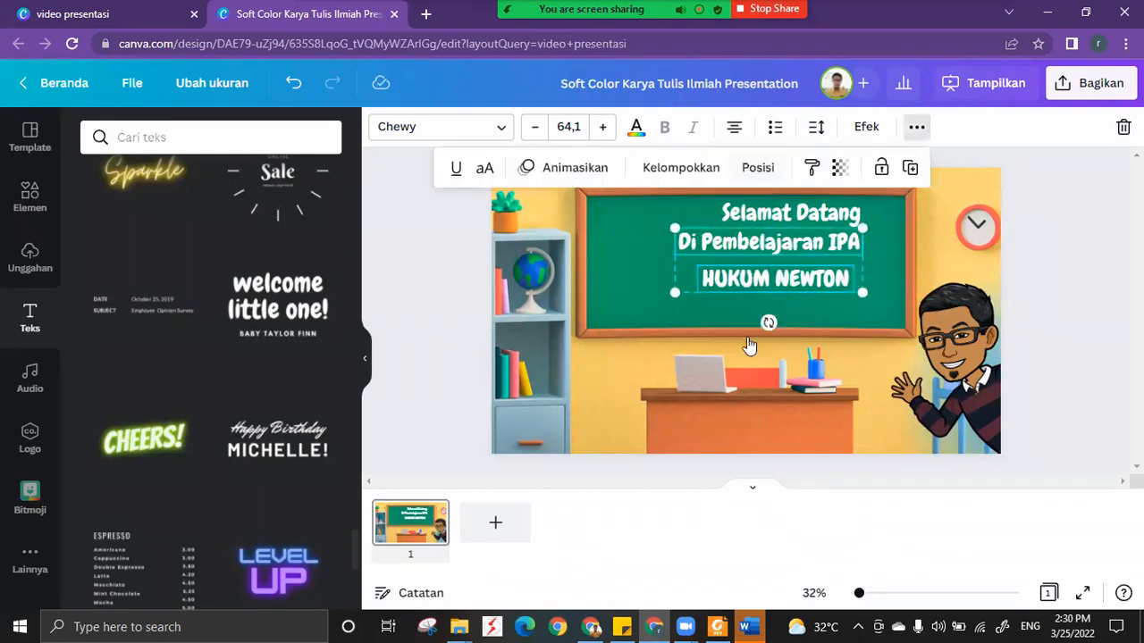
left_click(758, 167)
left_click(686, 354)
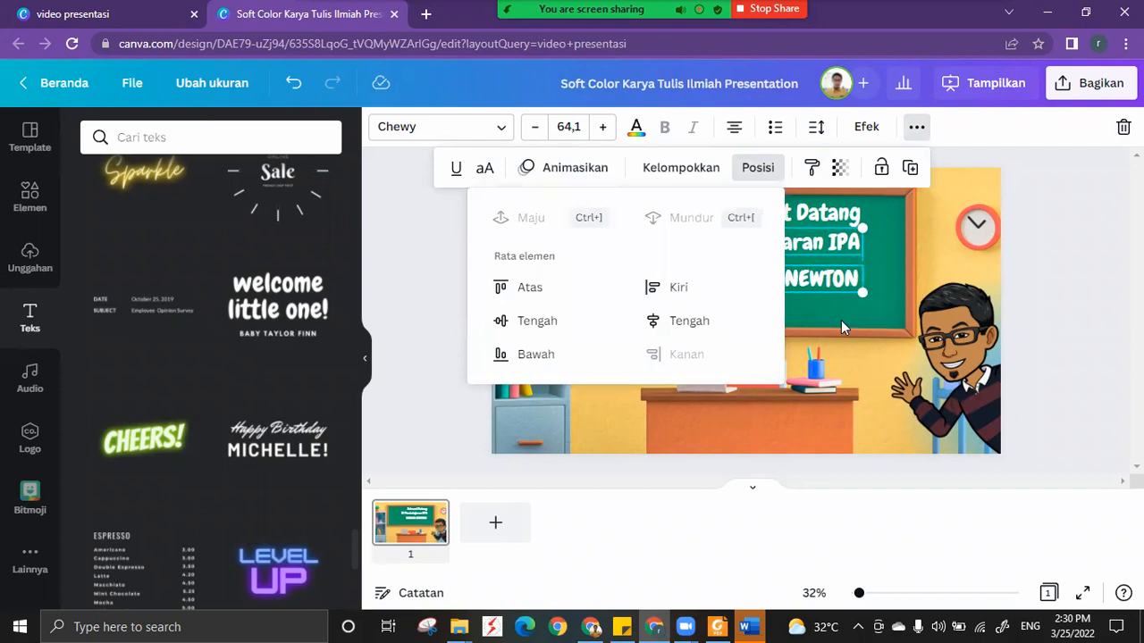
left_click(841, 320)
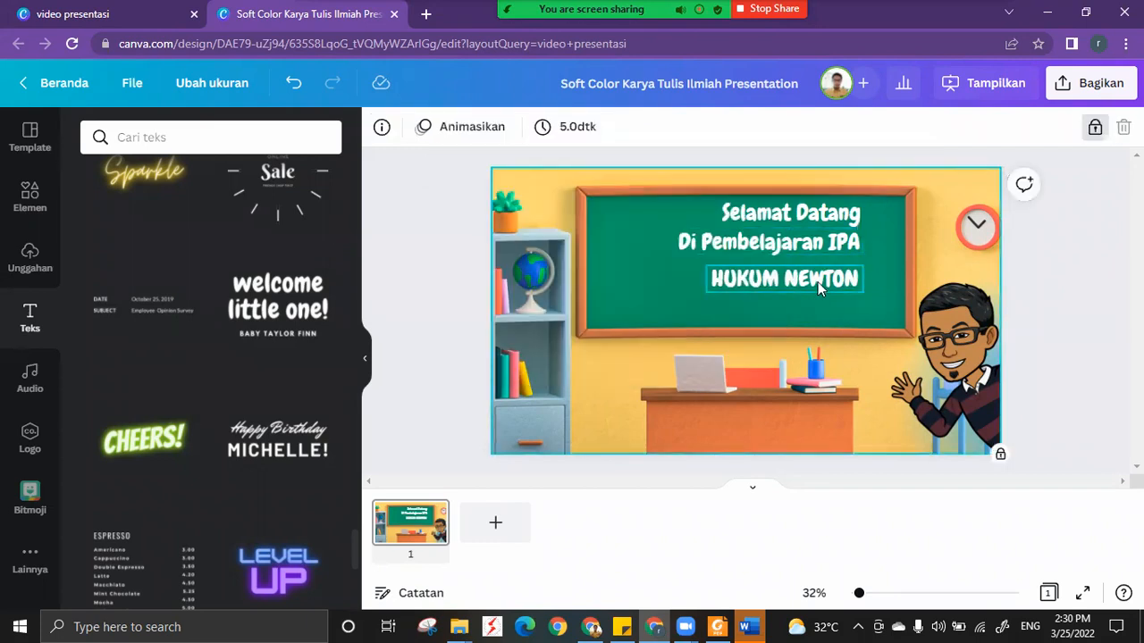
Add a subheading reading "Kelas VIII SMP" below "HUKUM NEWTON" on the chalkboard and colour it white.
left_click(818, 281)
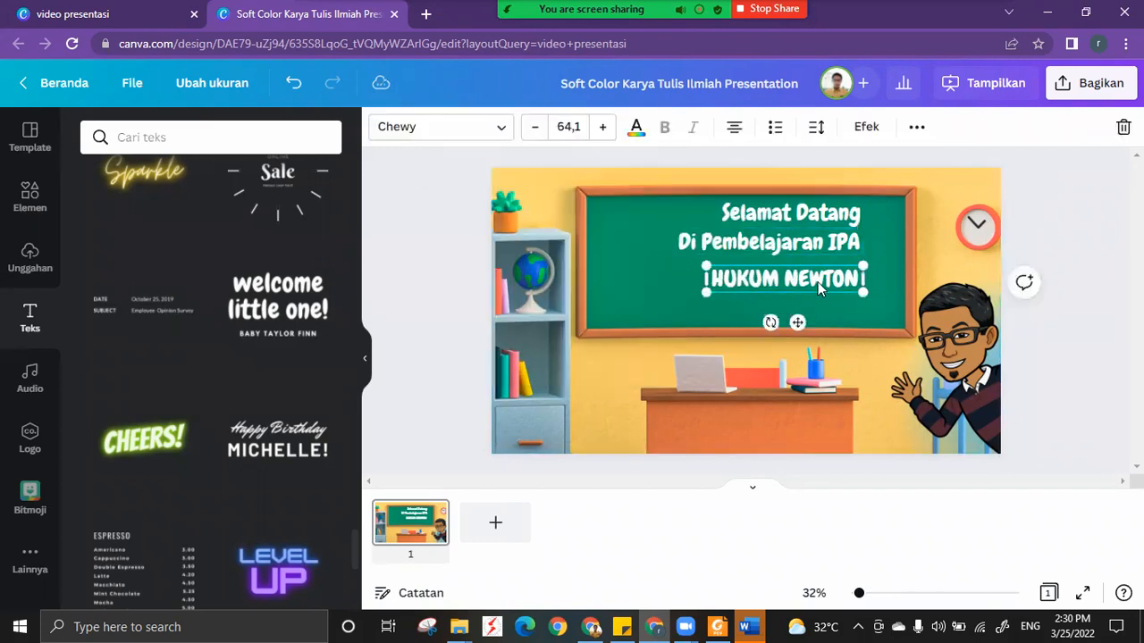
left_click(660, 308)
scroll(150, 300, "up", 10)
left_click_drag(362, 316, 361, 124)
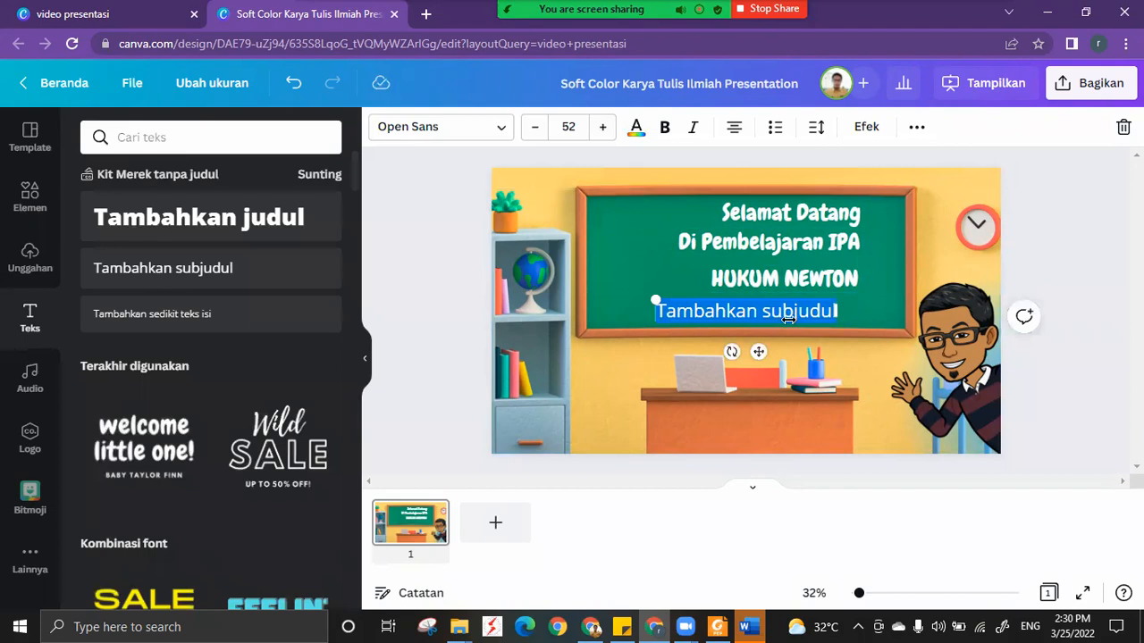
type("Kelas VIII")
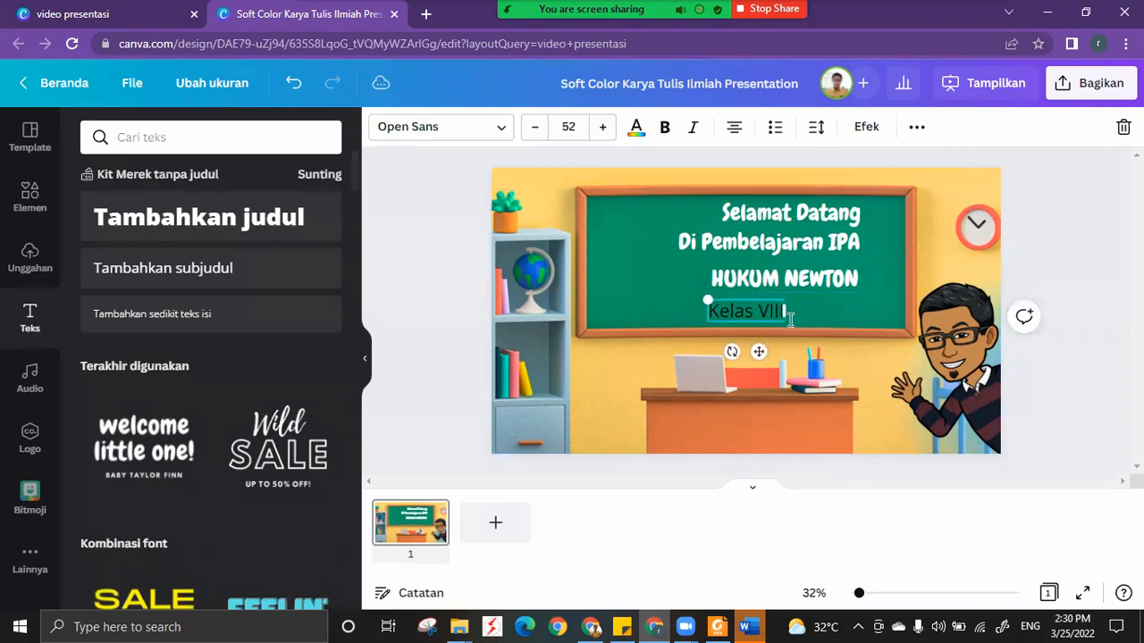
type(" SMP")
left_click(633, 128)
left_click(188, 214)
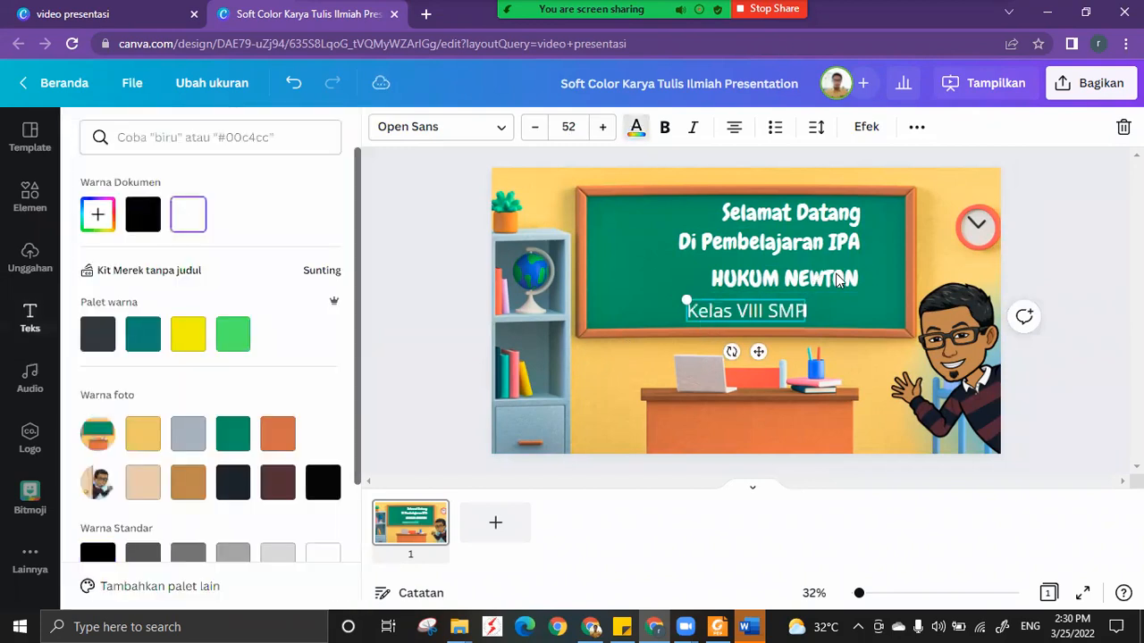
Select "HUKUM NEWTON" and "Kelas VIII SMP" together and align them along their right edges.
left_click(821, 286)
left_click(740, 313, "shift")
left_click(916, 128)
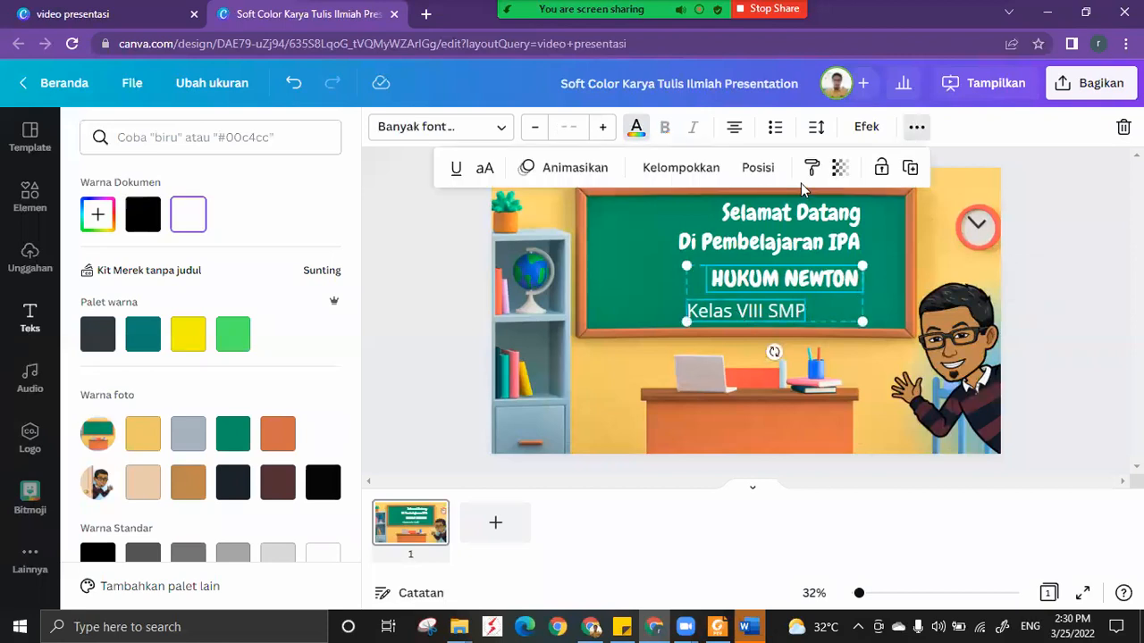
left_click(758, 168)
left_click(706, 351)
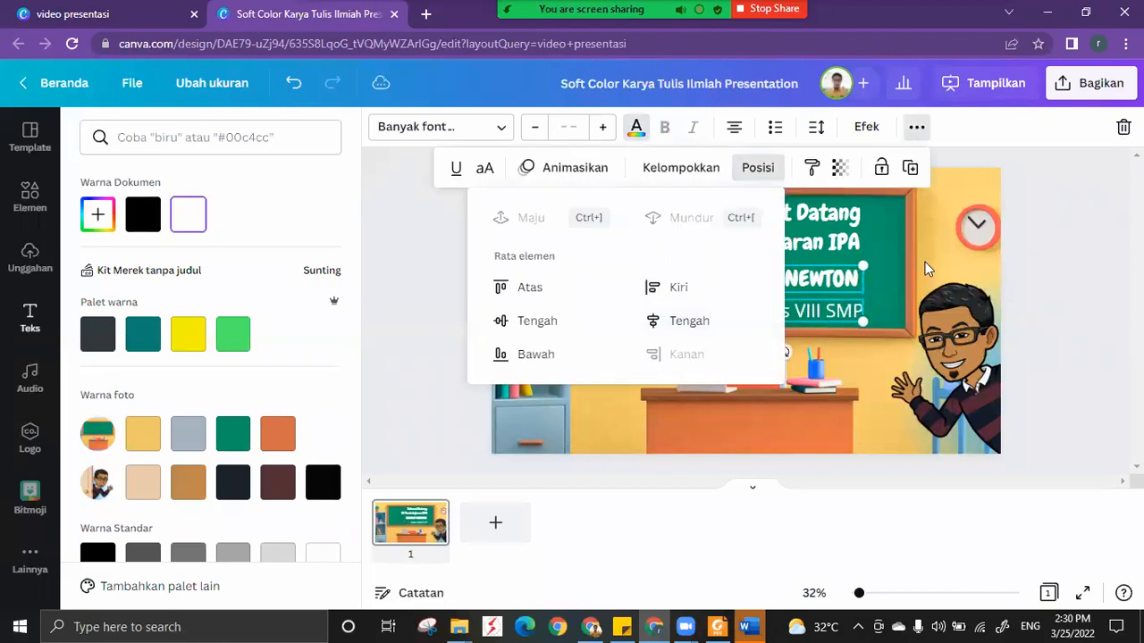
left_click(893, 236)
Reduce the font size of "Kelas VIII SMP" to 44.
left_click(846, 310)
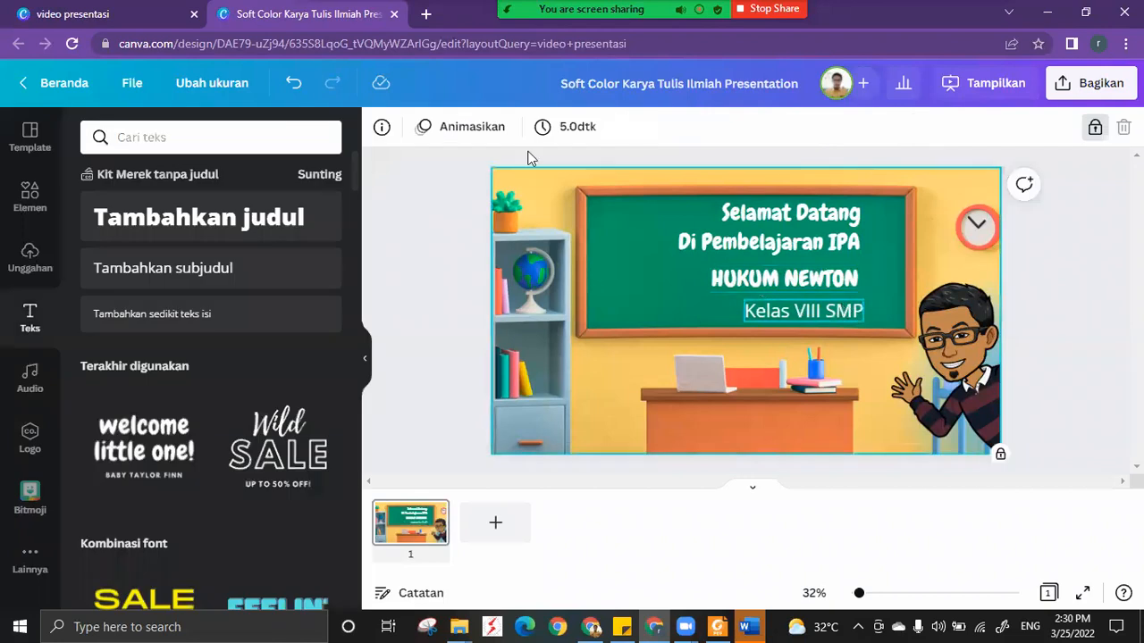
left_click(533, 128)
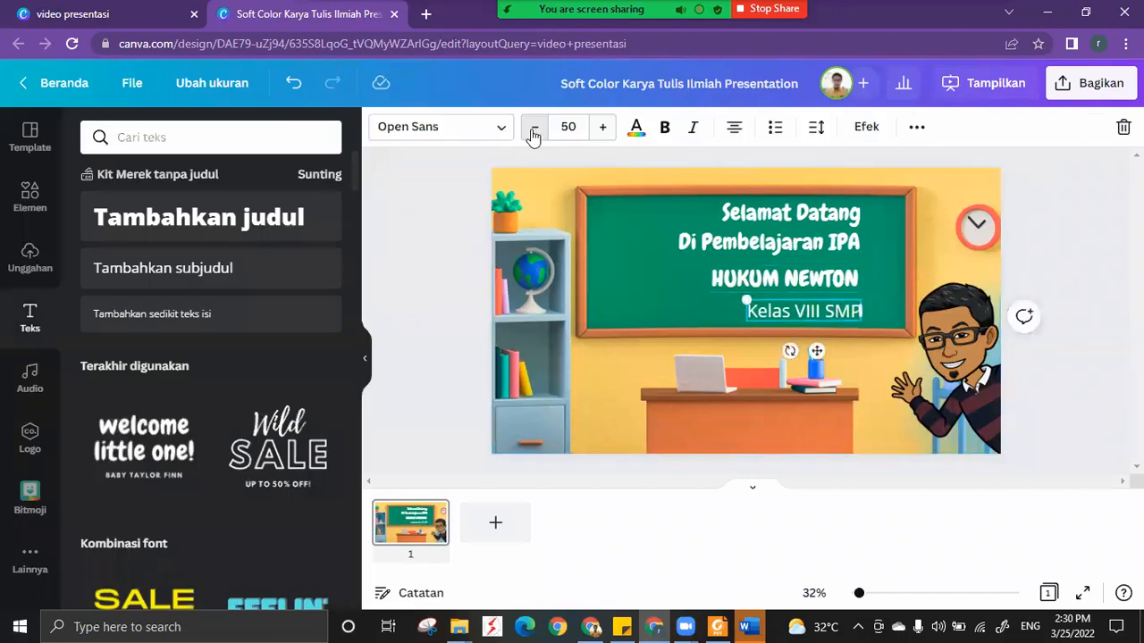
left_click(533, 128)
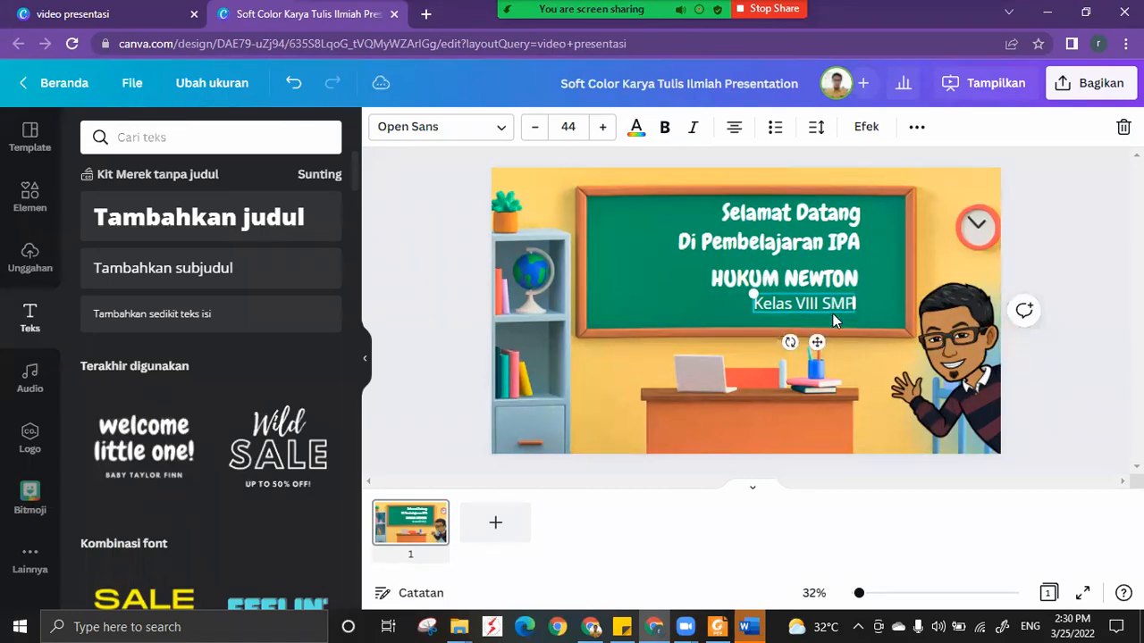
Move "Kelas VIII SMP" up directly beneath "HUKUM NEWTON" and shift it slightly right to match that line's end.
left_click_drag(833, 314, 841, 285)
key("Escape")
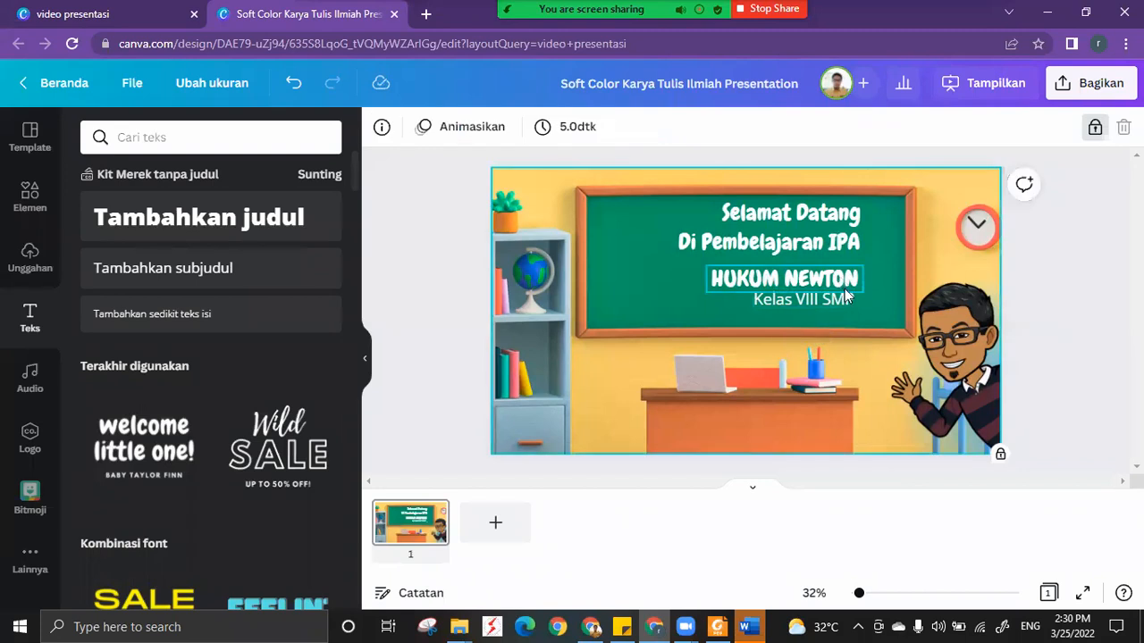
double_click(840, 303)
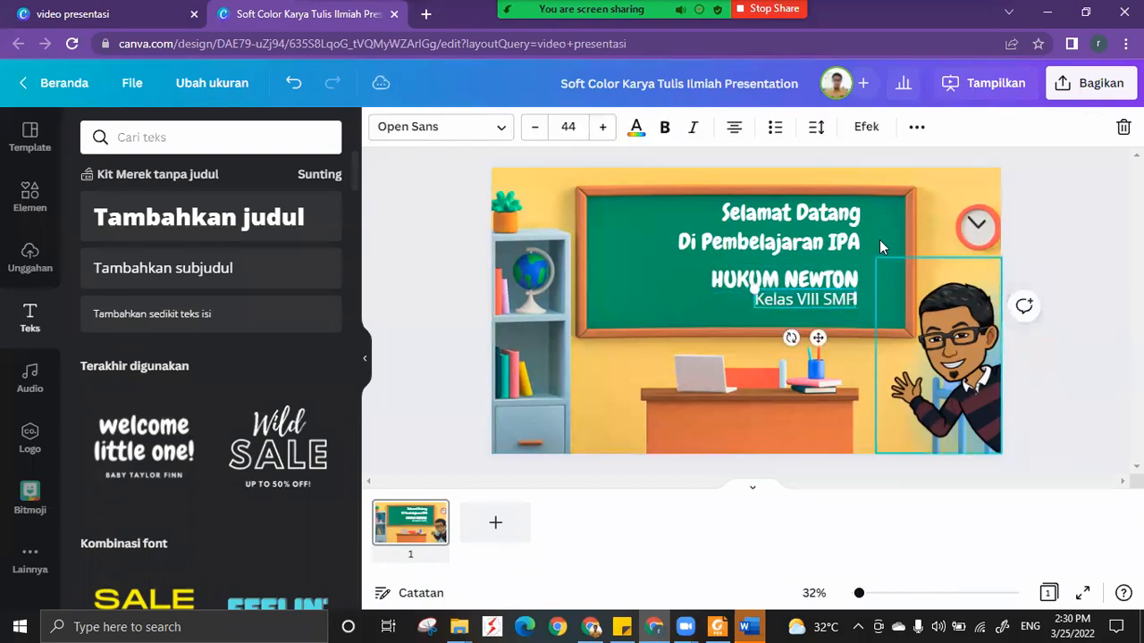
left_click(880, 240)
double_click(846, 302)
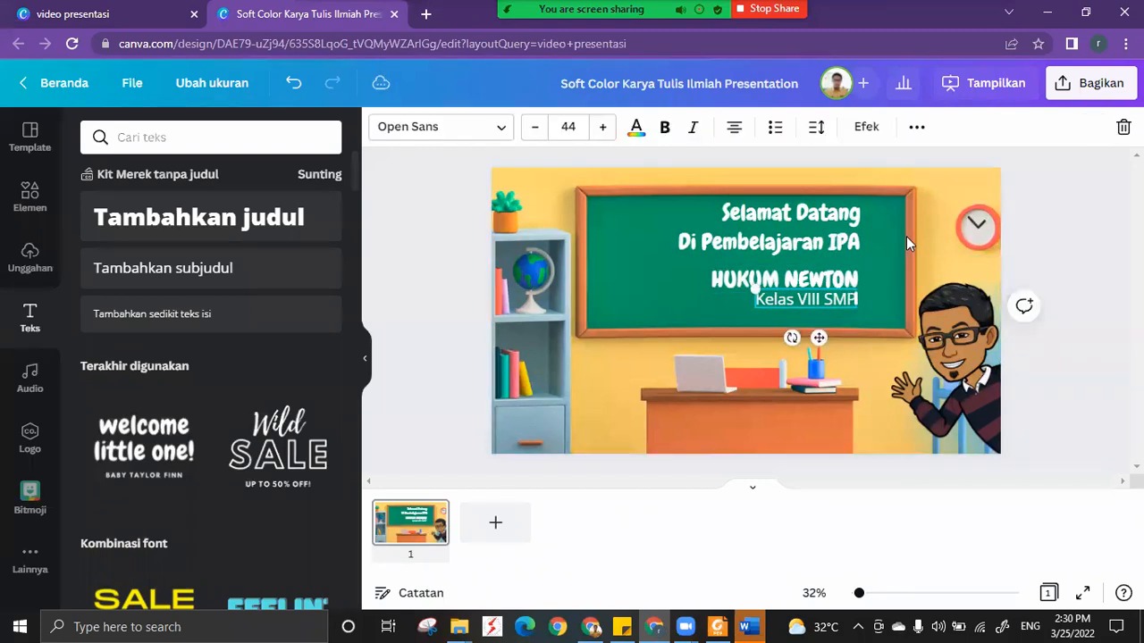
Deselect the text and duplicate page 1 of the presentation.
left_click(907, 236)
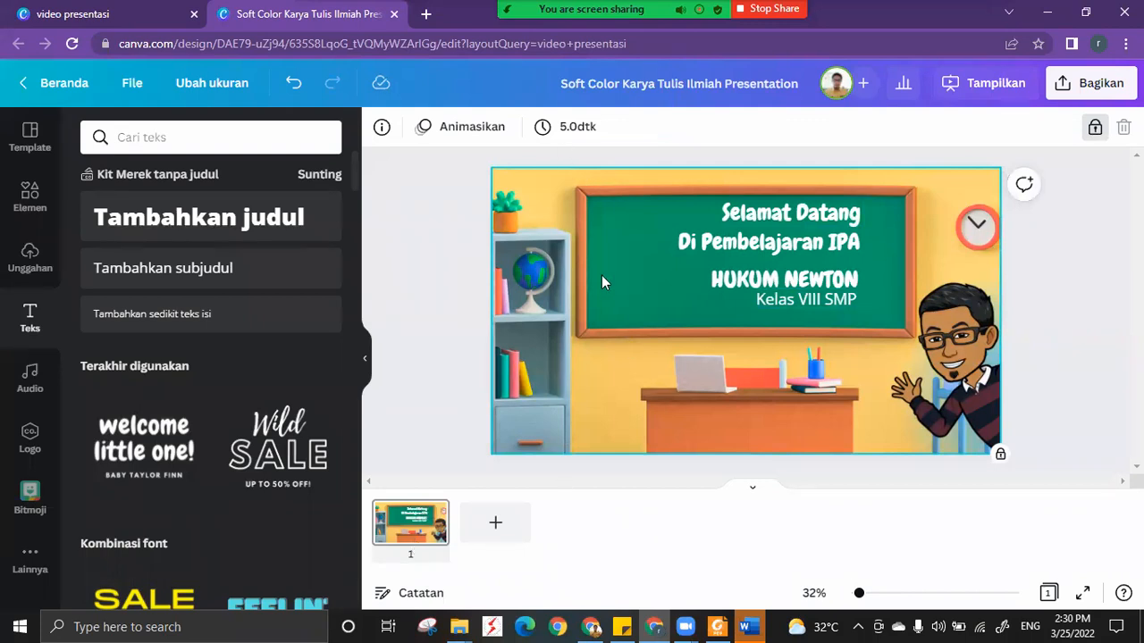
mouse_move(429, 525)
left_click(405, 528)
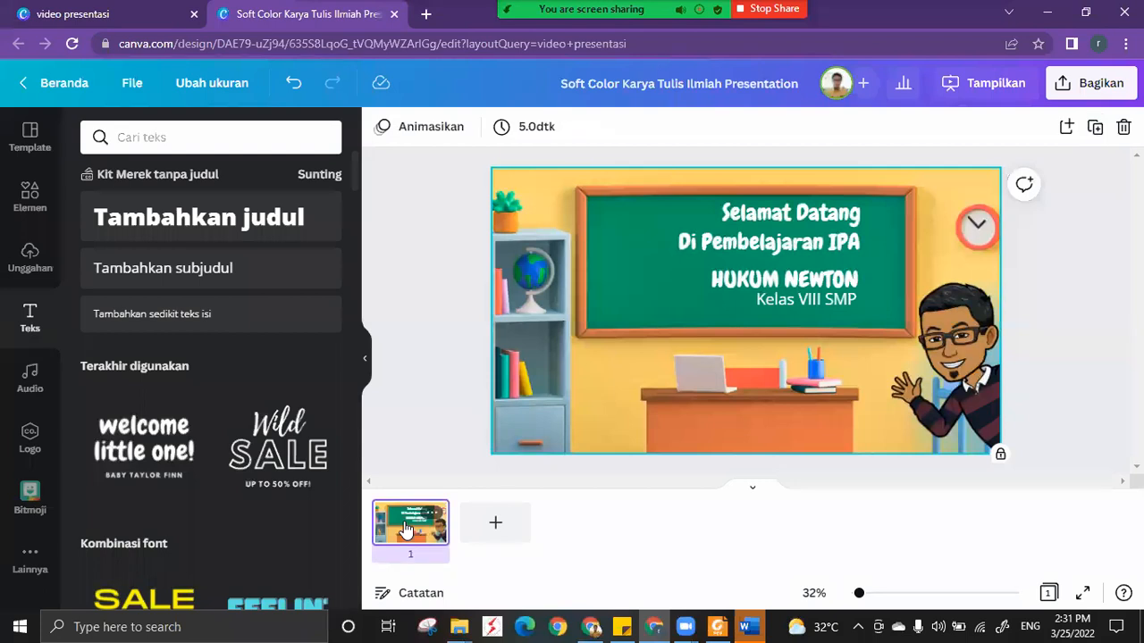
left_click(1096, 128)
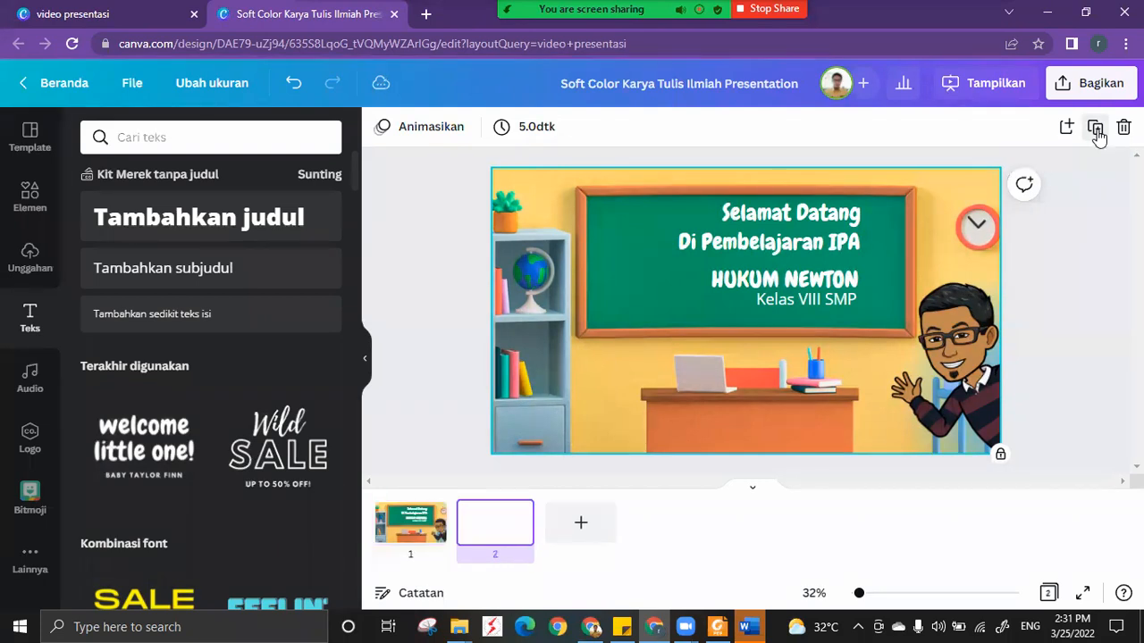
Delete all the chalkboard text on page 2, and unlock and delete the waving Bitmoji avatar.
left_click(677, 197)
key("Delete")
left_click(945, 356)
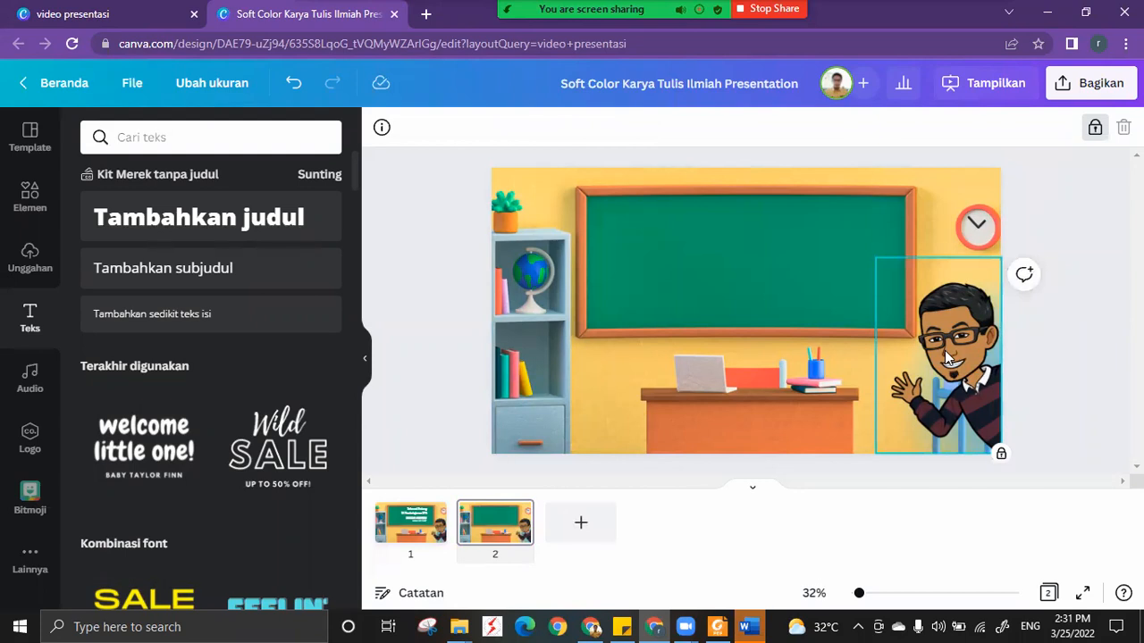
left_click(1094, 131)
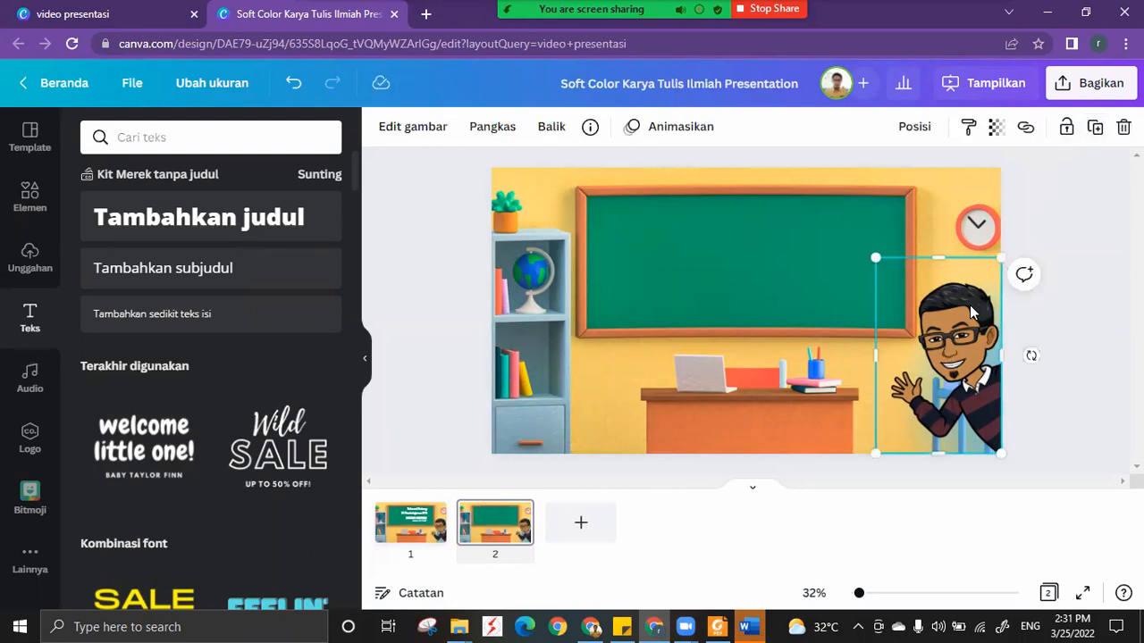
key("Delete")
Unlock the classroom background on page 2 and try opening it for cropping.
left_click(918, 314)
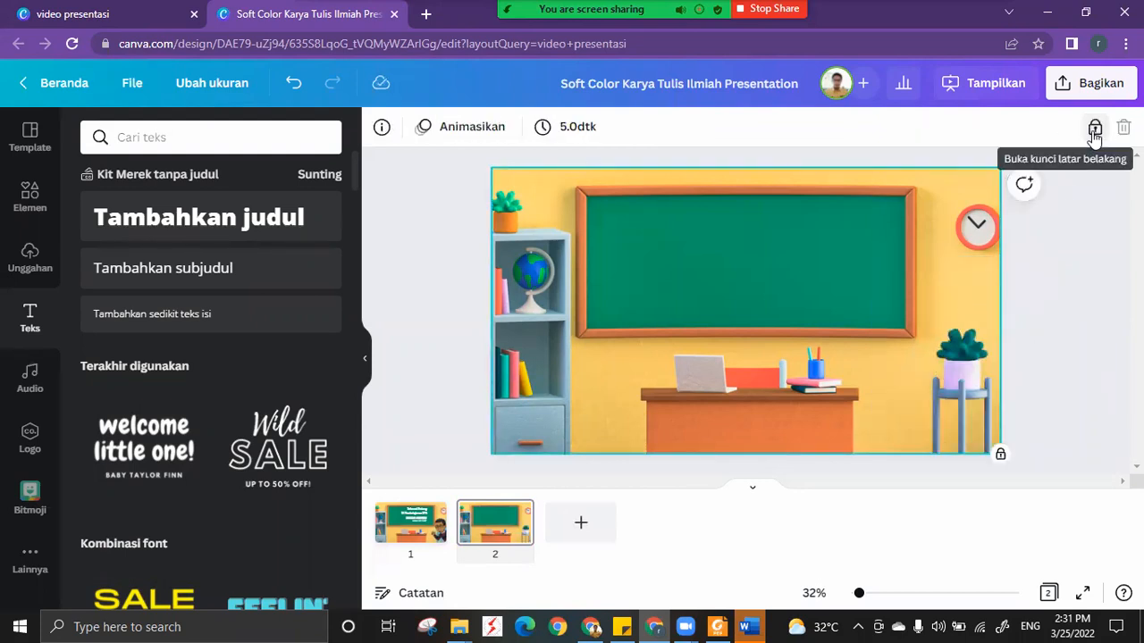
left_click(1094, 131)
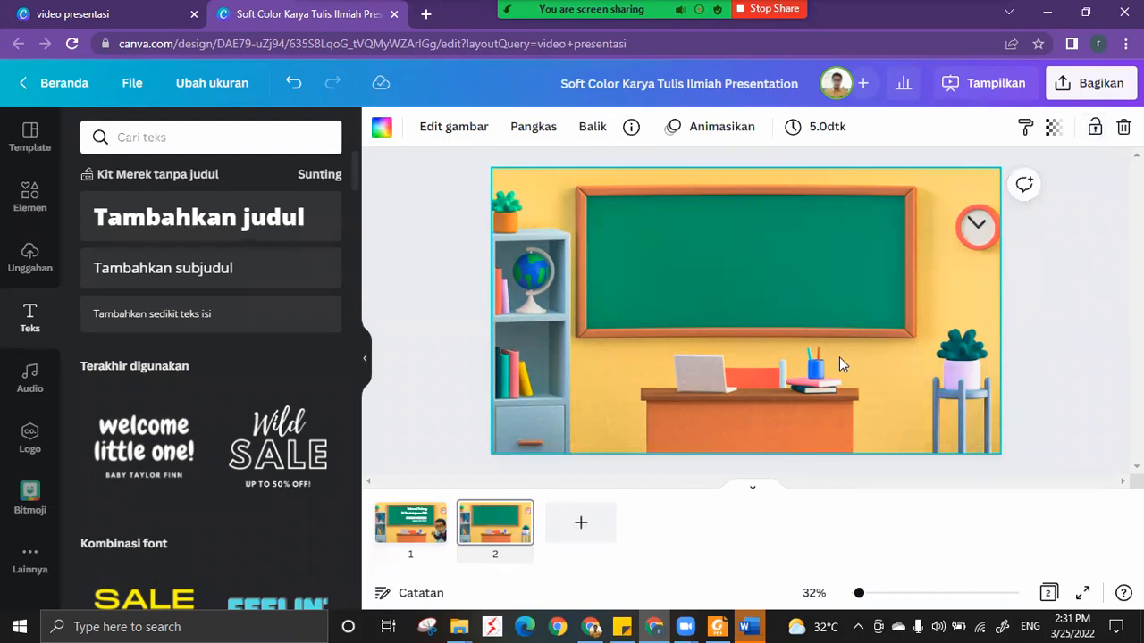
double_click(780, 321)
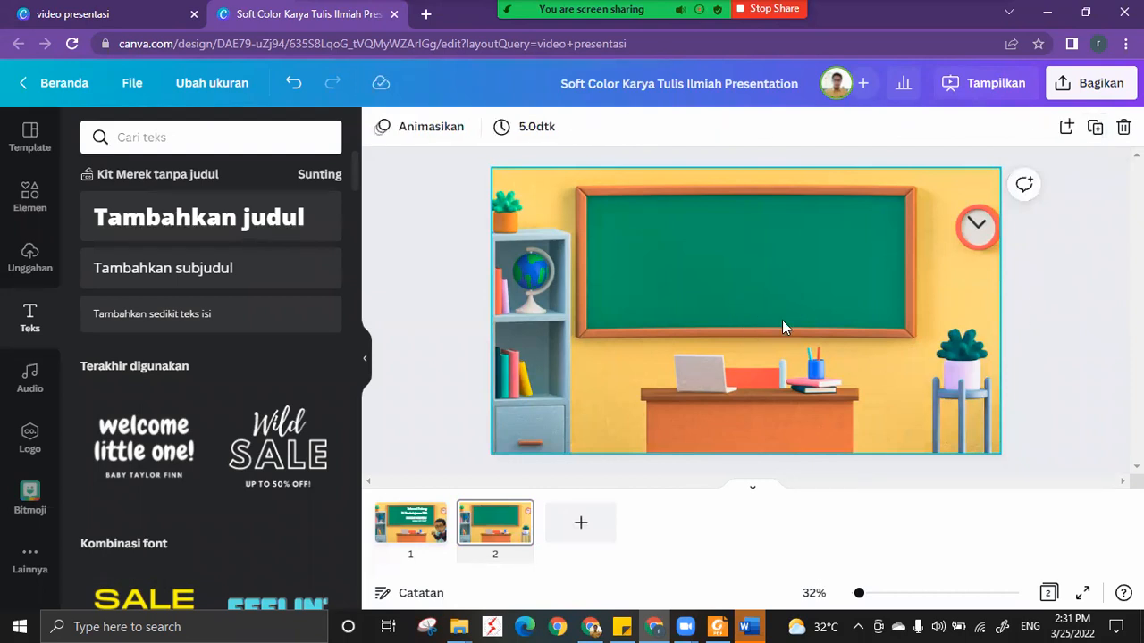
double_click(770, 300)
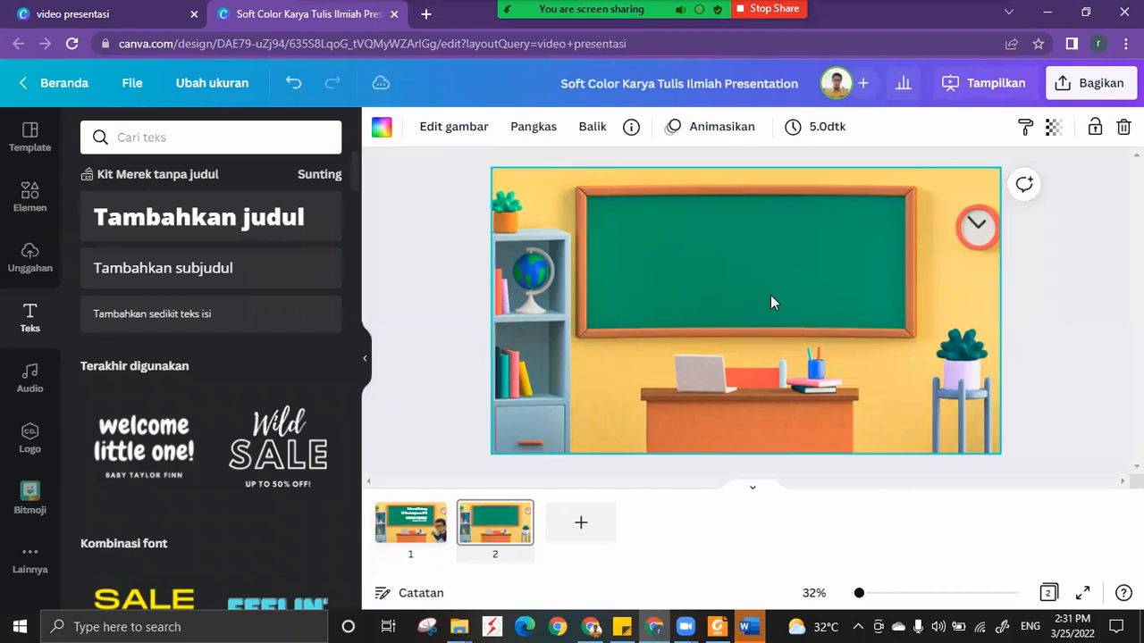
double_click(726, 309)
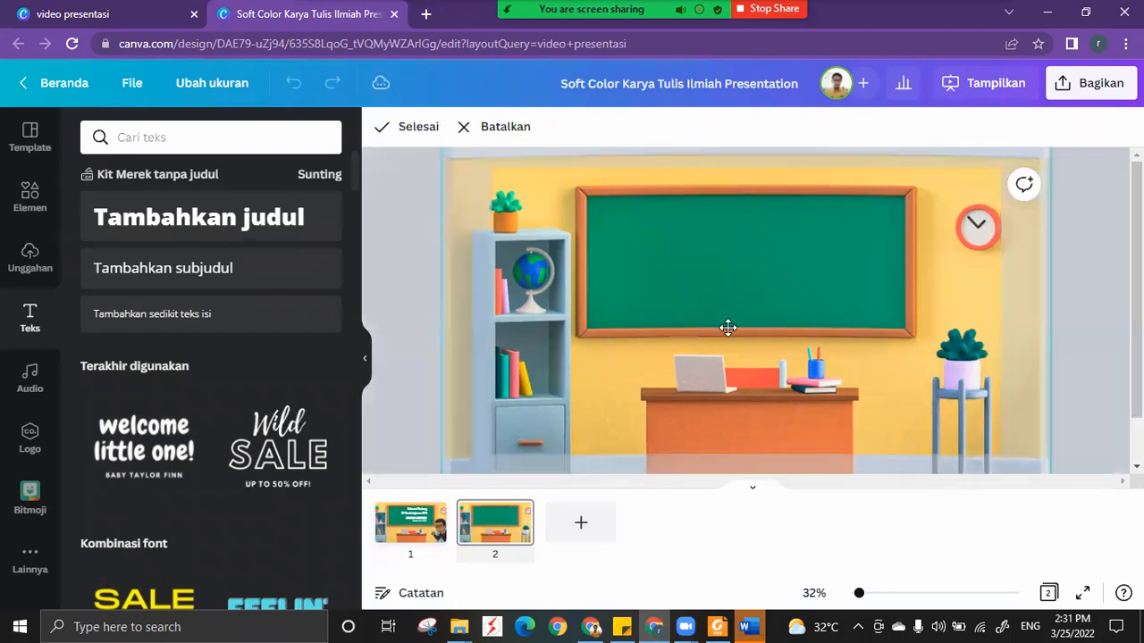
left_click(1000, 312)
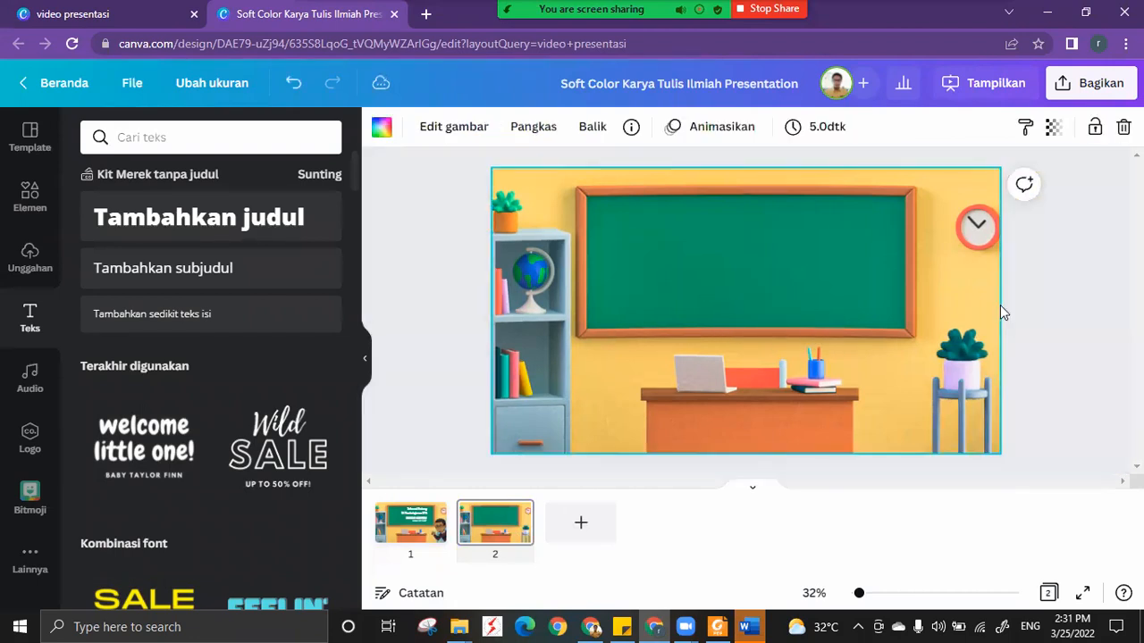
Enlarge and reposition the classroom background within its crop so the chalkboard nearly fills page 2, and apply the crop.
double_click(809, 297)
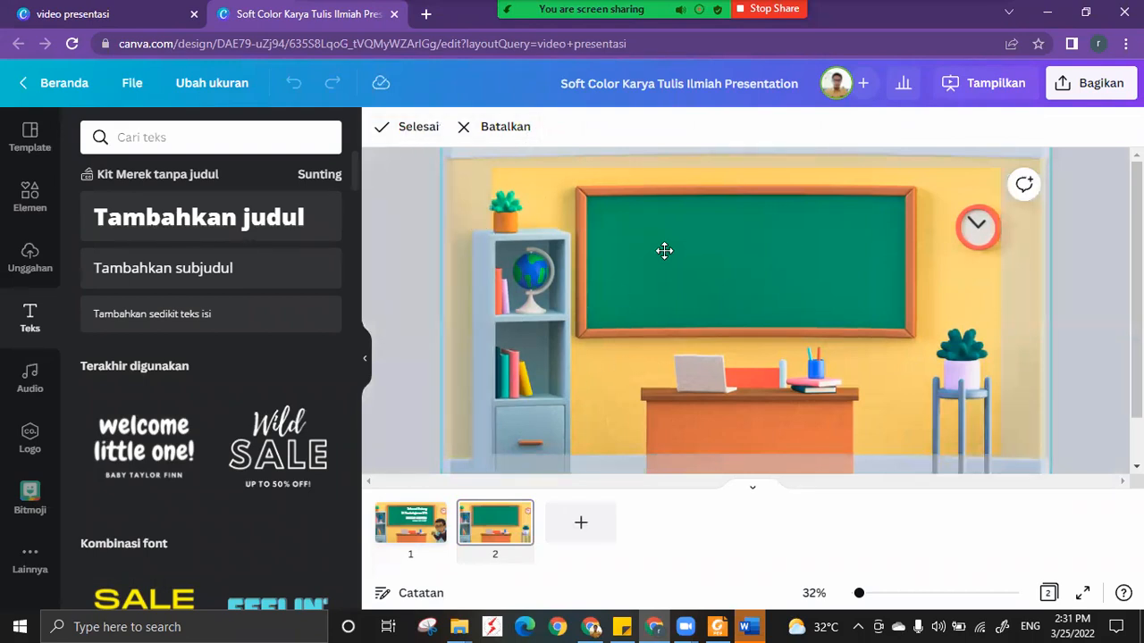
left_click_drag(633, 250, 530, 256)
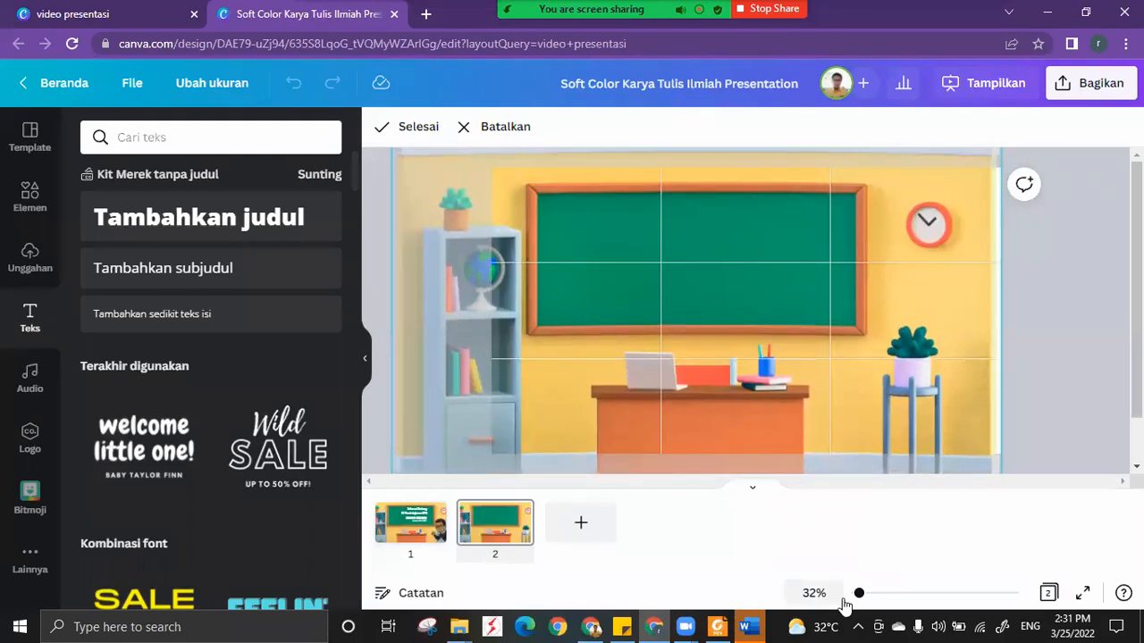
left_click_drag(858, 594, 851, 604)
left_click_drag(824, 375, 888, 401)
left_click_drag(746, 317, 715, 309)
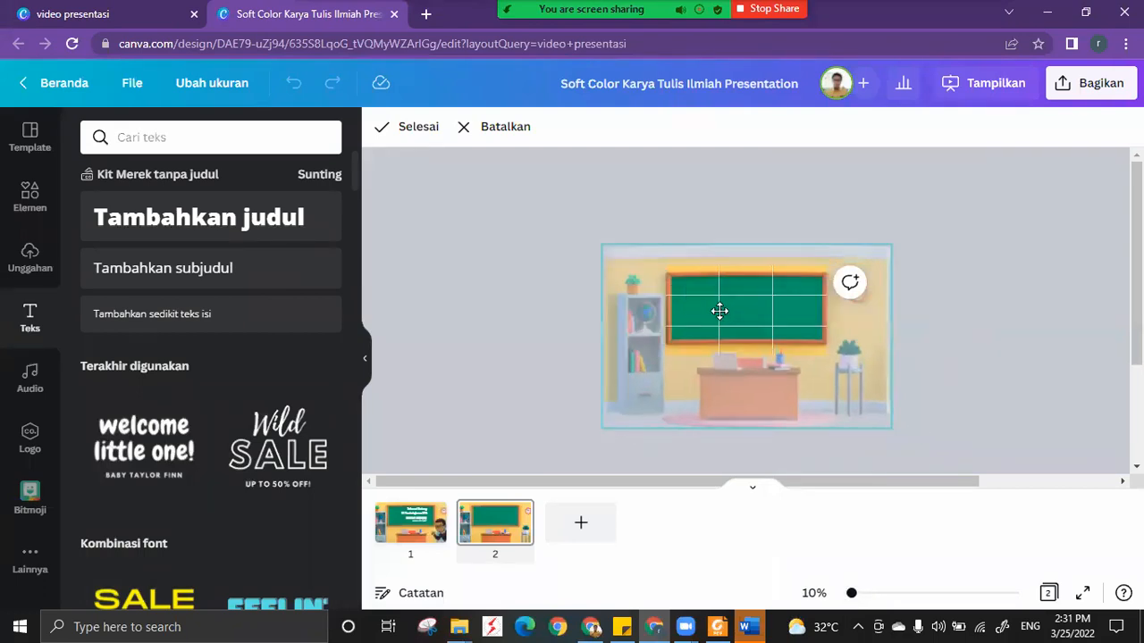
left_click_drag(890, 432, 877, 422)
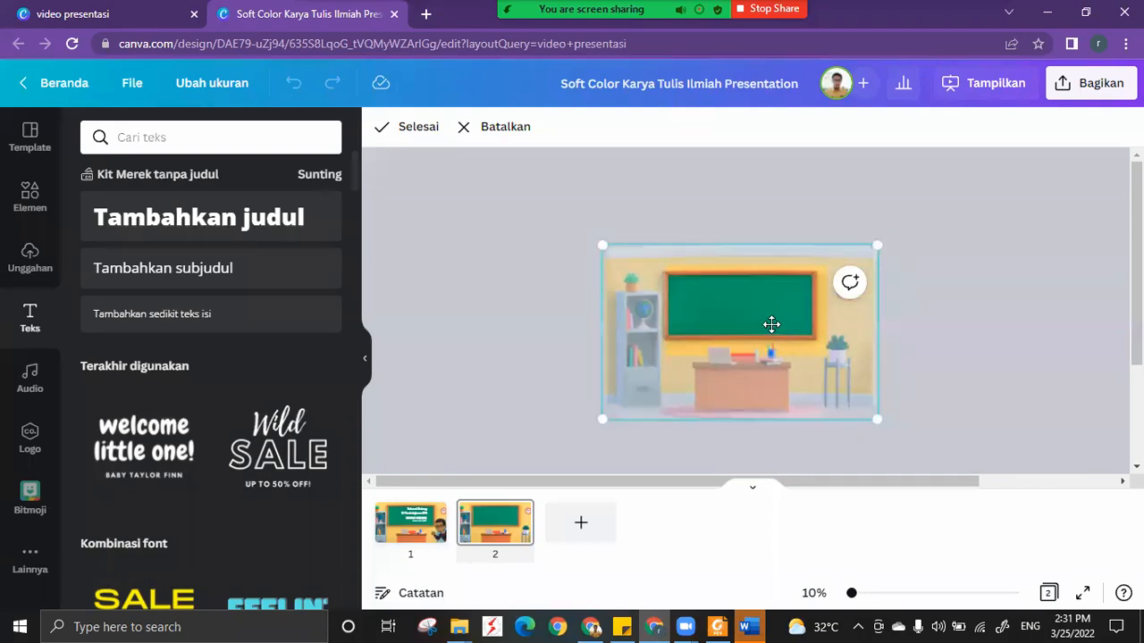
left_click_drag(774, 324, 772, 331)
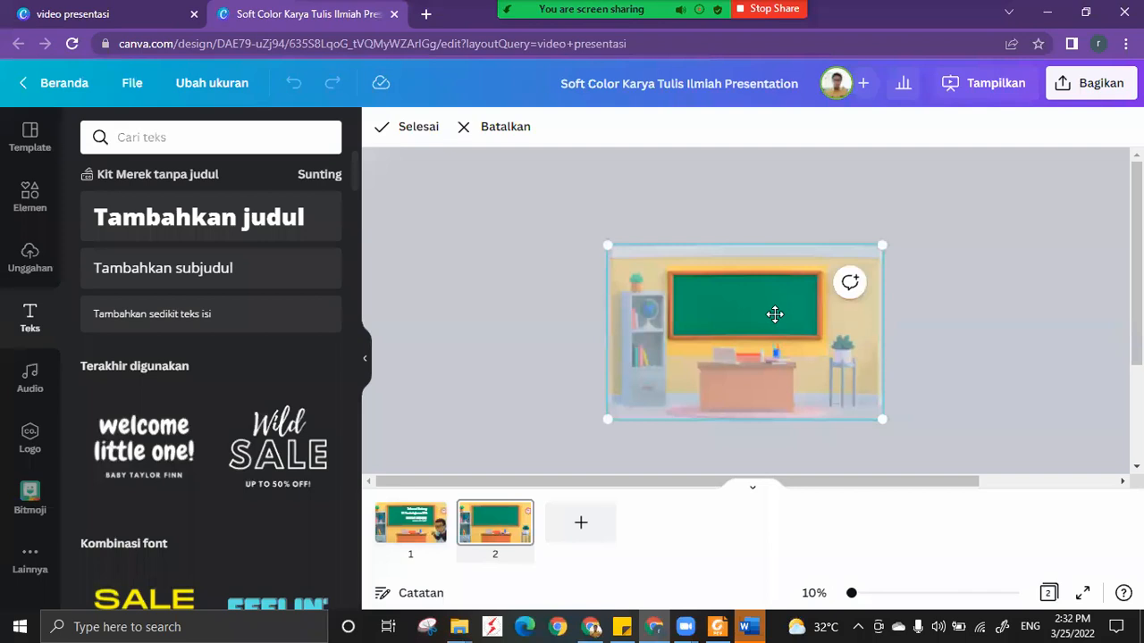
left_click_drag(782, 324, 788, 331)
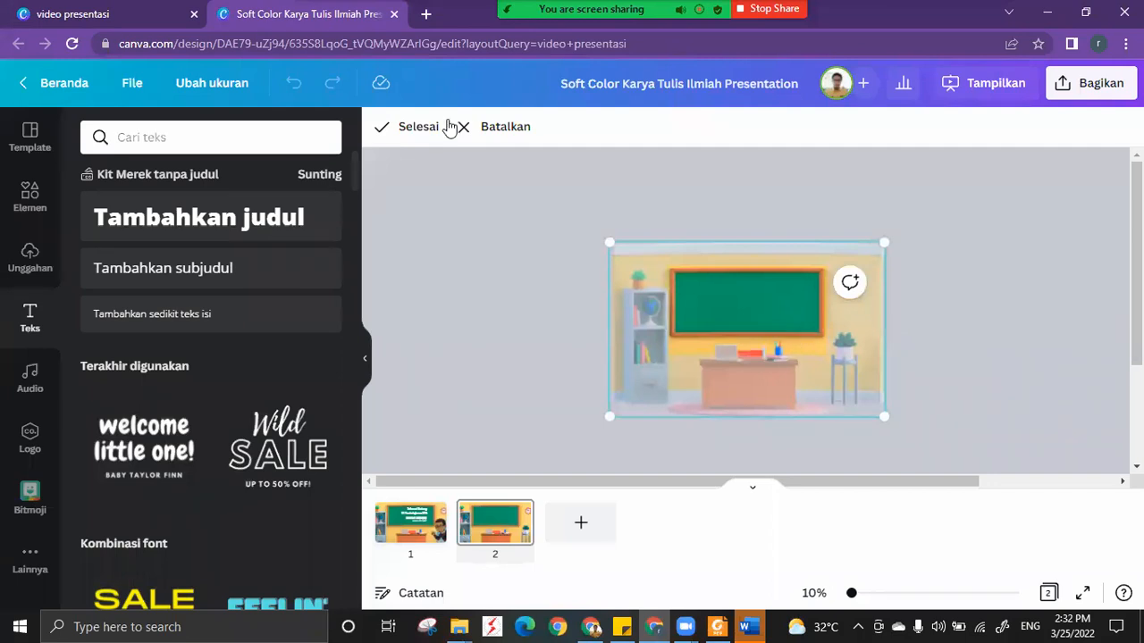
left_click(438, 153)
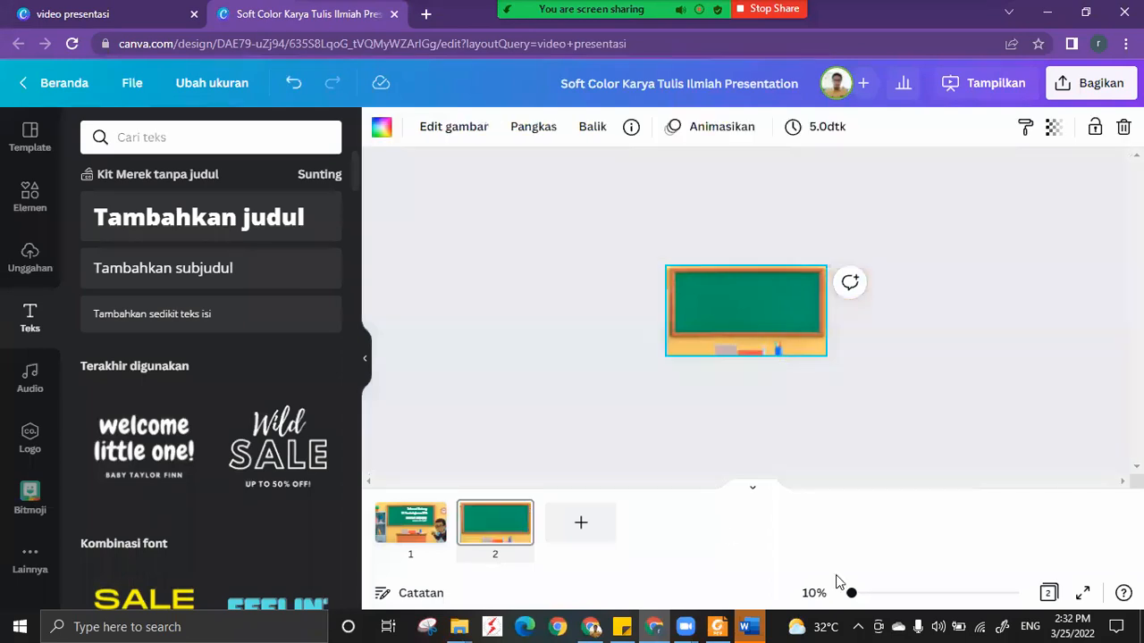
left_click_drag(851, 592, 859, 594)
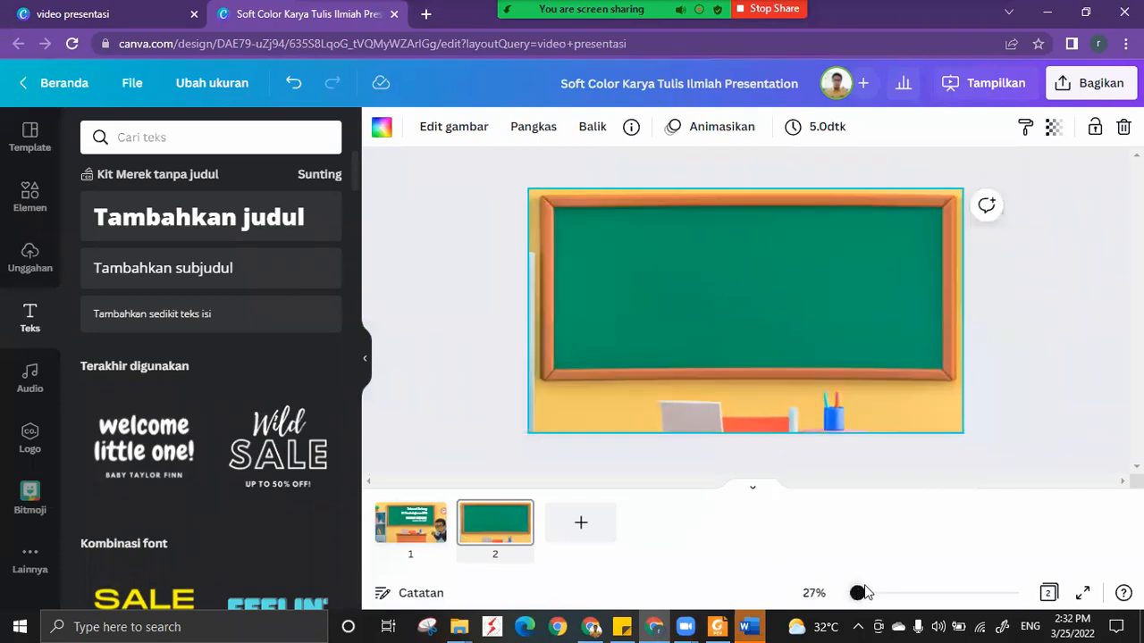
Add the Bitmoji standing on a box with a raised finger to page 2 and enlarge it beyond the page's bottom edge.
left_click(408, 531)
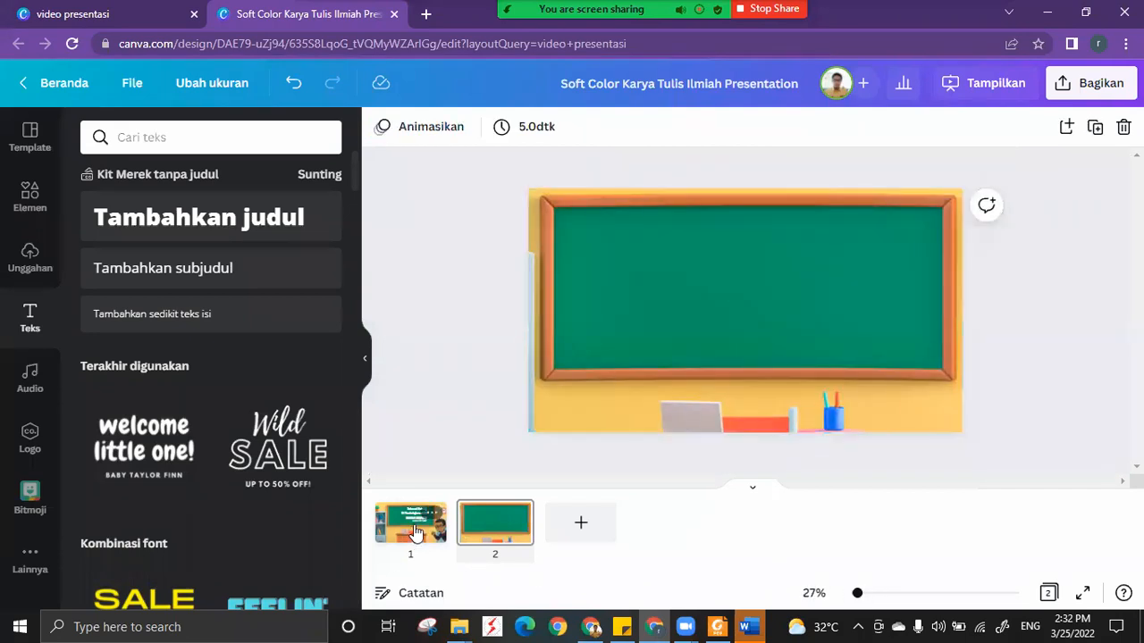
left_click(412, 531)
left_click(481, 534)
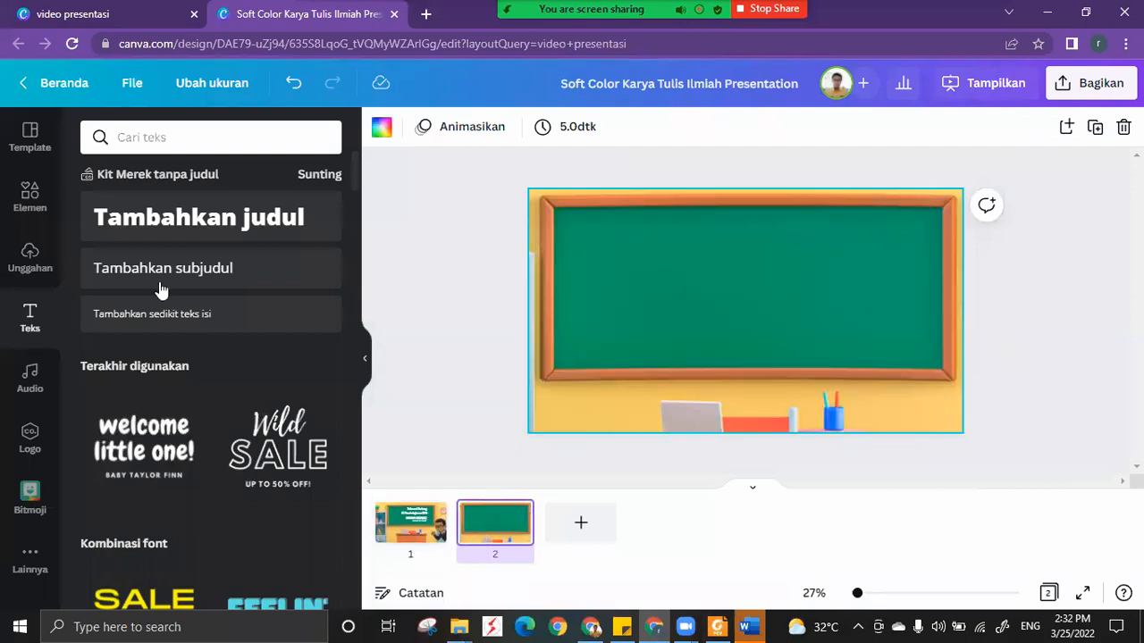
left_click(28, 505)
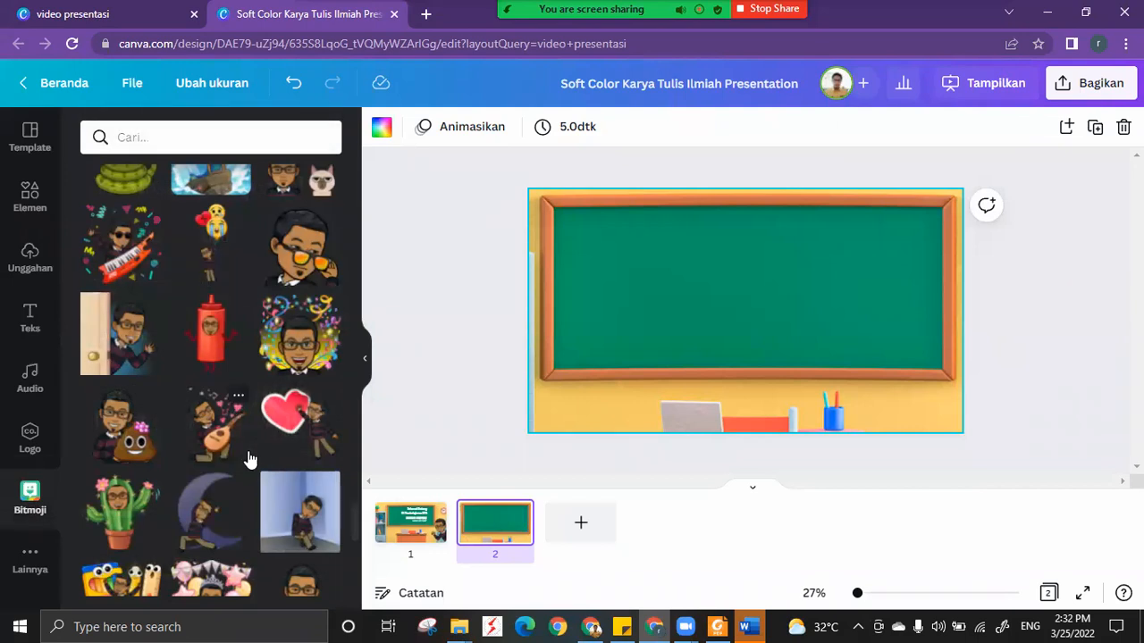
scroll(249, 460, "down", 4)
scroll(249, 459, "down", 2)
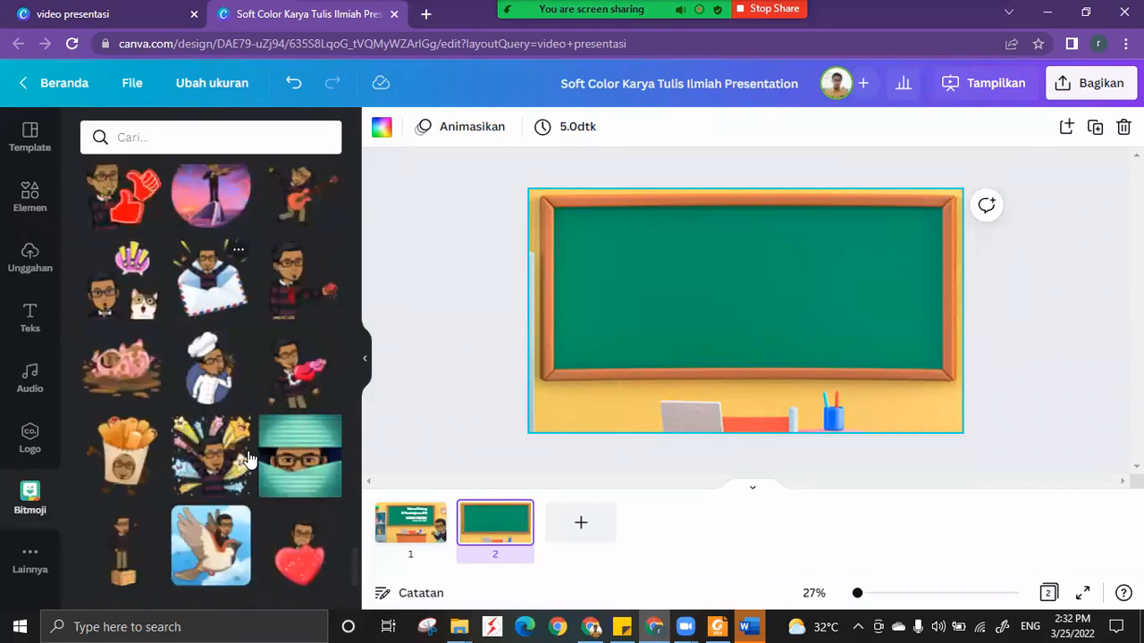
scroll(123, 441, "down", 1)
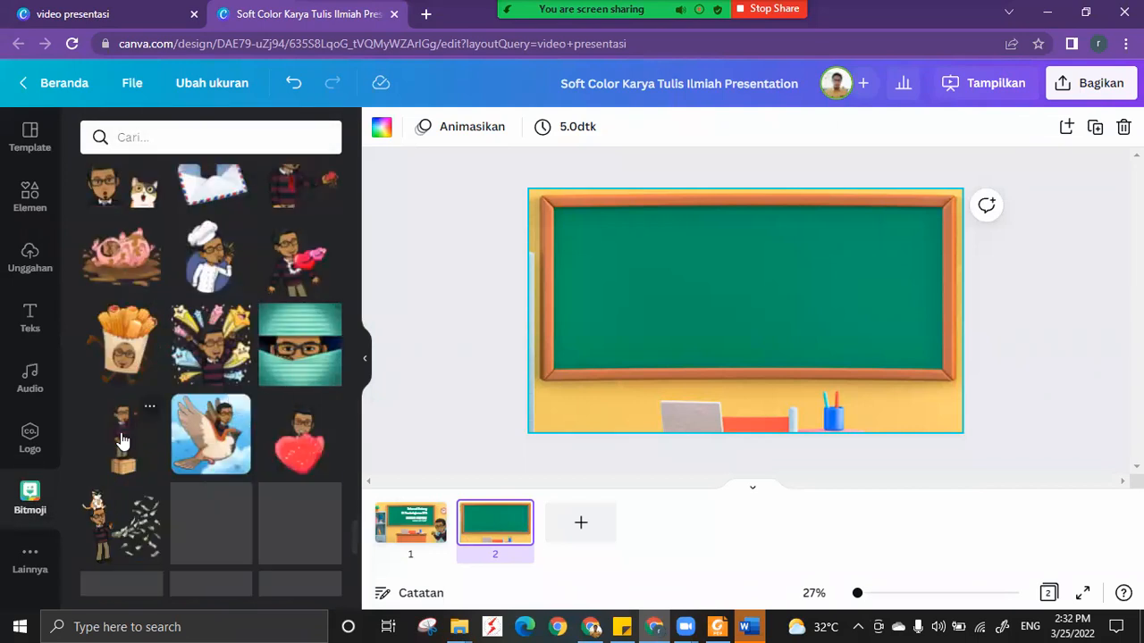
left_click(122, 441)
left_click_drag(955, 463, 1020, 499)
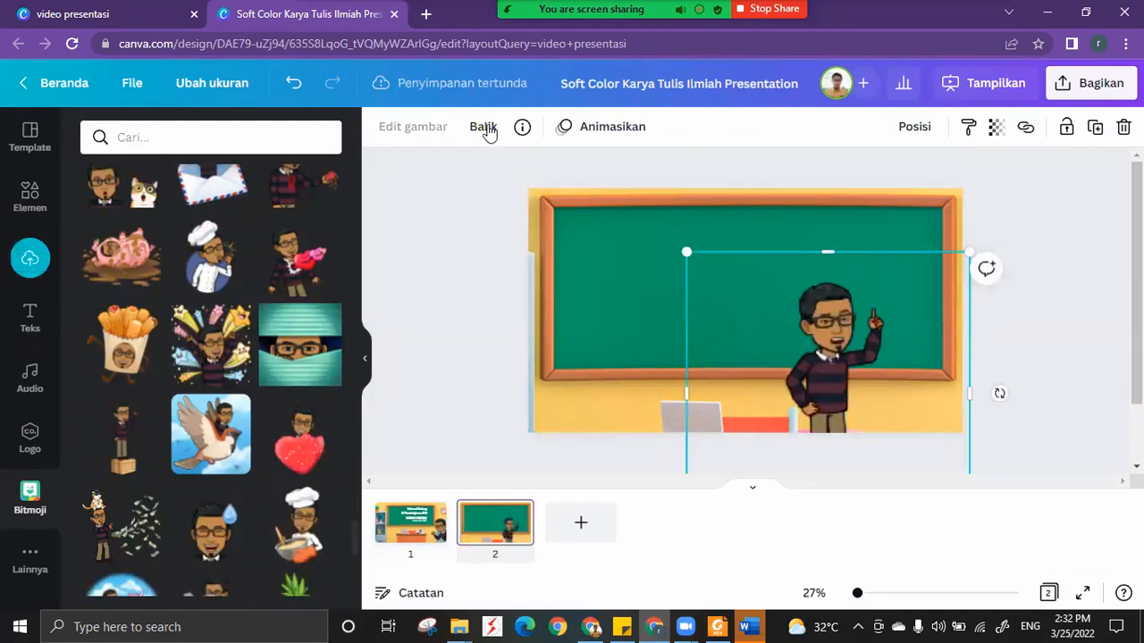
Flip the Bitmoji avatar horizontally so it points toward the chalkboard, and move it to the page's lower-right corner.
left_click(489, 133)
left_click(539, 171)
left_click_drag(819, 359, 894, 389)
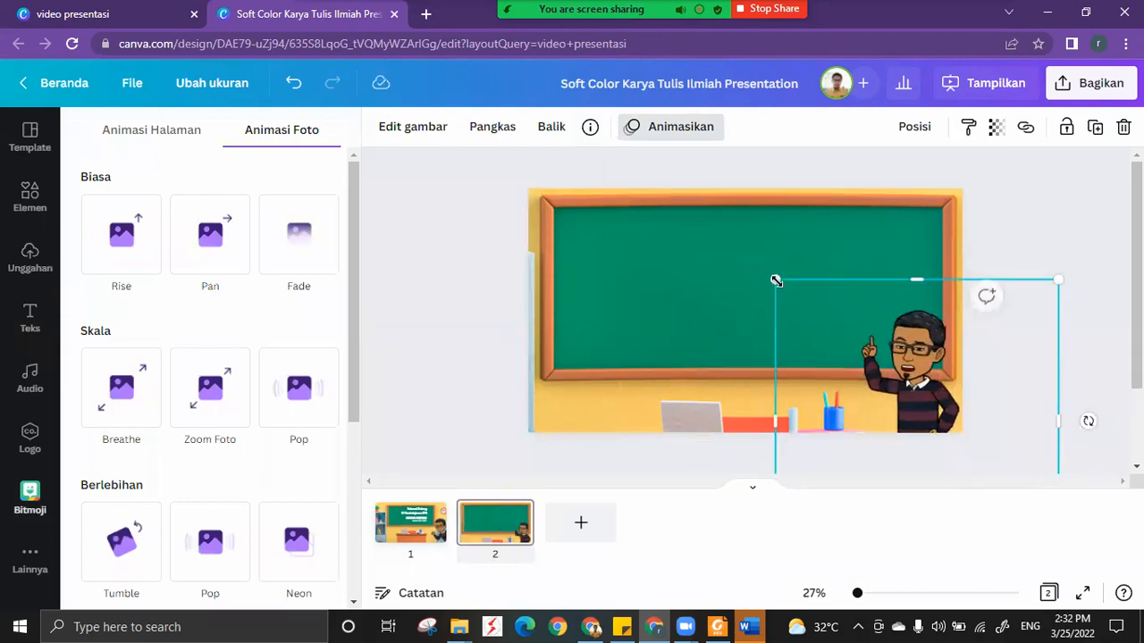
left_click_drag(775, 280, 554, 414)
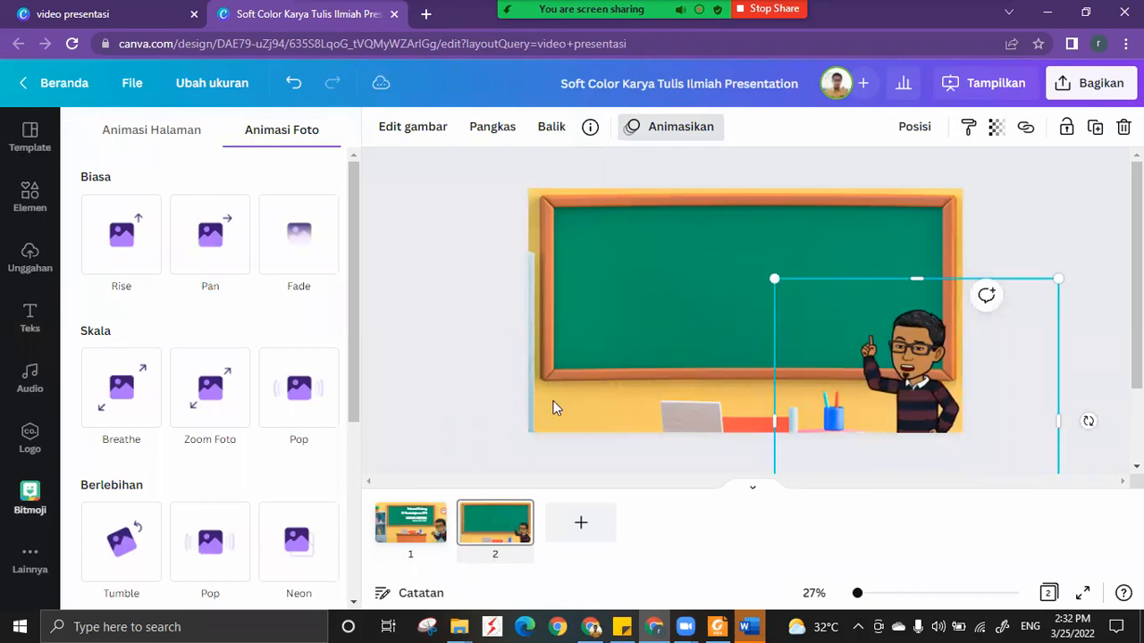
mouse_move(908, 368)
left_mouse_down()
mouse_move(910, 346)
mouse_move(912, 370)
left_mouse_up()
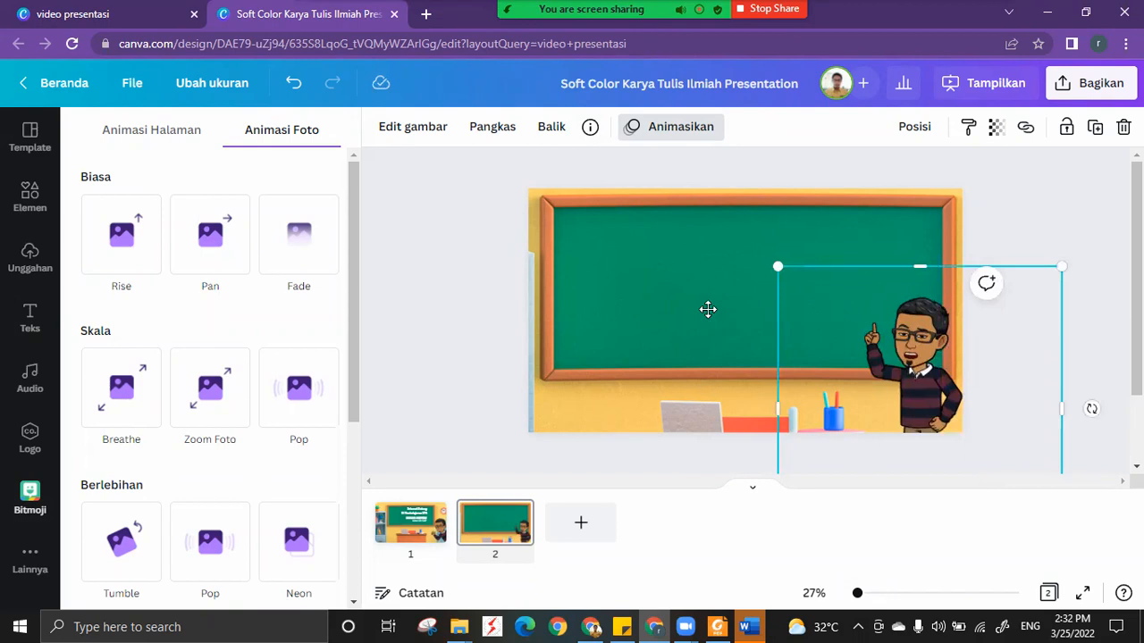
Shift the Bitmoji avatar slightly down in the lower-right corner so only its upper body shows on the page.
double_click(709, 311)
scroll(892, 341, "down", 3)
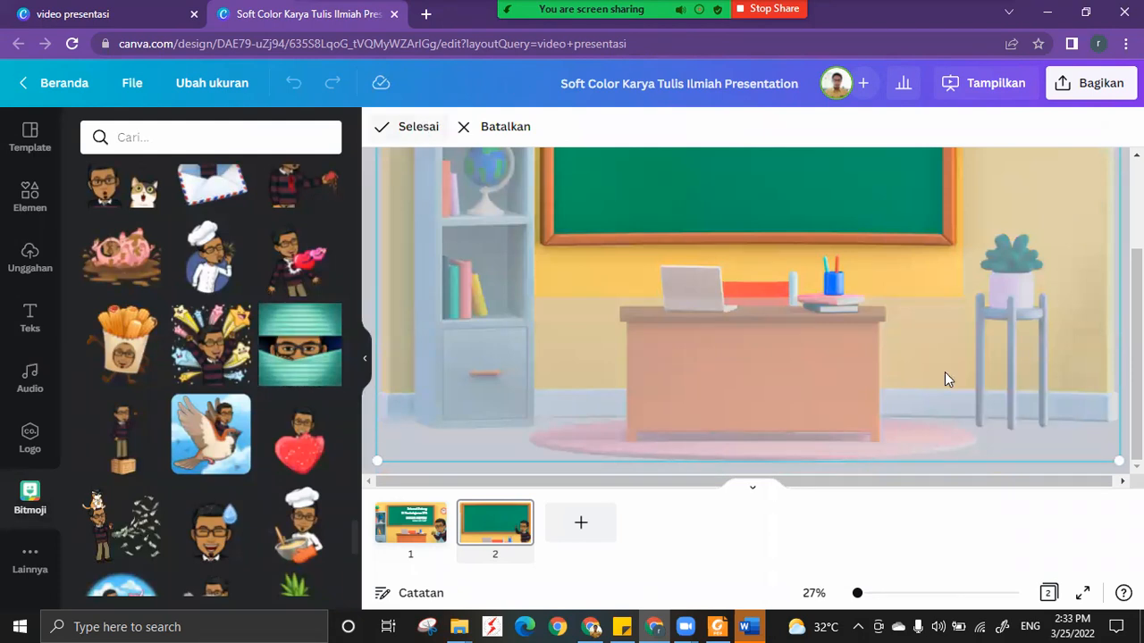
left_click(917, 368)
mouse_move(911, 374)
left_mouse_down()
mouse_move(919, 392)
mouse_move(920, 381)
left_mouse_up()
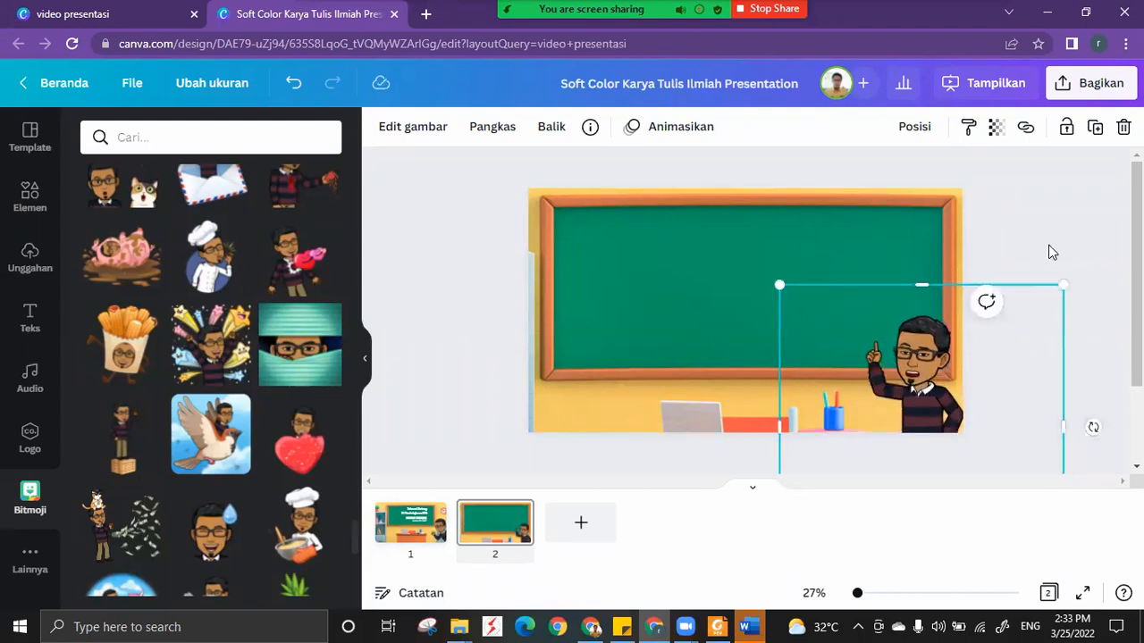
left_click(1052, 252)
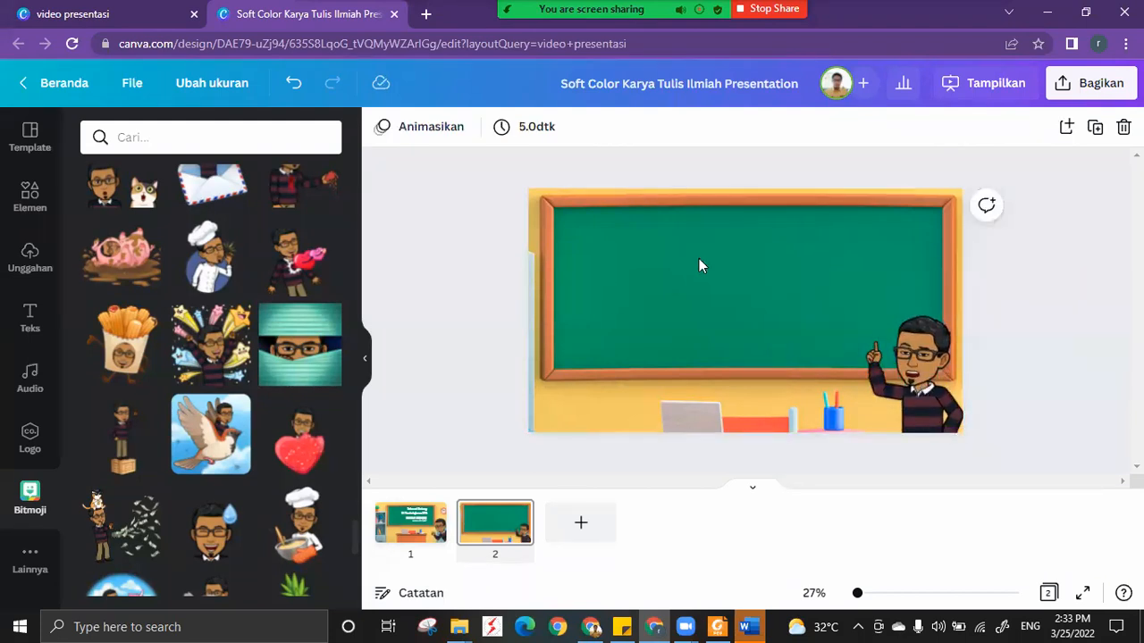
Add a "TUJUAN PEMBELAJARAN" heading to page 2 and scale it down to fit inside the chalkboard.
left_click(389, 529)
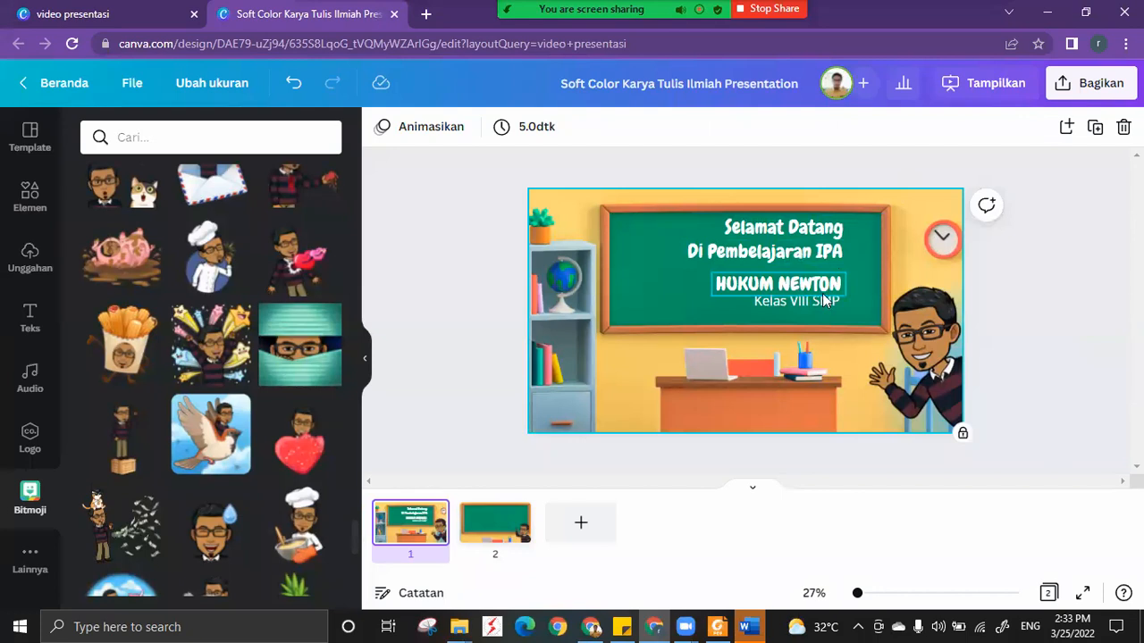
left_click(495, 534)
left_click(397, 227)
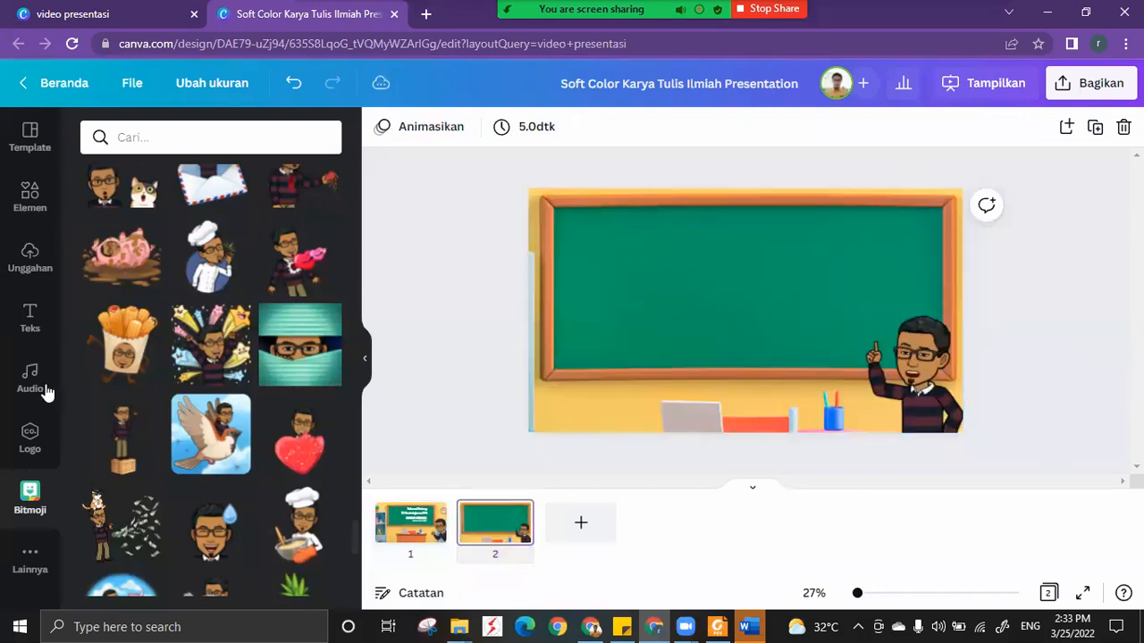
left_click(28, 314)
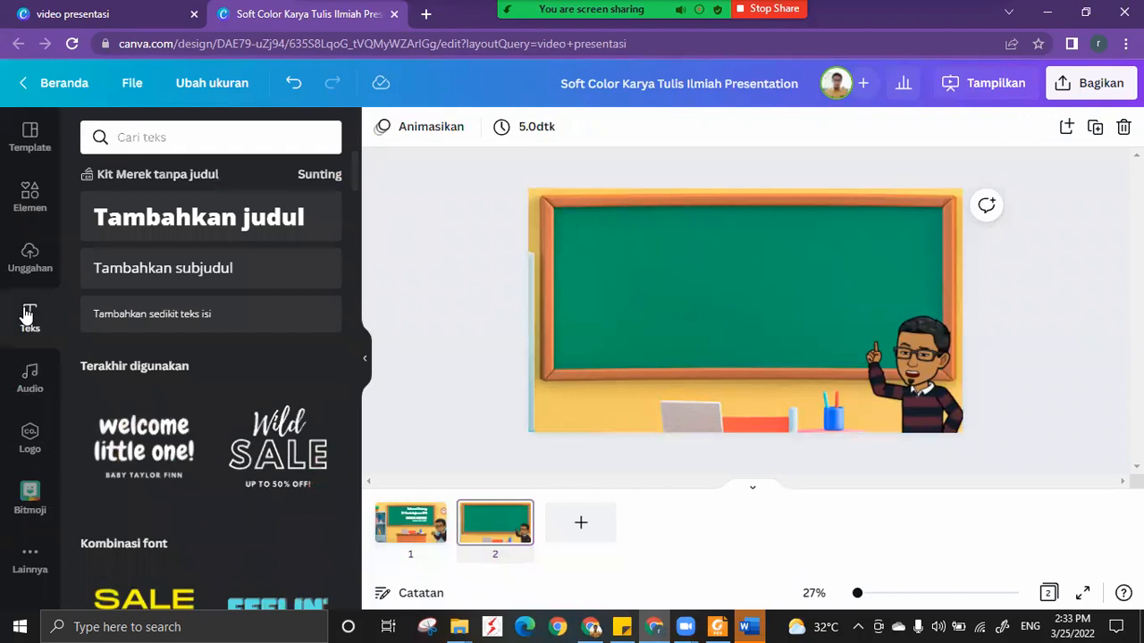
left_click(179, 217)
type("T")
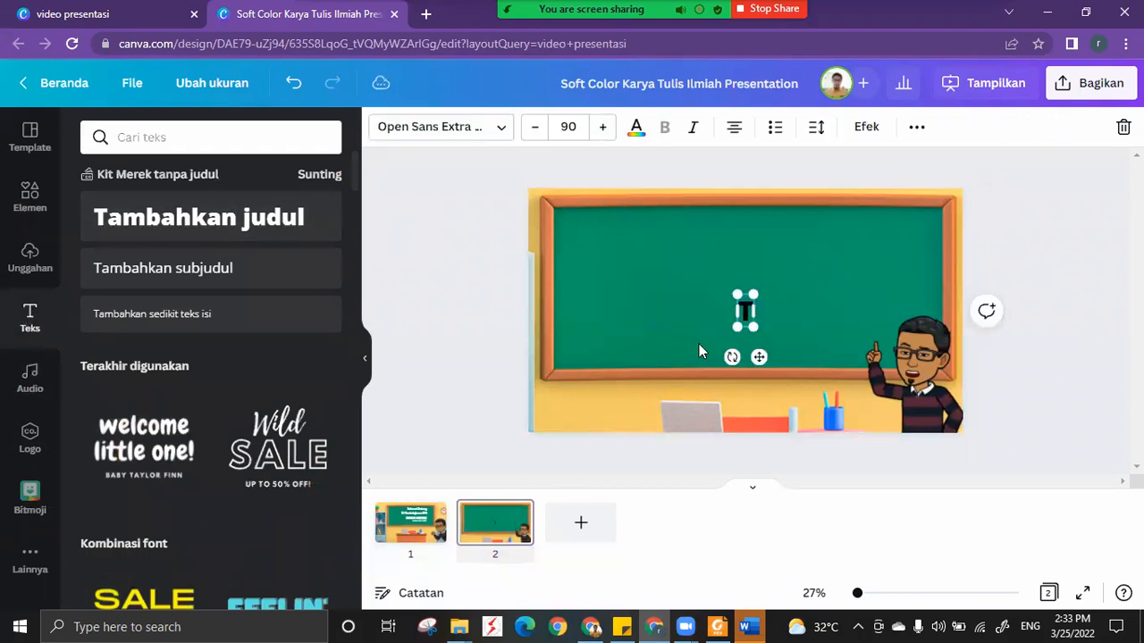
type("UJUAN PEMBELAJARAN")
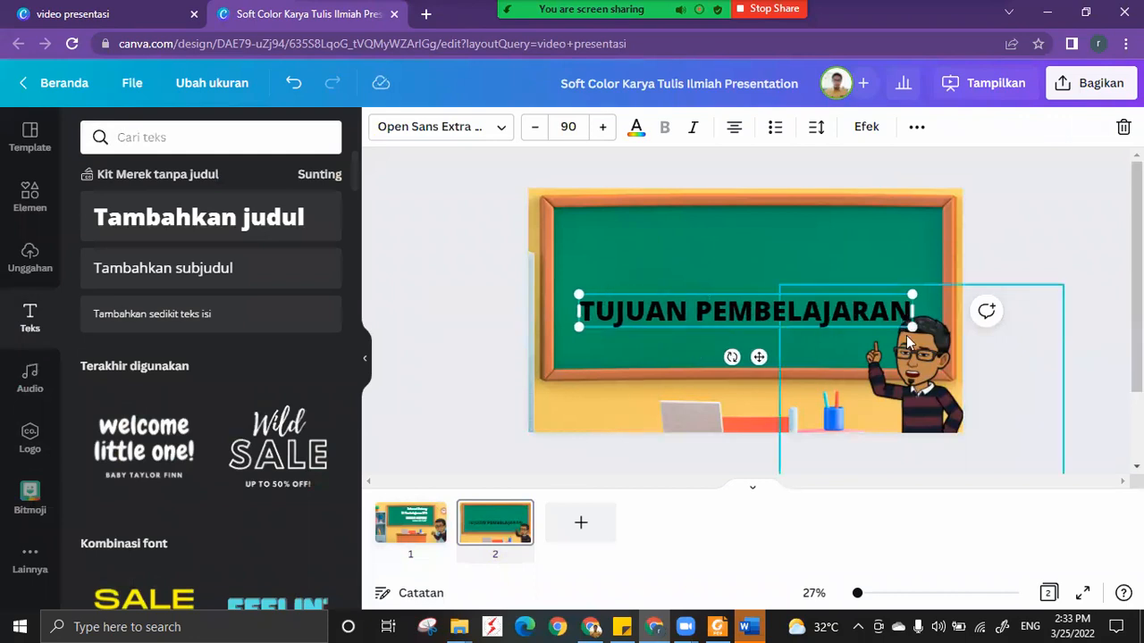
left_click_drag(911, 327, 820, 304)
Lock the classroom background and the Bitmoji avatar on page 2.
left_click(891, 225)
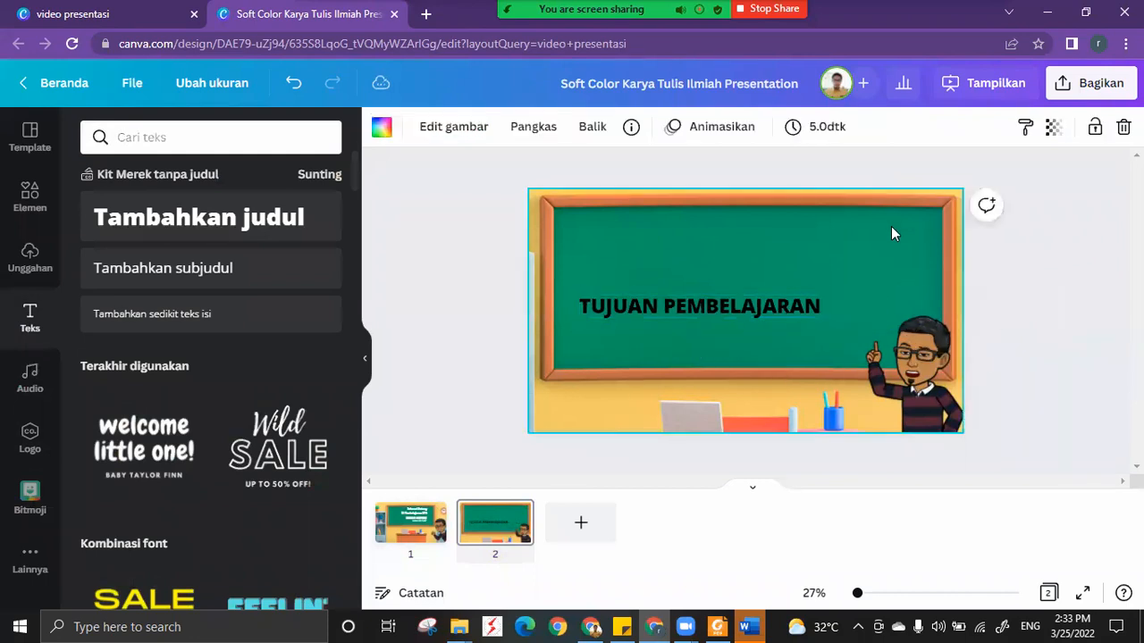
left_click(1095, 127)
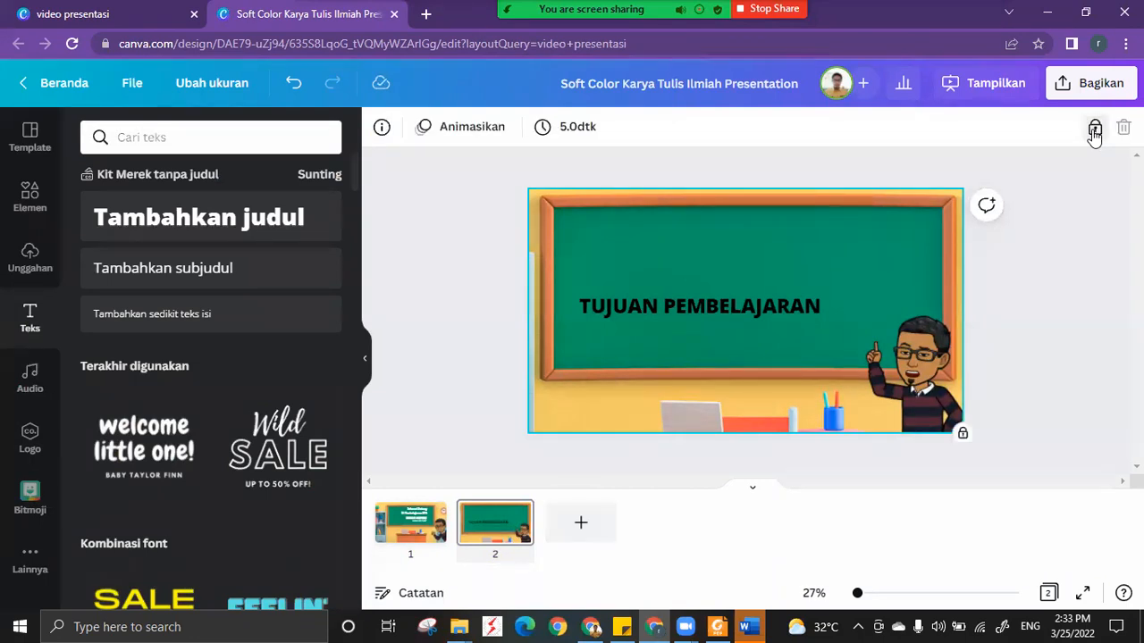
left_click(911, 371)
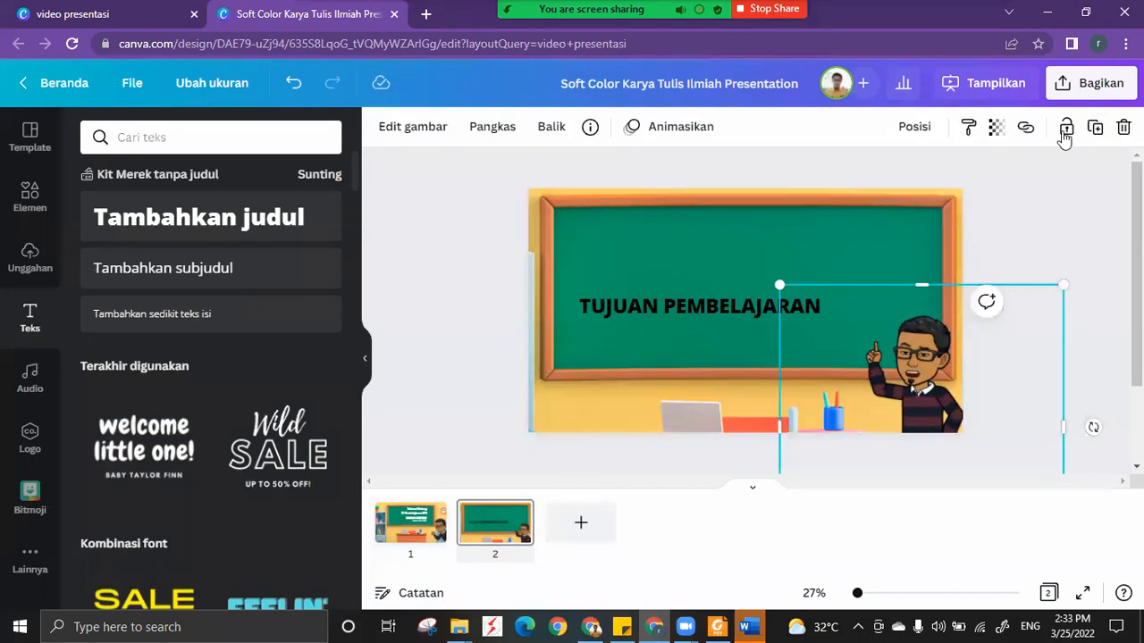
left_click(1072, 128)
left_click(1097, 127)
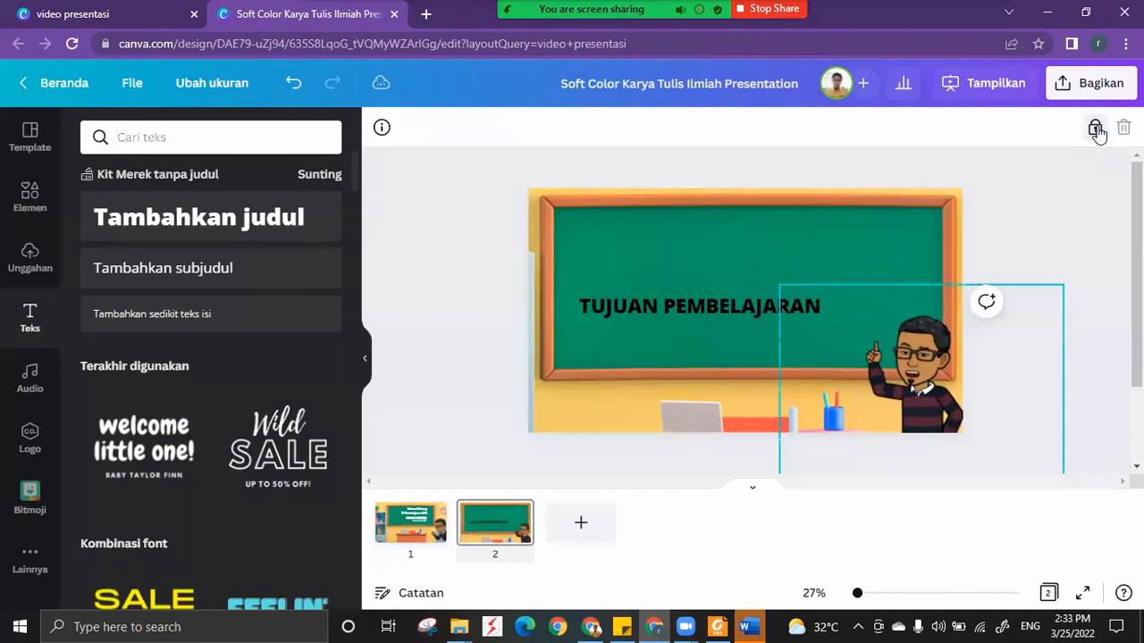
left_click(1019, 228)
Move the TUJUAN PEMBELAJARAN heading to the chalkboard's upper-left area and reduce its font size to 20.
left_click_drag(710, 313, 692, 228)
left_click_drag(802, 236, 697, 220)
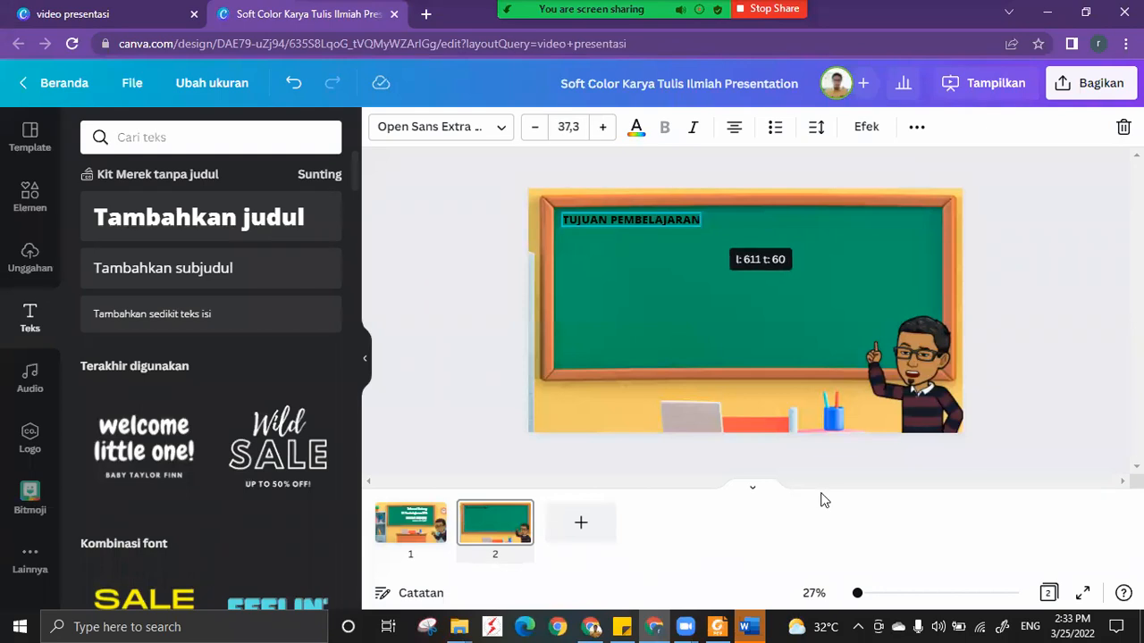
left_click(869, 604)
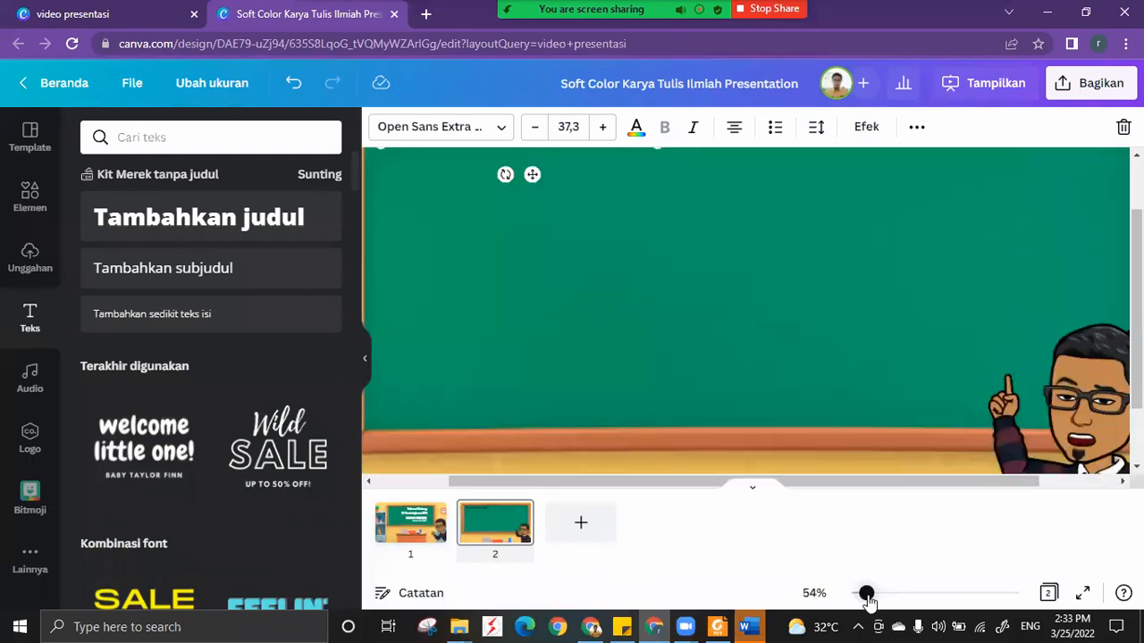
scroll(726, 356, "down", 2)
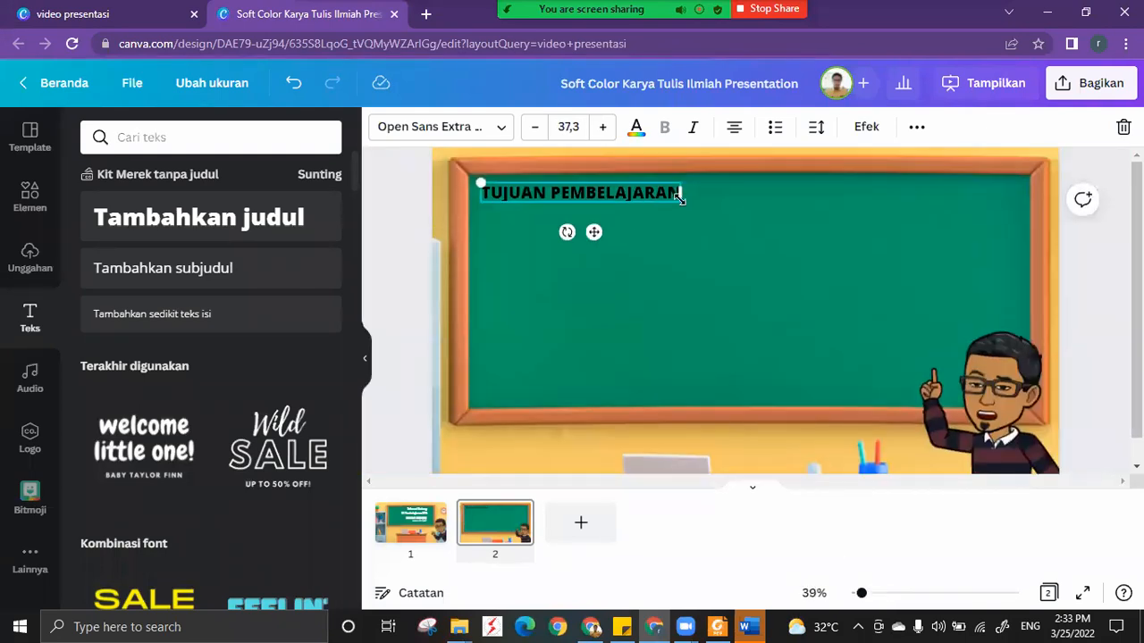
left_click(572, 126)
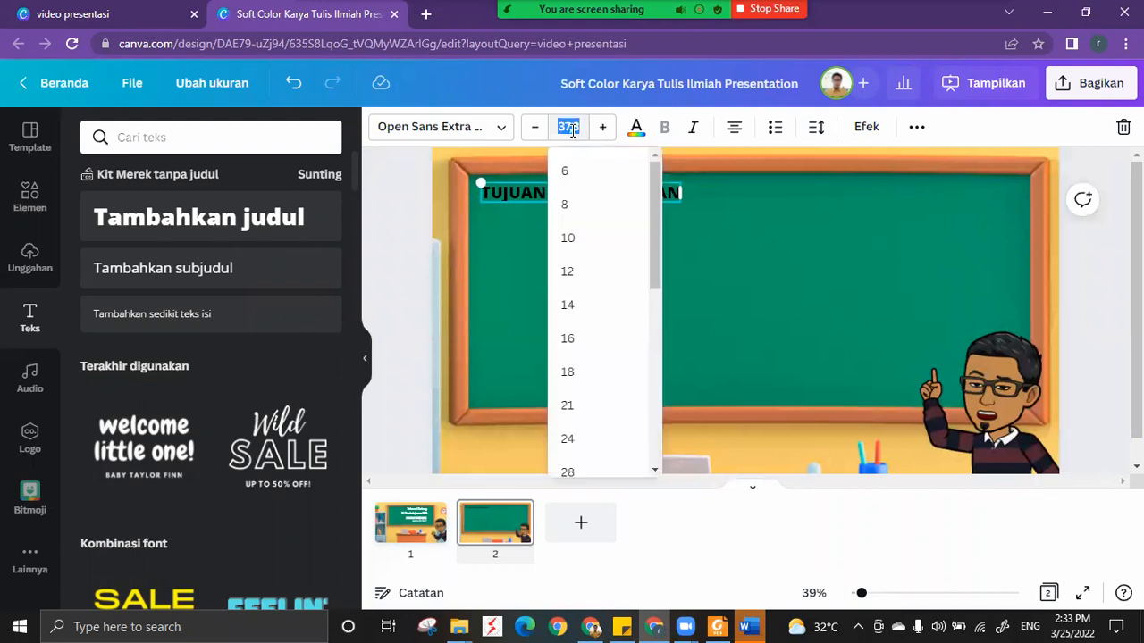
type("20")
key("Return")
Set the heading's font size to 22 and shift it left to the chalkboard's upper-left corner.
left_click(581, 127)
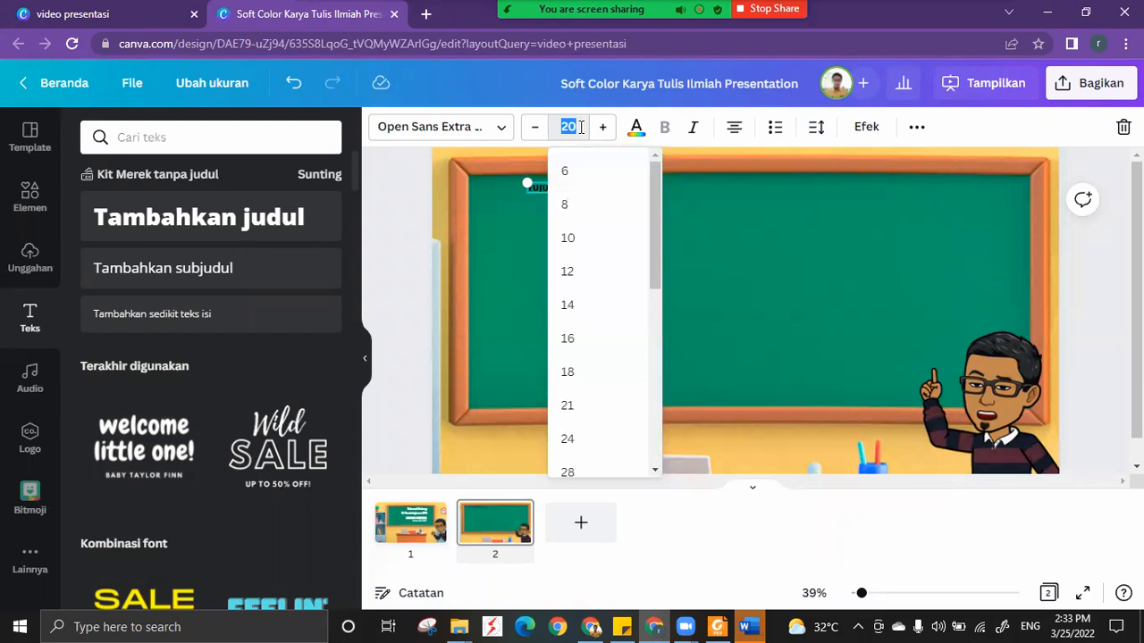
left_click(753, 244)
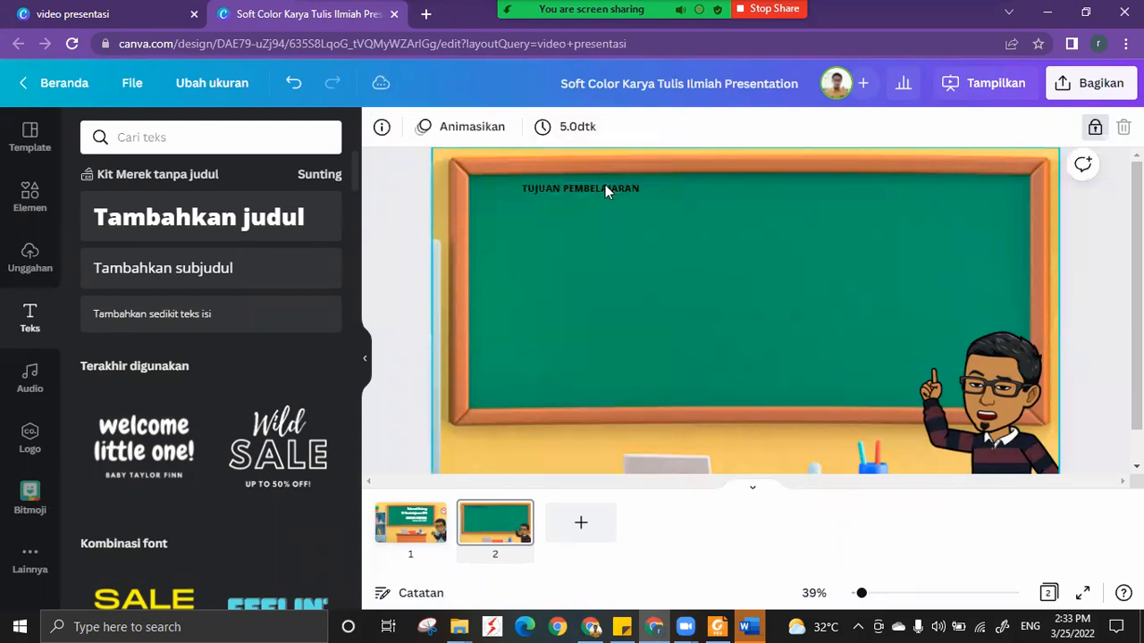
left_click(603, 223)
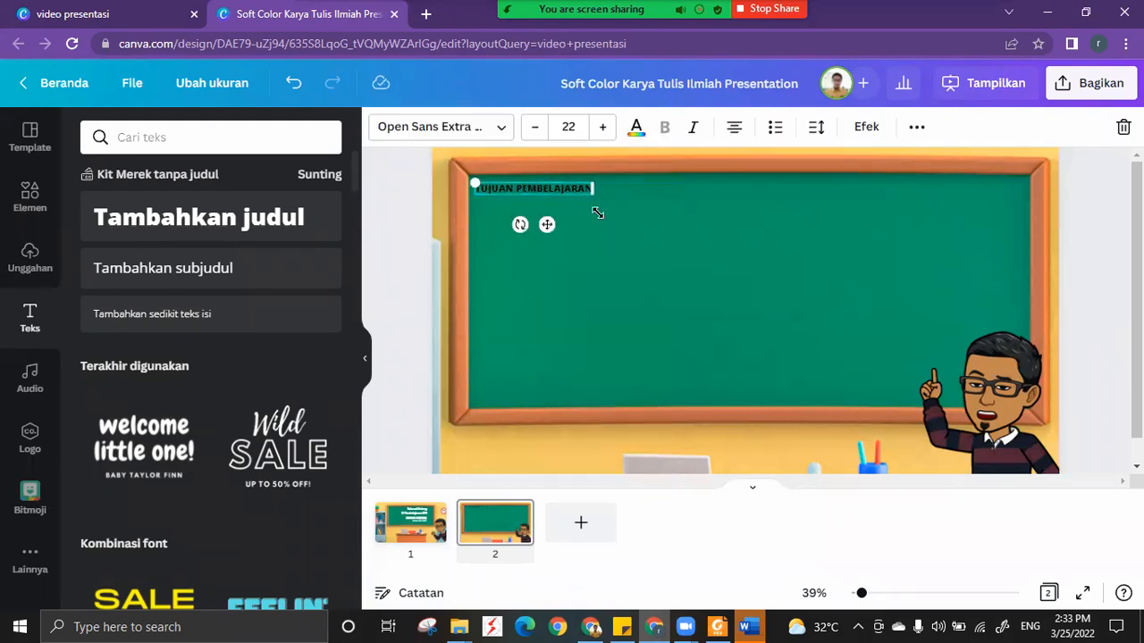
Set the heading's font size to 24 and nudge it slightly right, away from the chalkboard frame.
left_click(576, 127)
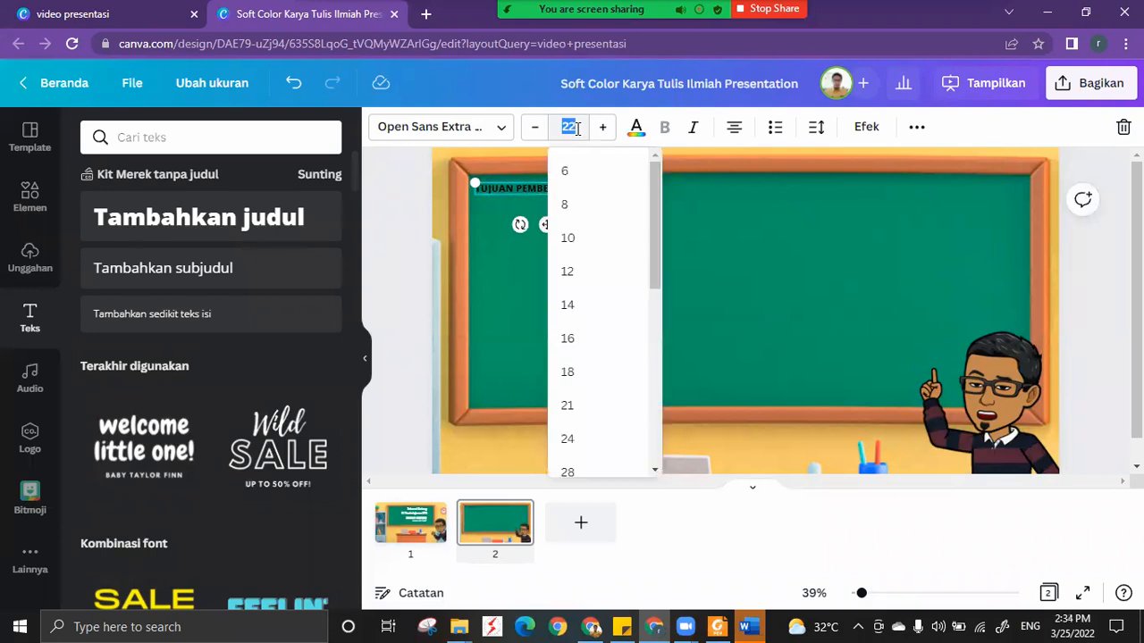
type("24")
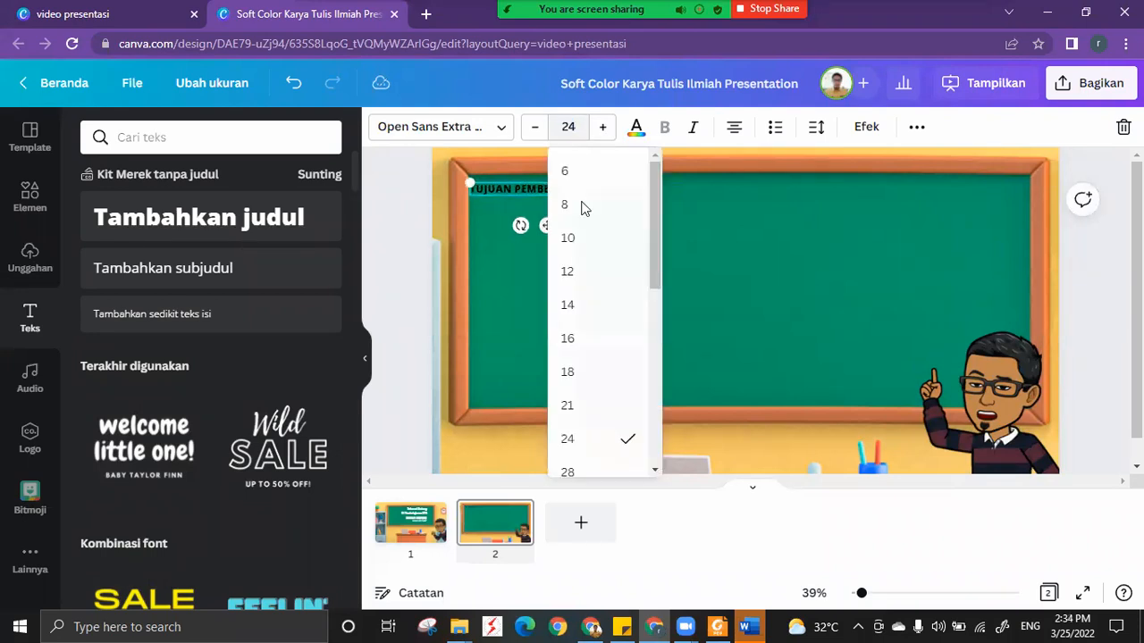
key("Return")
left_click_drag(578, 193, 585, 192)
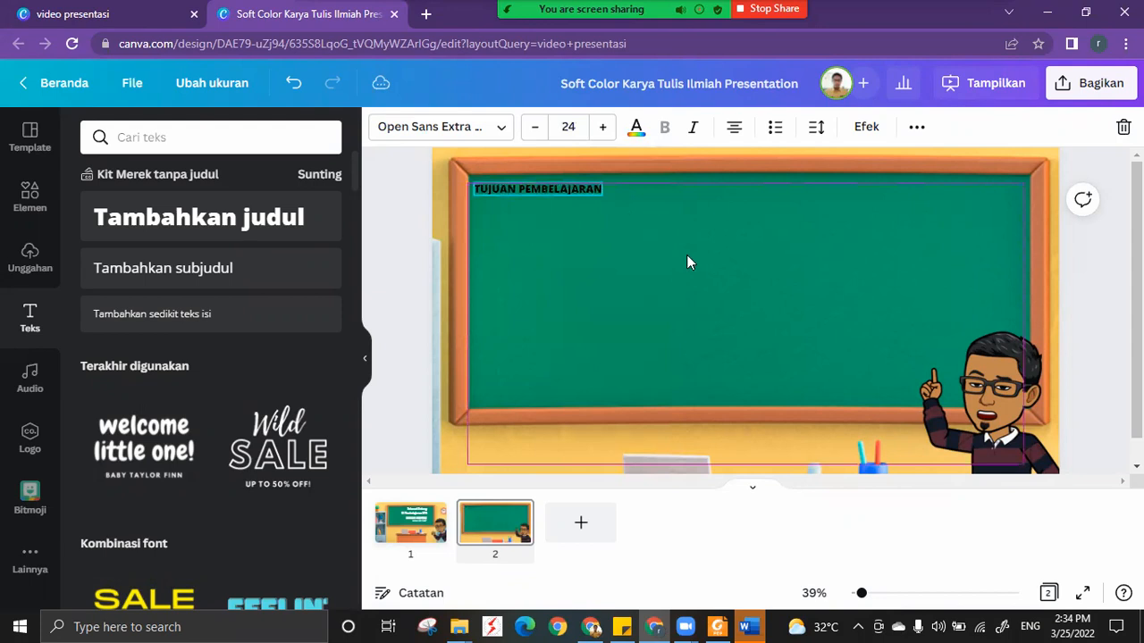
Preview page 2 full screen with the Tampilan presentasi mode to check the heading, and return to the editor.
left_click(973, 91)
left_click(896, 212)
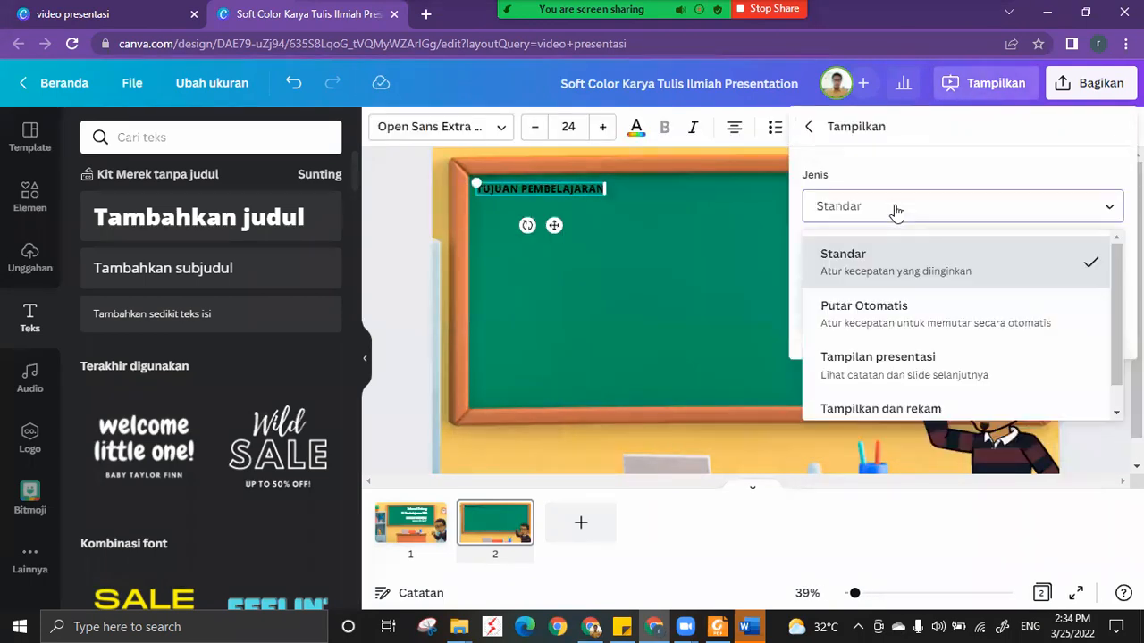
left_click(894, 368)
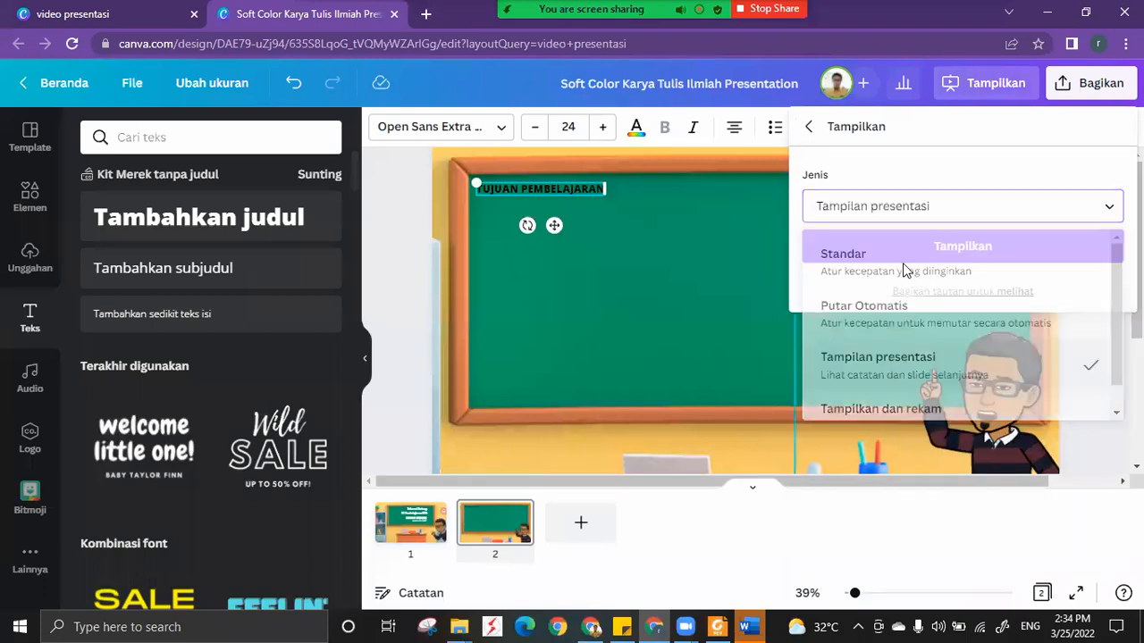
left_click(913, 238)
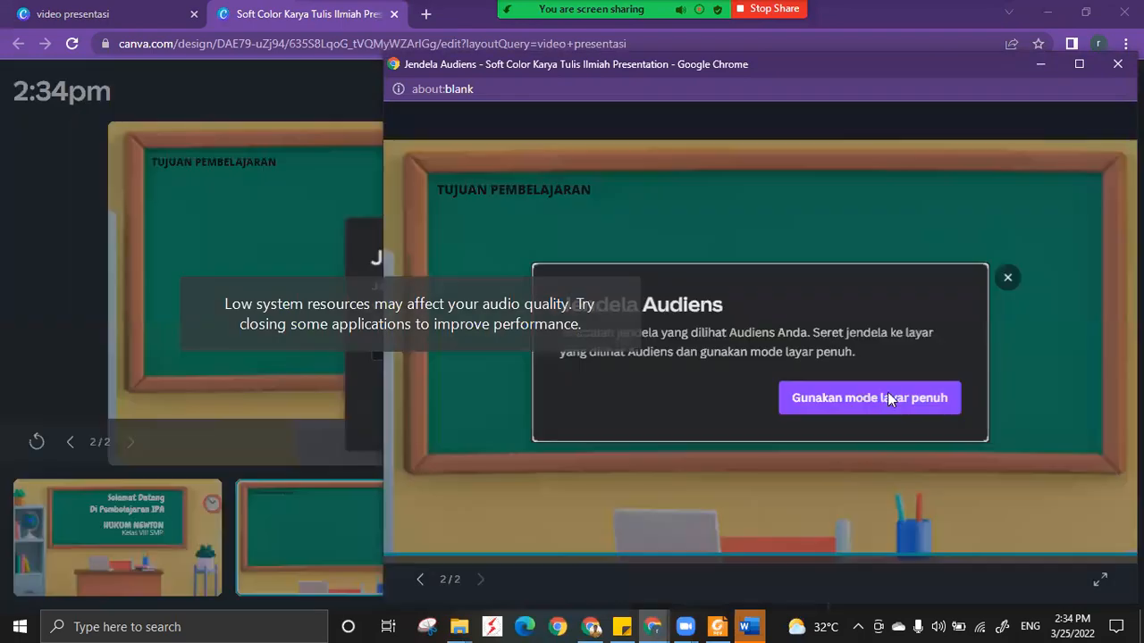
left_click(888, 400)
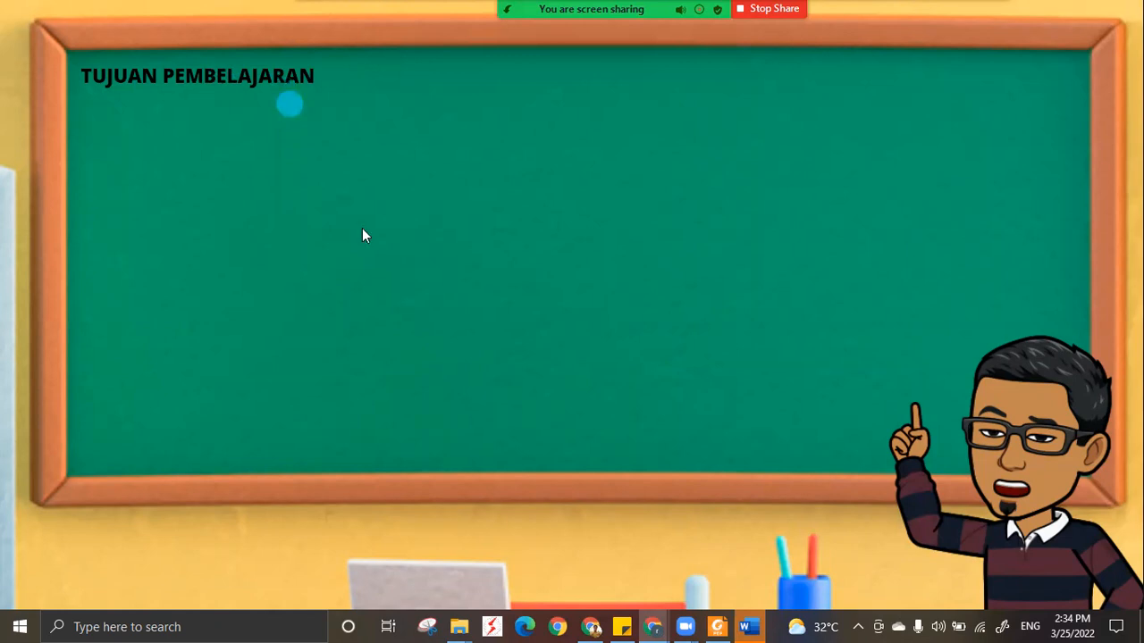
key("Escape")
left_click(1121, 60)
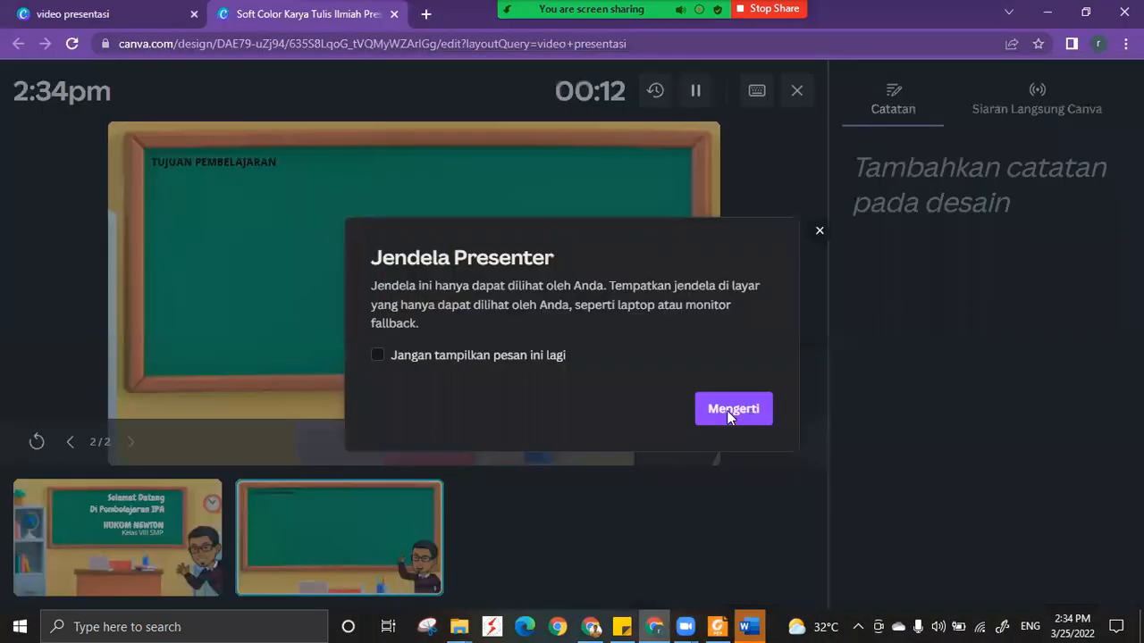
left_click(729, 411)
Increase the heading's font size to 26 and nudge it slightly right within the chalkboard's upper-left corner.
double_click(556, 185)
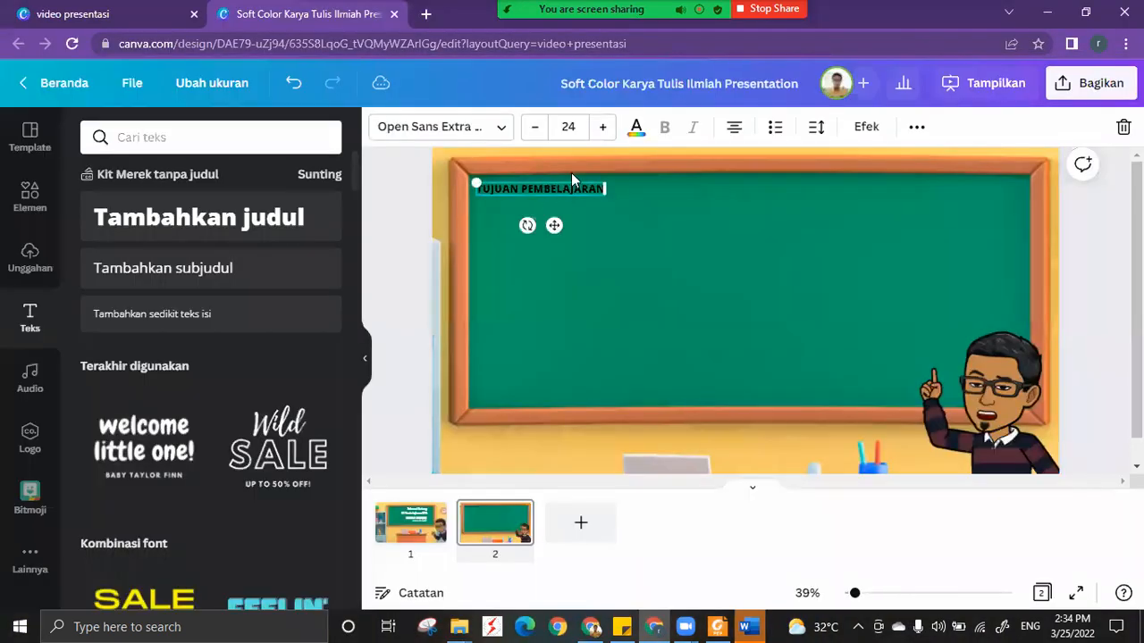
left_click(603, 127)
left_click(603, 127)
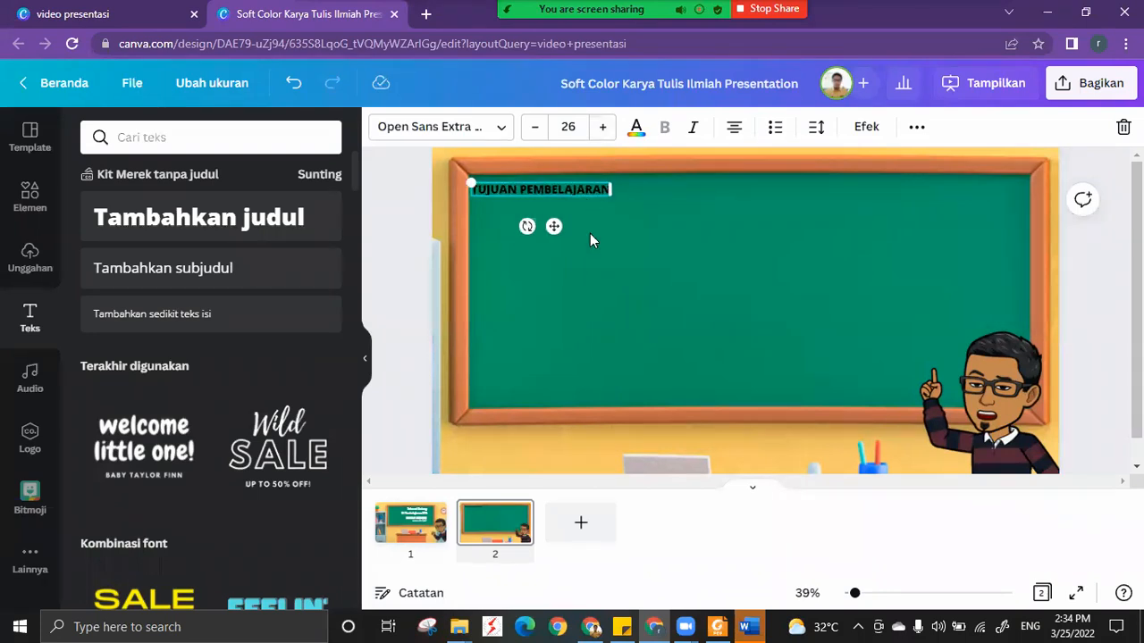
left_click(605, 205)
left_click_drag(605, 193, 612, 192)
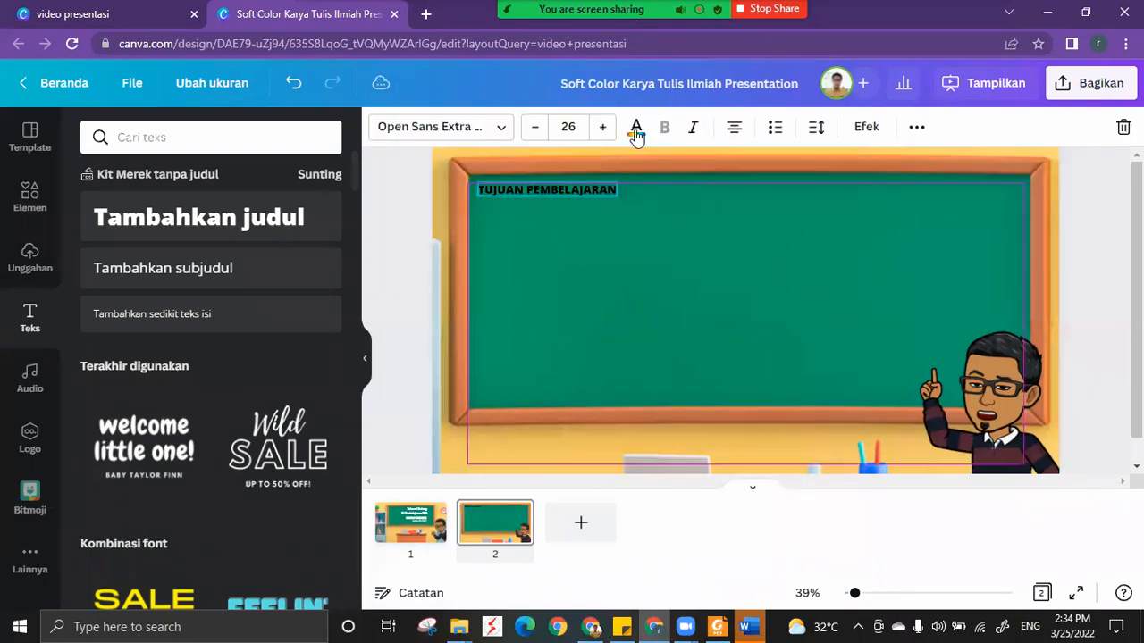
Change the TUJUAN PEMBELAJARAN heading's text colour to the brand kit palette's yellow.
left_click(635, 127)
left_click(187, 334)
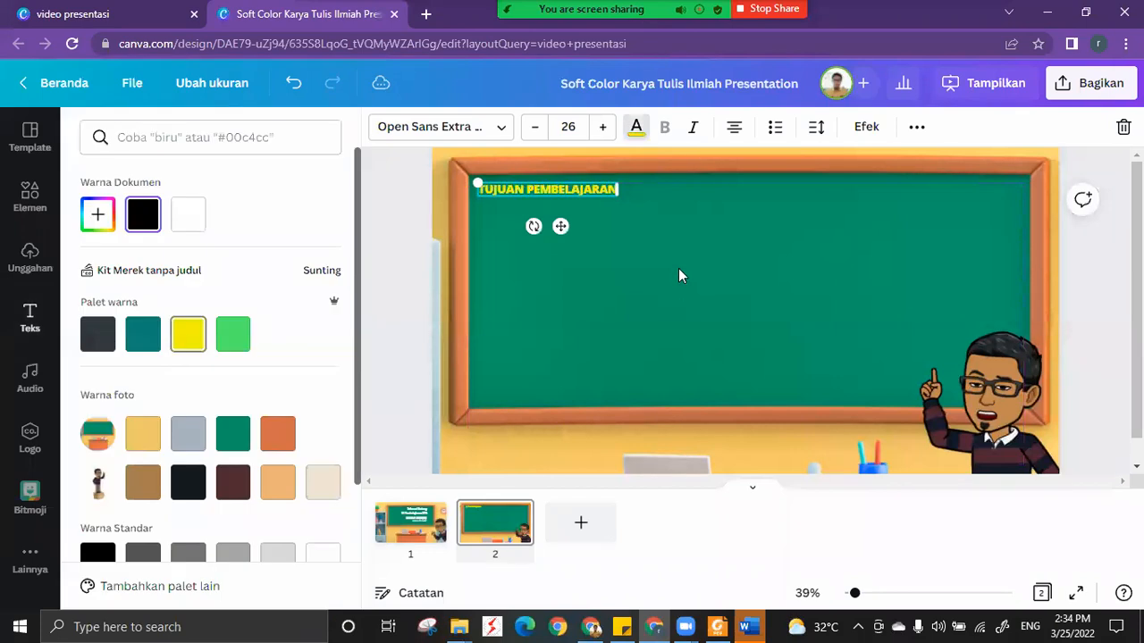
left_click(676, 268)
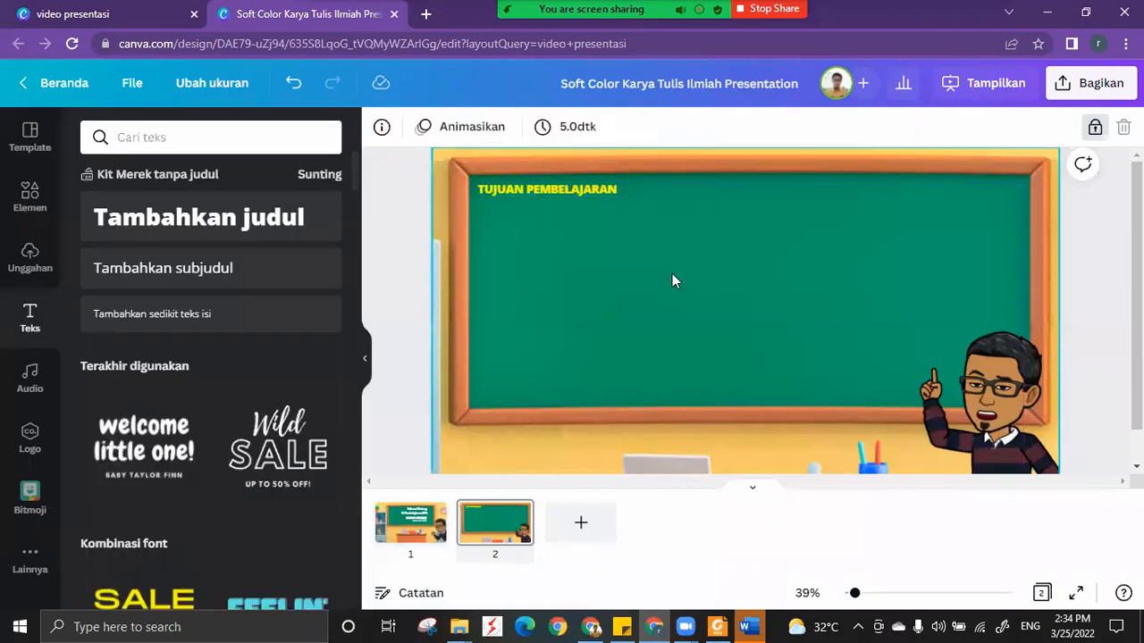
Switch to Word, open the lesson document, and copy the two bulleted objectives under Tujuan Pembelajaran.
left_click(745, 620)
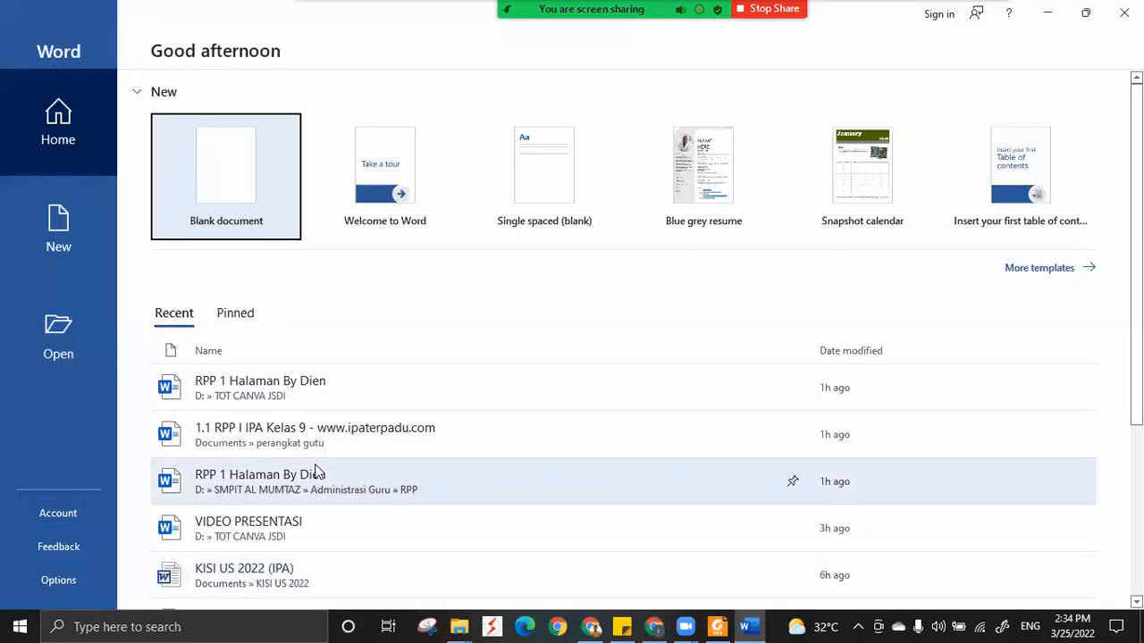
left_click(275, 491)
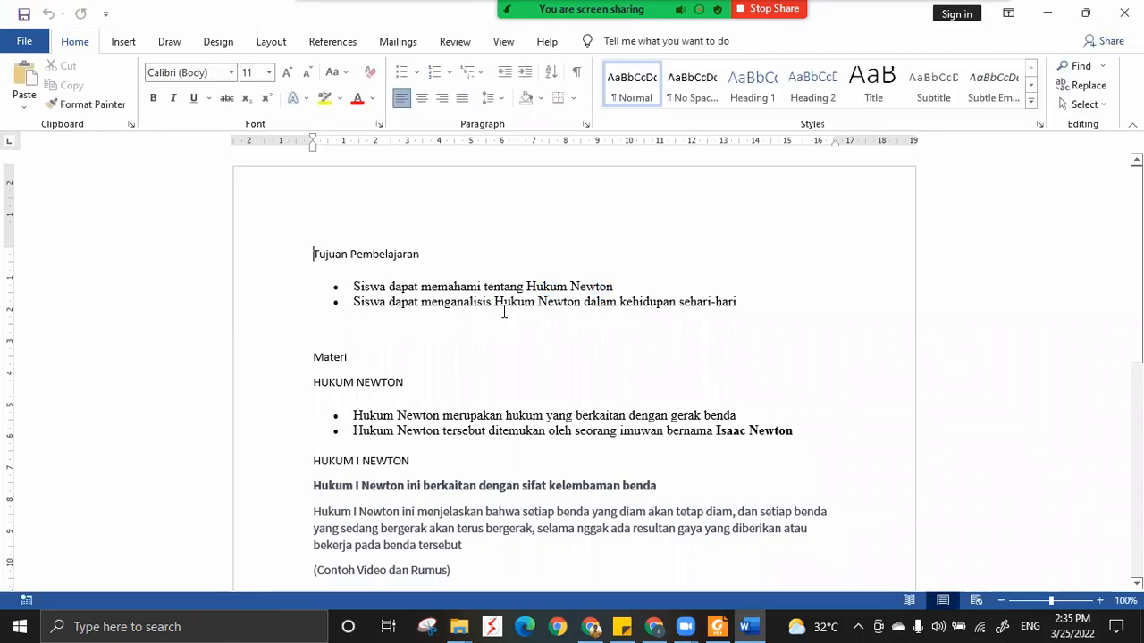
key("Down")
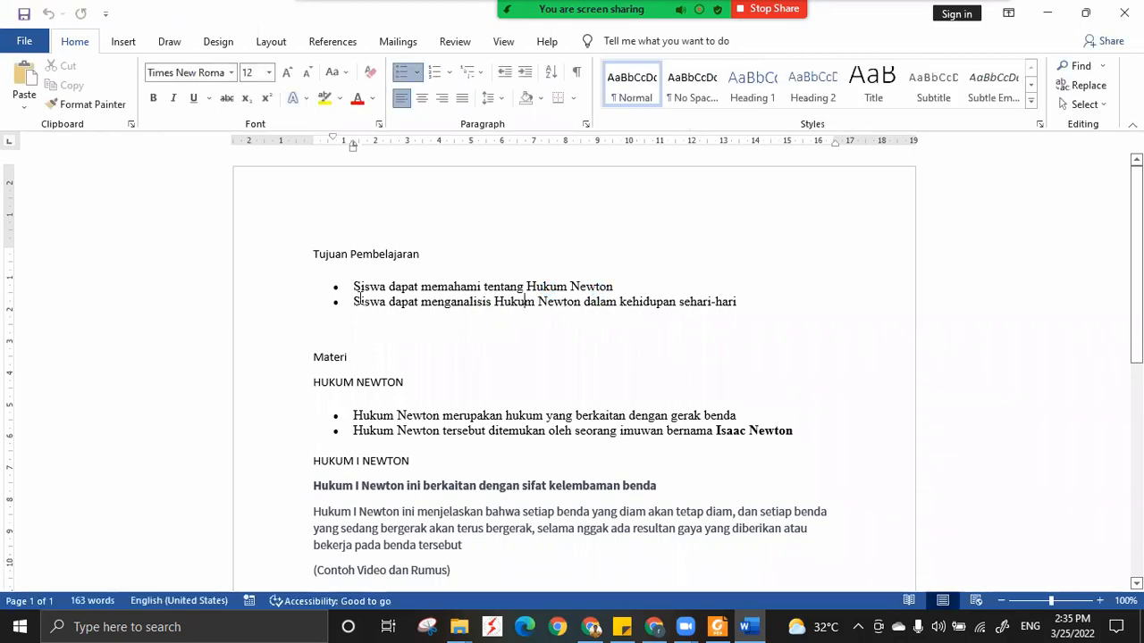
left_click(739, 302, "shift")
key("ctrl+c")
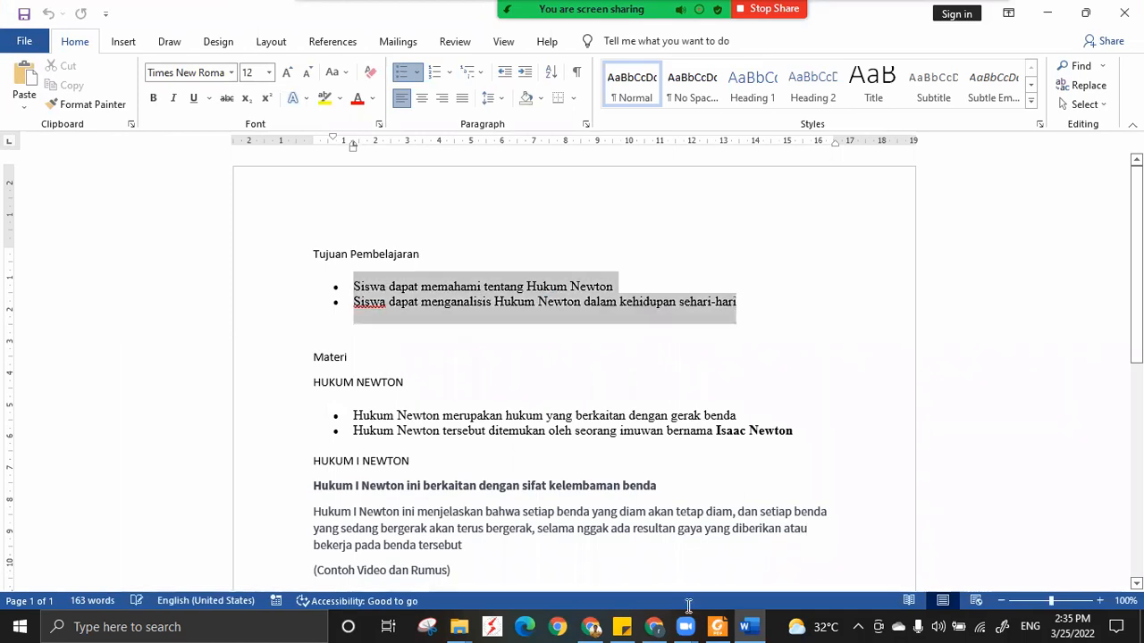
Switch back to Canva and paste the two copied learning objectives onto page 2.
left_click(655, 627)
left_click(403, 263)
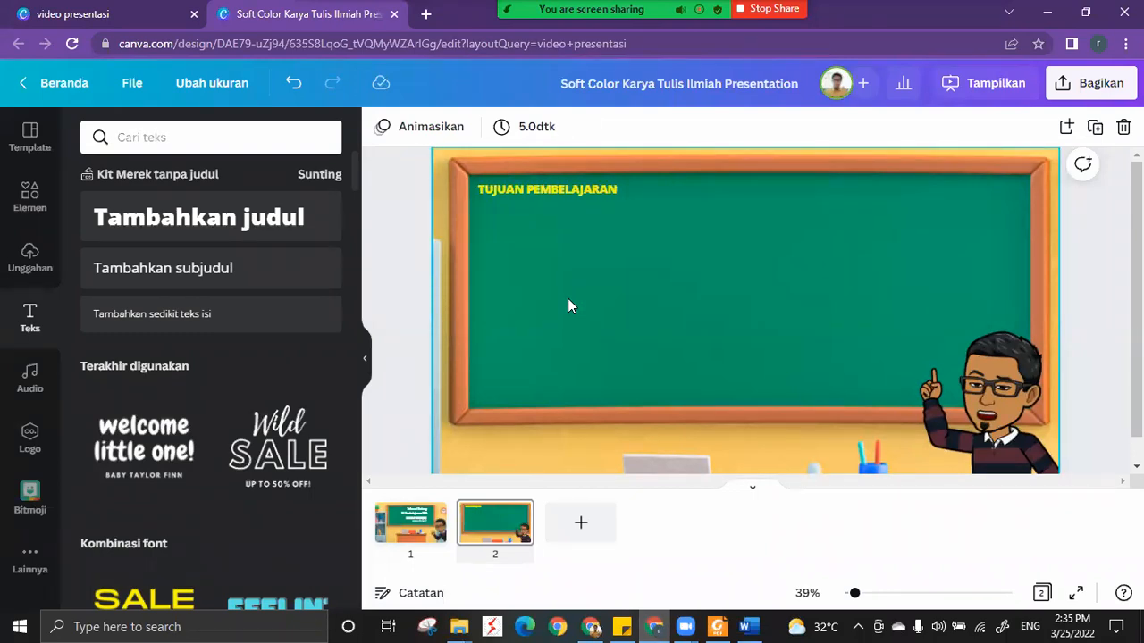
key("ctrl+v")
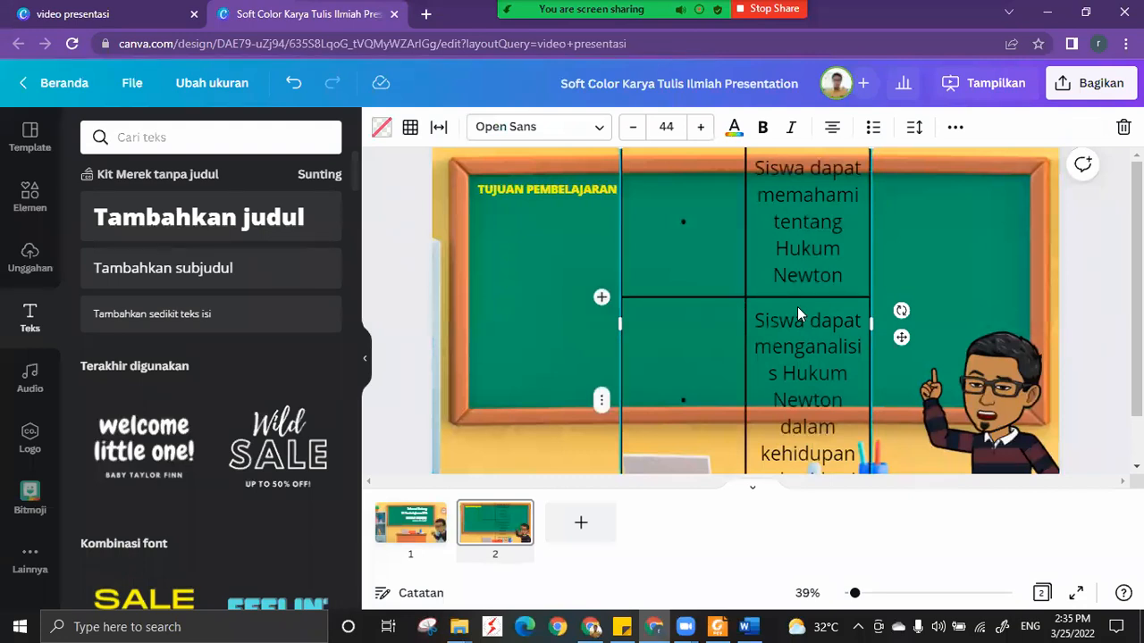
Delete the entire pasted objectives table from page 2.
left_click(529, 317)
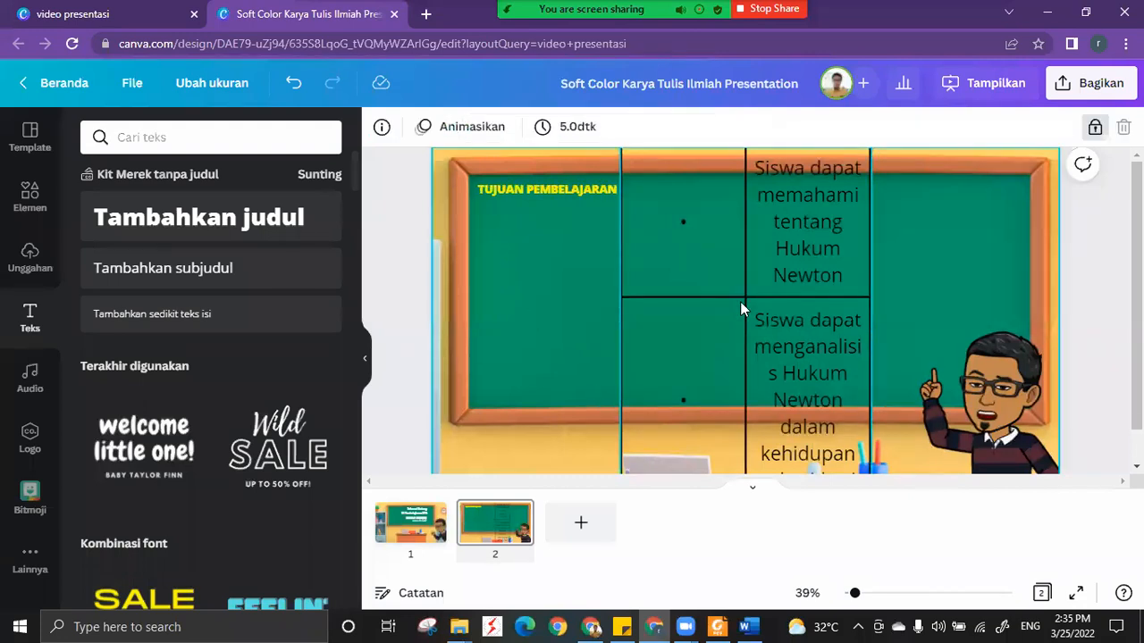
left_click(741, 299)
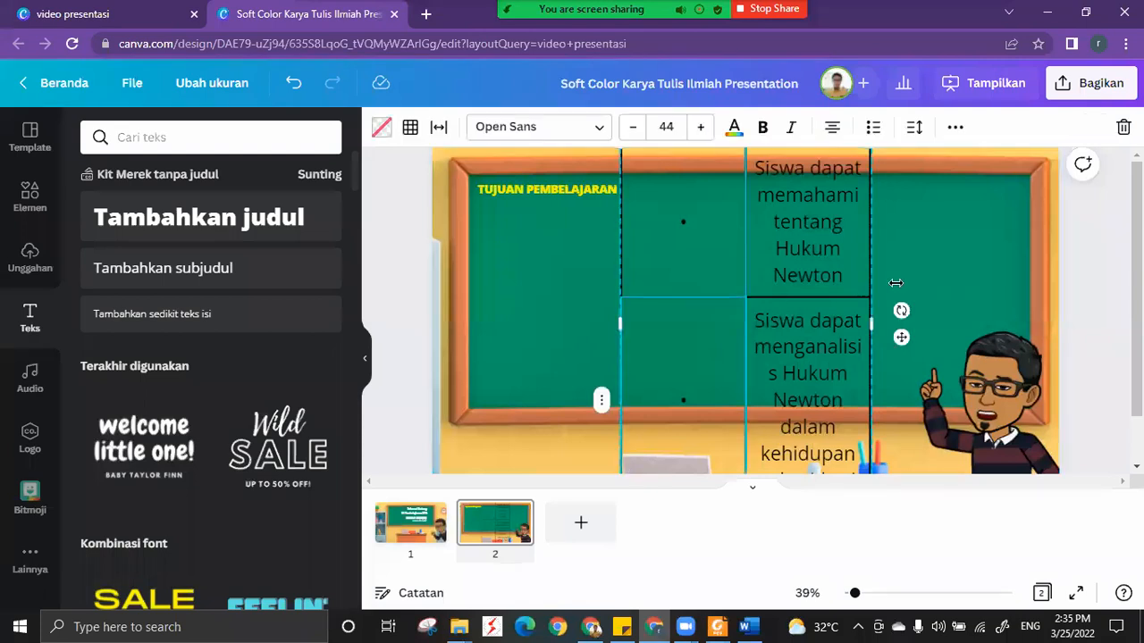
key("Delete")
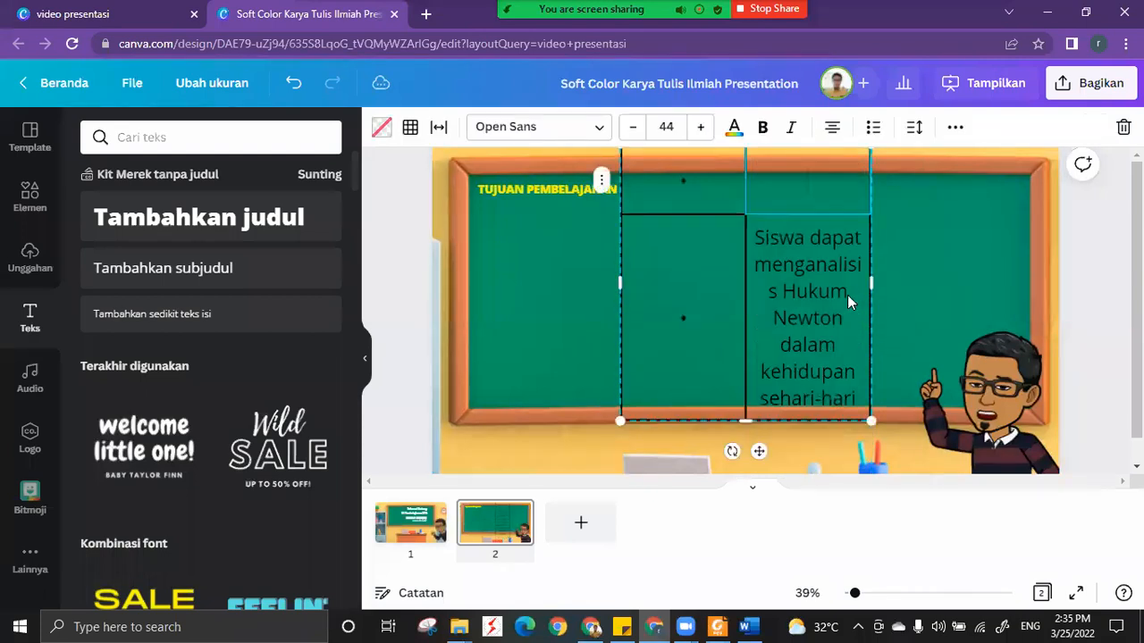
left_click(620, 315)
left_click(623, 314)
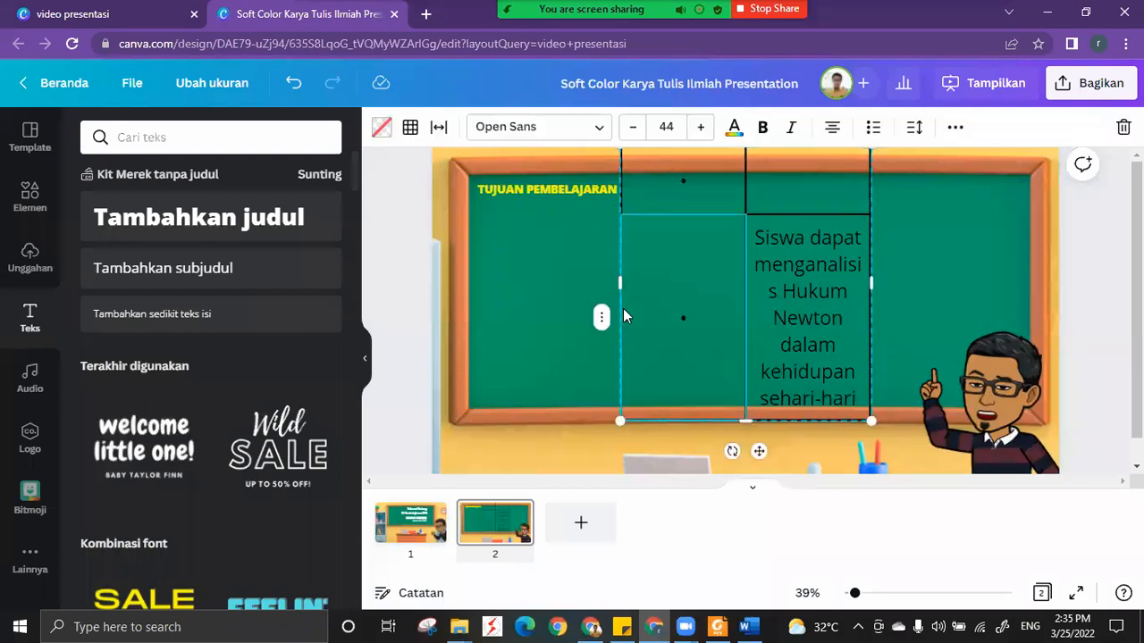
left_click(1124, 126)
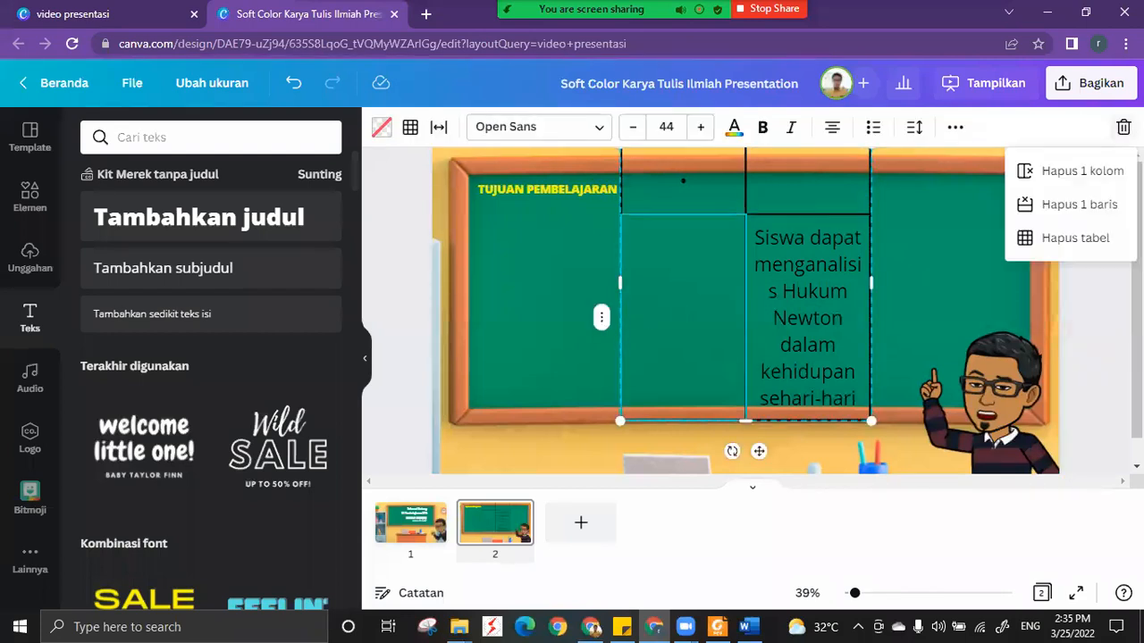
left_click(1078, 242)
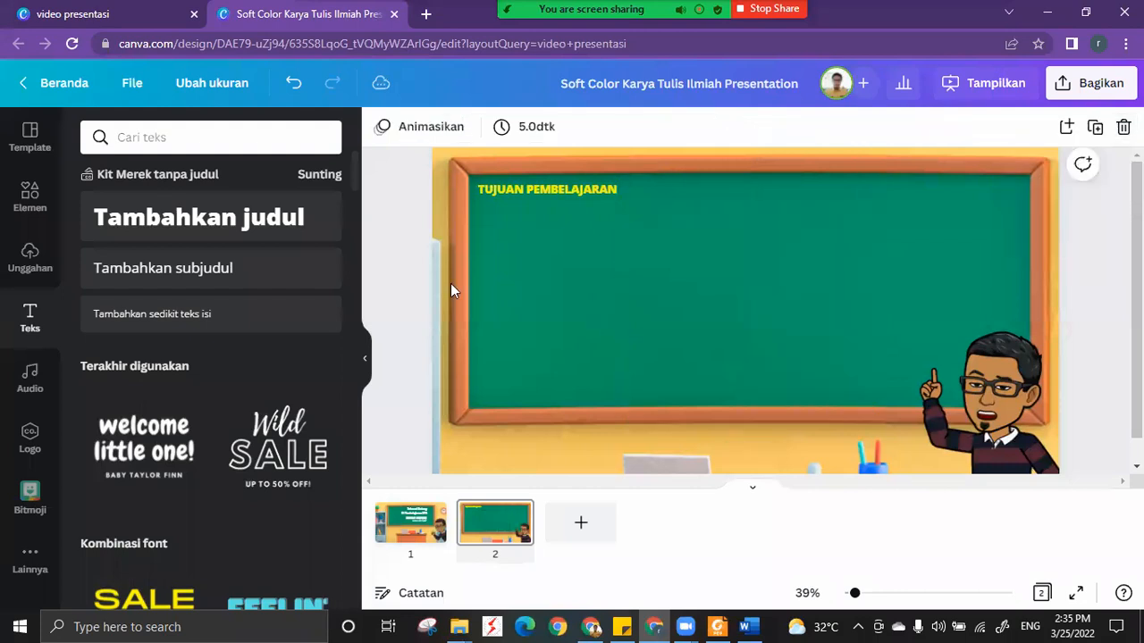
Add a subheading text box to page 2, paste the two copied objectives into it and scale it down.
left_click(183, 272)
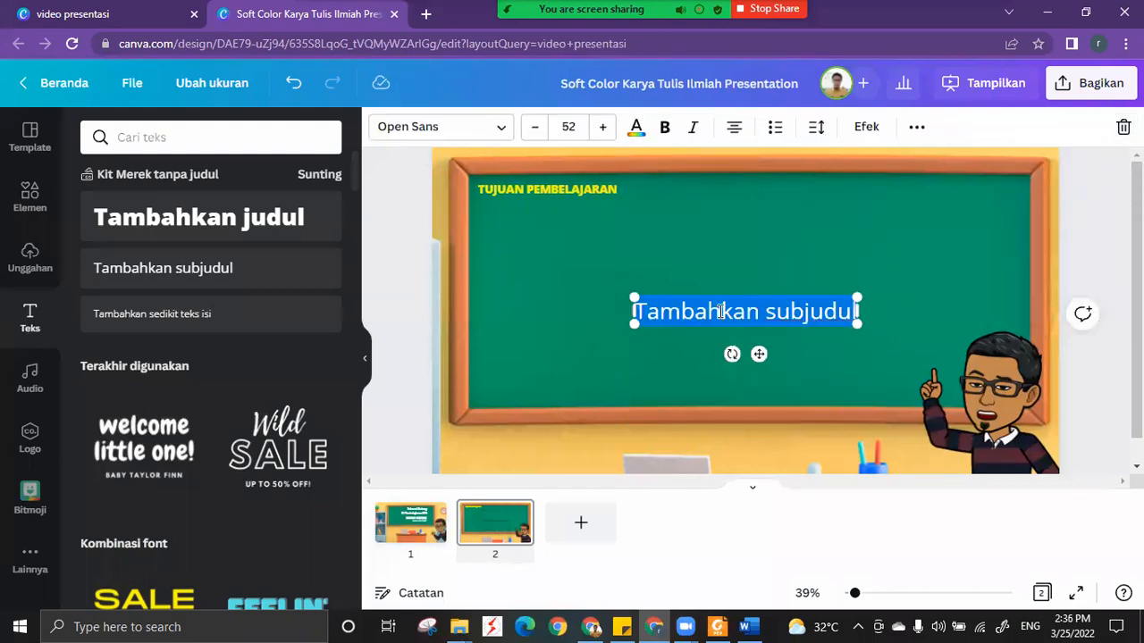
key("ctrl+v")
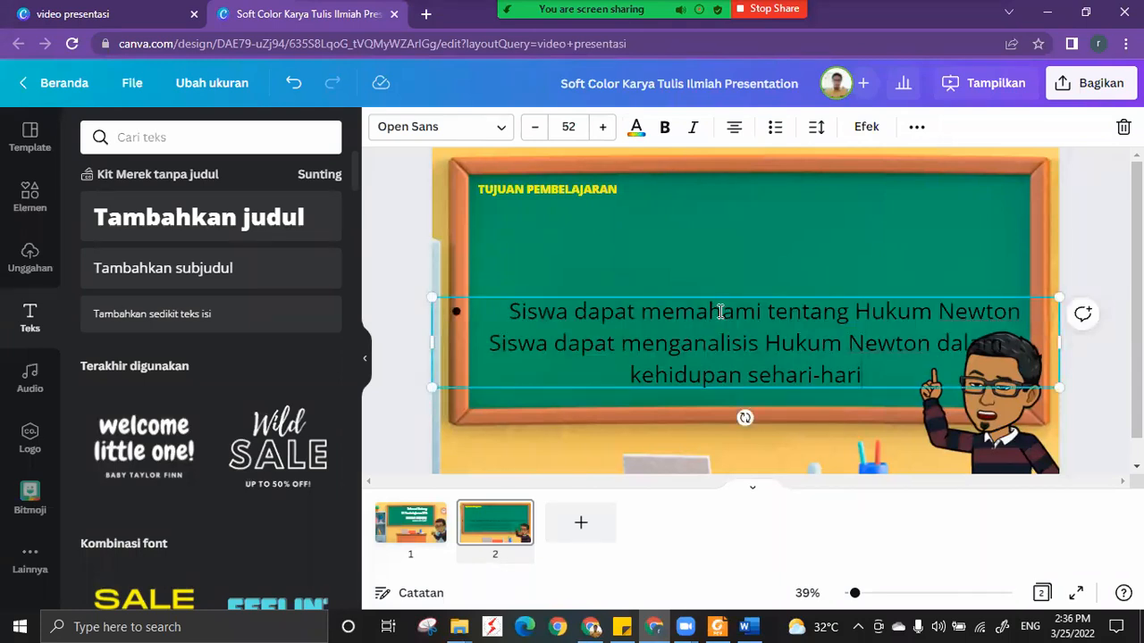
left_click_drag(1060, 390, 833, 298)
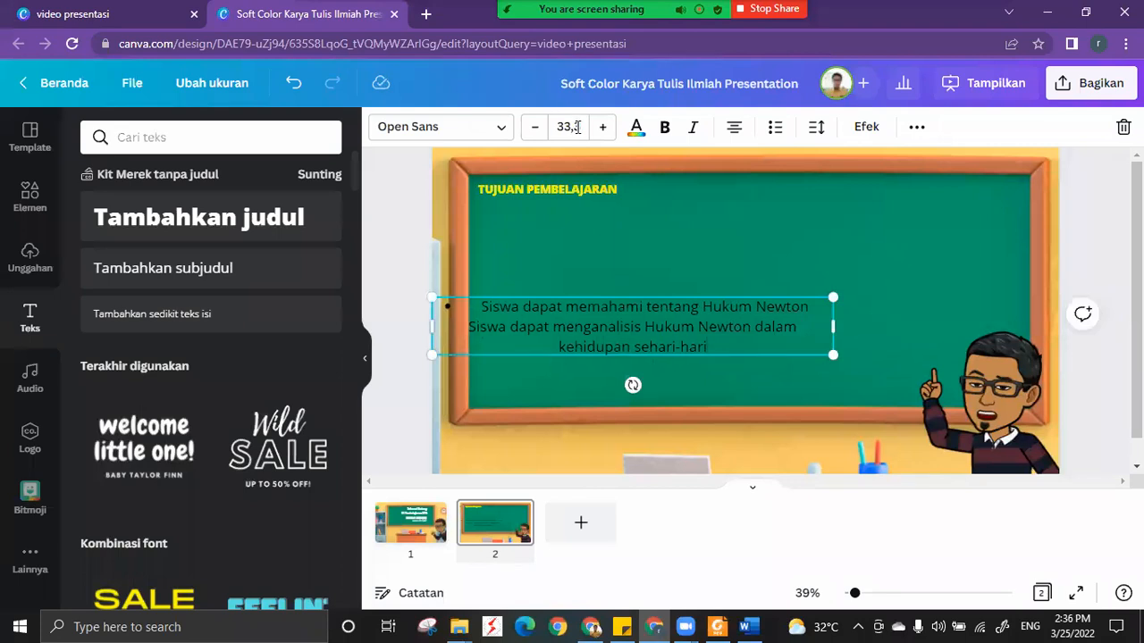
Set the font size of the objectives text to 22.
left_click(576, 127)
type("22")
key("Return")
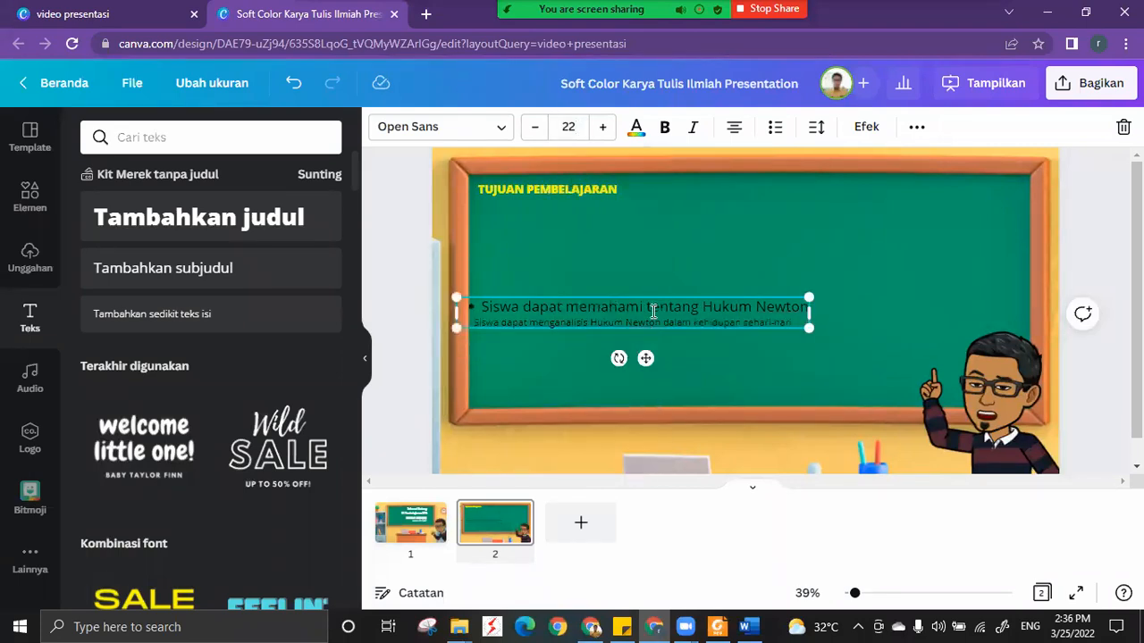
left_click(572, 126)
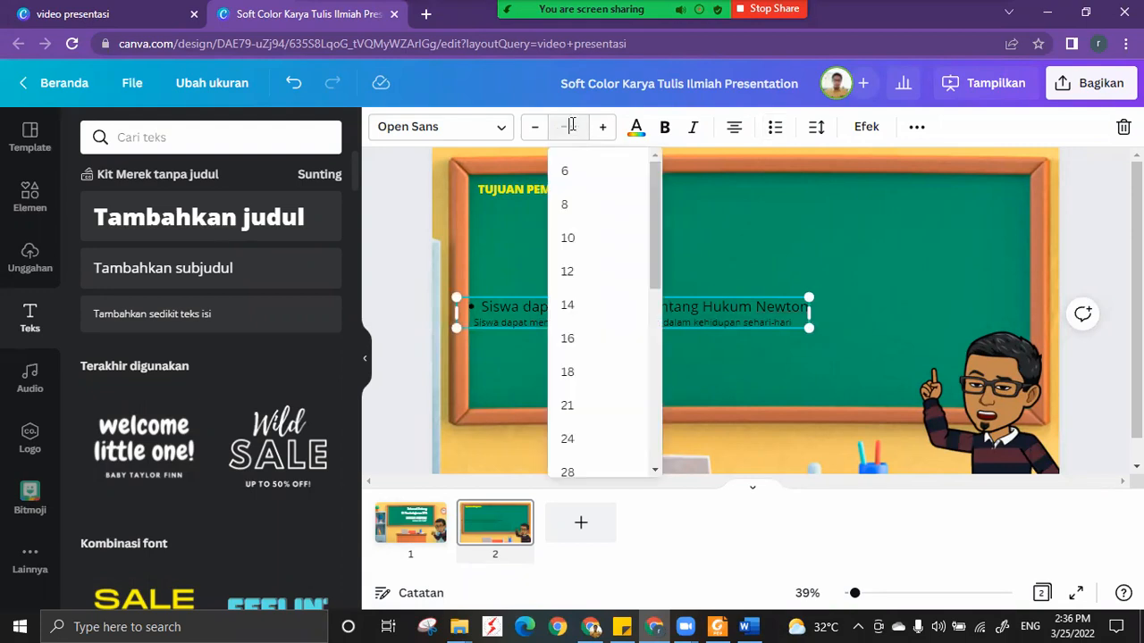
left_click(736, 238)
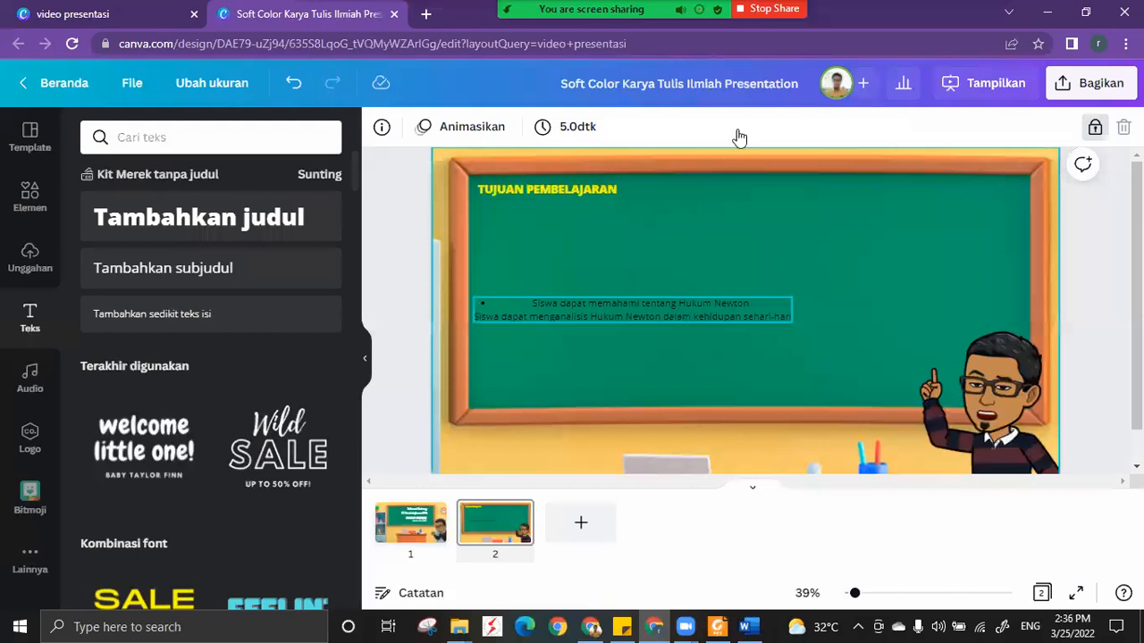
Left-align the objectives text and move it directly below the TUJUAN PEMBELAJARAN heading.
left_click(734, 130)
left_click_drag(646, 352, 648, 265)
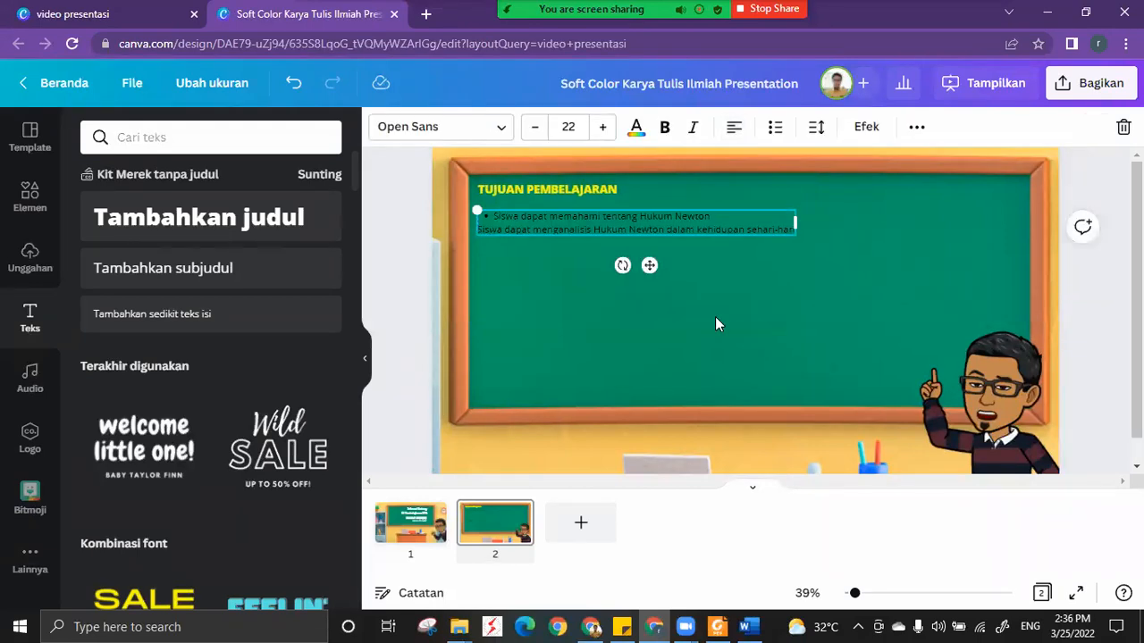
Rejoin the second objective to the first line and break it again so it becomes its own bullet point.
left_click(862, 597)
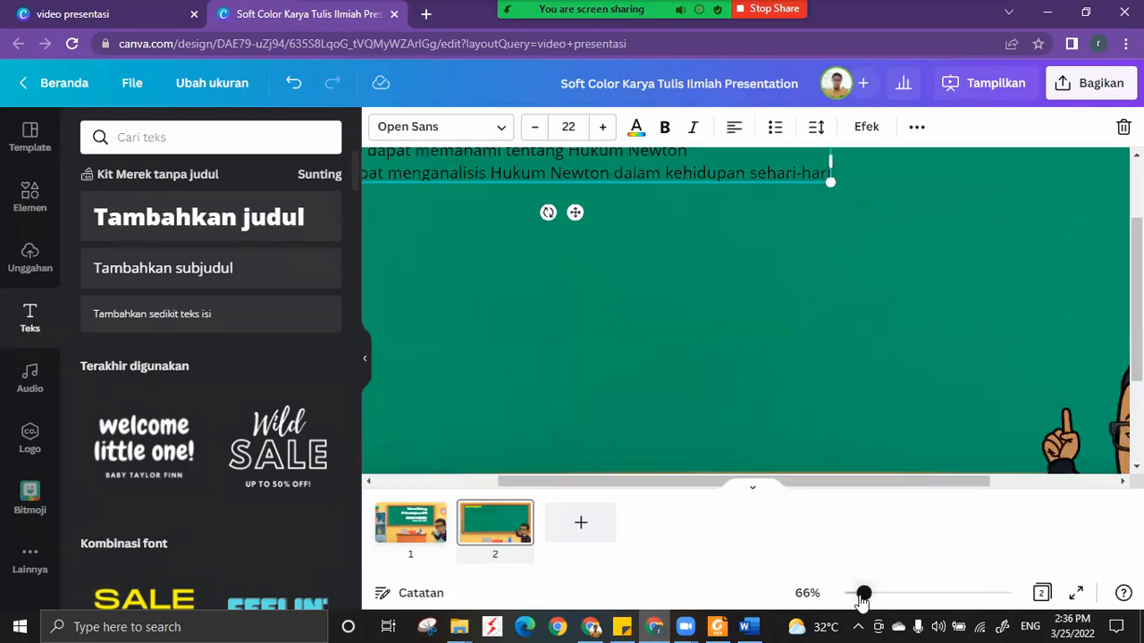
left_click_drag(862, 595, 858, 593)
scroll(447, 262, "down", 1)
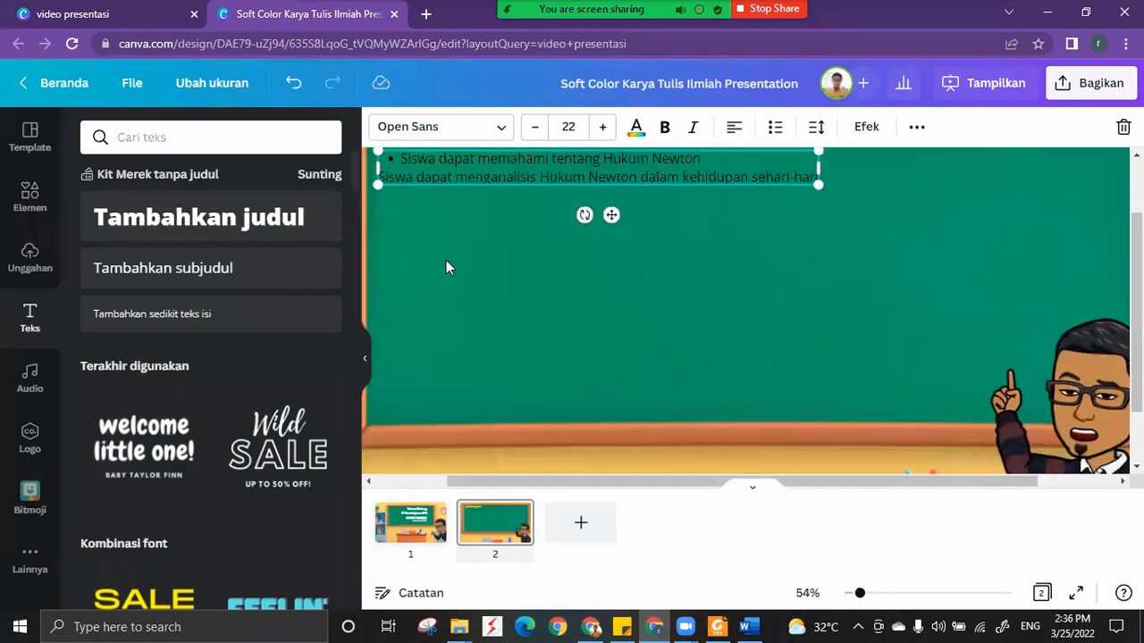
scroll(400, 260, "up", 2)
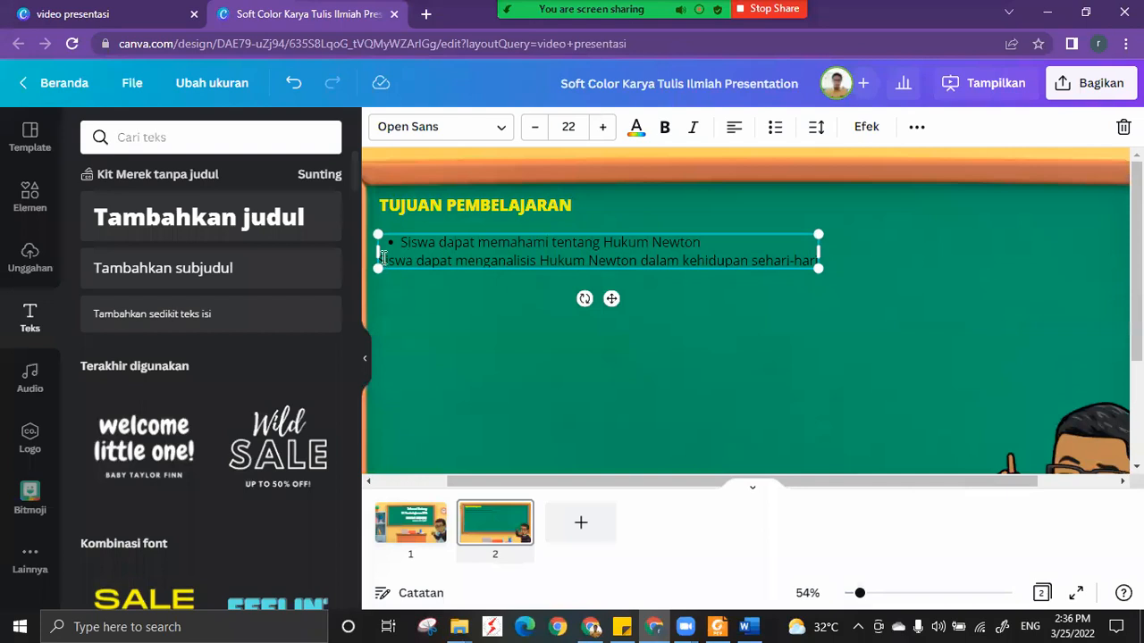
left_click(384, 259)
left_click(440, 268)
key("BackSpace")
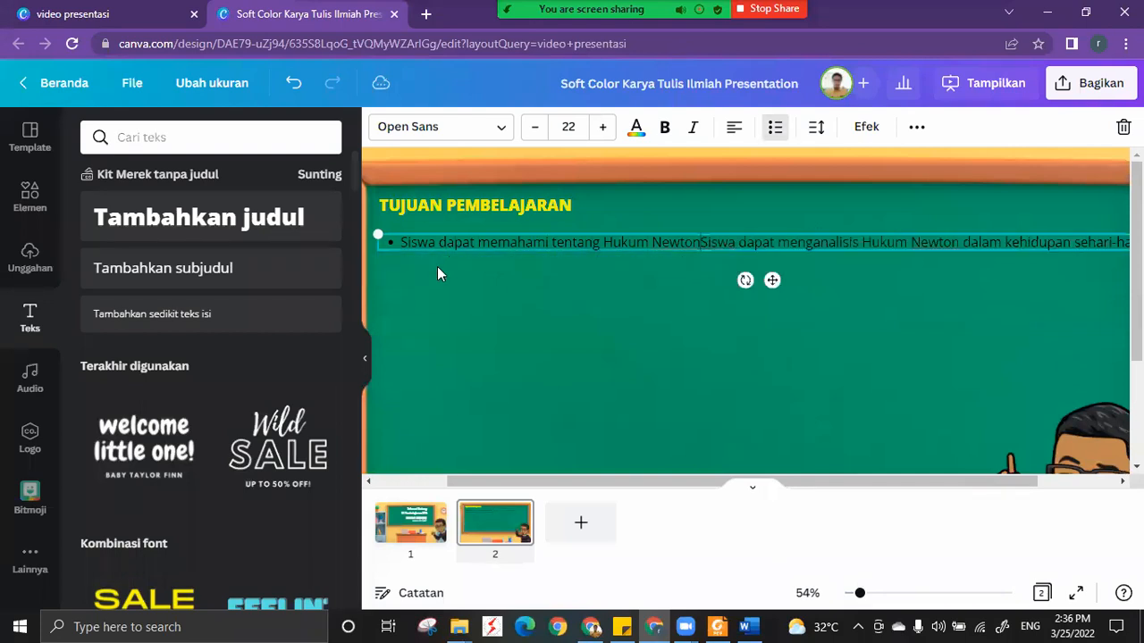
key("Return")
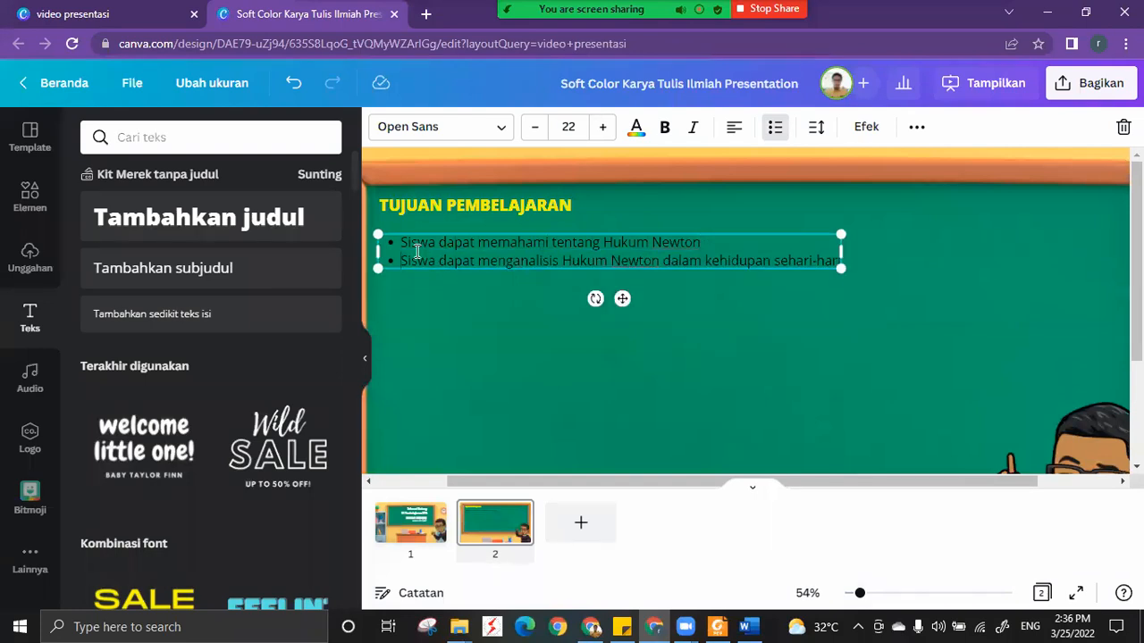
Demonstrate the list formatting by removing and reapplying the bullets on both objectives, ending with bullets on.
key("ctrl+a")
left_click(773, 131)
left_click(773, 130)
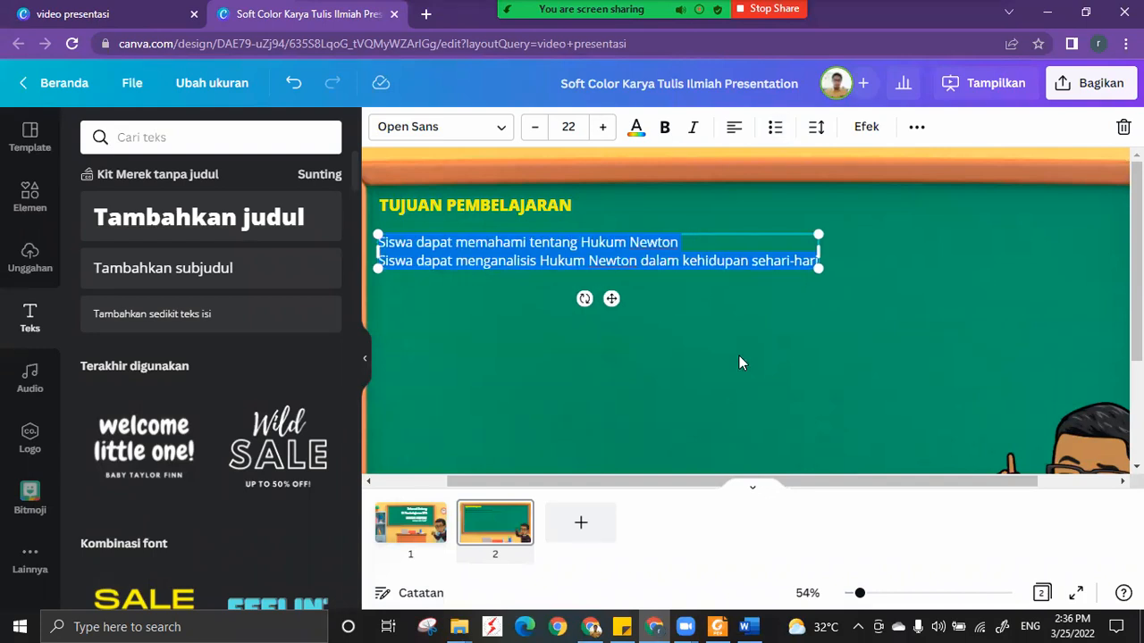
left_click(670, 333)
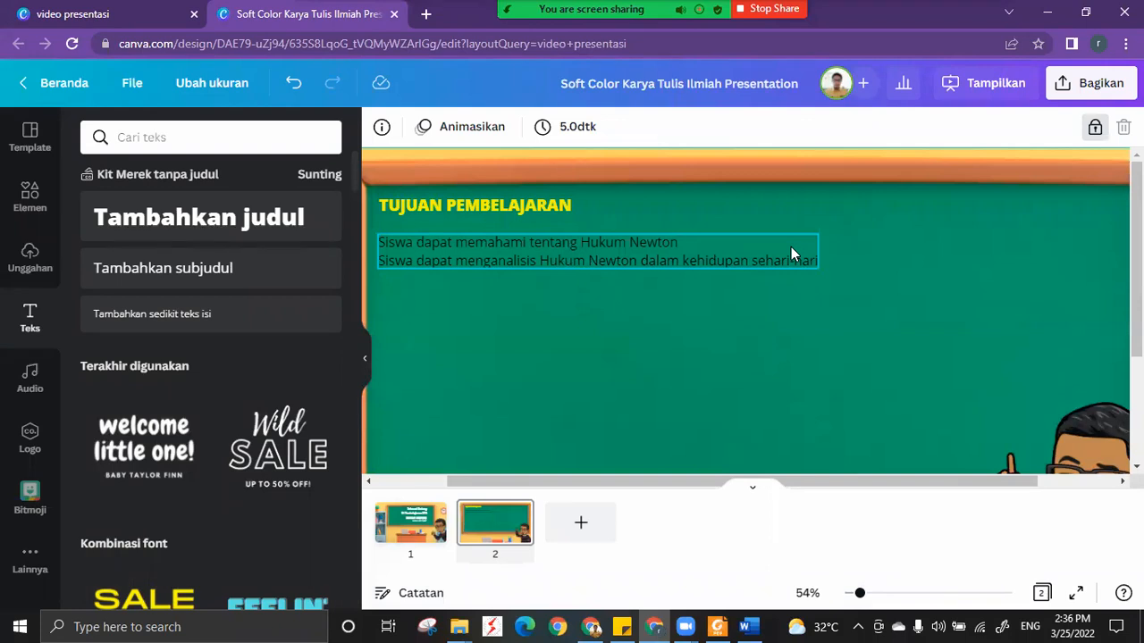
left_click(685, 264)
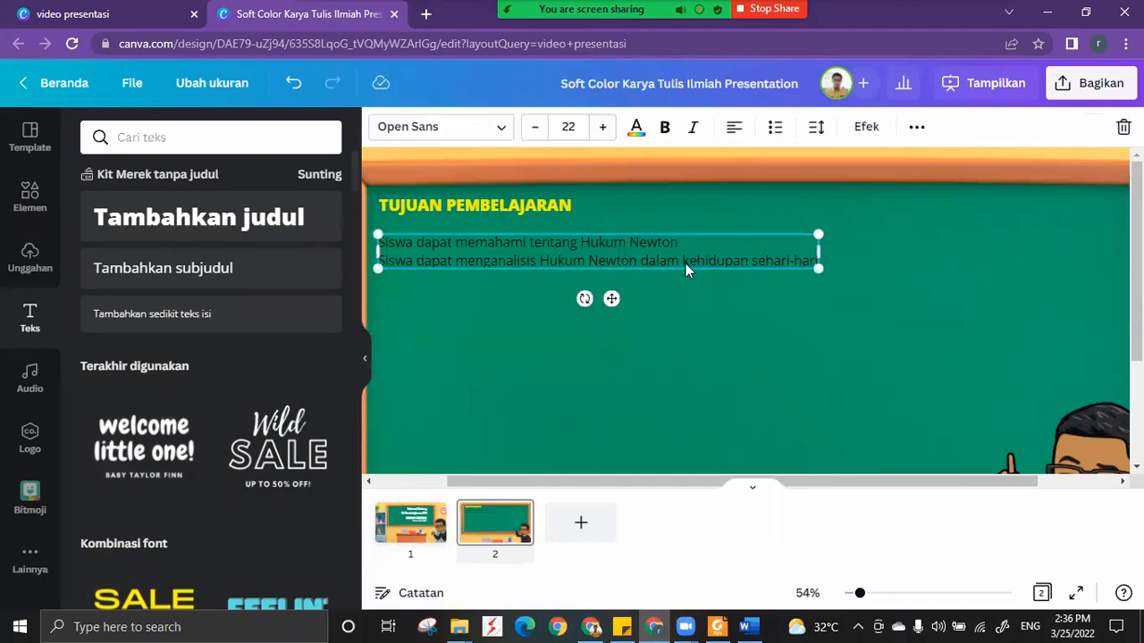
left_click(776, 130)
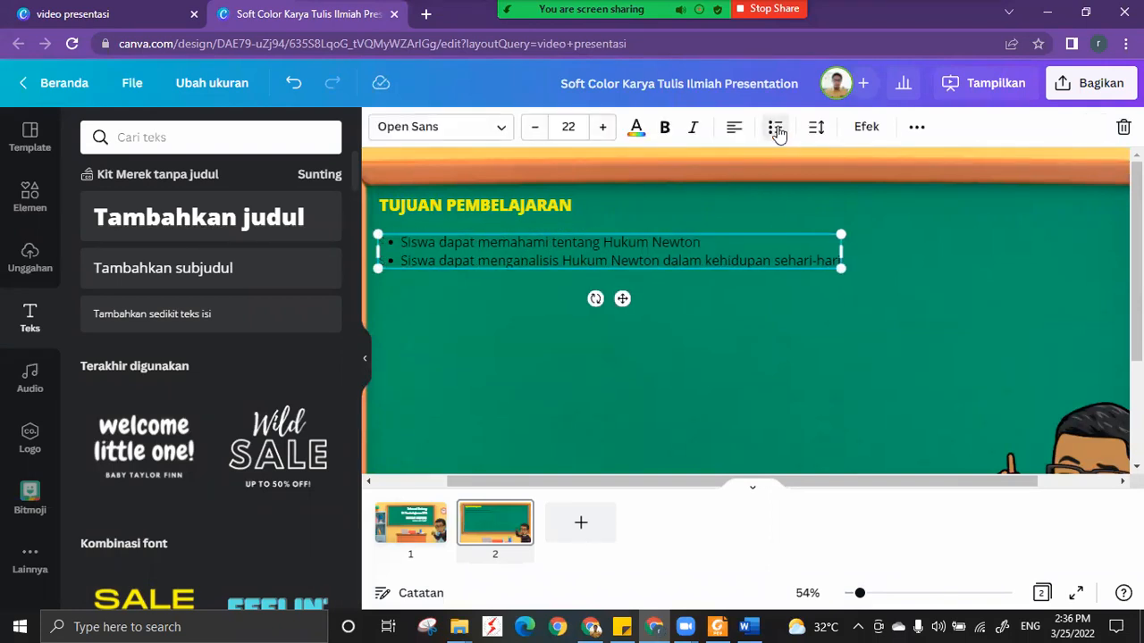
left_click(776, 130)
left_click(776, 130)
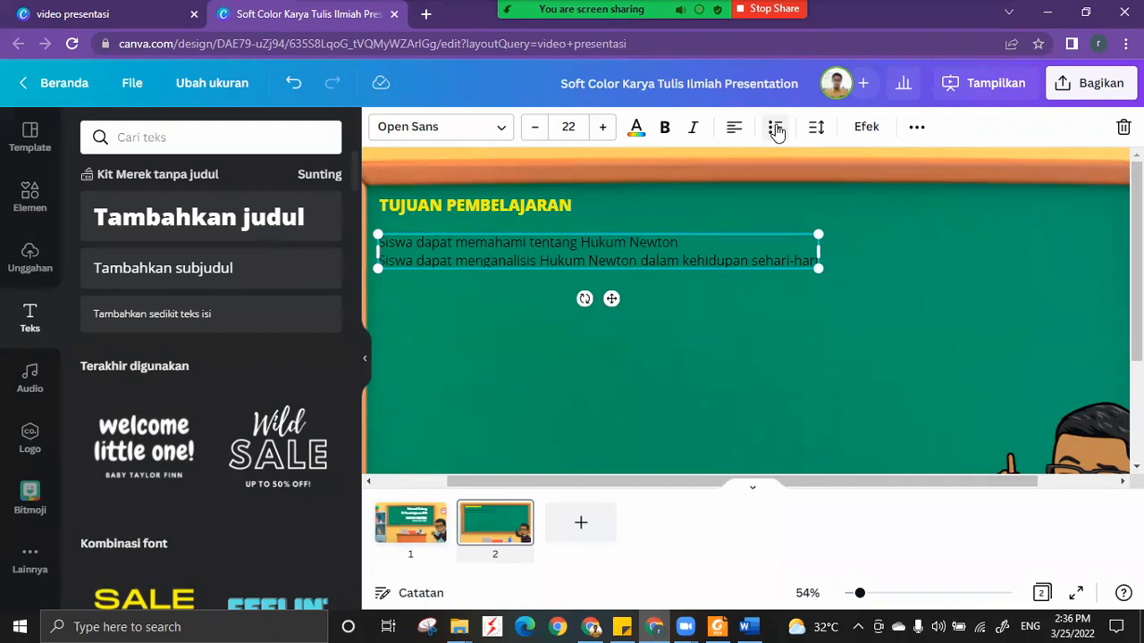
left_click(777, 129)
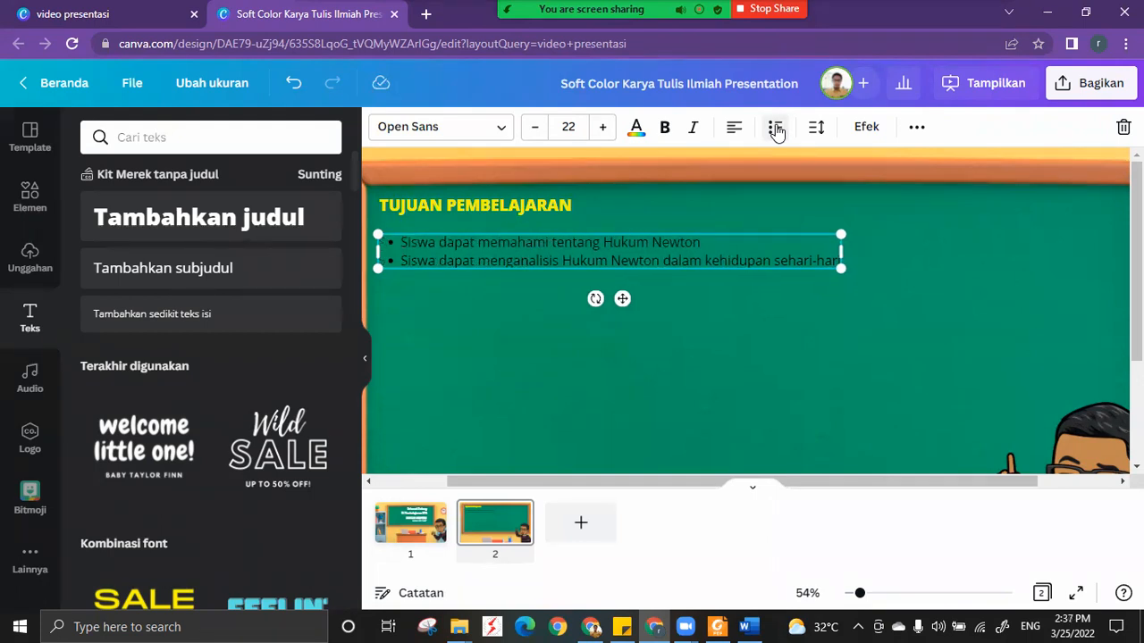
Change the text colour of the bulleted objectives to the white used in the document.
left_click(804, 327)
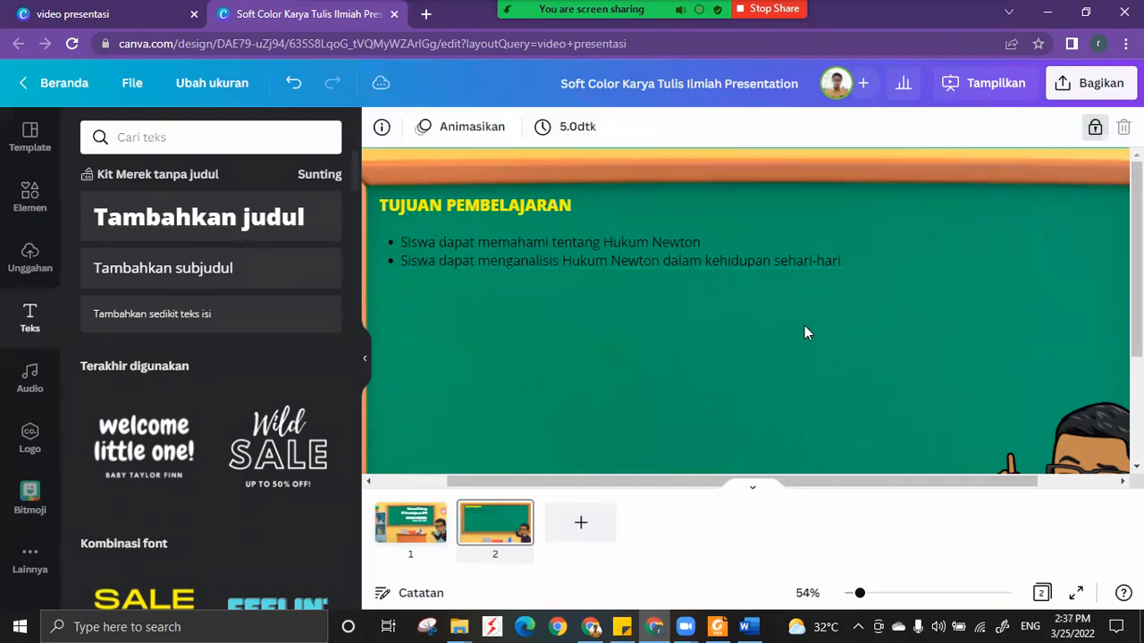
left_click(685, 260)
left_click(637, 126)
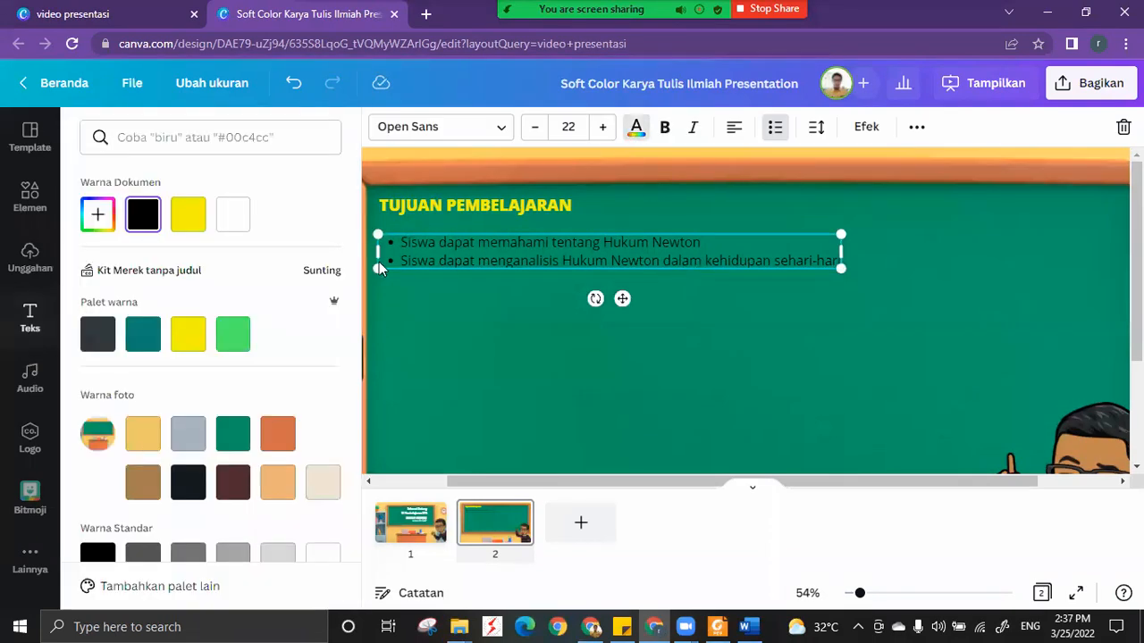
left_click(236, 225)
left_click(486, 349)
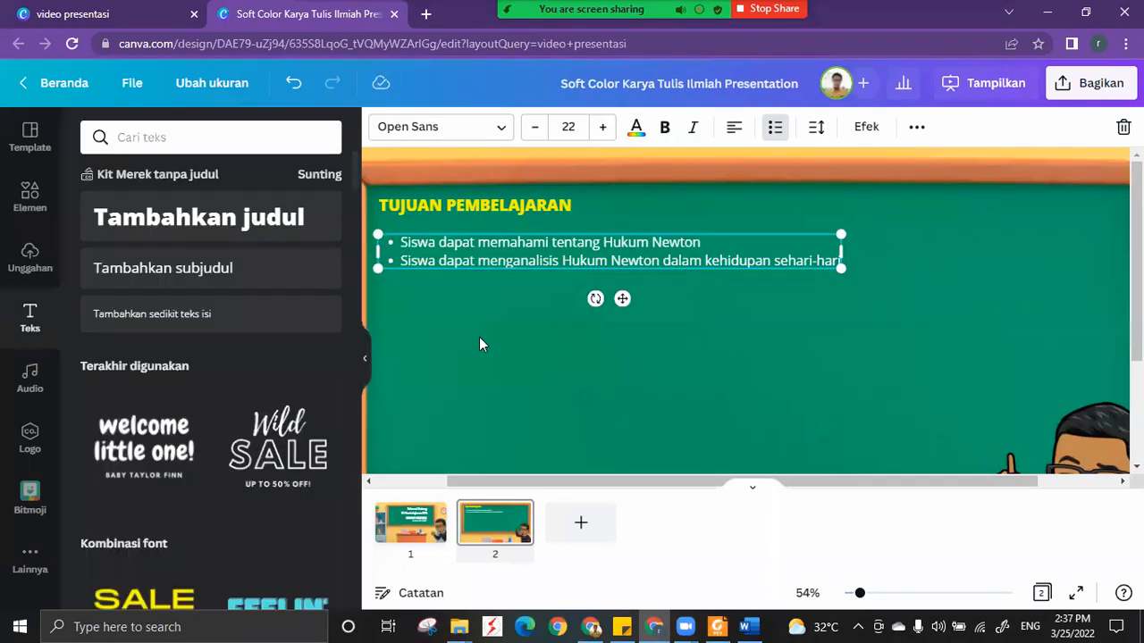
Indent the left edge of the objectives text box slightly and extend its right edge a little.
left_click_drag(374, 251, 394, 252)
left_click_drag(840, 260, 866, 261)
left_click(843, 304)
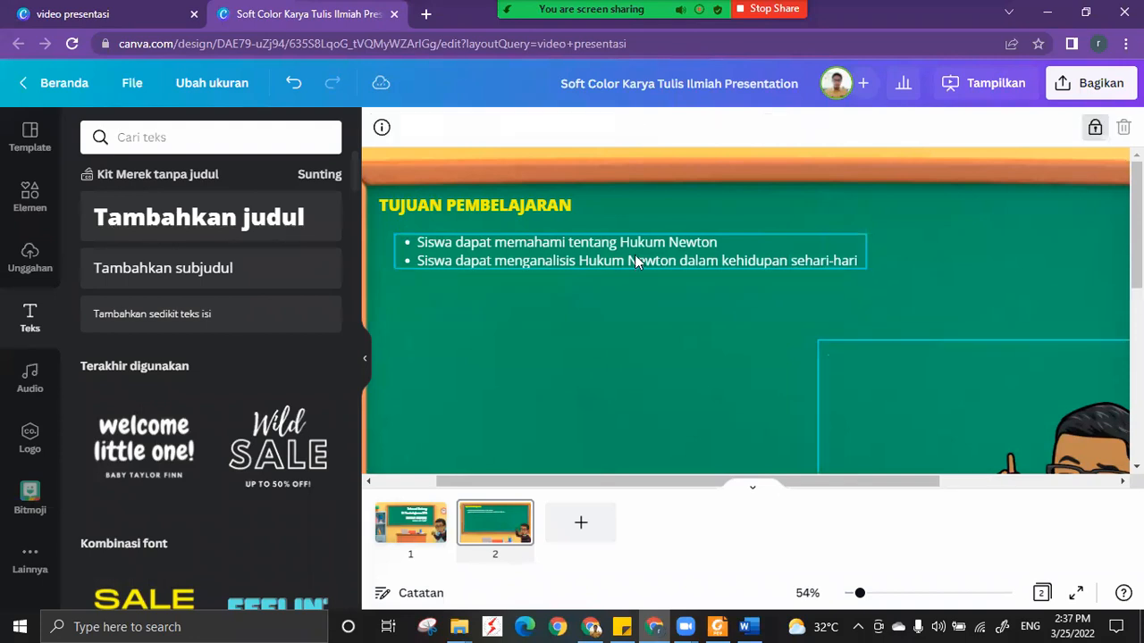
Select the TUJUAN PEMBELAJARAN heading together with the objectives text box and align their left edges.
left_click(620, 243)
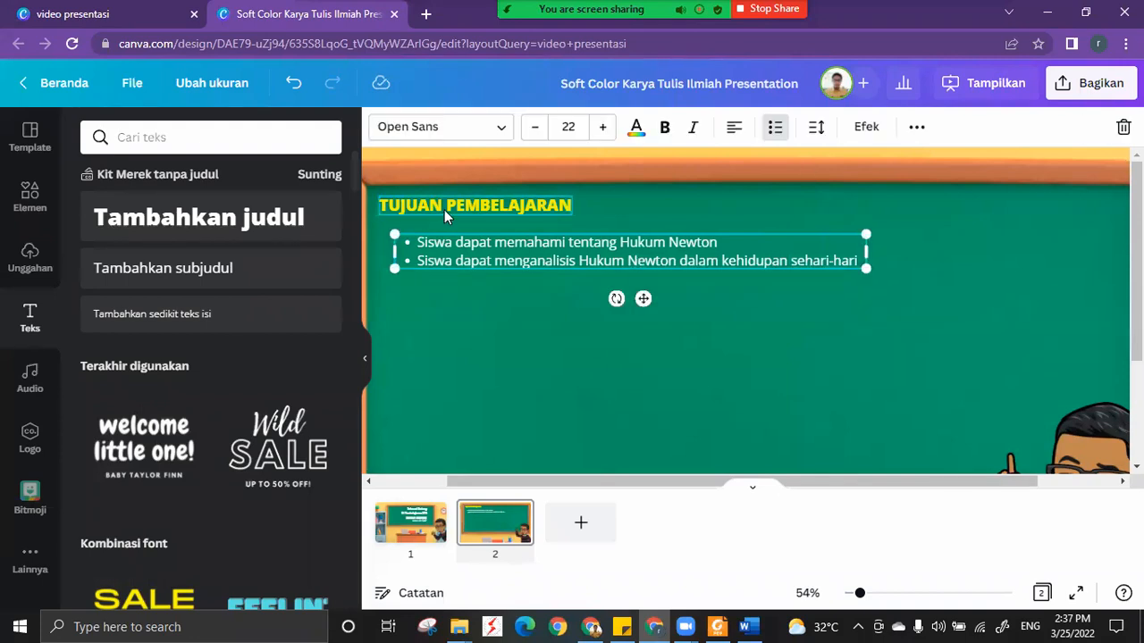
left_click(695, 213, "shift")
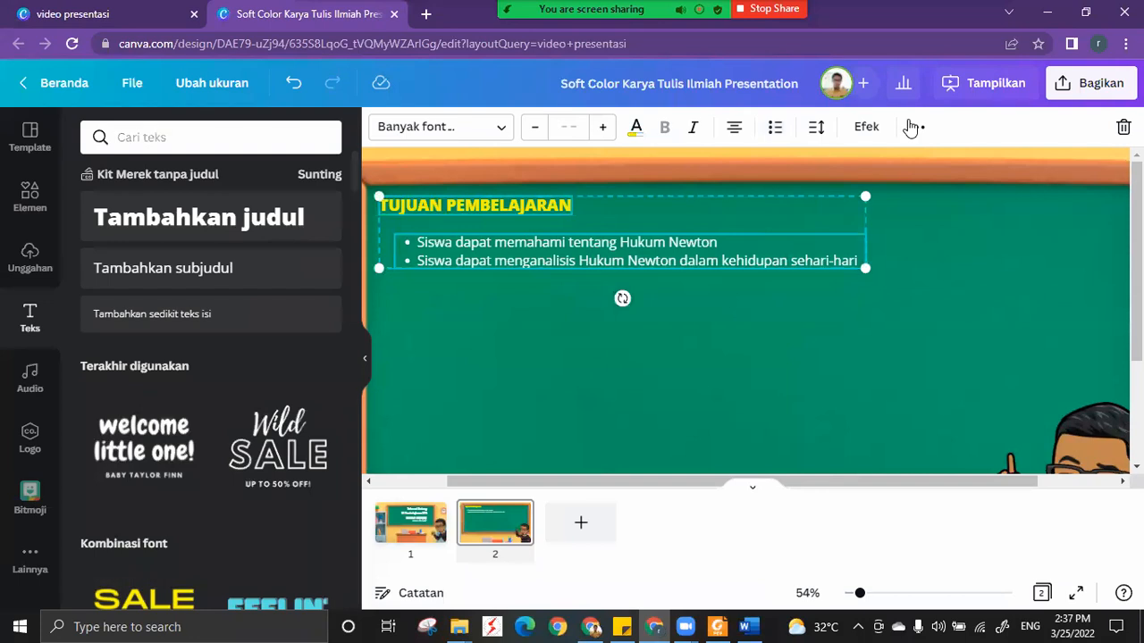
left_click(917, 126)
left_click(760, 169)
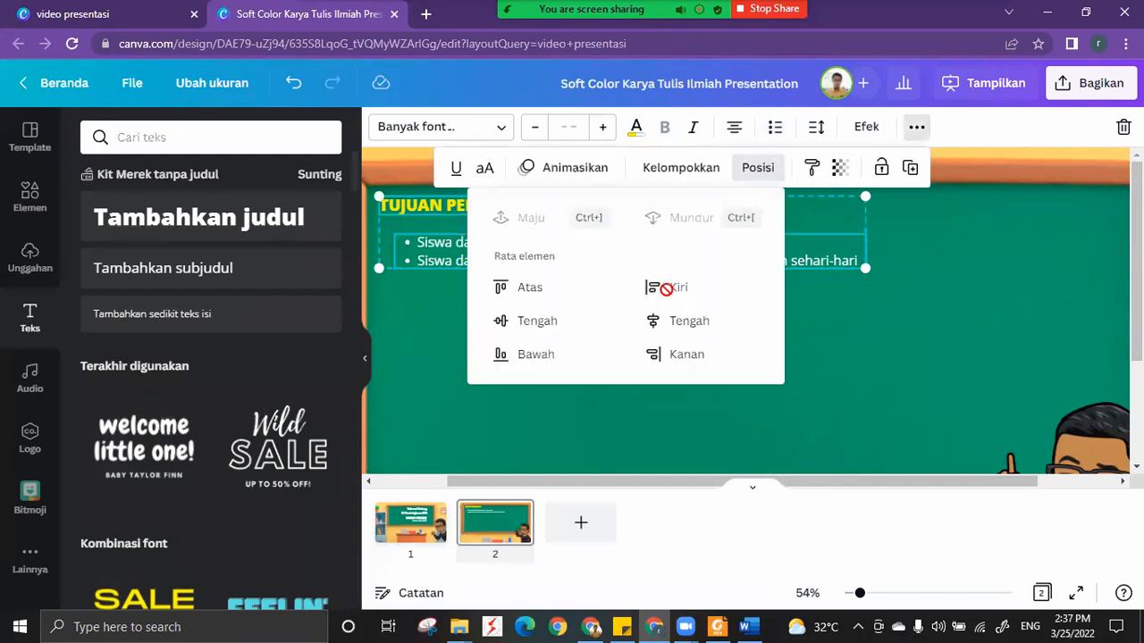
left_click(429, 399)
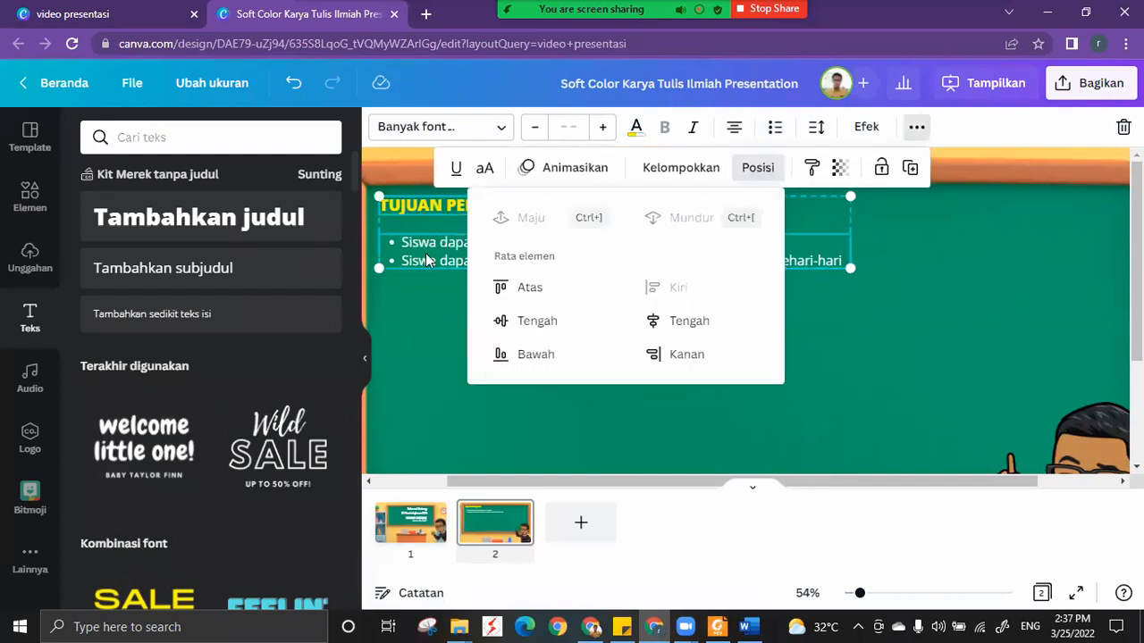
left_click(390, 267)
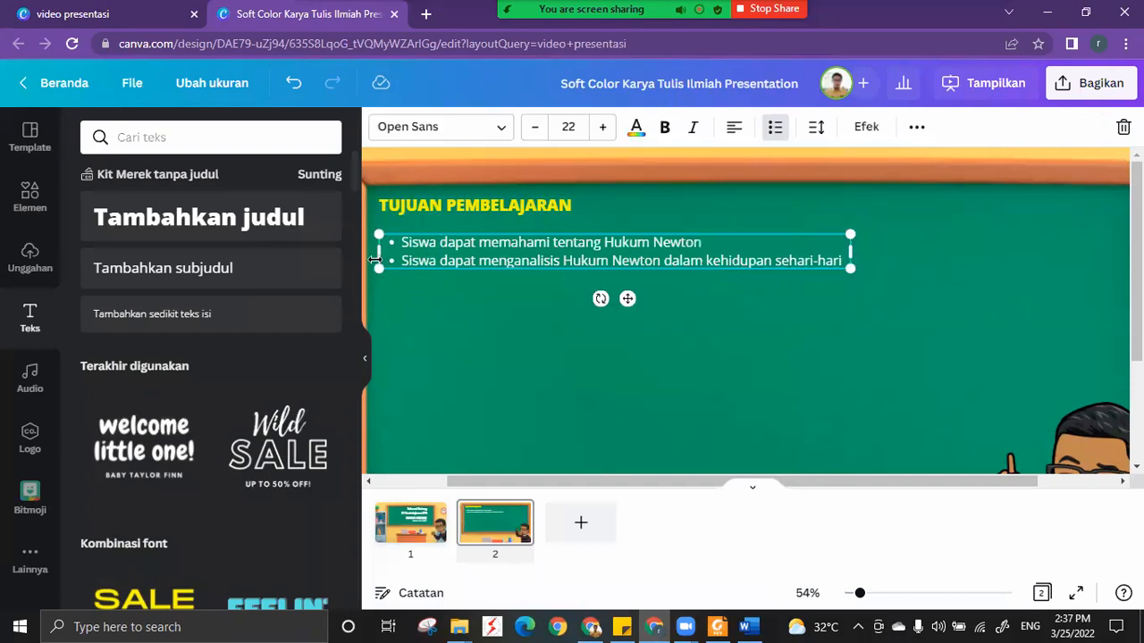
left_click(436, 310)
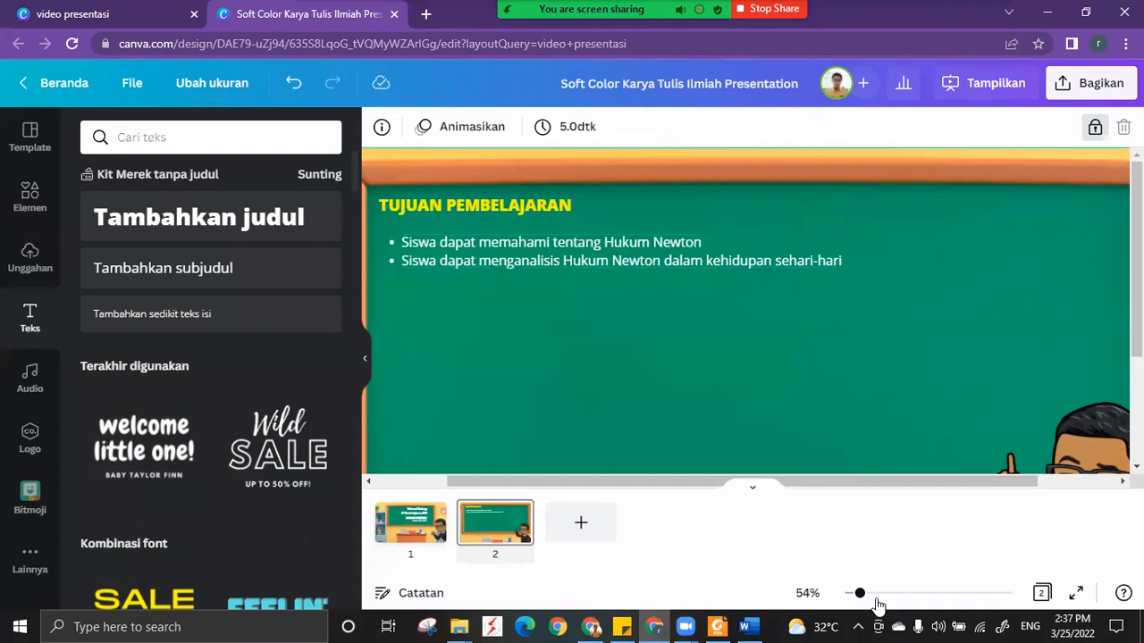
left_click_drag(860, 596, 854, 595)
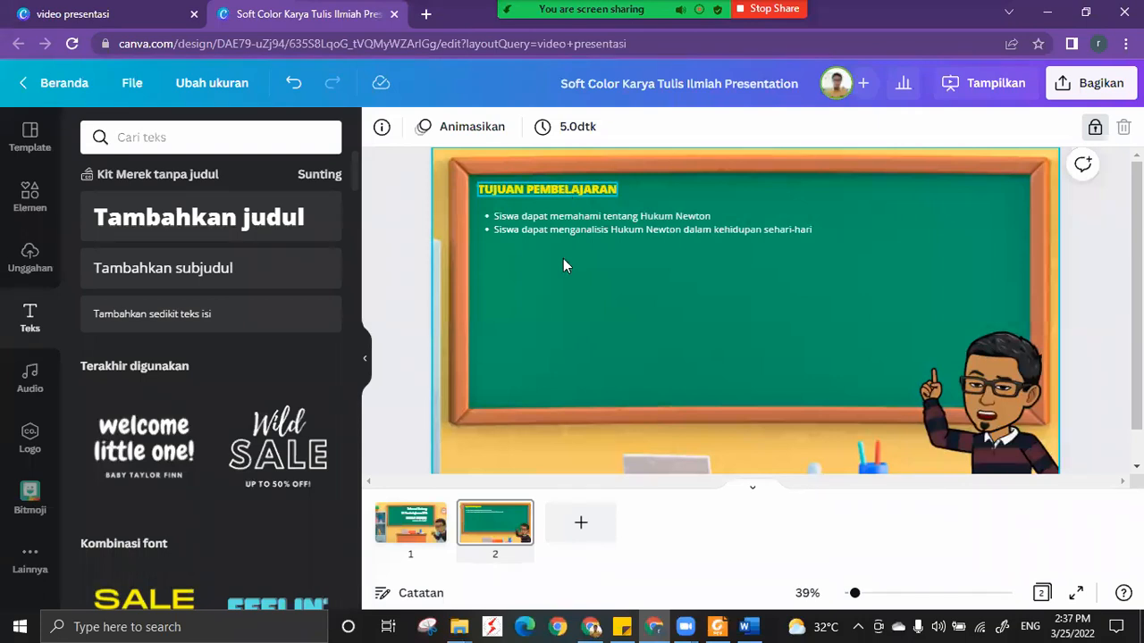
Duplicate the TUJUAN PEMBELAJARAN slide as the third page of the presentation.
left_click(390, 270)
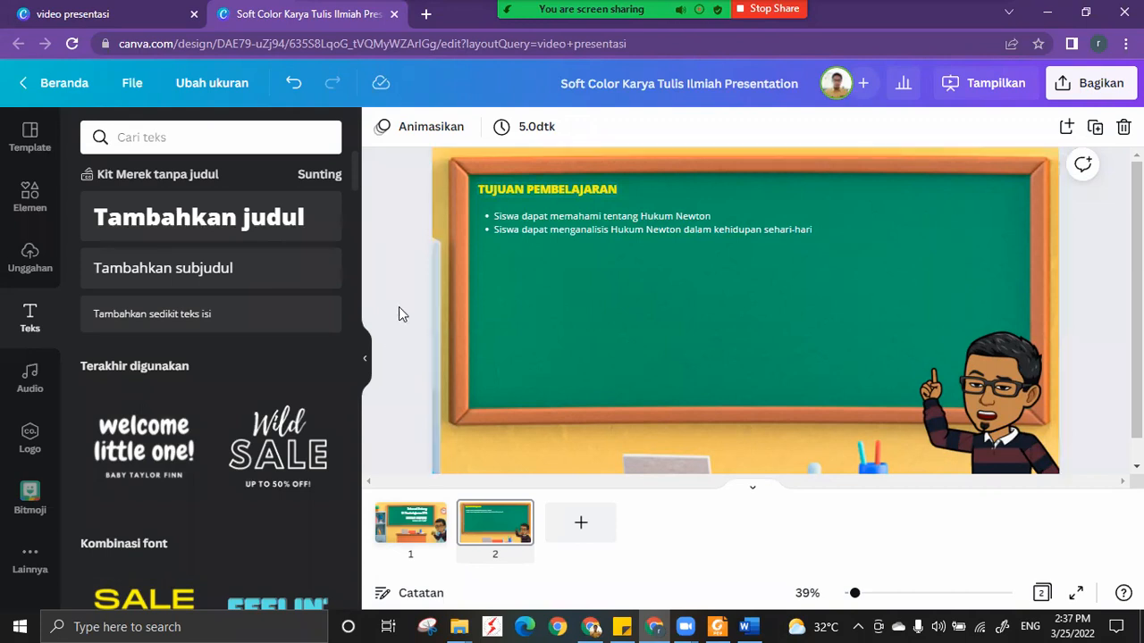
mouse_move(500, 525)
left_click(1095, 130)
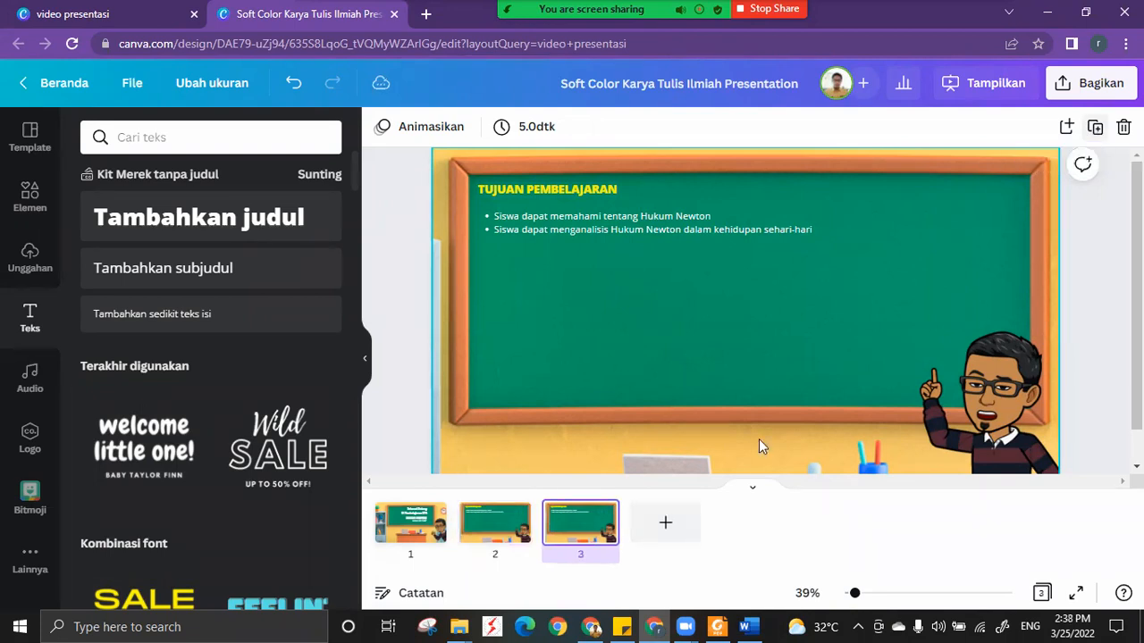
Replace the heading on the duplicated slide with HUKUM NEWTON.
left_click(548, 190)
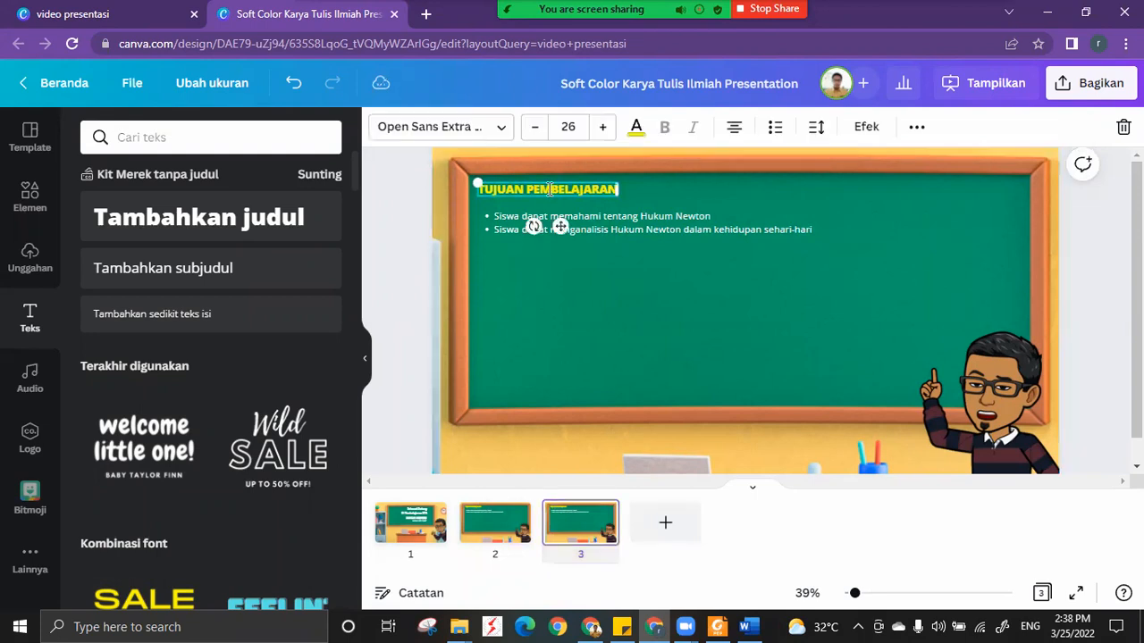
double_click(548, 189)
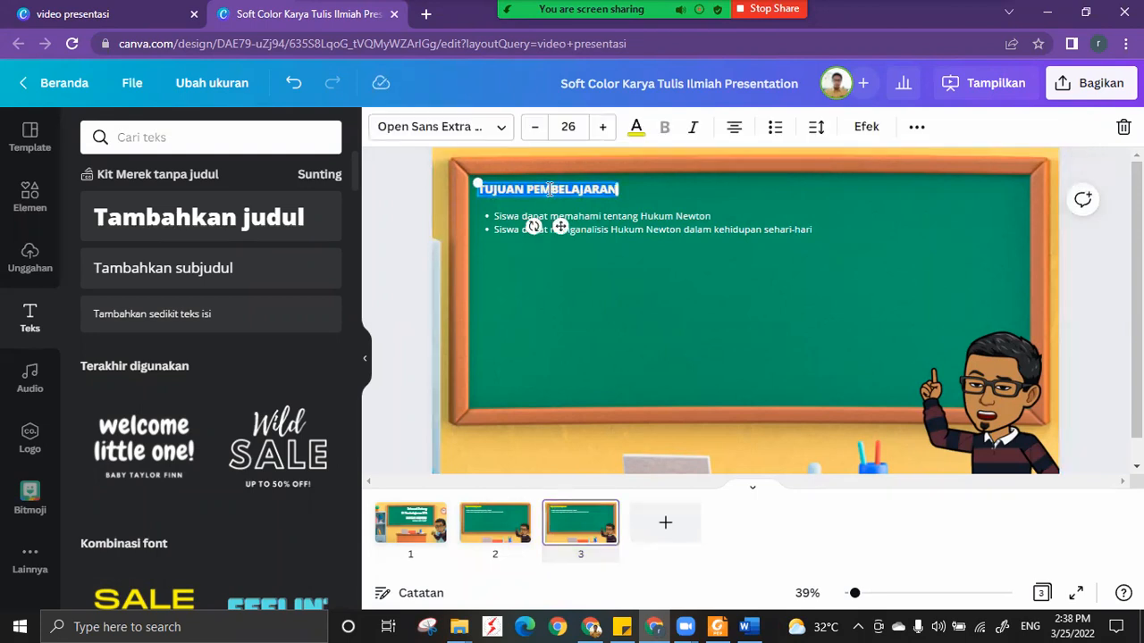
type("HUKUM NI")
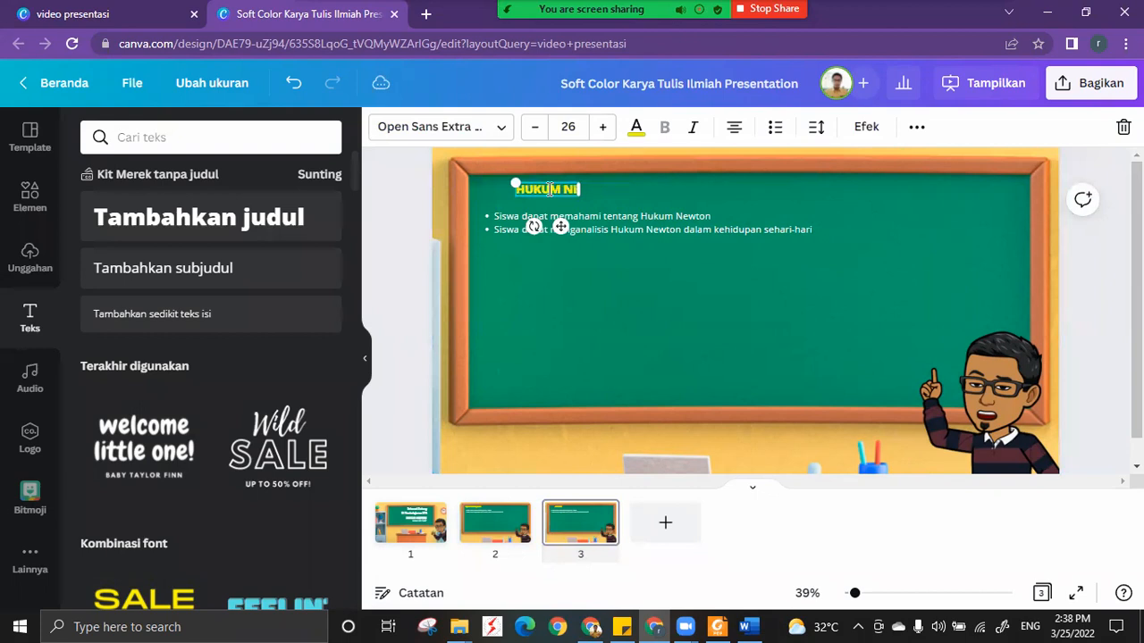
key("BackSpace")
type("EWTON")
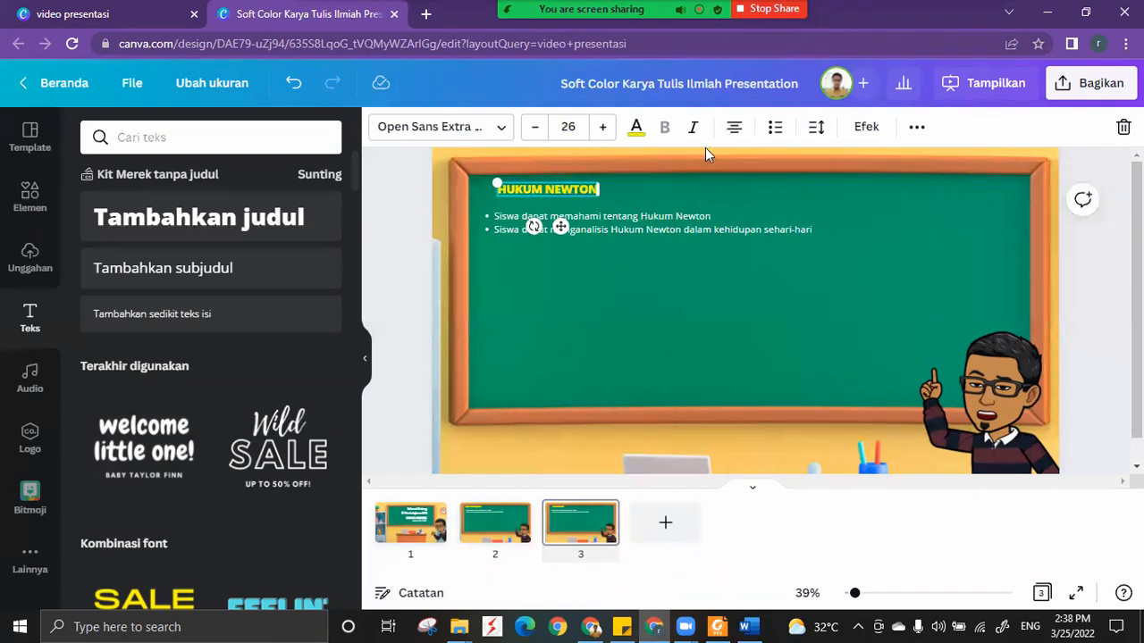
left_click(627, 318)
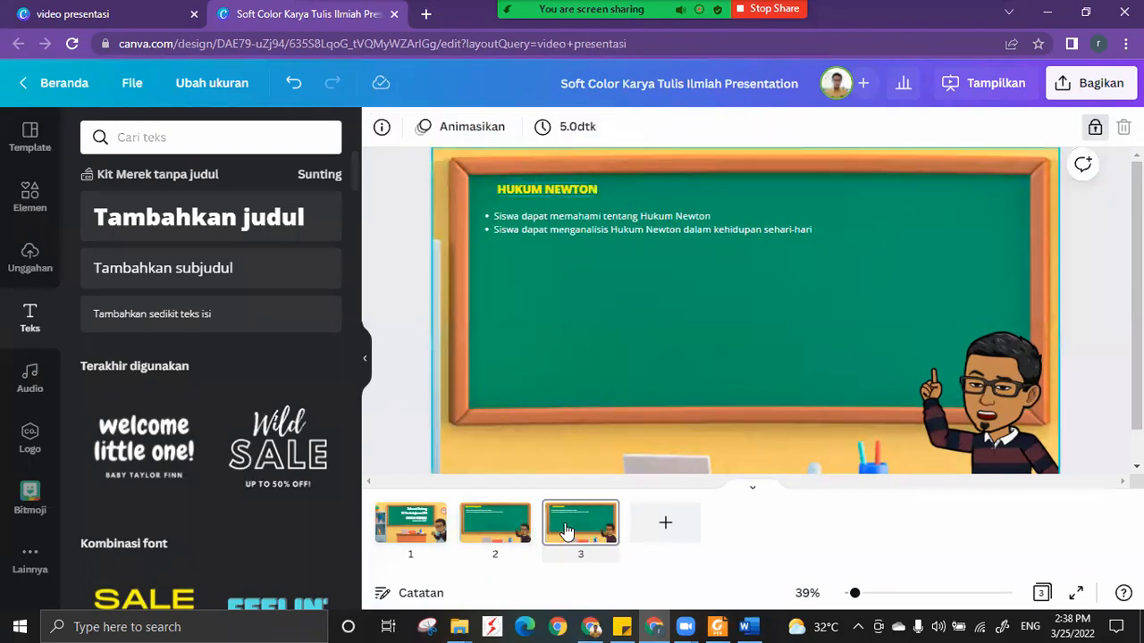
Left-align the HUKUM NEWTON heading and nudge it left to line up with the bulleted text box.
left_click(566, 531)
left_click(545, 193)
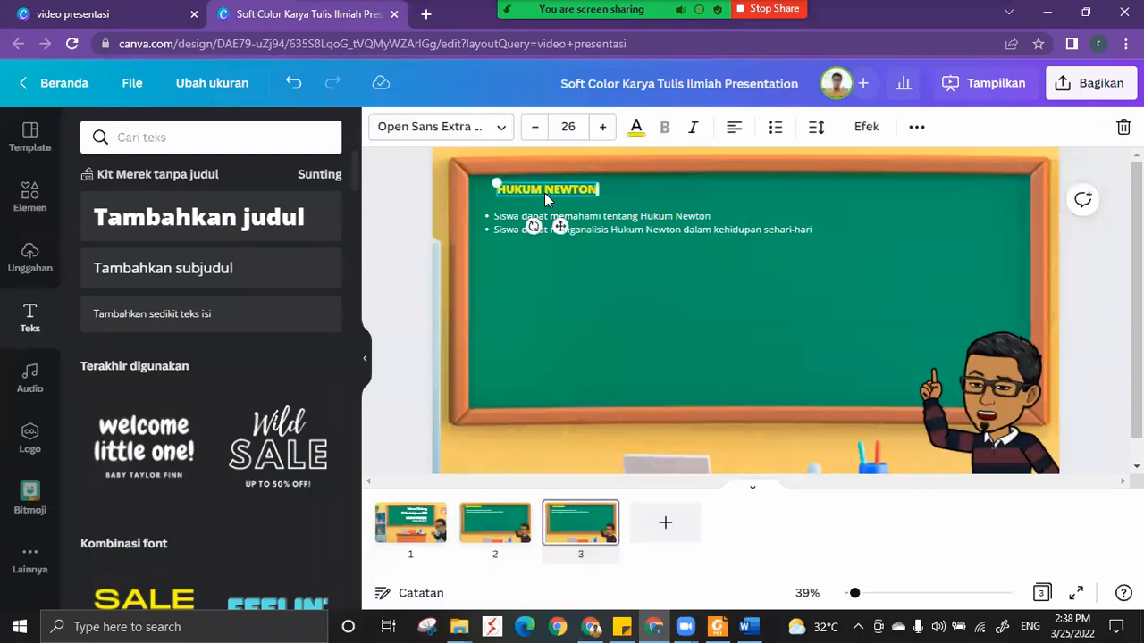
key("Left")
key("Left")
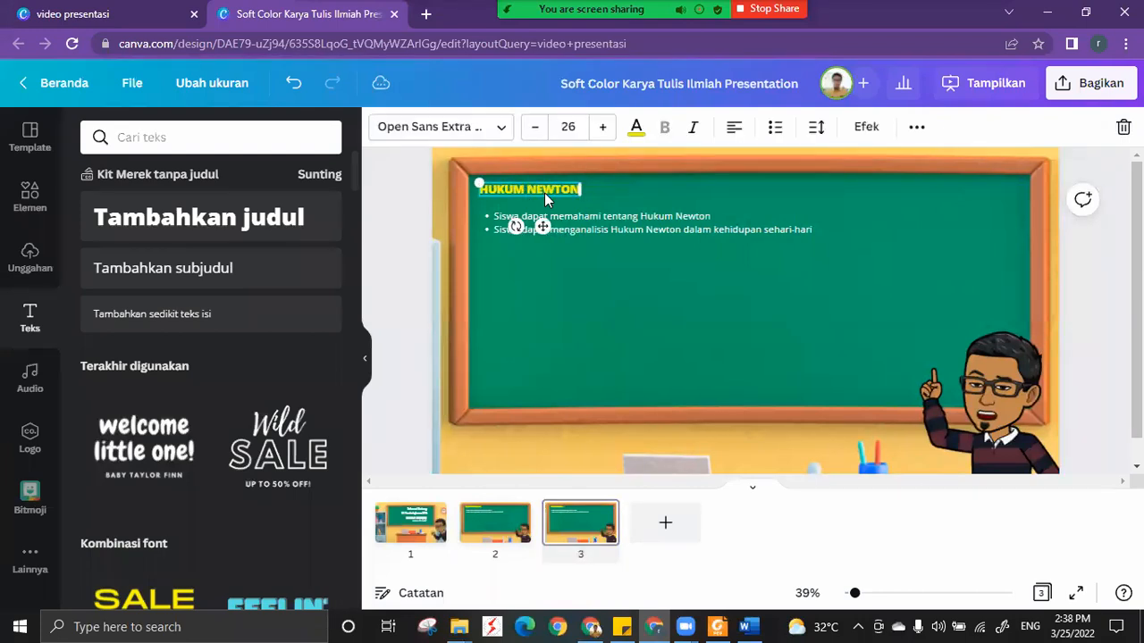
key("Left")
left_click(520, 542)
left_click(580, 540)
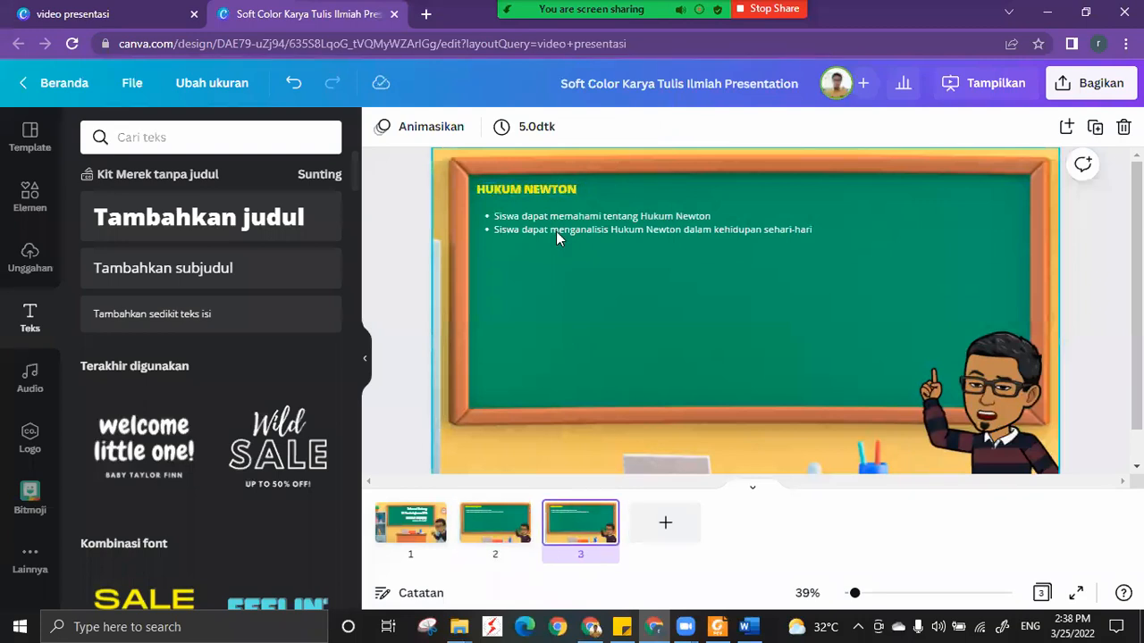
Switch to the Word document and copy the two bullet points under the HUKUM NEWTON heading.
left_click(749, 626)
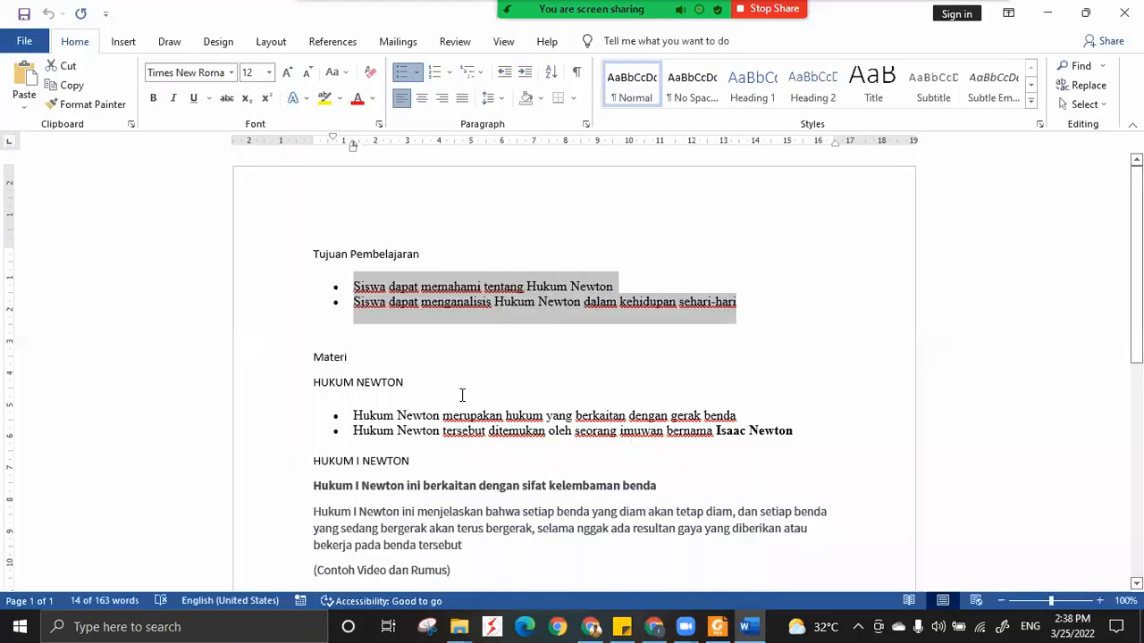
scroll(462, 395, "down", 2)
left_click(456, 407)
left_click(355, 335)
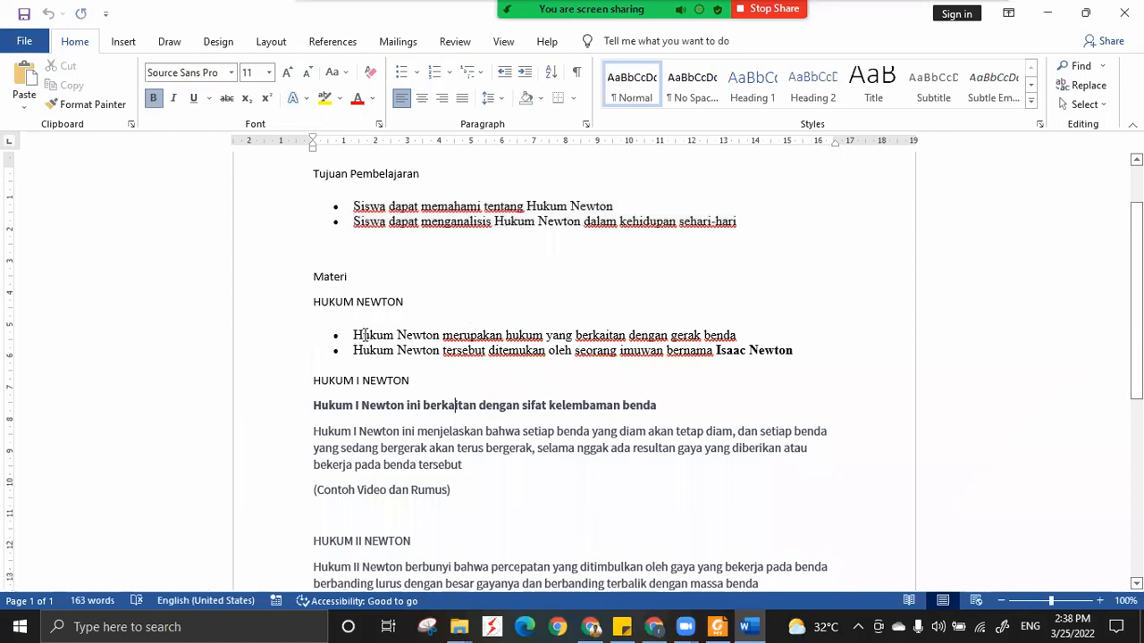
left_click(805, 353, "shift")
key("ctrl+c")
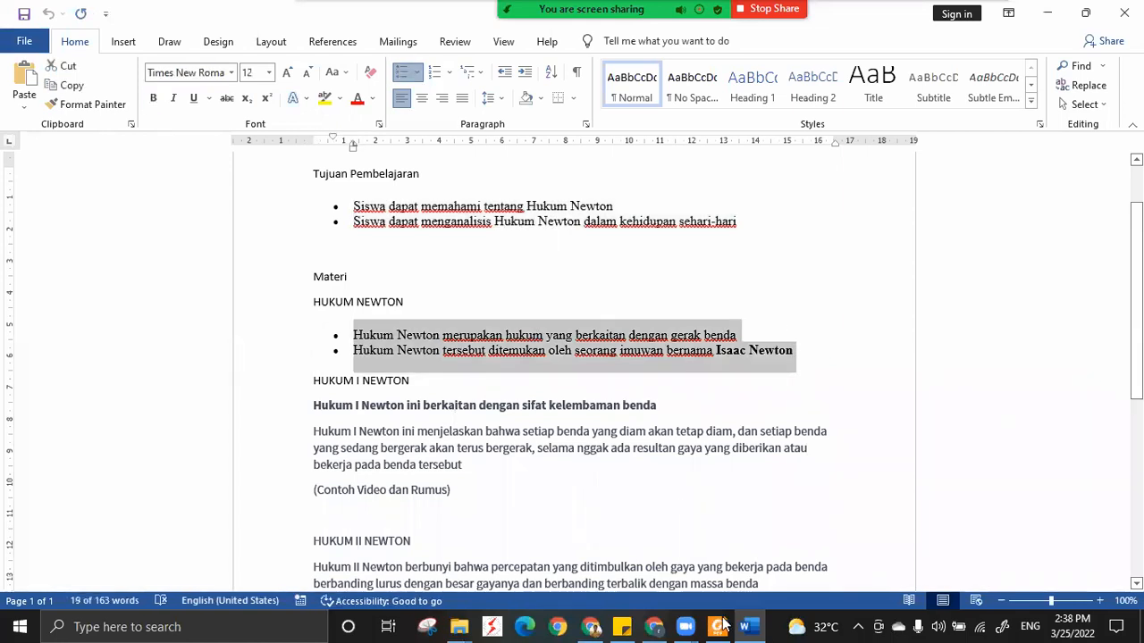
Return to Canva and replace the two objectives on slide 3 with the copied Hukum Newton bullet points.
left_click(654, 627)
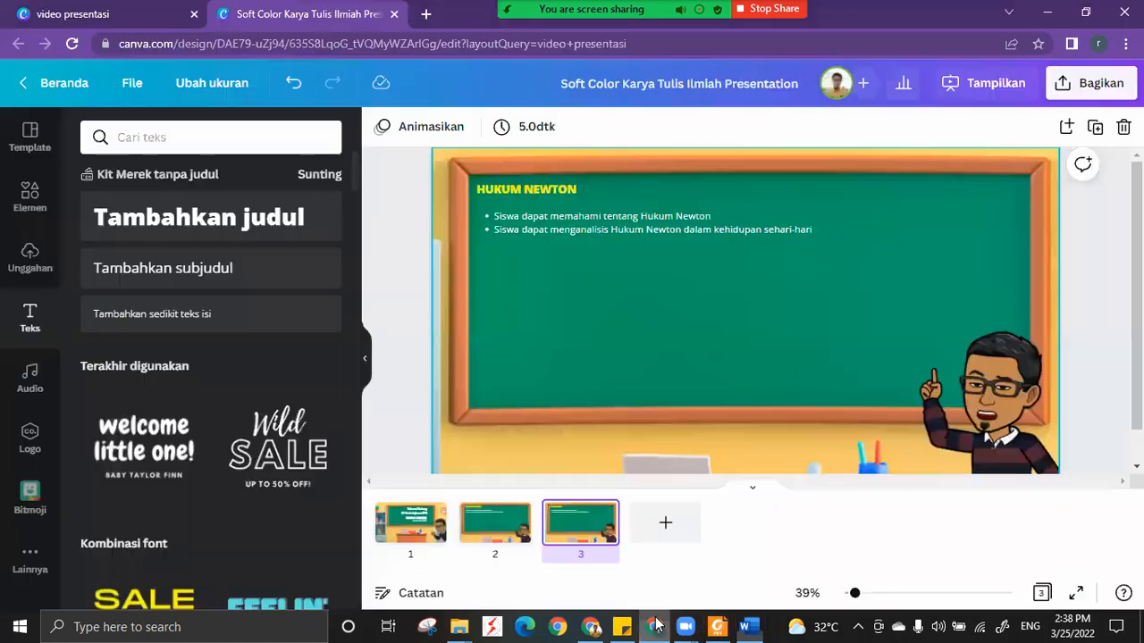
left_click(572, 225)
left_click(572, 225)
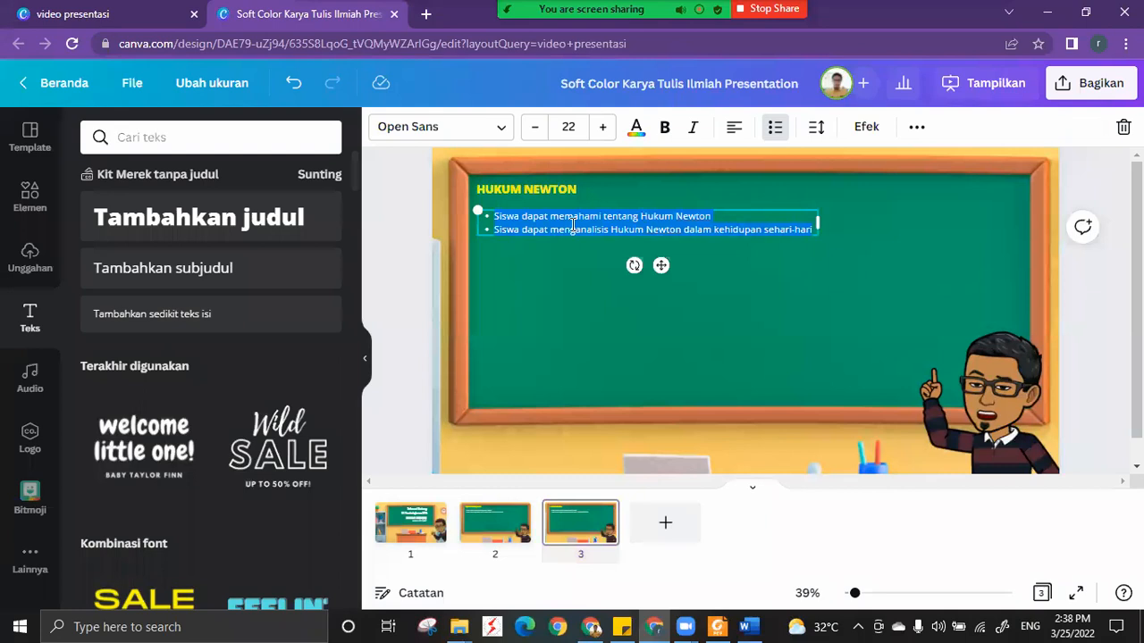
key("ctrl+v")
Make "Isaac Newton" bold in the second bullet and narrow the text box to the slide's vertical centre line.
left_click_drag(554, 244, 493, 243)
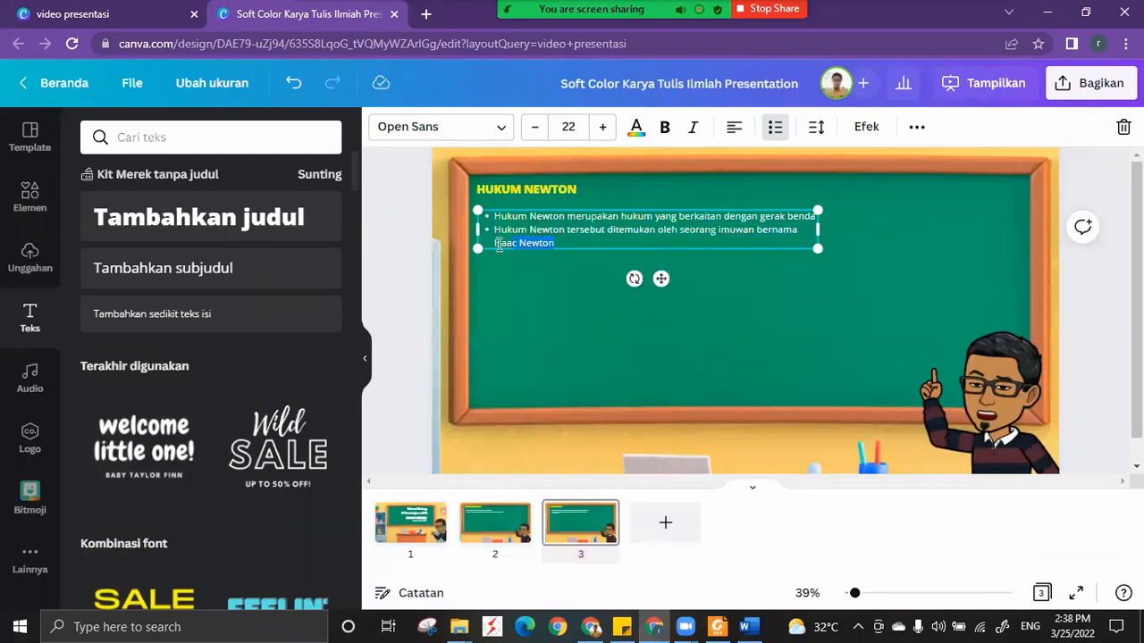
left_click(664, 129)
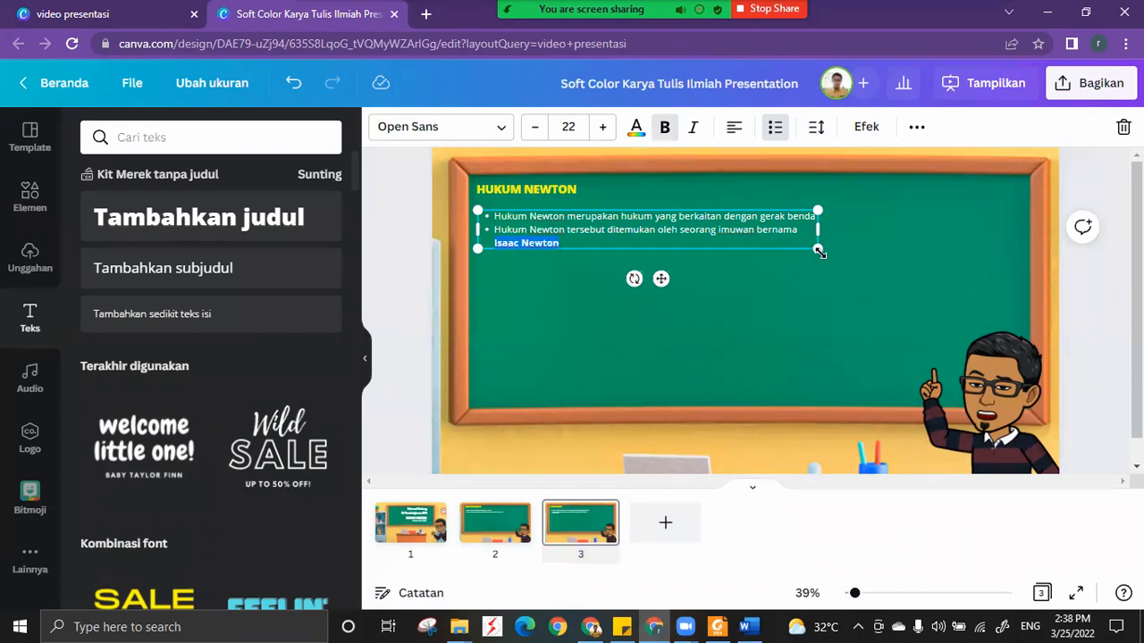
left_click_drag(816, 233, 746, 237)
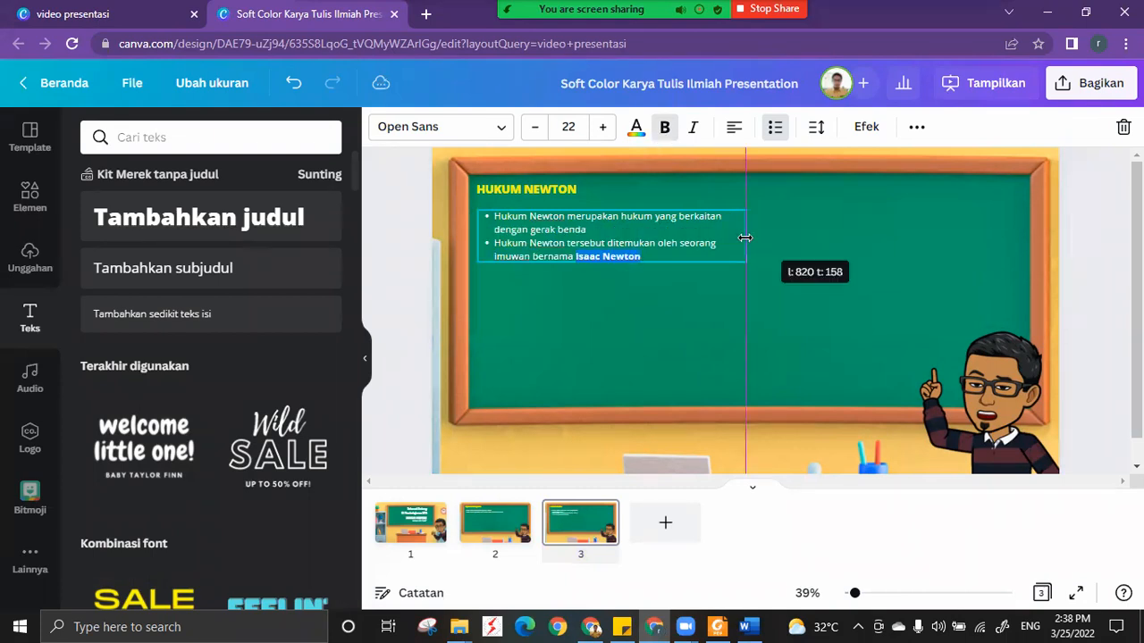
left_click(797, 254)
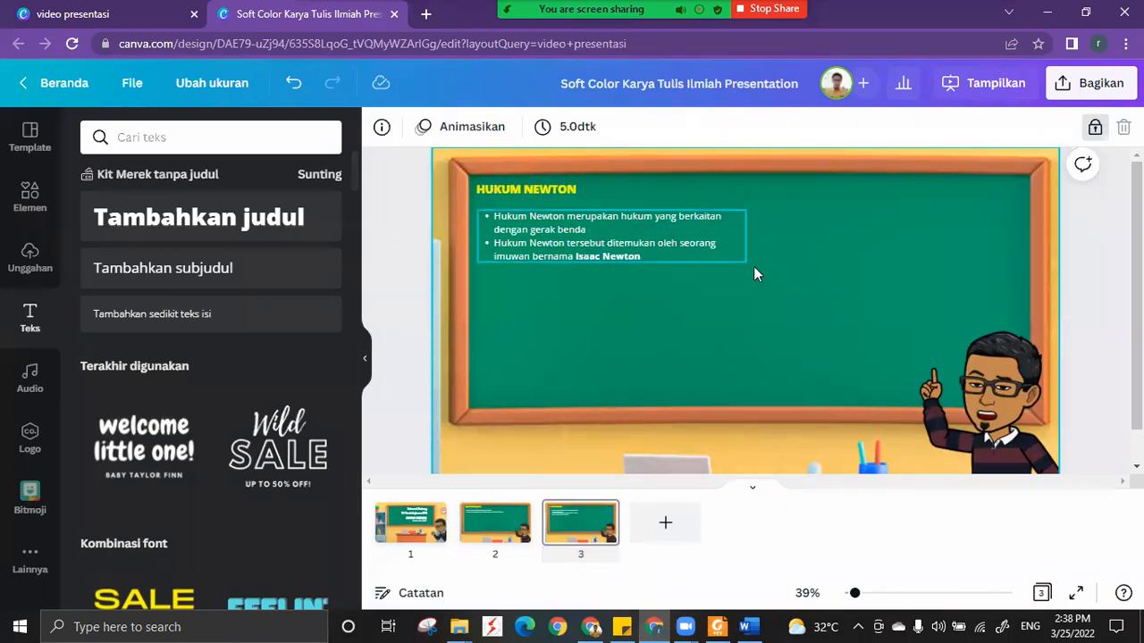
Search the design elements for ISAAC NEWTON.
left_click(27, 206)
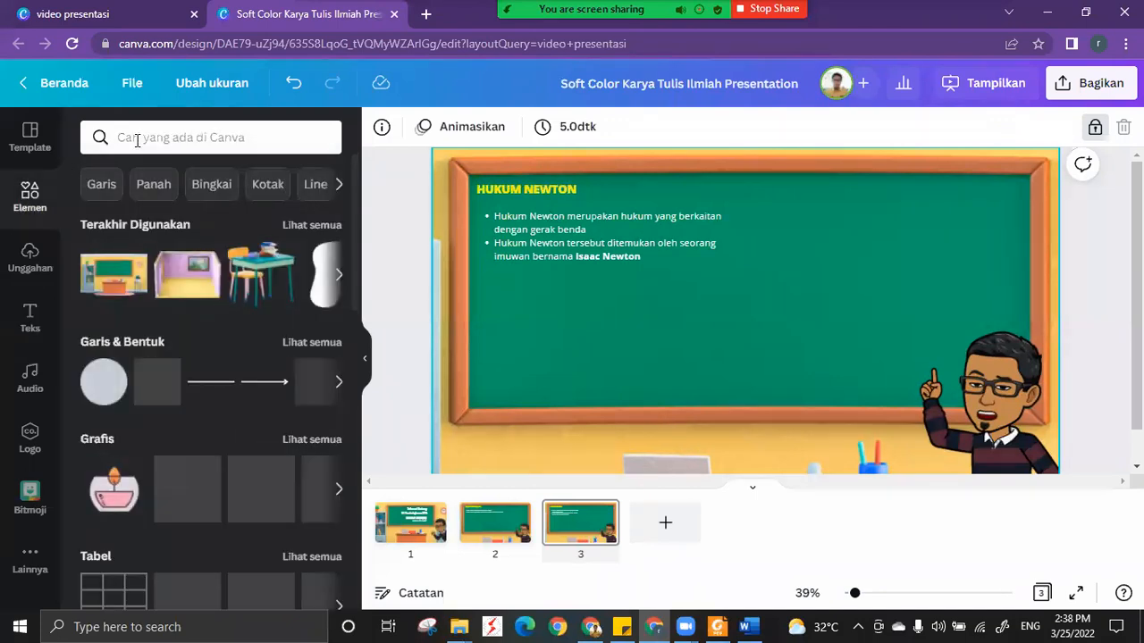
left_click(136, 137)
type("l")
type("SA")
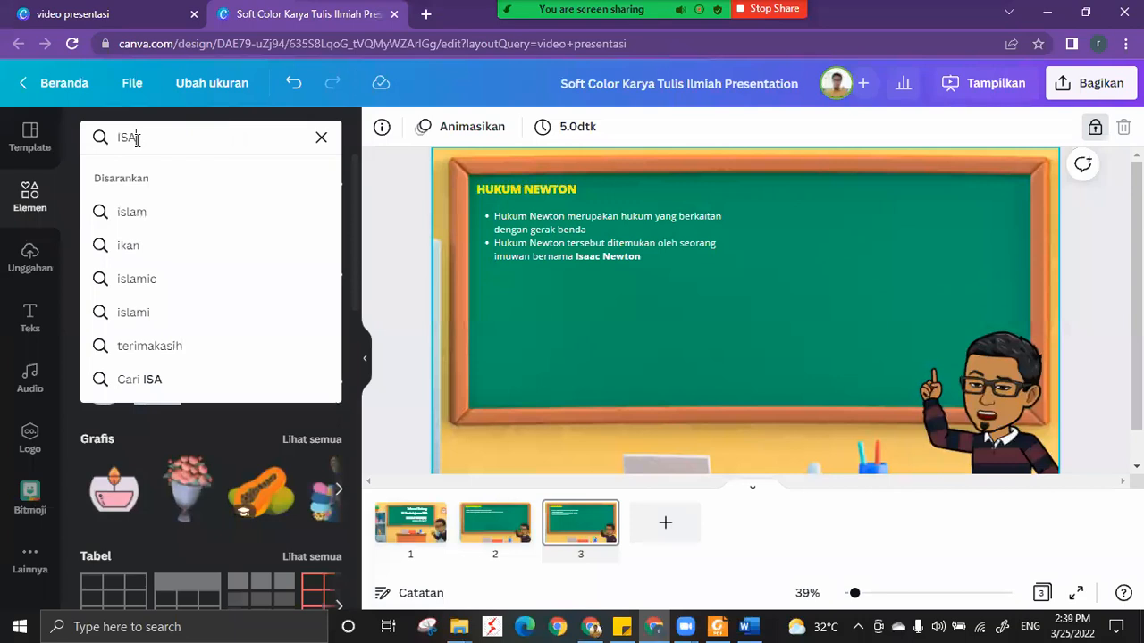
type("AC NE")
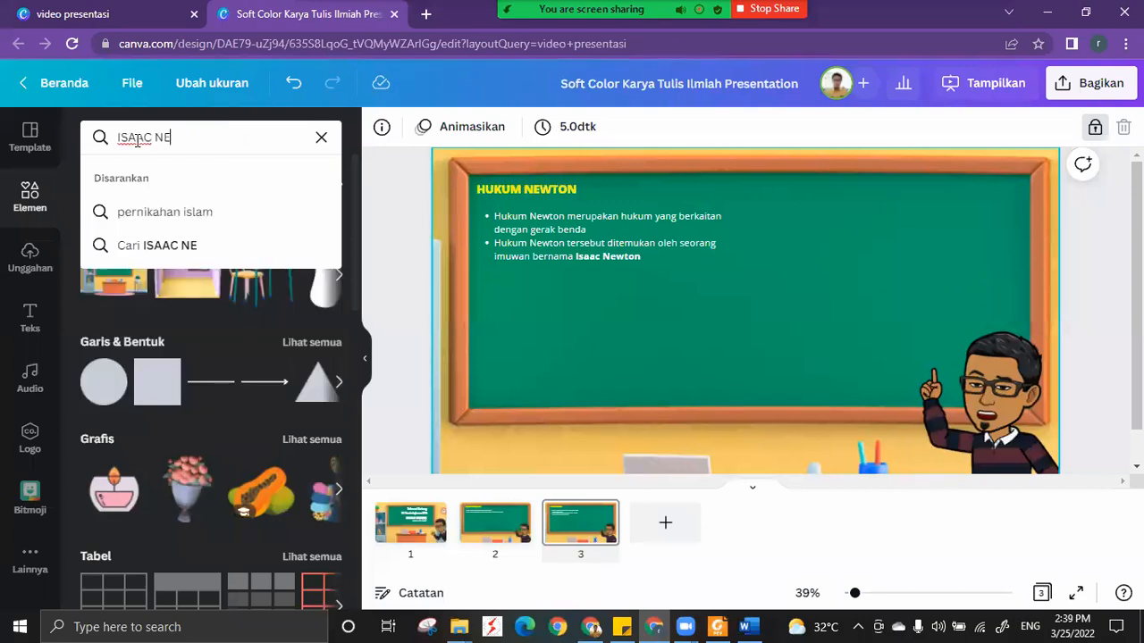
type("WTON")
key("Return")
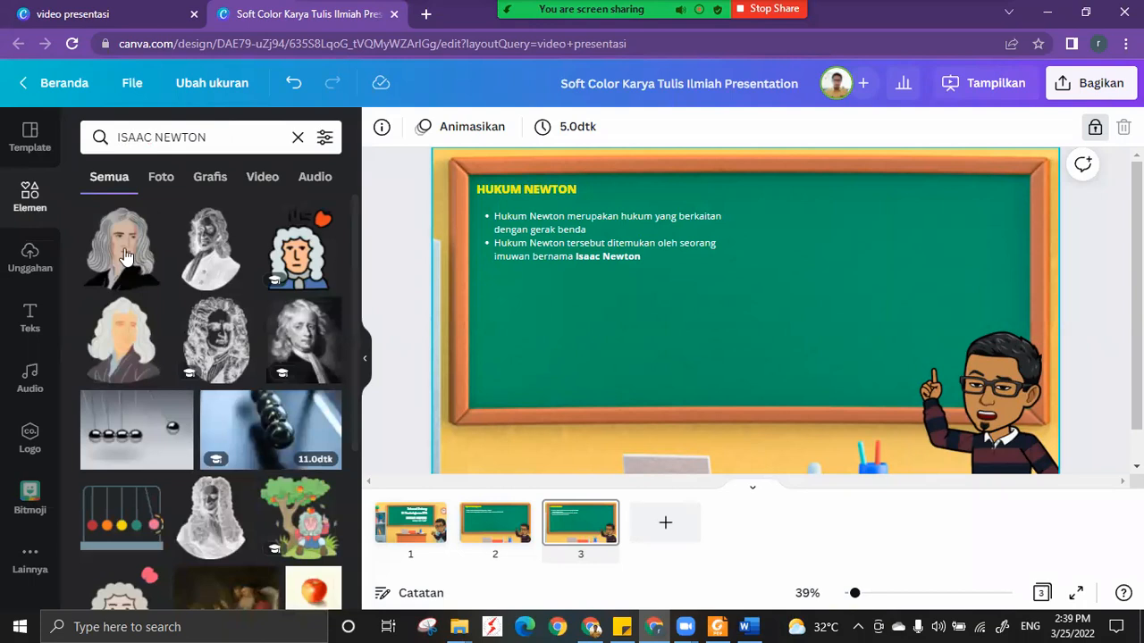
Insert the coloured Isaac Newton portrait in a black coat, shrink it, and place it just right of the bulleted text.
left_click(125, 257)
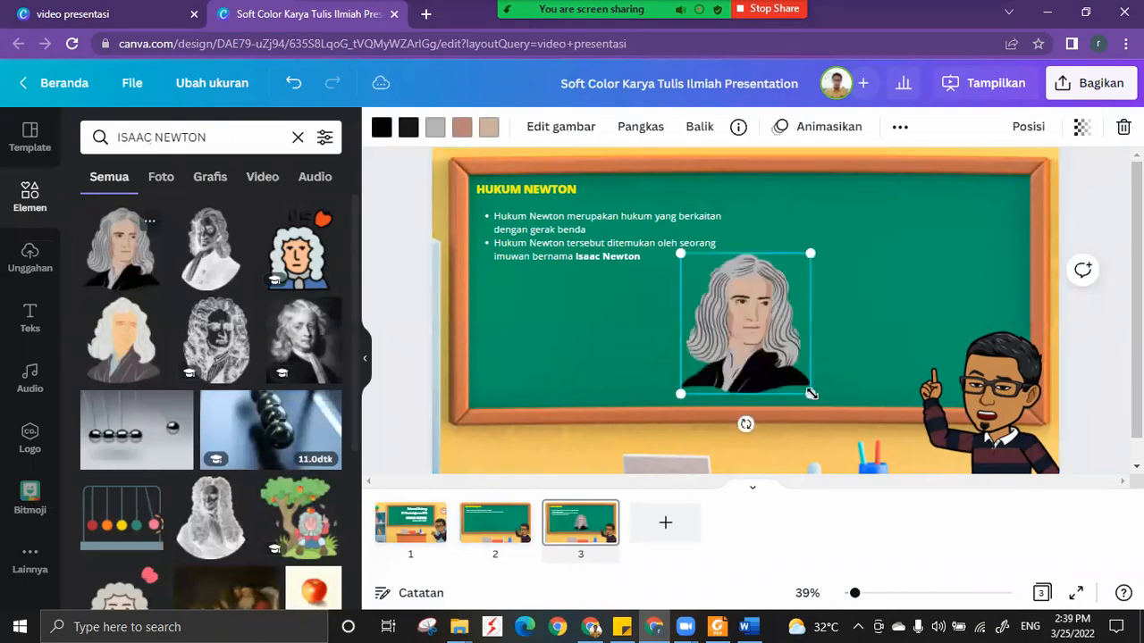
mouse_move(780, 358)
left_mouse_down()
mouse_move(799, 372)
mouse_move(779, 359)
left_mouse_up()
left_click_drag(731, 291, 806, 229)
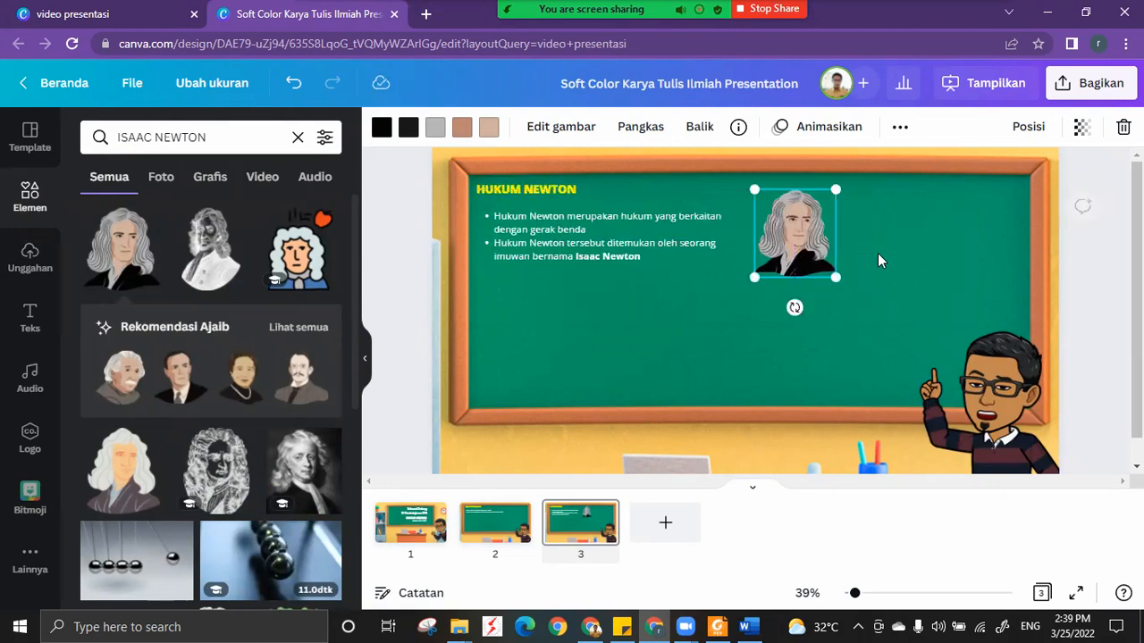
key("Escape")
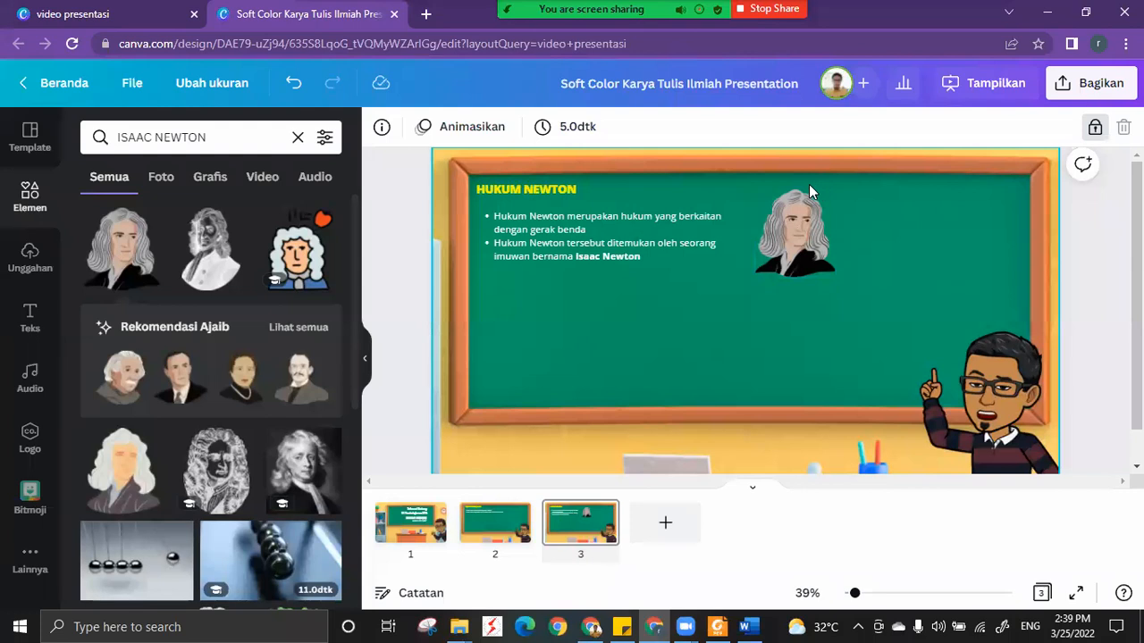
left_click(798, 260)
left_click(879, 257)
left_click(800, 228)
left_click(500, 254)
Add the SELAMAT HARI KARTINI font combination to the Hukum Newton slide.
left_click(33, 325)
scroll(259, 438, "down", 5)
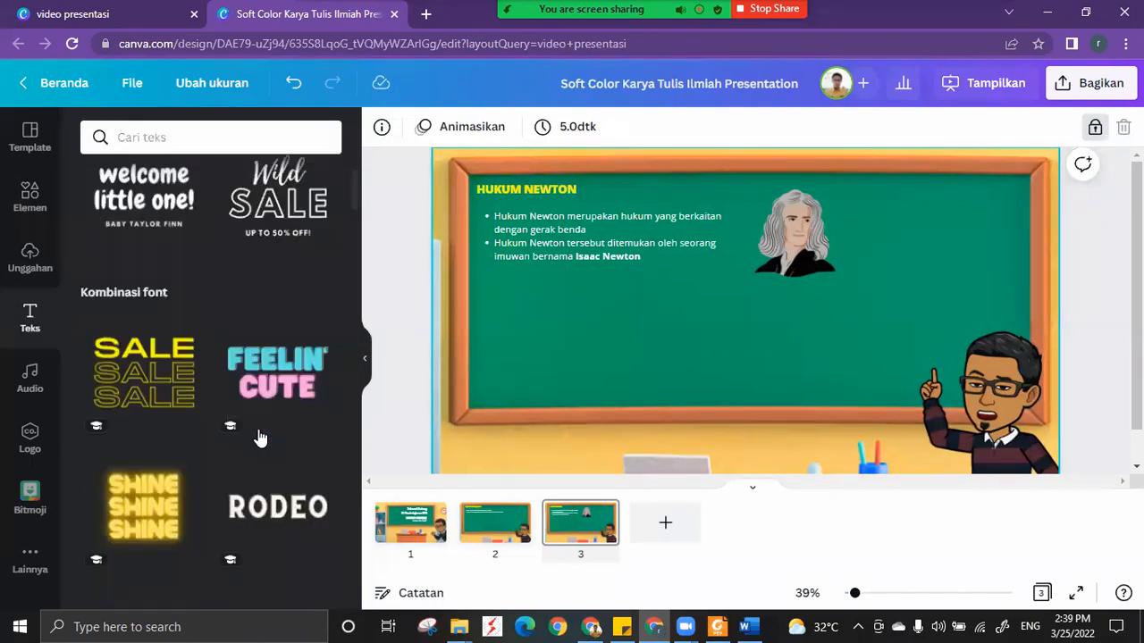
scroll(259, 438, "down", 4)
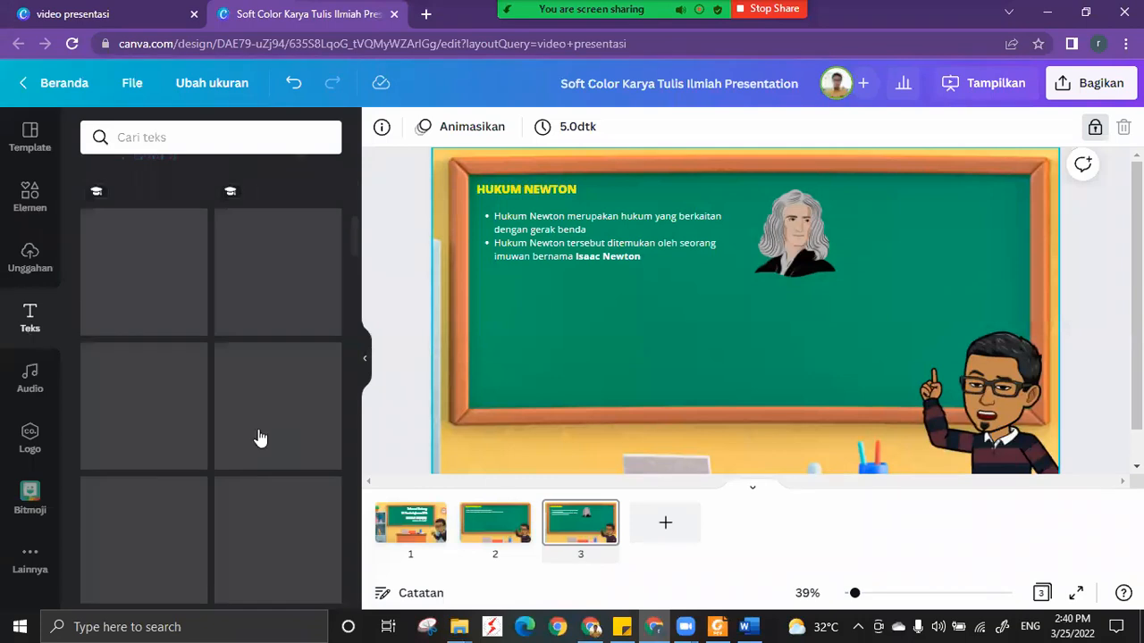
scroll(259, 438, "down", 2)
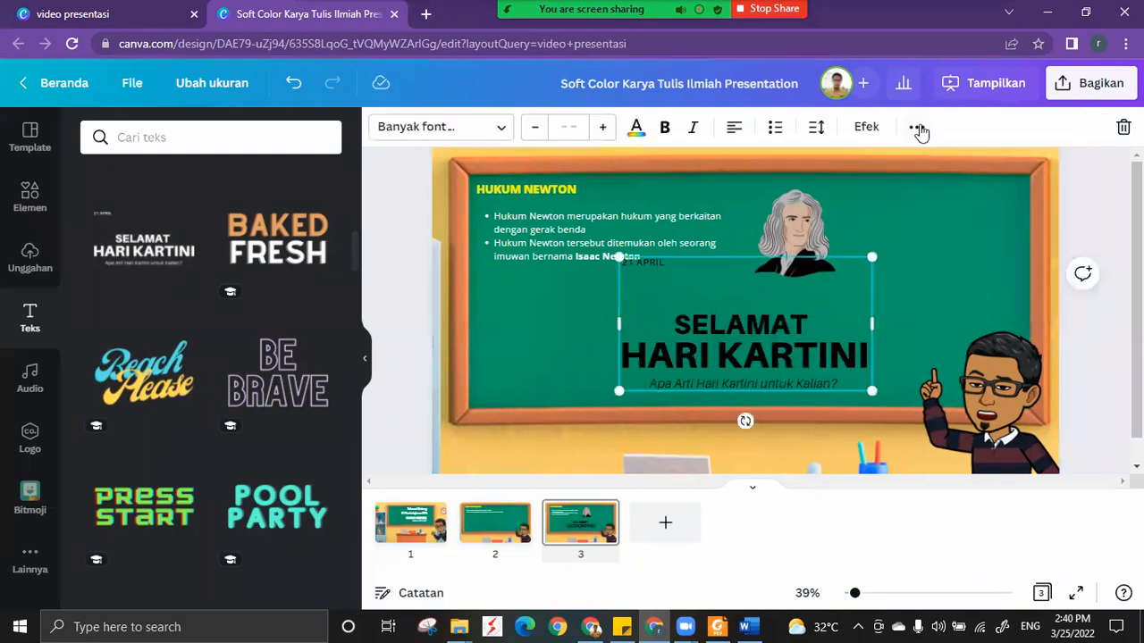
Ungroup the inserted font combination and delete all of its text lines except SELAMAT.
left_click(916, 126)
left_click(643, 265)
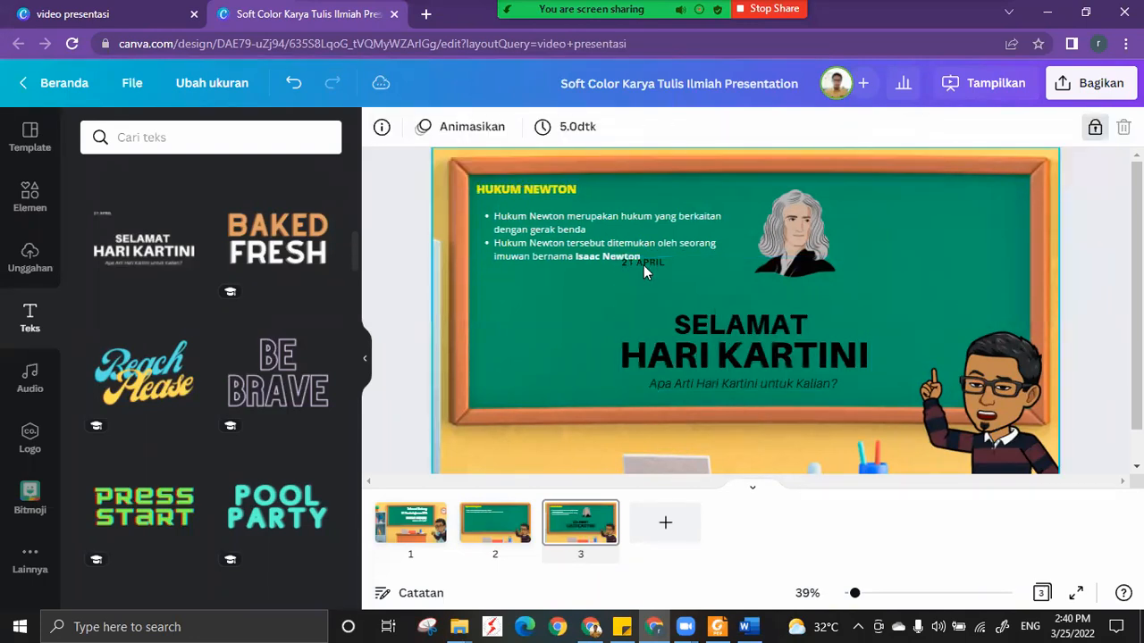
left_click(644, 265)
key("Delete")
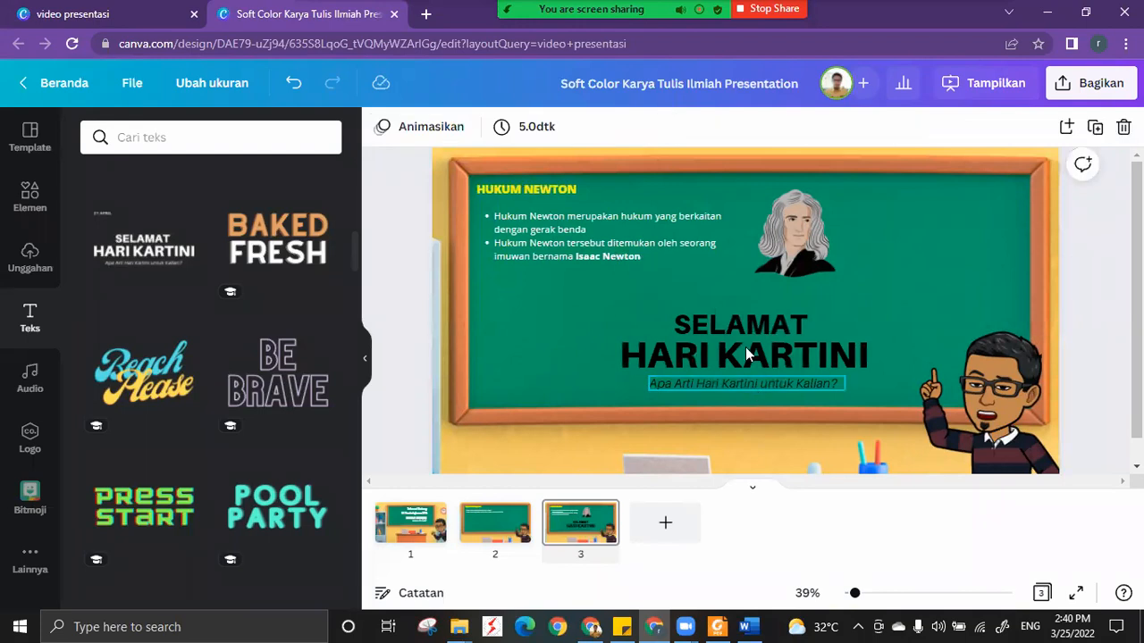
left_click(751, 358)
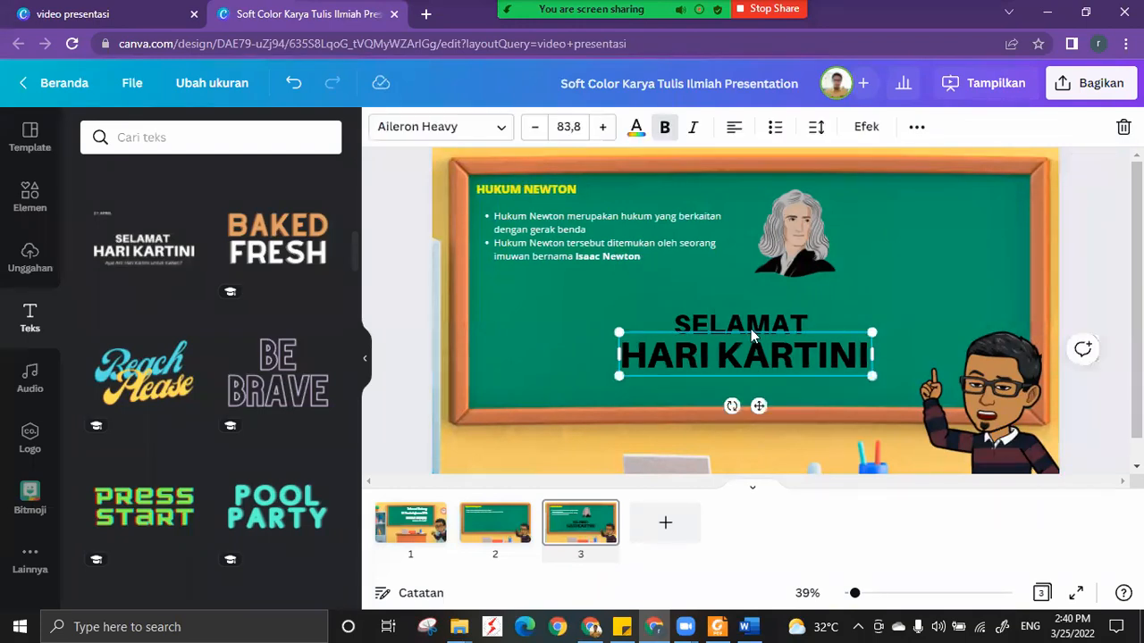
key("Delete")
Replace the SELAMAT text with Hukum, I and NEWTON on three separate lines, and centre-align it.
left_click(751, 329)
double_click(752, 330)
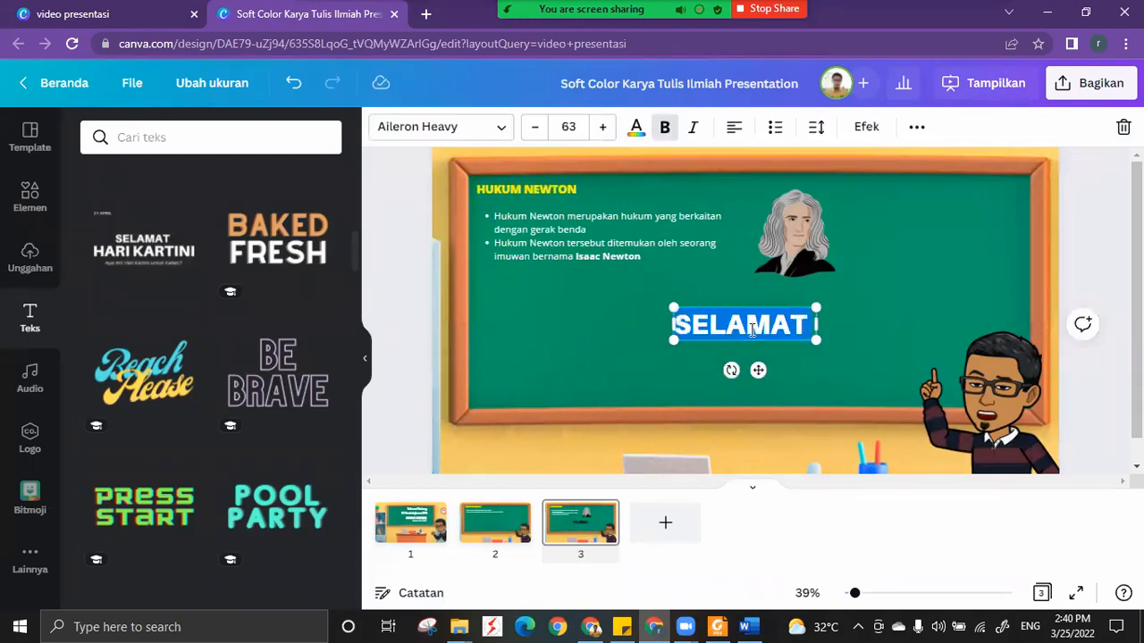
type("Hukum")
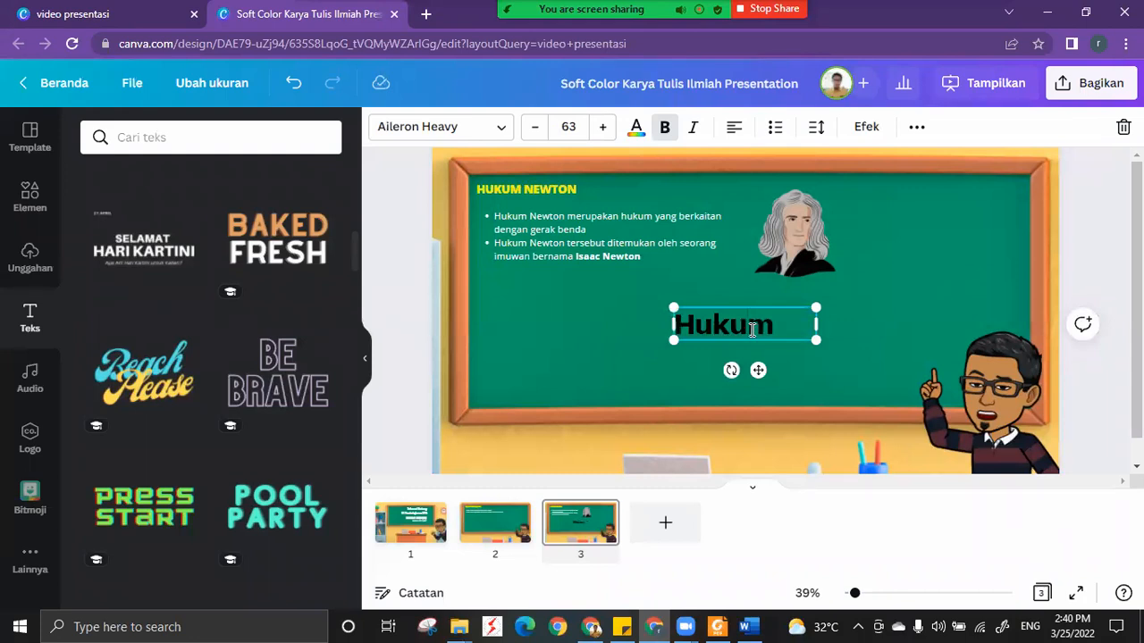
key("Return")
type("I")
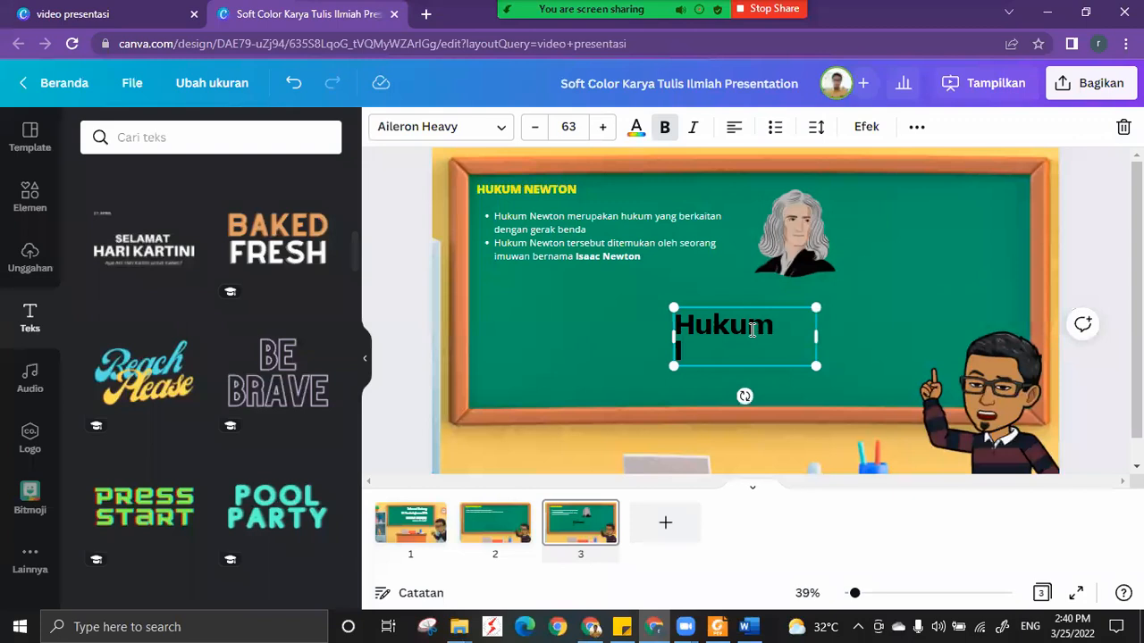
key("Return")
type("NEW")
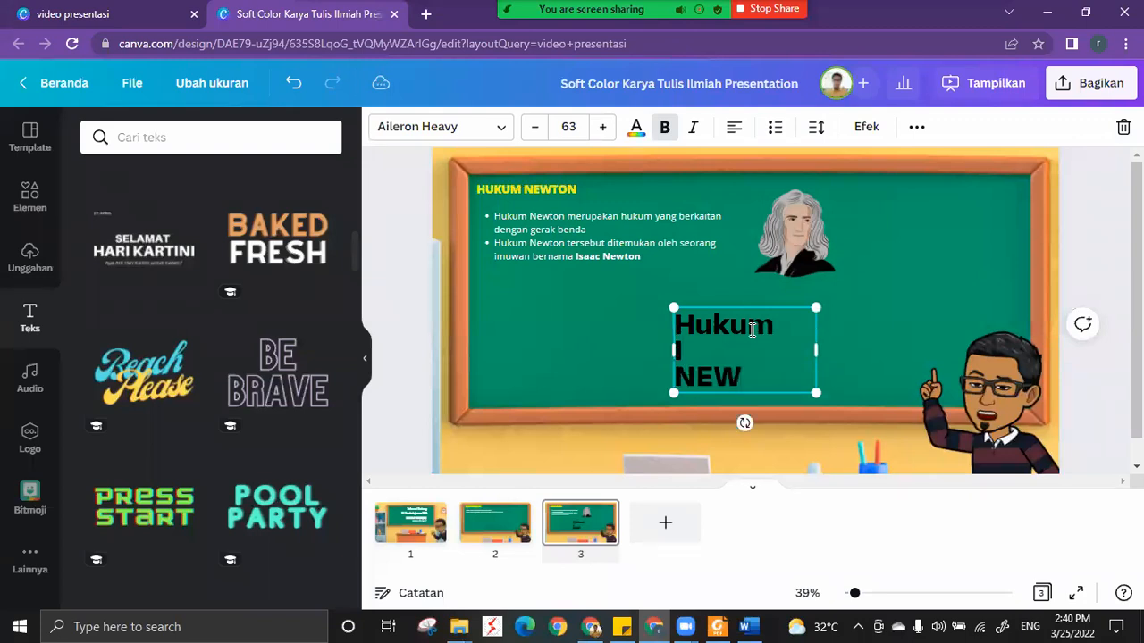
type("TON")
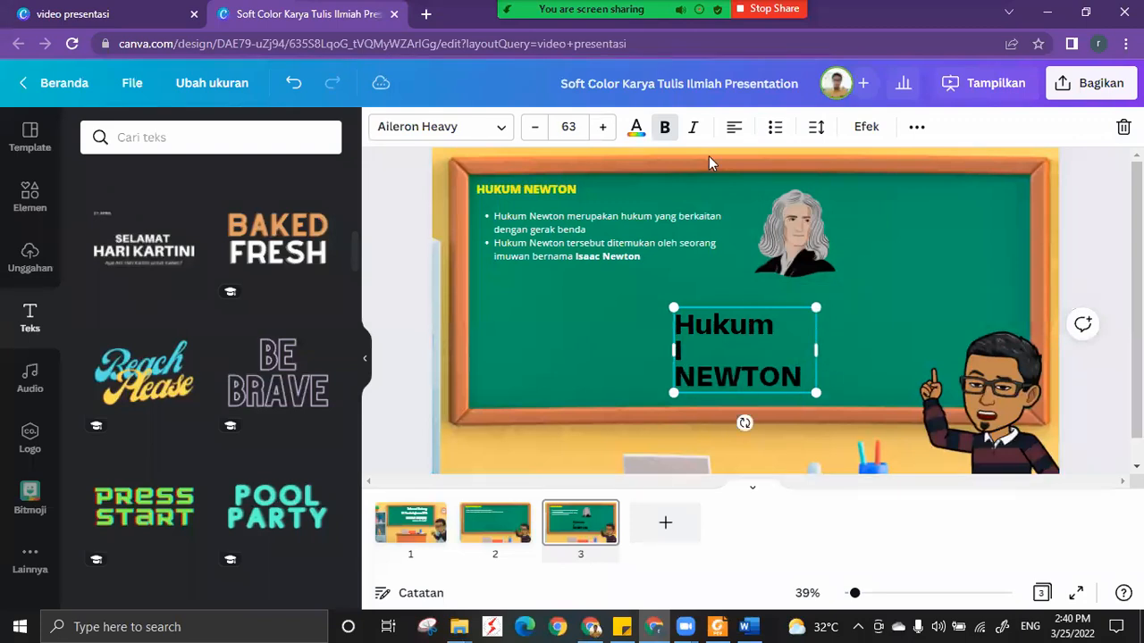
left_click(733, 128)
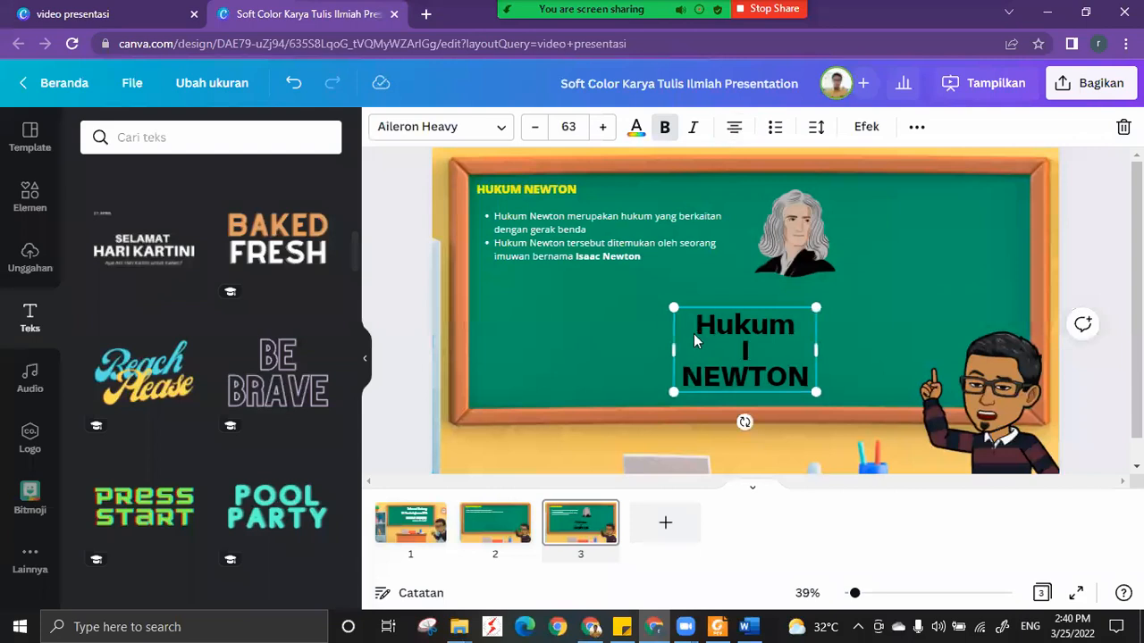
Shrink the text block to size 31,2 at the green board's lower left, and place a copy beside it numbered II.
left_click_drag(674, 307, 524, 362)
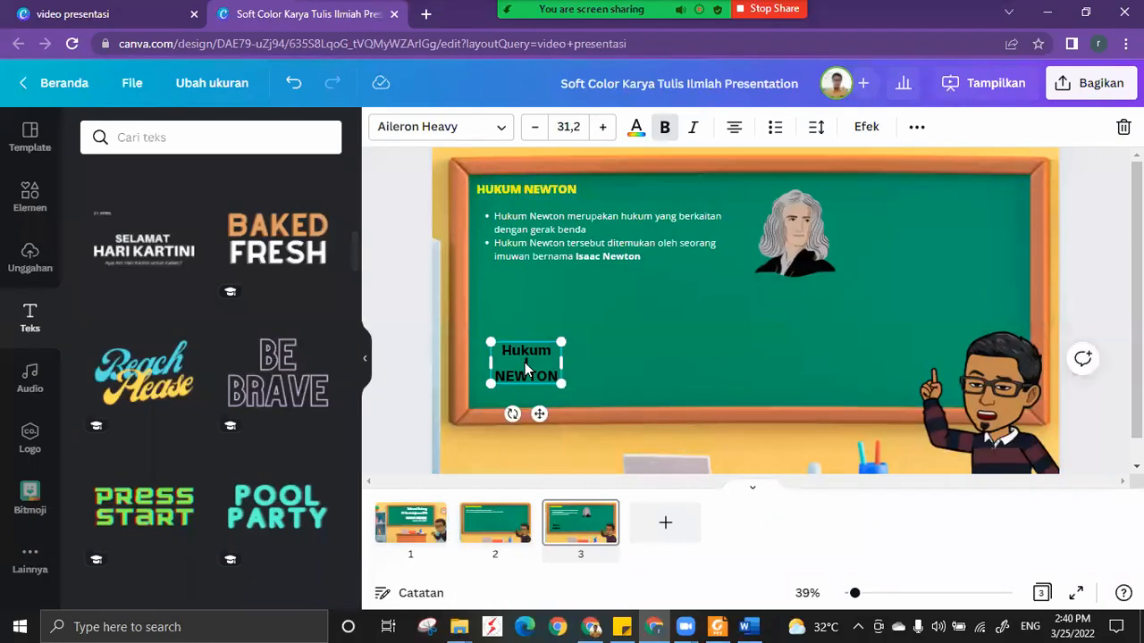
left_click_drag(543, 417, 629, 414, "alt")
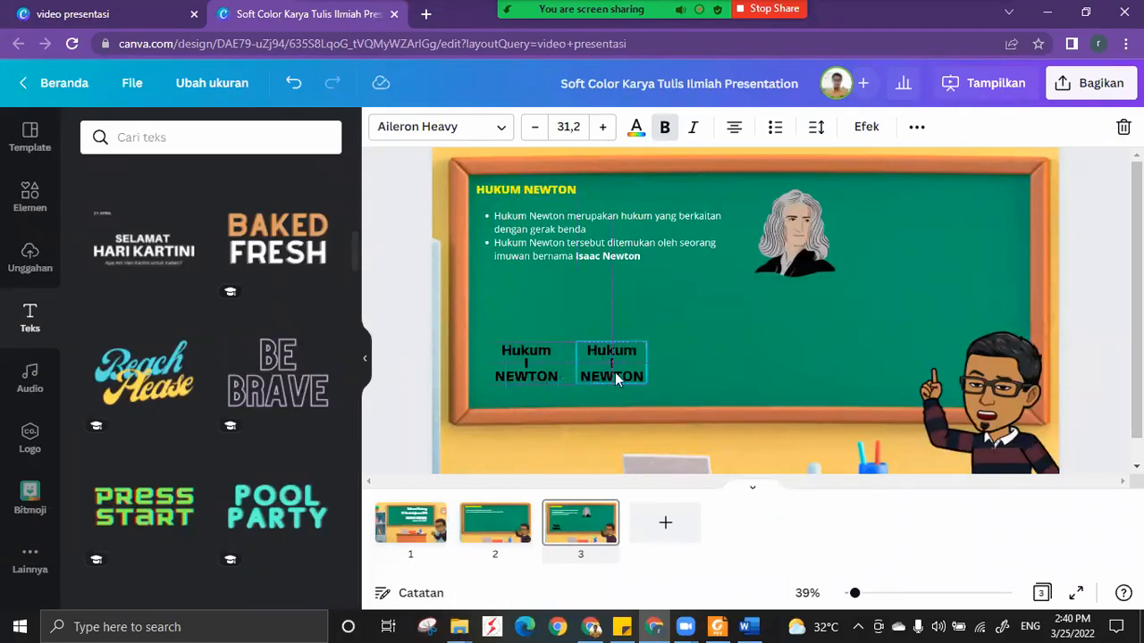
left_click_drag(615, 375, 612, 368, "alt")
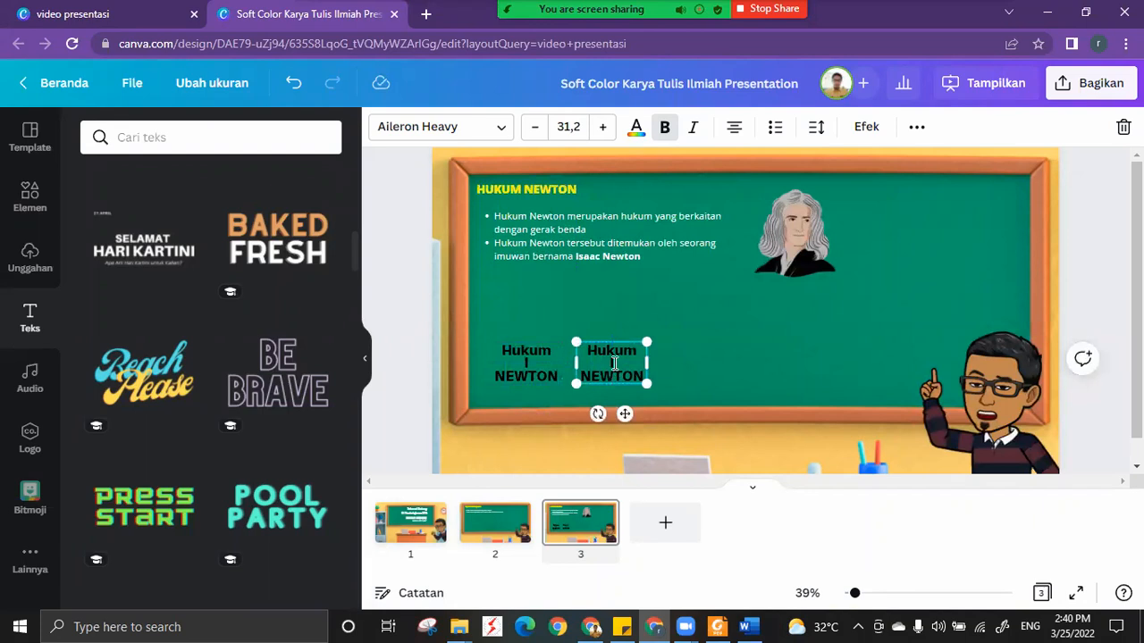
left_click(615, 362)
type("I")
Duplicate the Hukum II NEWTON text to its right in the same row and renumber the copy III.
left_click(653, 383)
left_click(640, 382)
left_click_drag(721, 411, 720, 409)
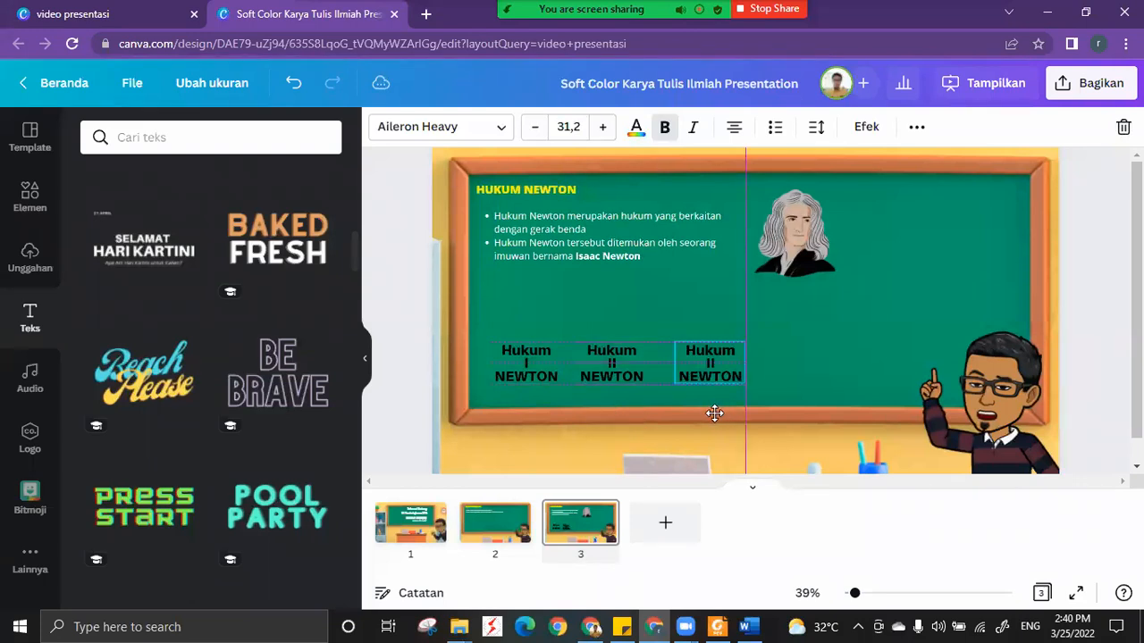
left_click(703, 362)
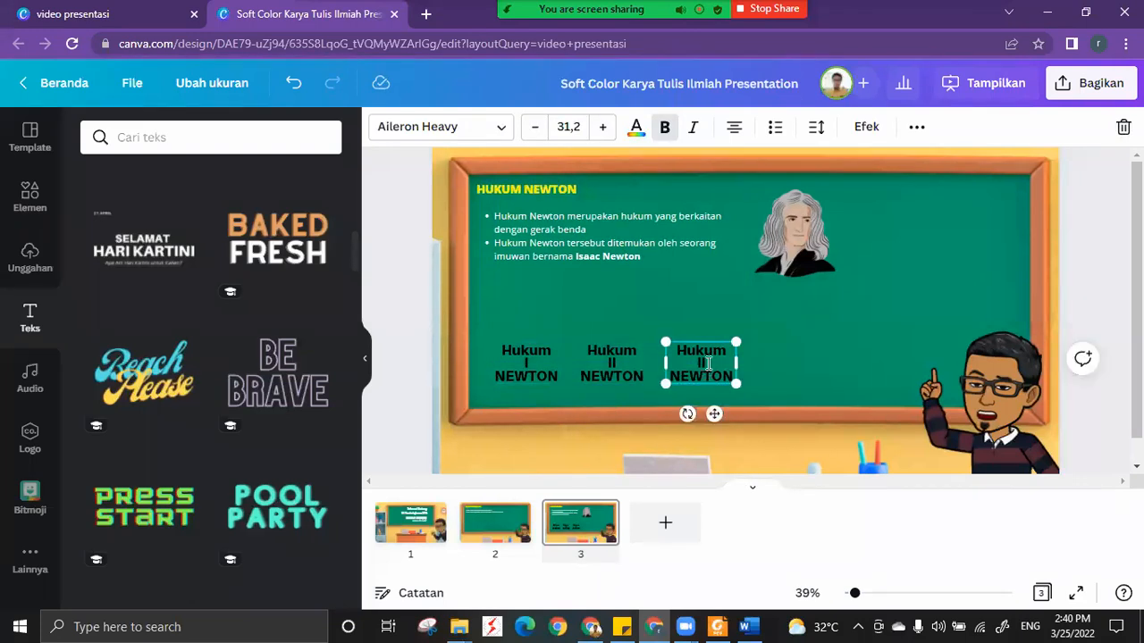
type("I")
Select the three Hukum NEWTON text blocks together and space them evenly with the Merapikan option.
left_click(483, 324)
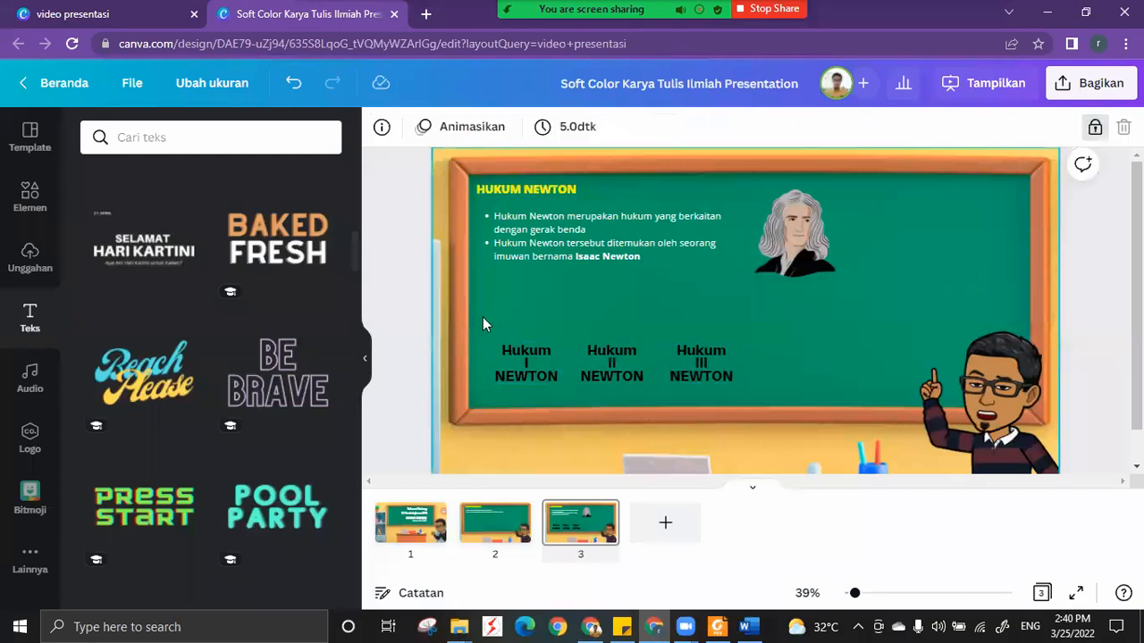
left_click(721, 385)
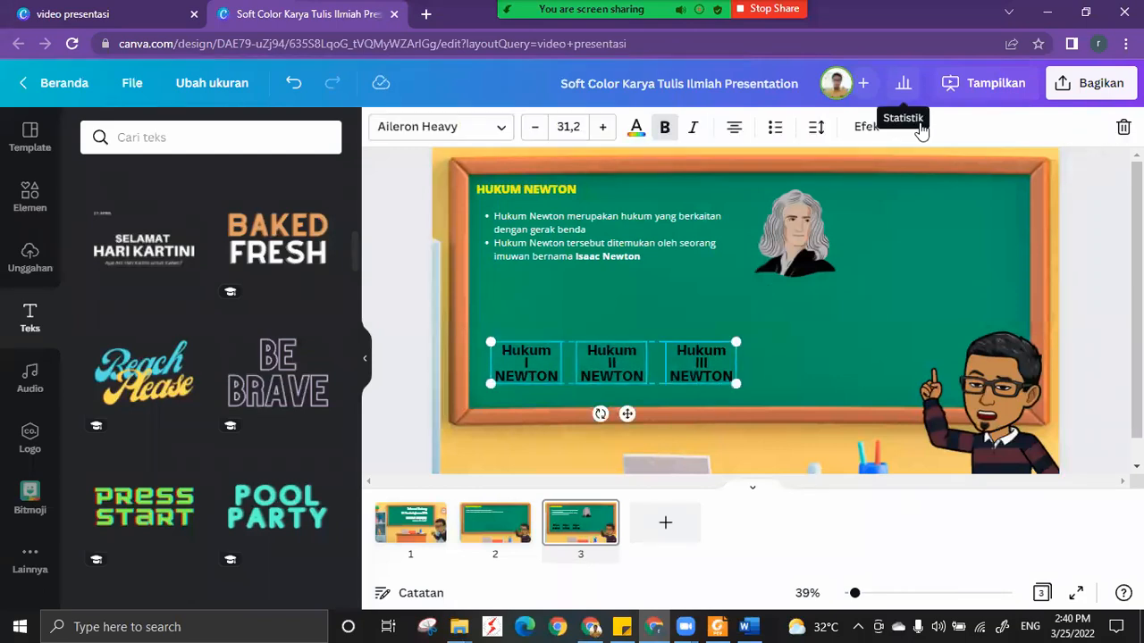
left_click(918, 128)
left_click(758, 169)
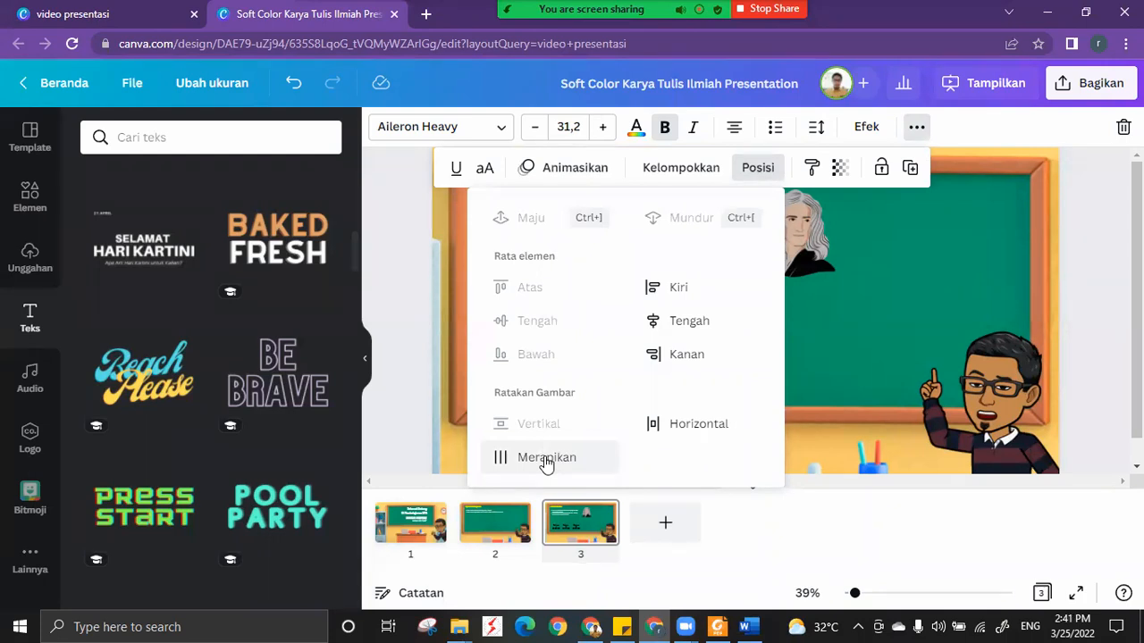
left_click(546, 458)
left_click(827, 349)
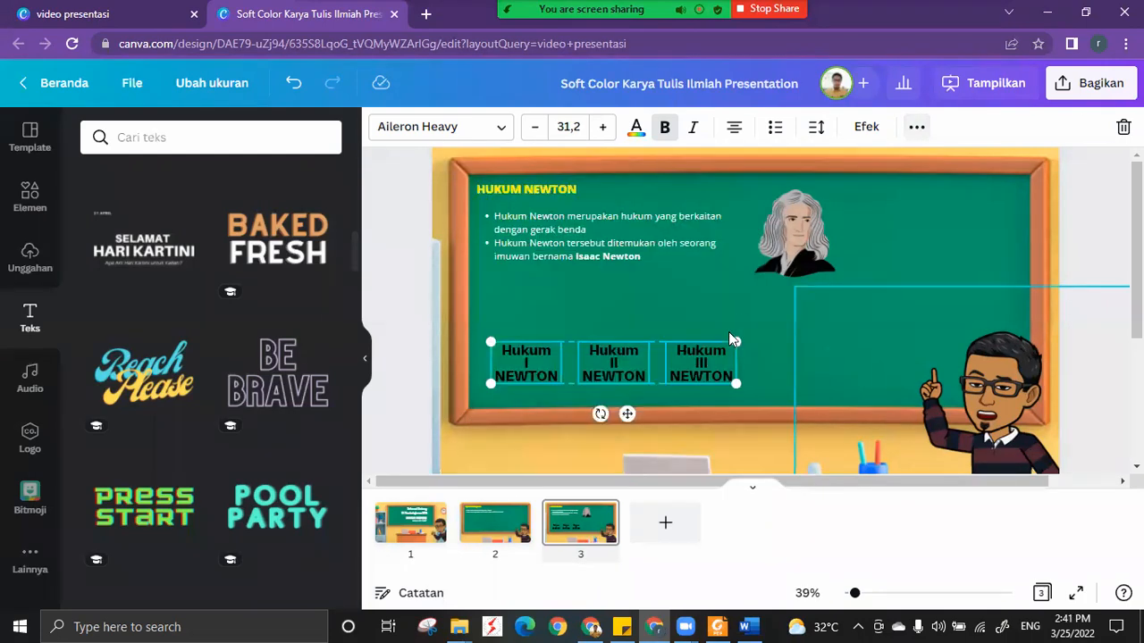
left_click(692, 358)
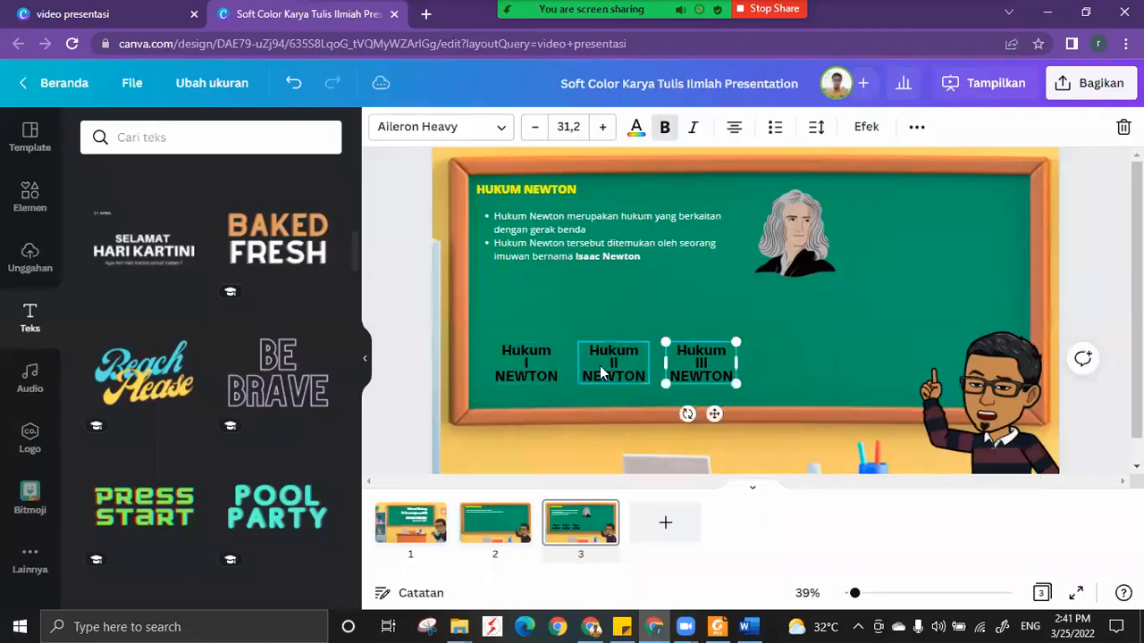
left_click(529, 365)
left_click(608, 368)
left_click(780, 351)
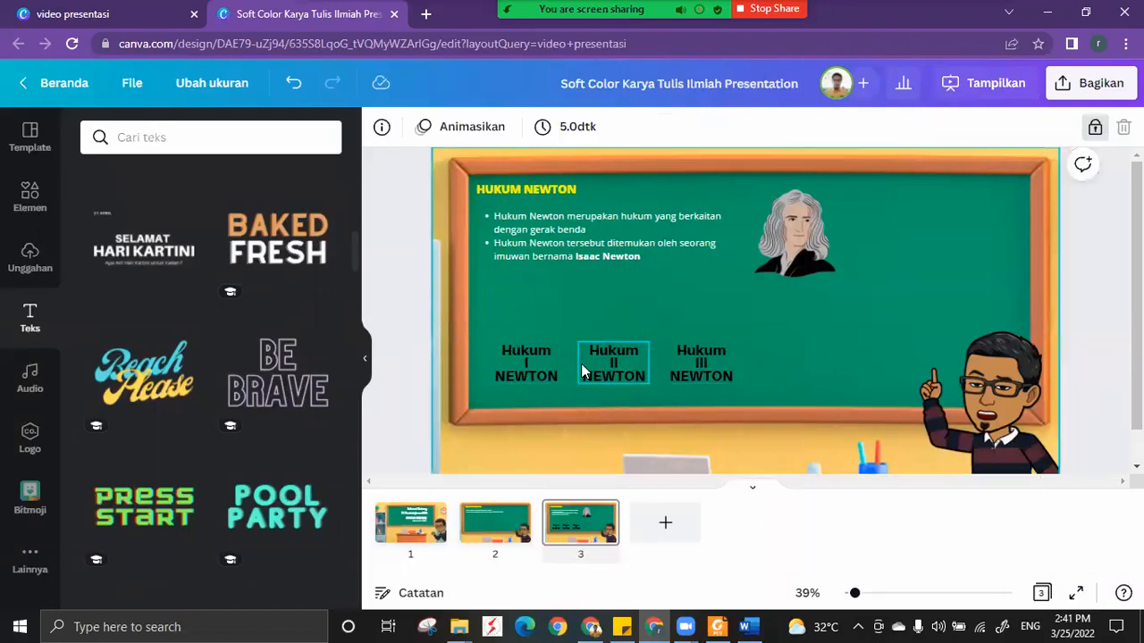
Insert a square shape from the design elements and place it, reduced in size, behind the Hukum I NEWTON text.
left_click(31, 194)
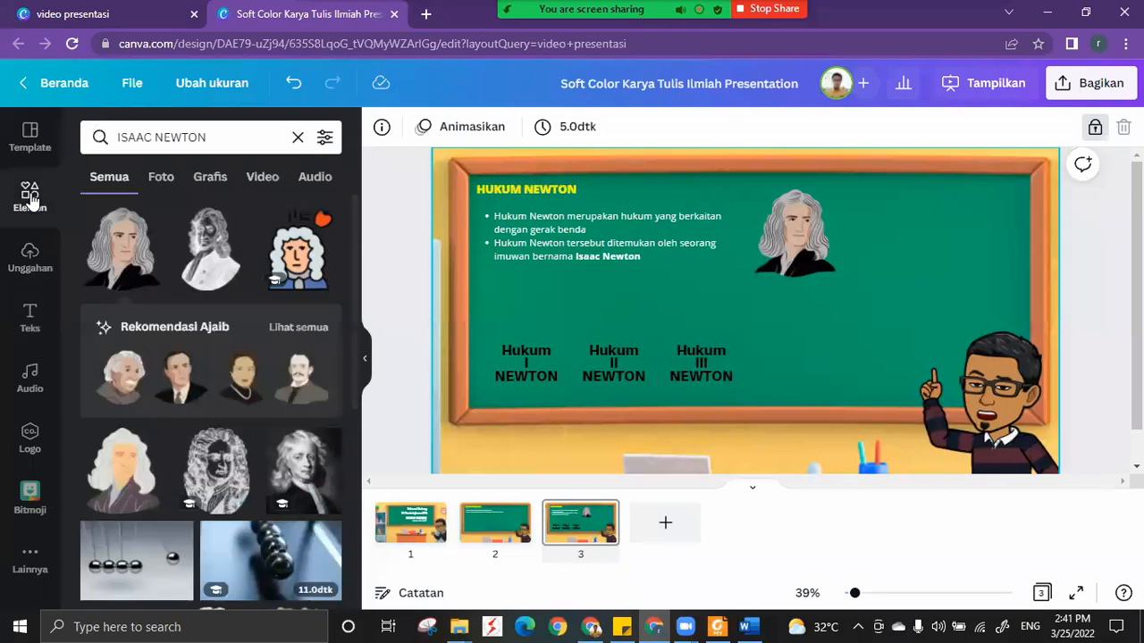
left_click(31, 199)
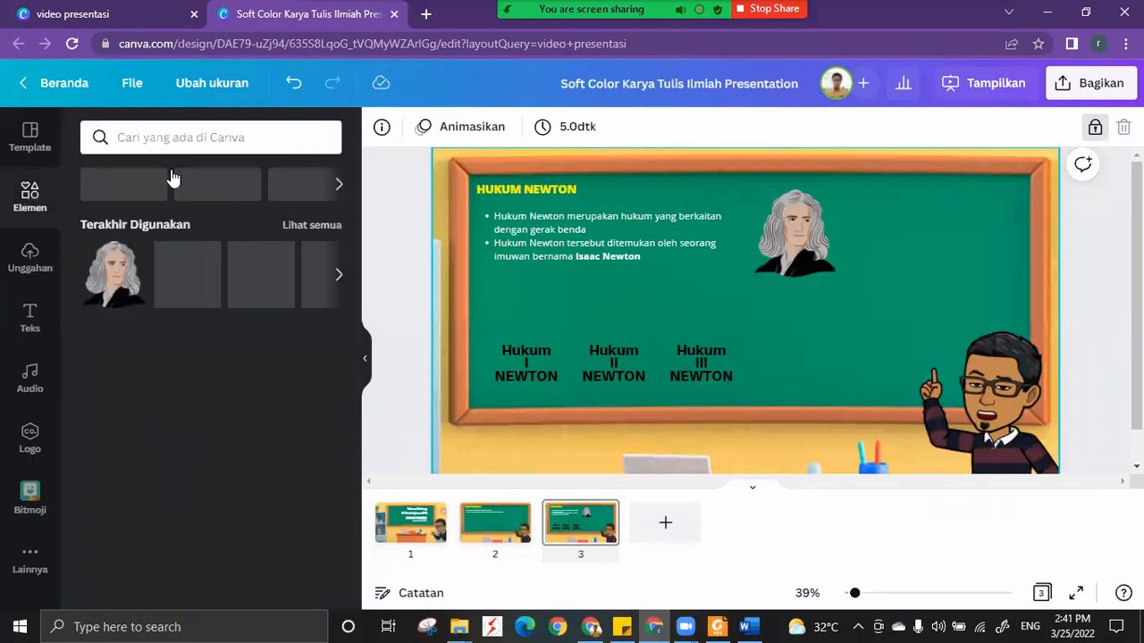
left_click(201, 139)
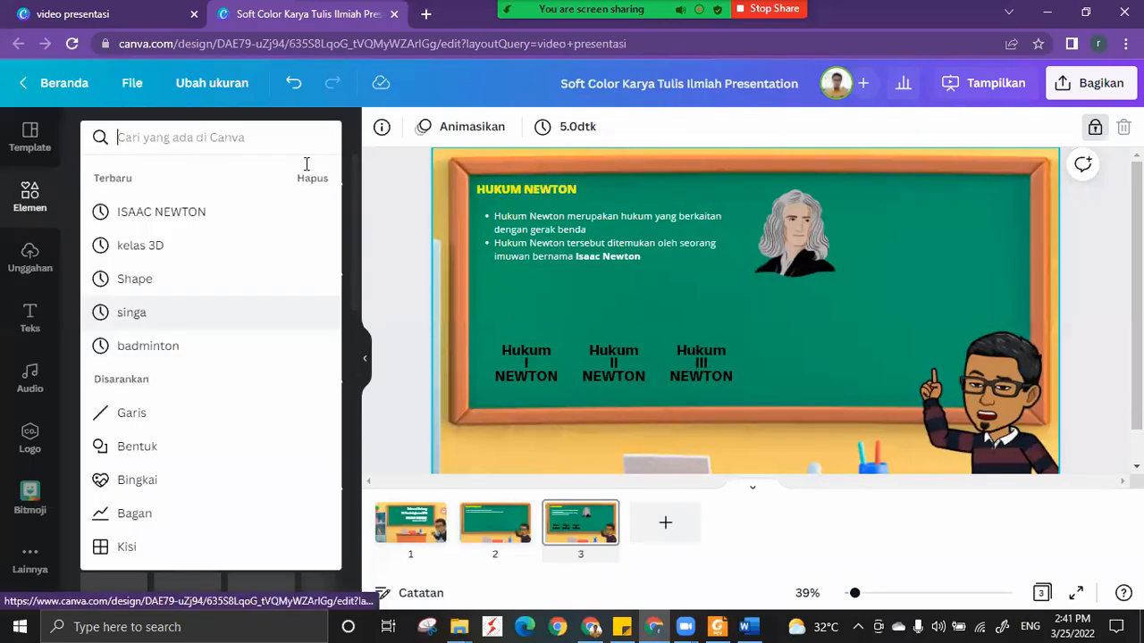
left_click(355, 168)
left_click_drag(166, 391, 763, 357)
left_click_drag(834, 381, 532, 363)
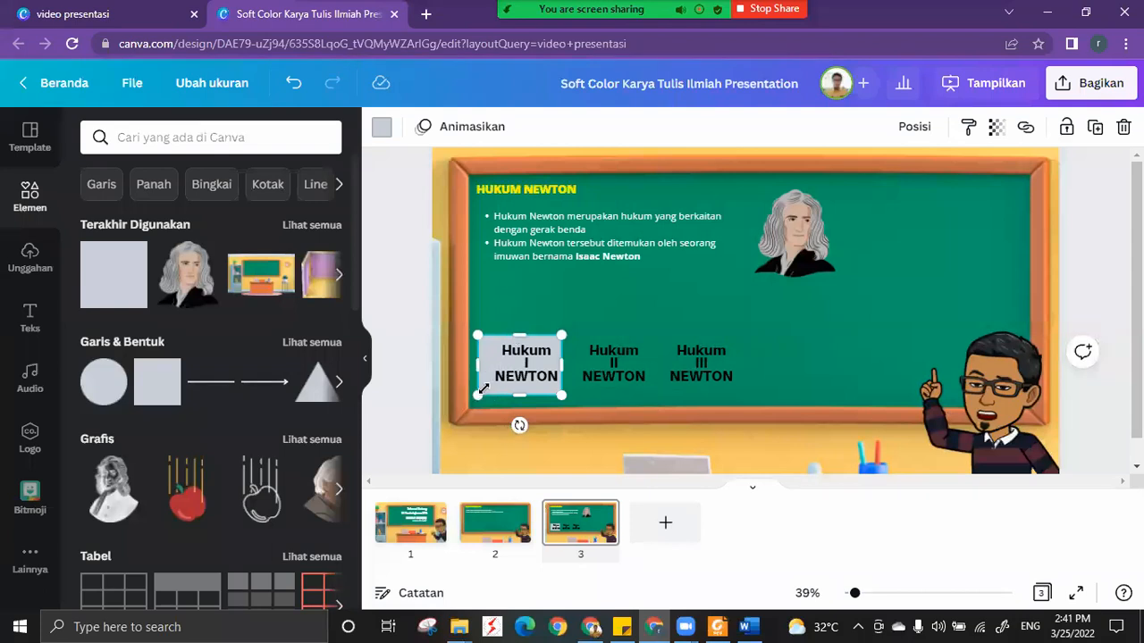
Trim the grey square slightly and nudge it so that it is centred behind the Hukum I NEWTON text.
left_click_drag(478, 395, 486, 391)
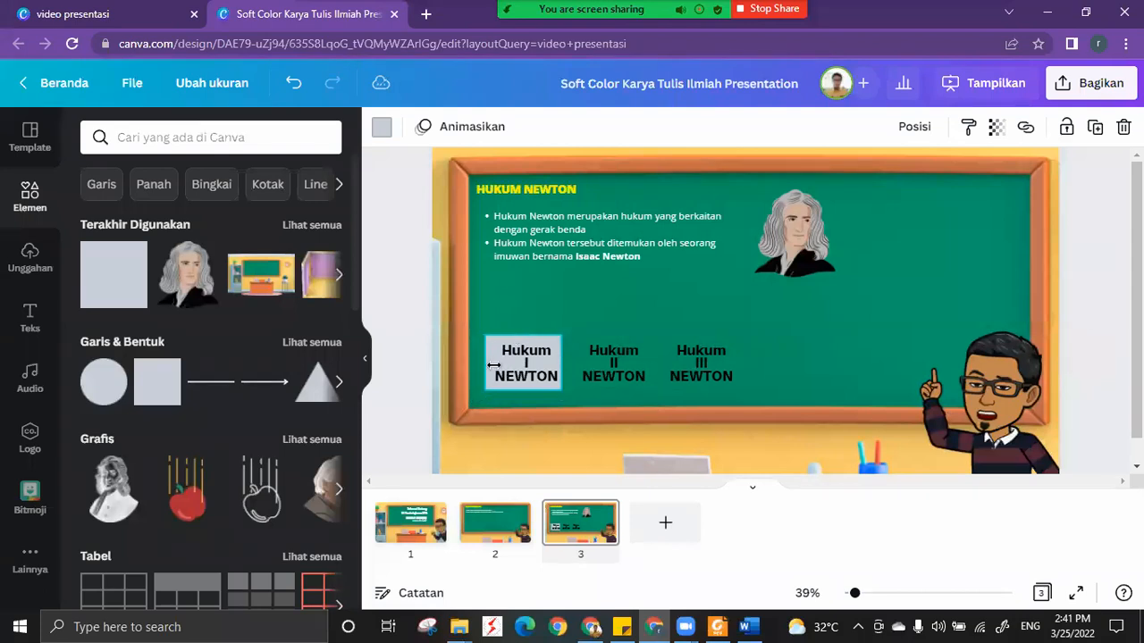
key("Right")
key("Right")
key("Right")
key("Right")
key("Right")
key("Right")
key("Right")
key("Right")
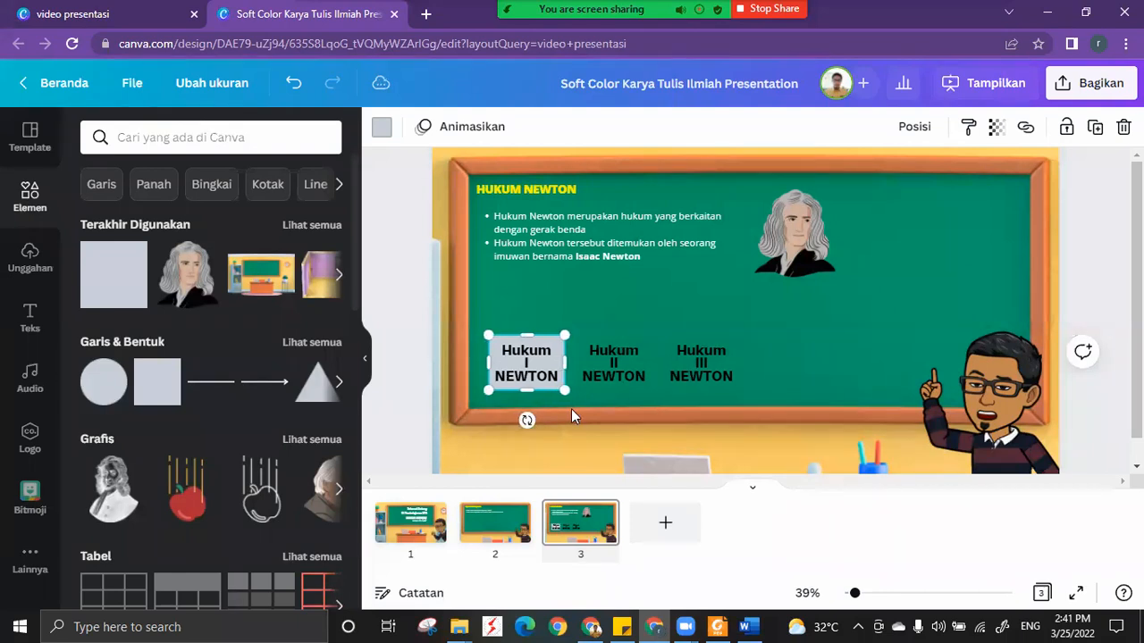
key("Down")
left_click_drag(560, 339, 559, 338)
left_click(563, 343)
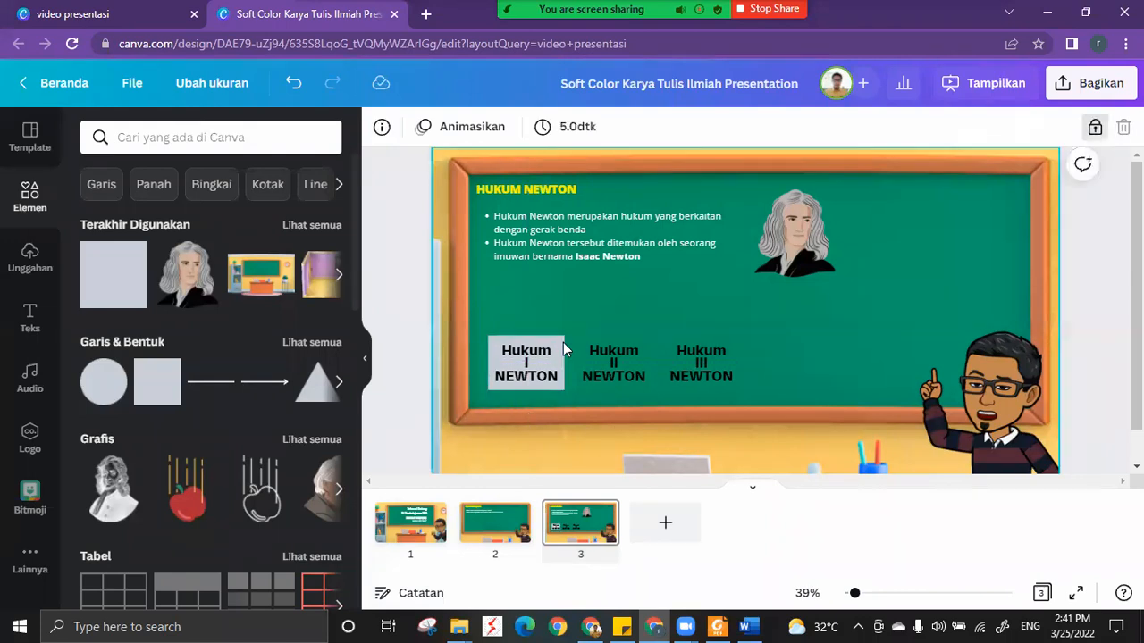
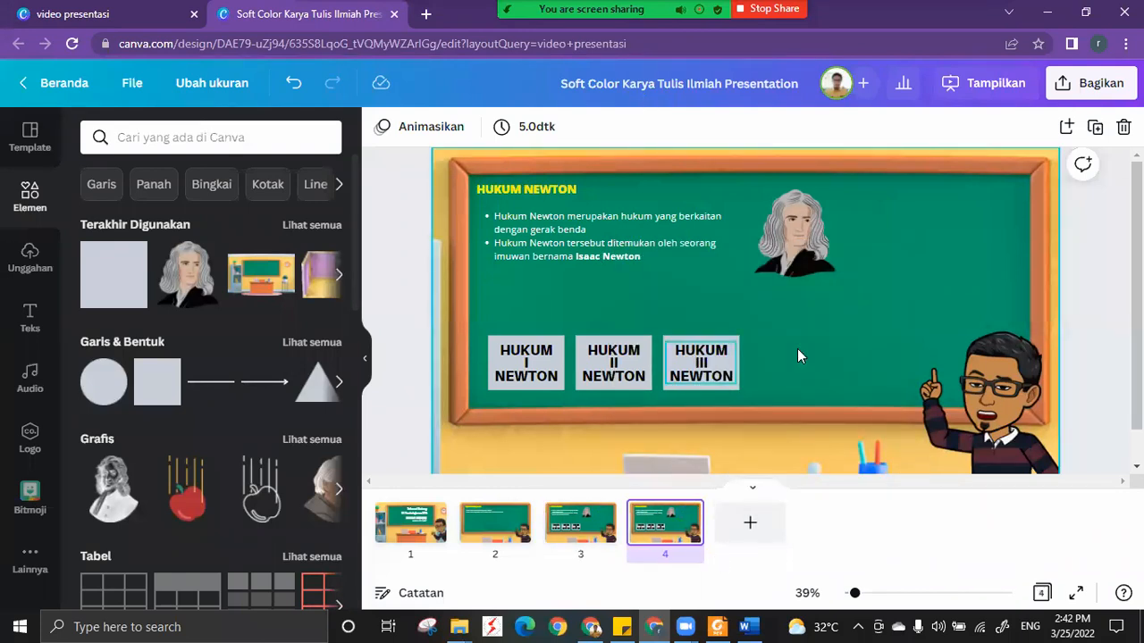
Clear slide 4 by deleting the three Hukum Newton boxes, the Newton portrait, the heading and the bullet text.
left_click_drag(453, 349, 653, 299)
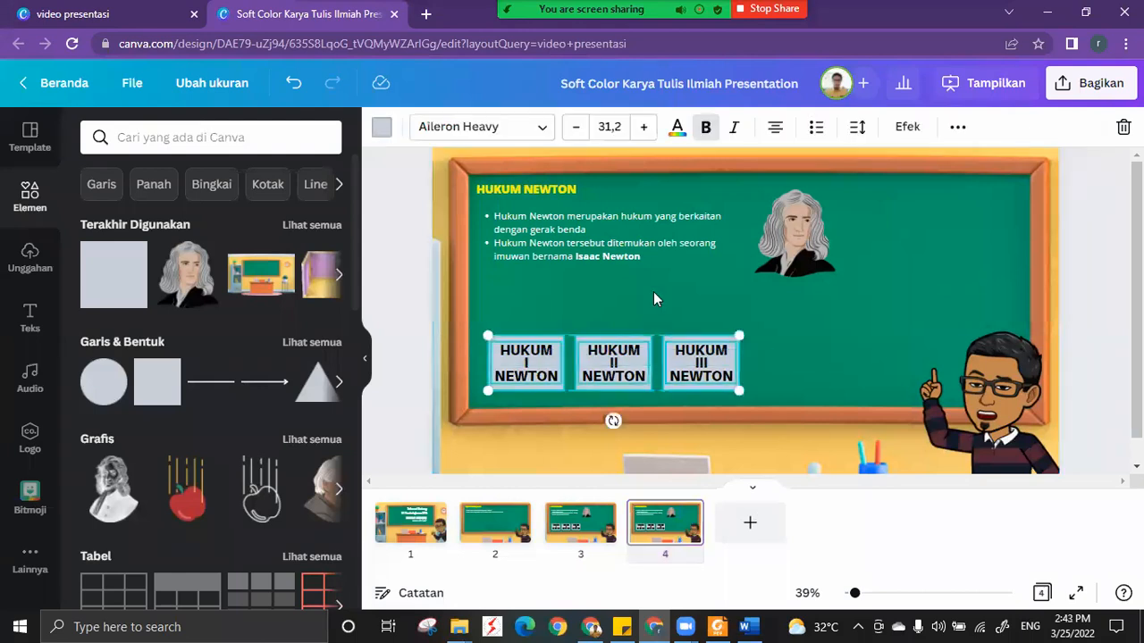
key("Delete")
left_click(782, 255)
key("Delete")
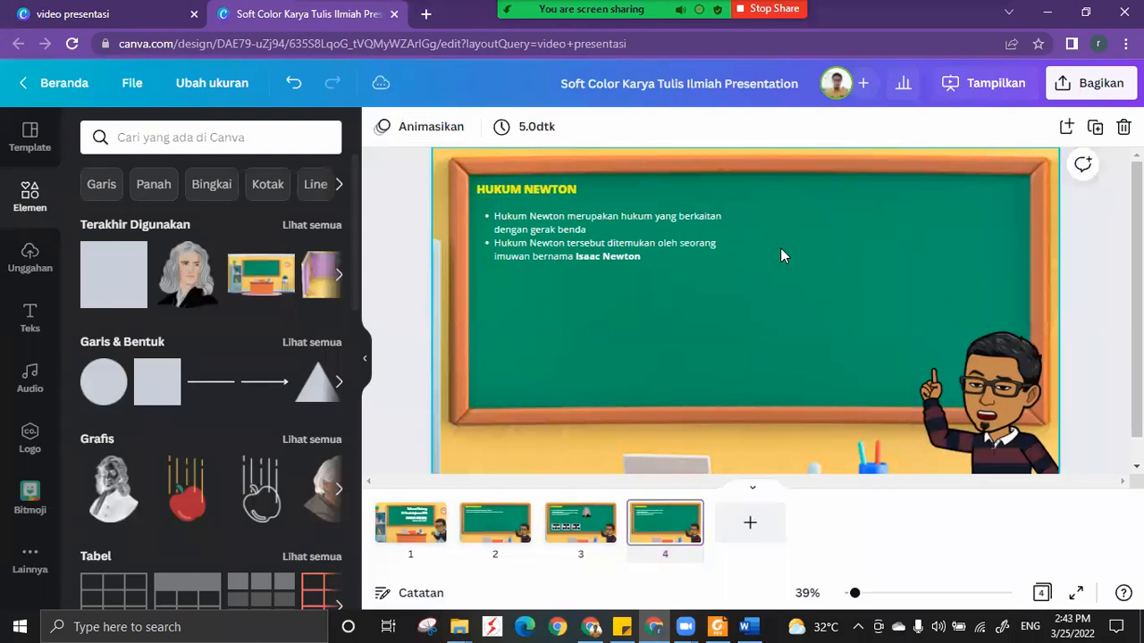
left_click_drag(781, 259, 476, 185)
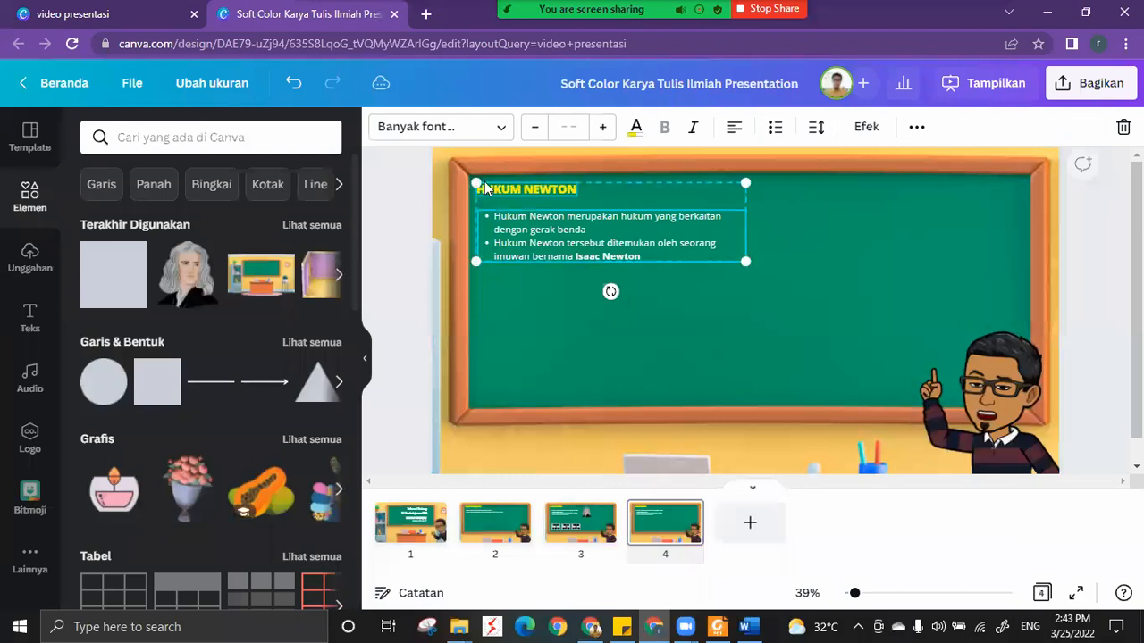
key("Delete")
Search the elements for QUIZ and place the yellow burst QUIZ graphic in the upper right corner of the chalkboard.
left_click(163, 140)
type("Q")
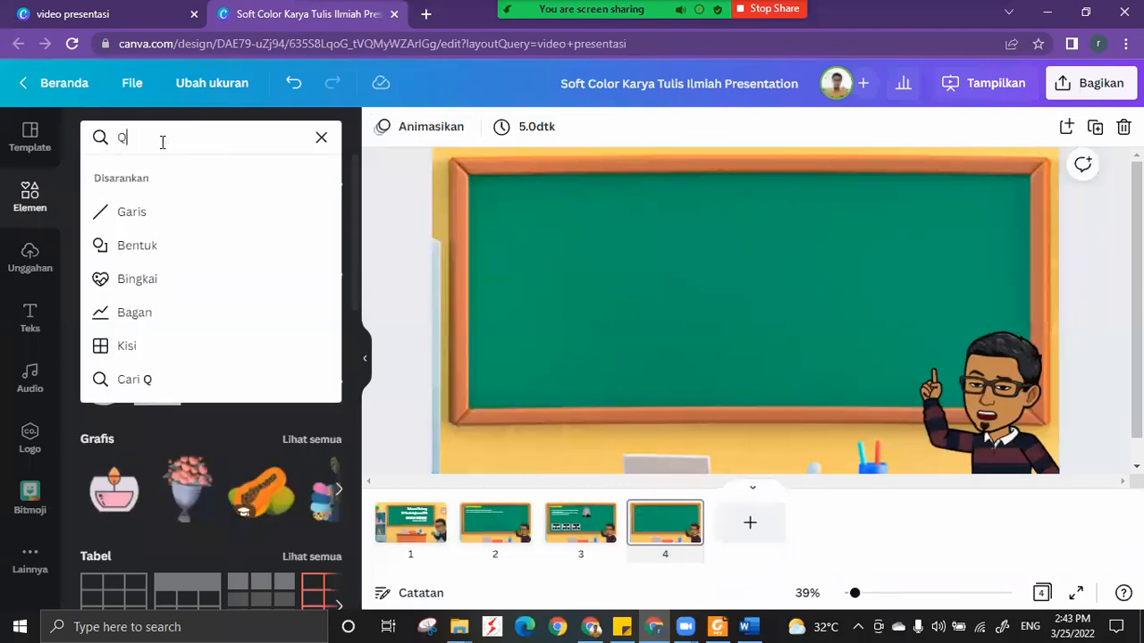
type("UIZ")
key("Return")
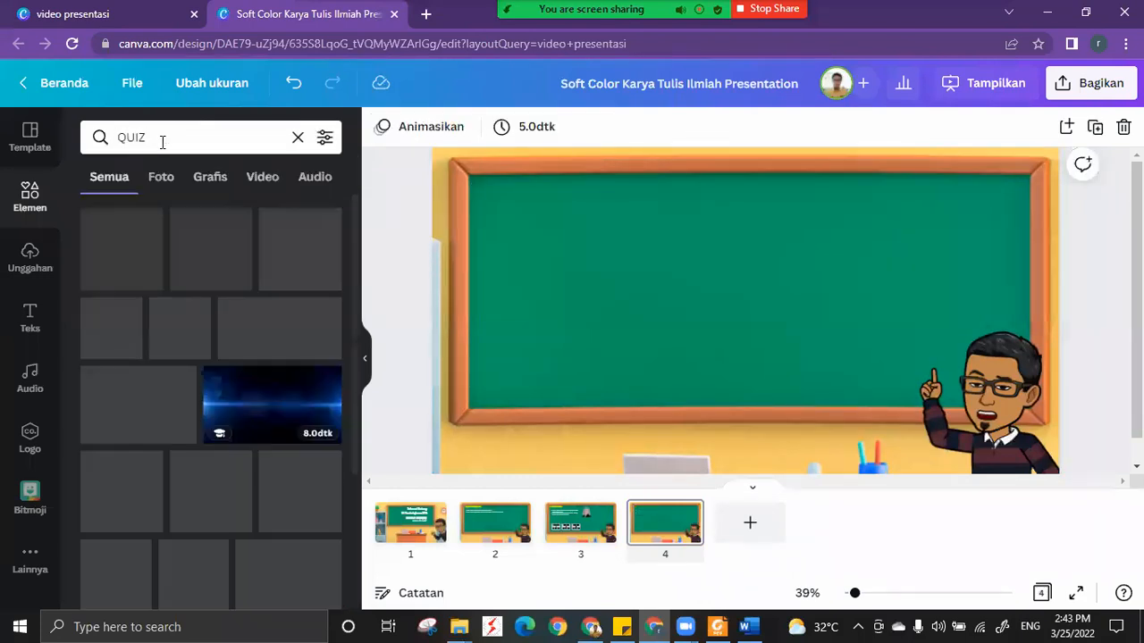
left_click_drag(215, 255, 959, 212)
left_click_drag(877, 302, 936, 254)
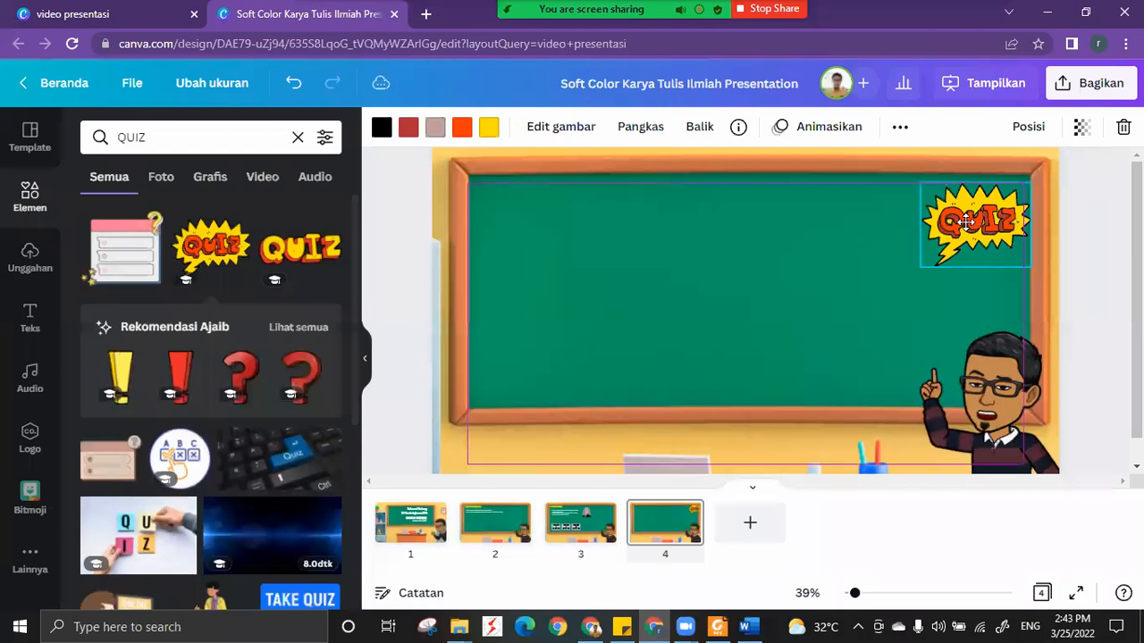
key("Escape")
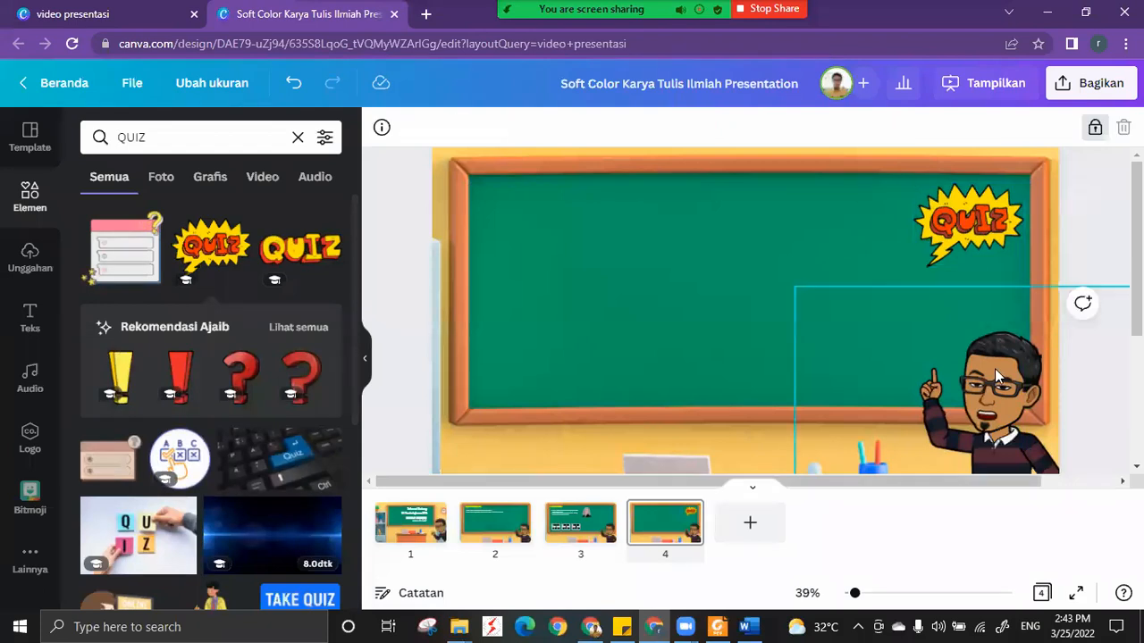
Unlock and delete the pointing avatar, and put the Bitmoji with the orange foam finger in the slide's lower right corner instead.
left_click(1096, 134)
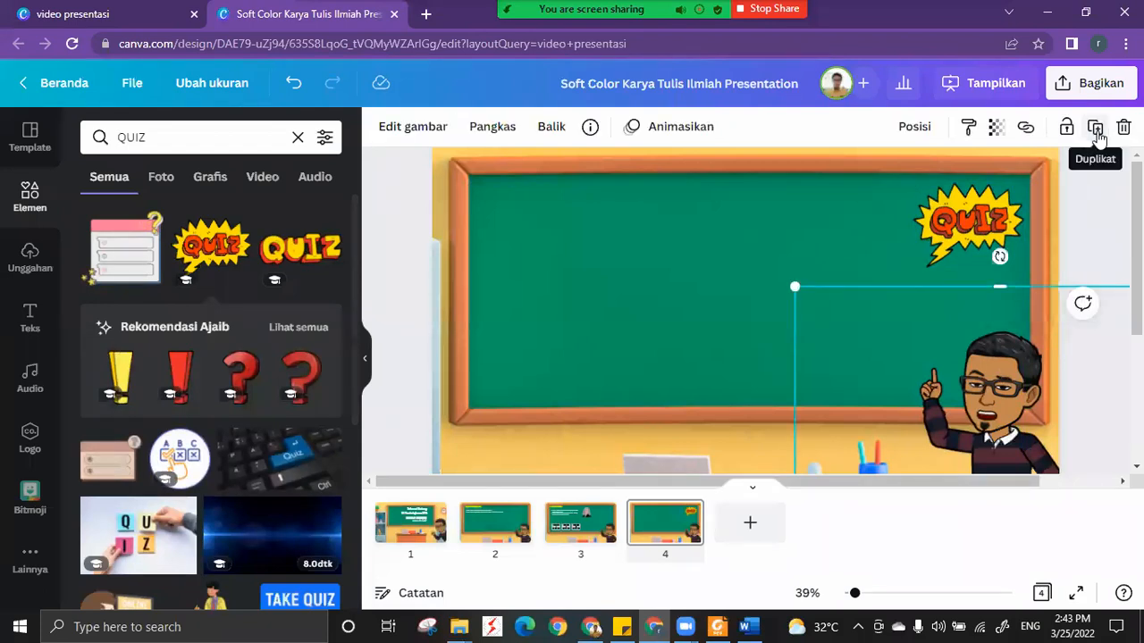
left_click(1124, 127)
left_click(36, 487)
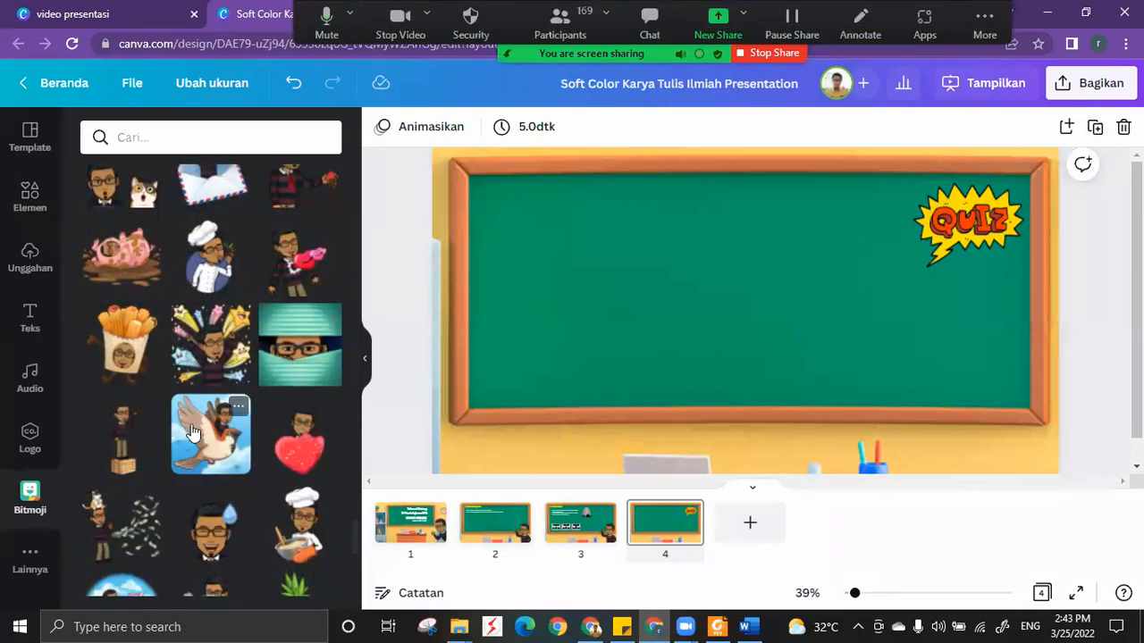
scroll(191, 434, "down", 5)
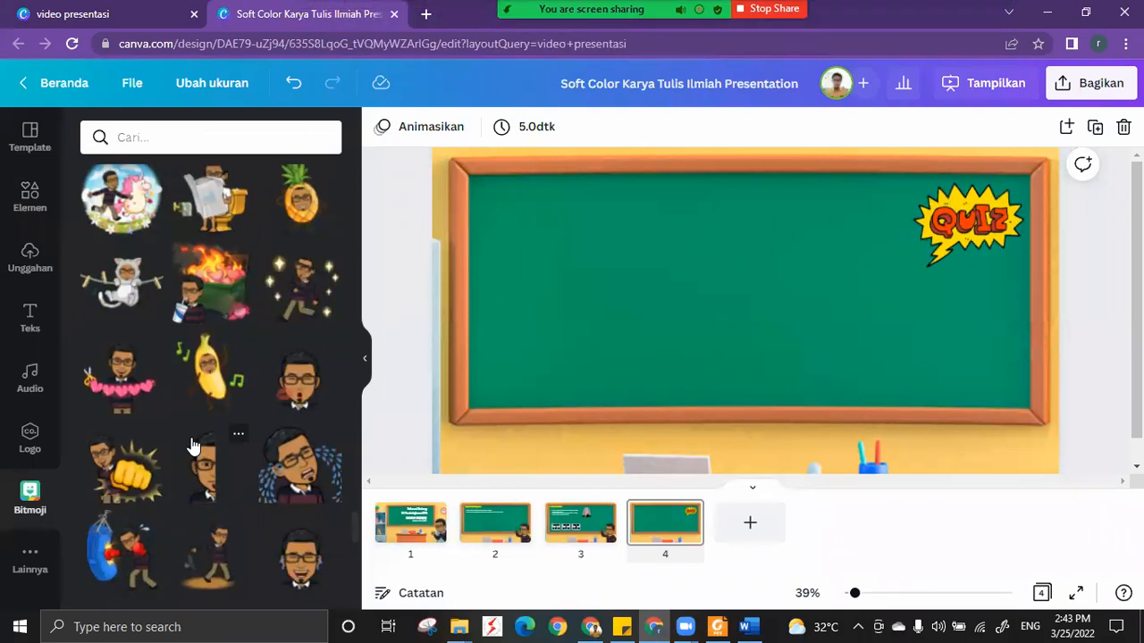
scroll(192, 444, "down", 2)
scroll(192, 444, "down", 3)
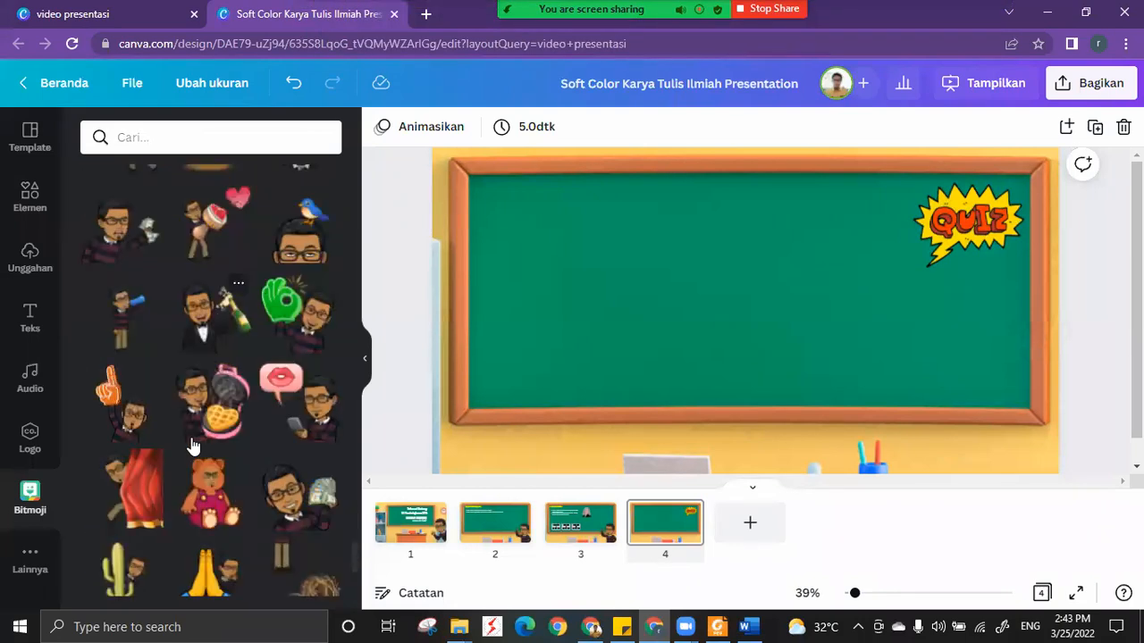
left_click(128, 426)
left_click_drag(797, 372, 1039, 477)
left_click_drag(949, 406, 1004, 419)
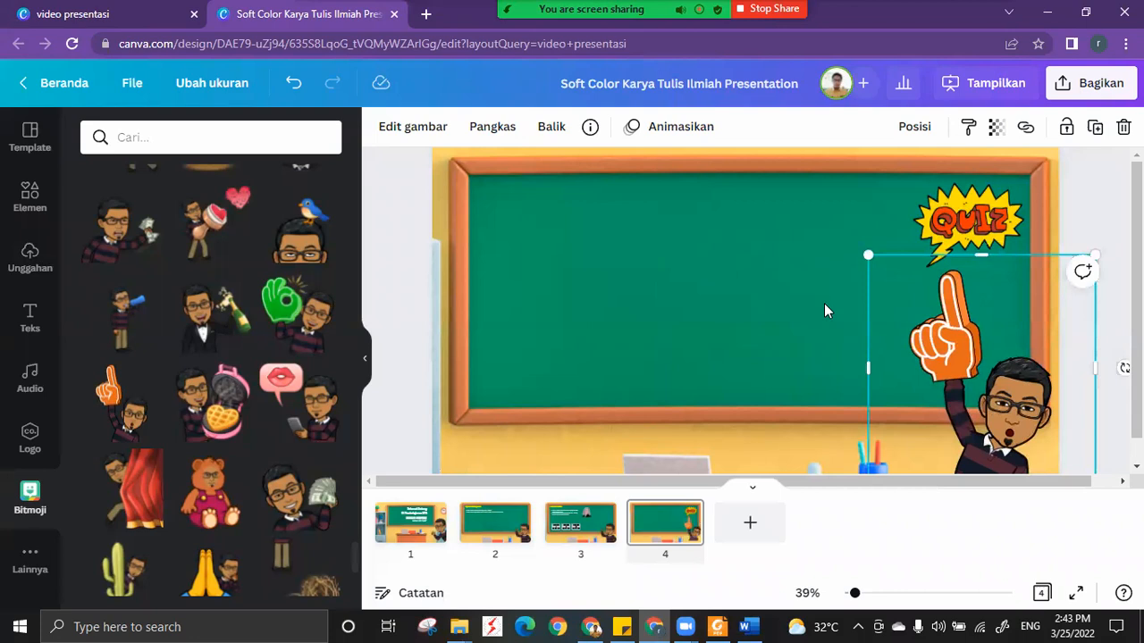
left_click(825, 310)
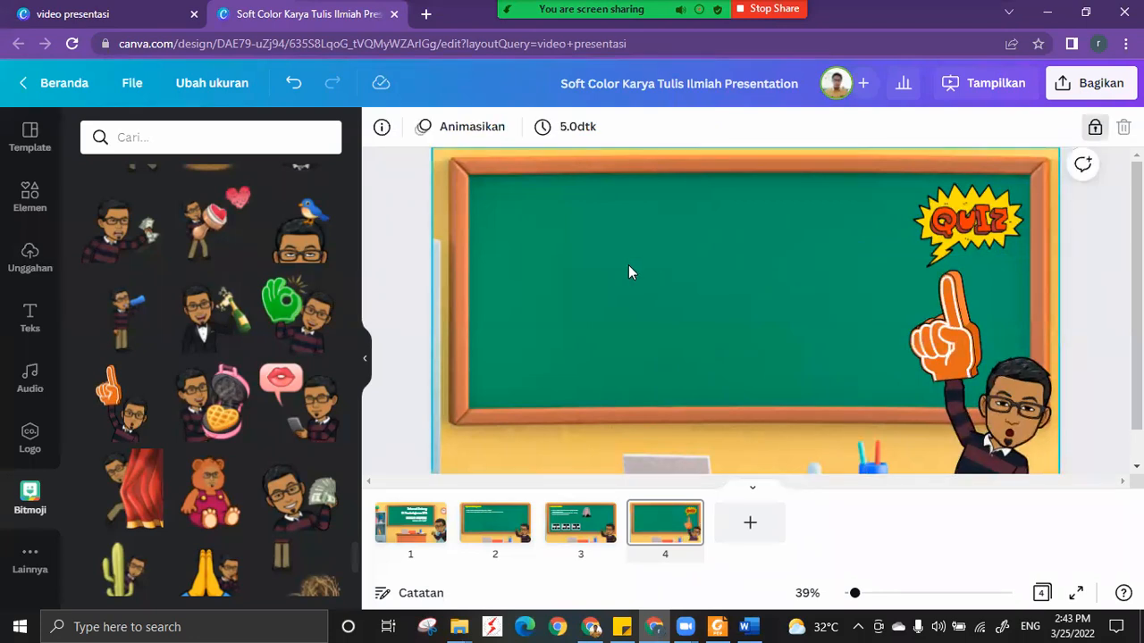
Add a subheading reading "Perhatikan gambar berikut!" and move it to the upper left corner of the chalkboard.
left_click(712, 252)
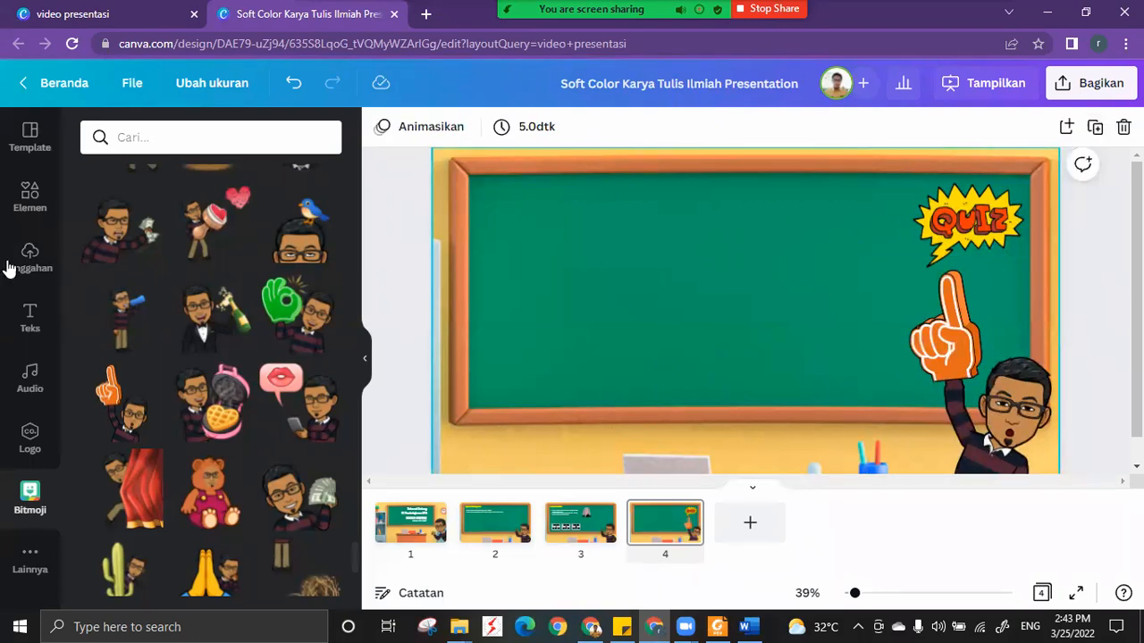
left_click(26, 318)
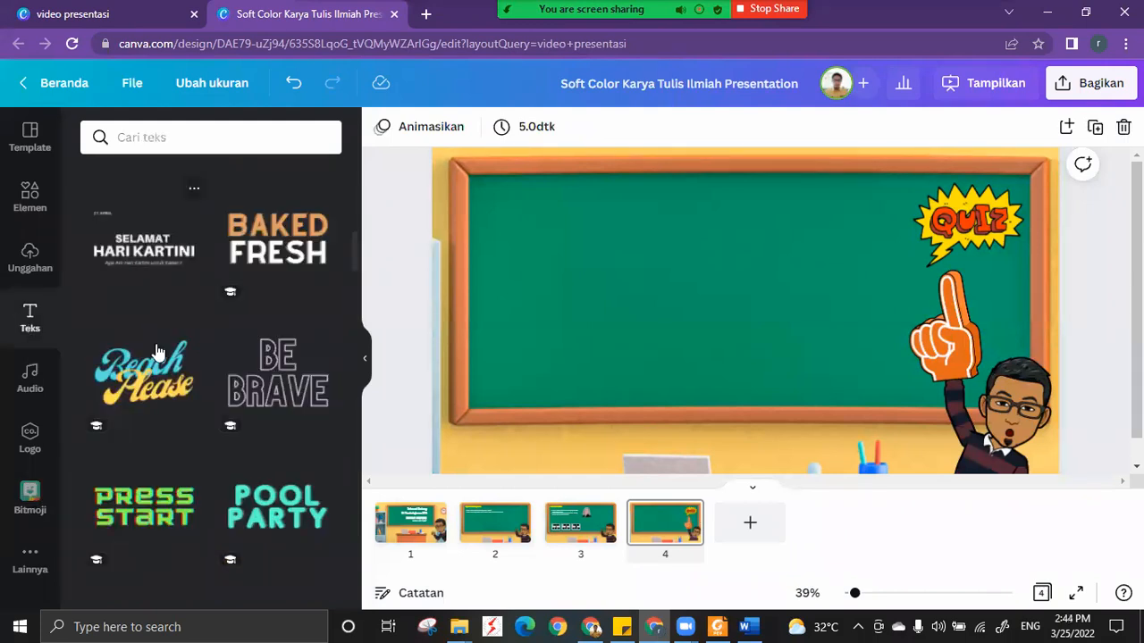
scroll(159, 348, "up", 5)
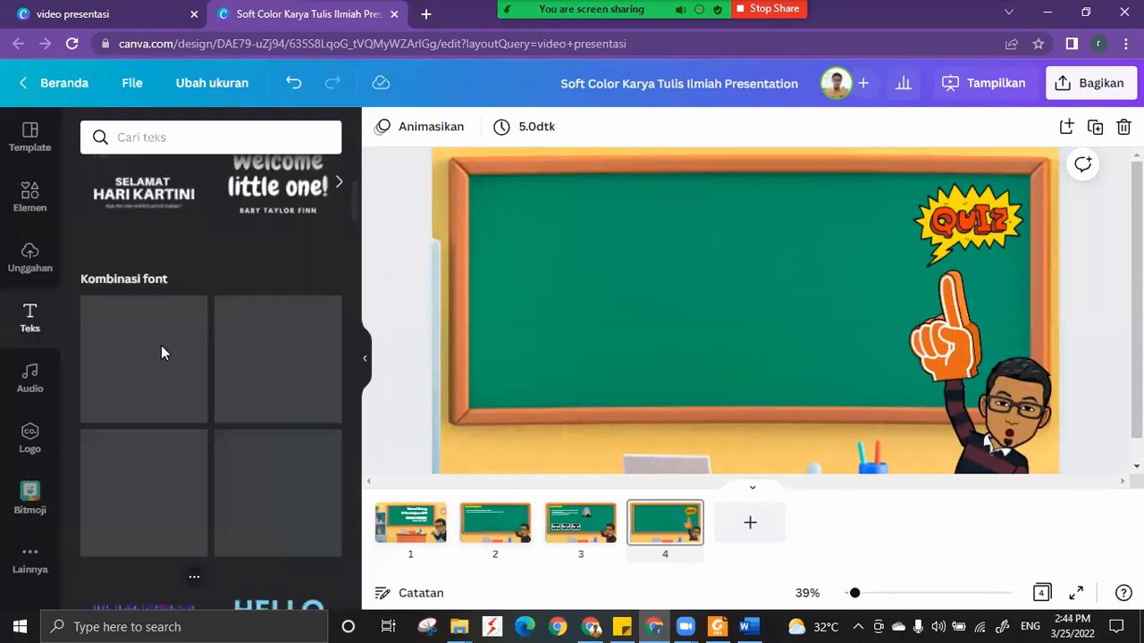
left_click(170, 277)
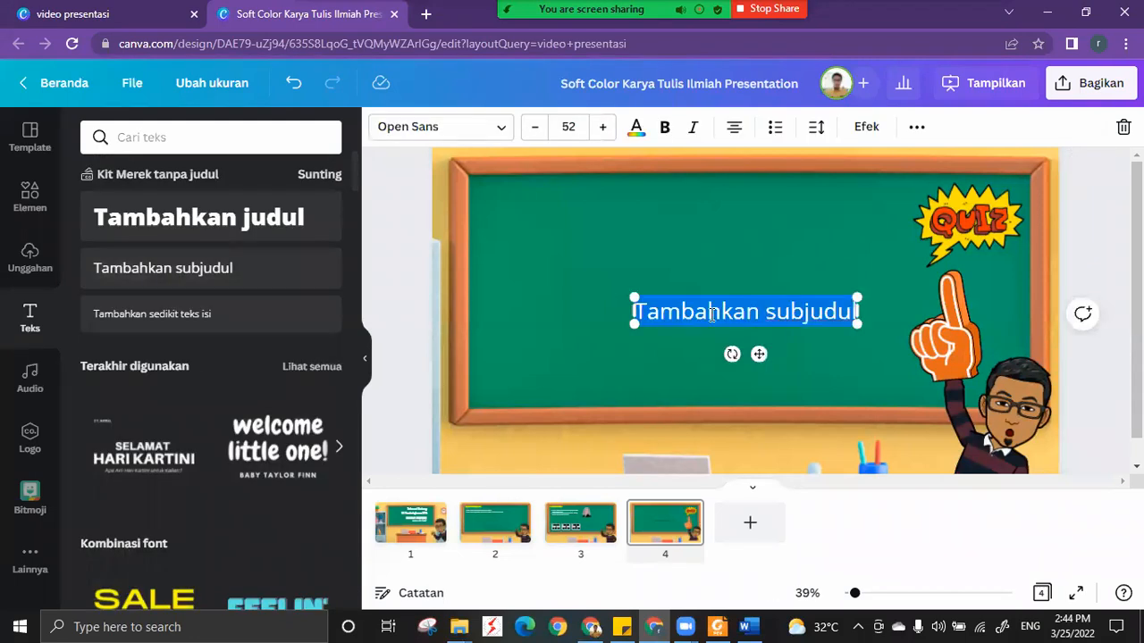
type("Perhati")
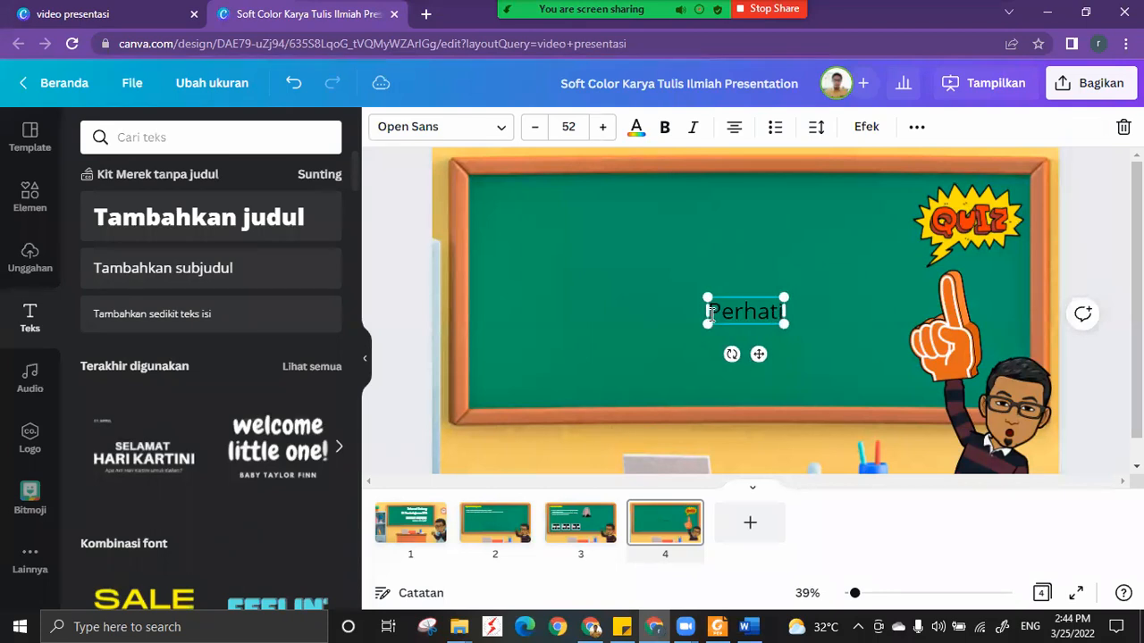
type("kan gambar beriku")
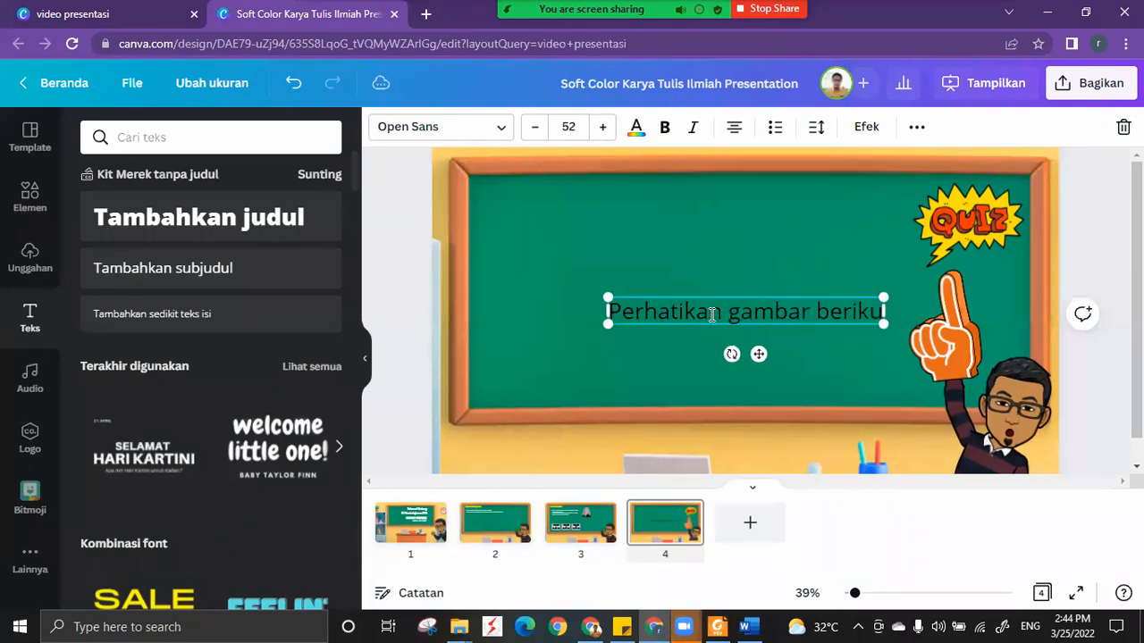
type("t!")
left_click_drag(758, 353, 631, 242)
left_click_drag(763, 207, 704, 195)
Format the Perhatikan gambar berikut! text at size 30 in white with left alignment, and keep it in the board's upper left corner.
left_click(569, 127)
type("40")
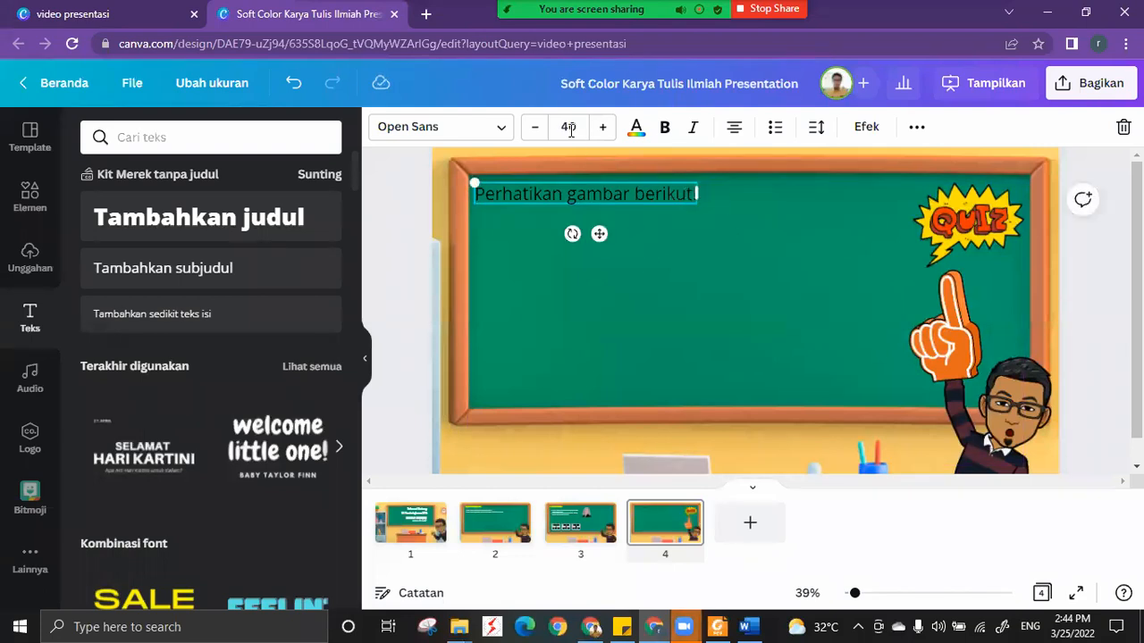
left_click(570, 129)
type("30")
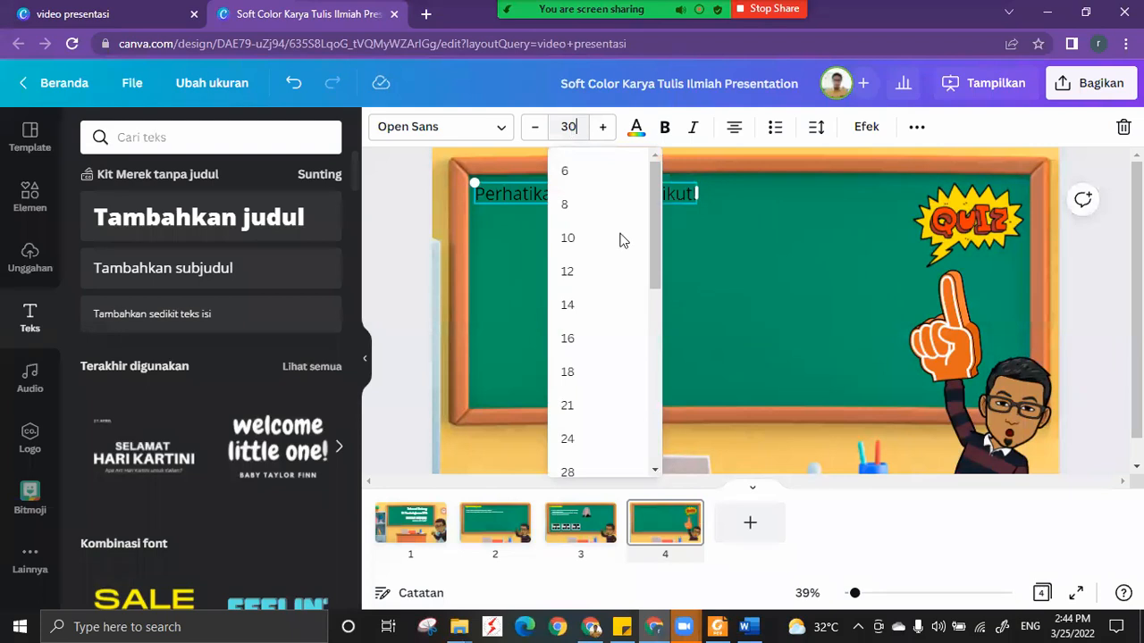
key("Return")
left_click_drag(582, 230, 560, 229)
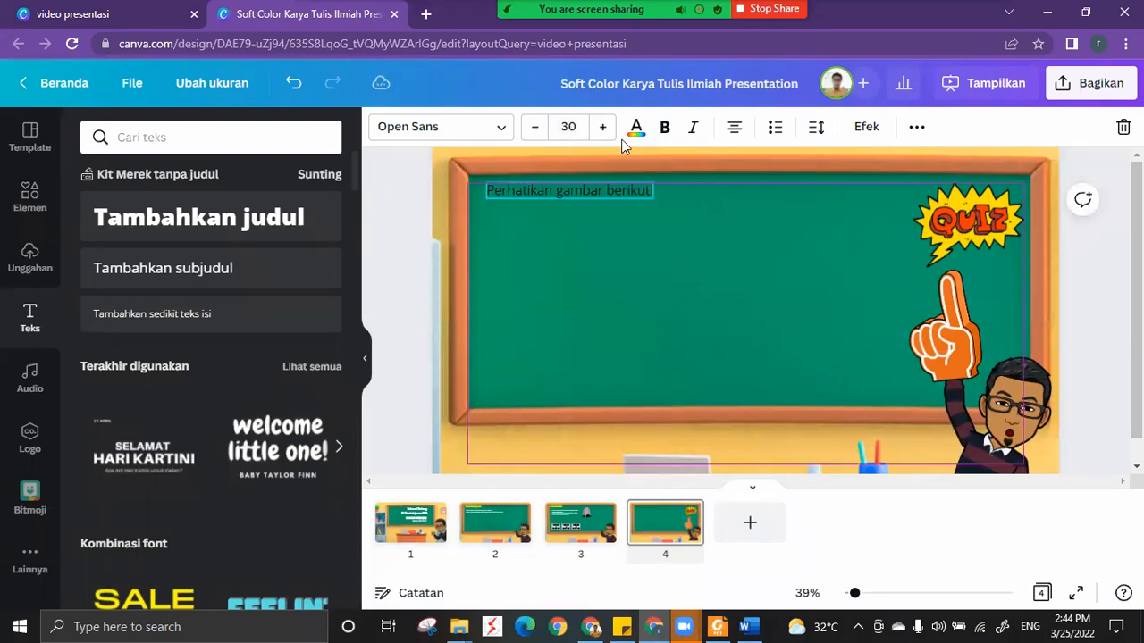
left_click(143, 305)
left_click(734, 127)
left_click(596, 191)
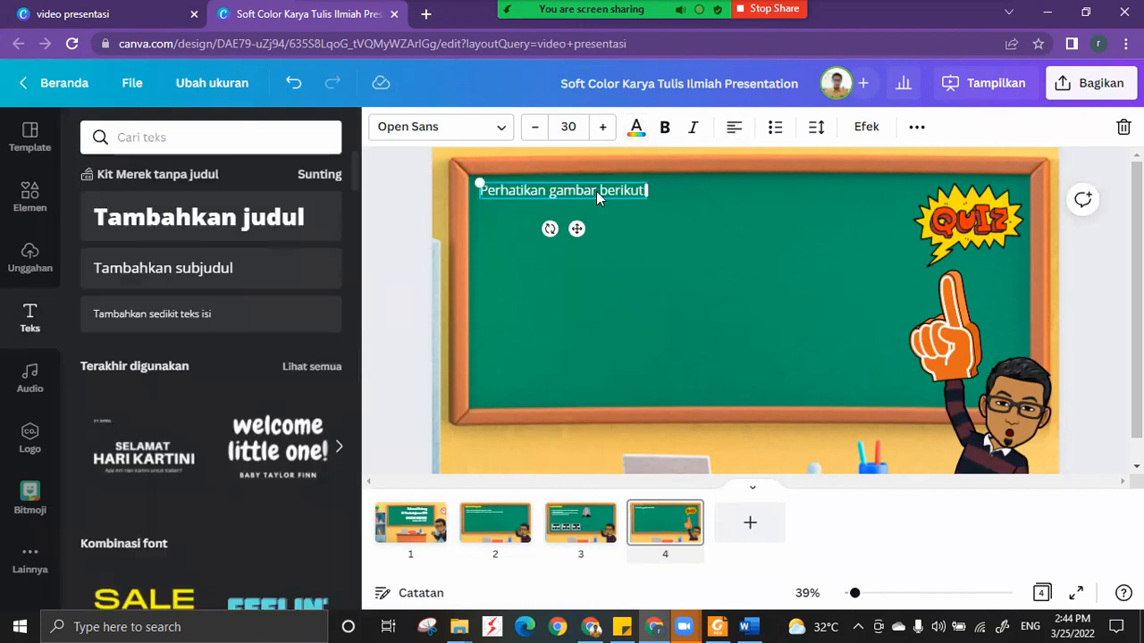
left_click(667, 230)
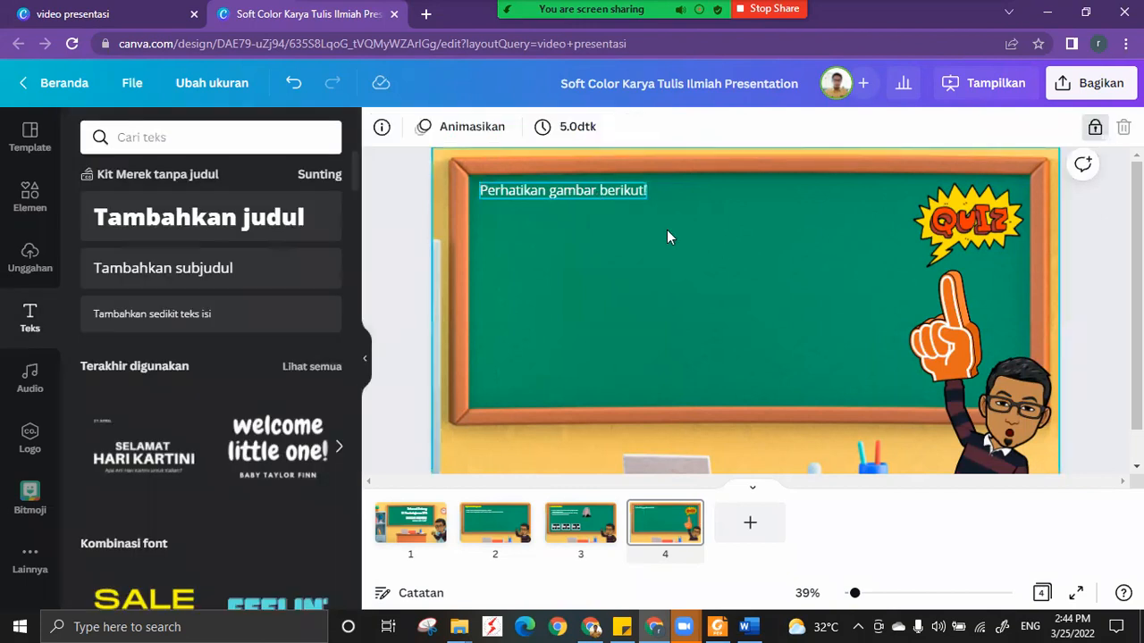
Upload the soal latihan image from the TOT CANVA JSDI folder to the design's uploads.
left_click(30, 254)
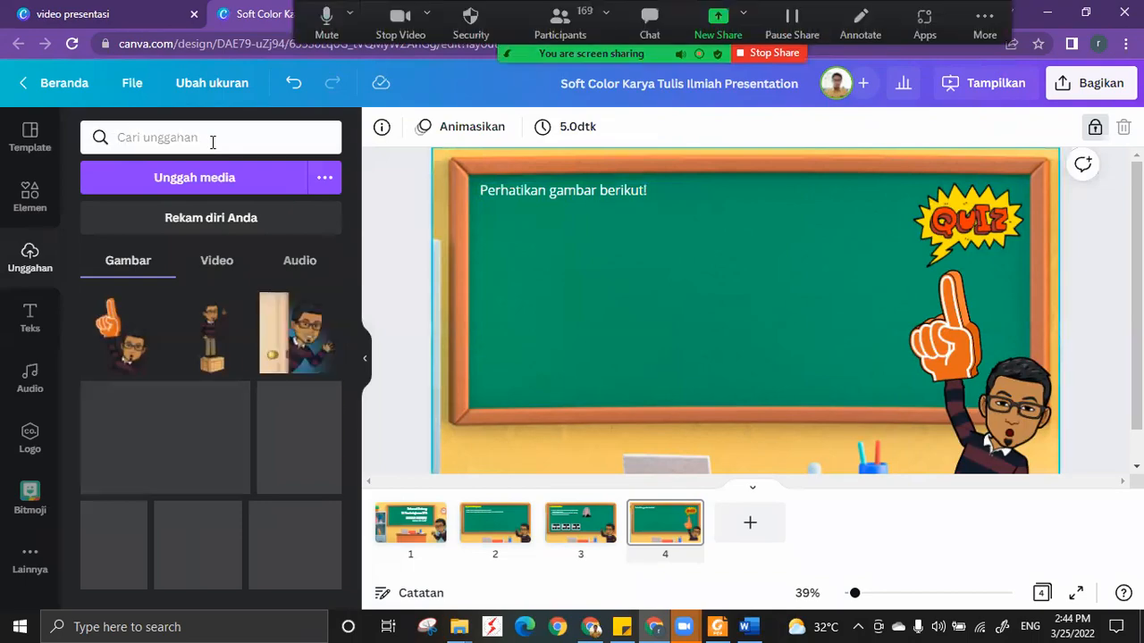
mouse_move(459, 626)
left_click(509, 578)
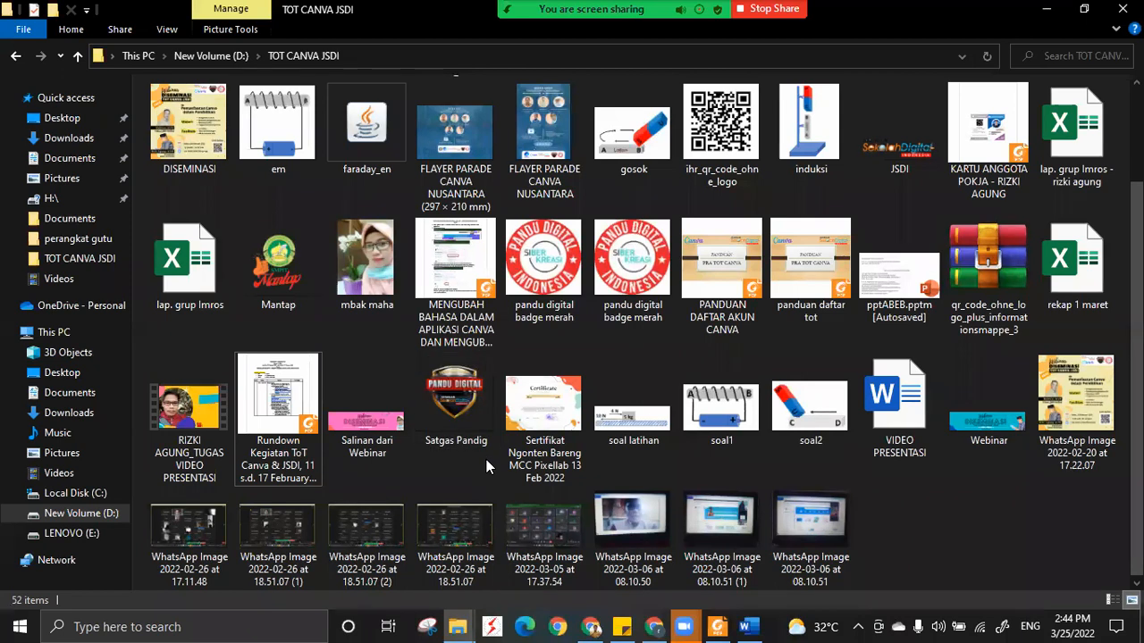
scroll(486, 460, "up", 2)
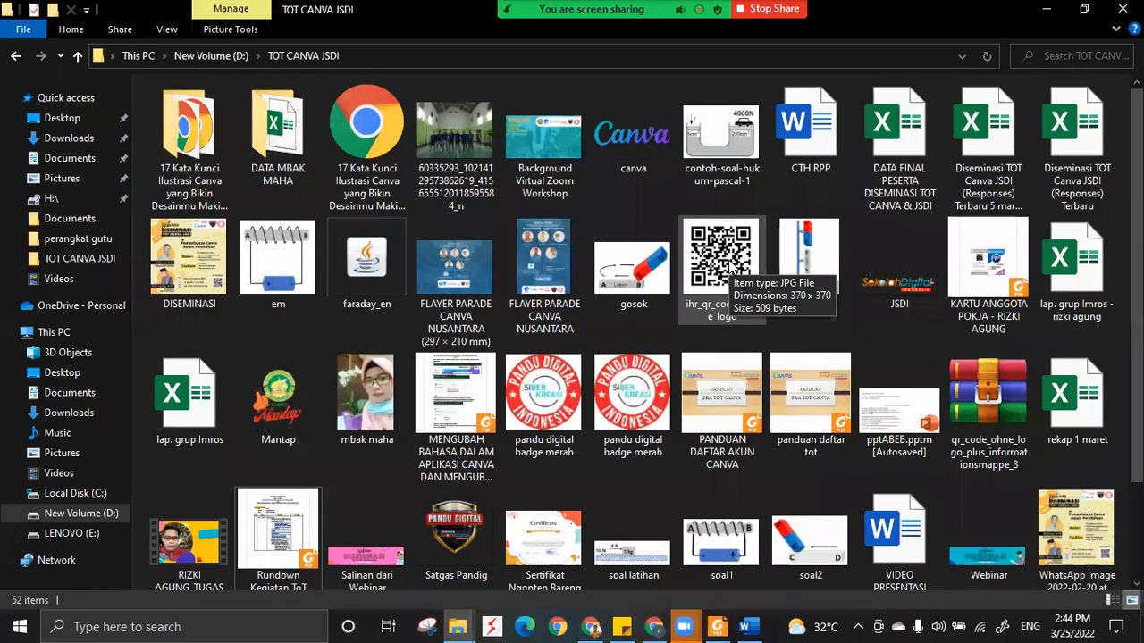
scroll(730, 266, "down", 2)
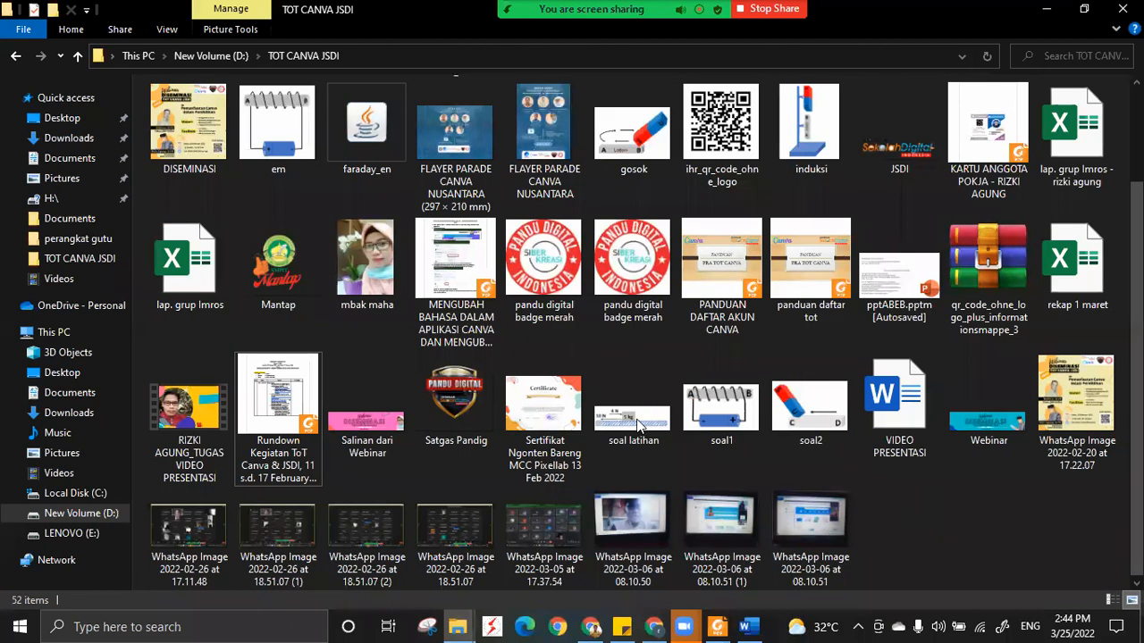
left_click(654, 627)
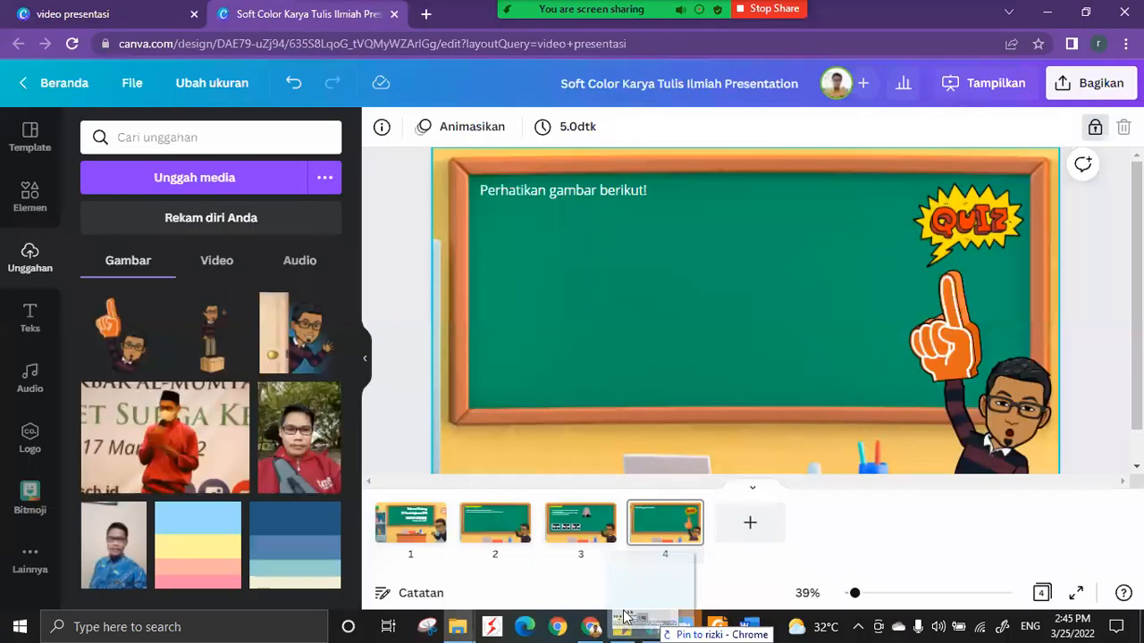
left_click_drag(187, 364, 209, 351)
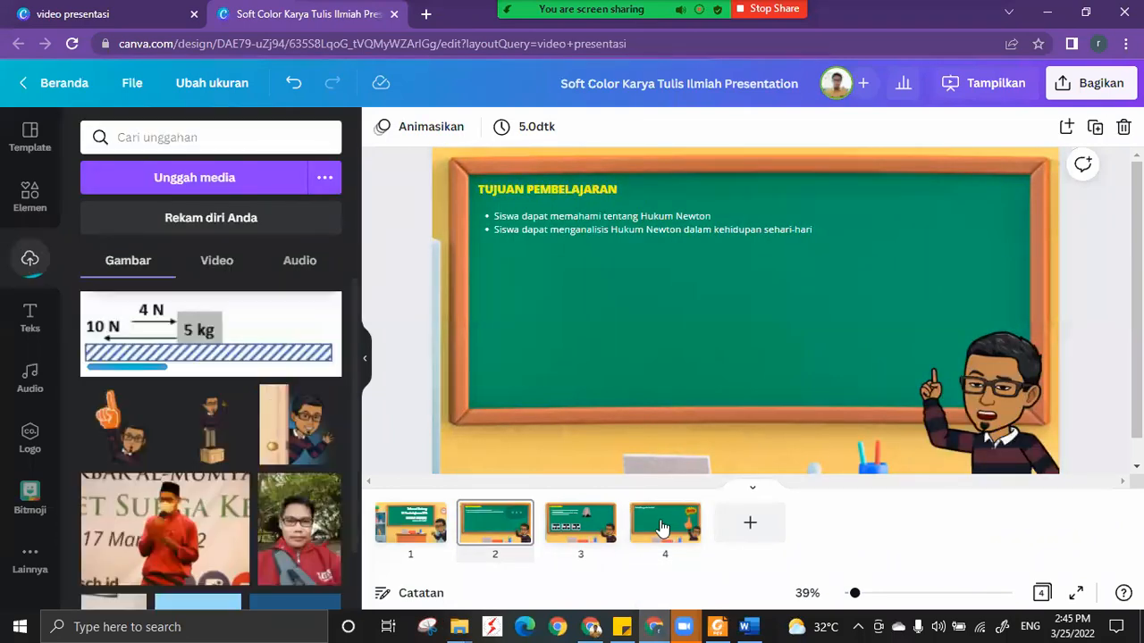
Place the uploaded force diagram on slide 4, shrunk to the width of the Perhatikan gambar berikut! text and aligned directly beneath it.
left_click(663, 527)
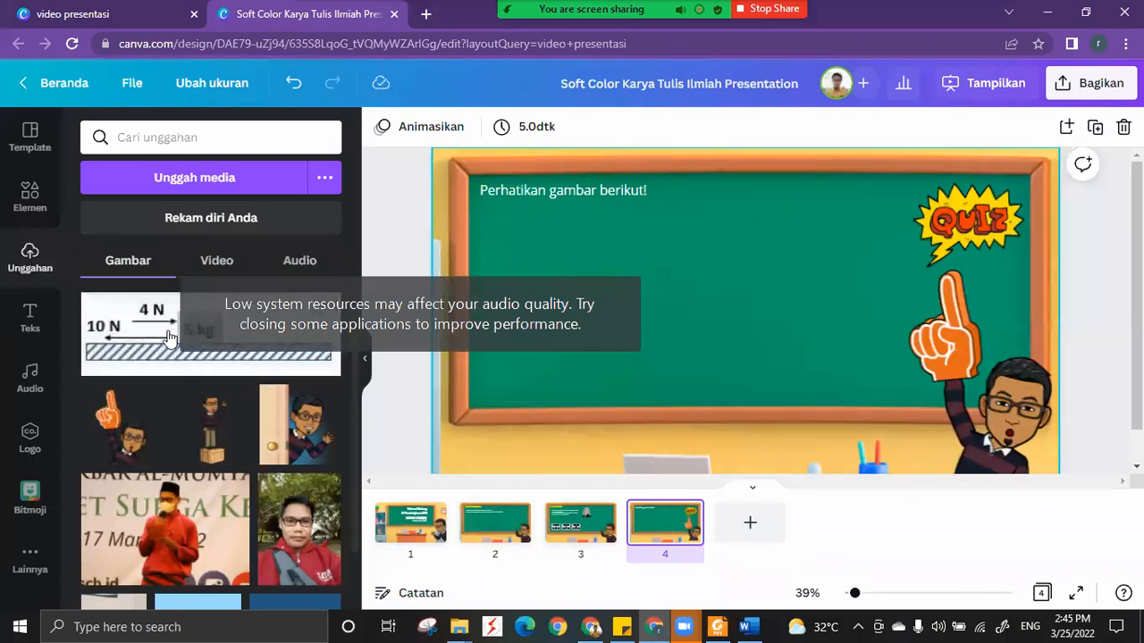
left_click_drag(179, 338, 608, 260)
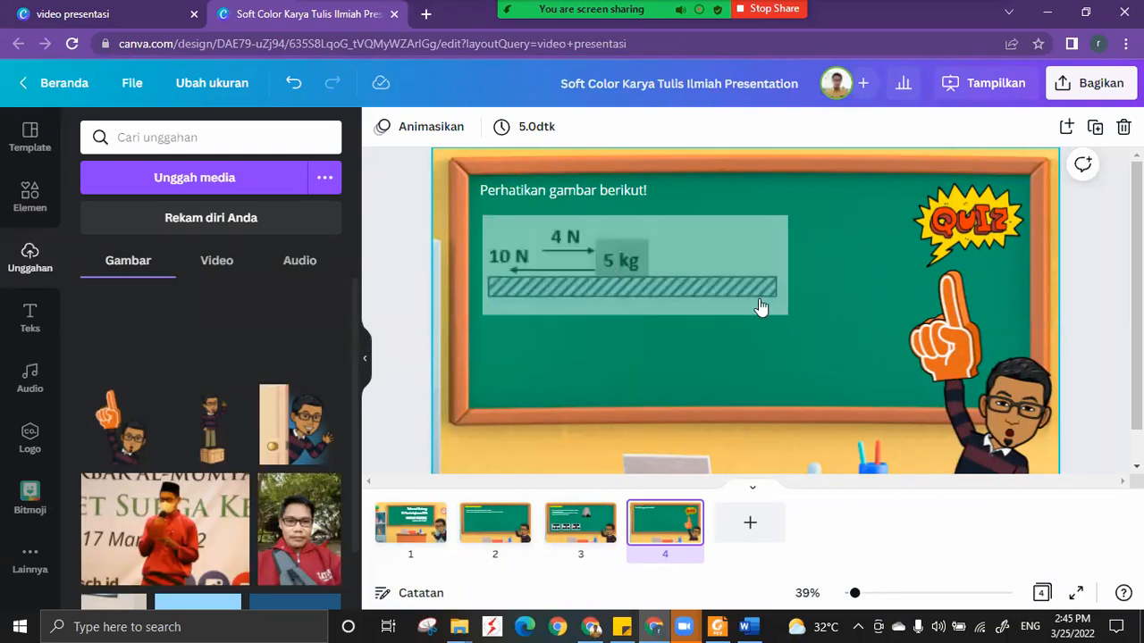
left_click_drag(818, 331, 675, 272)
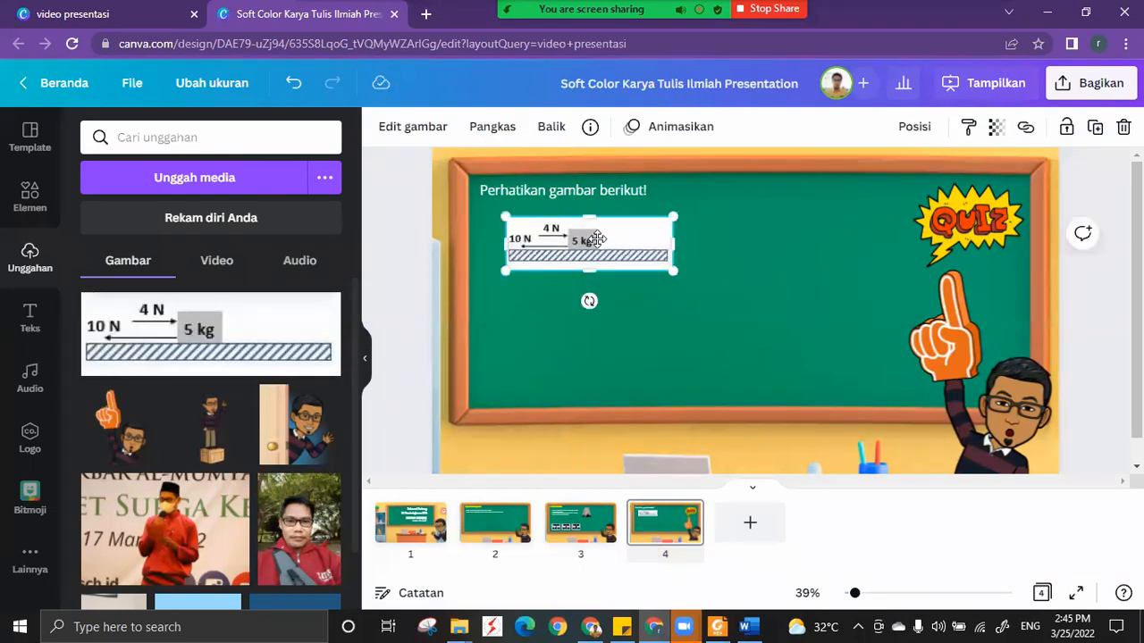
left_click_drag(599, 235, 573, 226)
left_click(719, 253)
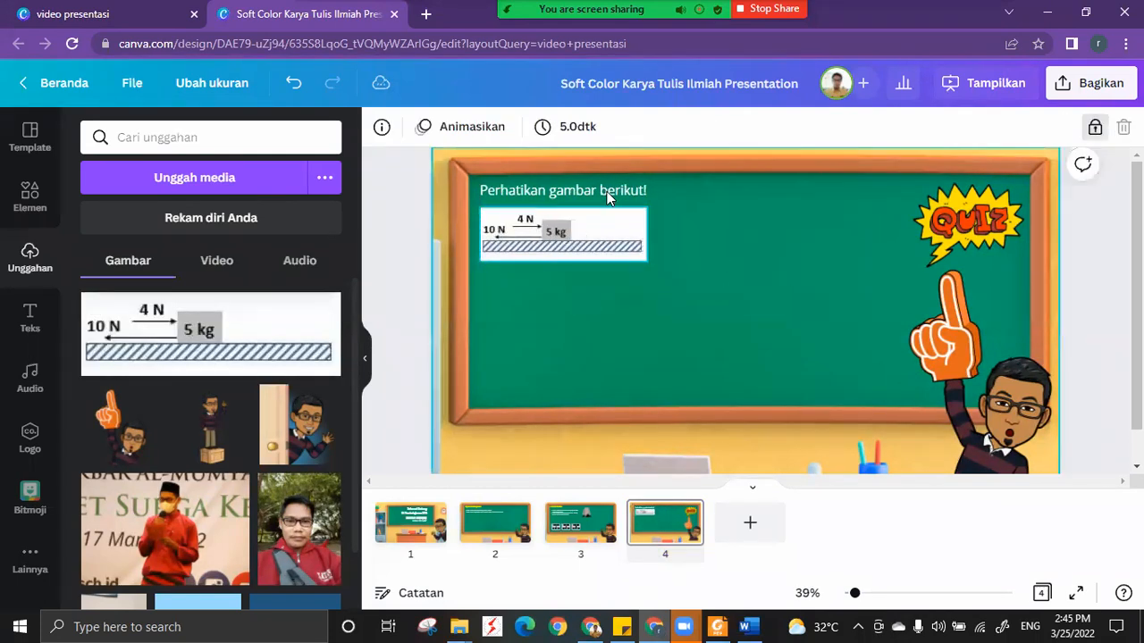
Copy the Perhatikan gambar berikut! text and place the copy directly beneath the force diagram.
left_click(606, 198)
left_click_drag(606, 197, 606, 271)
double_click(606, 275)
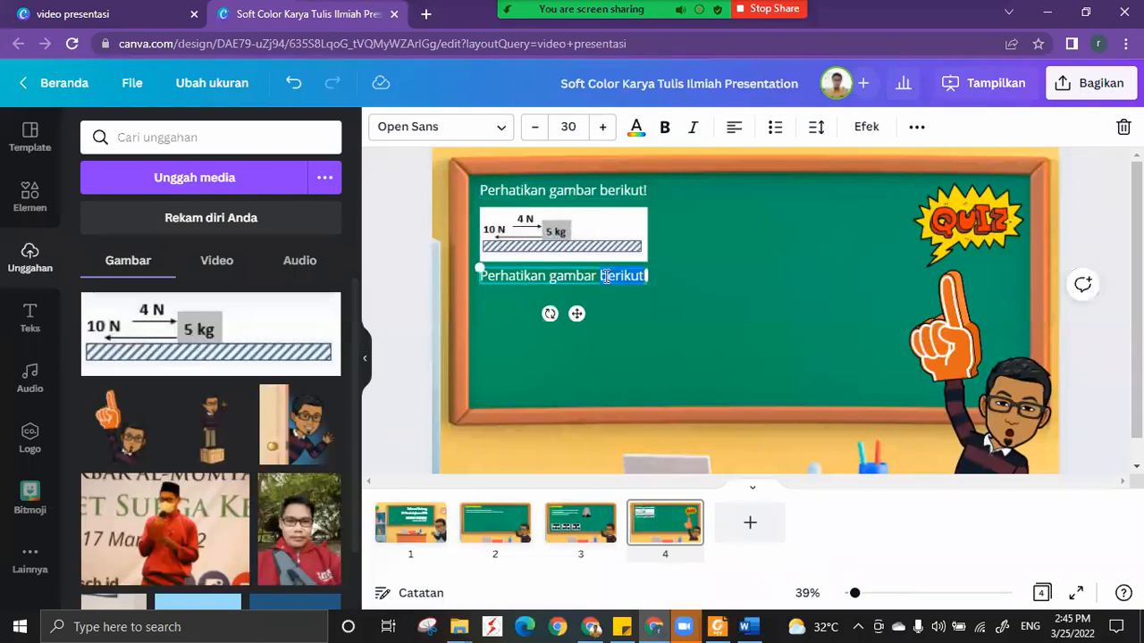
Replace the copied text with "Hitunglah percepatan yang terjadi pada benda tersebut ... m/s".
triple_click(606, 276)
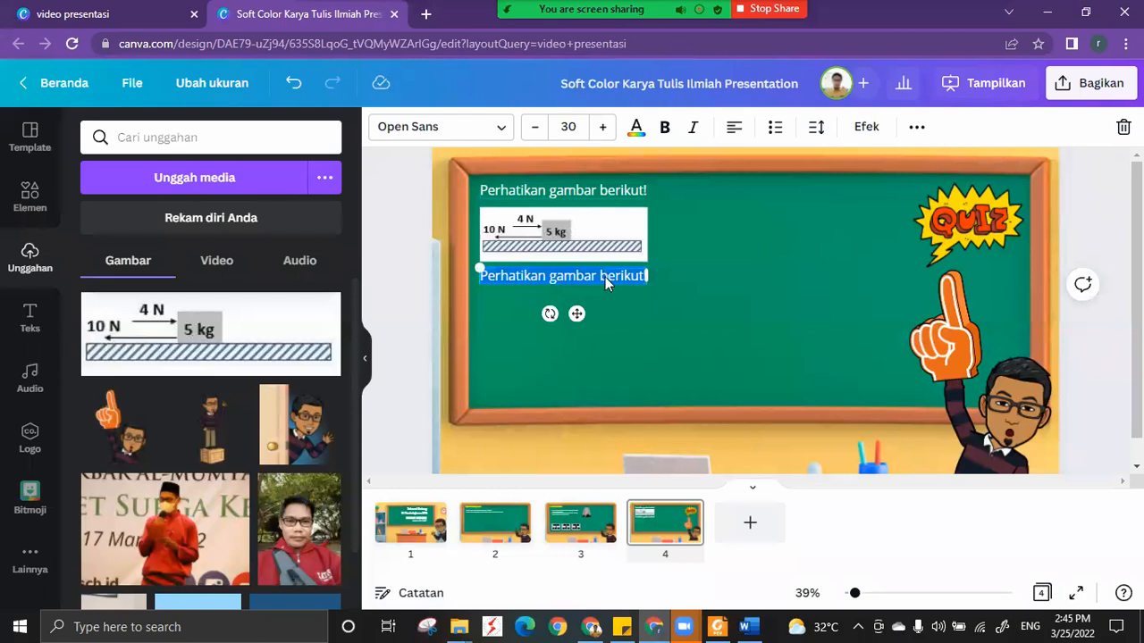
type("Hitunglah")
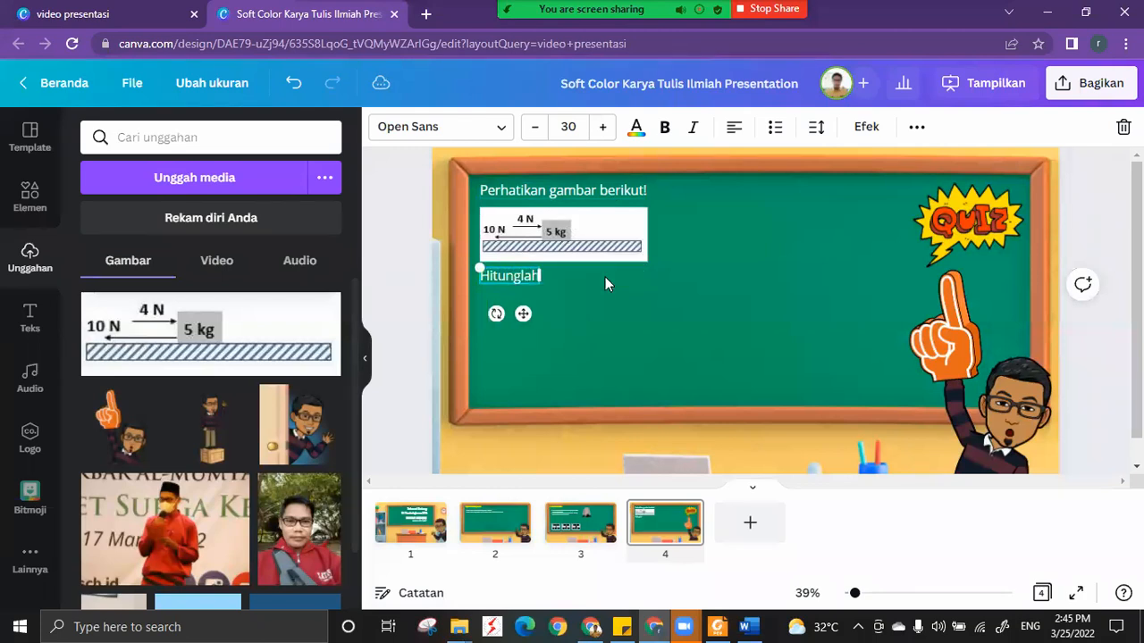
type(" percepatan yang terjadi")
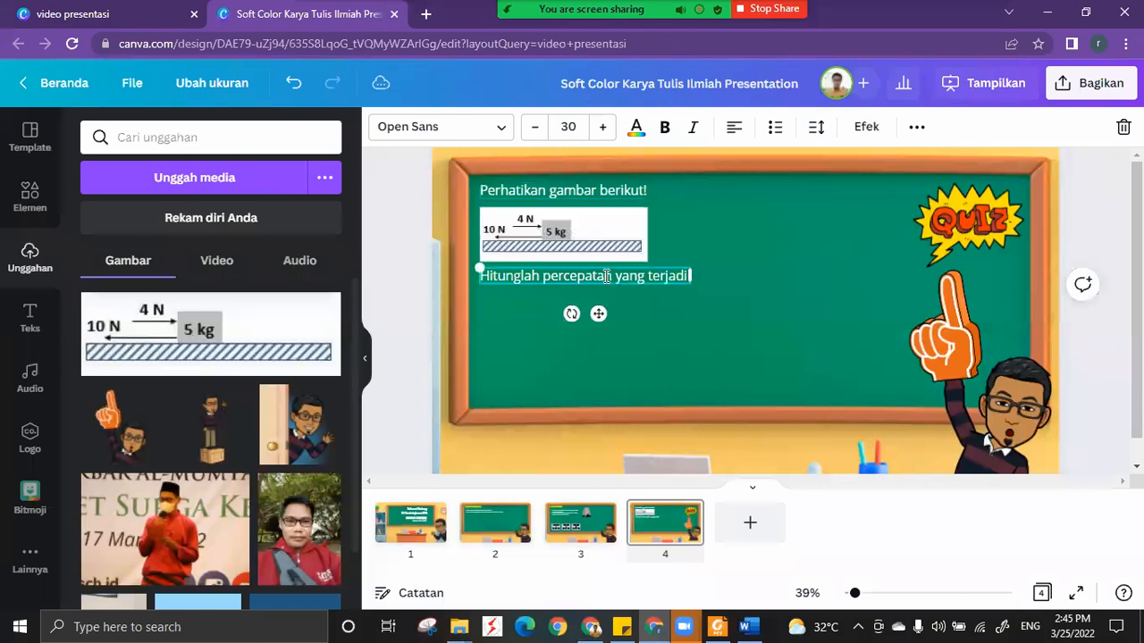
type(" pada benda tersb")
key("BackSpace")
type("ebut")
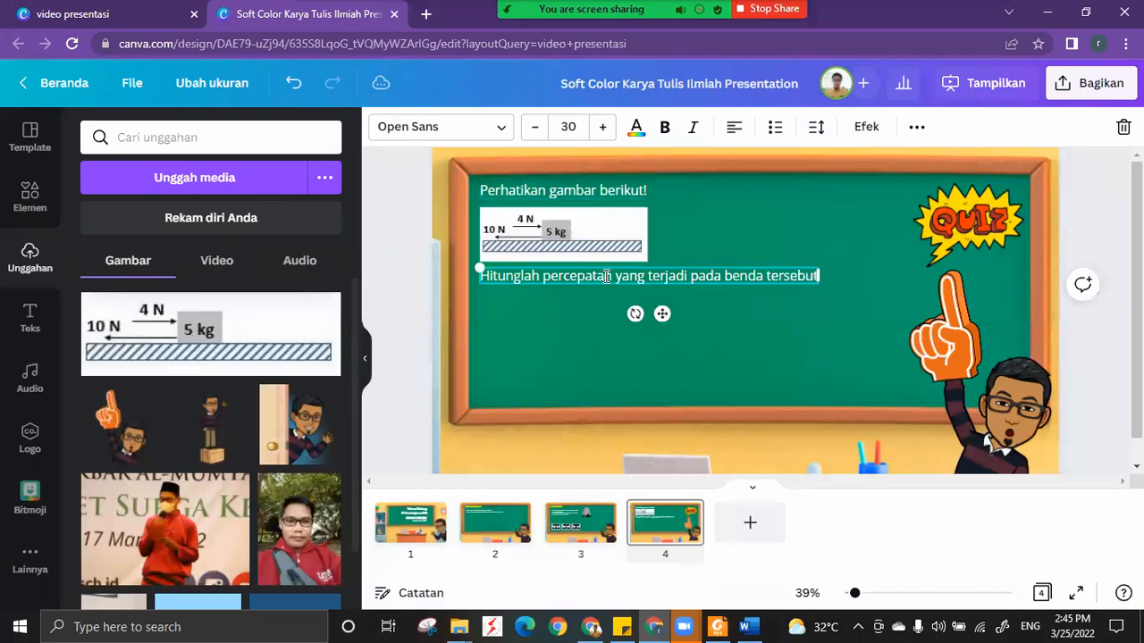
type(" ...")
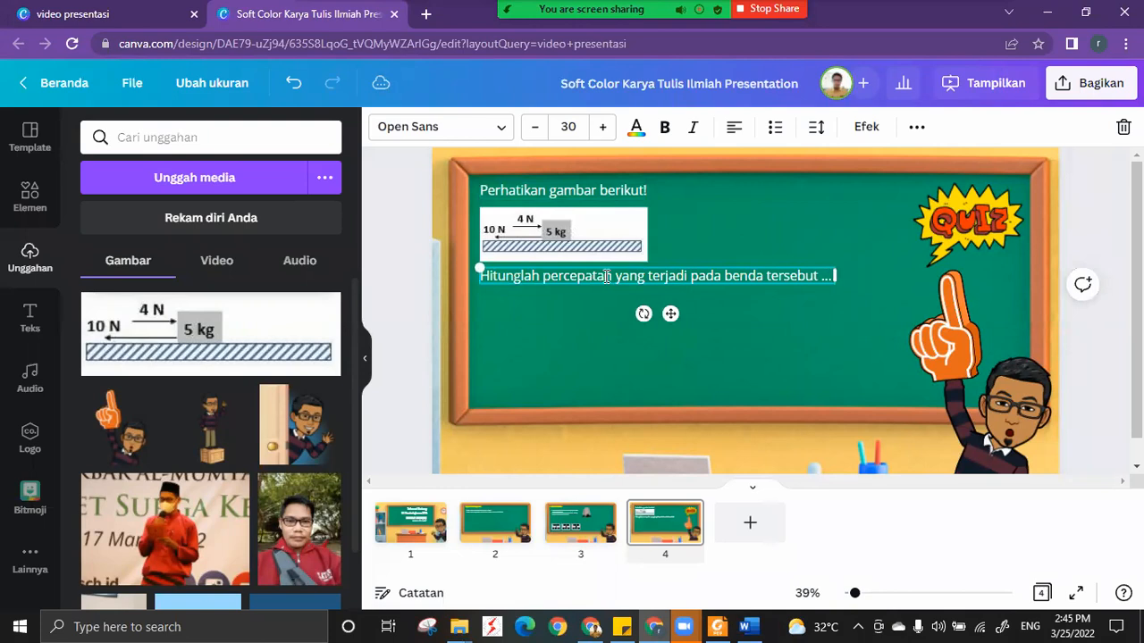
type(" m")
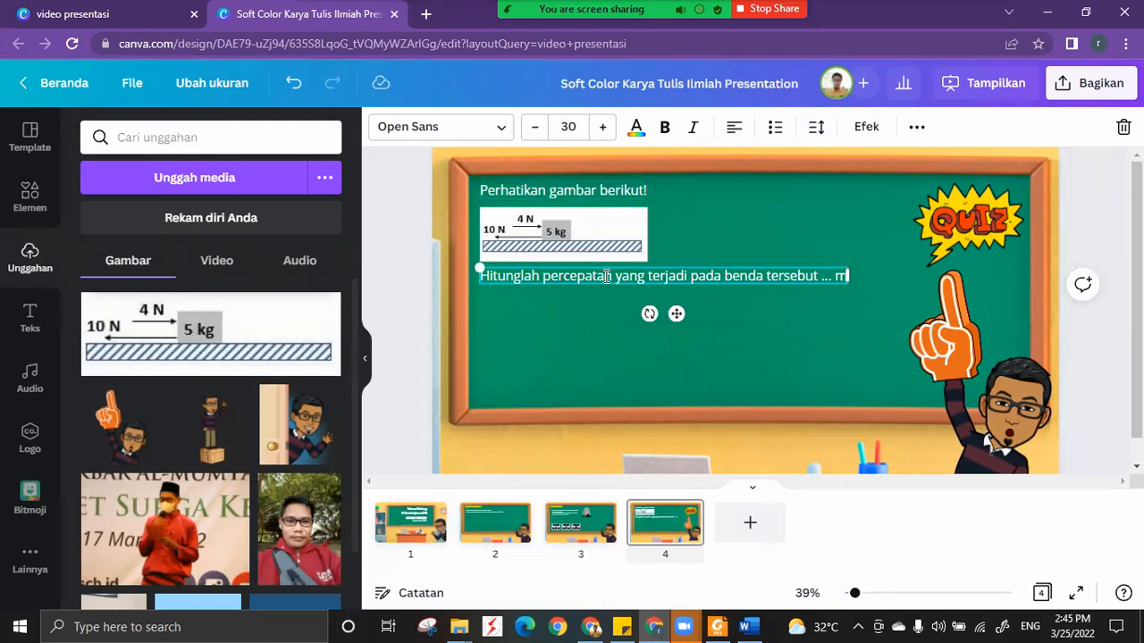
type("/s")
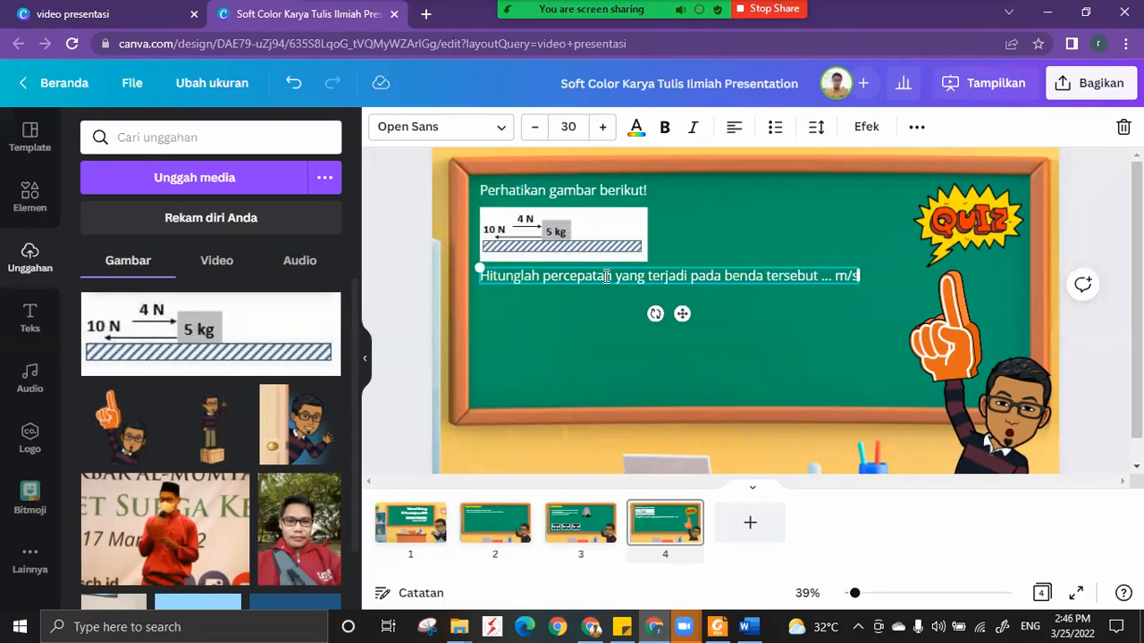
left_click(915, 129)
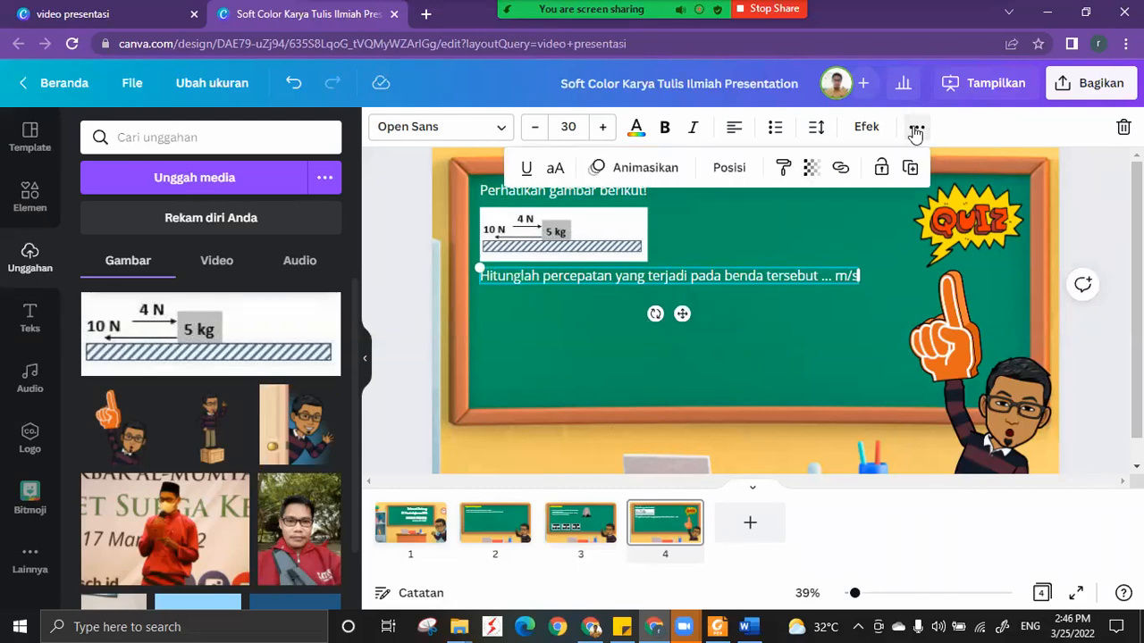
left_click(812, 330)
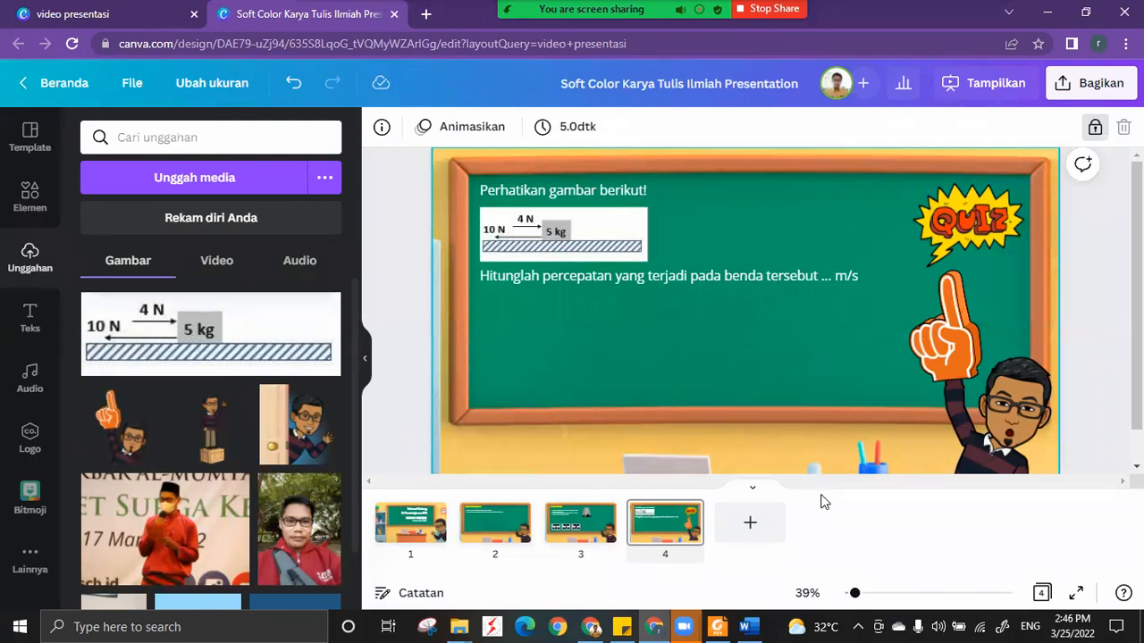
Add a white subheading reading "2" and place it just to the right of m/s.
left_click_drag(857, 595, 882, 597)
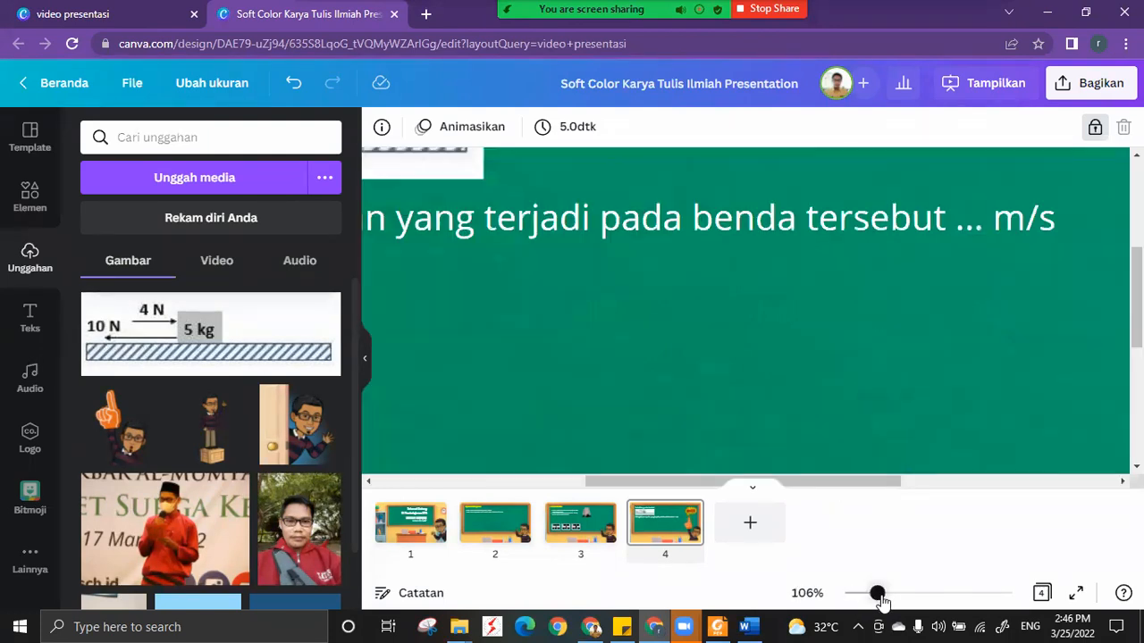
left_click(940, 485)
left_click(740, 299)
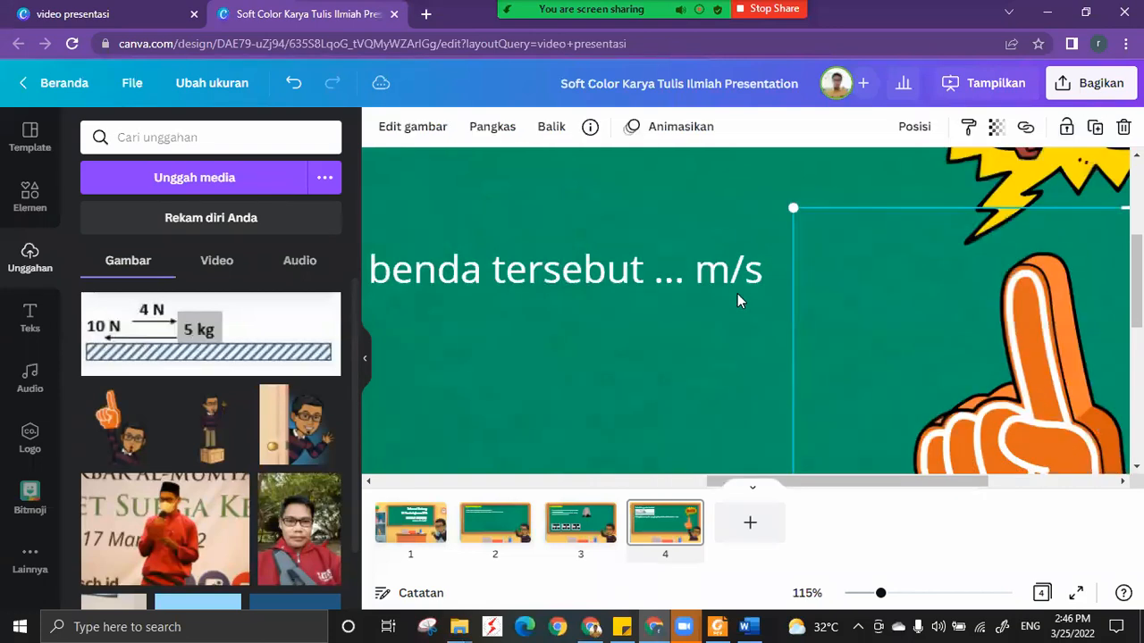
scroll(767, 379, "up", 1)
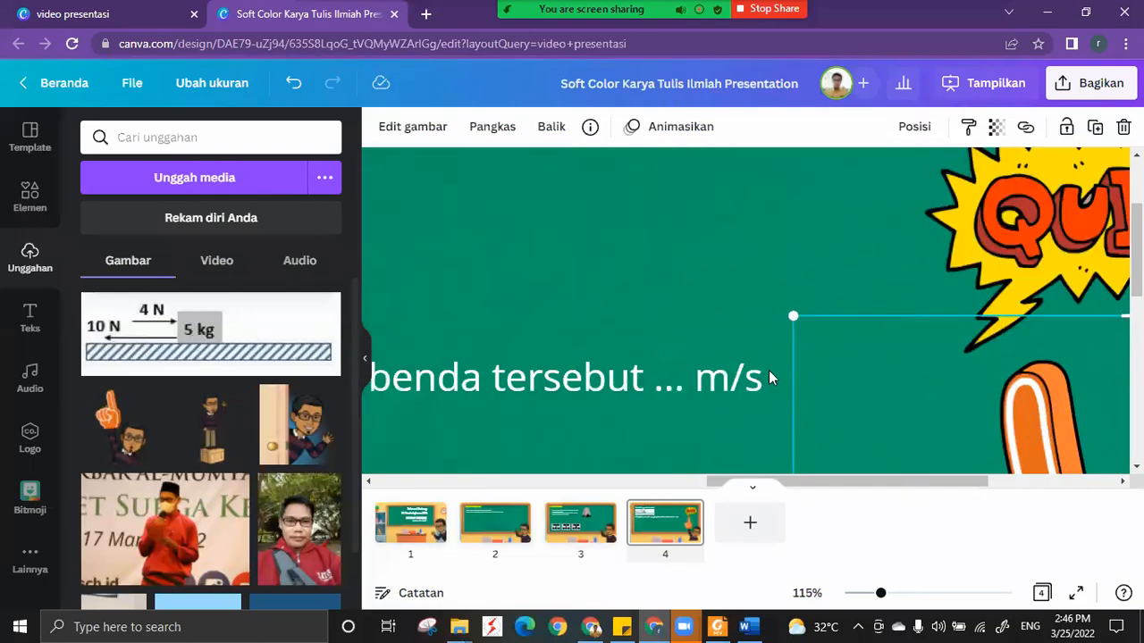
left_click(29, 317)
left_click_drag(846, 482, 767, 488)
left_click_drag(882, 595, 855, 596)
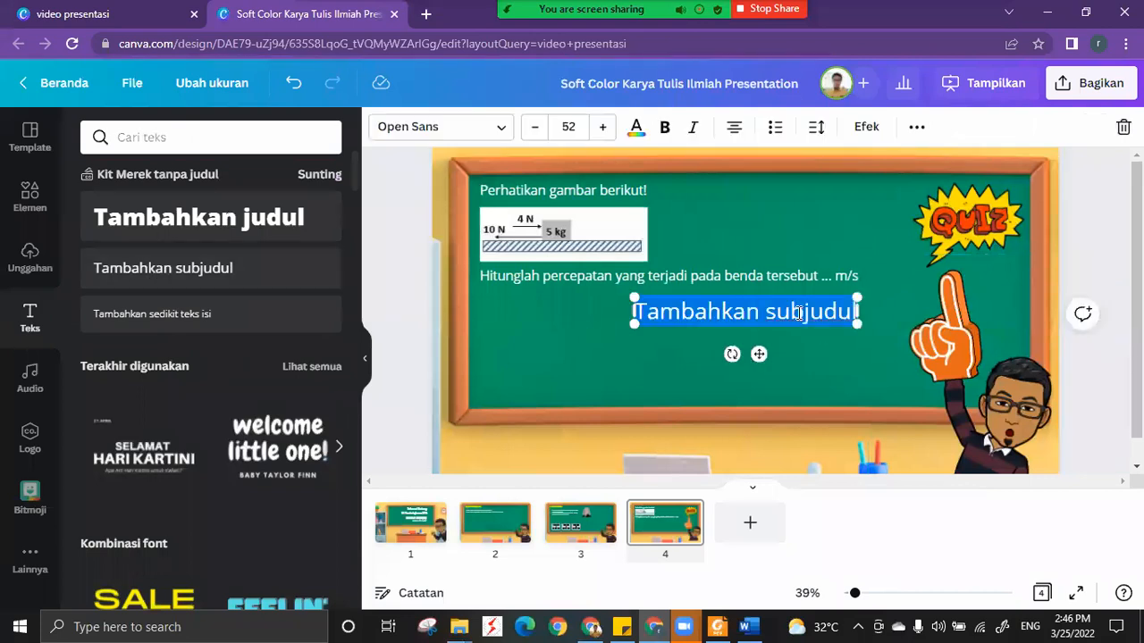
type("2")
left_click_drag(758, 354, 888, 304)
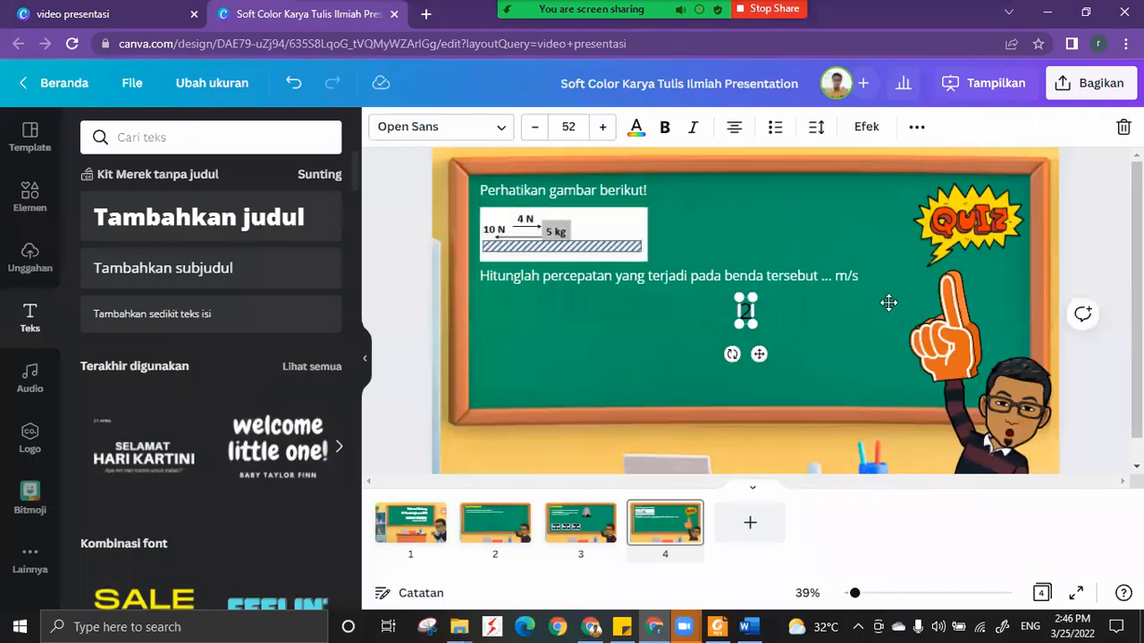
left_click(636, 128)
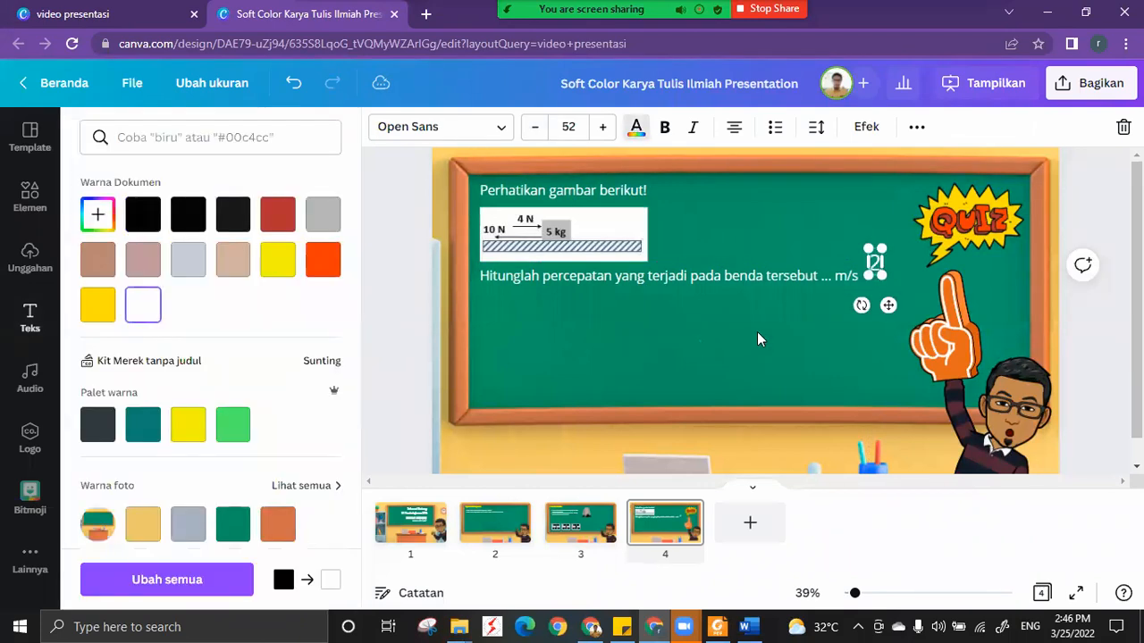
left_click(757, 340)
Shrink the "2" text to a size of about 21 and move it against the end of m/s.
left_click_drag(855, 594, 864, 593)
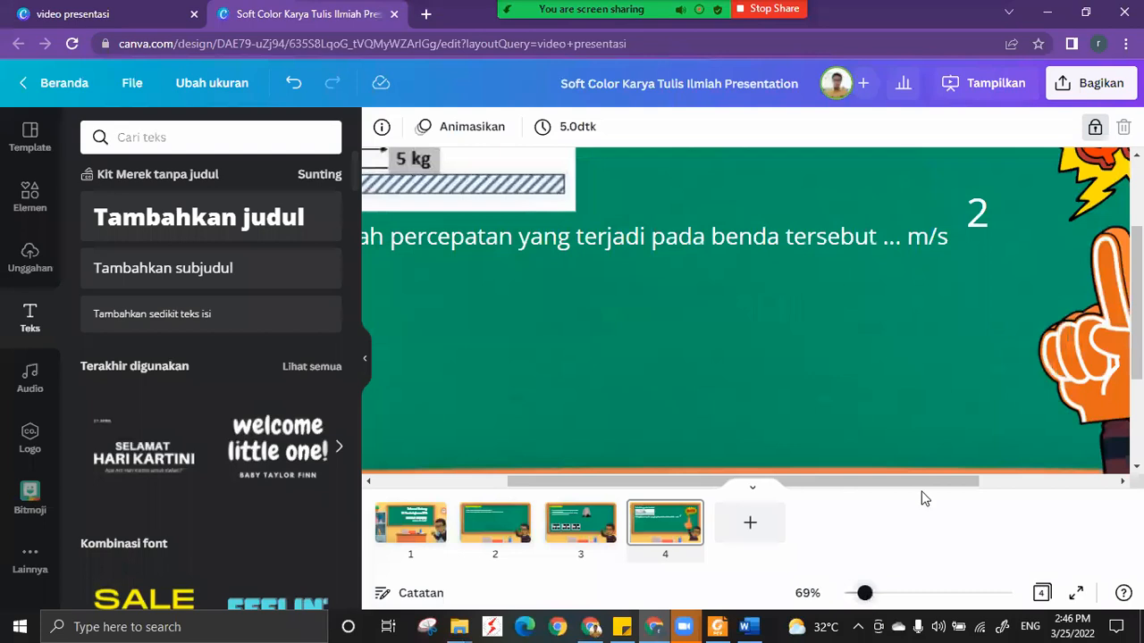
left_click_drag(957, 345, 886, 375)
left_click_drag(911, 484, 991, 483)
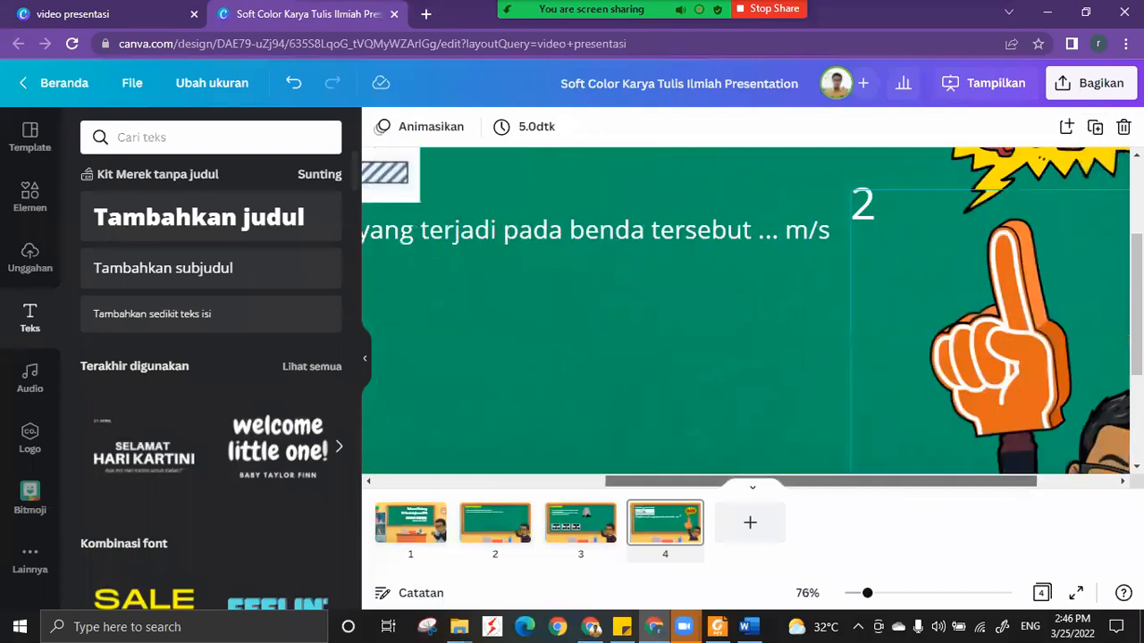
left_click(860, 202)
scroll(795, 253, "down", 1)
scroll(868, 206, "up", 1)
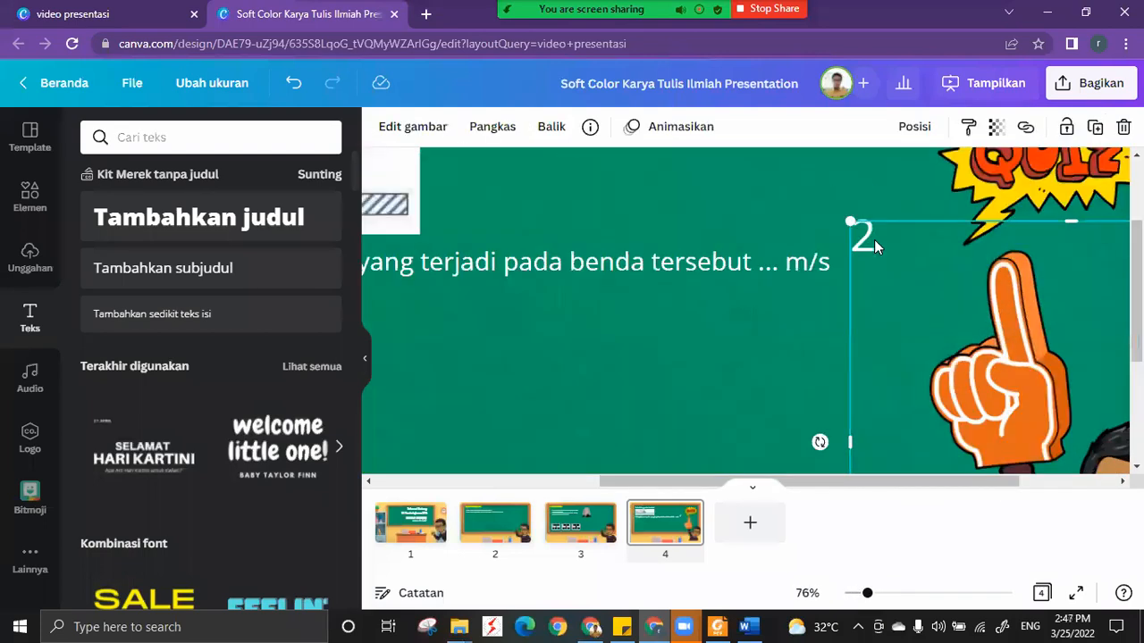
left_click(870, 199)
left_click(866, 222)
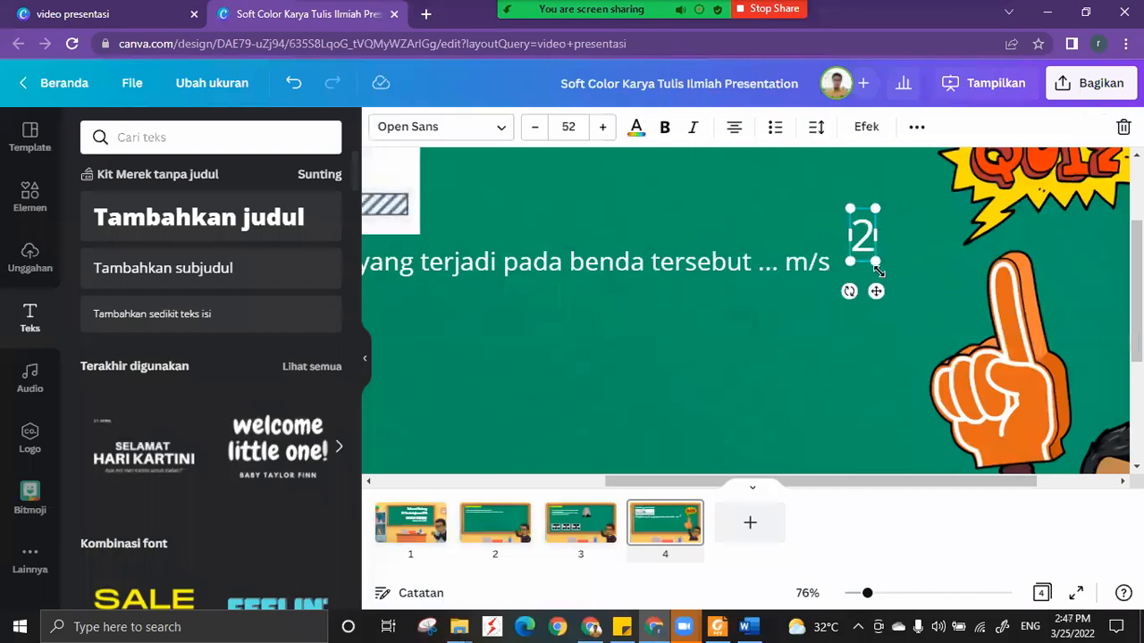
left_click_drag(876, 264, 848, 296)
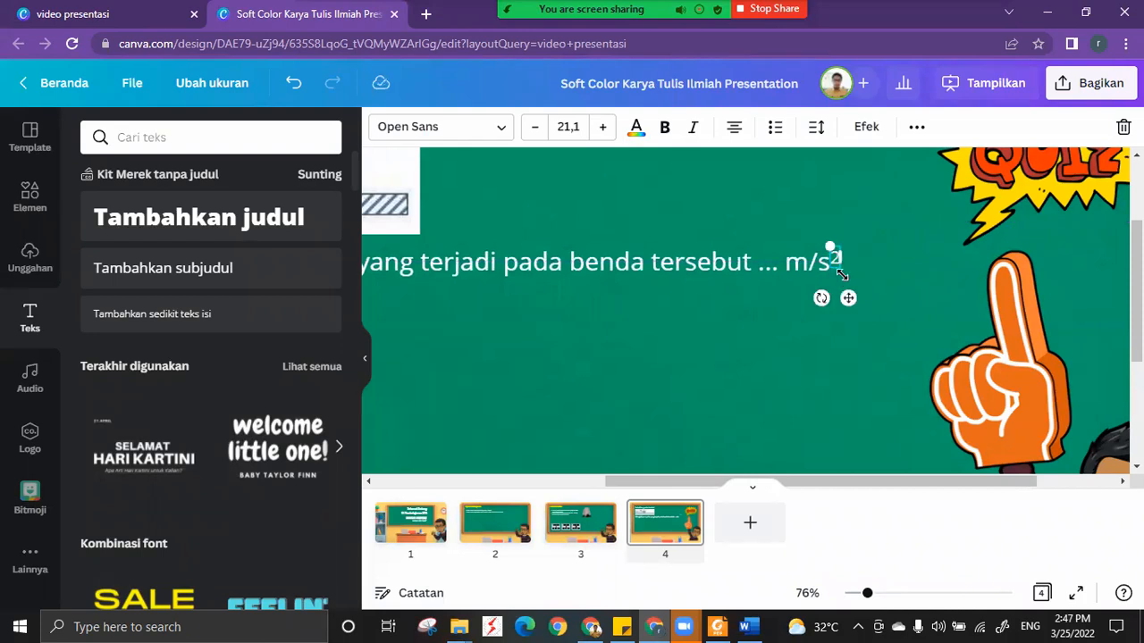
Set the "2" to font size 14 so that it forms a superscript after m/s.
double_click(533, 133)
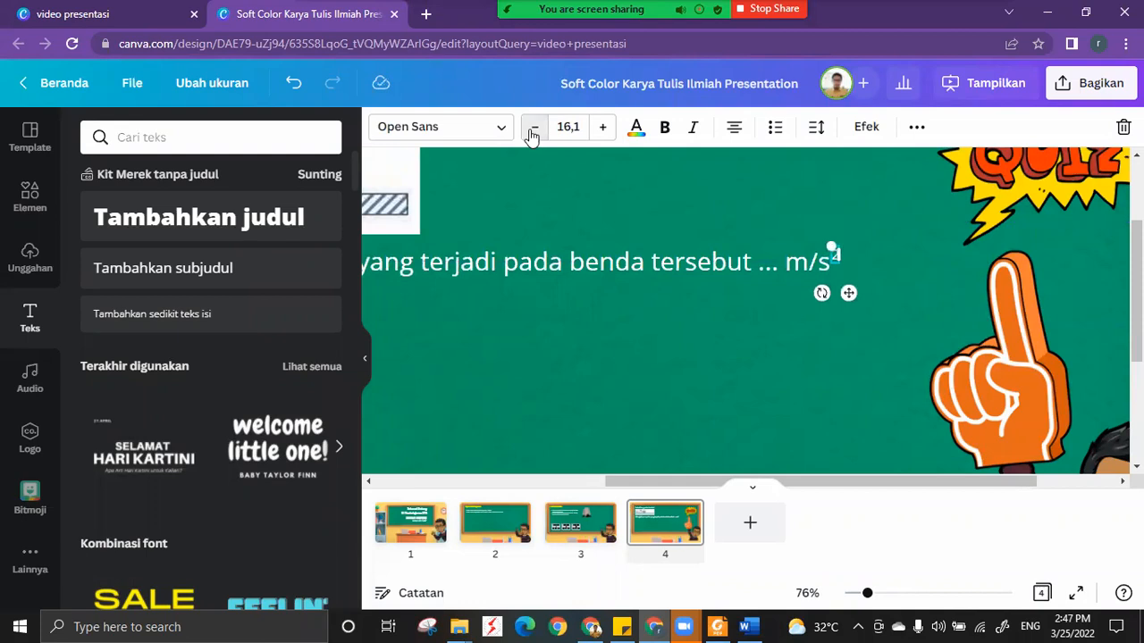
left_click(533, 131)
left_click(570, 126)
type("14")
key("Return")
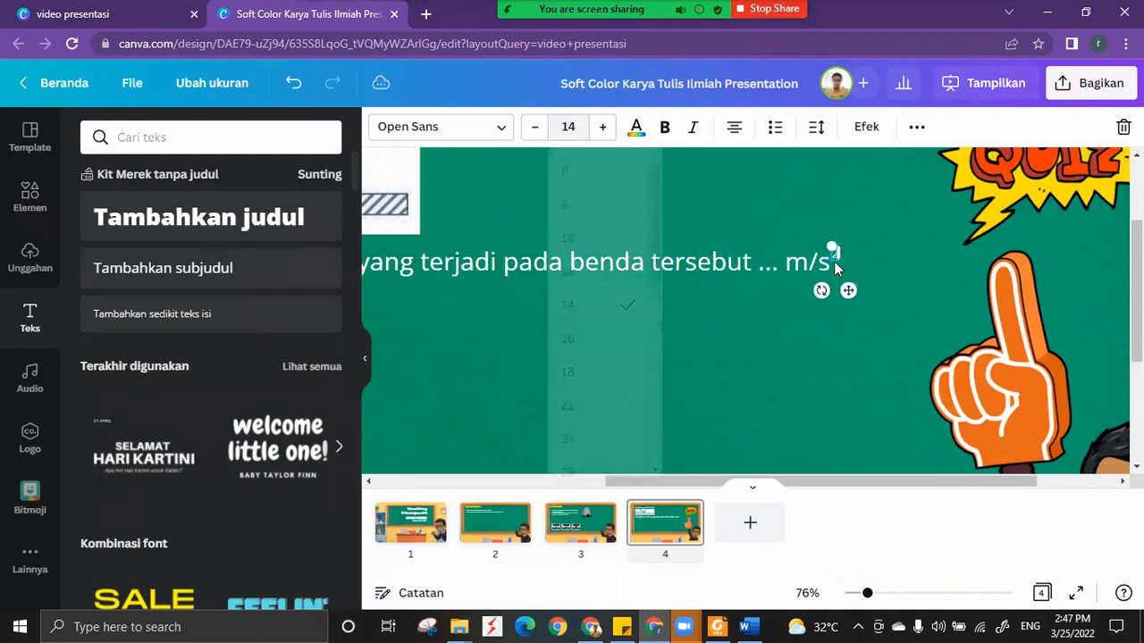
left_click(688, 218)
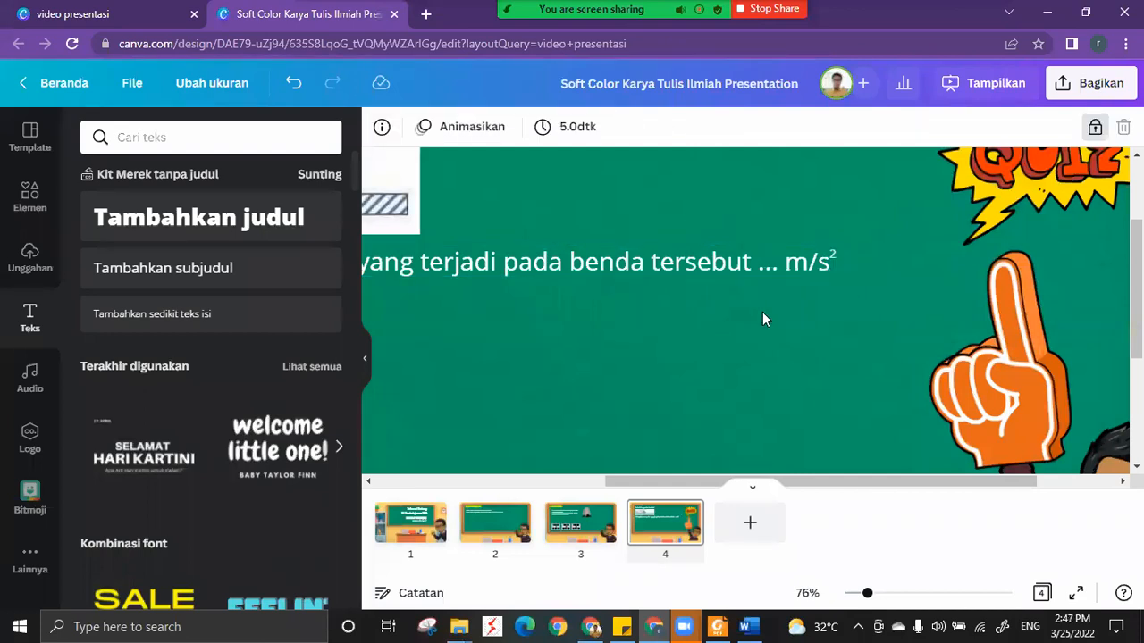
Enlarge the force diagram to about a third wider, keeping its upper left corner in place.
left_click_drag(847, 481, 785, 482)
left_click_drag(865, 594, 855, 594)
left_click(701, 333)
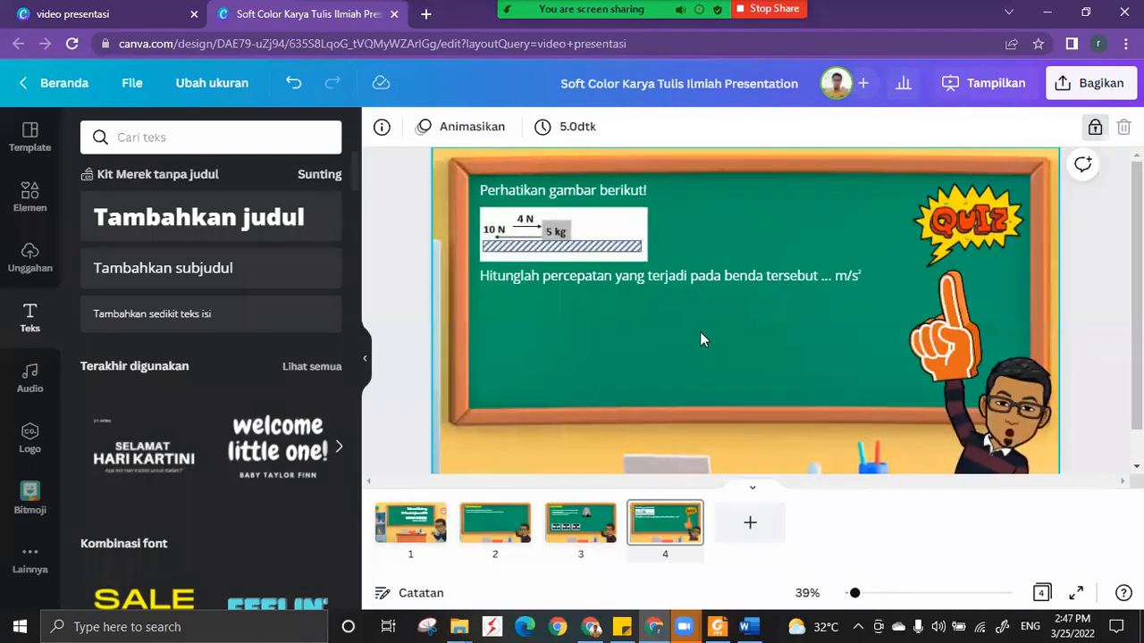
left_click(636, 258)
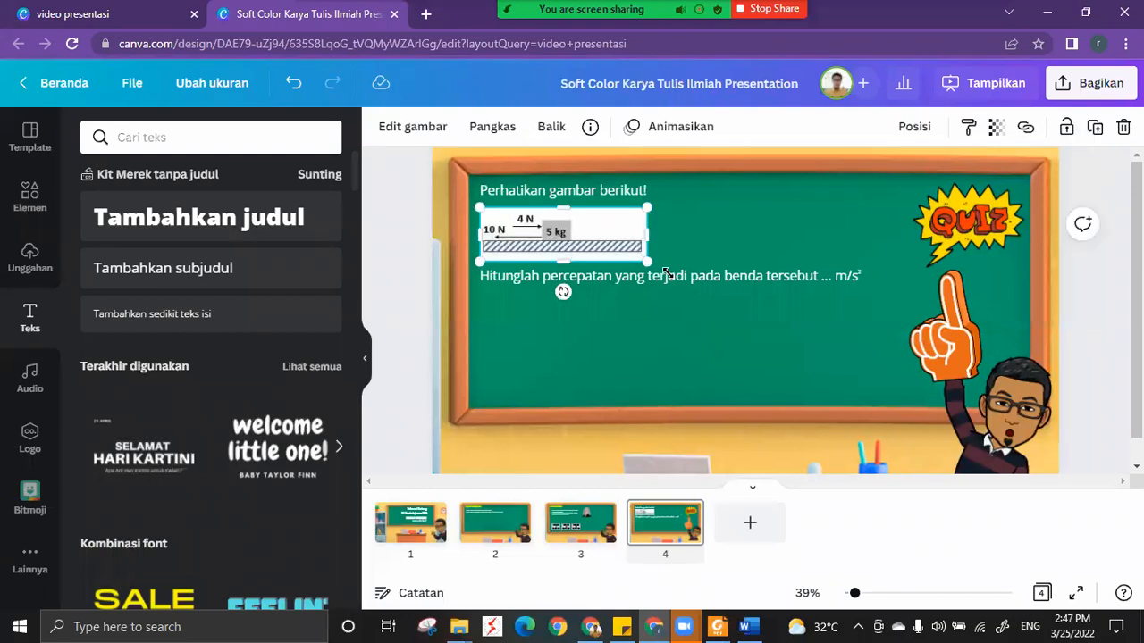
left_click_drag(676, 275, 764, 311)
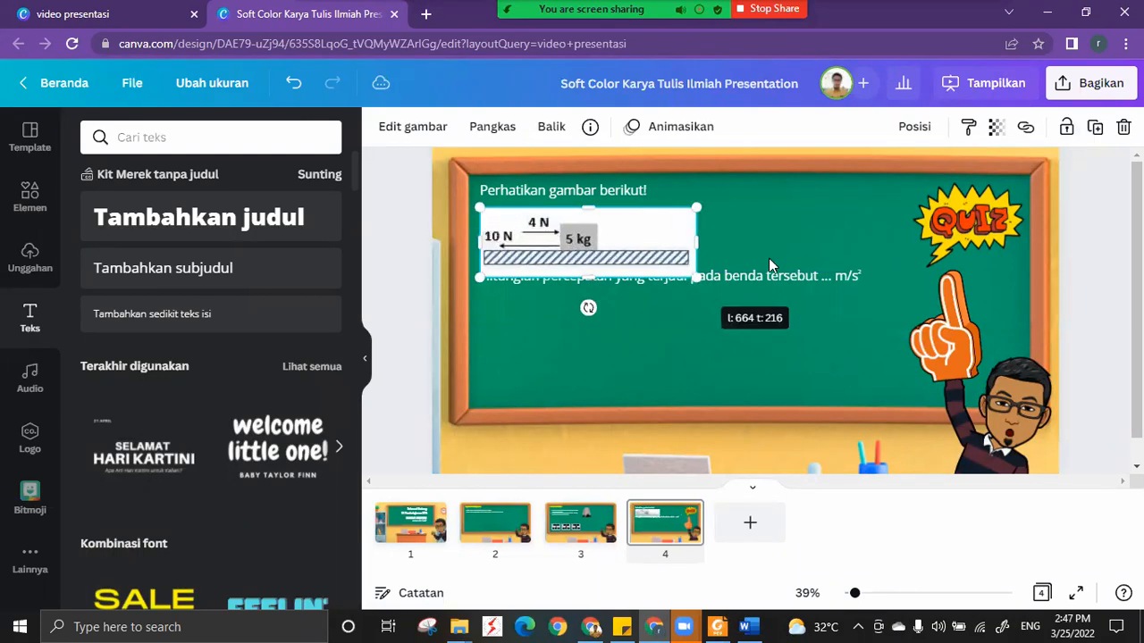
Move the Hitunglah percepatan question and its superscript 2 down together, clear of the force diagram.
left_click(829, 292)
left_click(858, 284)
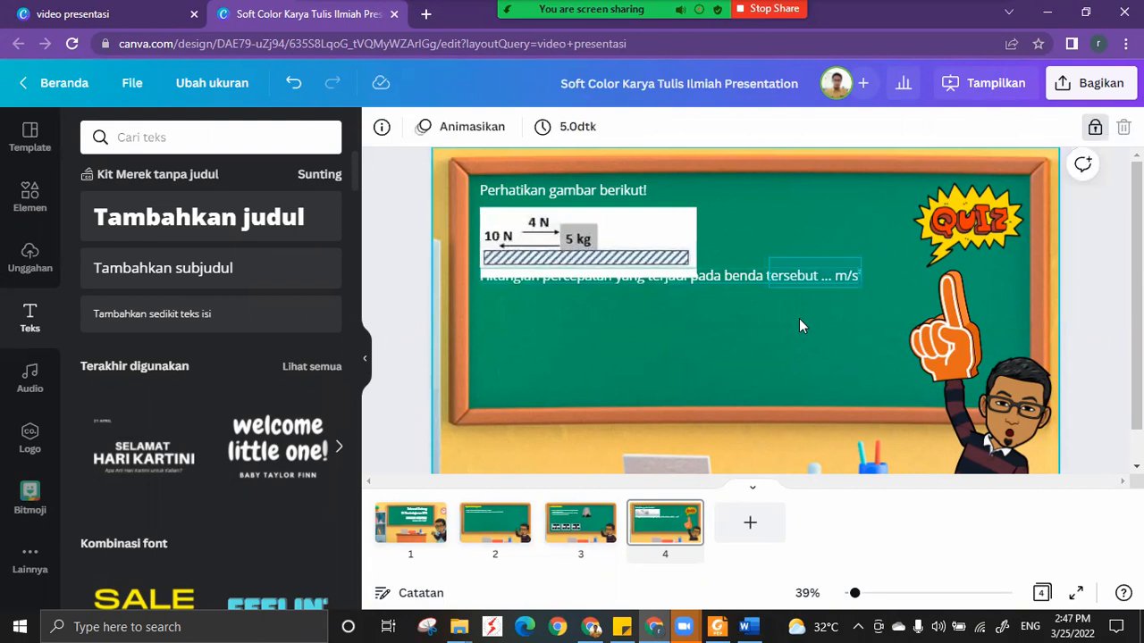
left_click_drag(764, 319, 766, 317)
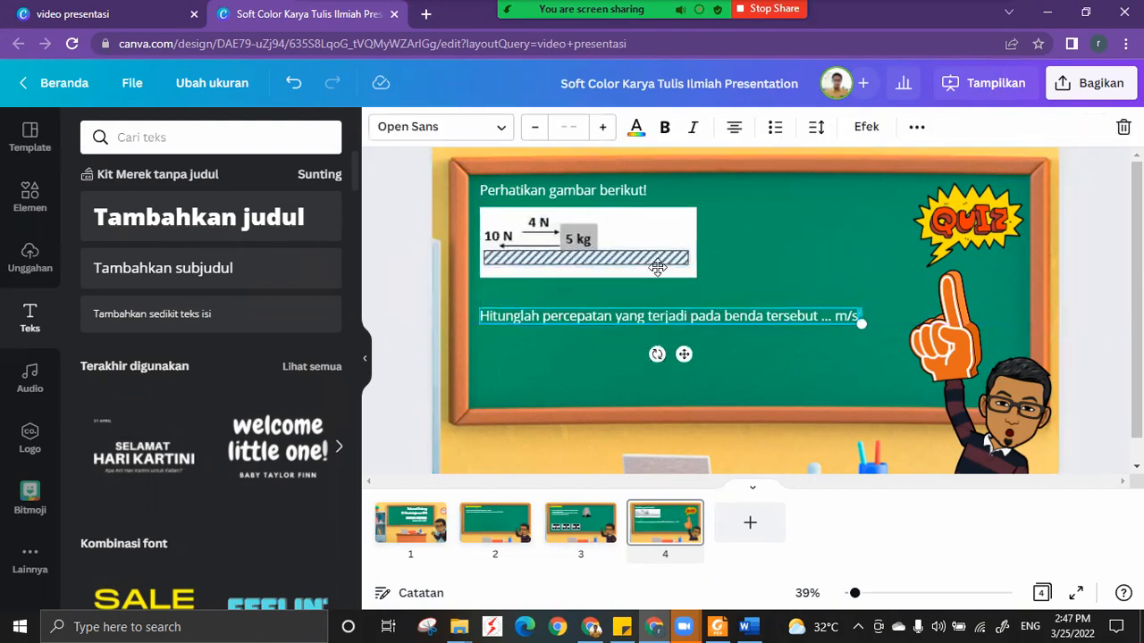
Enlarge the force diagram again to fill the space between the two text lines.
left_click(658, 267)
left_click_drag(695, 278, 751, 298)
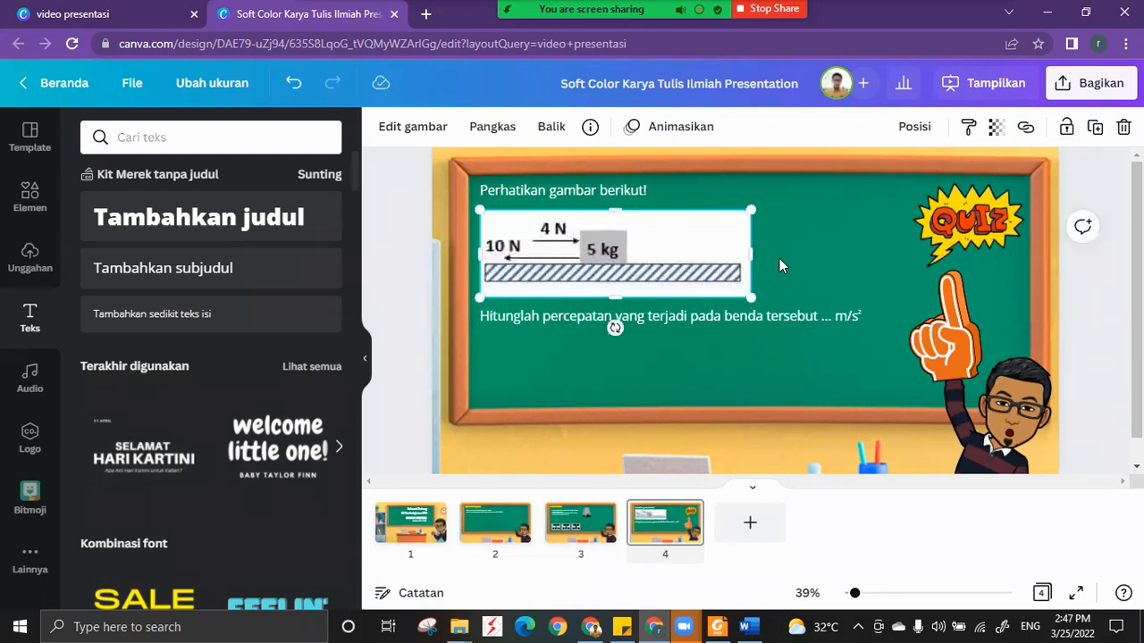
left_click(596, 357)
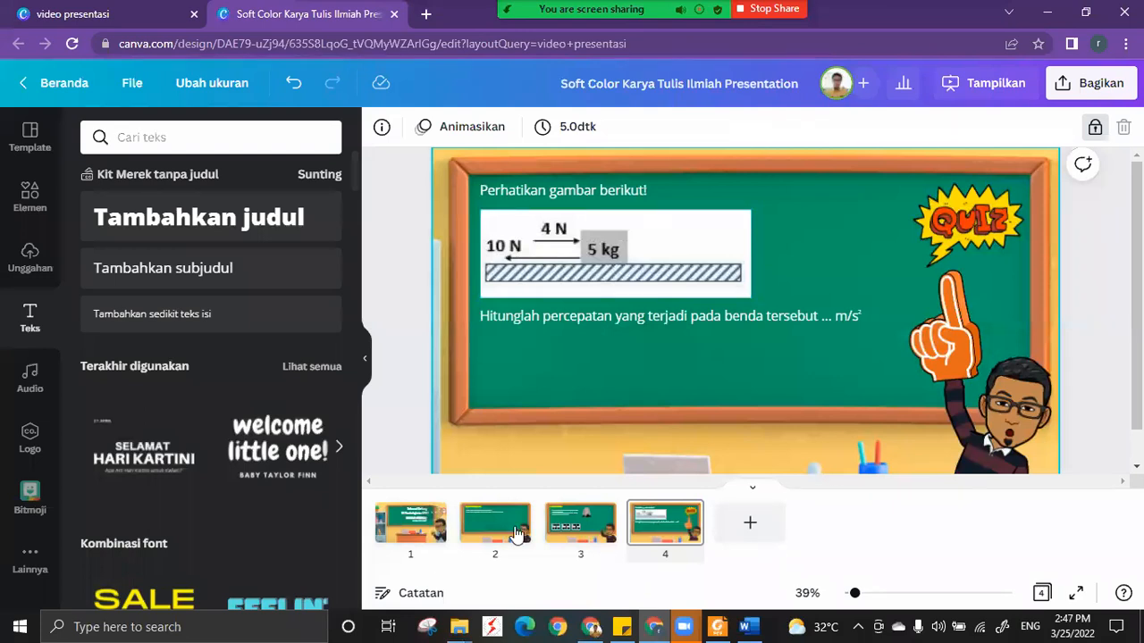
Duplicate the Selamat Datang slide and move the copy to the end of the presentation as slide 5.
left_click(425, 534)
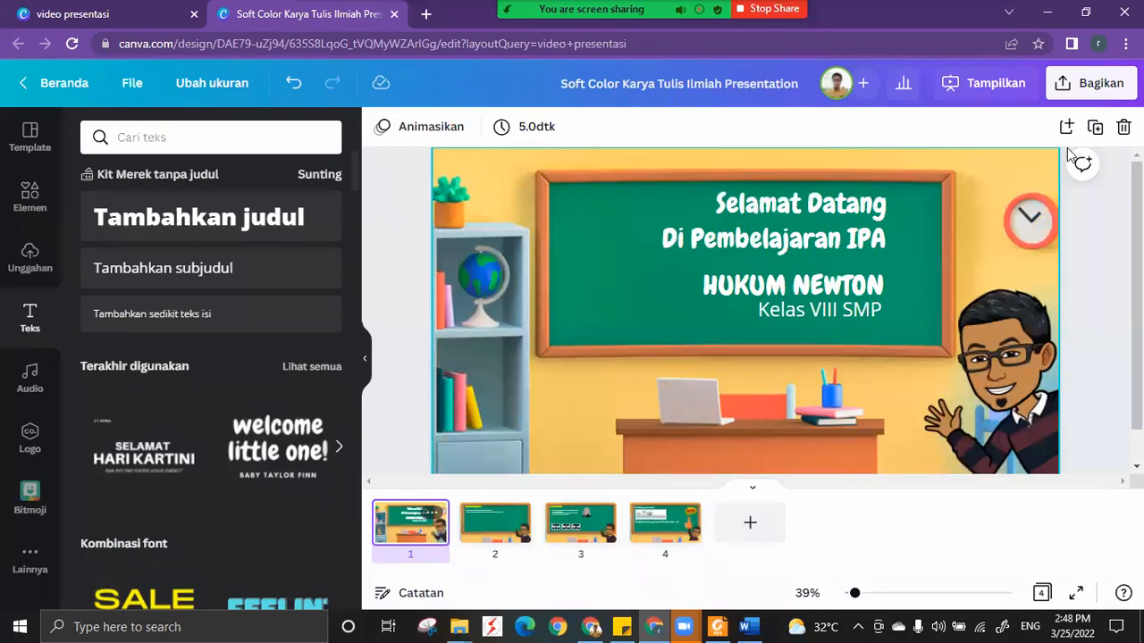
left_click(1094, 127)
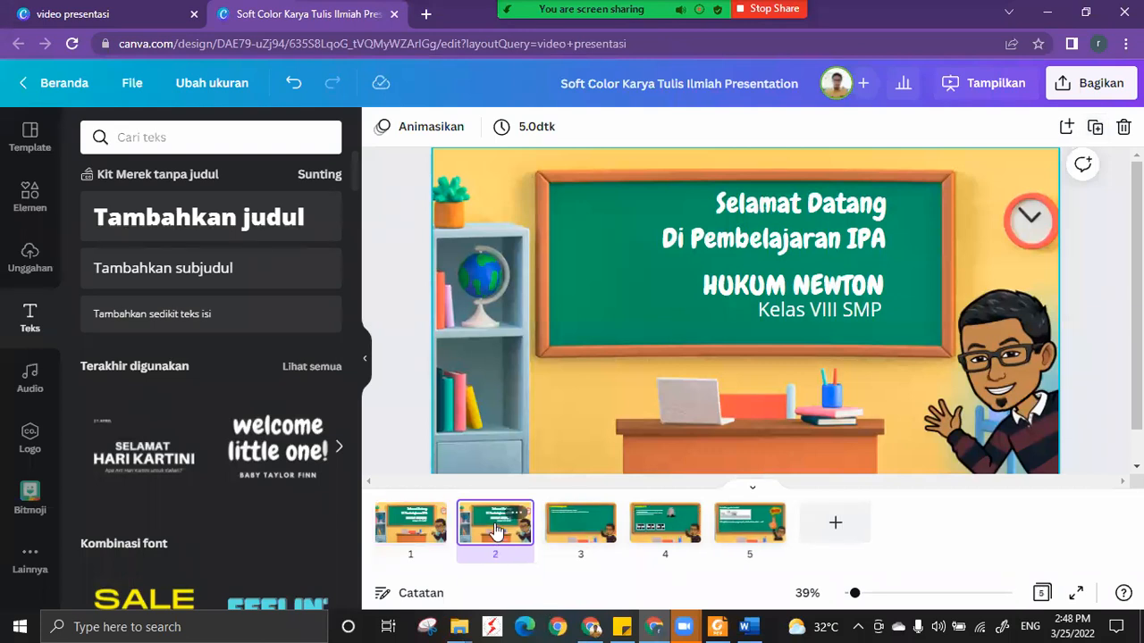
left_click_drag(496, 529, 833, 528)
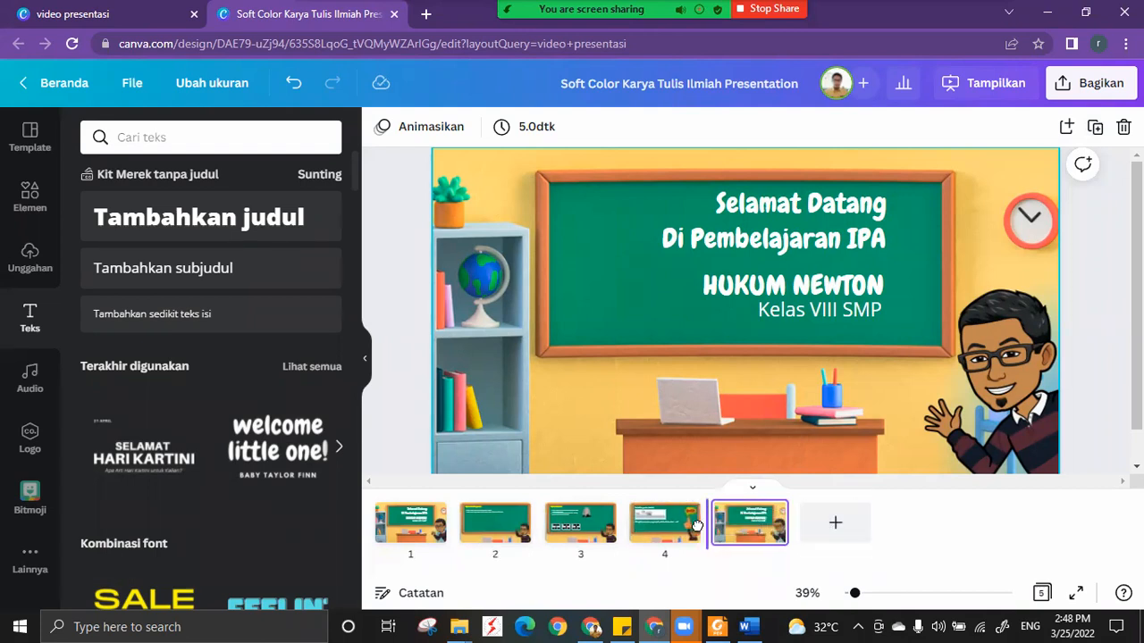
left_click_drag(658, 523, 751, 520)
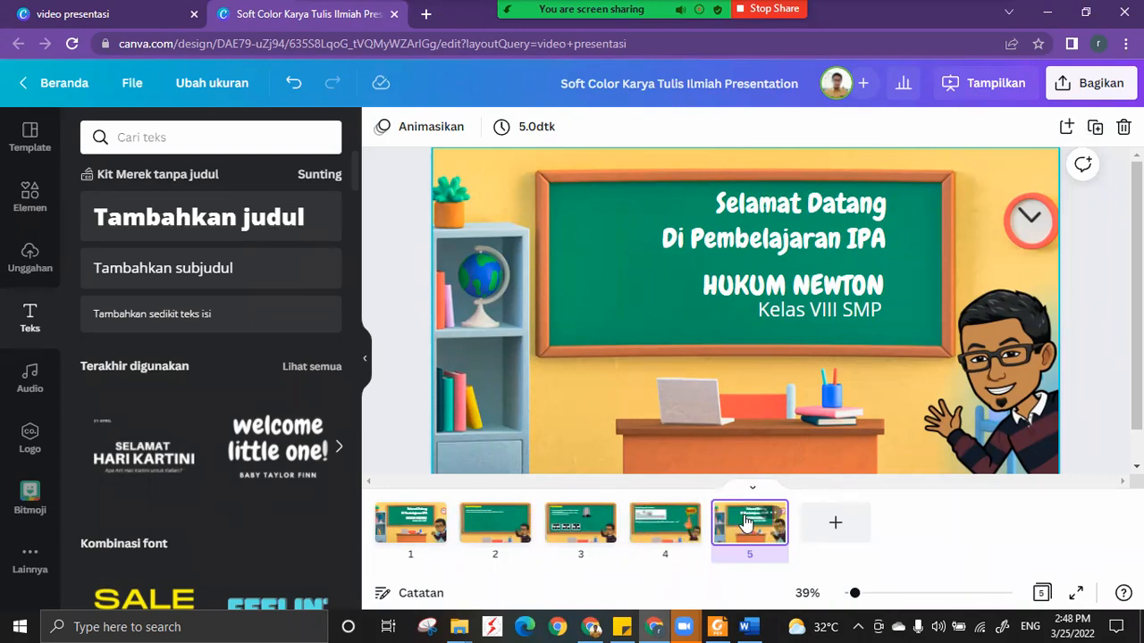
Replace the Selamat Datang heading on slide 5 with Pembelajaran Selesai and widen its text box to fit one line.
left_click(797, 209)
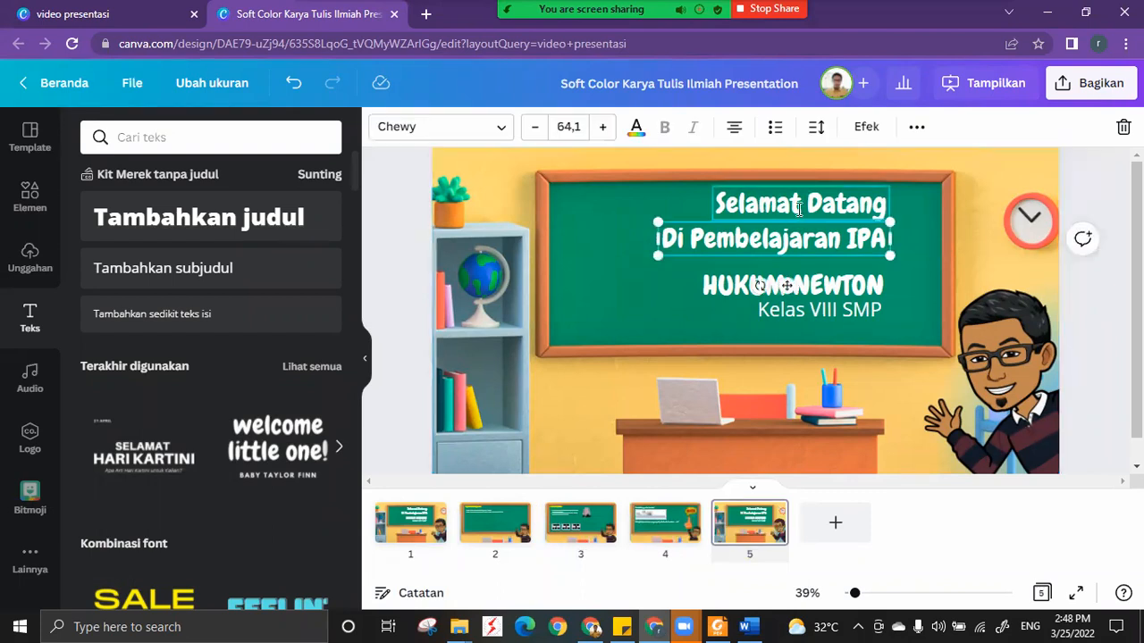
left_click(799, 209)
double_click(798, 210)
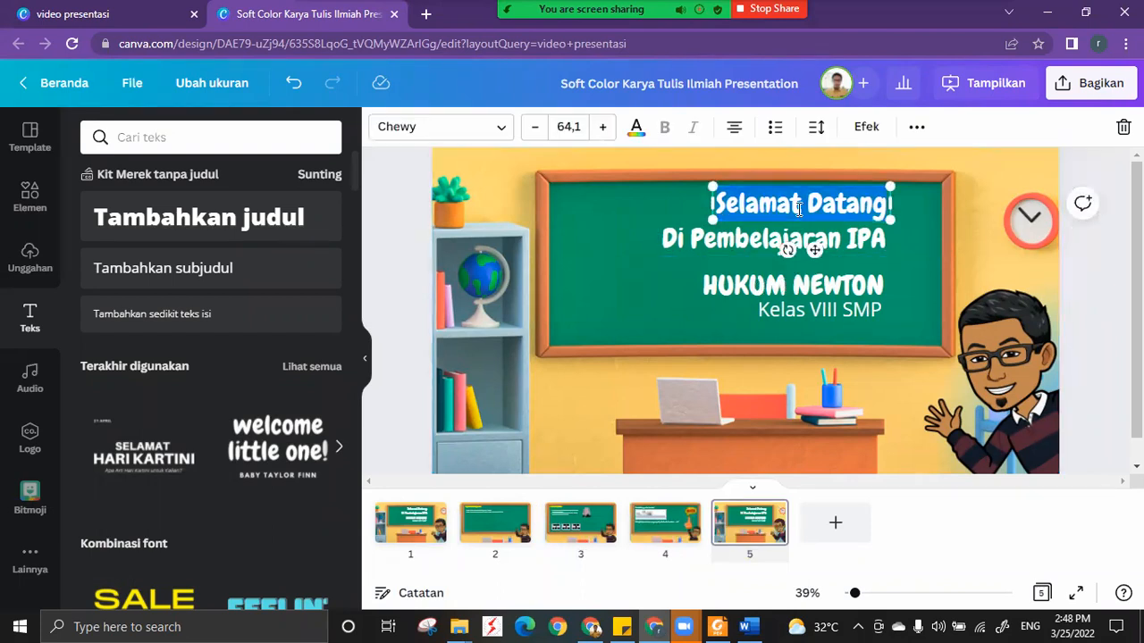
type("Pembelajaran")
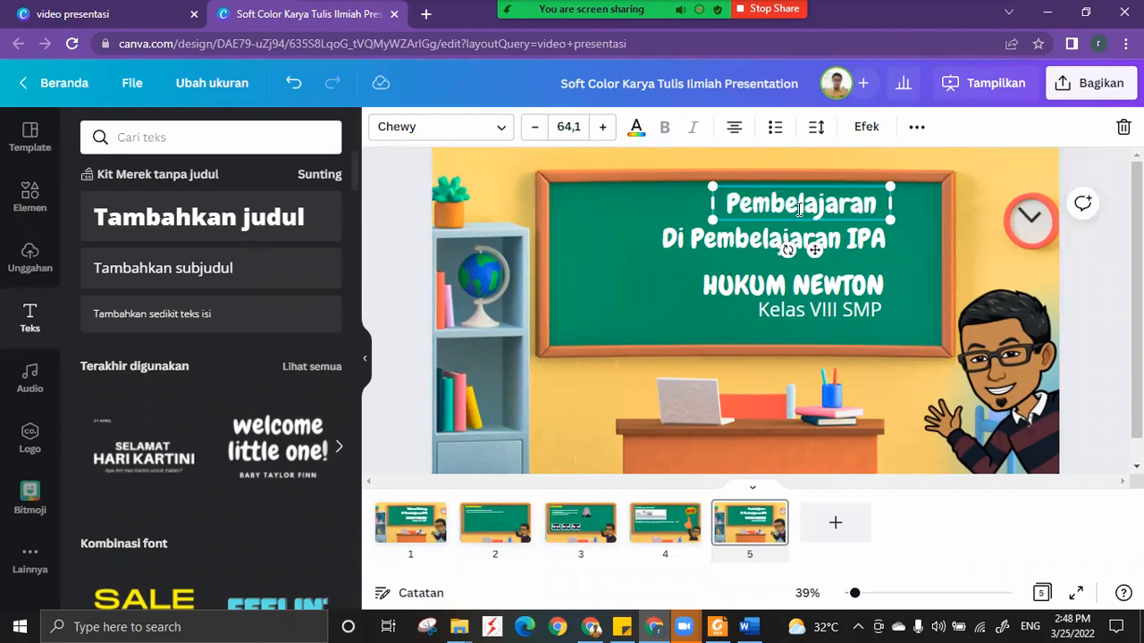
type(" Seles")
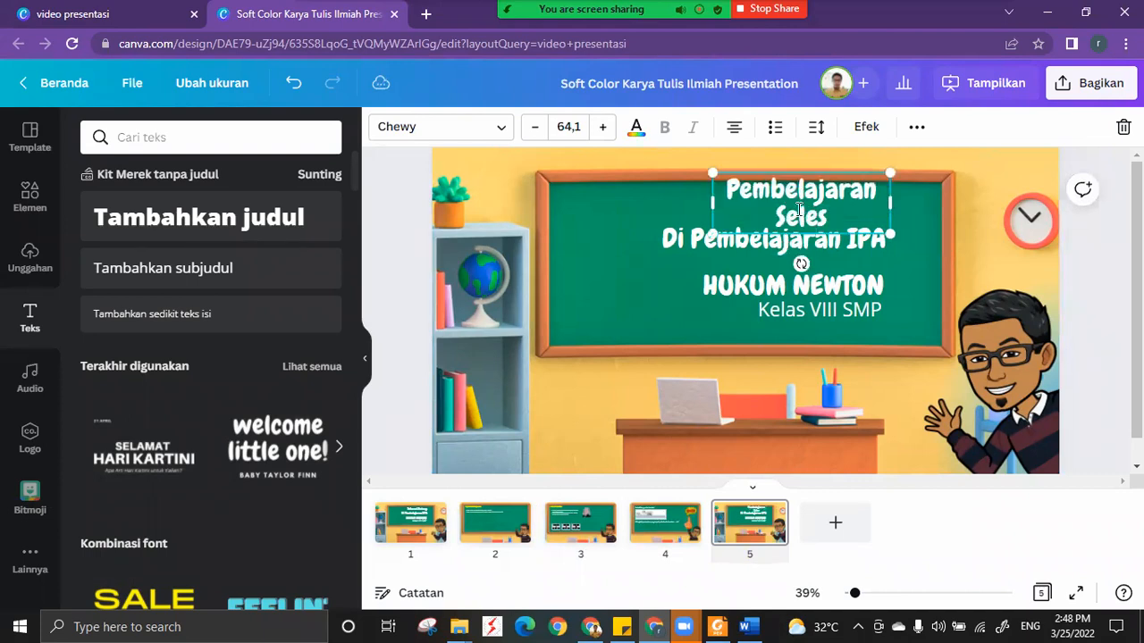
key("BackSpace")
key("BackSpace")
type("esai")
left_click_drag(707, 208, 658, 207)
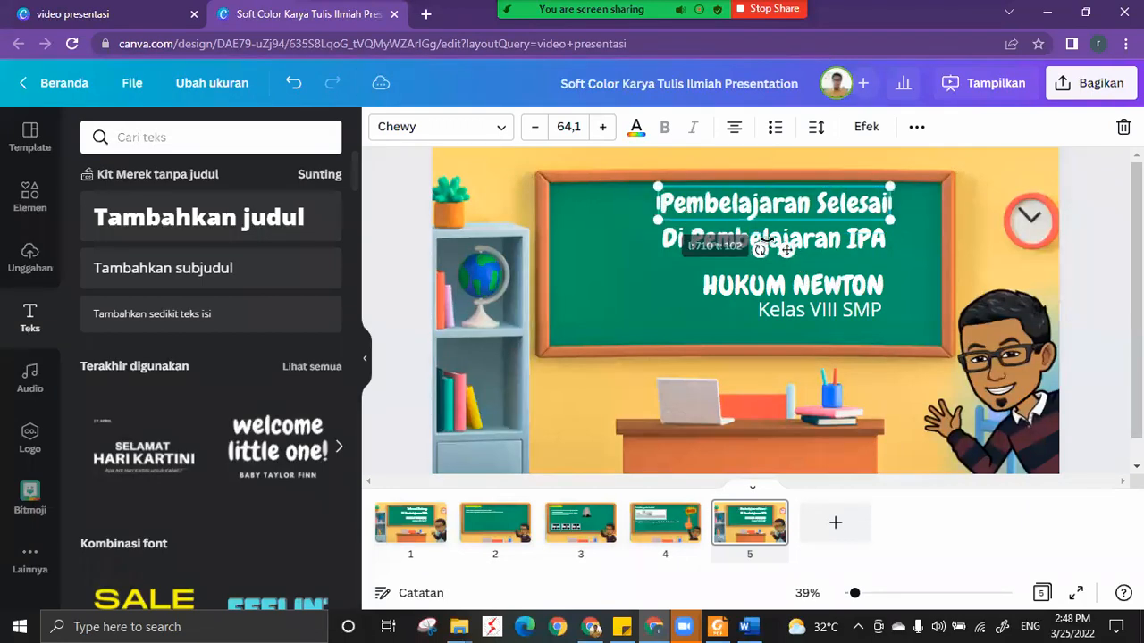
Delete the Di Pembelajaran IPA, HUKUM NEWTON and Kelas VIII SMP text from slide 5.
left_click(695, 241)
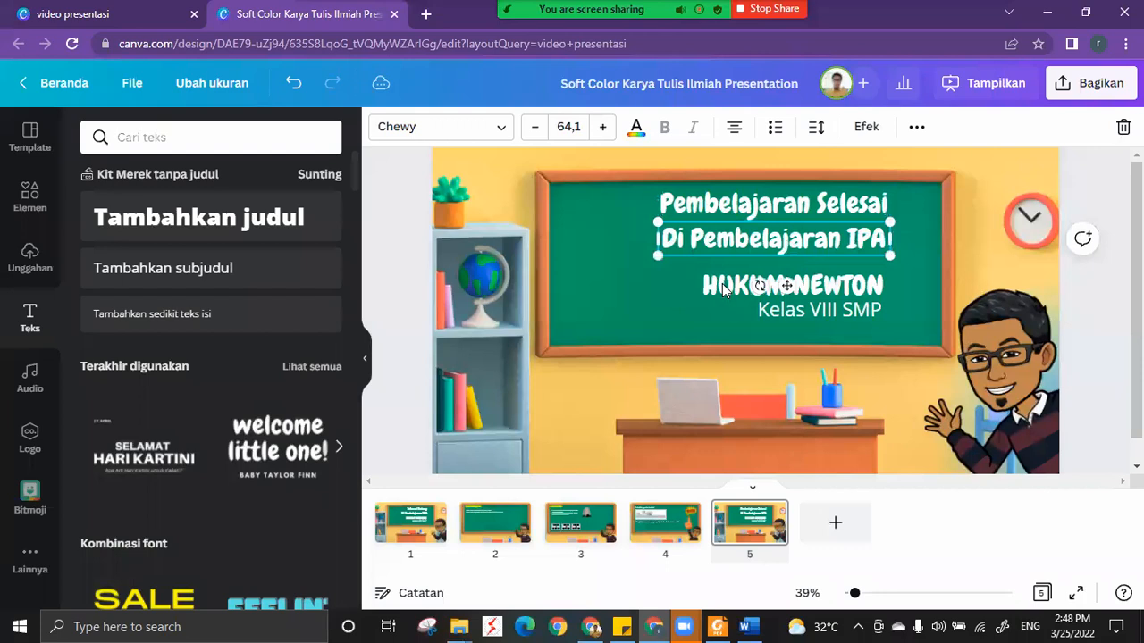
key("Delete")
left_click(705, 276)
key("Delete")
left_click_drag(872, 213, 932, 338)
left_click(819, 309)
key("Delete")
Enlarge the Pembelajaran Selesai heading to font size 97,2 and center it on the blackboard.
left_click(812, 241)
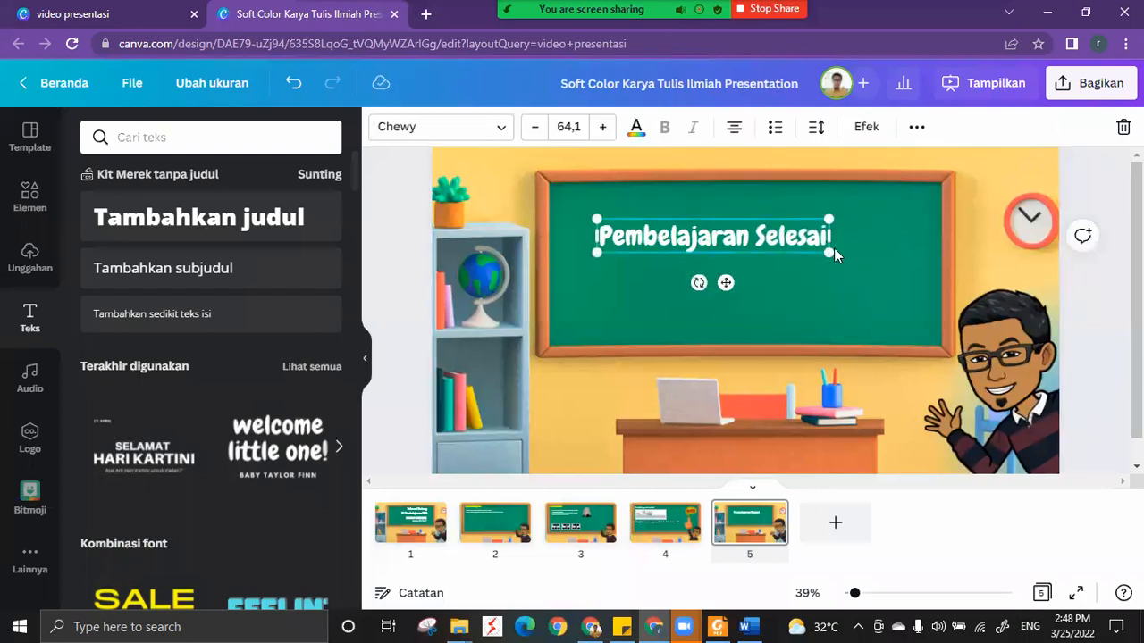
left_click_drag(820, 269, 794, 292)
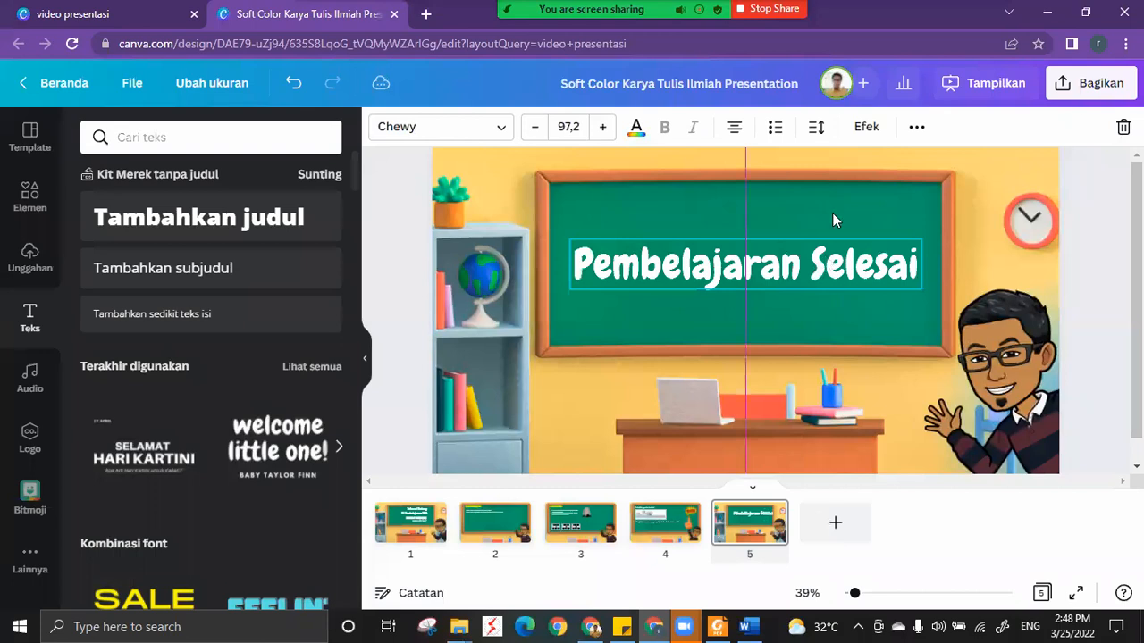
left_click(832, 215)
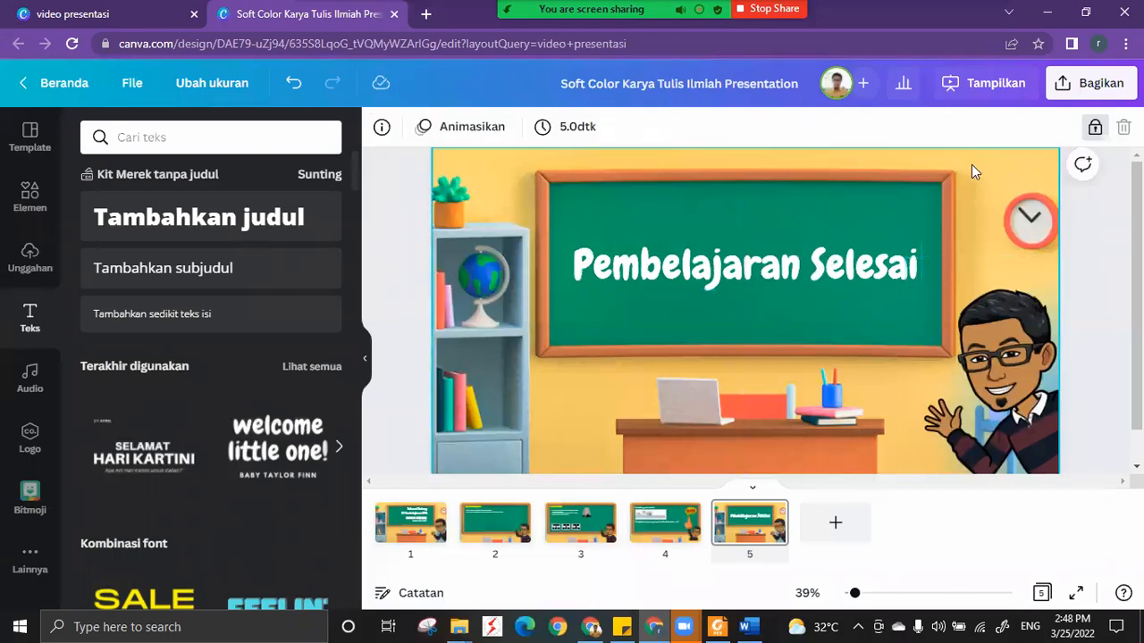
Review the presentation's slides from the welcome slide through to the closing slide.
left_click(425, 535)
left_click(494, 533)
left_click(572, 533)
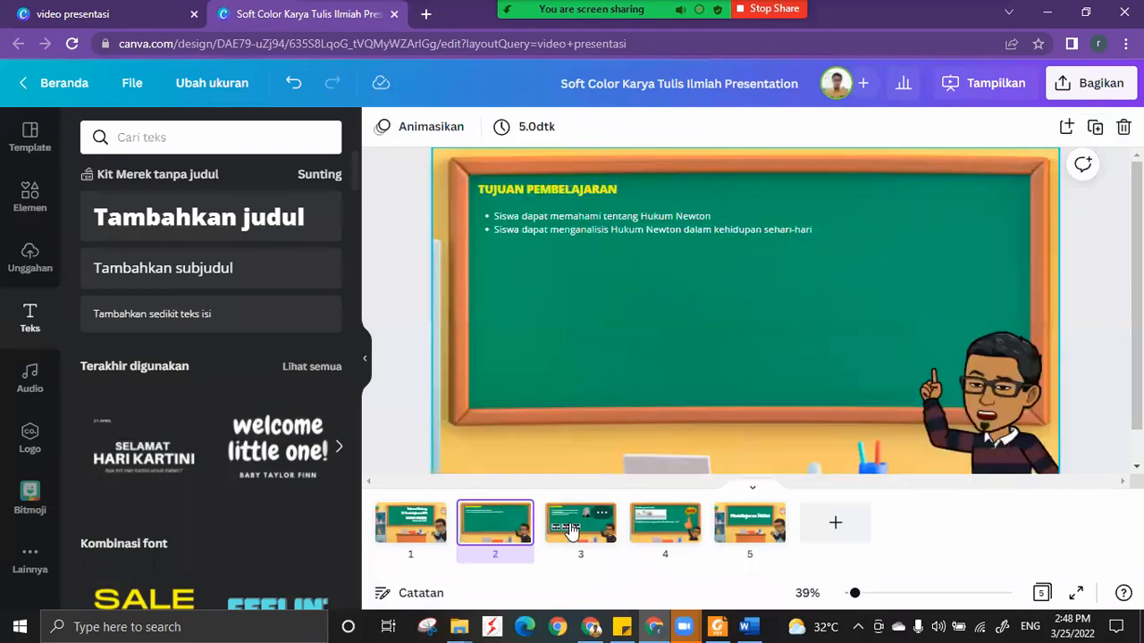
left_click(733, 534)
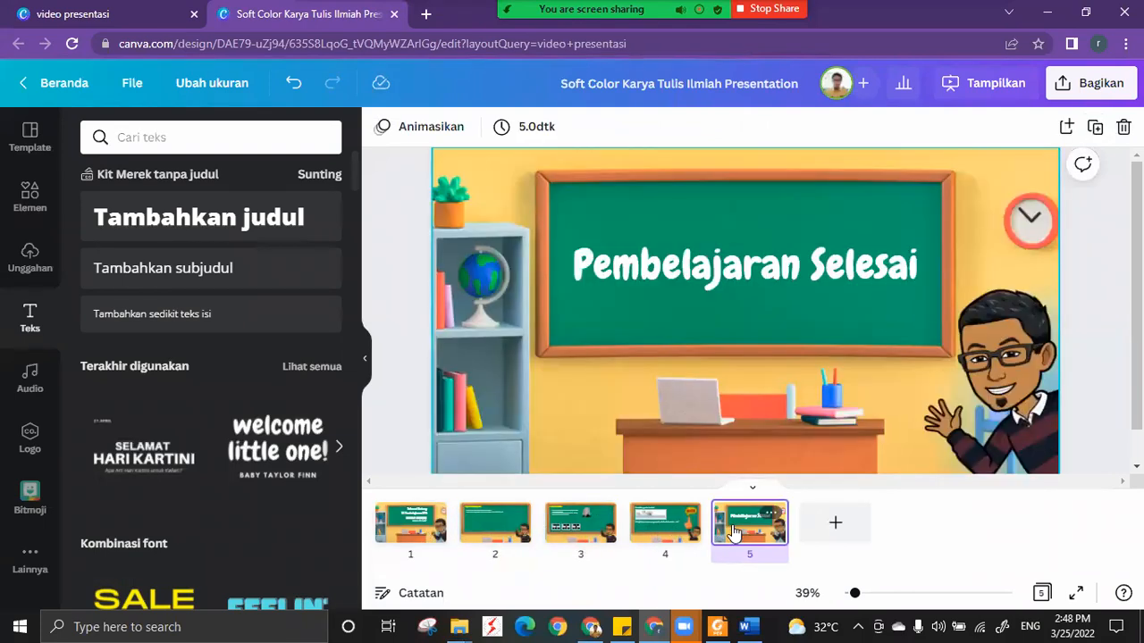
Switch to the Zoom meeting, close its chat panel and return to the Canva presentation.
mouse_move(684, 627)
left_click(719, 584)
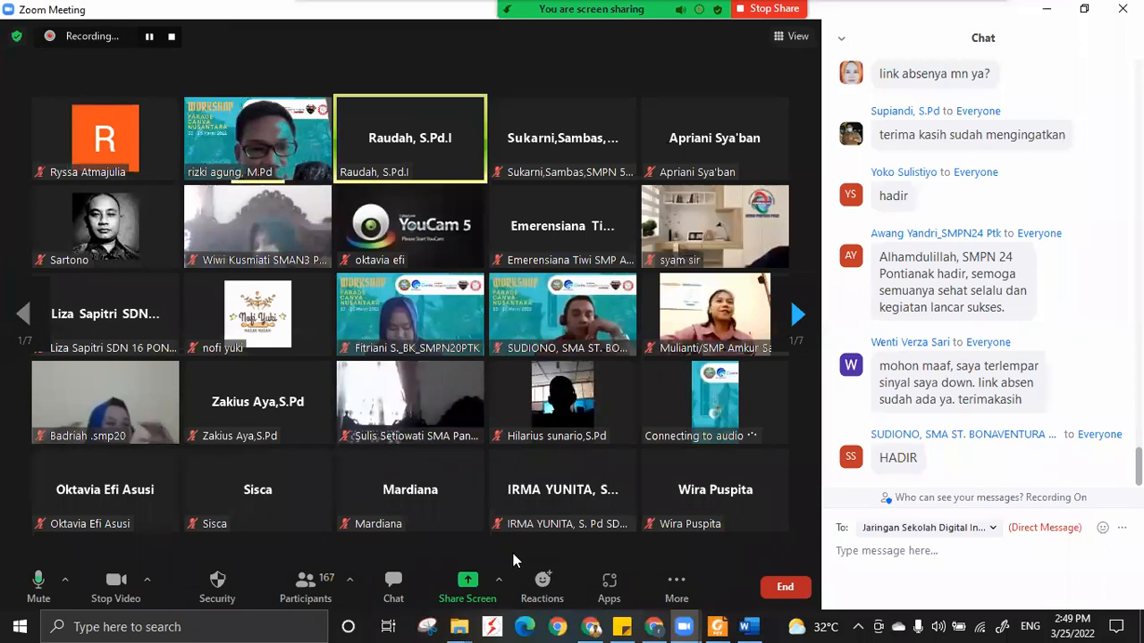
left_click(843, 40)
left_click(860, 62)
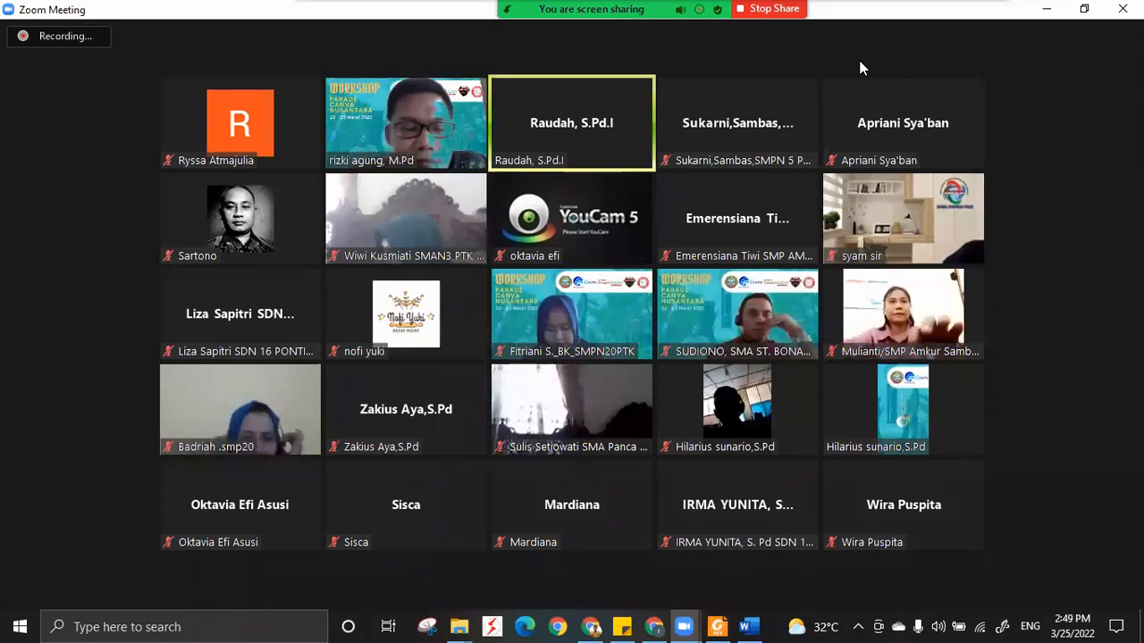
left_click(655, 627)
Look through the additional Canva apps and content sources available for the design.
left_click(28, 562)
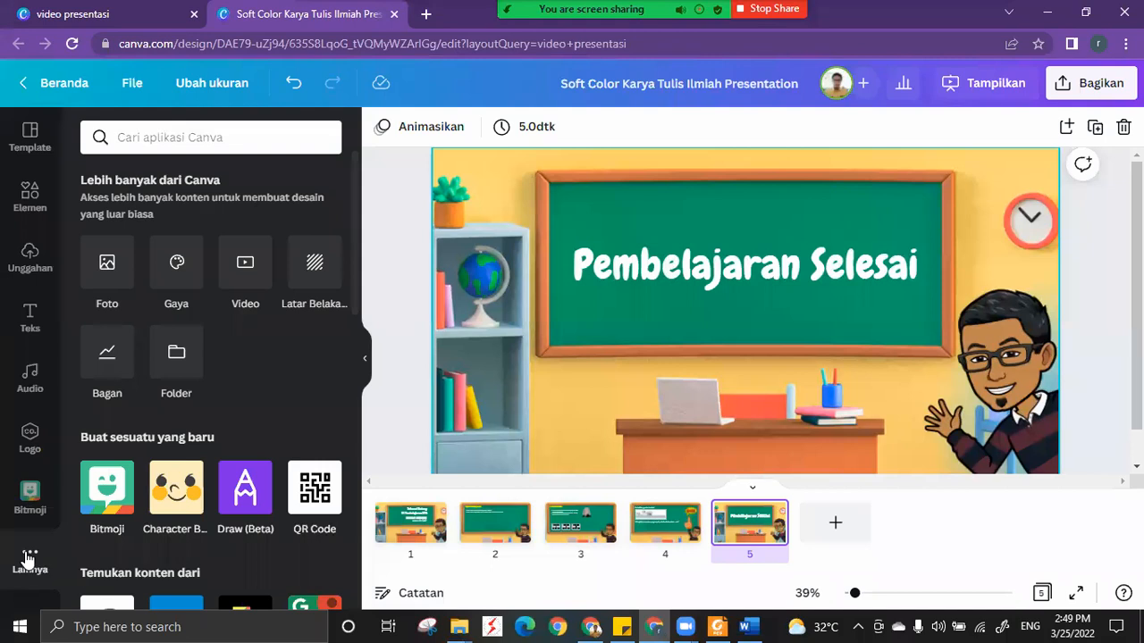
scroll(181, 422, "down", 1)
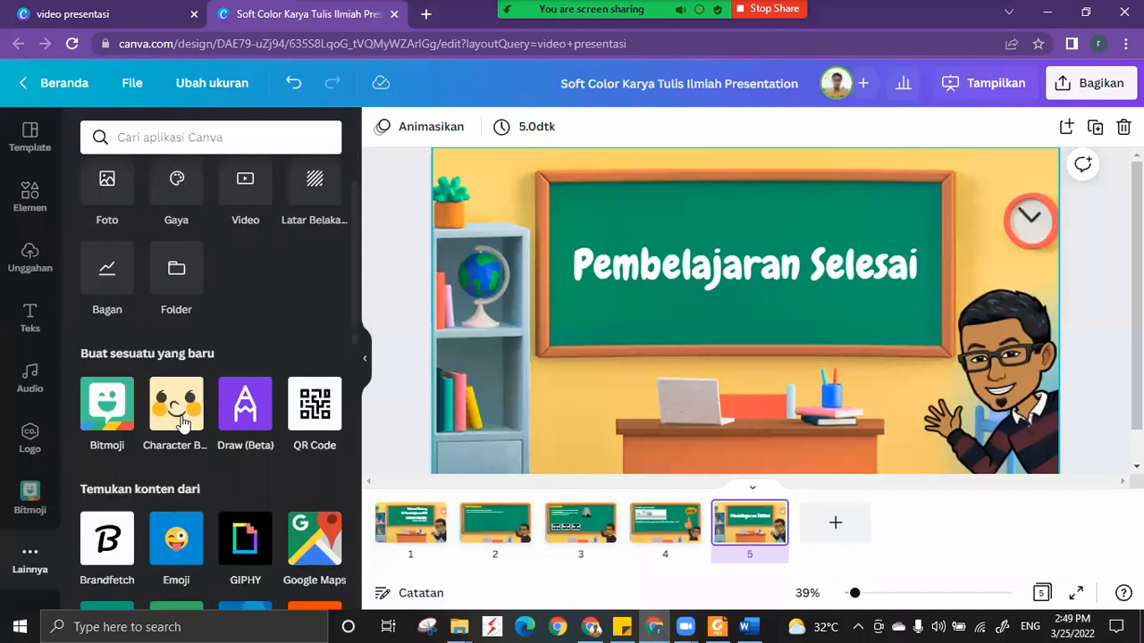
scroll(181, 423, "down", 1)
scroll(182, 423, "up", 1)
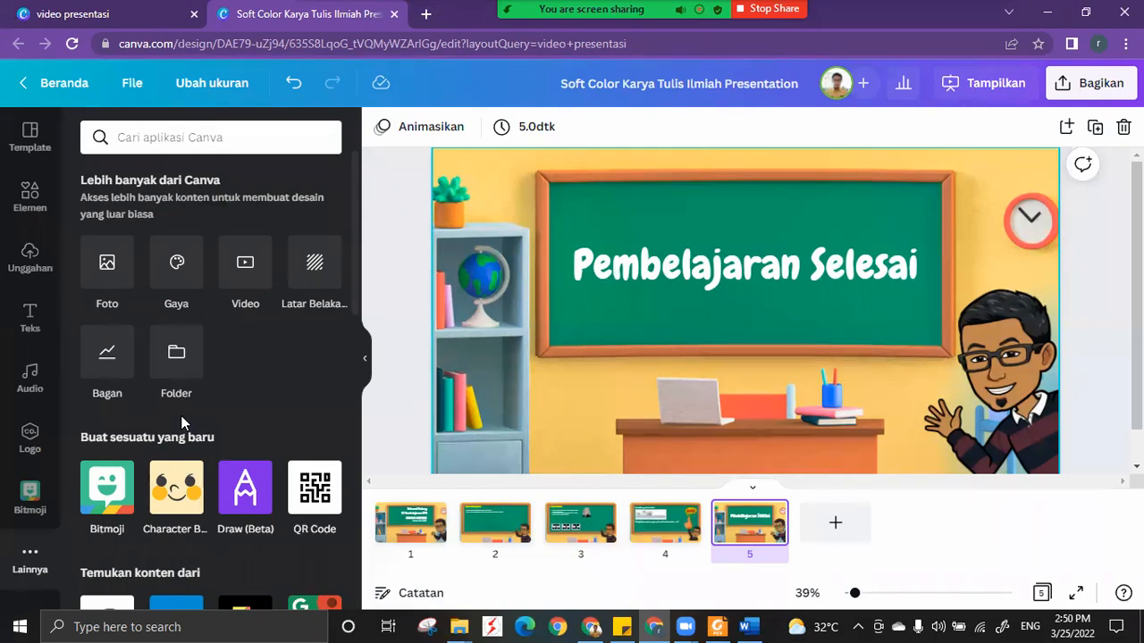
Check the participants in the Zoom meeting and return to the Canva presentation.
left_click(684, 627)
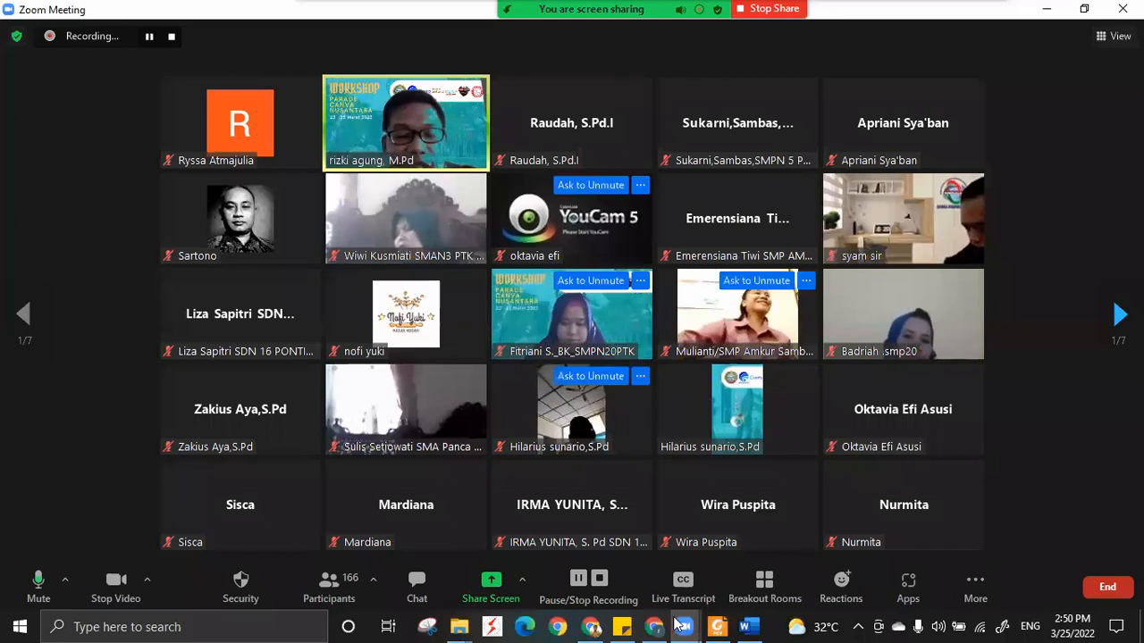
mouse_move(698, 624)
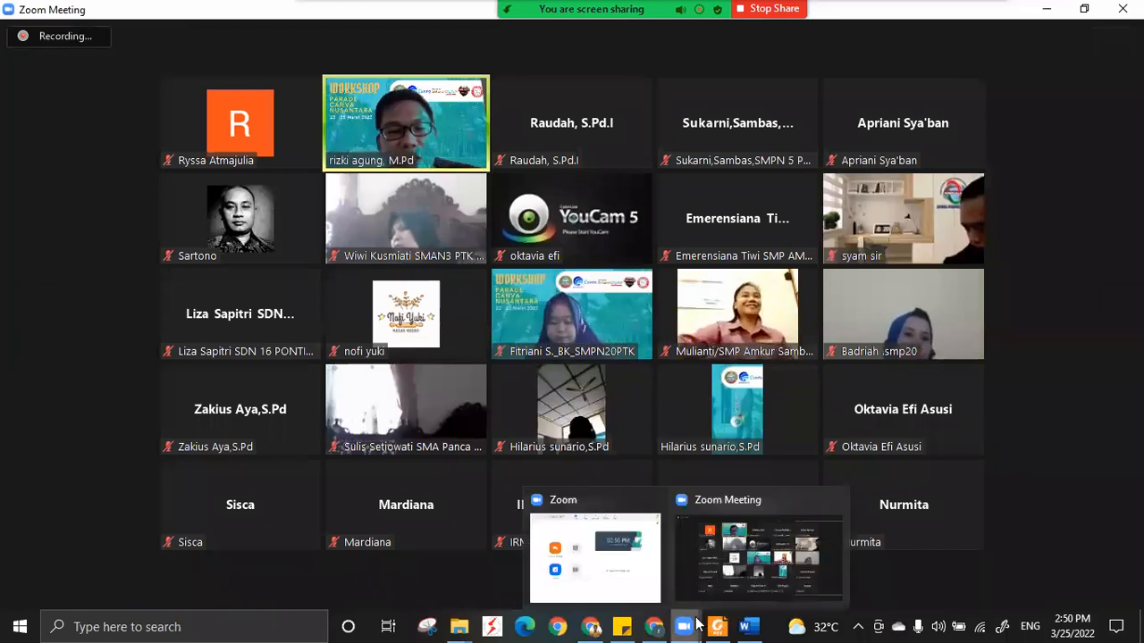
left_click(653, 627)
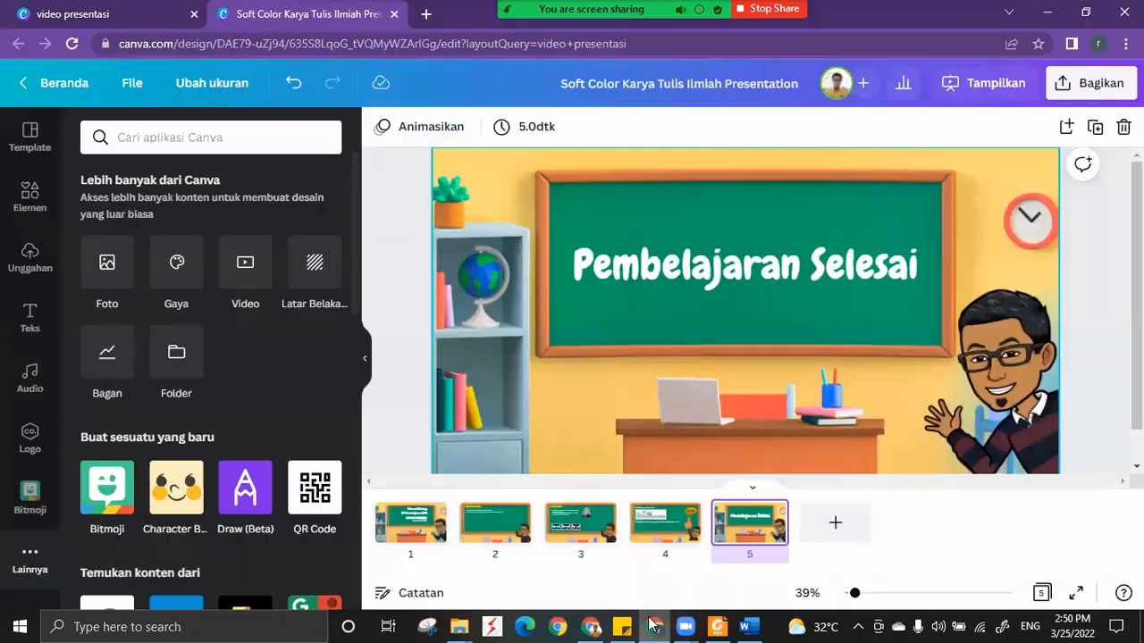
Show the welcome slide and look through the audio library's genre and mood tags for background music.
left_click(410, 521)
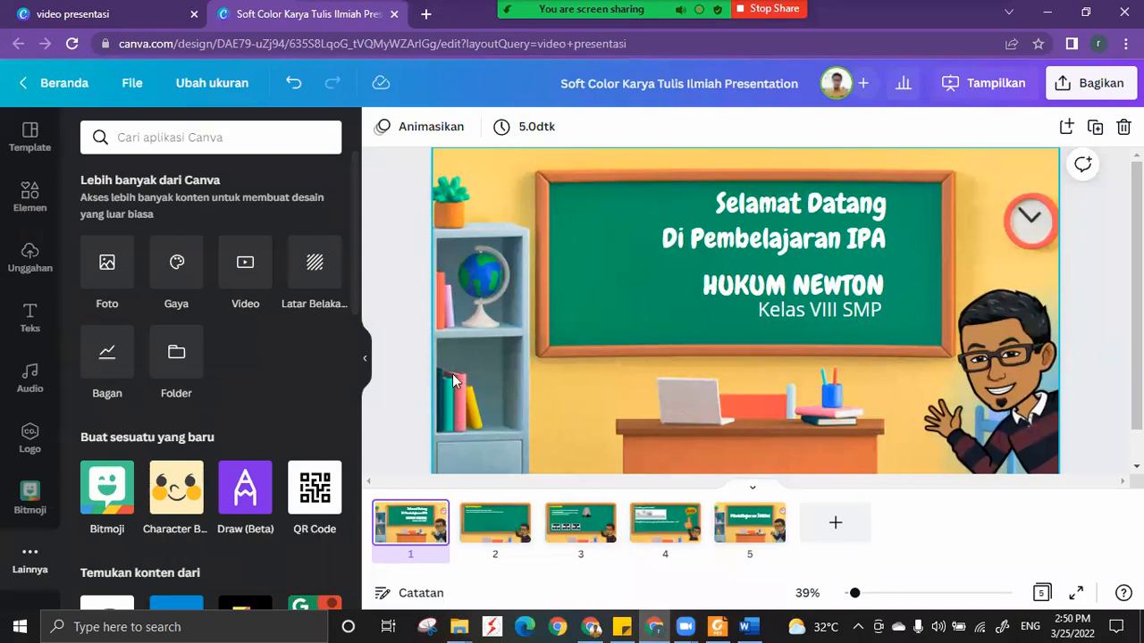
left_click(30, 376)
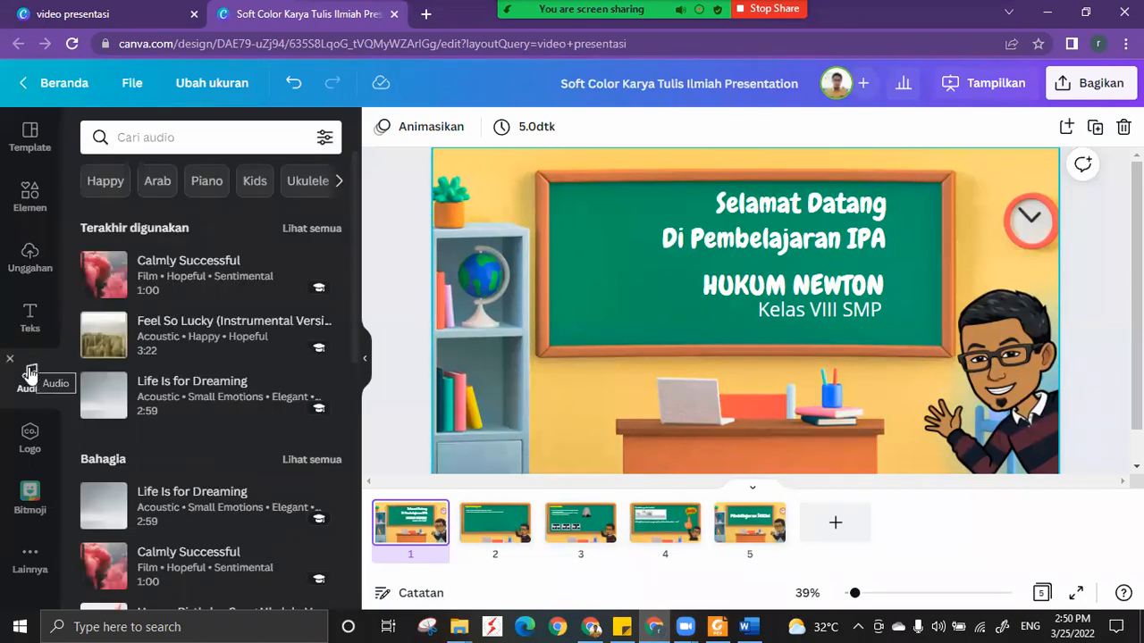
left_click(26, 559)
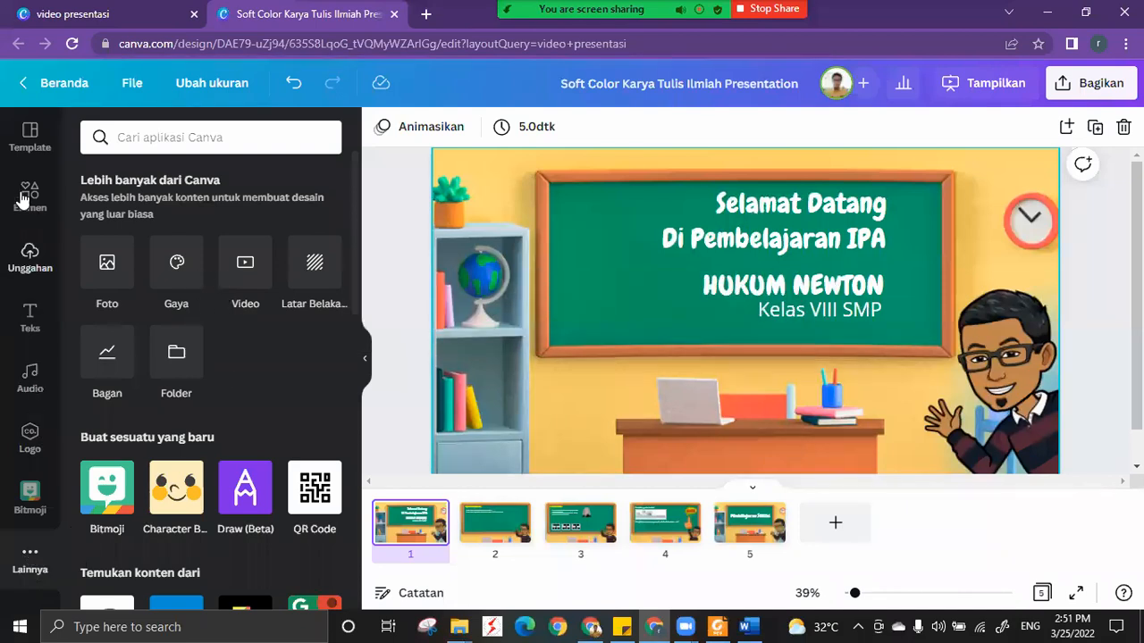
left_click(31, 387)
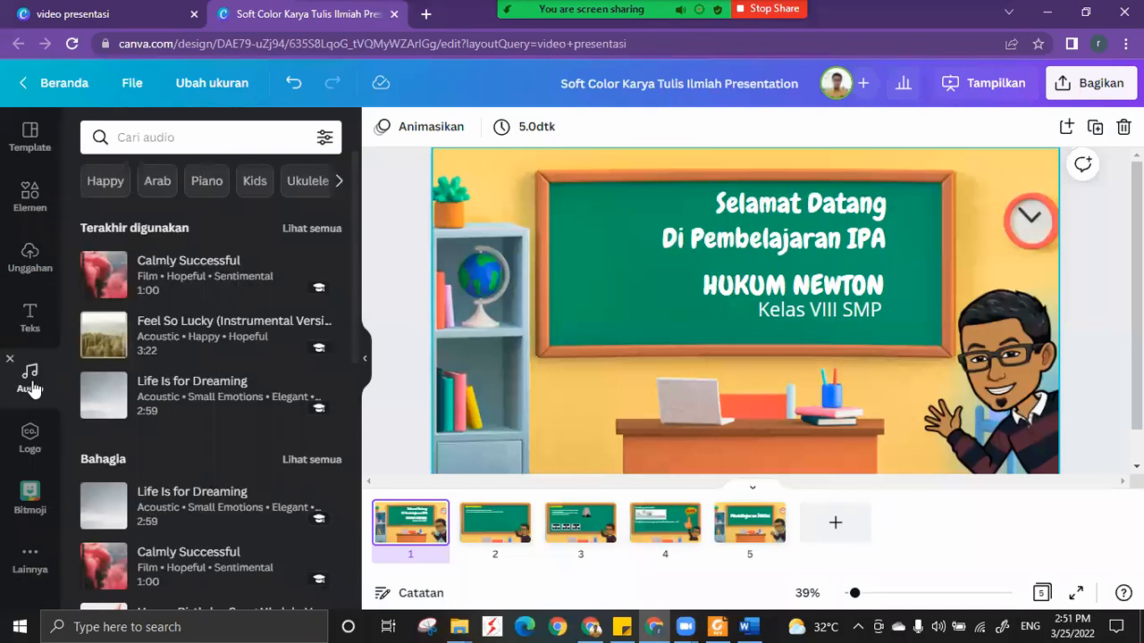
scroll(267, 395, "down", 5)
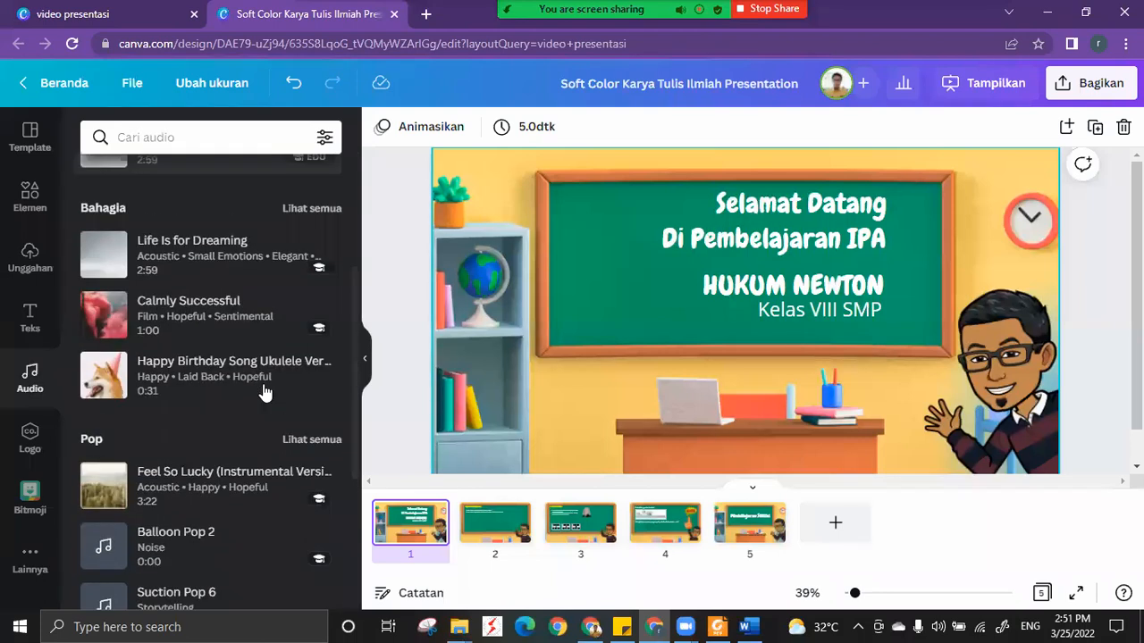
scroll(264, 391, "up", 5)
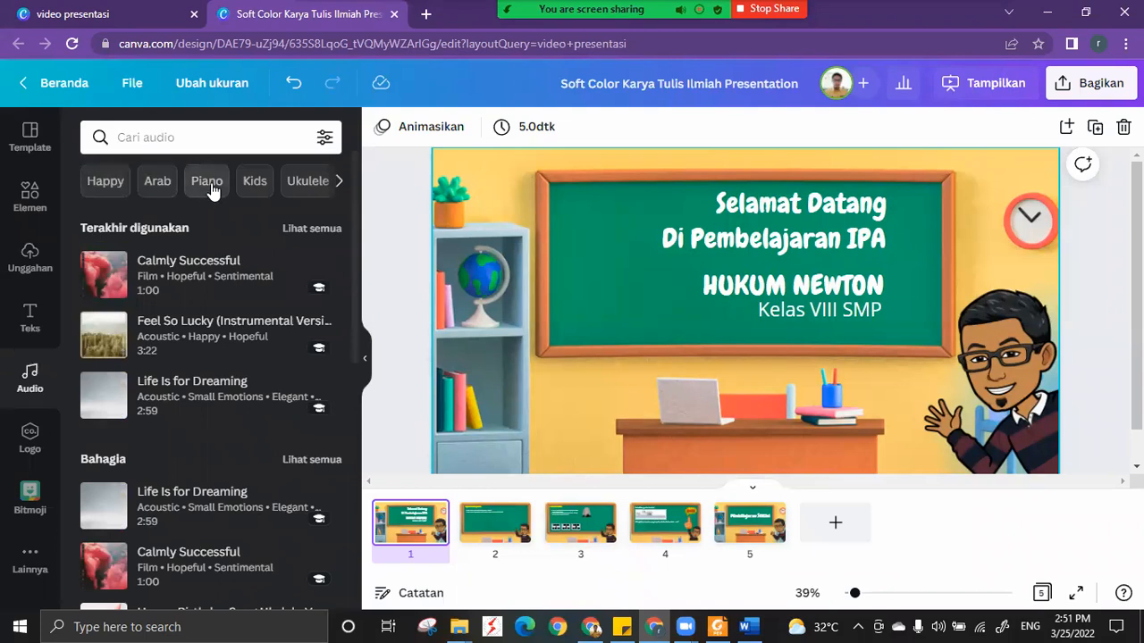
left_click(339, 185)
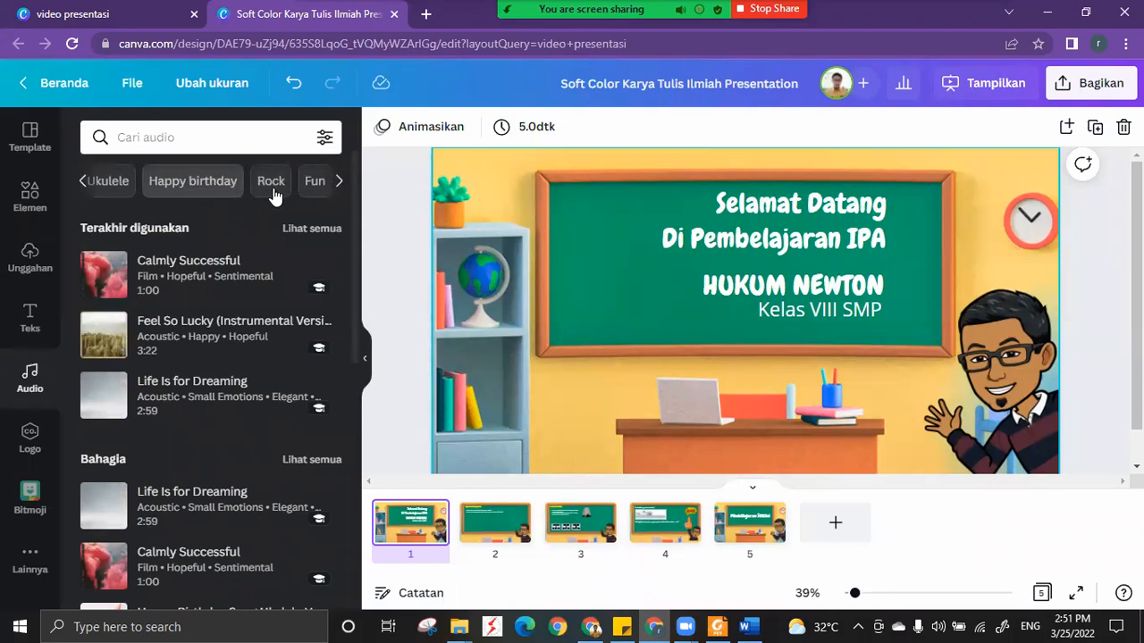
left_click(340, 185)
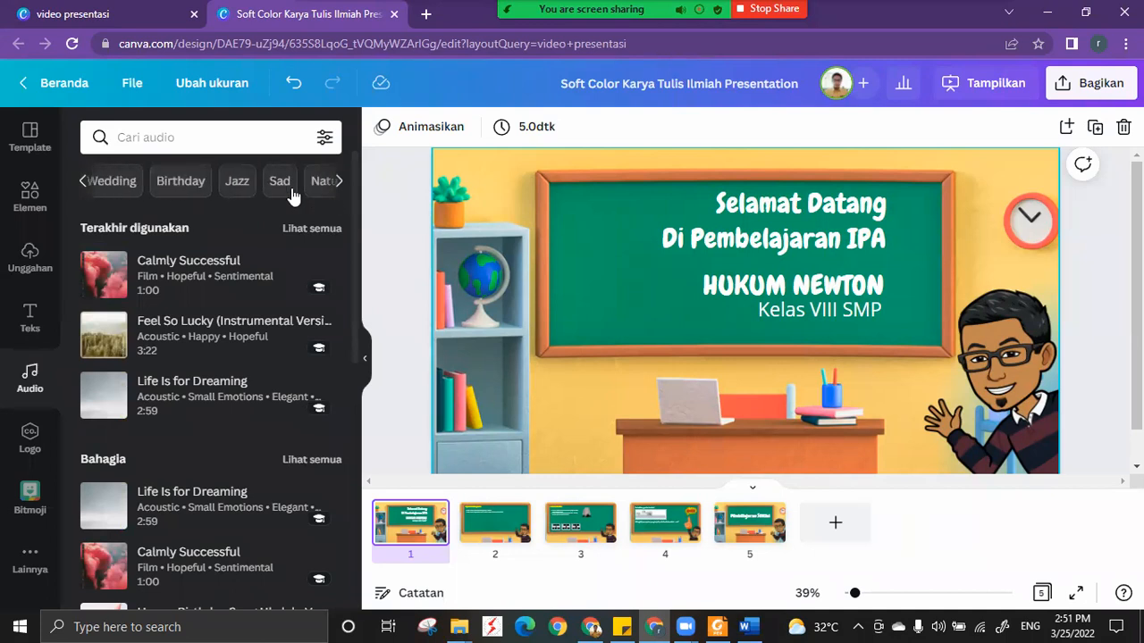
Examine the Bahagia, Pop, Epik, Piano and Instrumental music sections of the audio library.
scroll(96, 302, "down", 2)
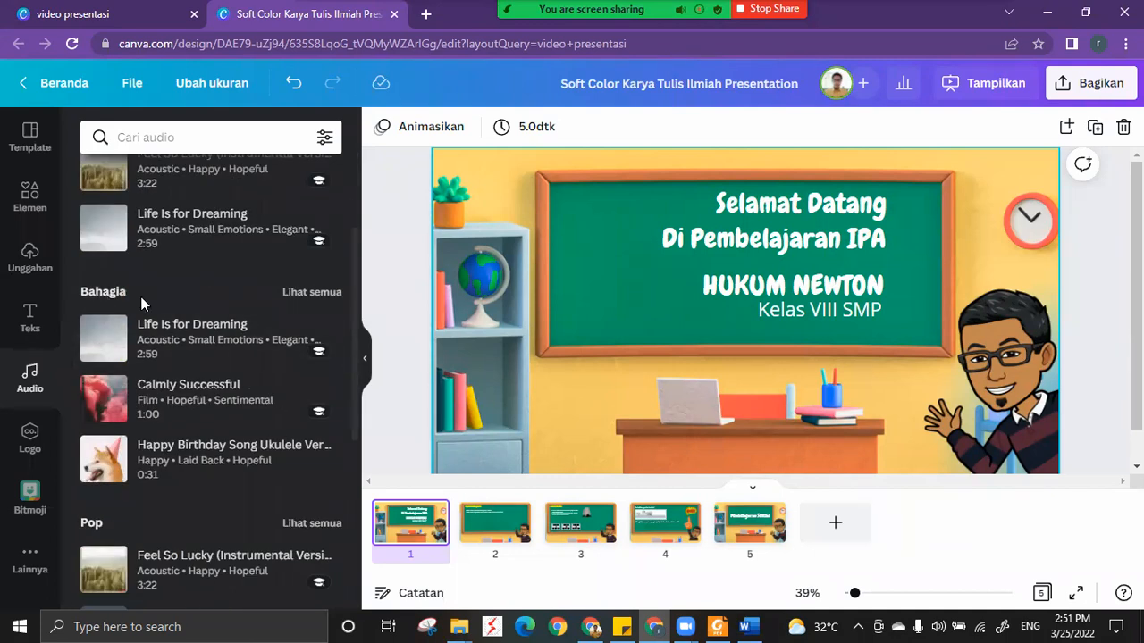
scroll(148, 299, "down", 3)
scroll(154, 295, "down", 1)
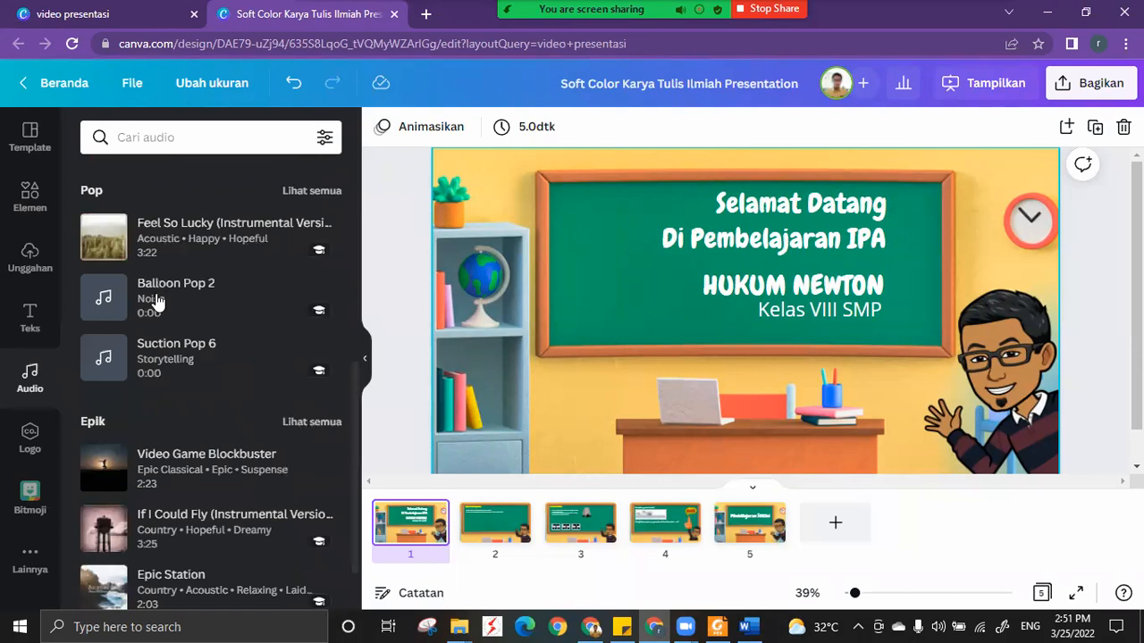
scroll(154, 302, "down", 3)
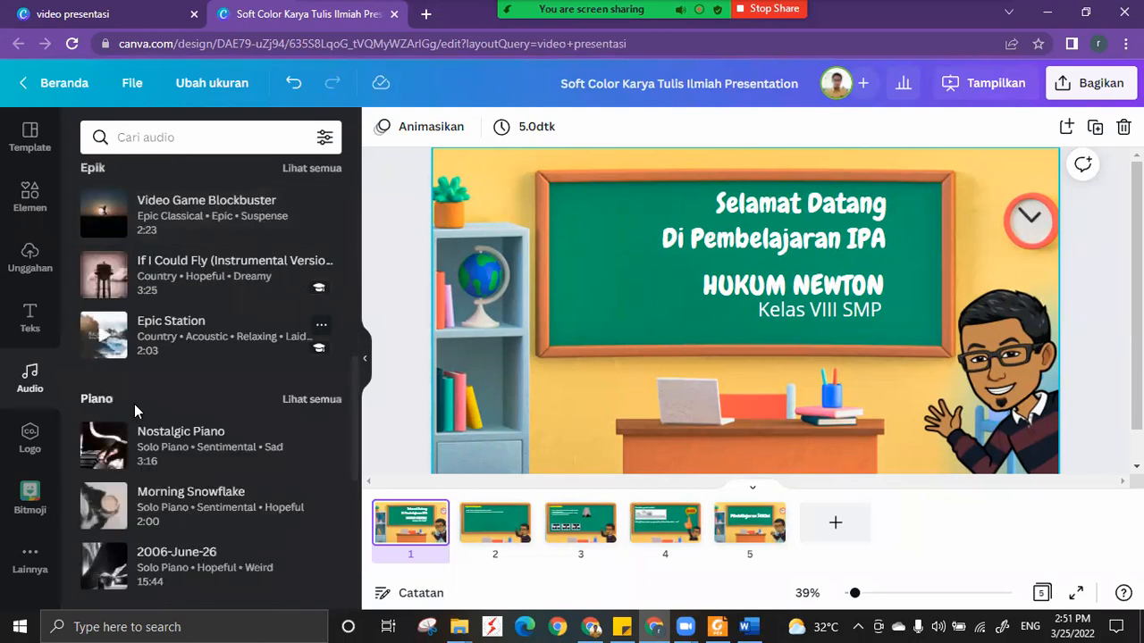
scroll(134, 404, "down", 3)
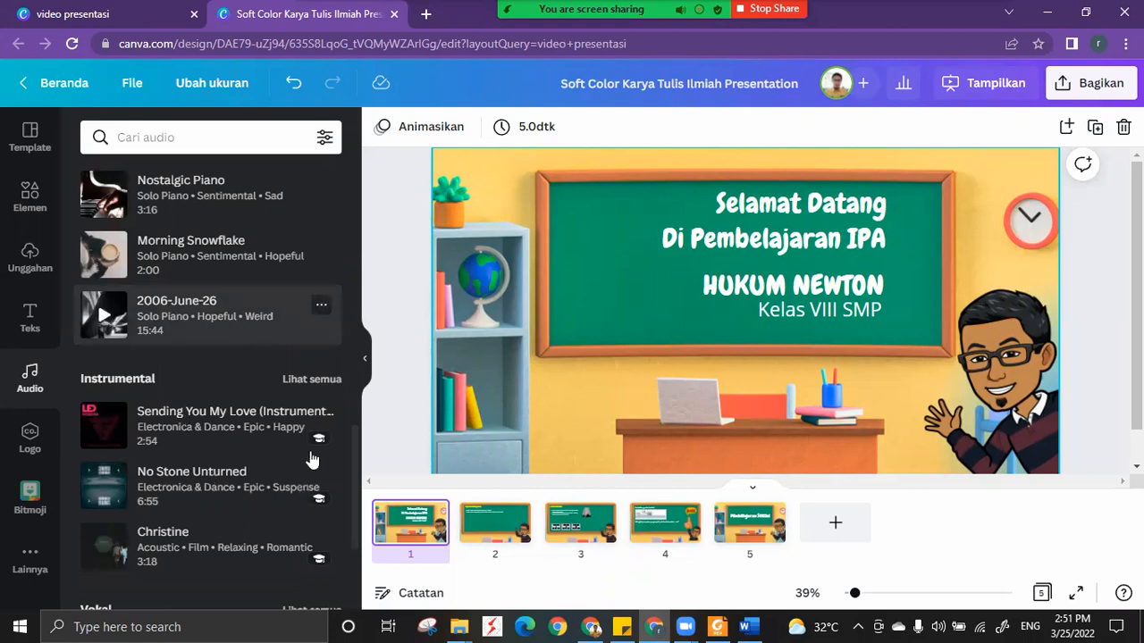
mouse_move(318, 449)
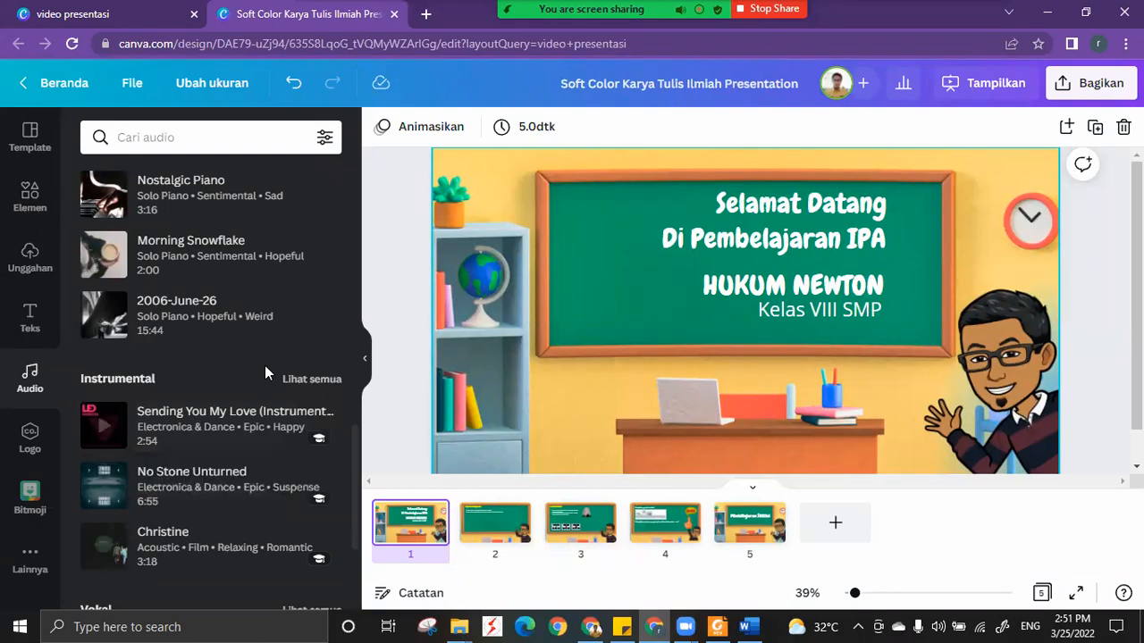
Play a preview of the Life Is for Dreaming track from the Bahagia section.
scroll(249, 377, "up", 10)
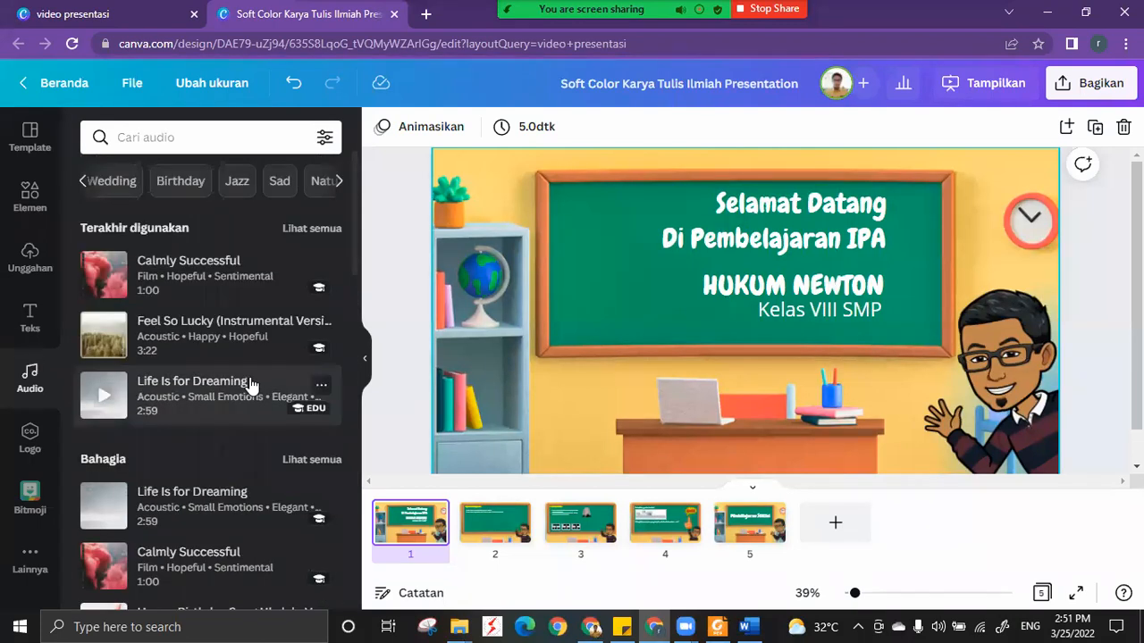
scroll(251, 385, "down", 3)
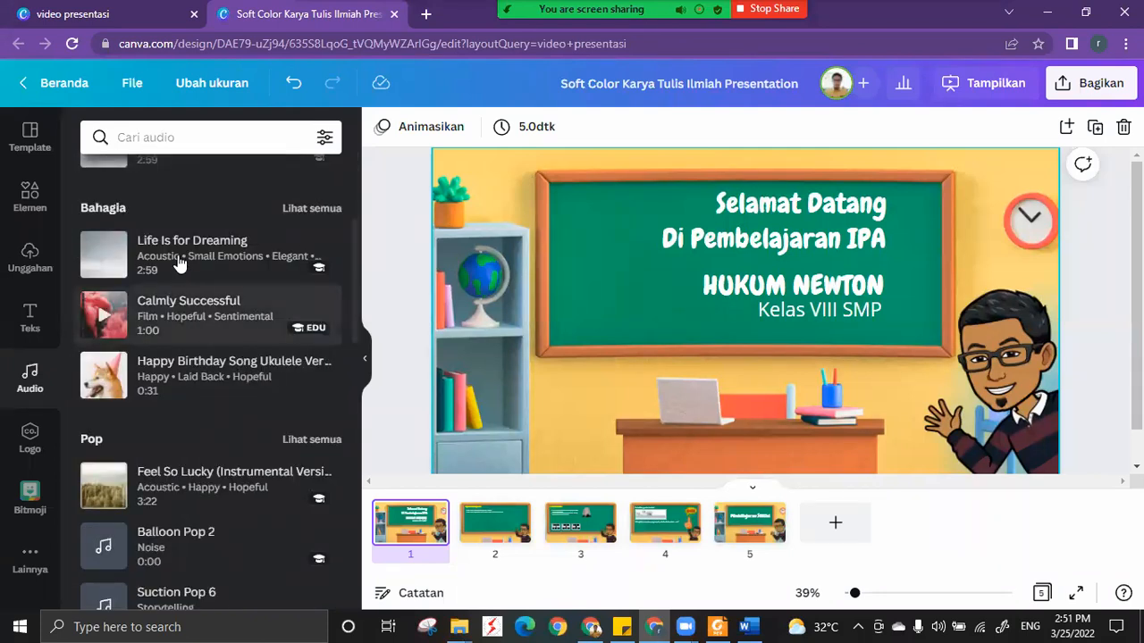
left_click(102, 259)
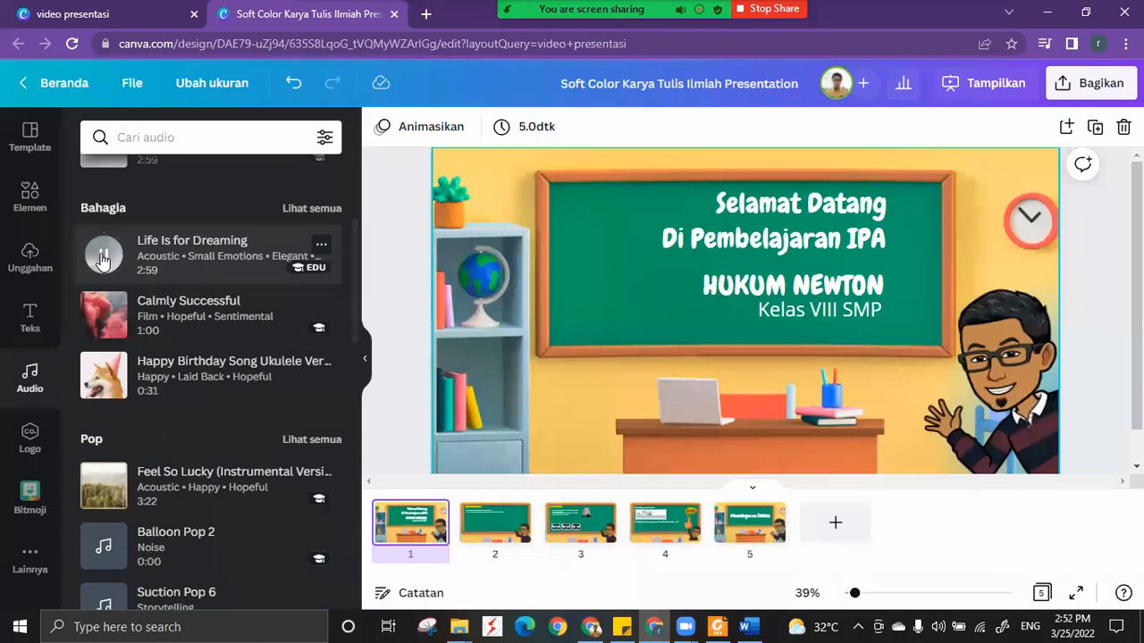
Stop the Life Is for Dreaming preview and add the track to the presentation as background music.
left_click(103, 260)
left_click_drag(172, 261, 616, 536)
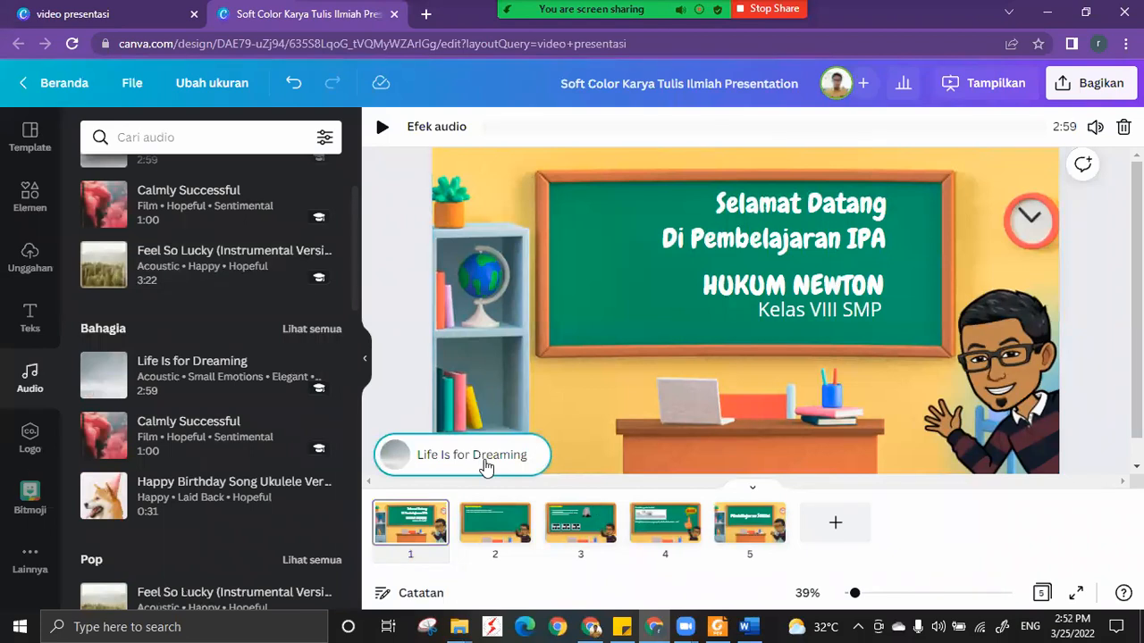
Try fade-outs of 3.3 and 5.0 seconds on the Life Is for Dreaming track, and set the fade-out back to 0.
left_click(439, 130)
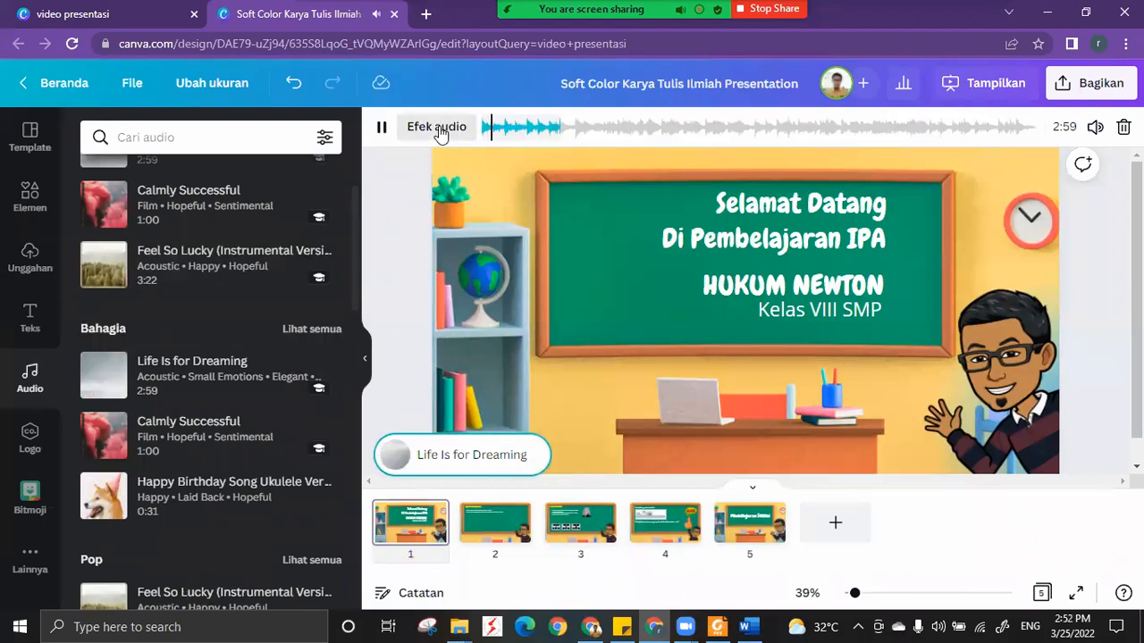
left_click(254, 248)
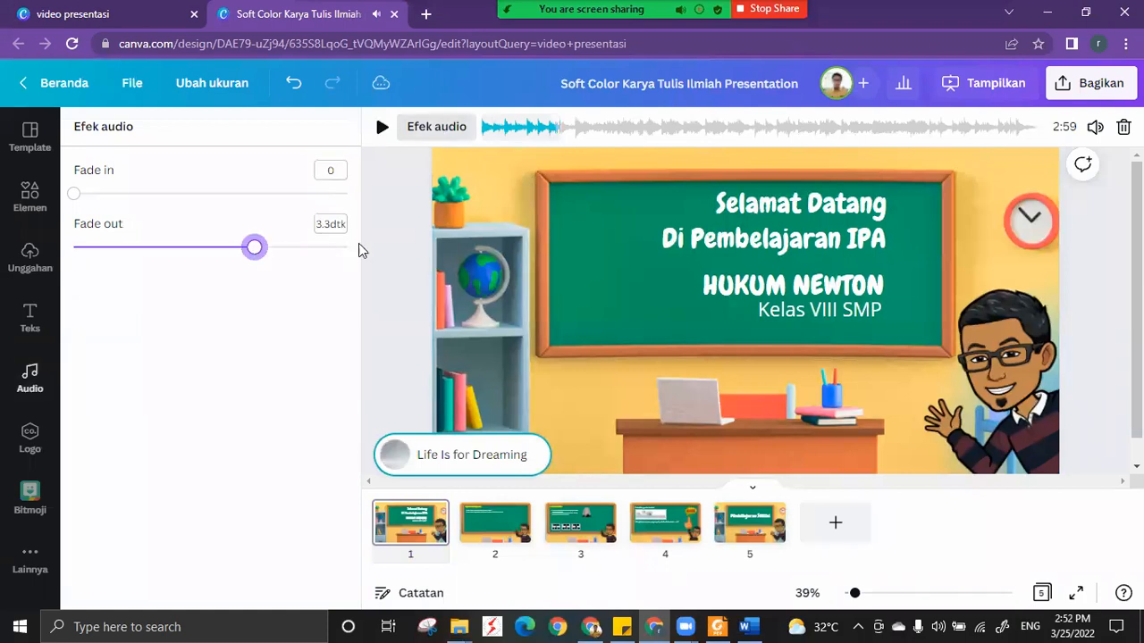
left_click(346, 249)
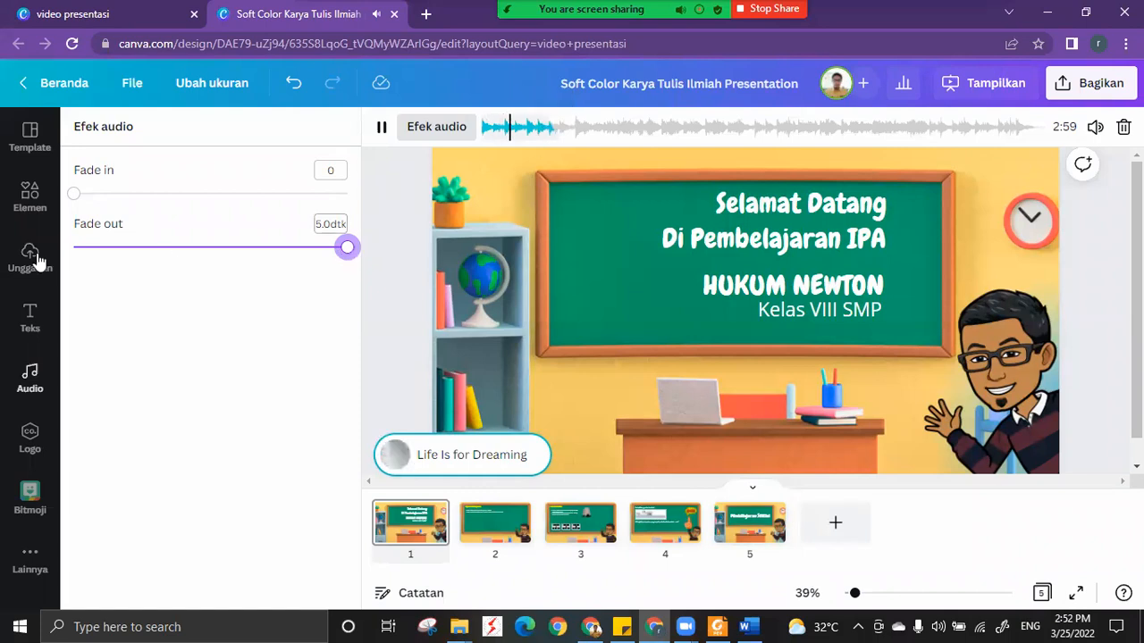
left_click(382, 127)
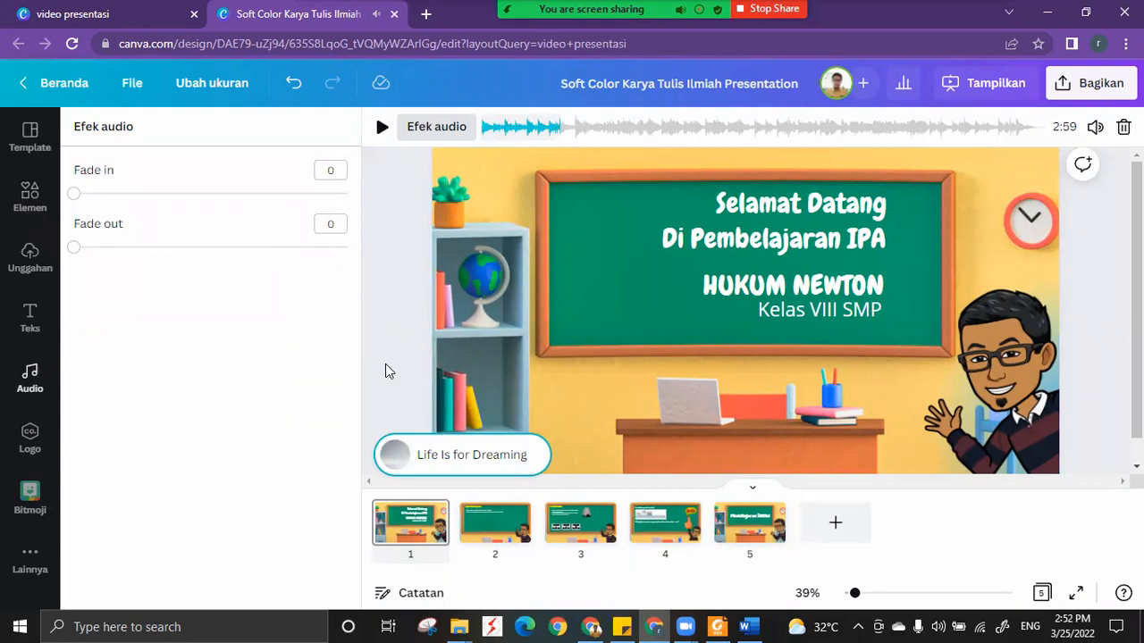
left_click(396, 446)
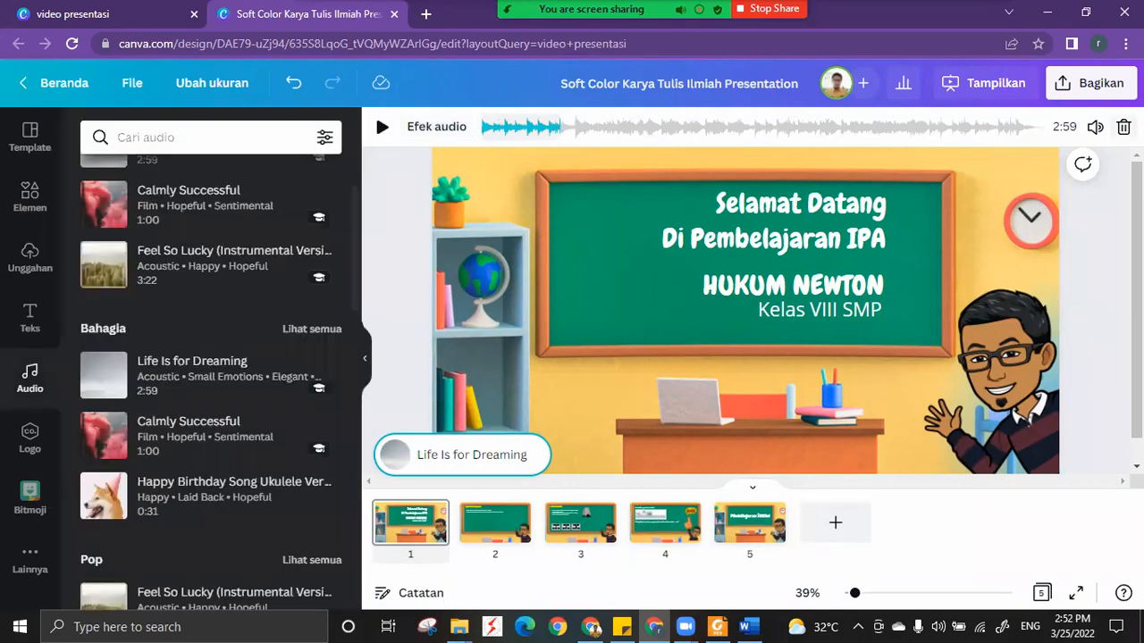
Lower the volume of the background music track to 8.
left_click(1094, 127)
left_click(894, 172)
left_click_drag(879, 190, 876, 190)
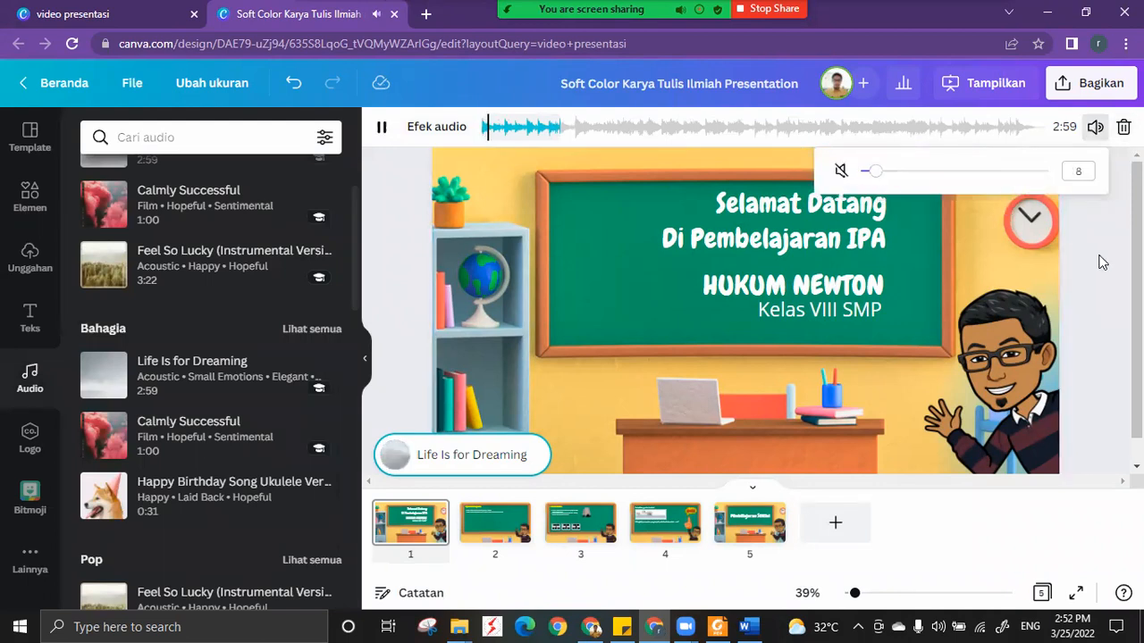
Present the slides with the Tampilan presentasi type from the welcome slide to the Hukum Newton slide, and return to the editor.
left_click(977, 91)
left_click(977, 91)
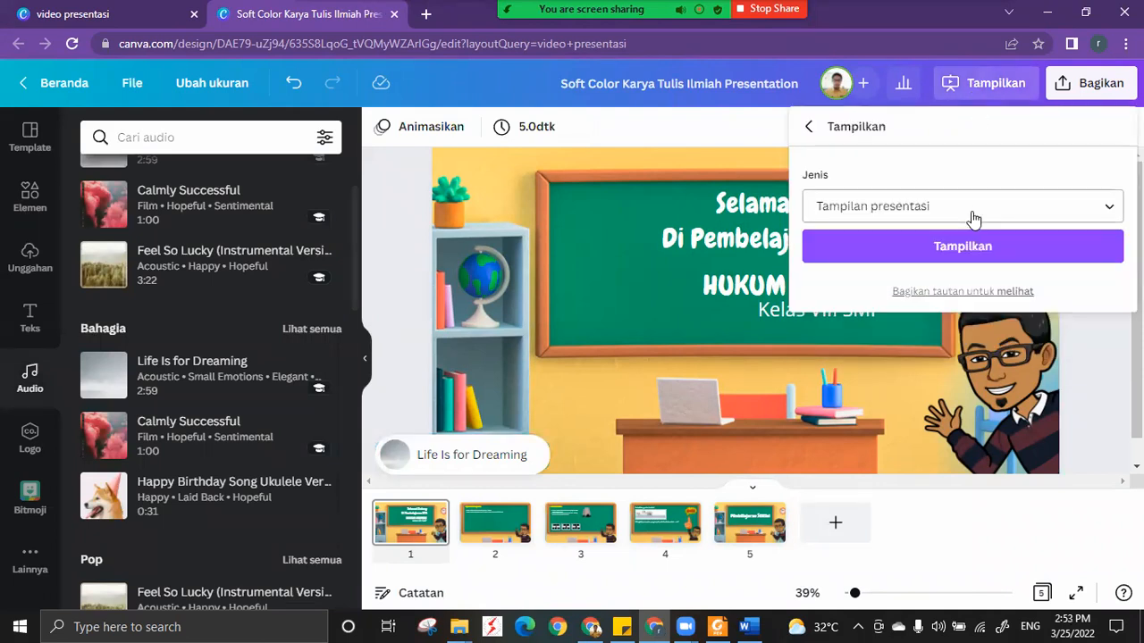
left_click(962, 247)
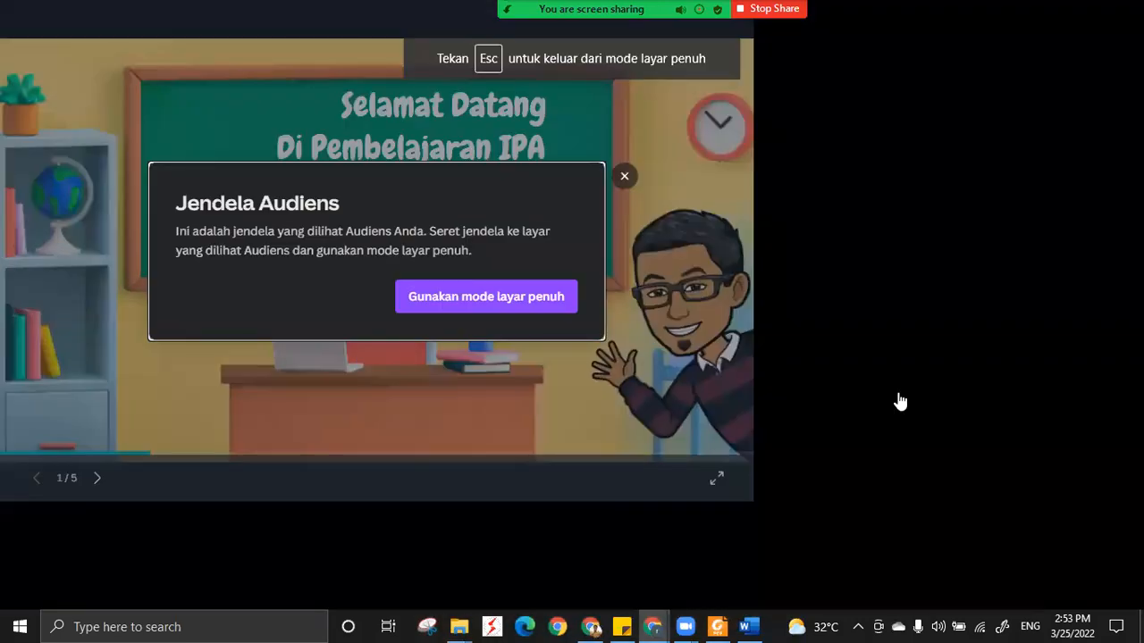
left_click(624, 176)
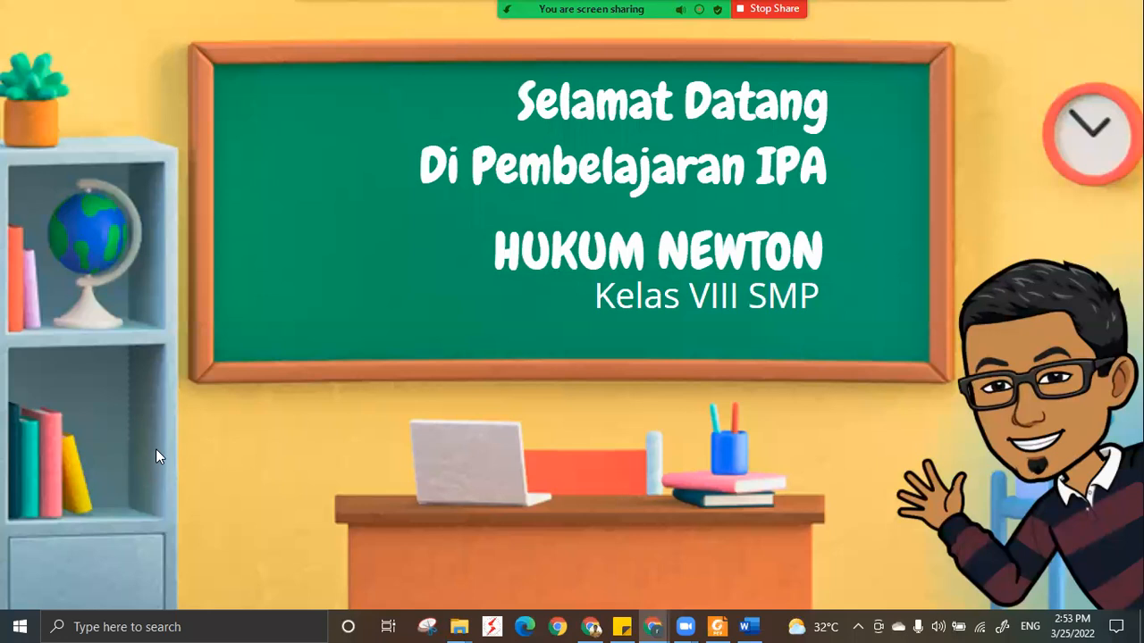
left_click(194, 415)
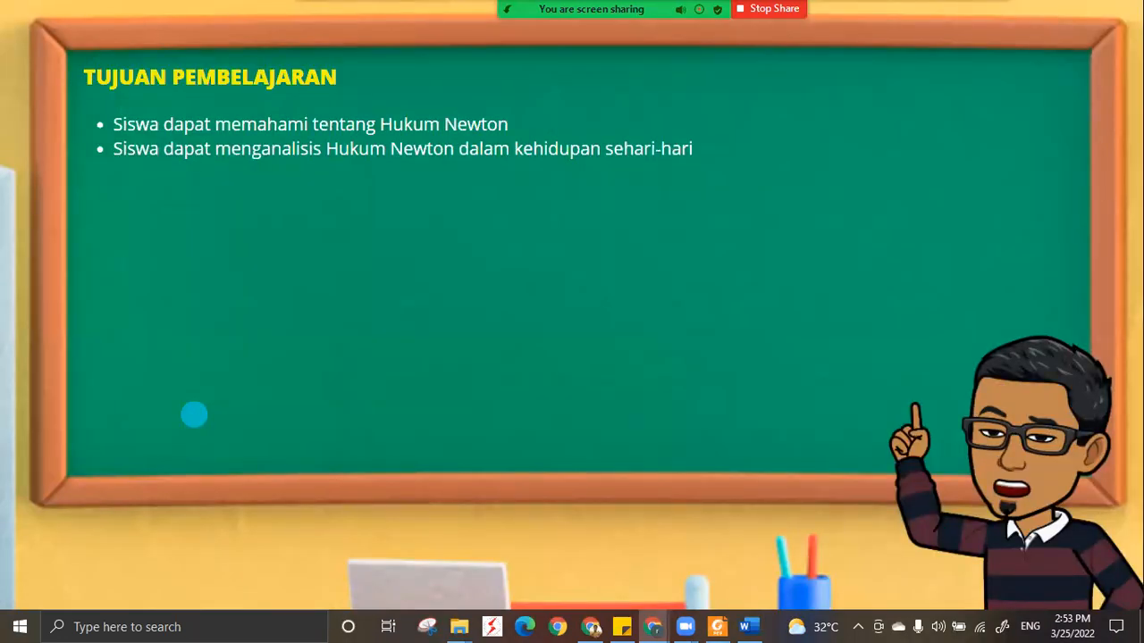
left_click(193, 416)
key("Escape")
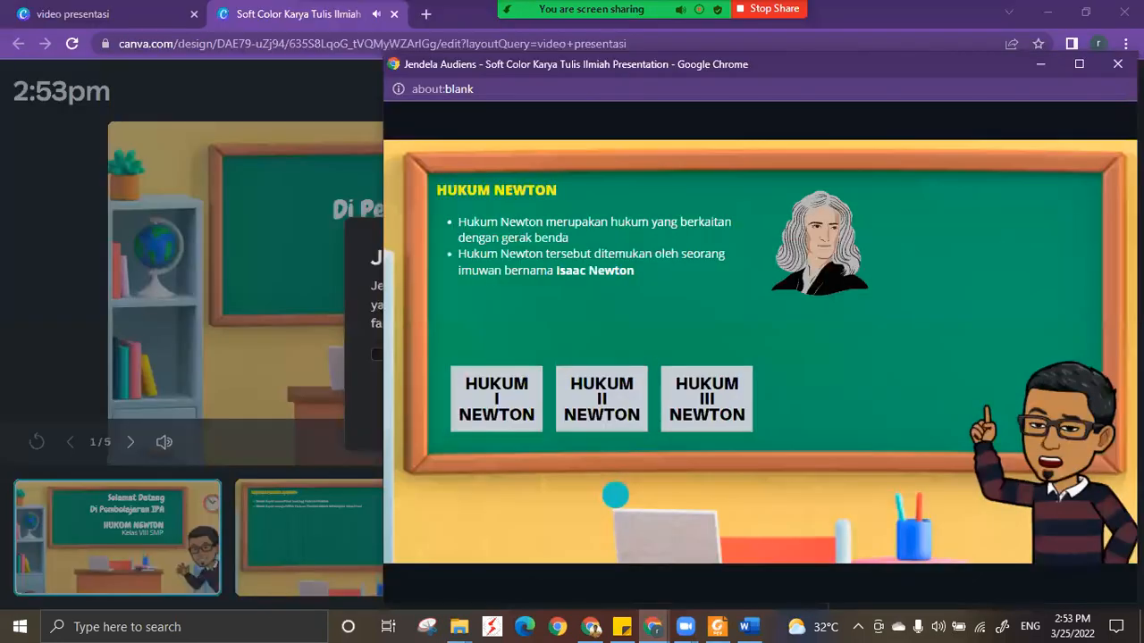
key("Escape")
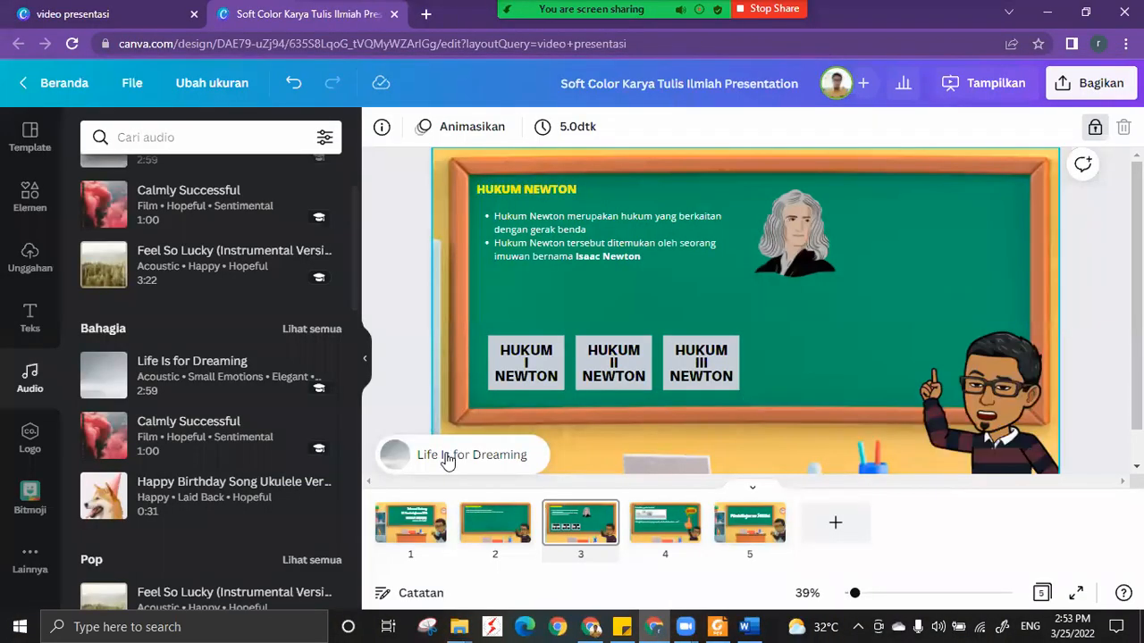
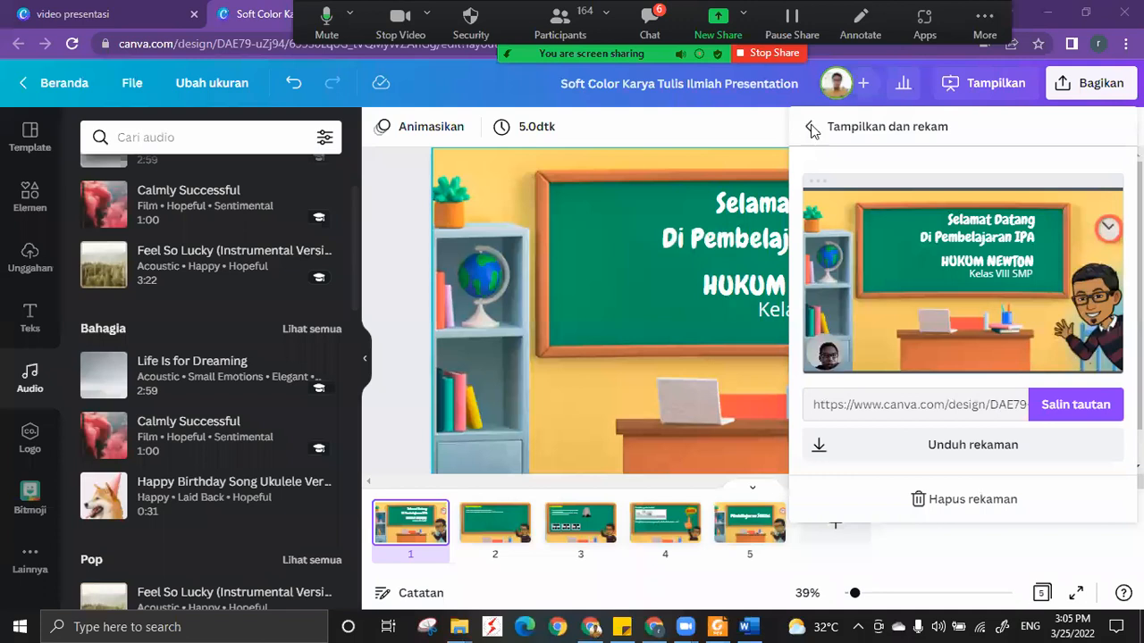
Examine the design's sharing options, including the Unduh settings, the Lainnya list and the Tampilkan dan rekam recording page.
left_click(385, 195)
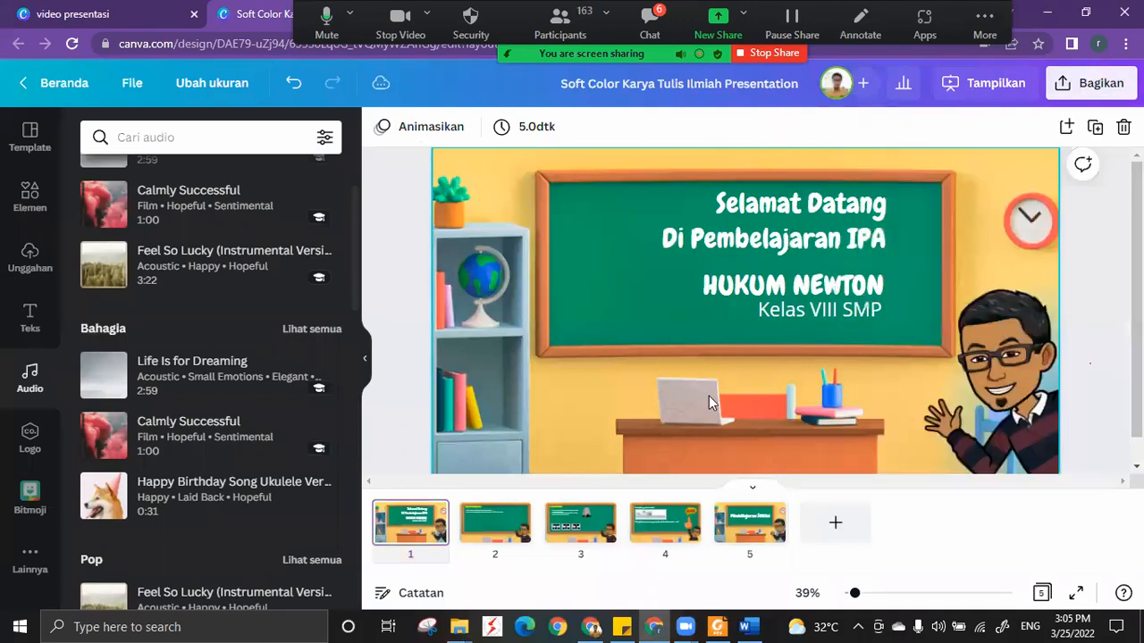
left_click(1092, 94)
scroll(1086, 380, "down", 2)
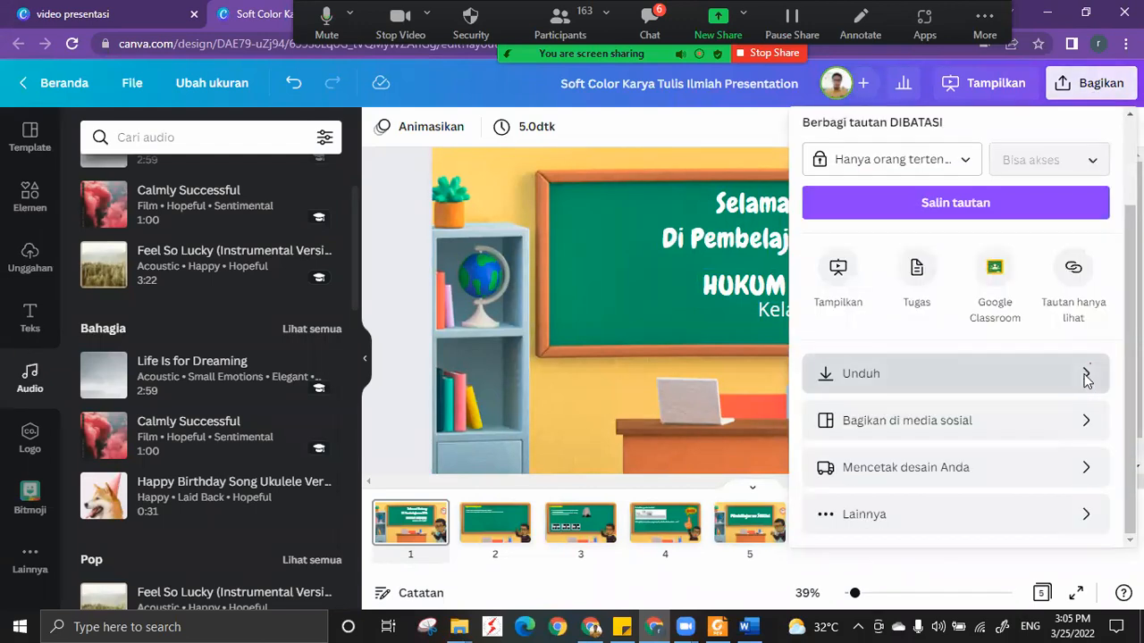
left_click(1084, 374)
left_click(810, 127)
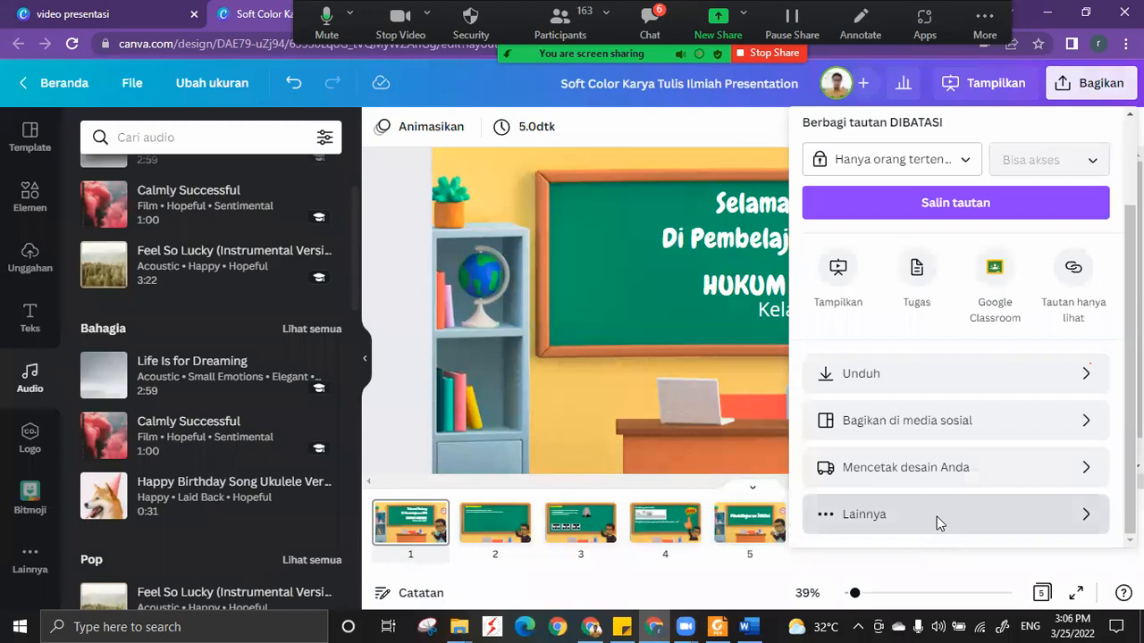
left_click(936, 517)
left_click(840, 340)
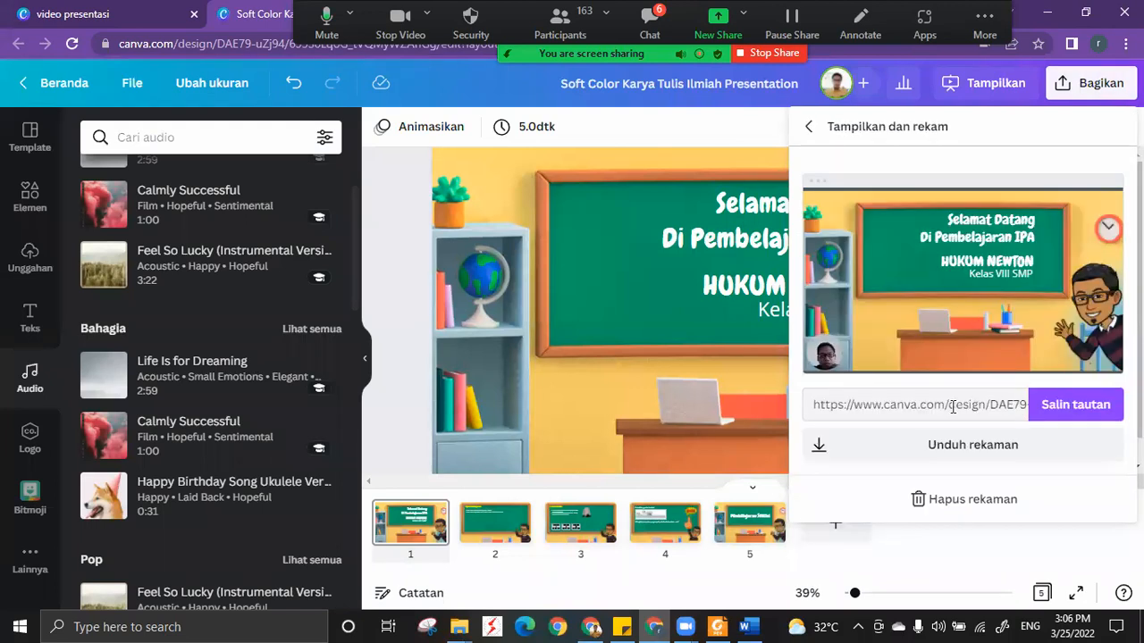
left_click(809, 127)
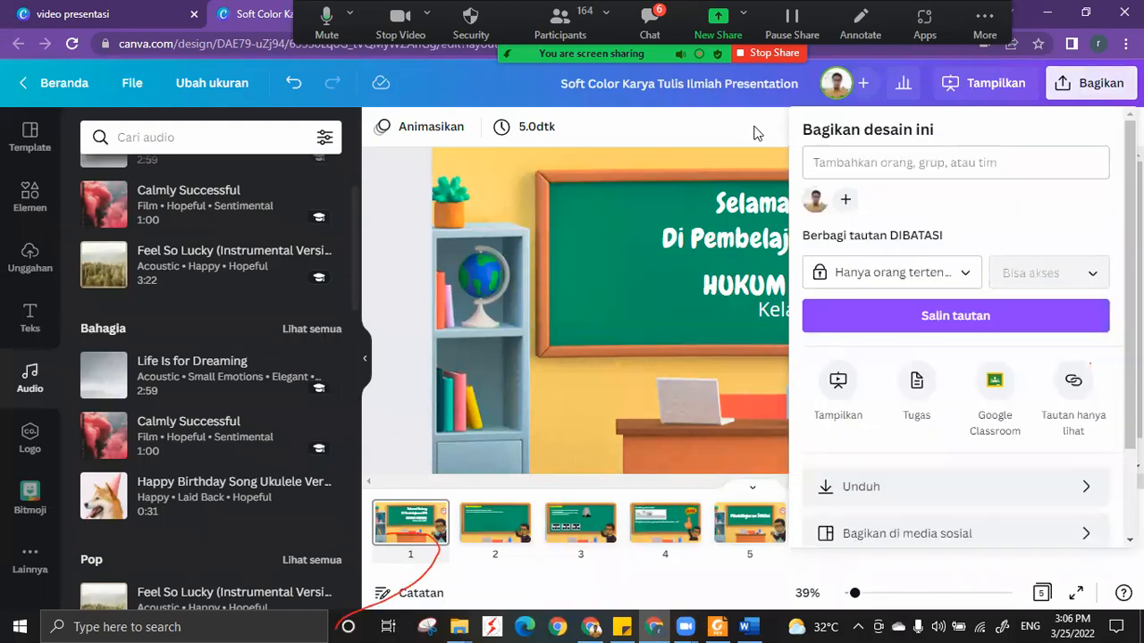
left_click(755, 132)
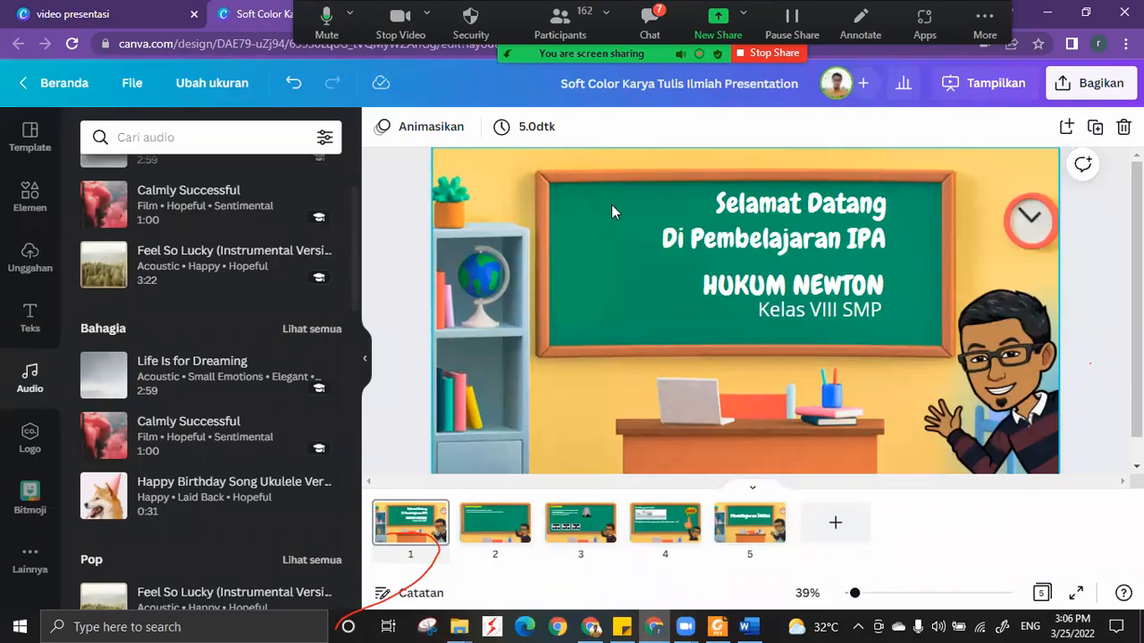
Try opening the design link to Yang punya tautan with Bisa edit permission, and restrict access back to Hanya orang tertentu.
left_click(1088, 82)
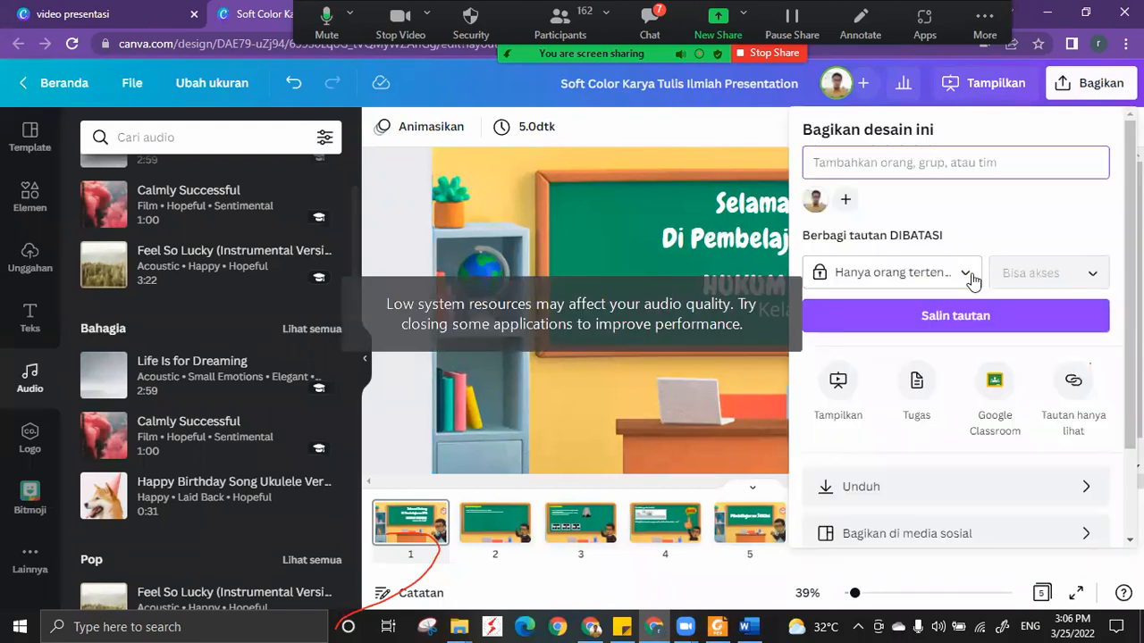
left_click(973, 280)
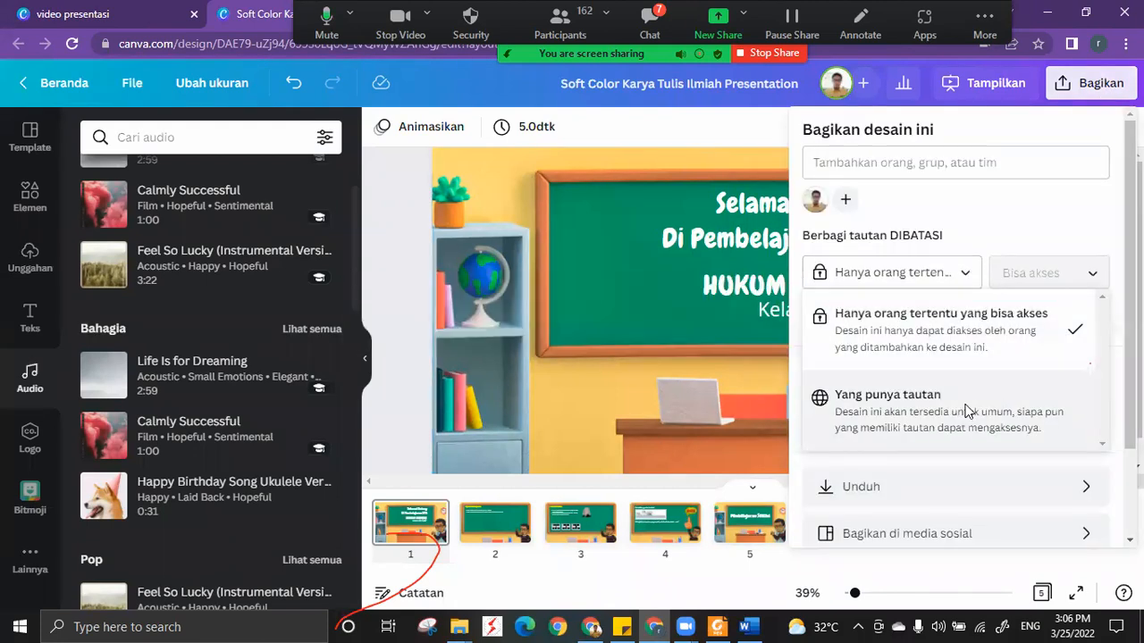
left_click(965, 411)
left_click(1085, 282)
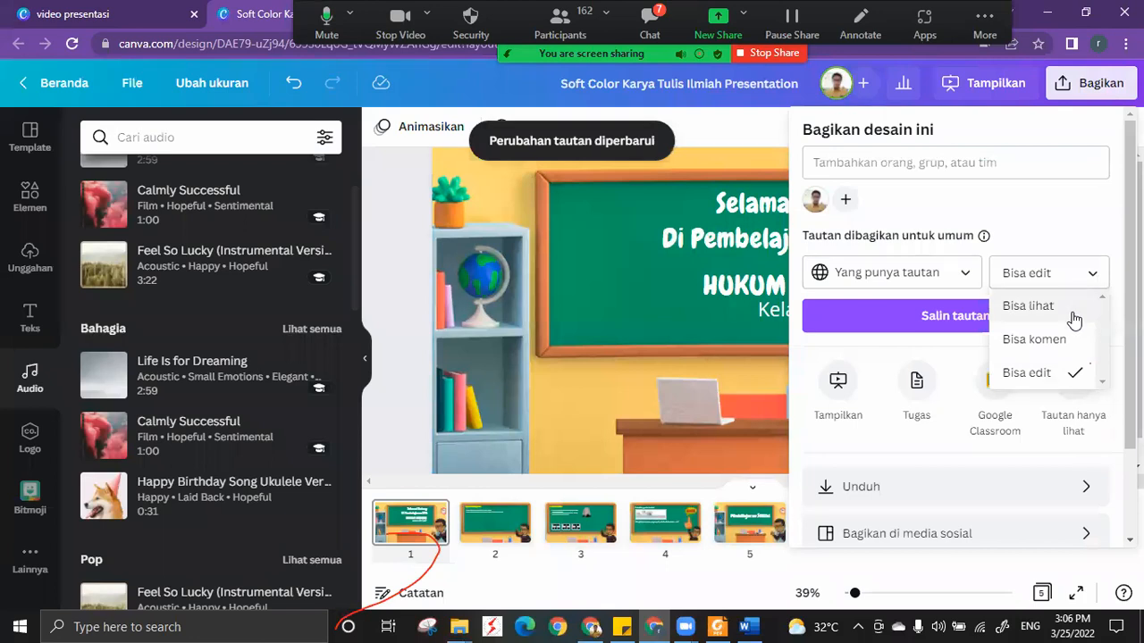
left_click(1069, 376)
left_click(970, 276)
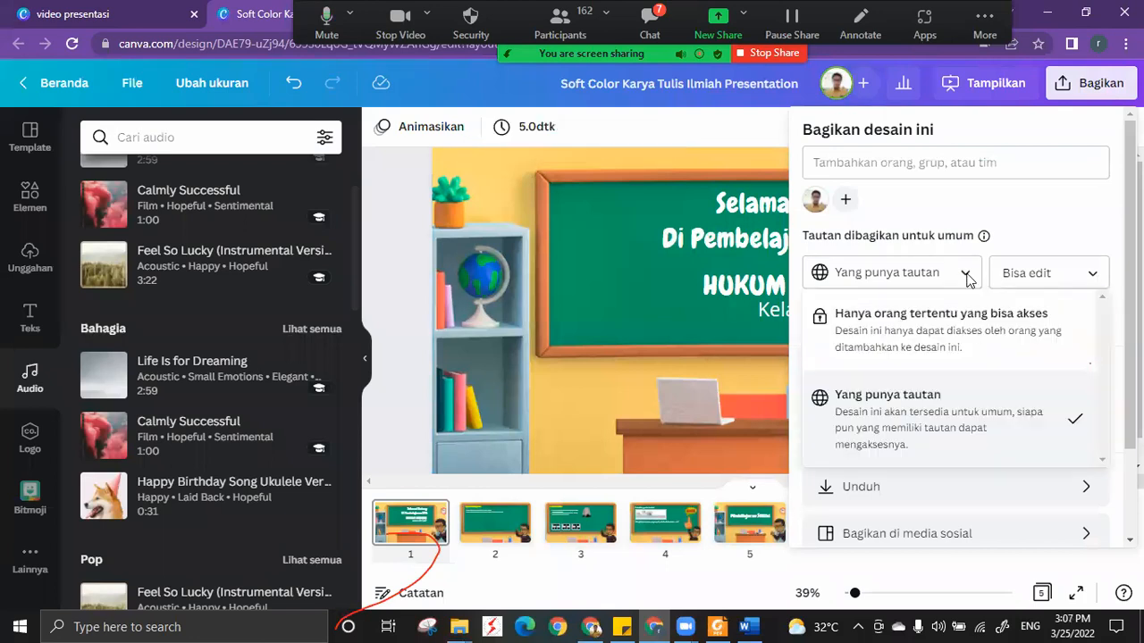
left_click(956, 330)
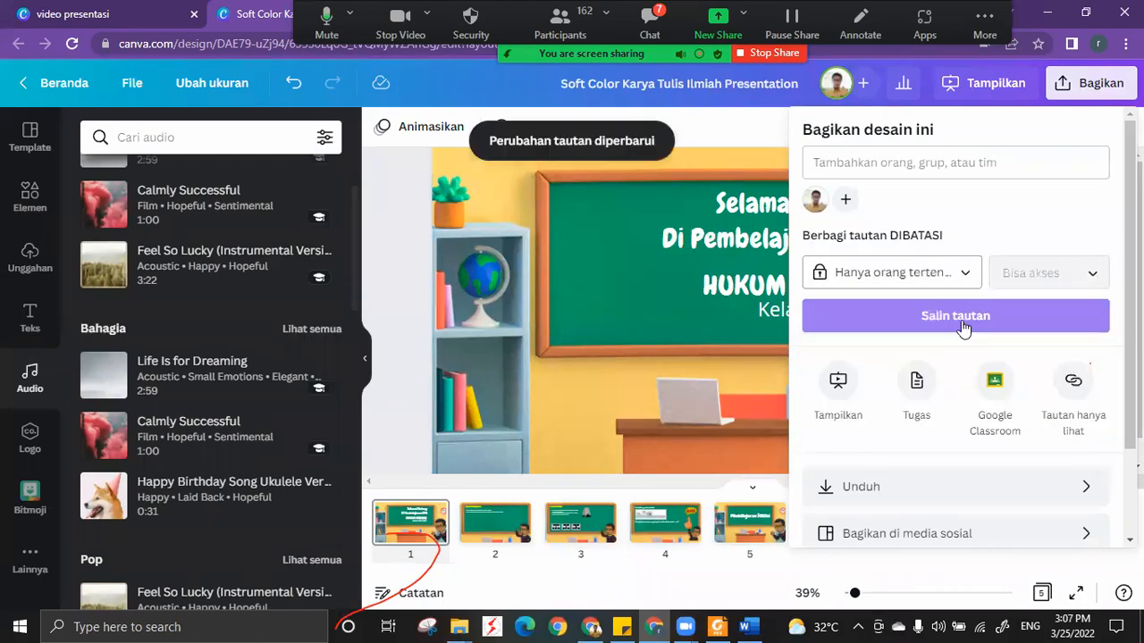
Set the design's link access to Yang punya tautan with the Bisa lihat permission, and close the sharing options.
left_click(949, 162)
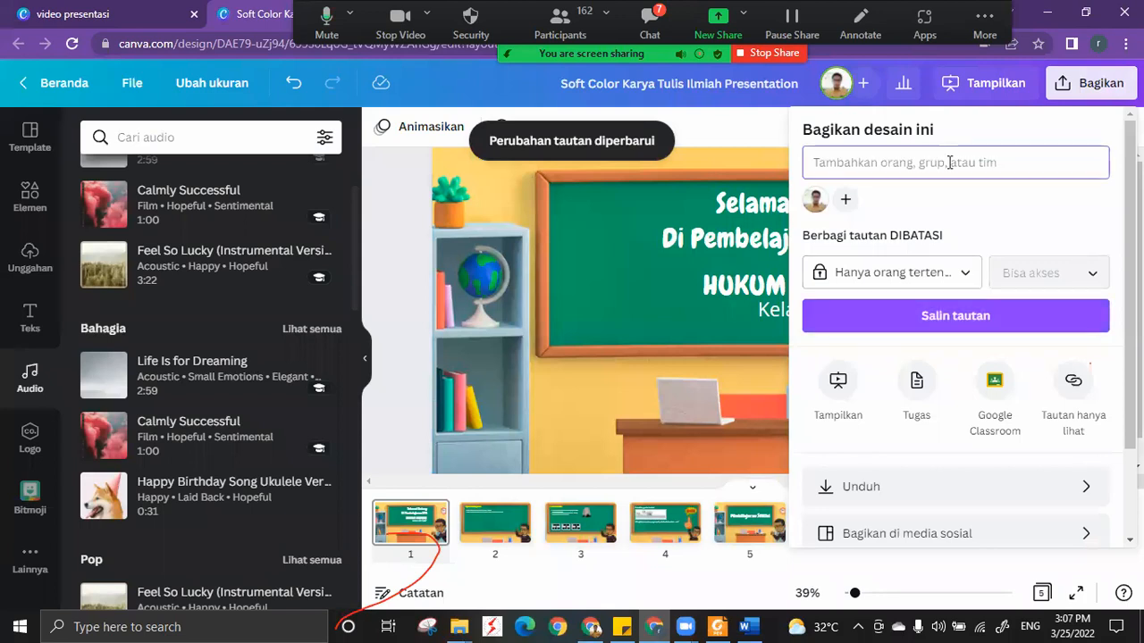
left_click(956, 274)
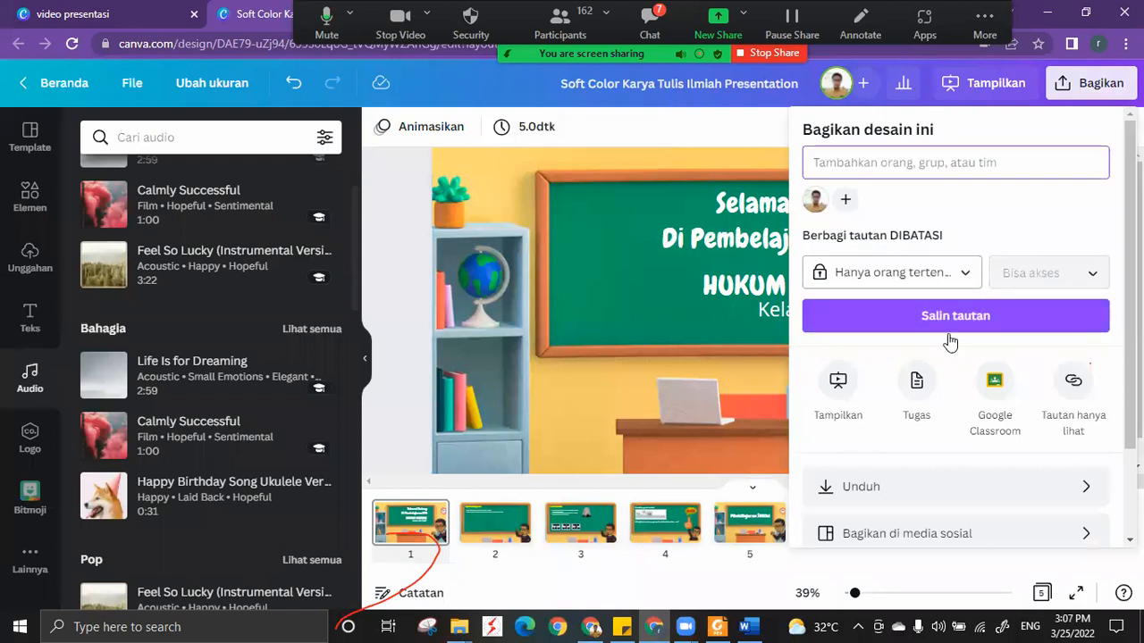
left_click(927, 413)
left_click(1094, 271)
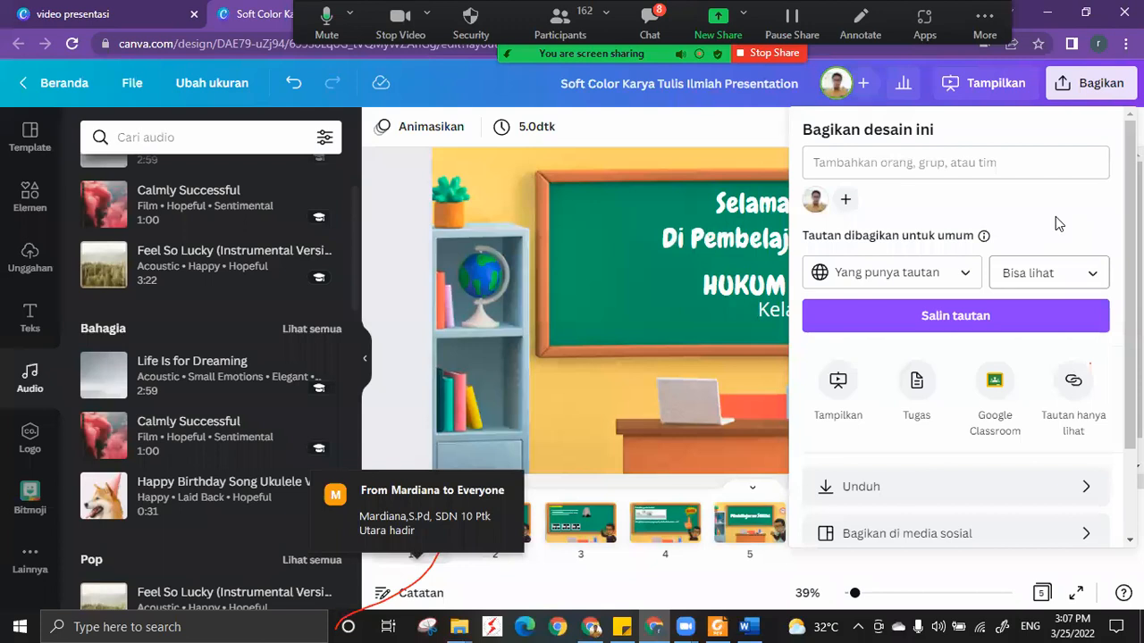
left_click(1092, 272)
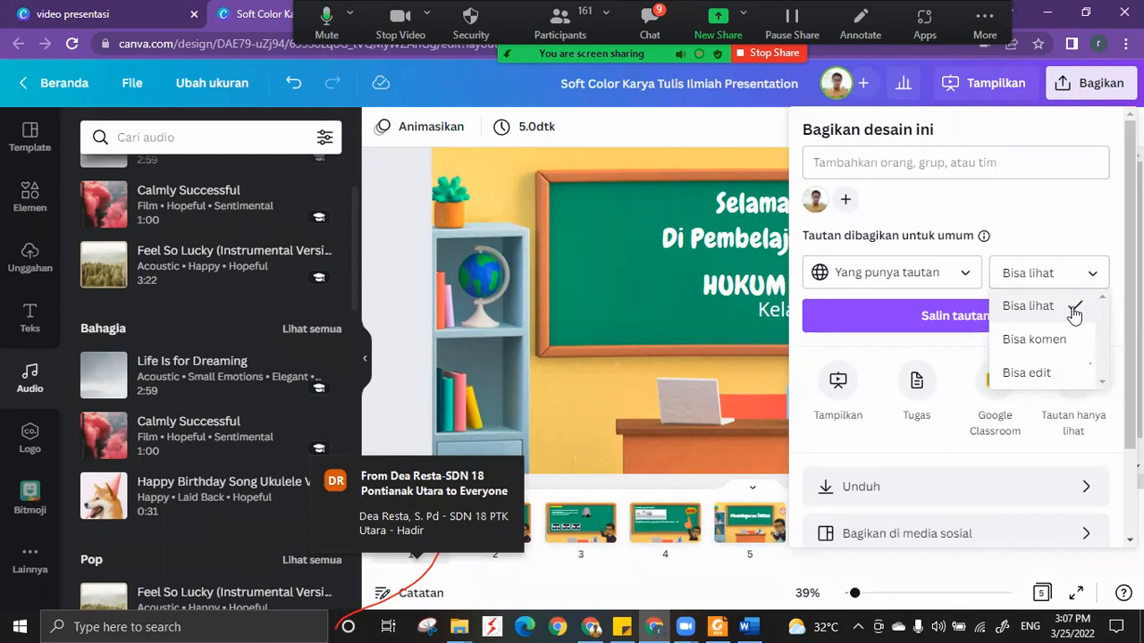
left_click(1057, 212)
left_click(753, 131)
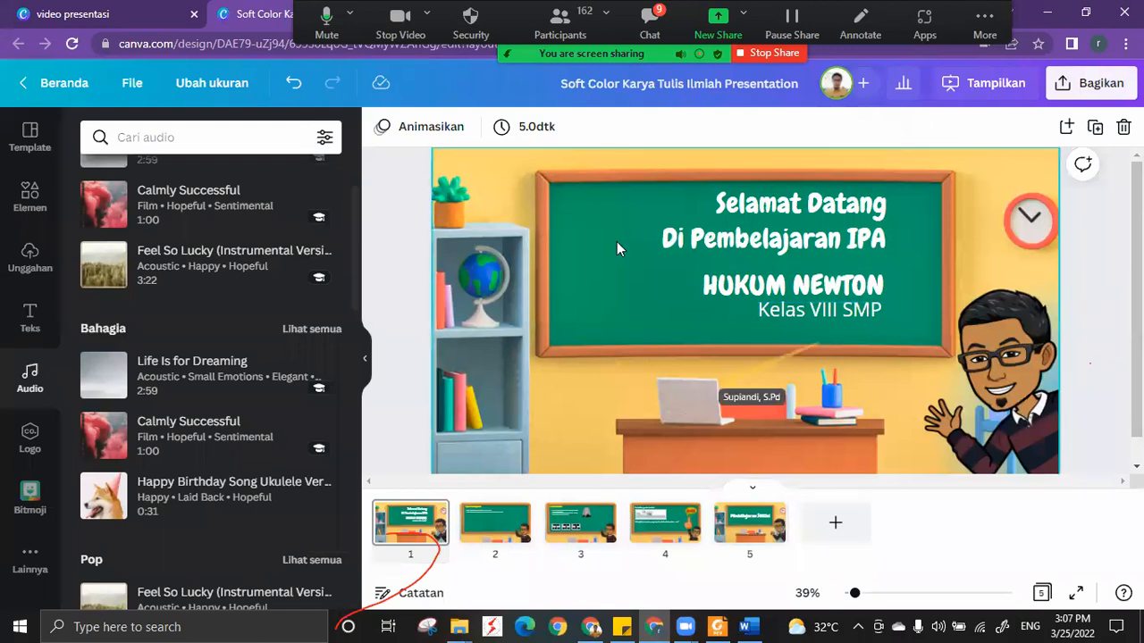
Rename the design as VIDEO PRESENTASI_HUKUM NEWTON.
left_click(132, 89)
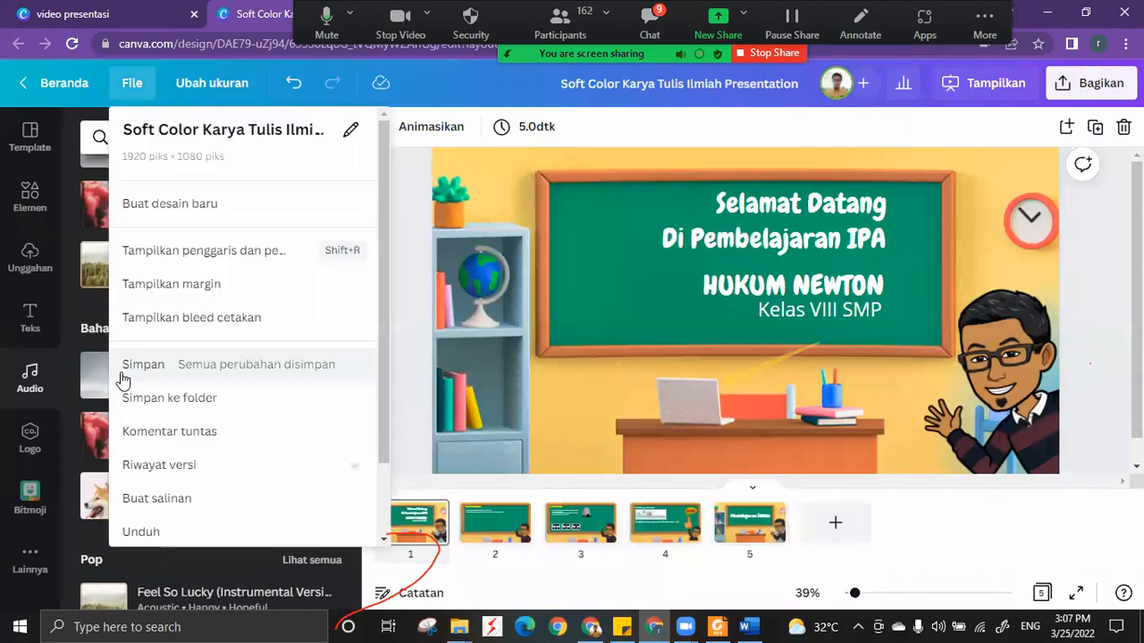
left_click(607, 79)
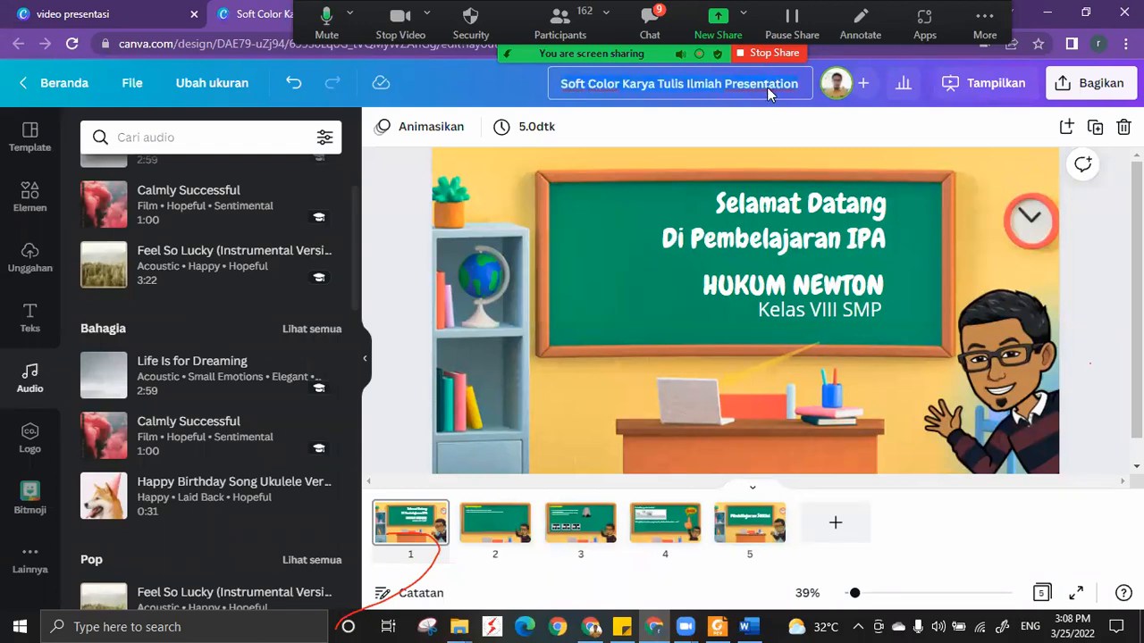
key("ctrl+a")
type("VIDEO")
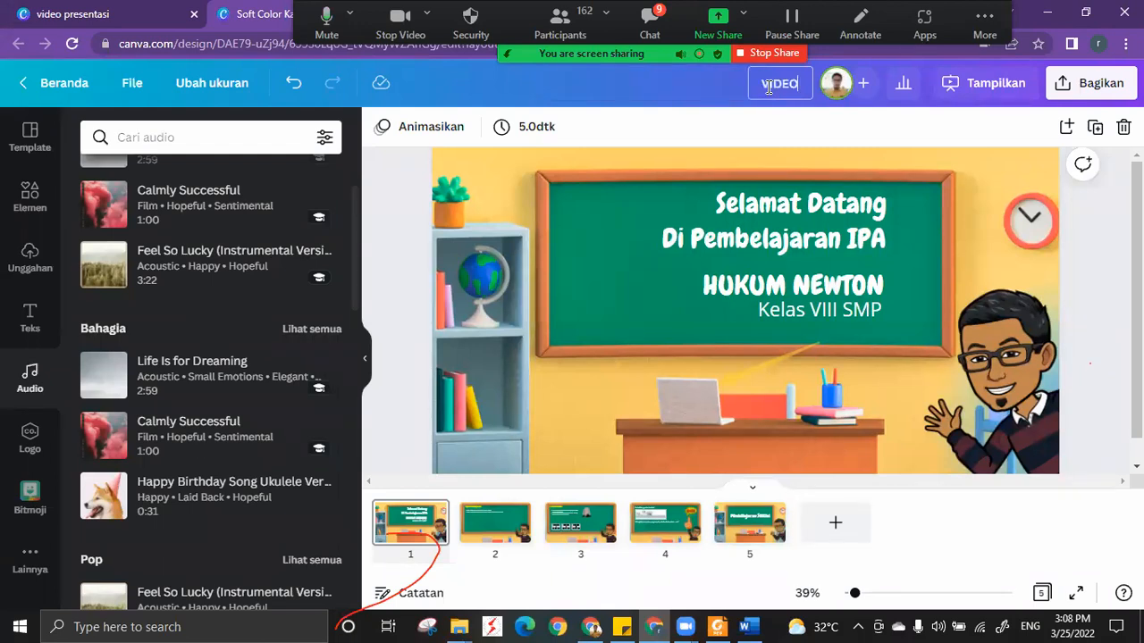
type(" PRESENTASI")
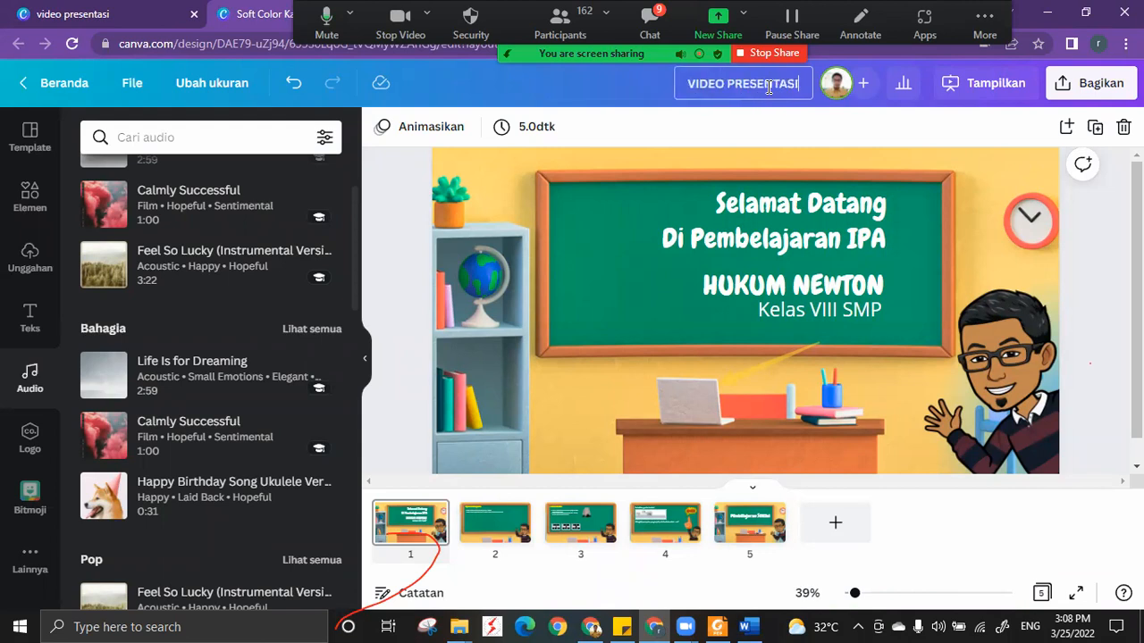
type("_")
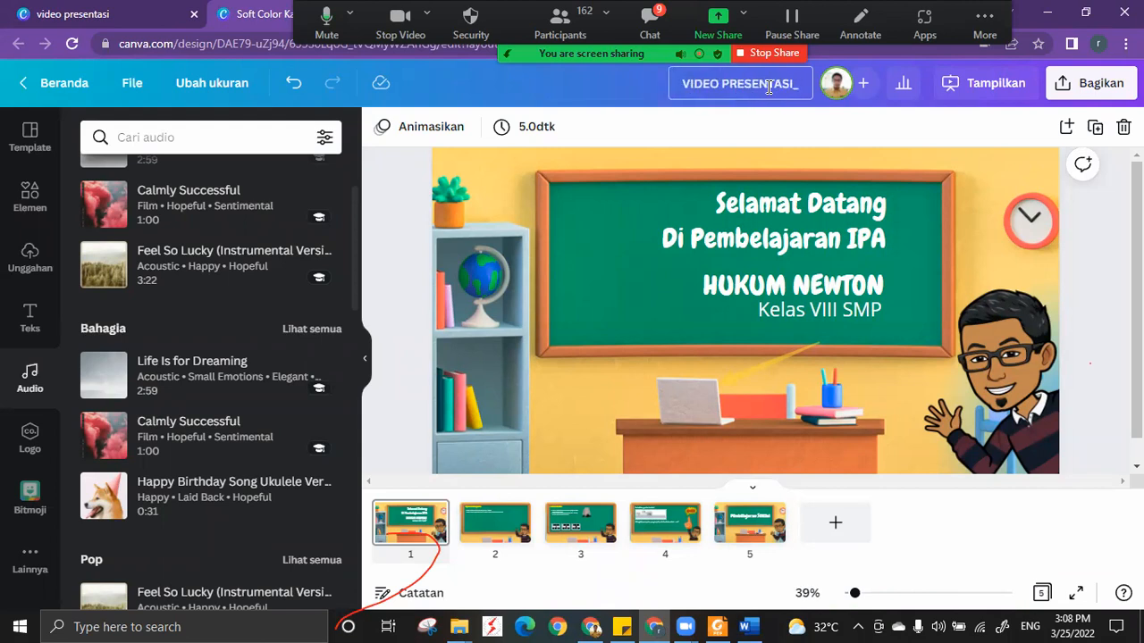
type("HUKU")
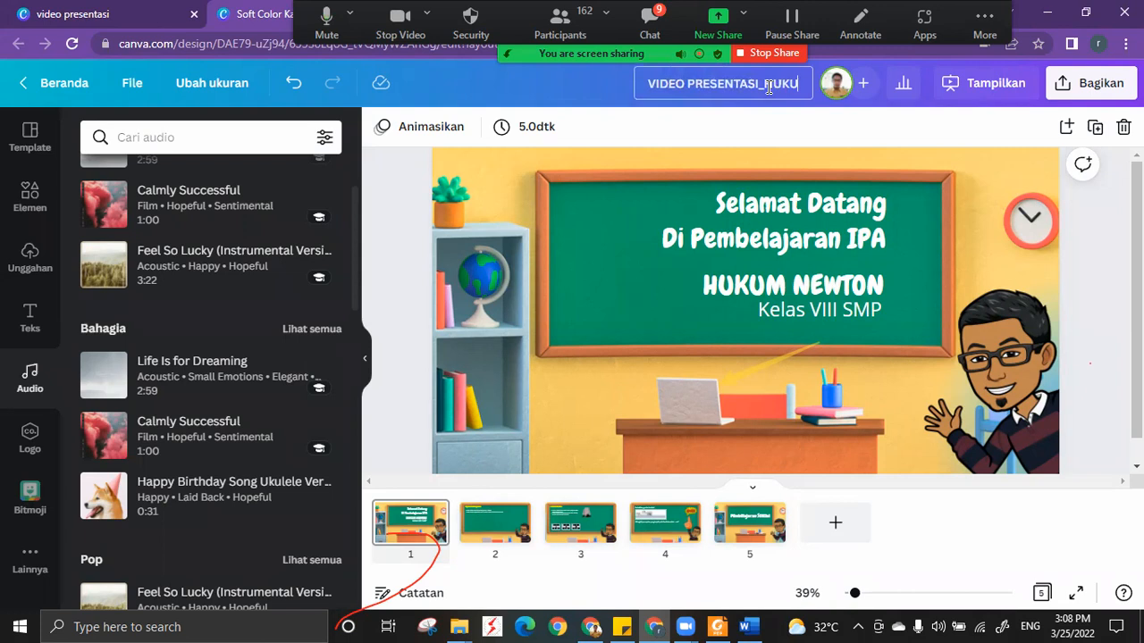
type("M NEWTON")
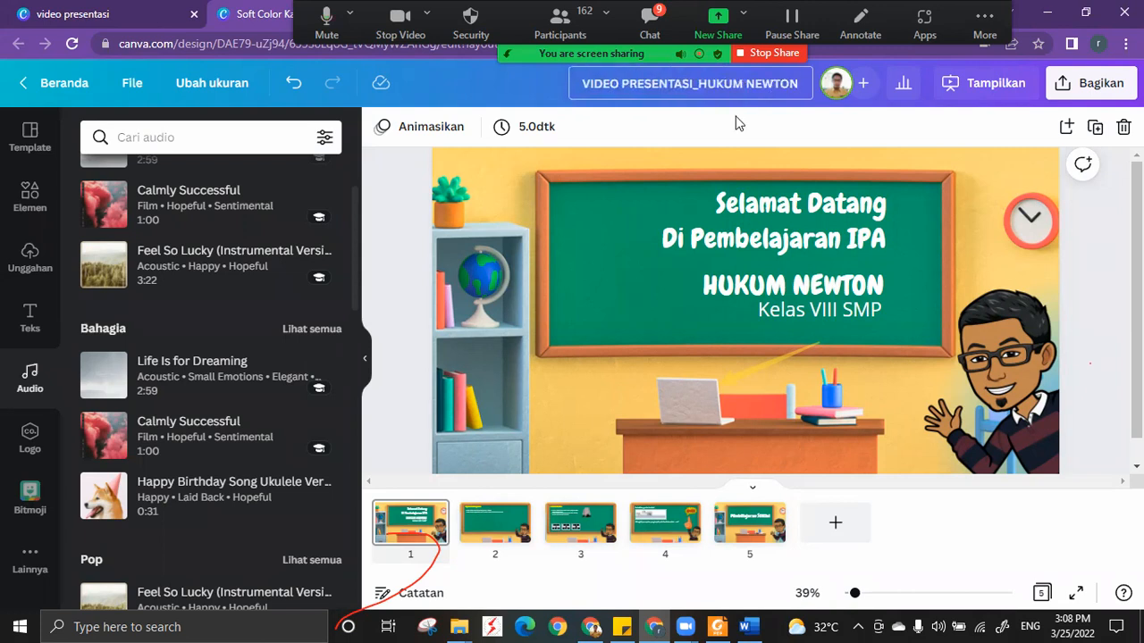
key("Return")
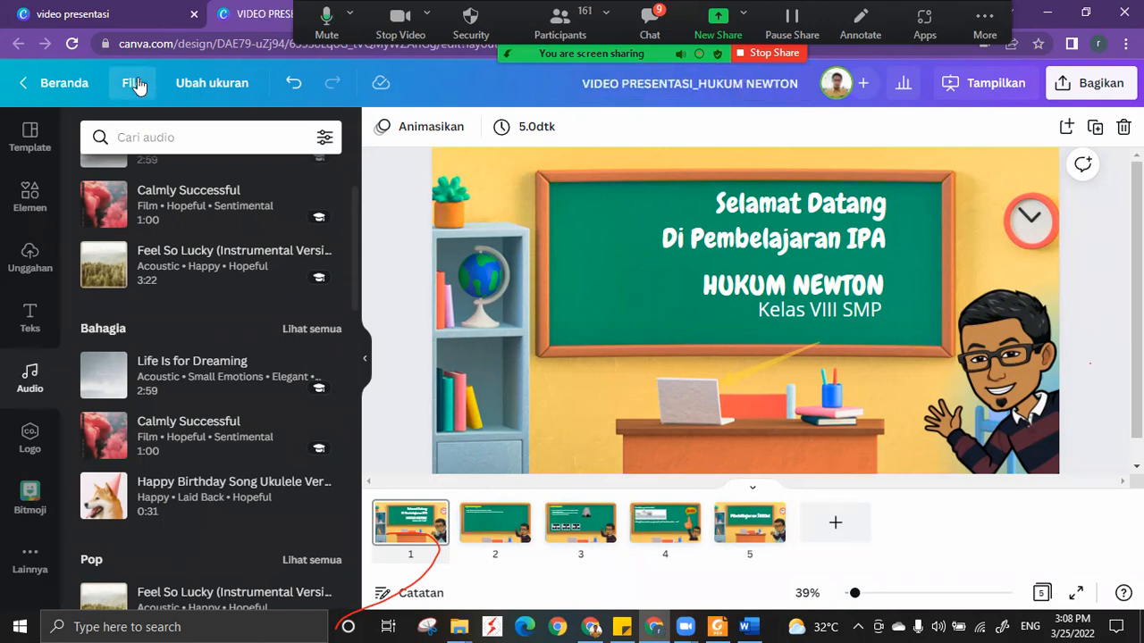
Save the presentation to a new folder named PELATIHAN H3 inside Proyek Anda.
left_click(134, 83)
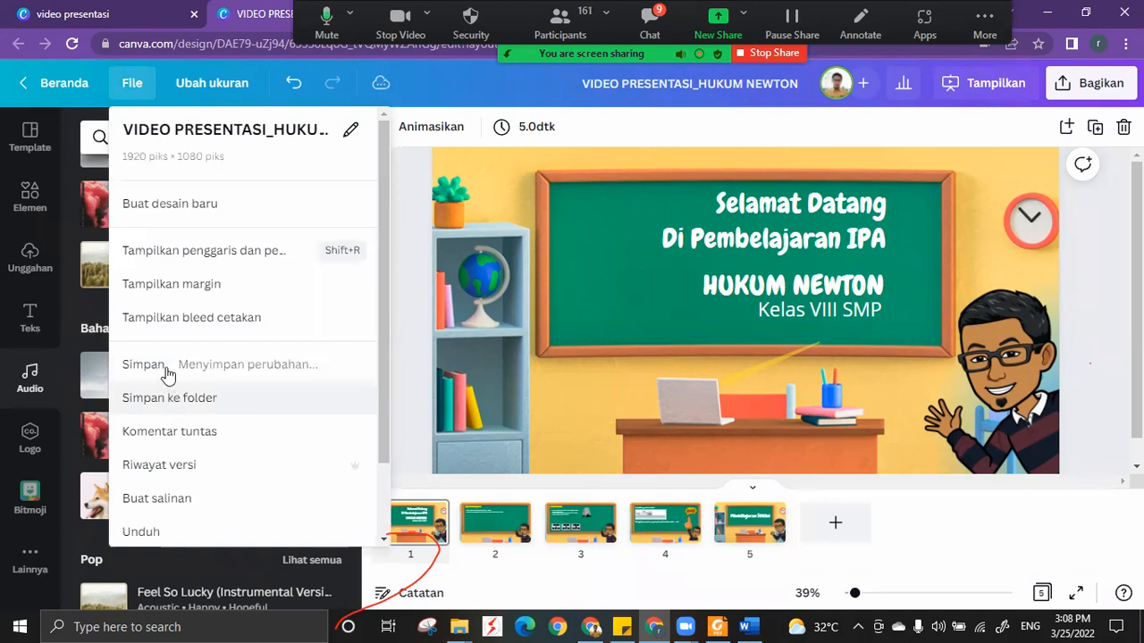
left_click(174, 400)
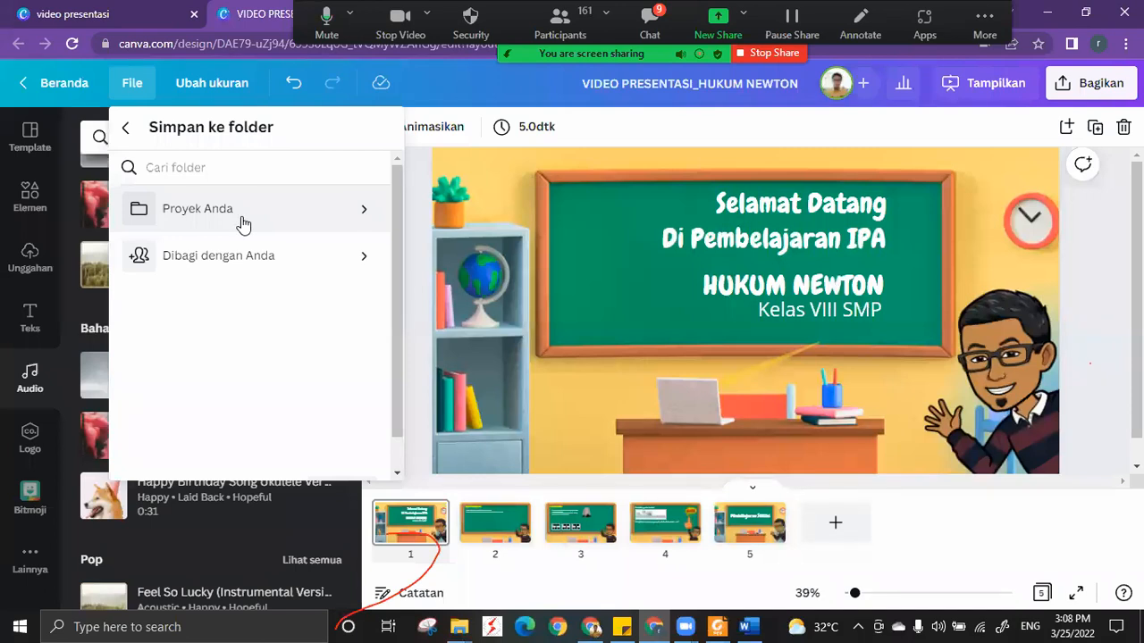
left_click(350, 211)
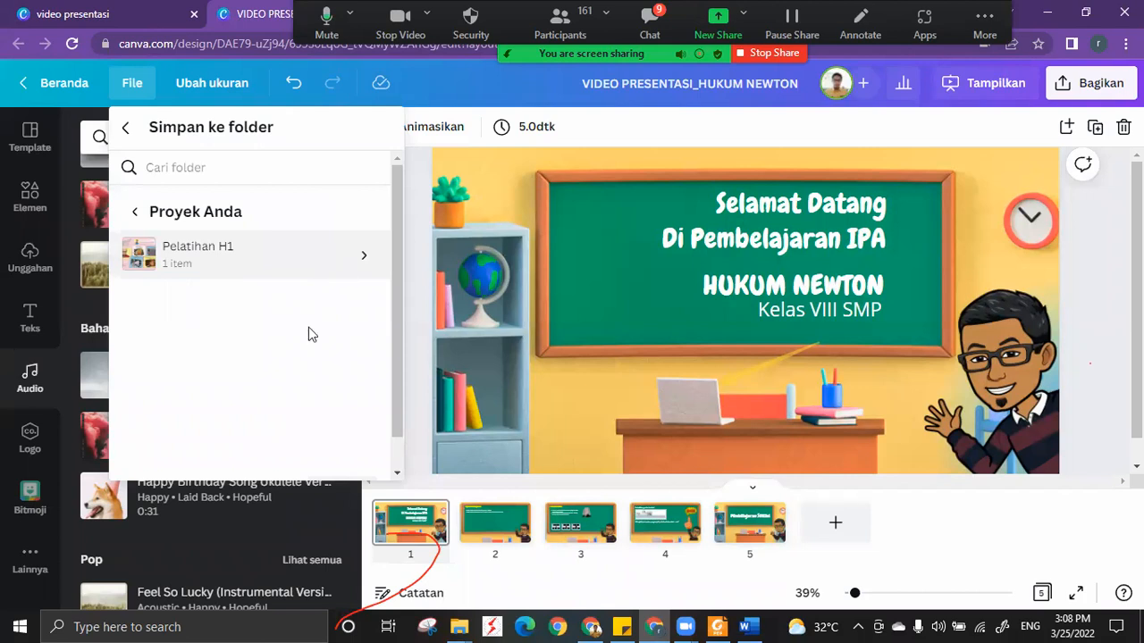
scroll(309, 334, "down", 1)
left_click(161, 458)
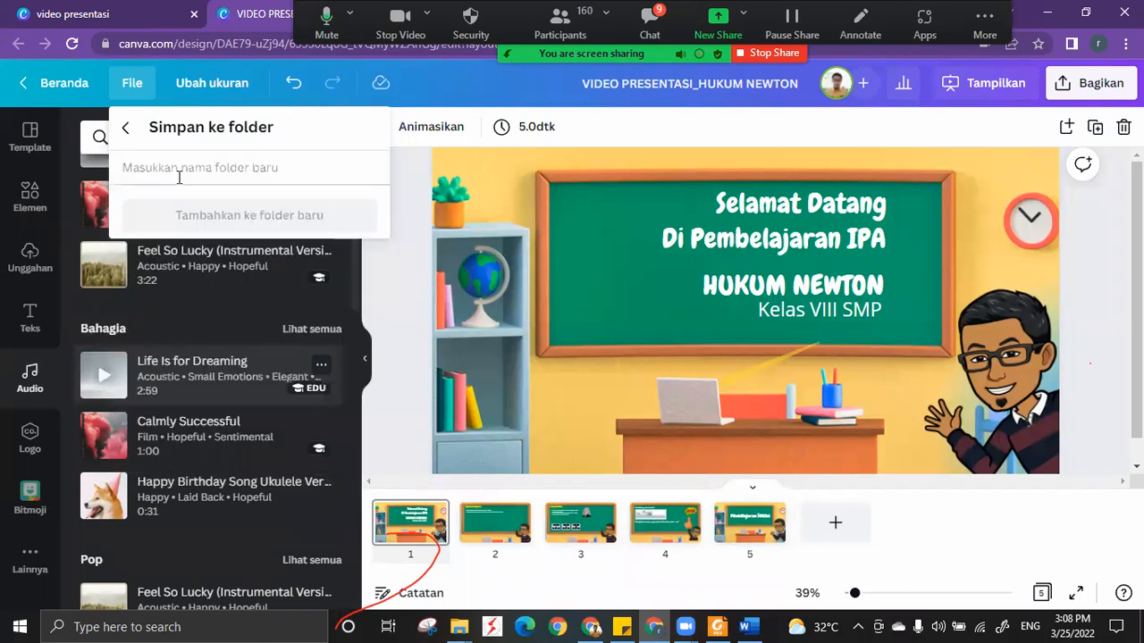
type("PELAT")
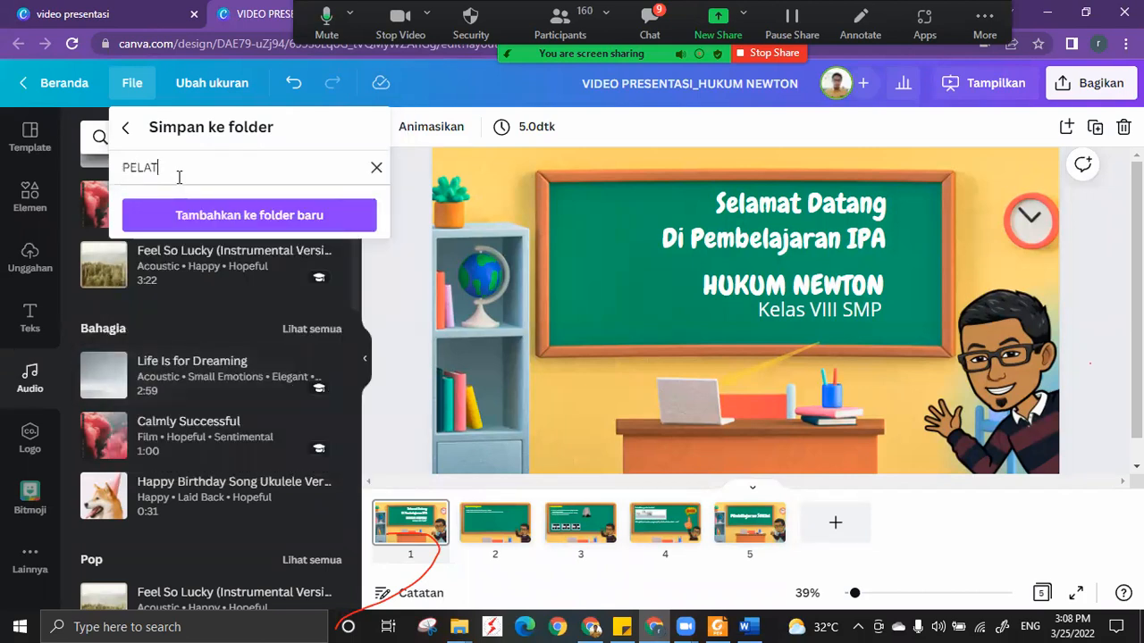
type("IHAN H3")
left_click(244, 215)
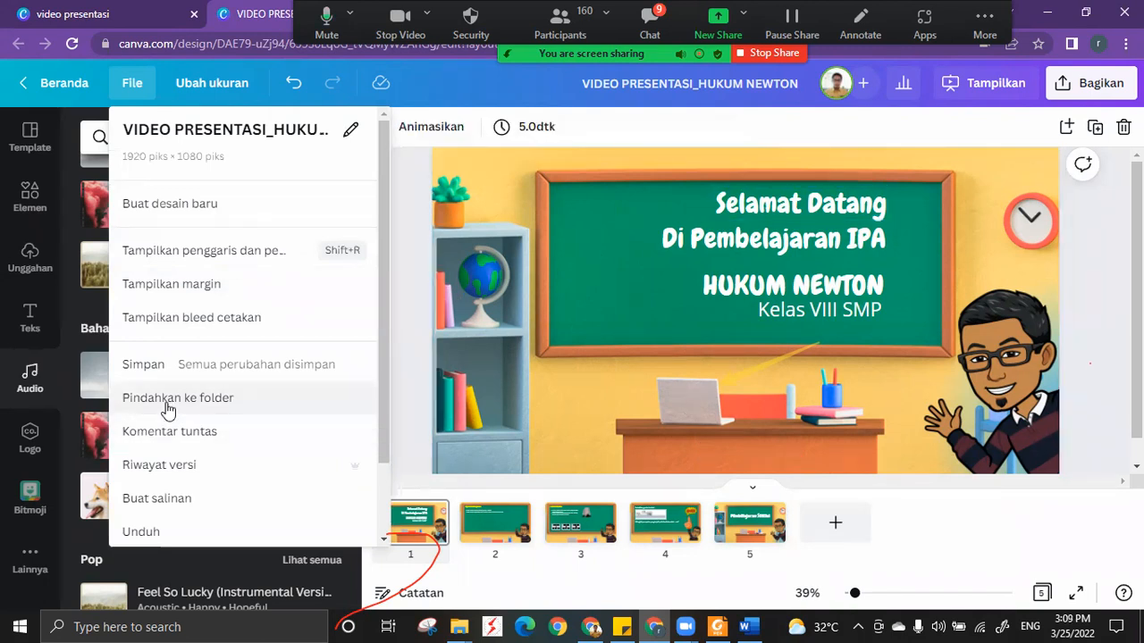
Go to Proyek Anda from the Canva home page and open the PELATIHAN H3 folder to view the saved presentation.
left_click(134, 18)
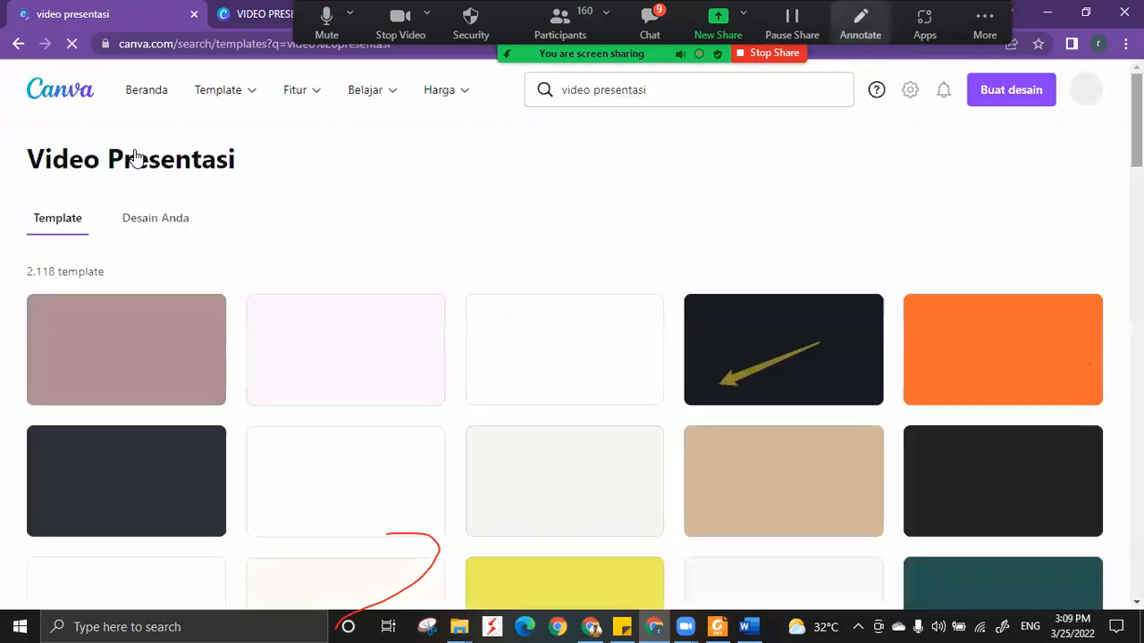
left_click(147, 96)
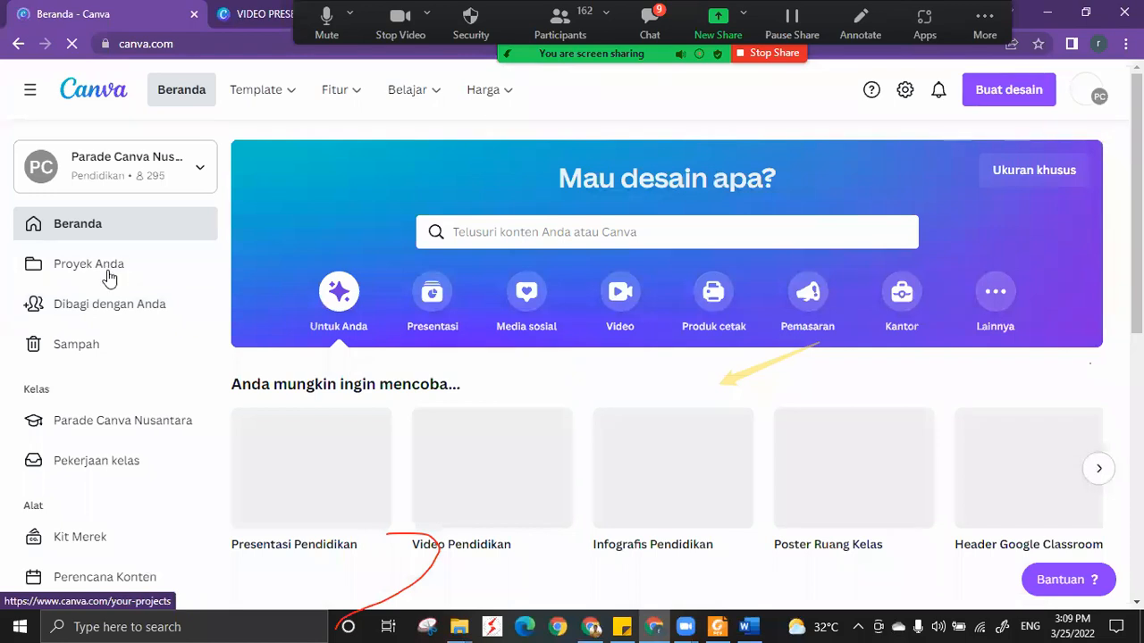
left_click(104, 268)
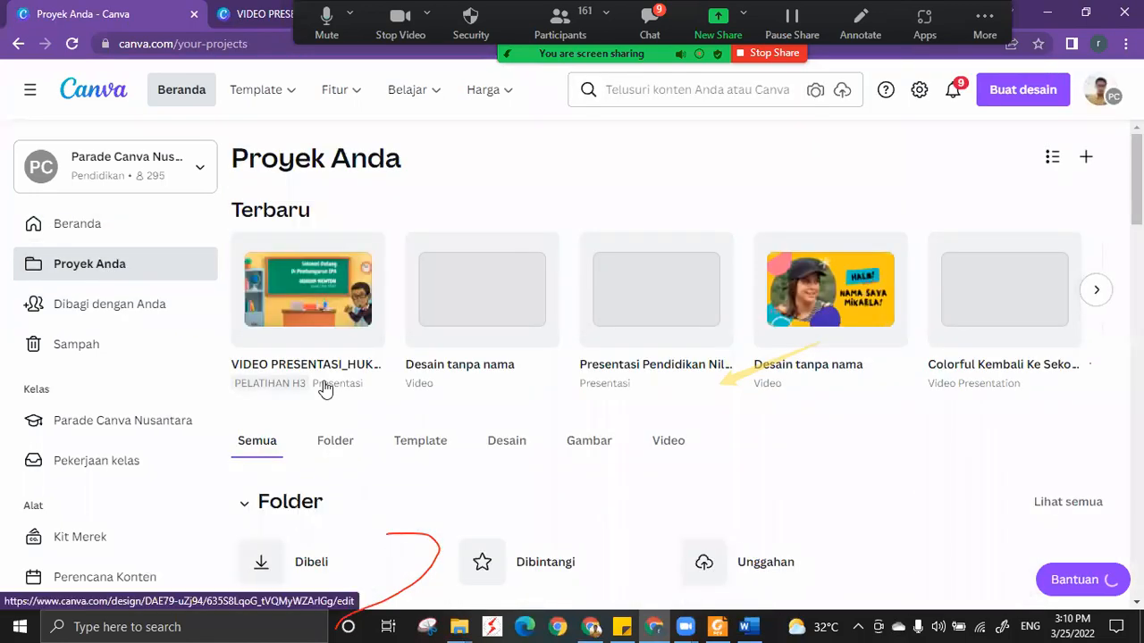
scroll(327, 389, "down", 3)
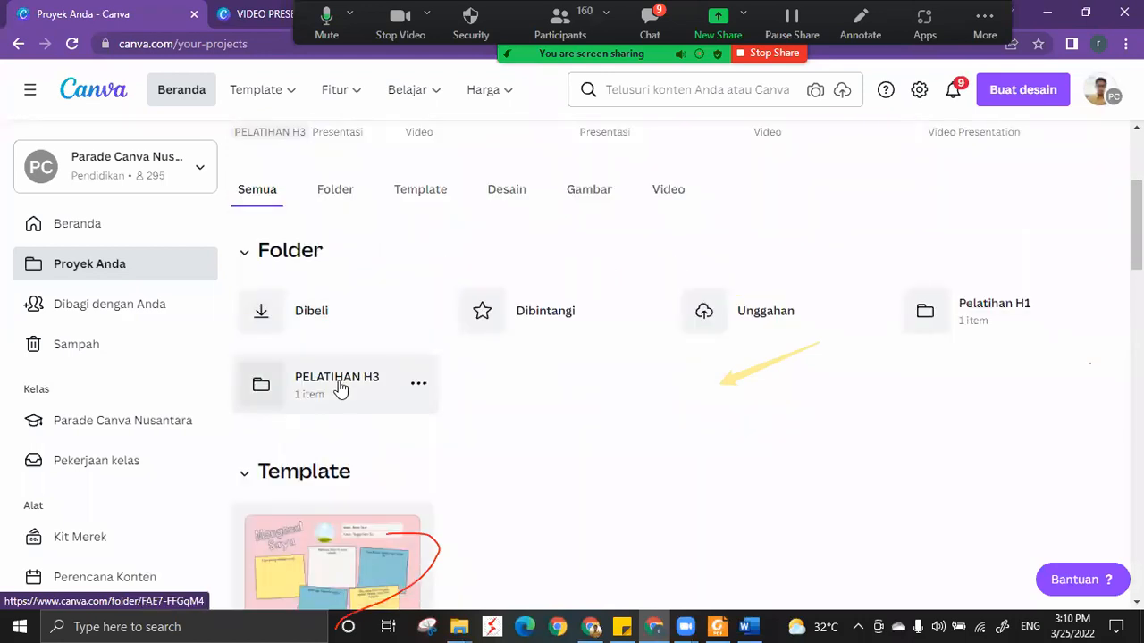
left_click(338, 384)
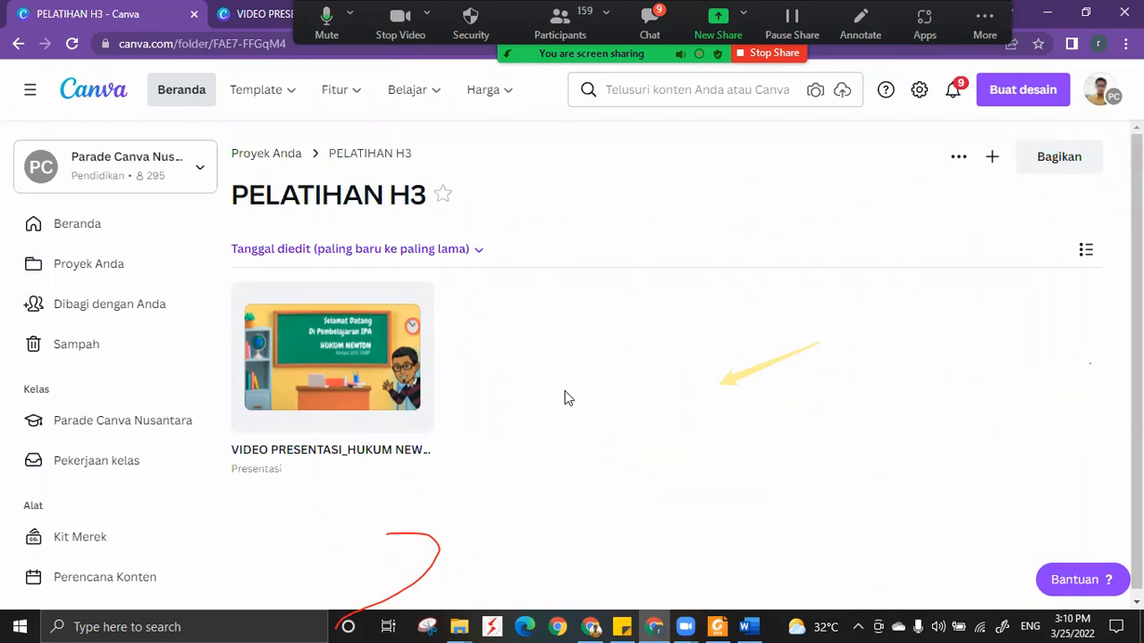
Return to Proyek Anda, then show the Pindahkan ke folder option in the VIDEO PRESENTASI_HUKUM NEWTON design and close the options.
scroll(609, 320, "down", 1)
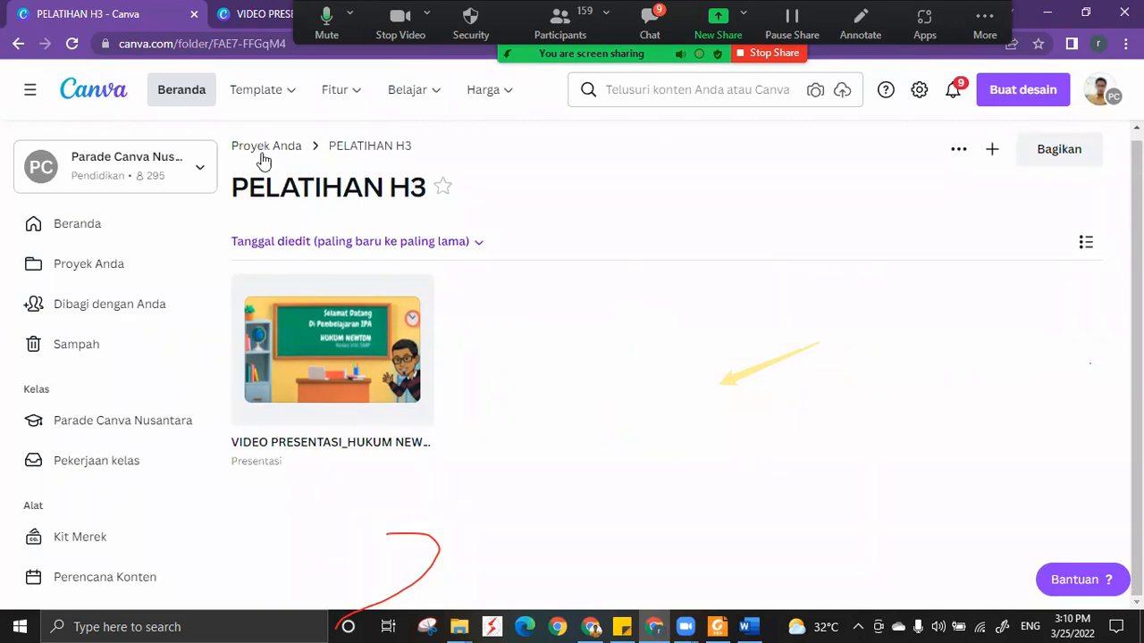
left_click(265, 152)
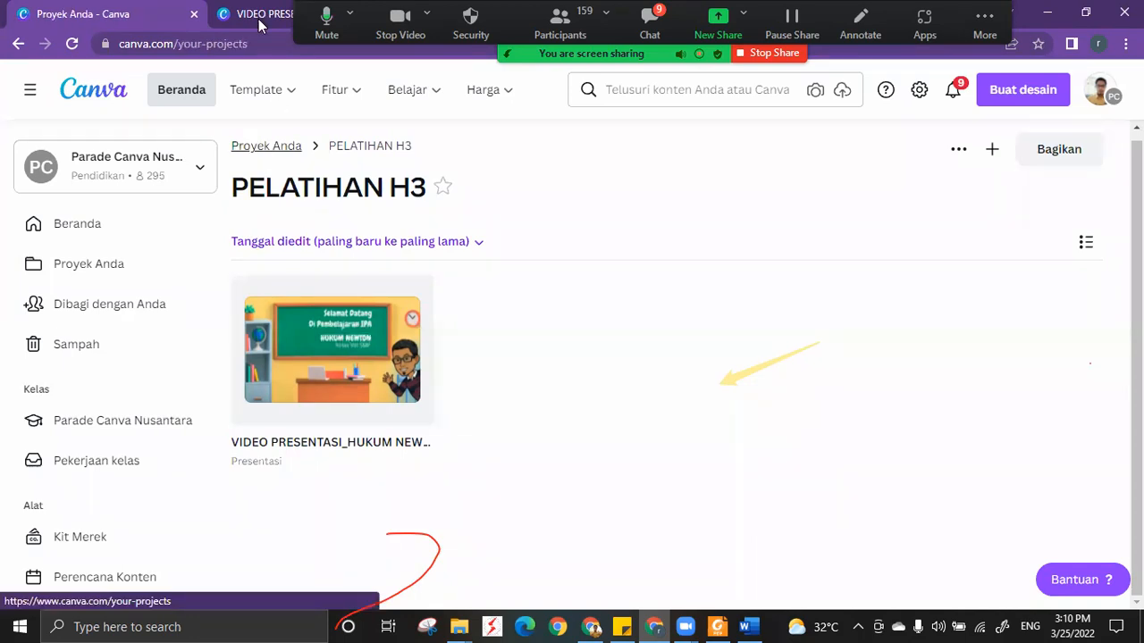
left_click(258, 17)
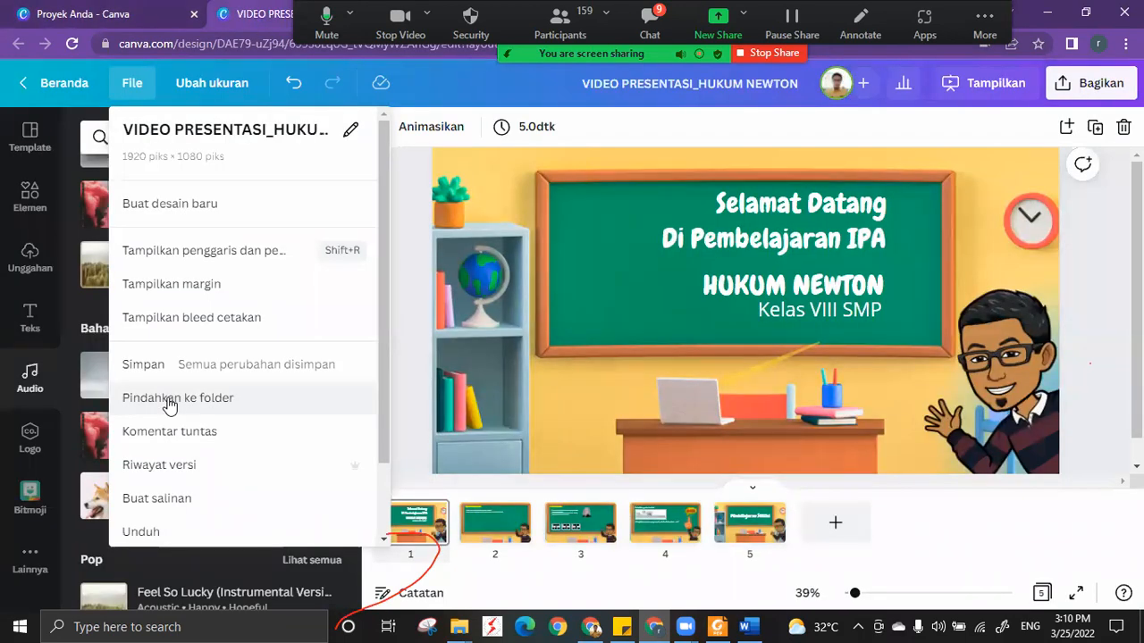
left_click(615, 122)
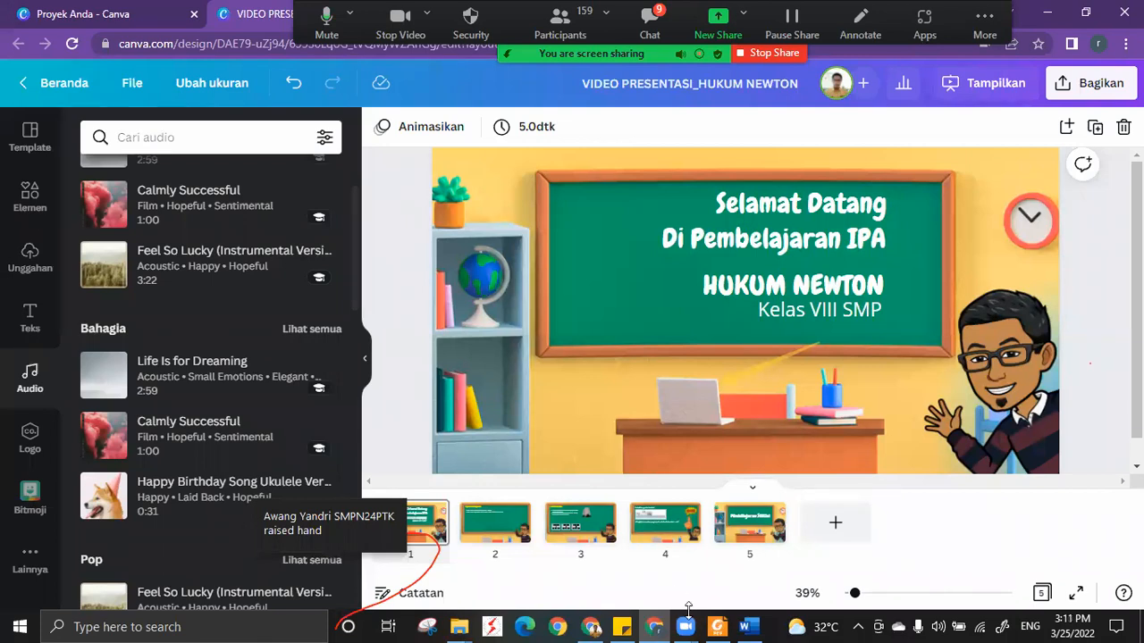
Switch to the Zoom meeting, open its chat and read the participants' earlier messages.
mouse_move(686, 627)
left_click(717, 561)
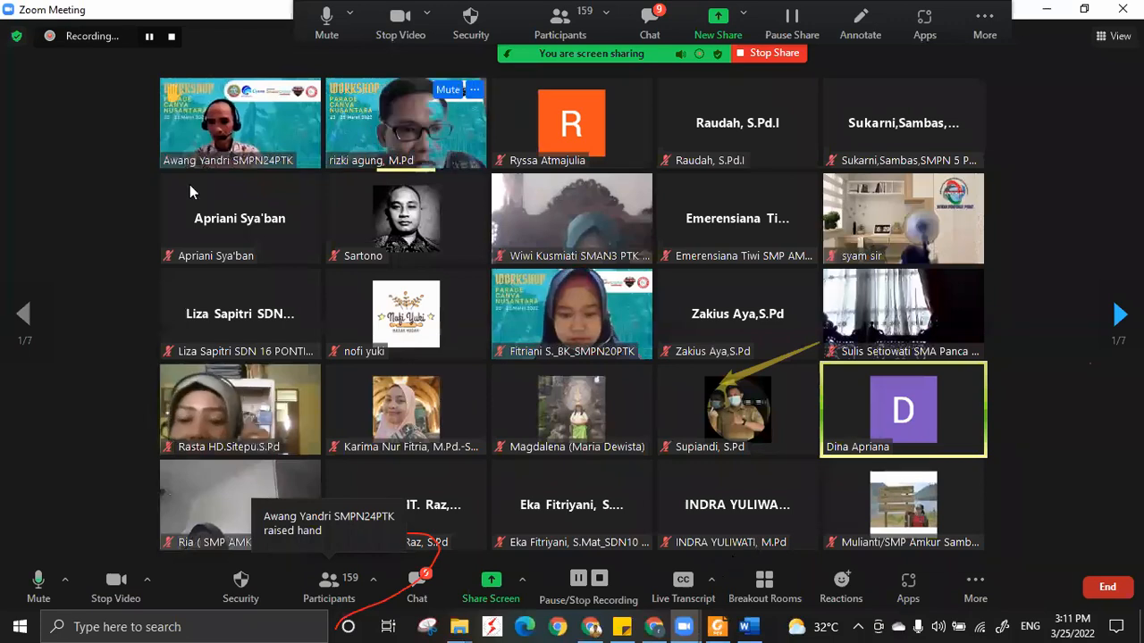
mouse_move(189, 186)
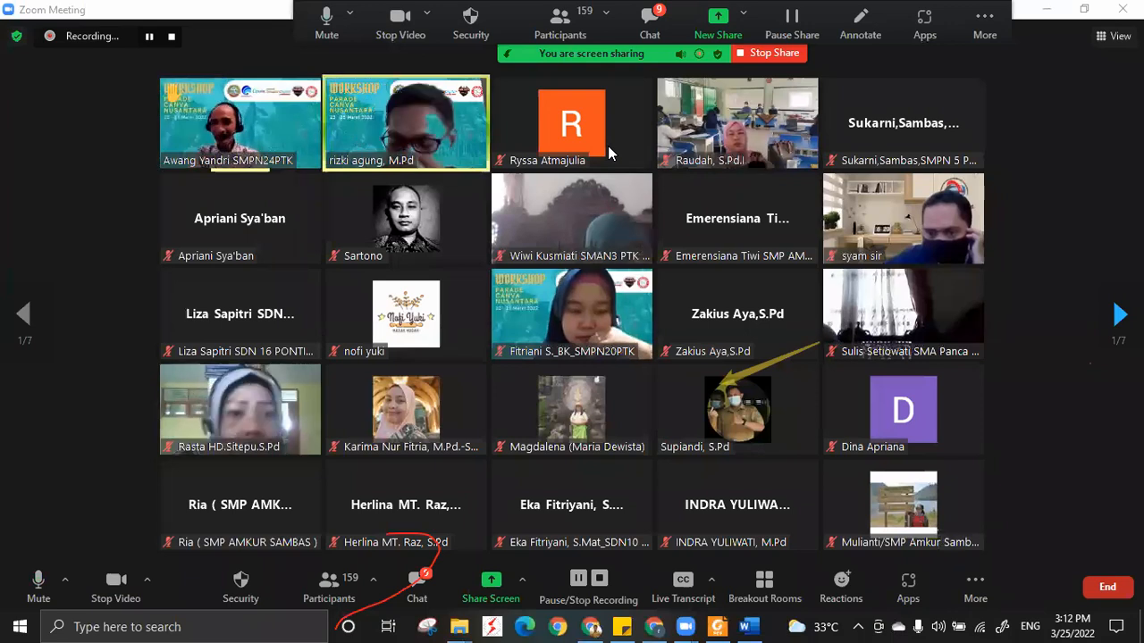
left_click(416, 592)
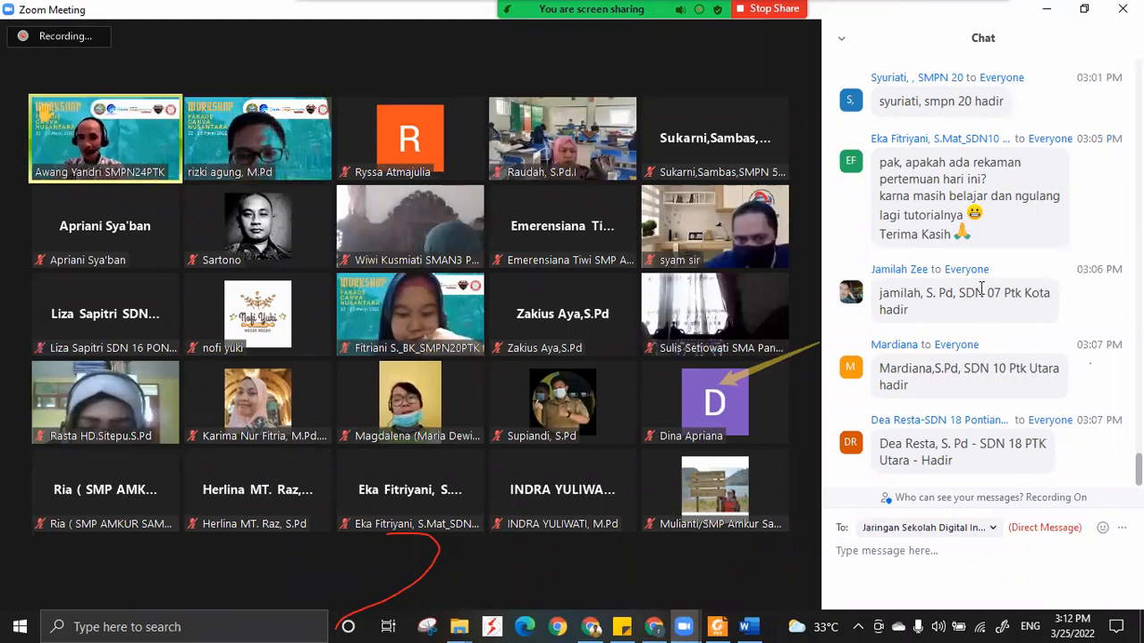
scroll(981, 288, "up", 1)
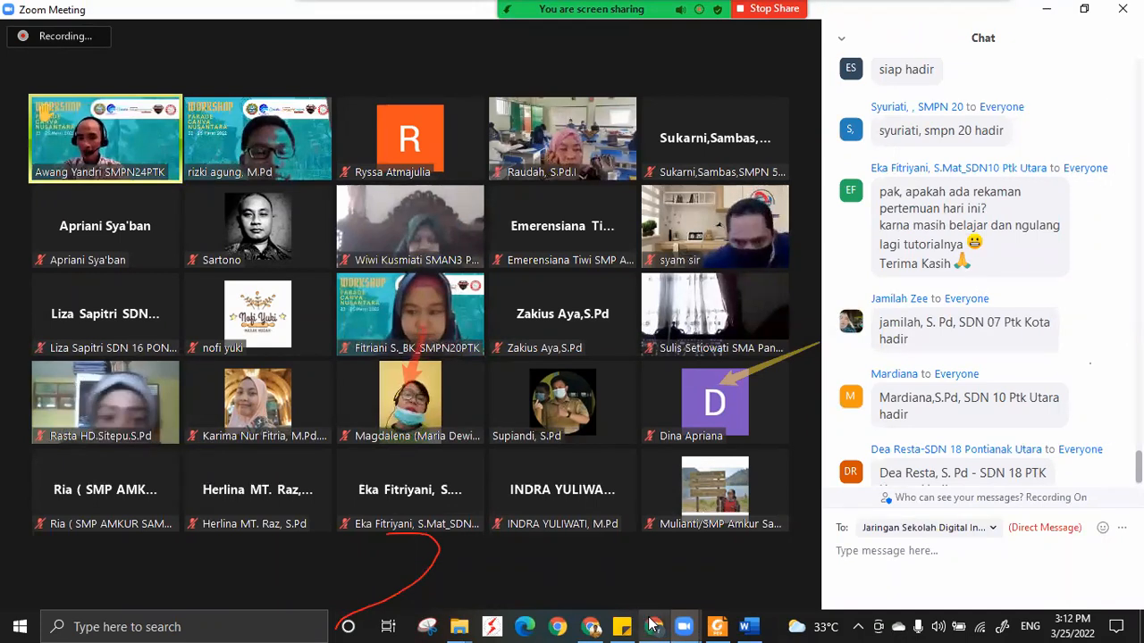
Switch back to Canva in the browser and create a blank Presentasi Pendidikan design from the home page.
key("alt+Tab")
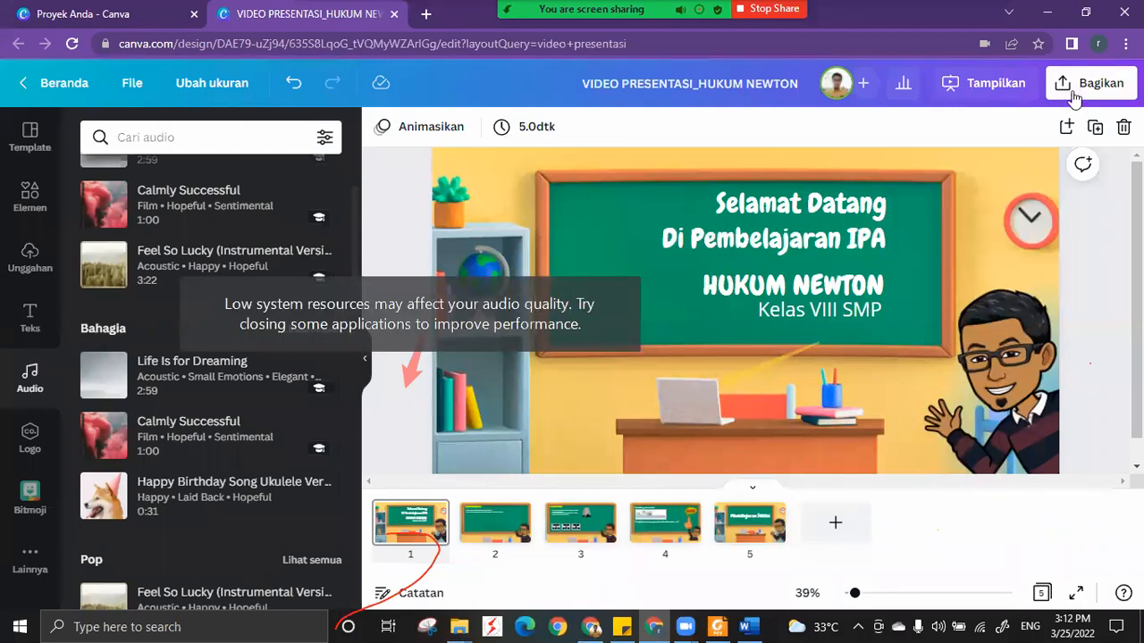
left_click(147, 13)
left_click(641, 89)
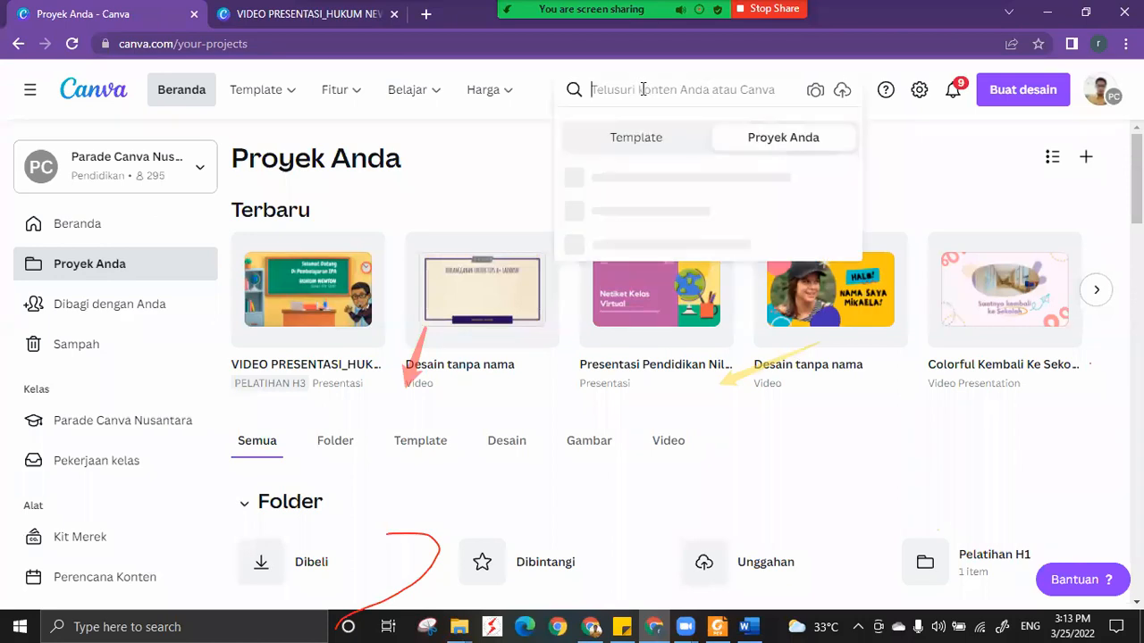
left_click(161, 93)
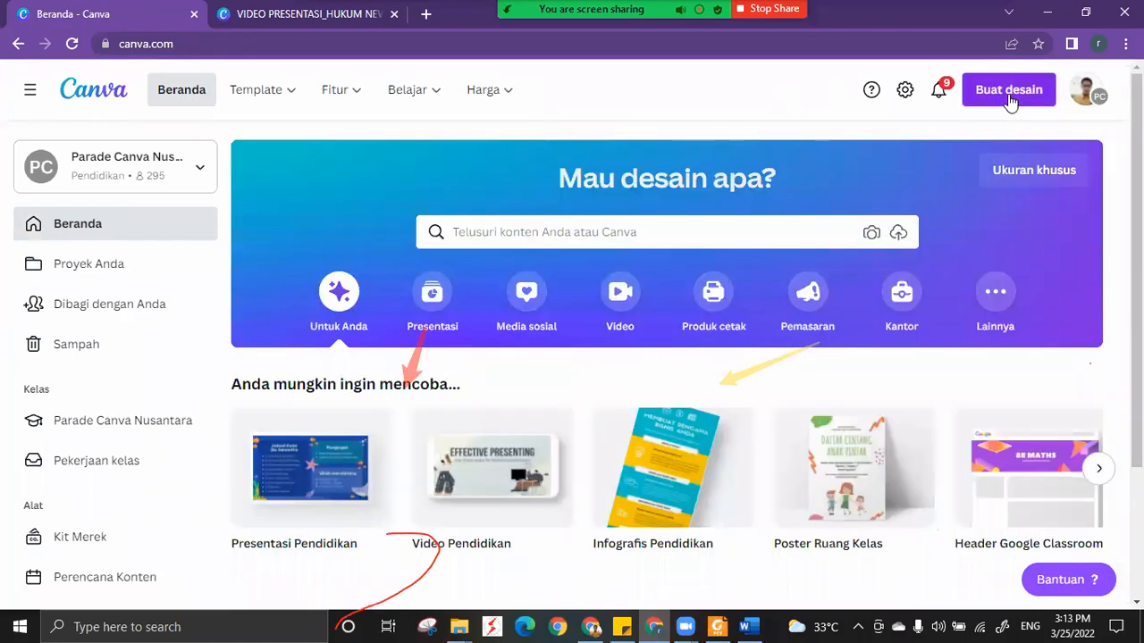
left_click(1009, 94)
left_click(647, 107)
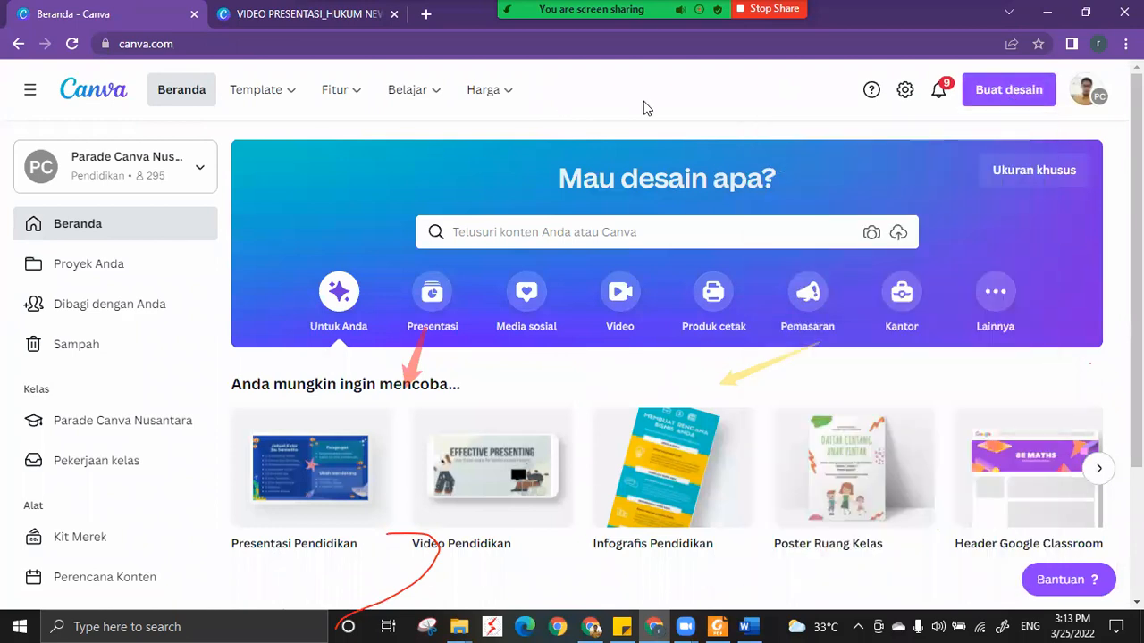
scroll(311, 308, "down", 2)
left_click(311, 308)
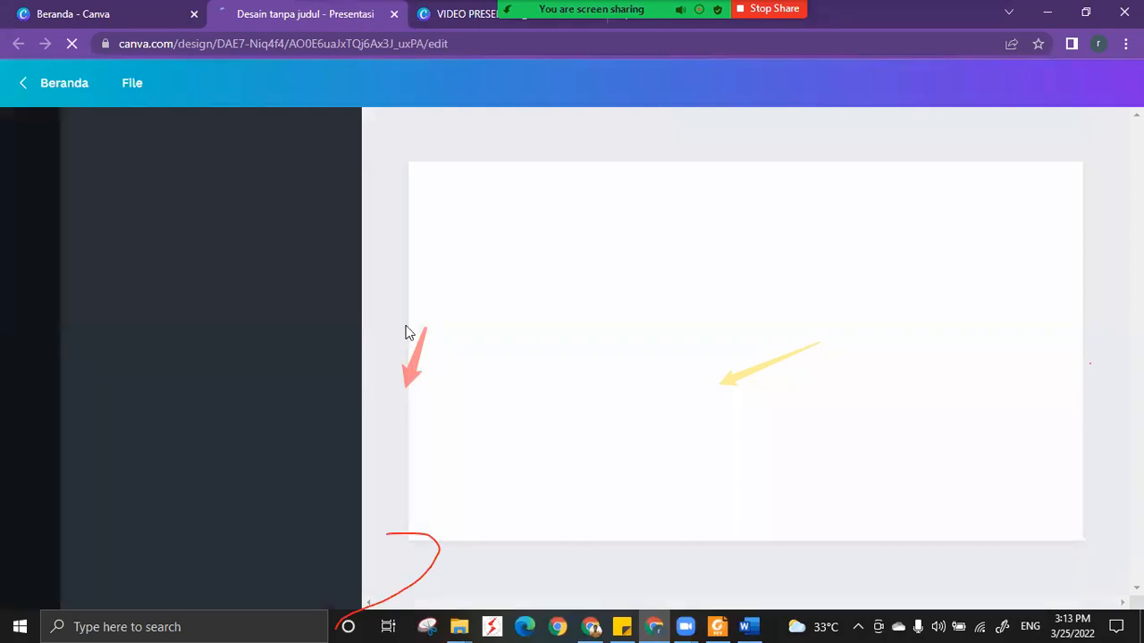
Check the Zoom meeting briefly and return to the new untitled presentation in Canva.
left_click(462, 9)
left_click(682, 619)
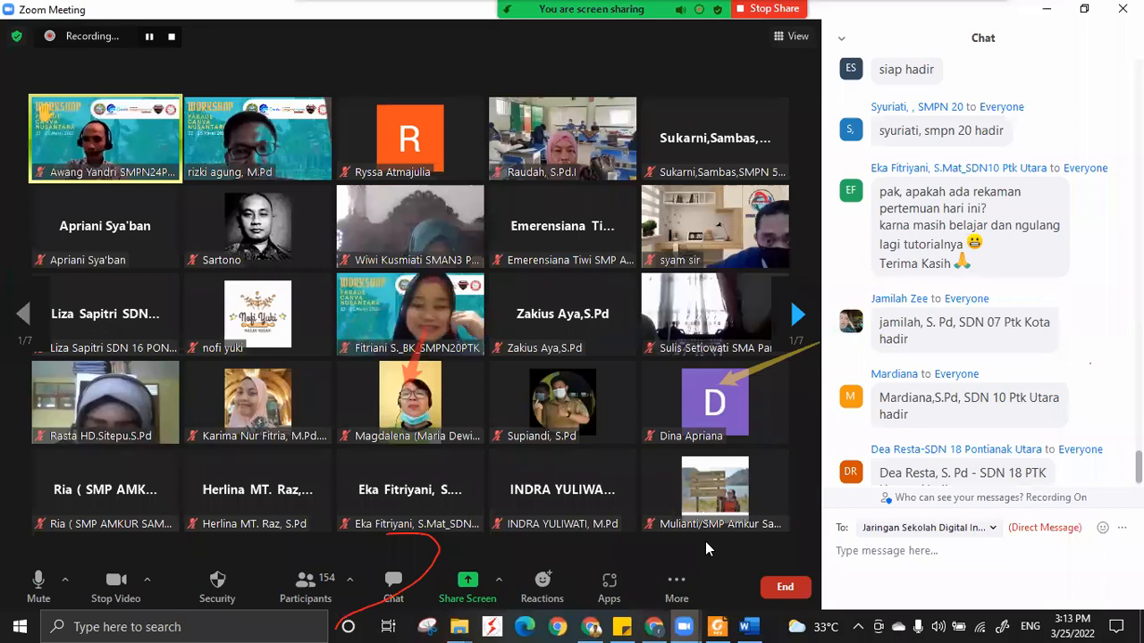
left_click(654, 626)
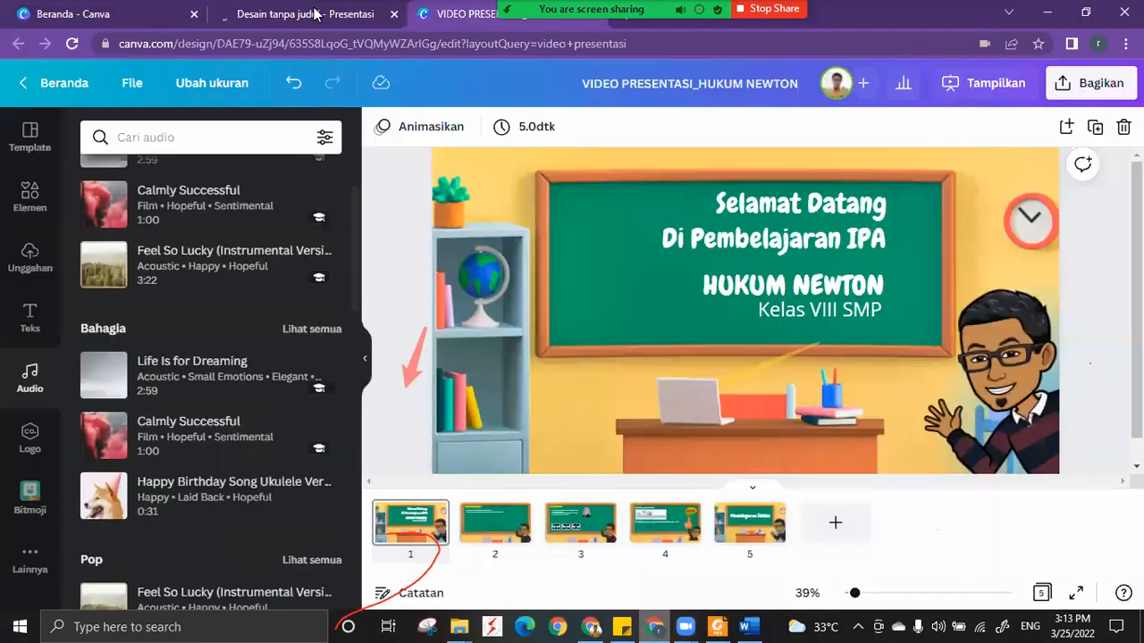
left_click(314, 13)
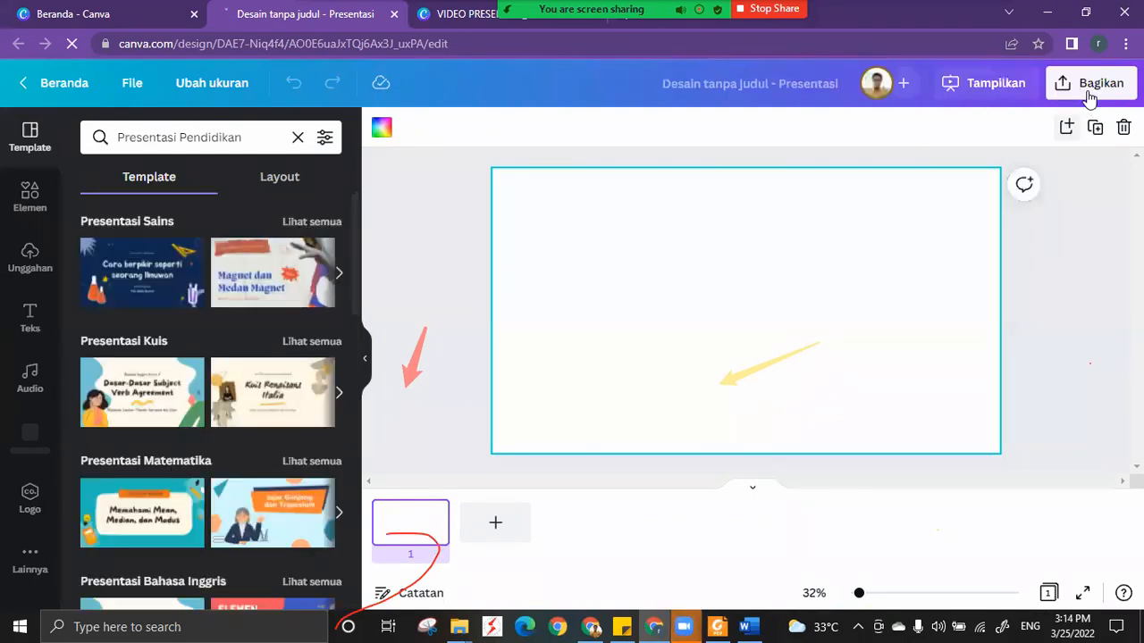
Examine the full list of sharing and publishing options for the untitled presentation, and close it.
left_click(1090, 89)
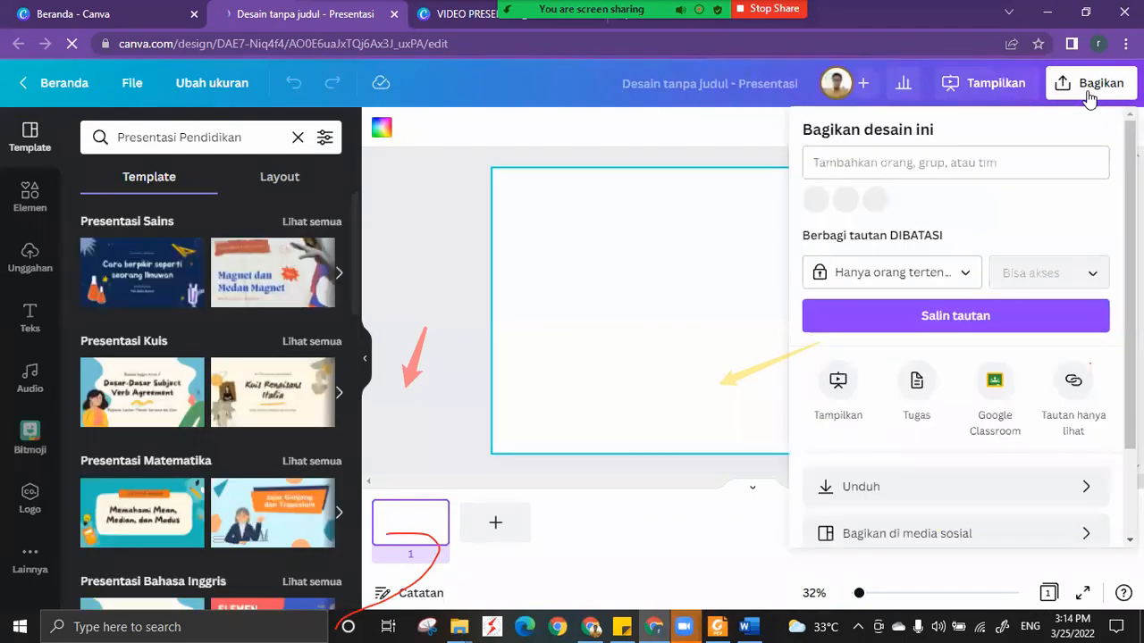
scroll(1108, 255, "down", 2)
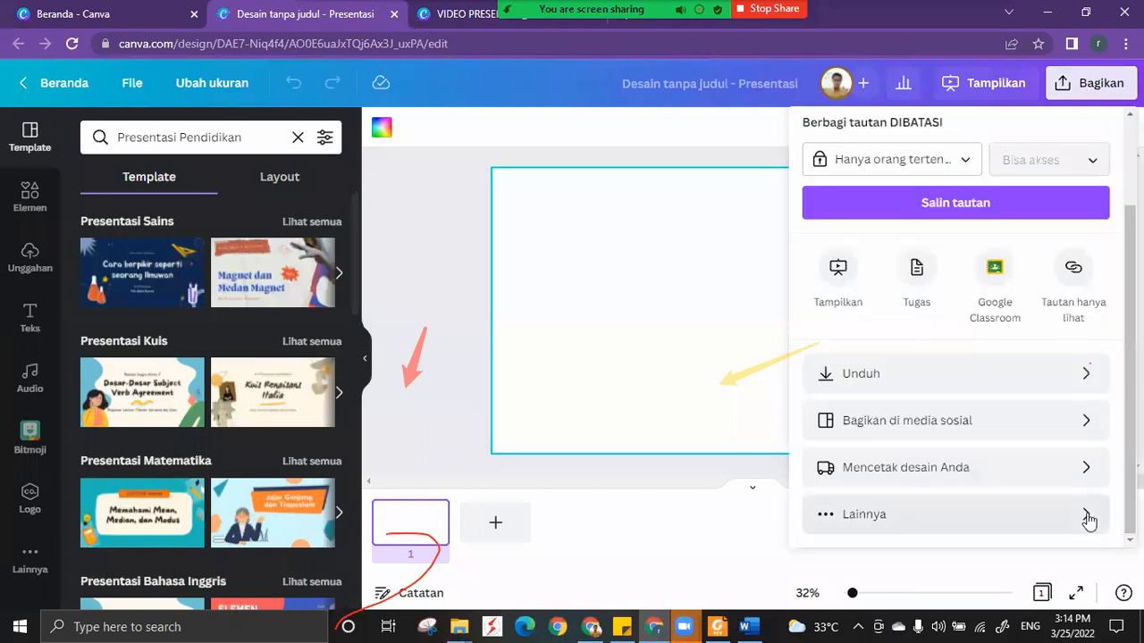
left_click(1087, 516)
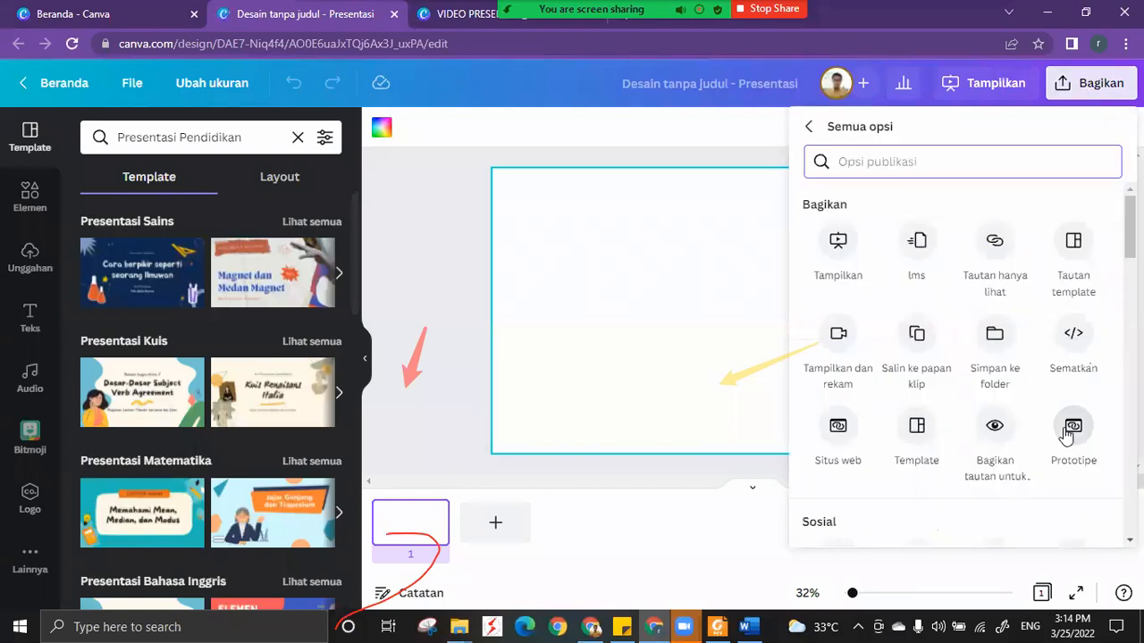
scroll(1065, 431, "down", 1)
scroll(1063, 429, "up", 1)
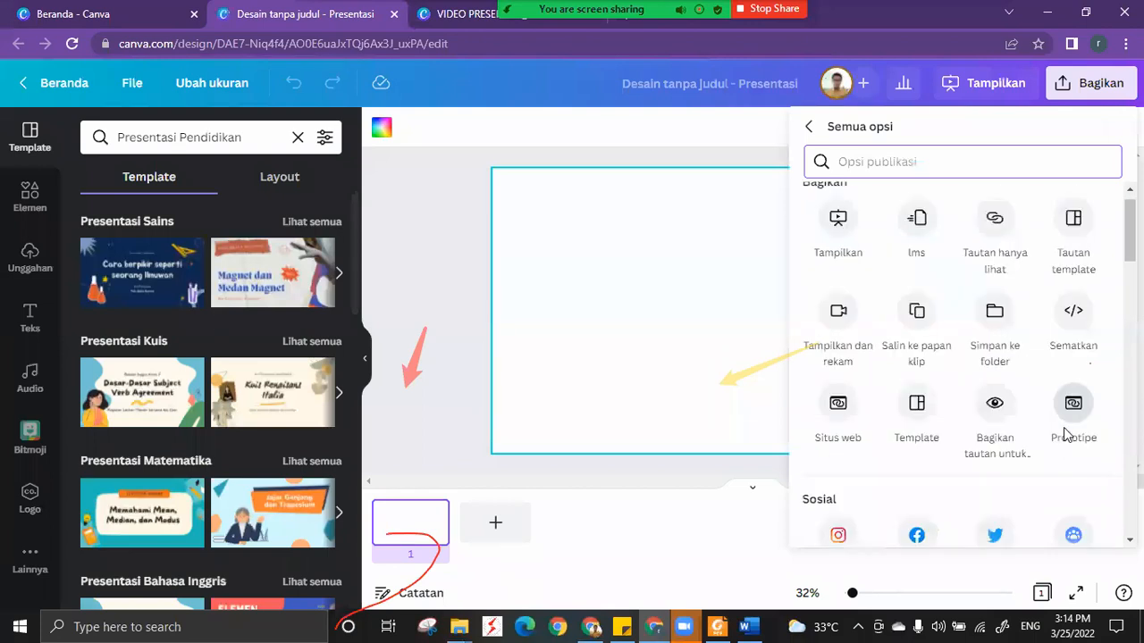
scroll(1063, 434, "down", 6)
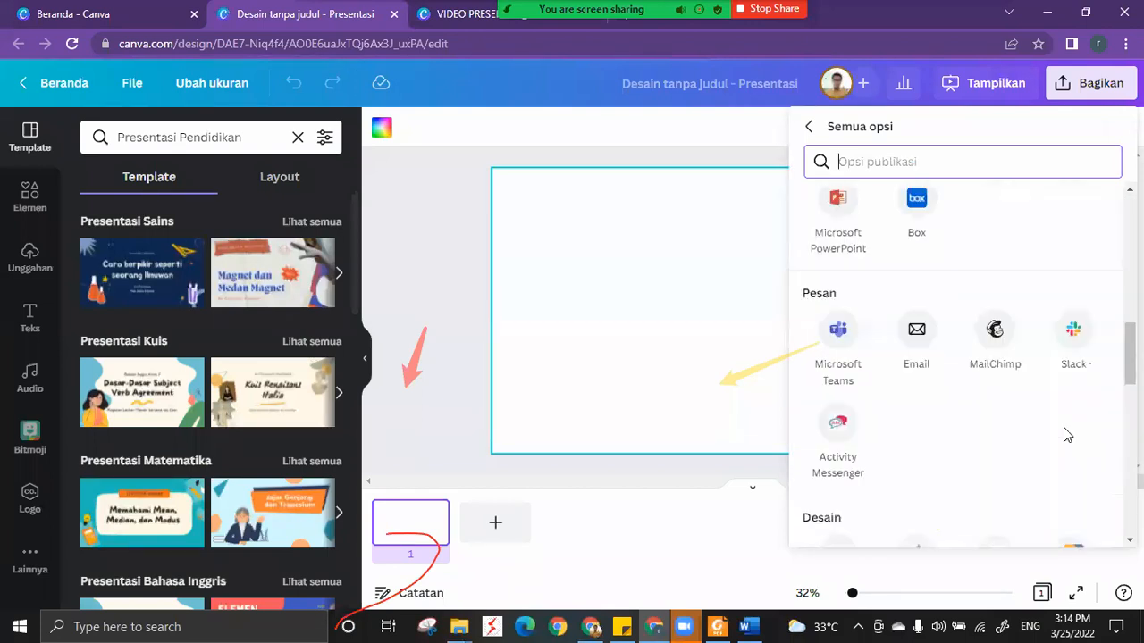
scroll(1063, 434, "down", 3)
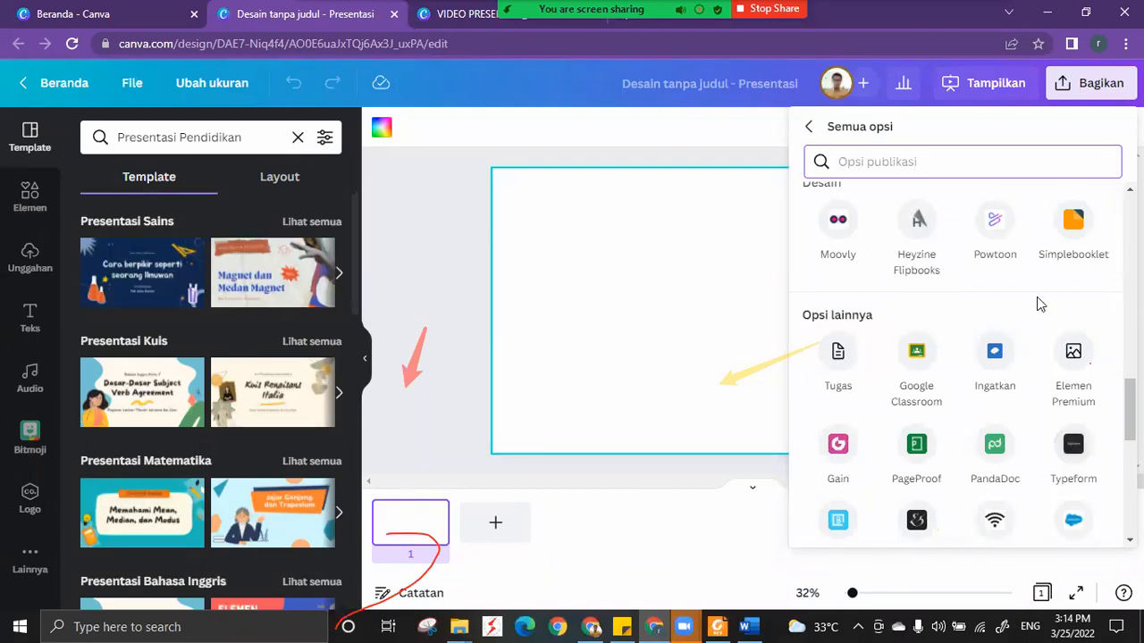
scroll(1037, 304, "down", 1)
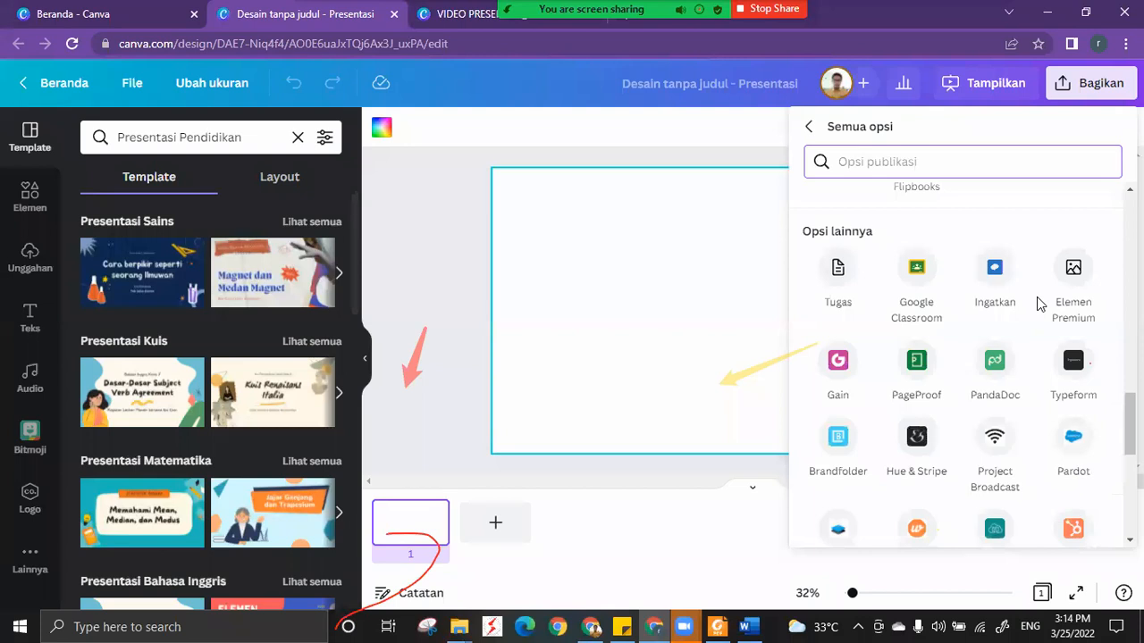
scroll(1036, 304, "down", 3)
scroll(1037, 297, "down", 3)
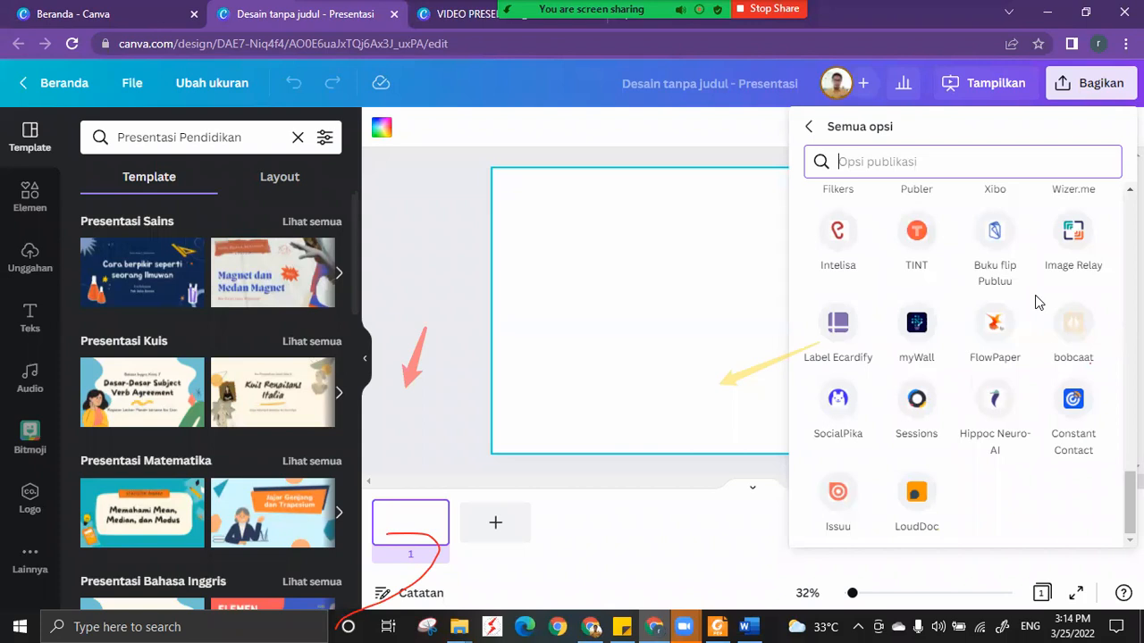
scroll(1034, 302, "up", 4)
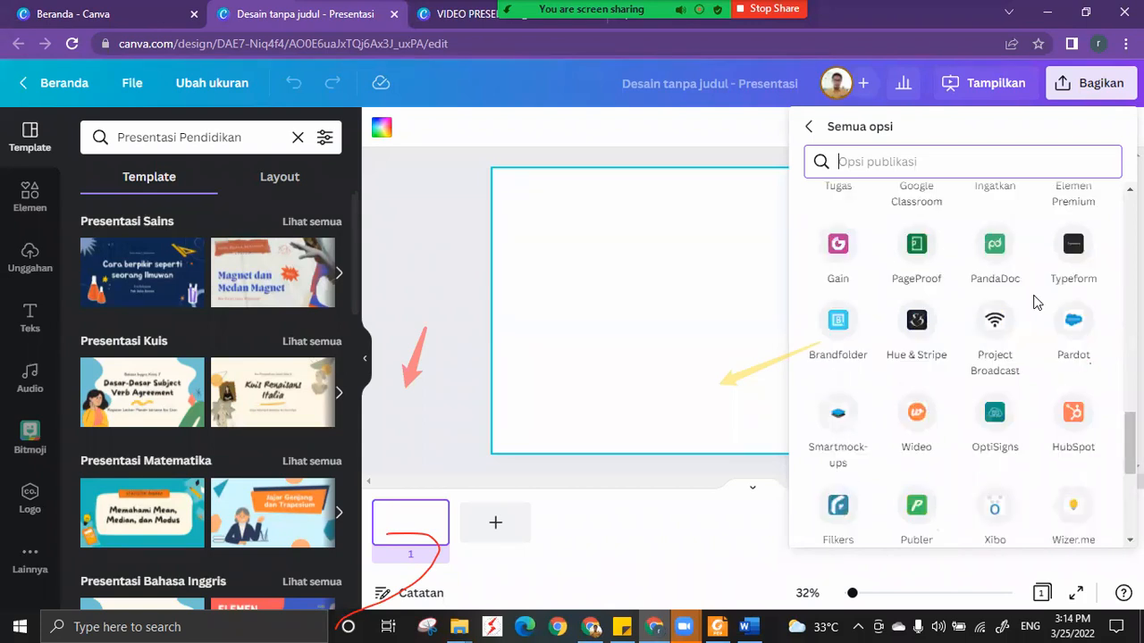
scroll(1035, 302, "up", 5)
scroll(1035, 302, "up", 4)
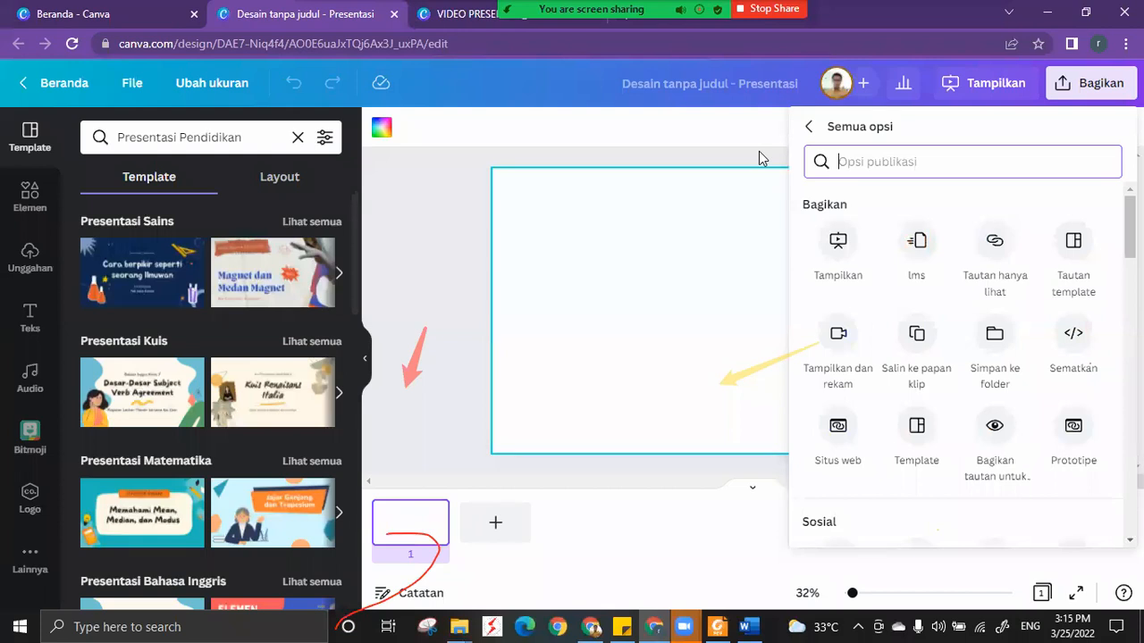
left_click(528, 149)
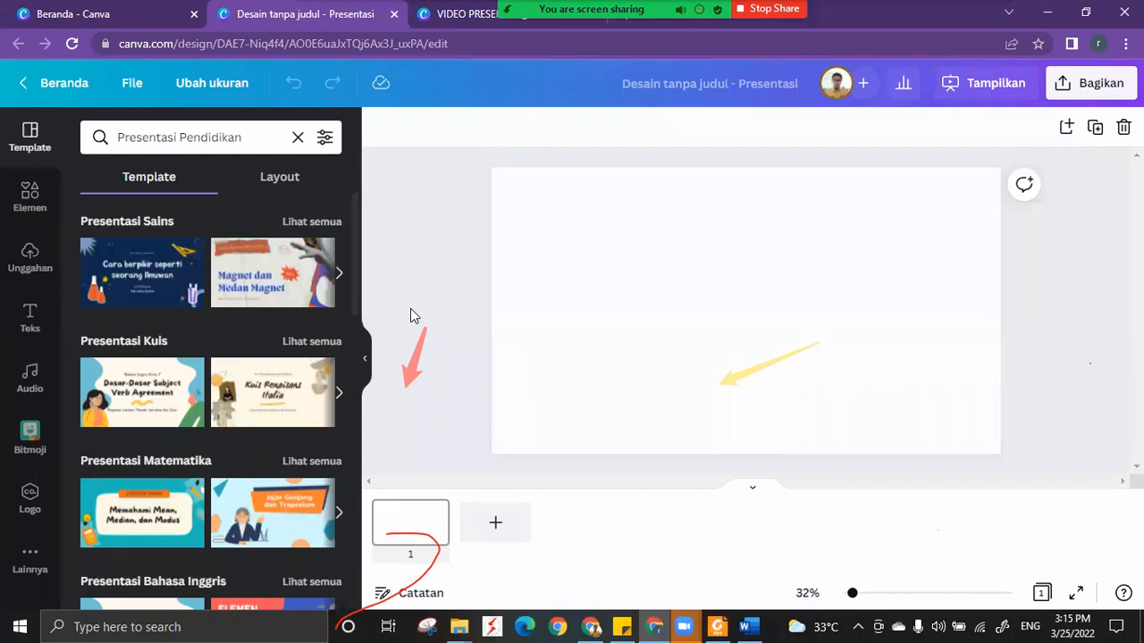
View the download settings for the blank presentation and close them.
left_click(1062, 90)
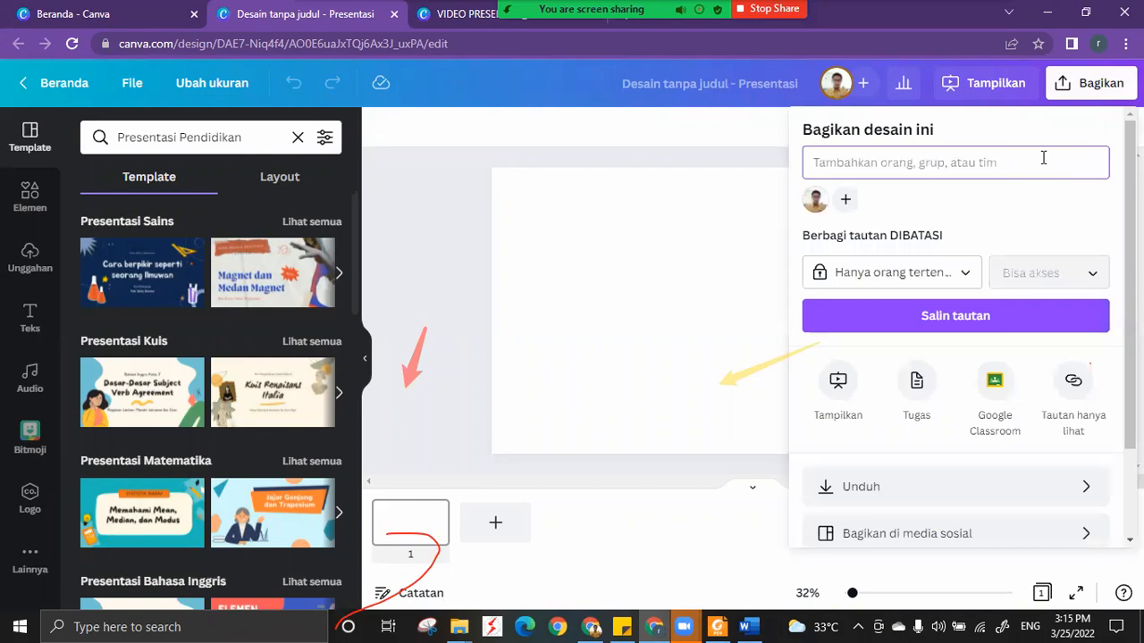
scroll(902, 407, "down", 1)
left_click(899, 403)
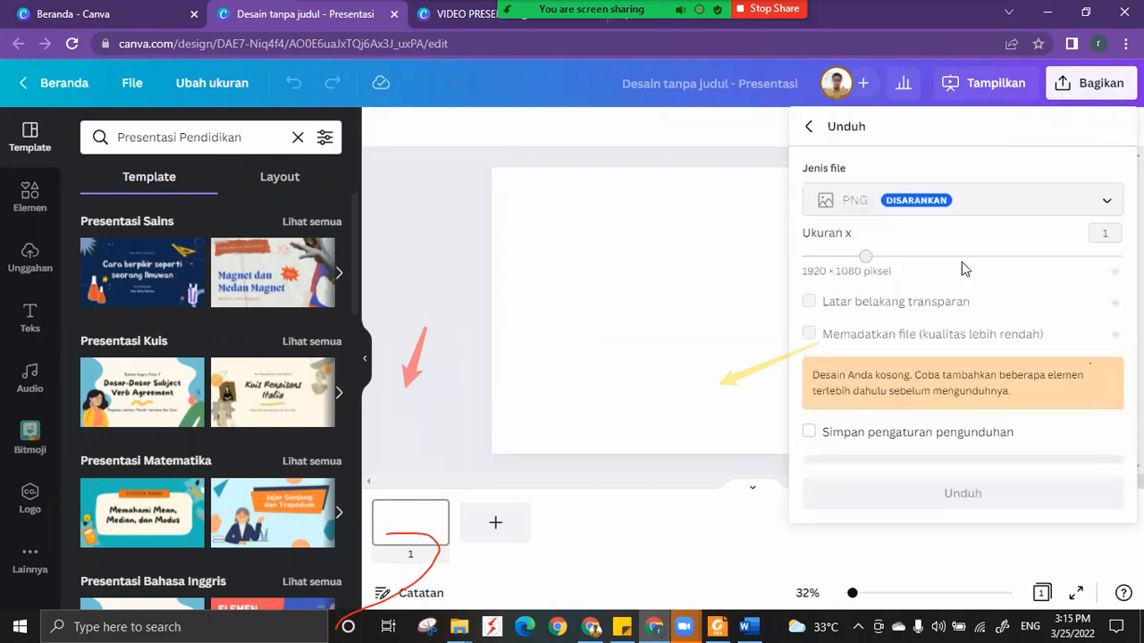
left_click(145, 276)
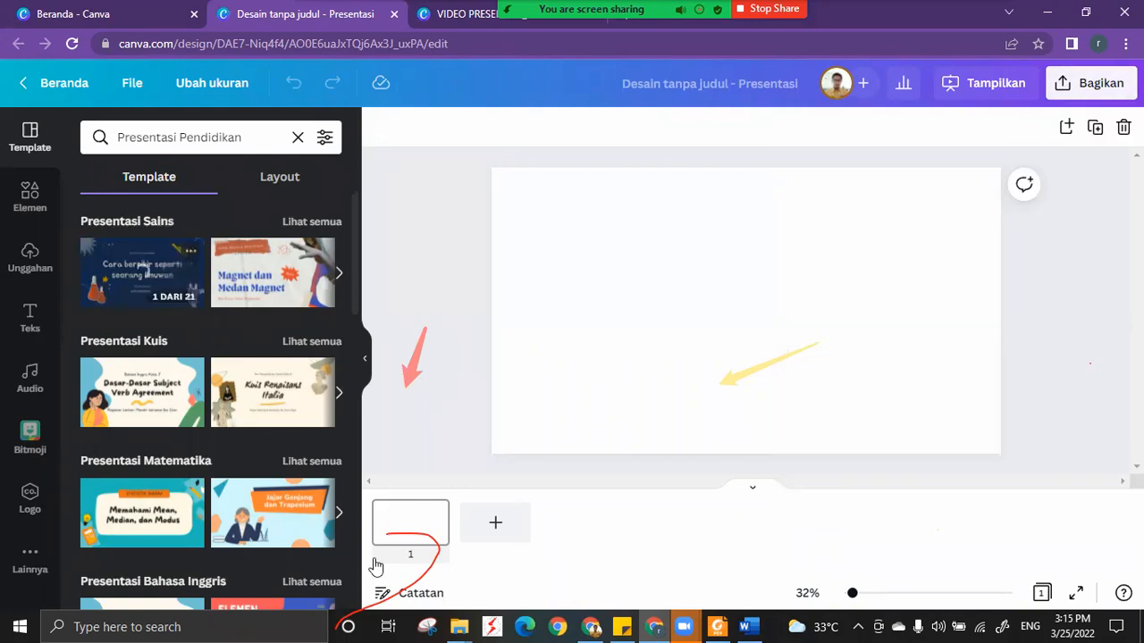
Fill the blank page's background with the yellow from the brand palette and add a second page.
left_click(381, 131)
left_click(187, 338)
left_click(496, 523)
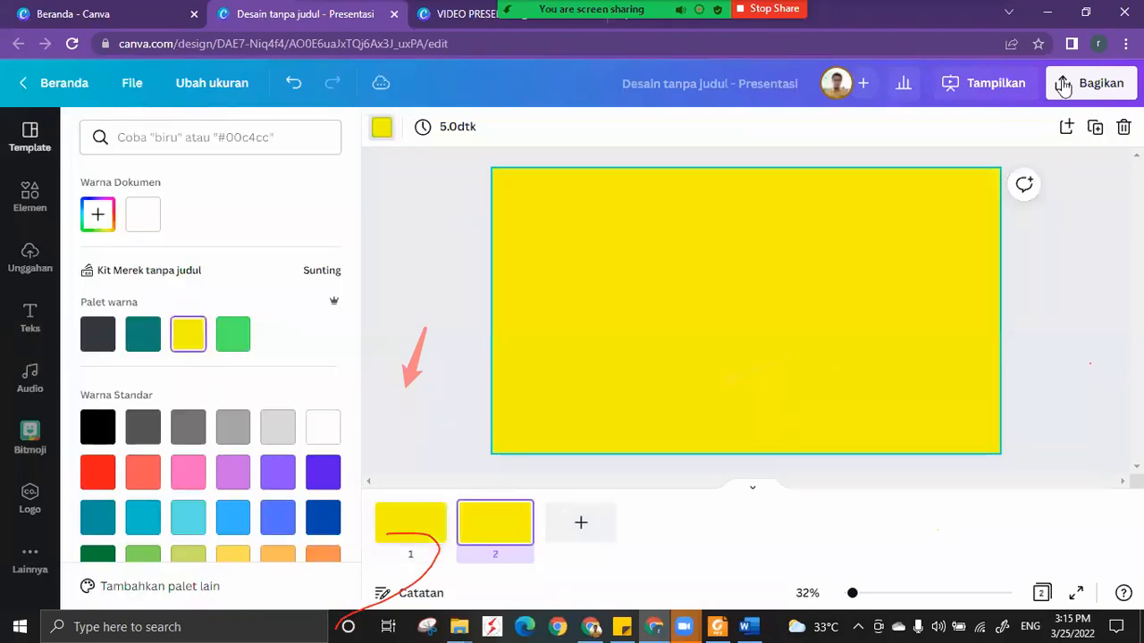
Review the file types available for downloading the two-page presentation, and close the file type list without changing the selection.
left_click(1066, 85)
left_click(894, 490)
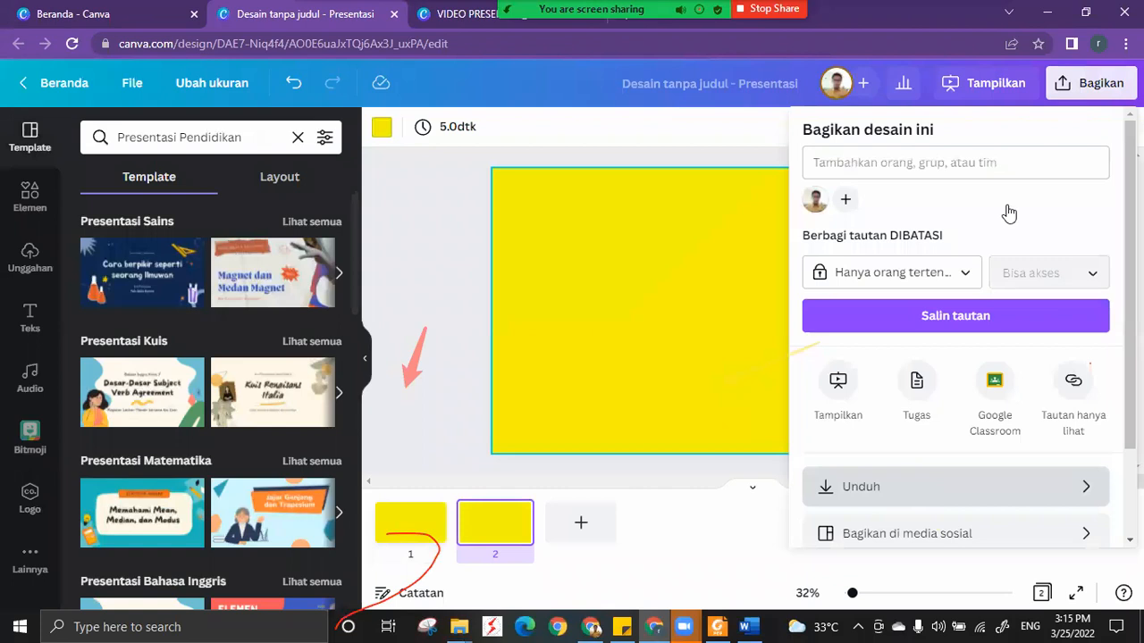
left_click(1010, 214)
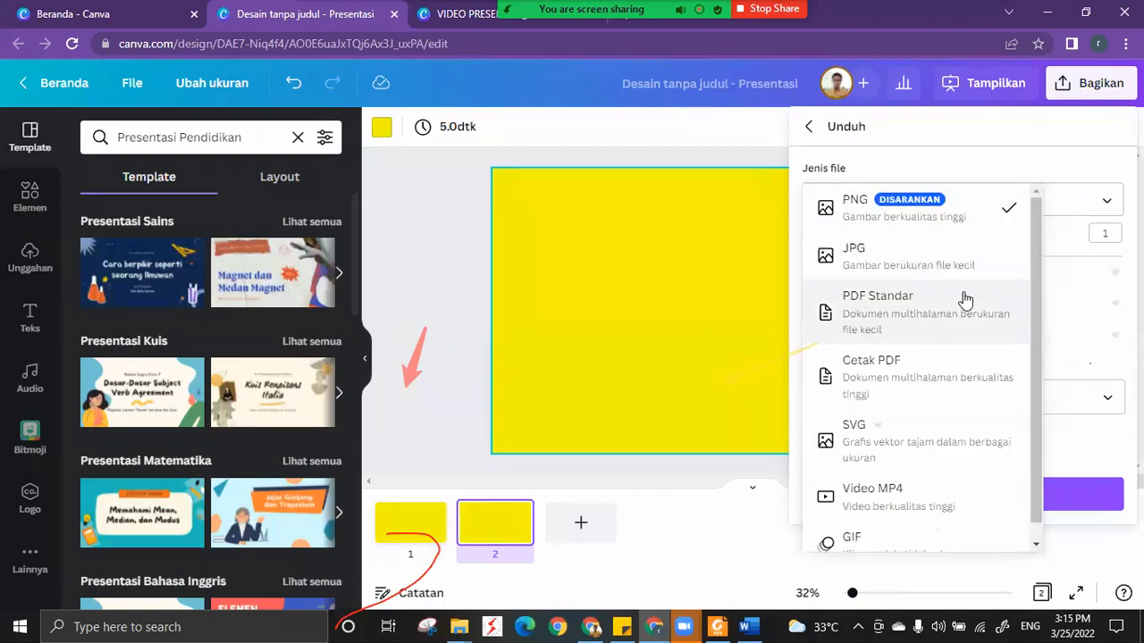
scroll(952, 375, "down", 1)
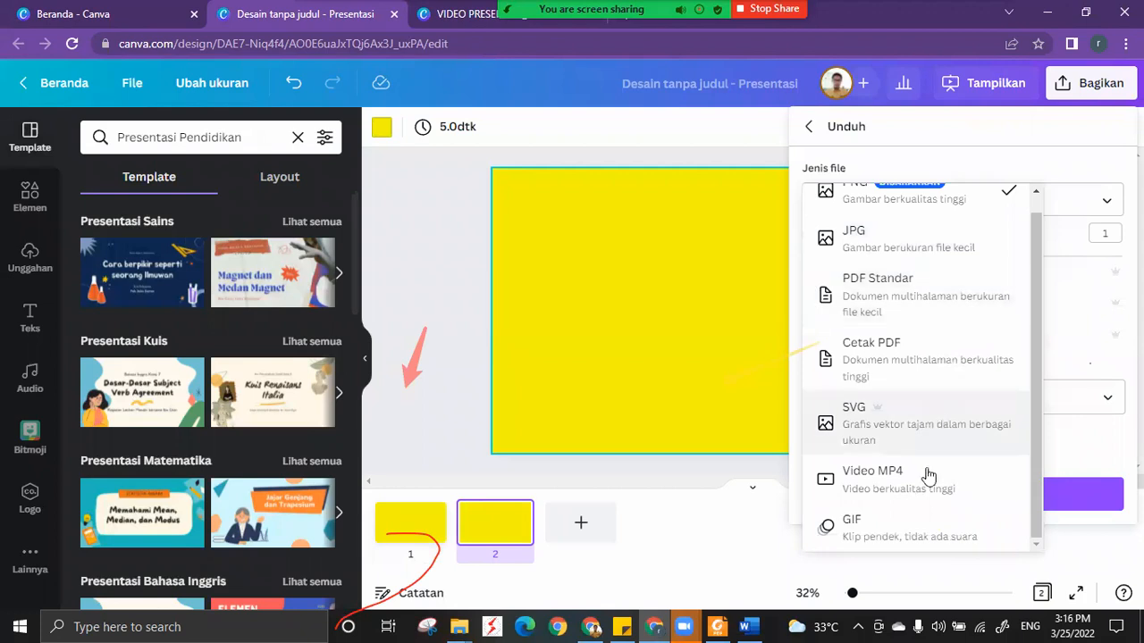
left_click(432, 194)
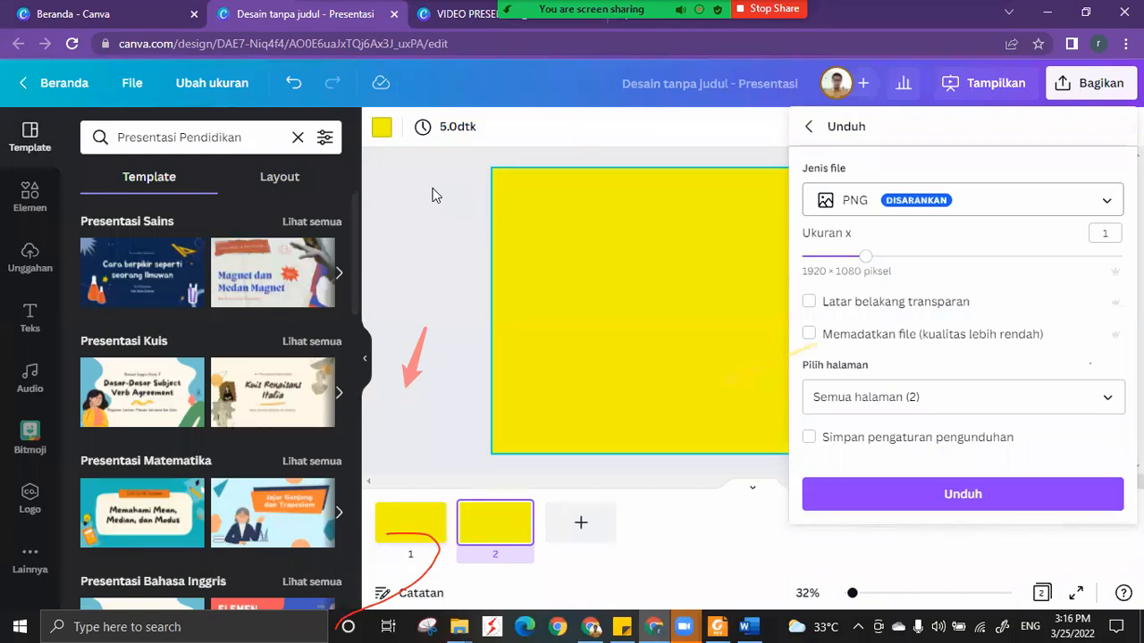
View the videos uploaded to the untitled presentation's media library, and switch to the Zoom meeting.
left_click(42, 259)
left_click(227, 268)
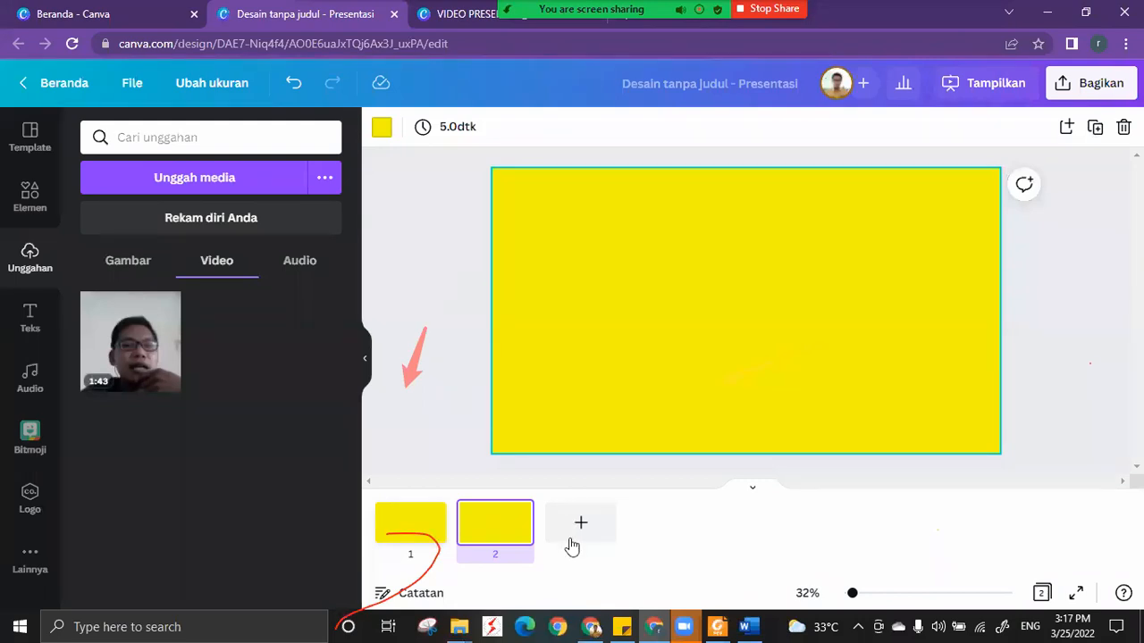
left_click(653, 624)
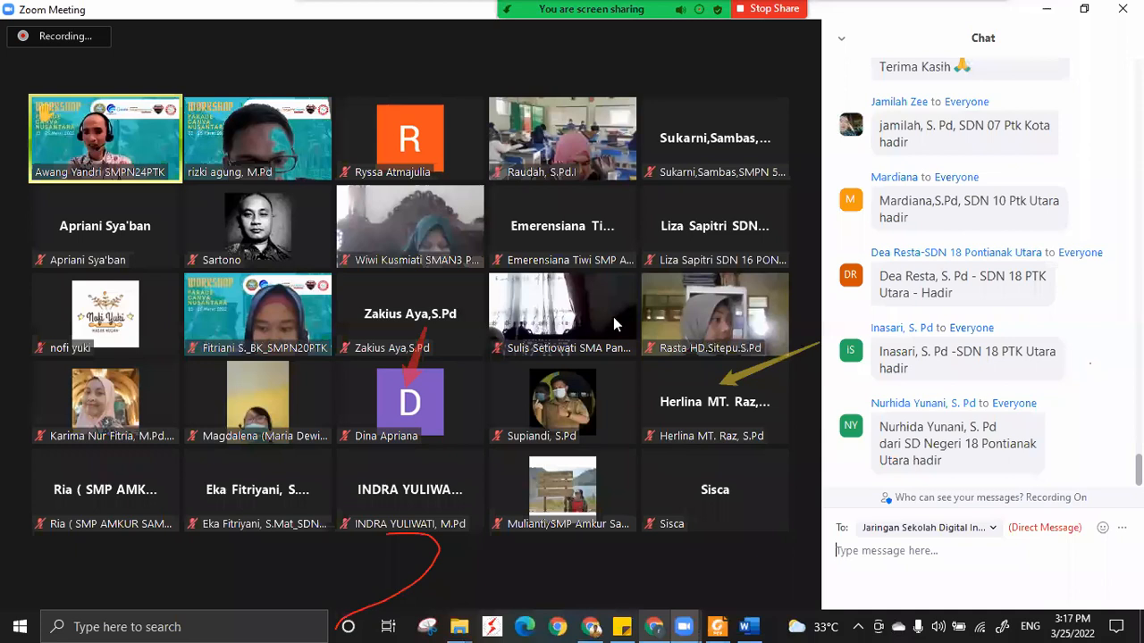
mouse_move(614, 324)
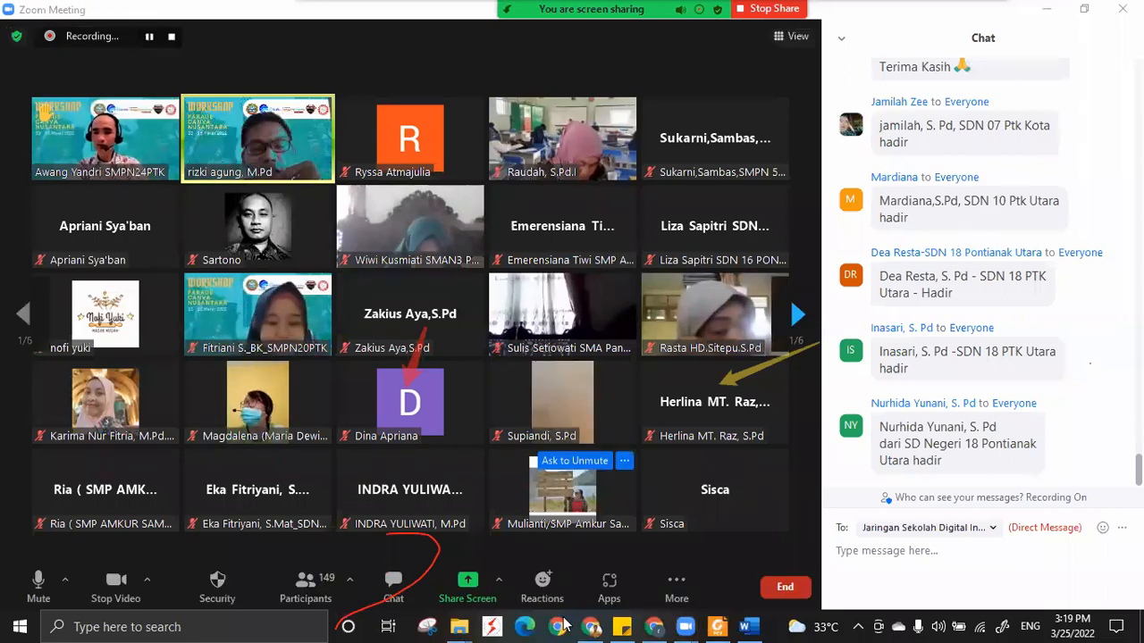
Switch to the VIDEO PRESENTASI_HUKUM NEWTON design in Canva, and place the QUIZ lettering graphic on page 1 and on a new page 6.
mouse_move(592, 627)
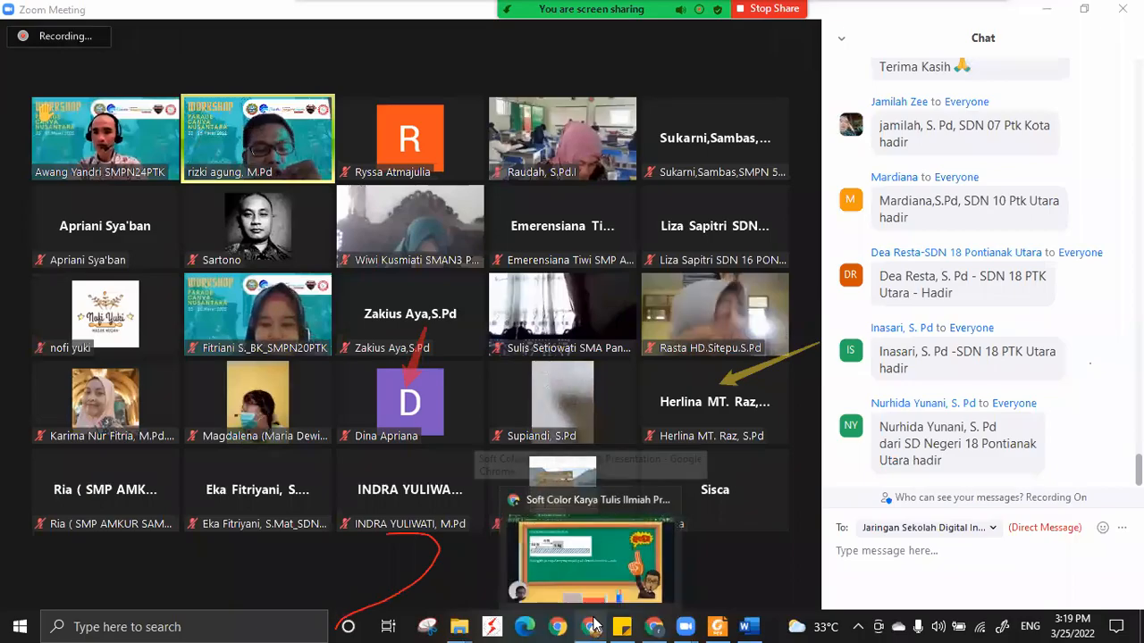
left_click(592, 627)
left_click(654, 626)
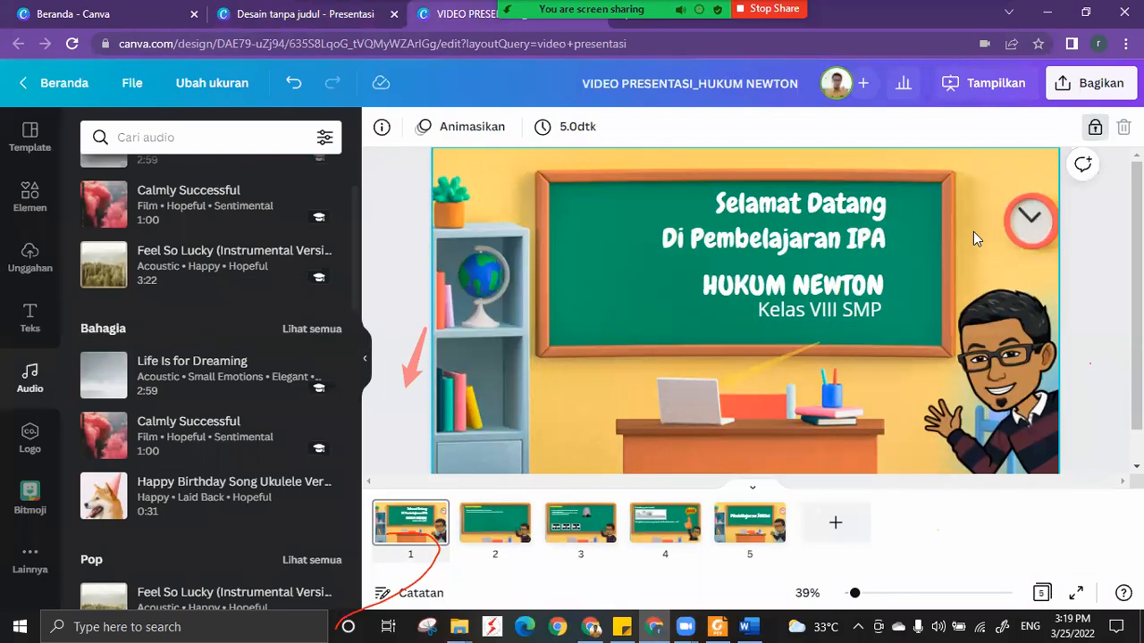
left_click(29, 198)
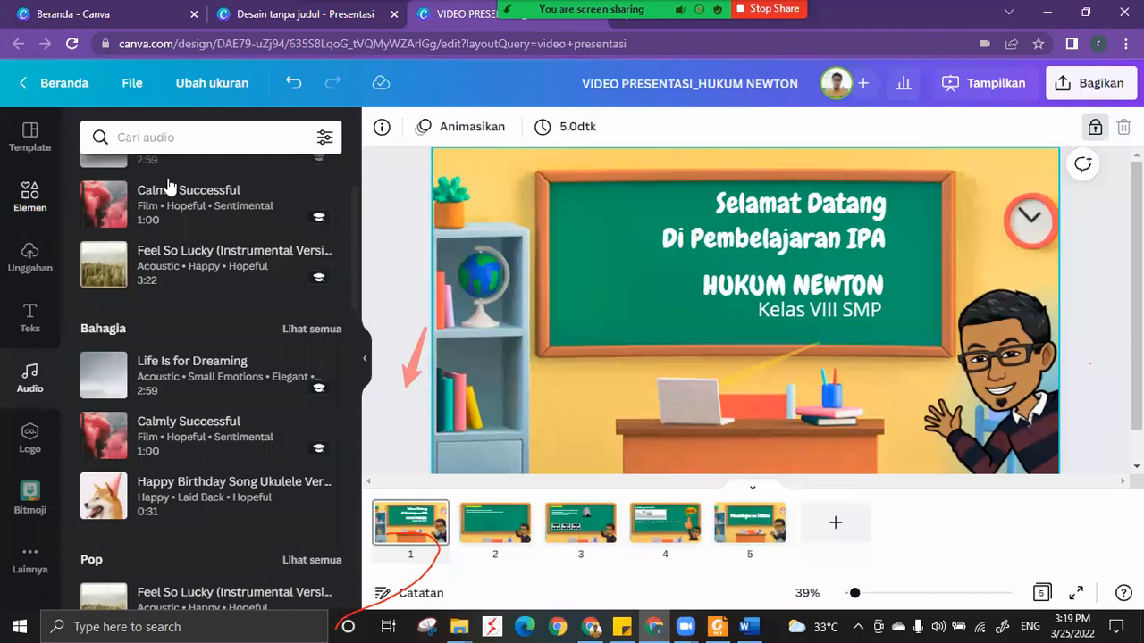
left_click(302, 261)
left_click(839, 529)
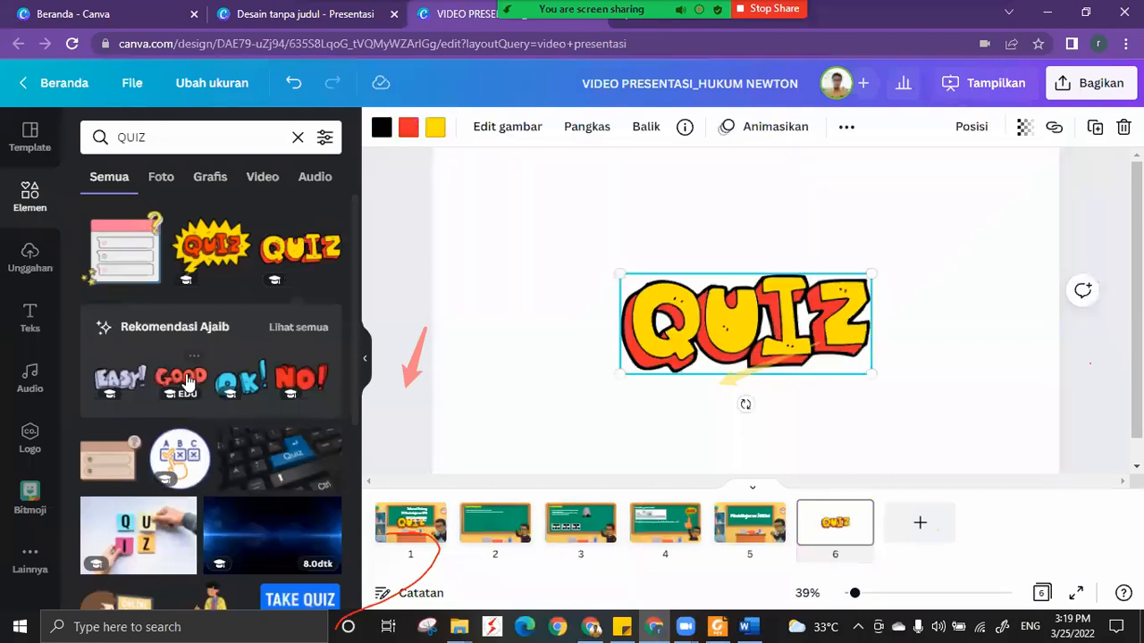
Add the QUIZ starburst graphic and the red question mark graphic to page 6.
left_click(183, 376)
left_click(477, 241)
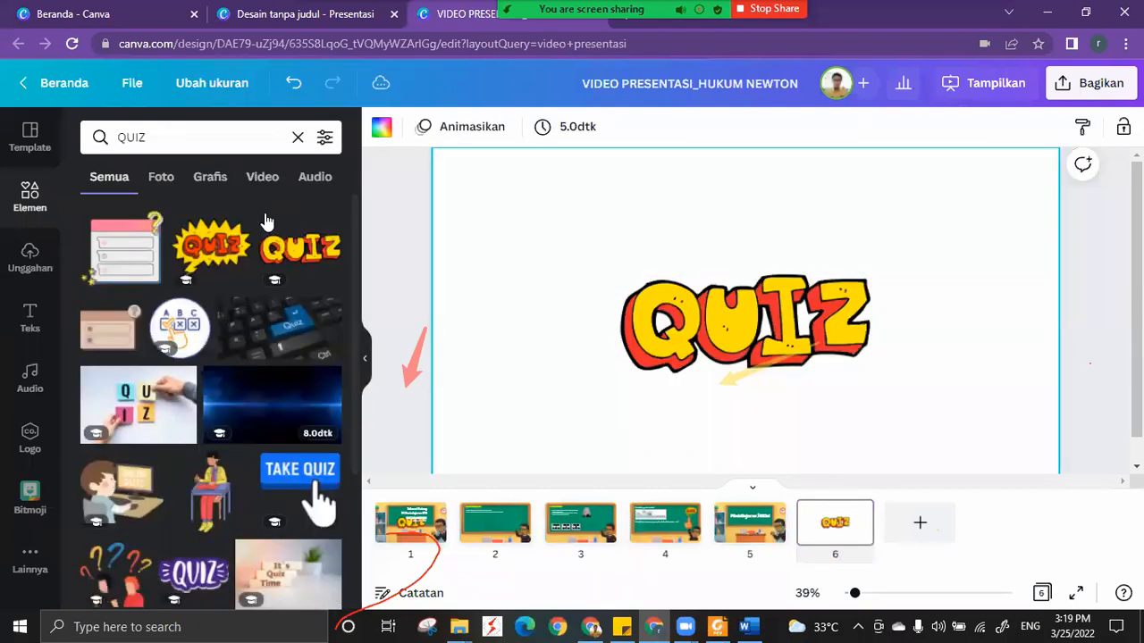
left_click(212, 251)
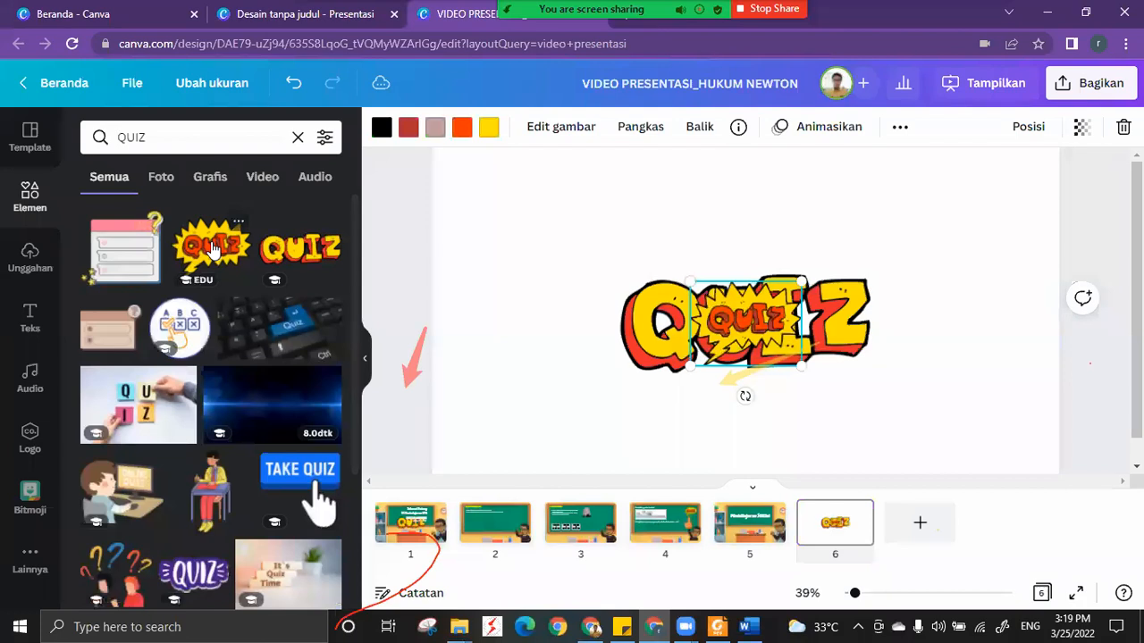
left_click(240, 375)
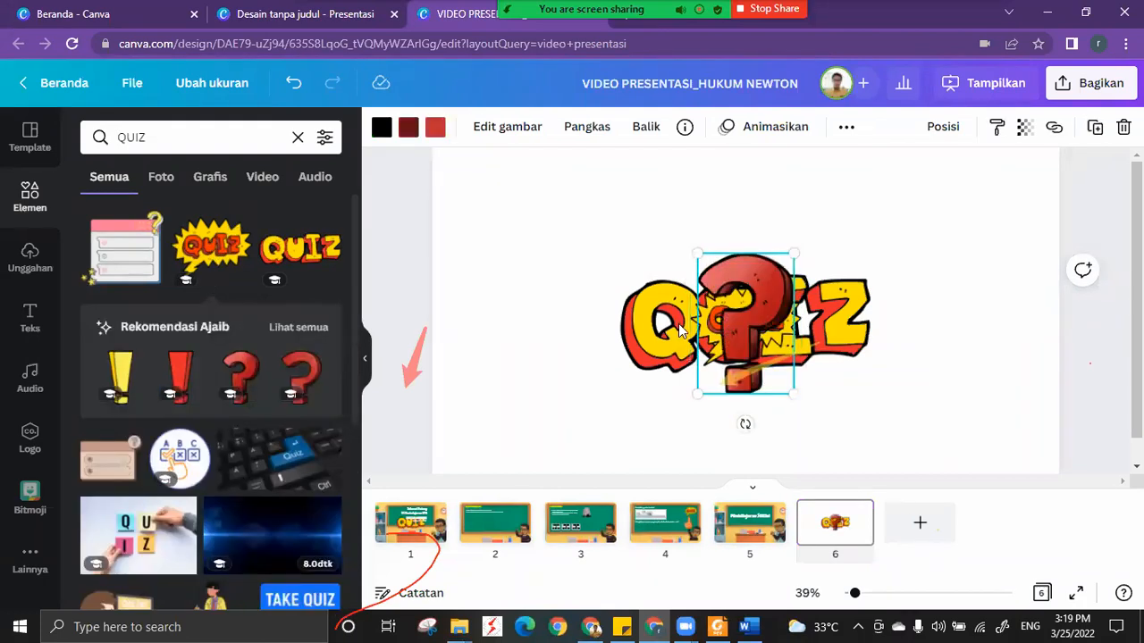
Spread the graphics on page 6: question mark at the upper left, QUIZ lettering at the upper right, and QUIZ starburst below the lettering.
left_click_drag(745, 314, 567, 265)
left_click_drag(679, 336, 695, 259)
left_click_drag(751, 330, 828, 390)
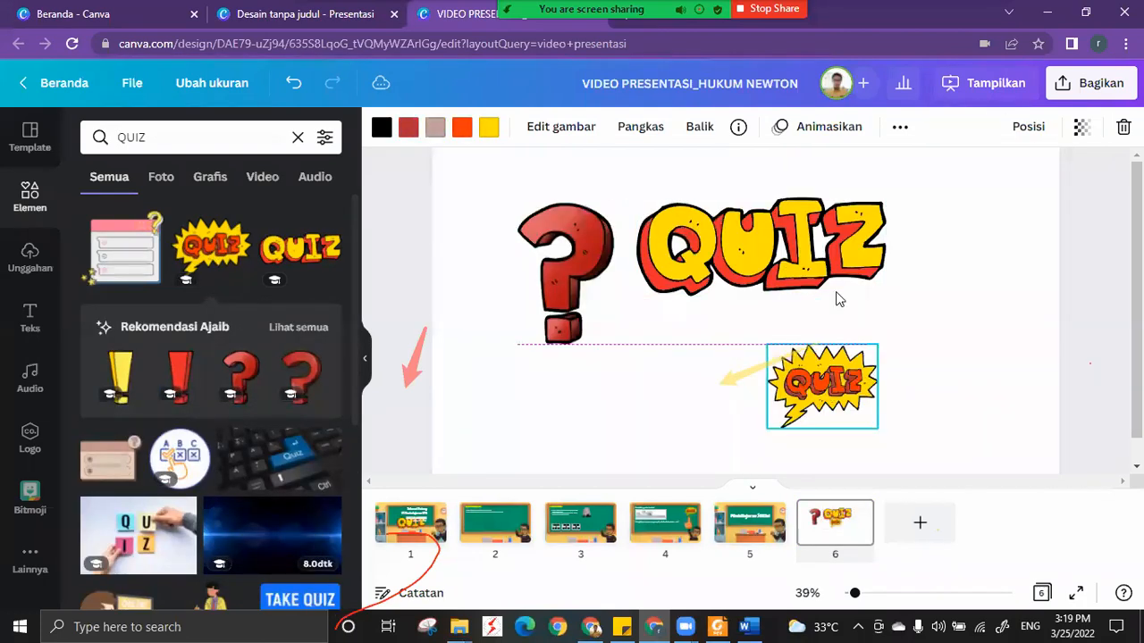
left_click_drag(837, 268, 875, 266)
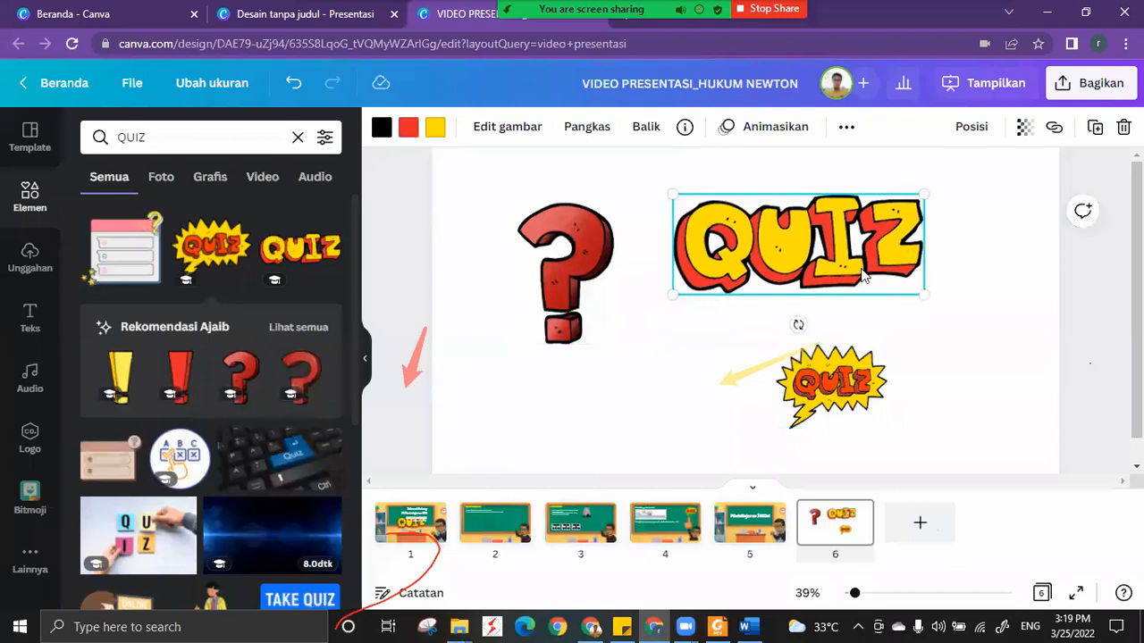
Review the file types available for downloading the Hukum Newton presentation, and close the download settings without changing them.
left_click(1090, 82)
left_click(930, 482)
left_click(936, 209)
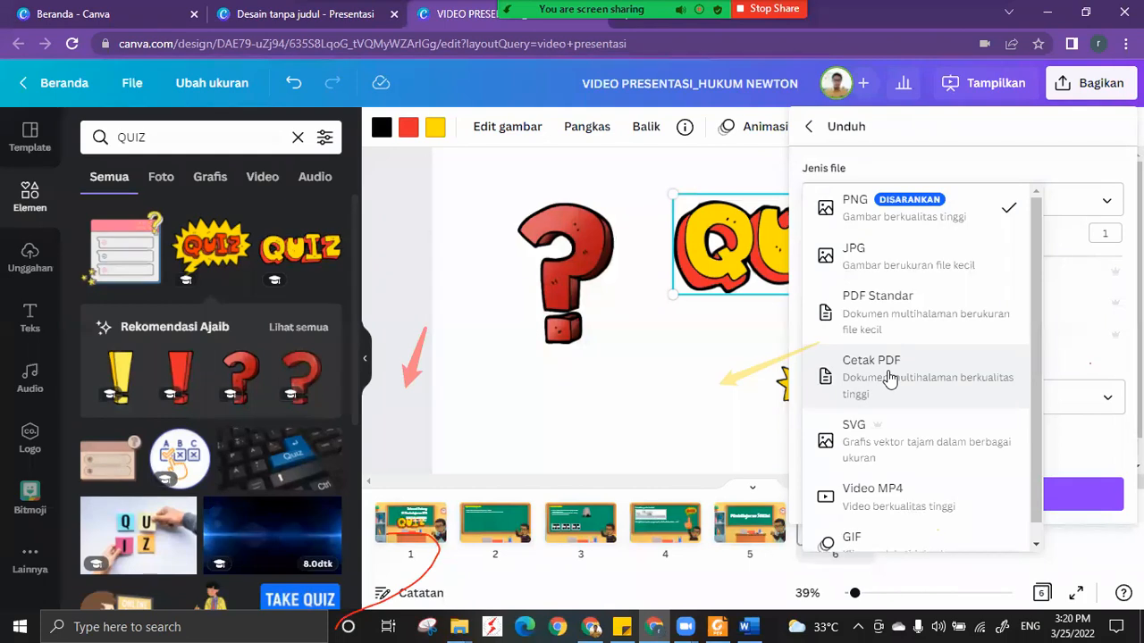
left_click(651, 402)
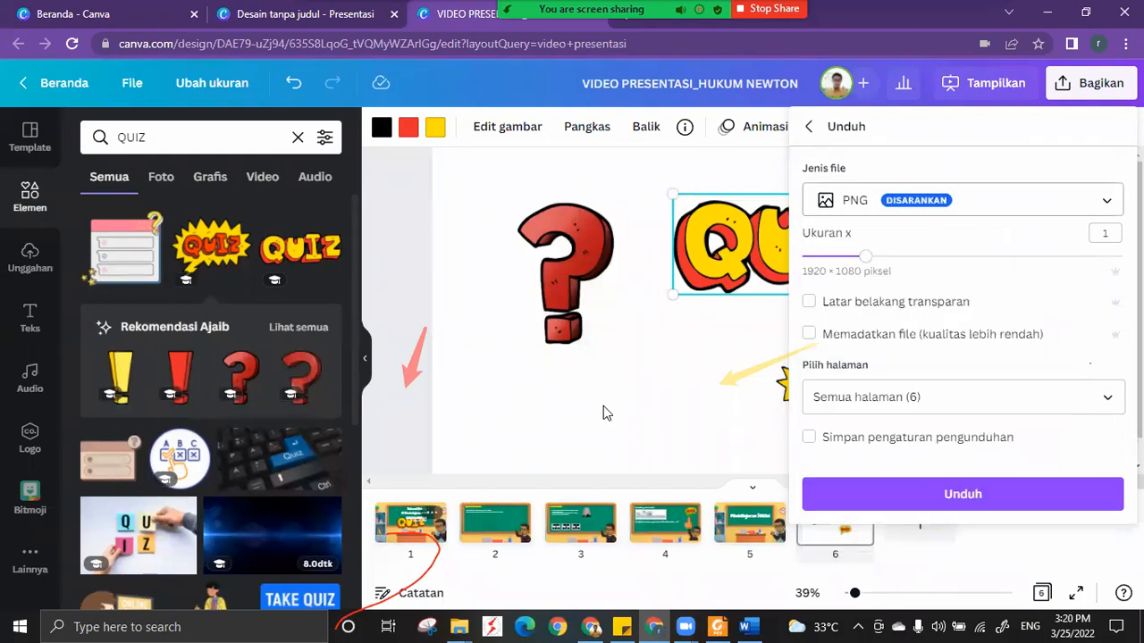
left_click(603, 408)
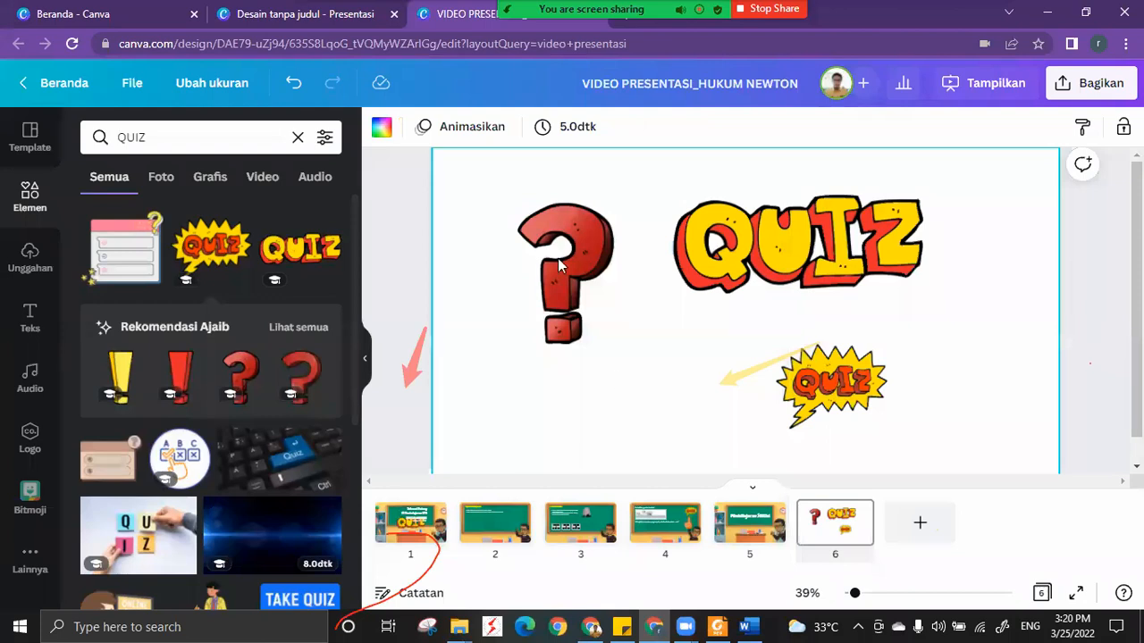
Move the red question mark to the upper-left corner of page 6, and switch to the Zoom meeting.
mouse_move(510, 233)
left_mouse_down()
mouse_move(489, 225)
mouse_move(441, 245)
mouse_move(489, 230)
left_mouse_up()
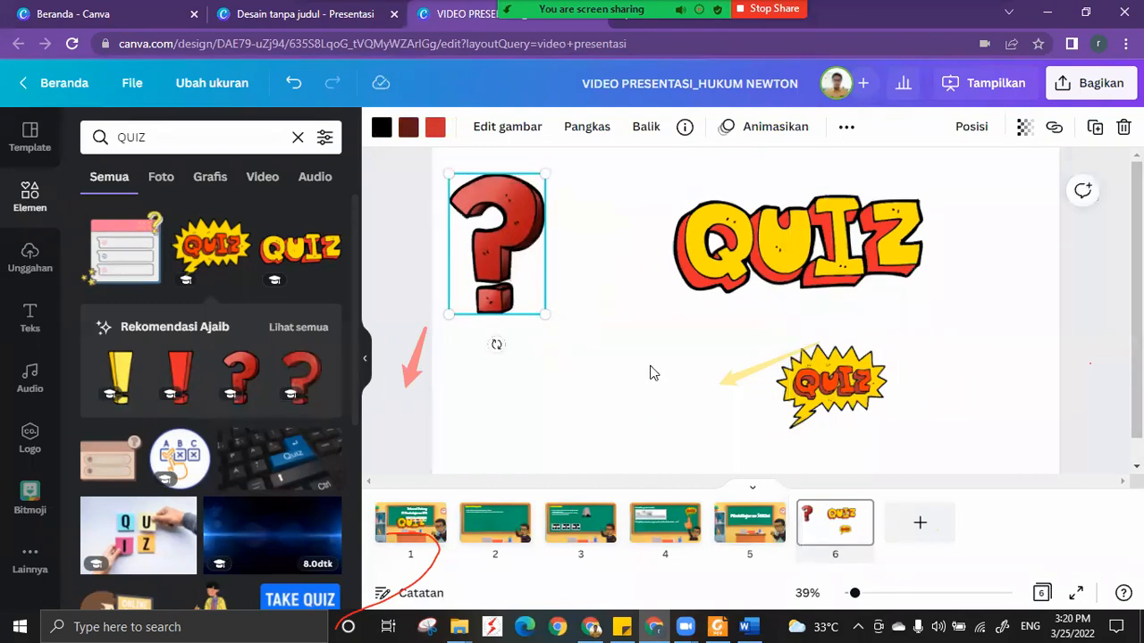
mouse_move(654, 626)
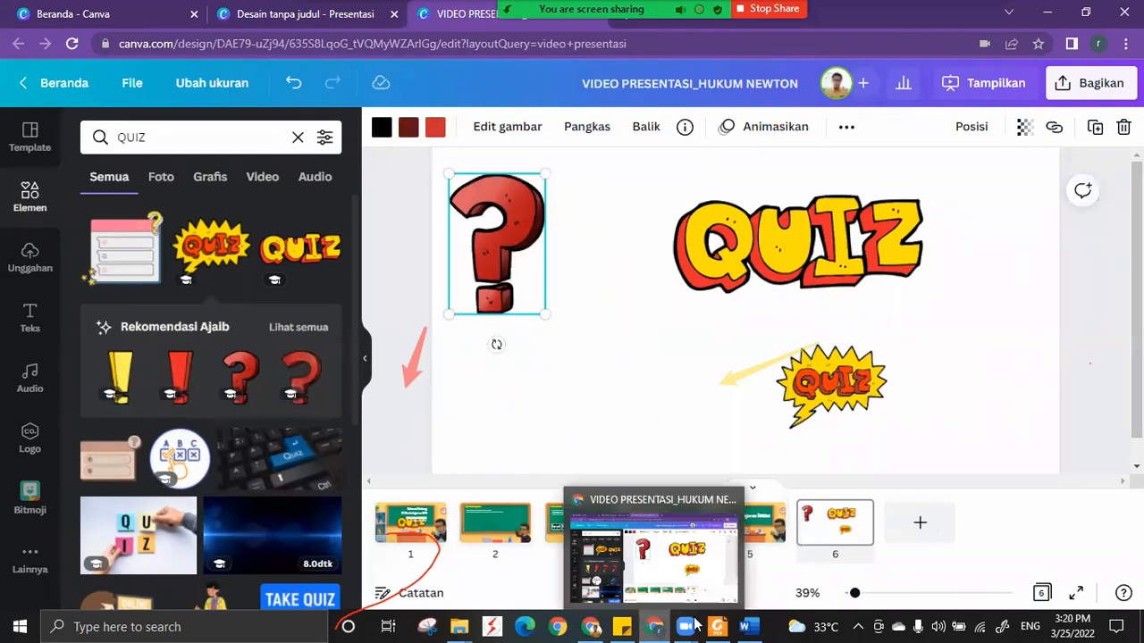
left_click(715, 559)
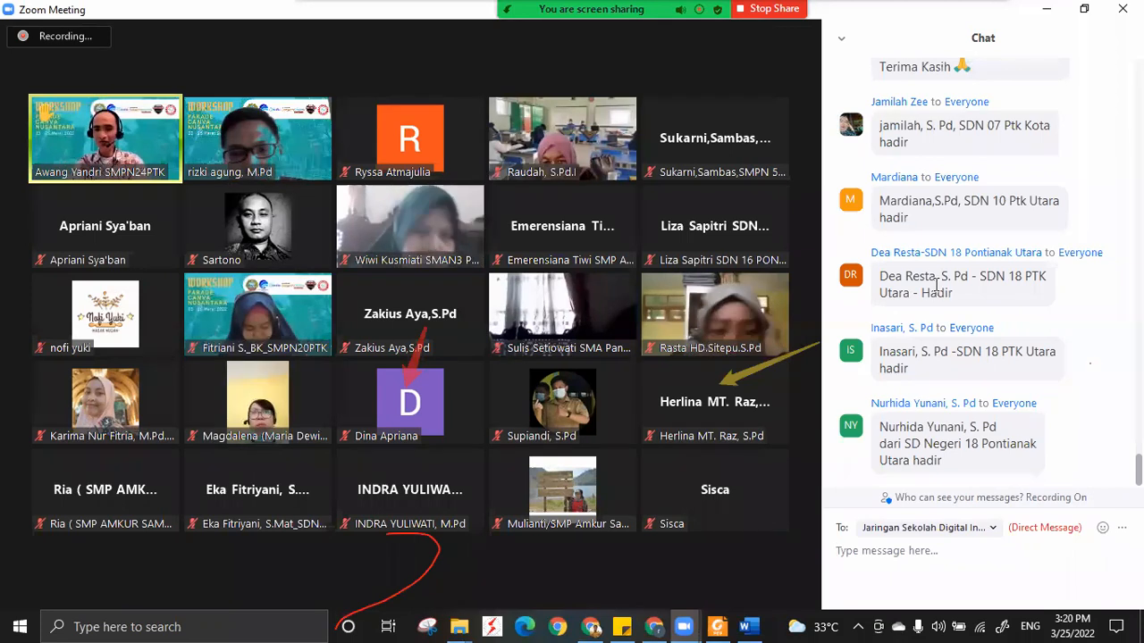
Read back through the earlier meeting chat messages to find the participants' questions.
scroll(936, 284, "up", 2)
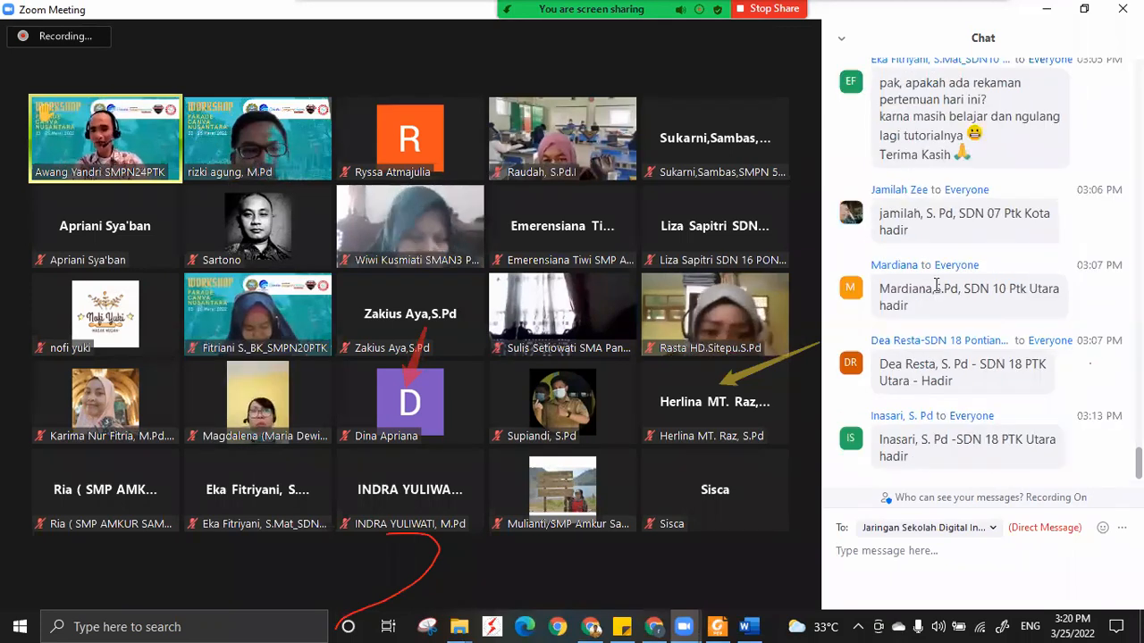
scroll(937, 285, "up", 1)
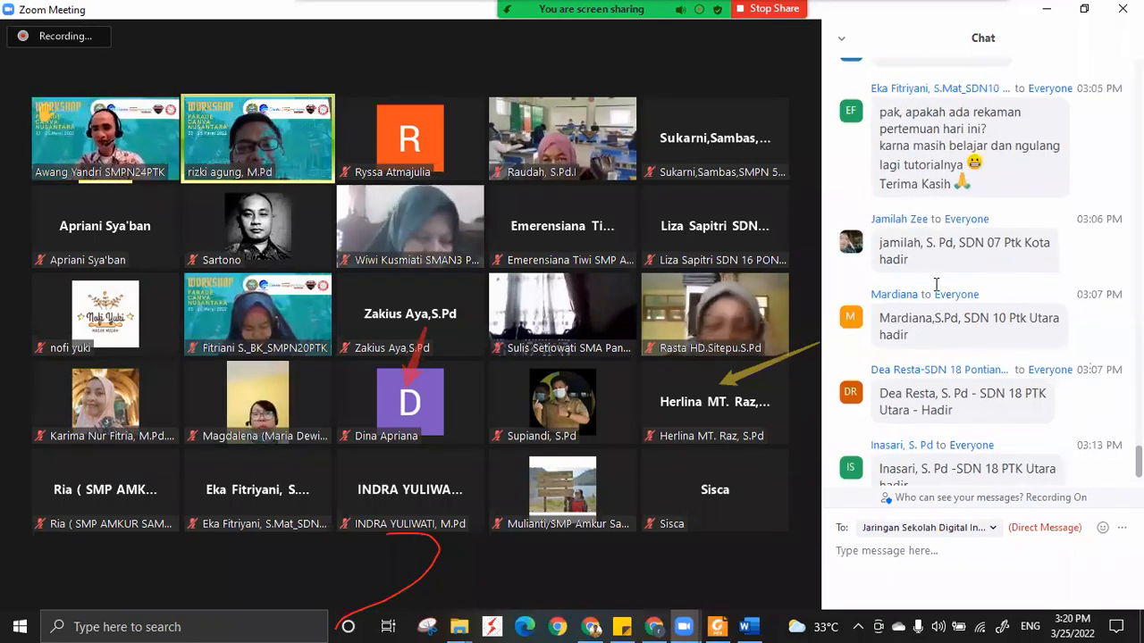
scroll(936, 284, "up", 2)
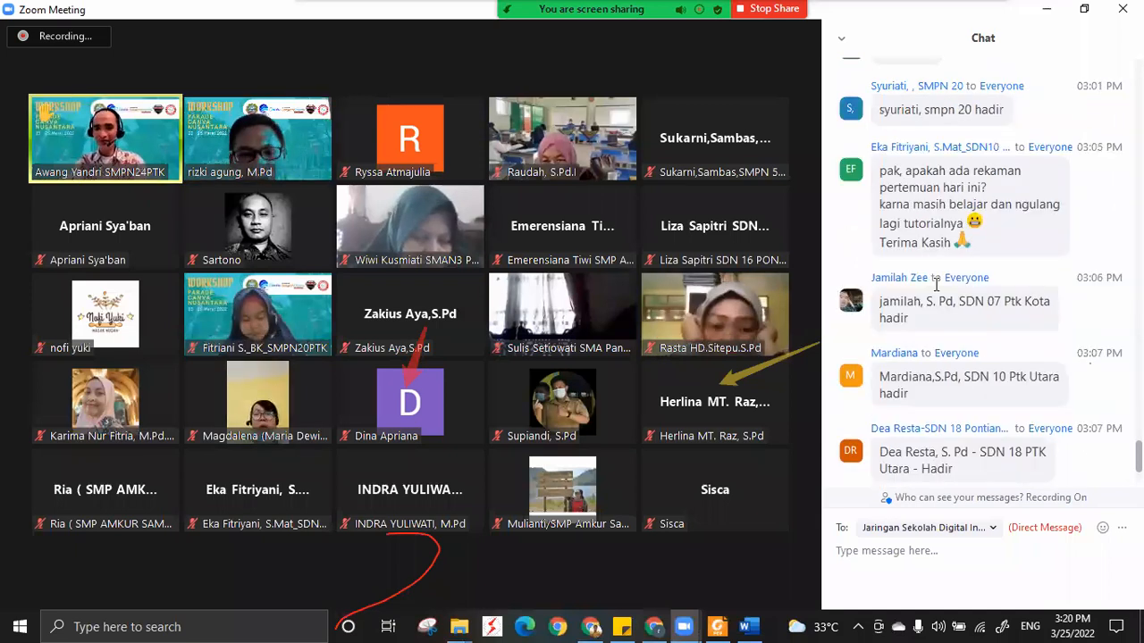
scroll(936, 284, "up", 1)
scroll(937, 284, "up", 1)
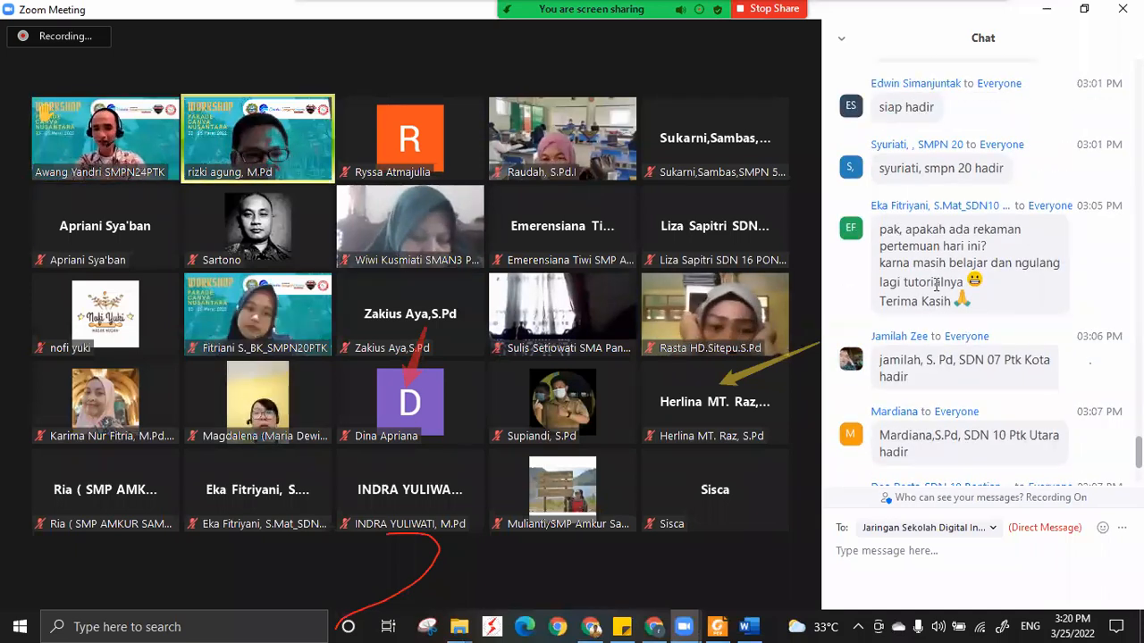
scroll(937, 285, "up", 2)
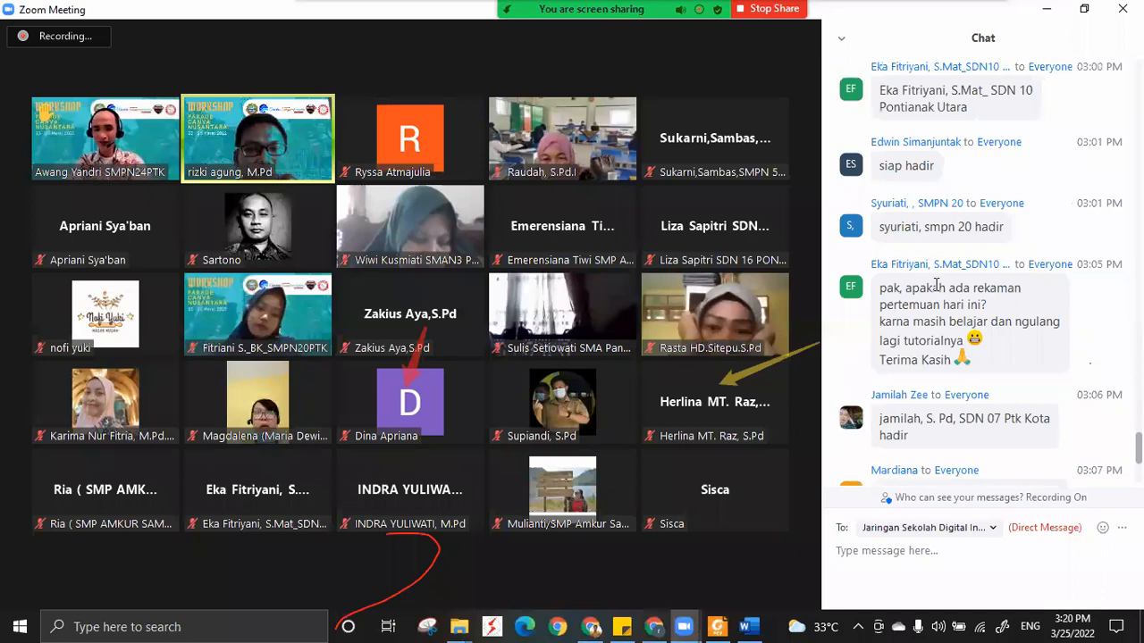
scroll(937, 284, "up", 4)
scroll(937, 284, "up", 2)
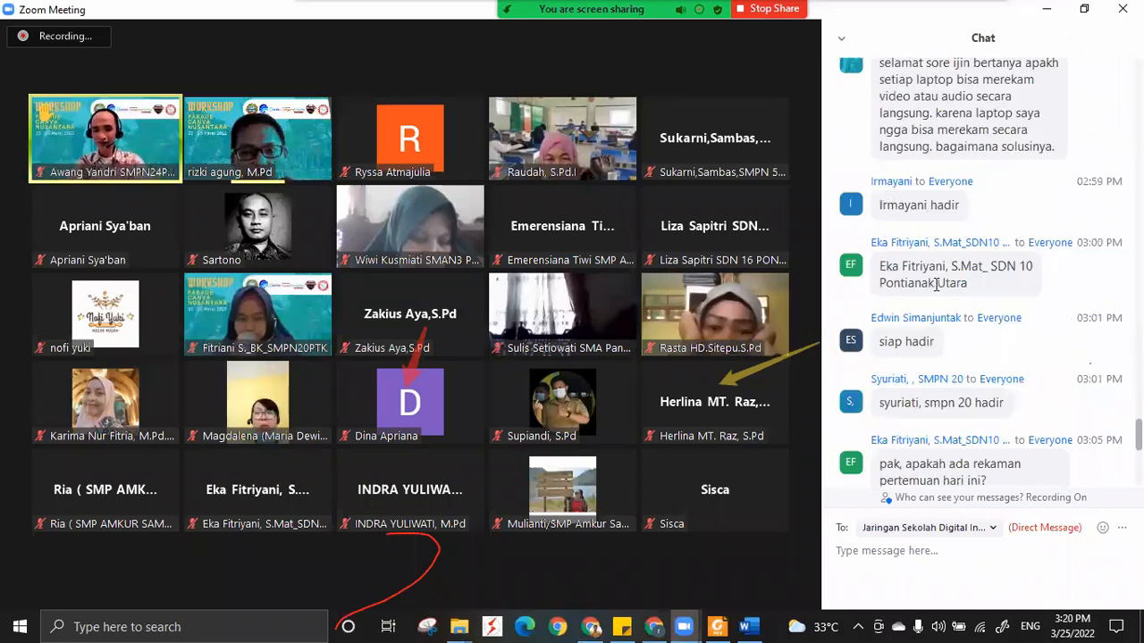
scroll(937, 284, "up", 2)
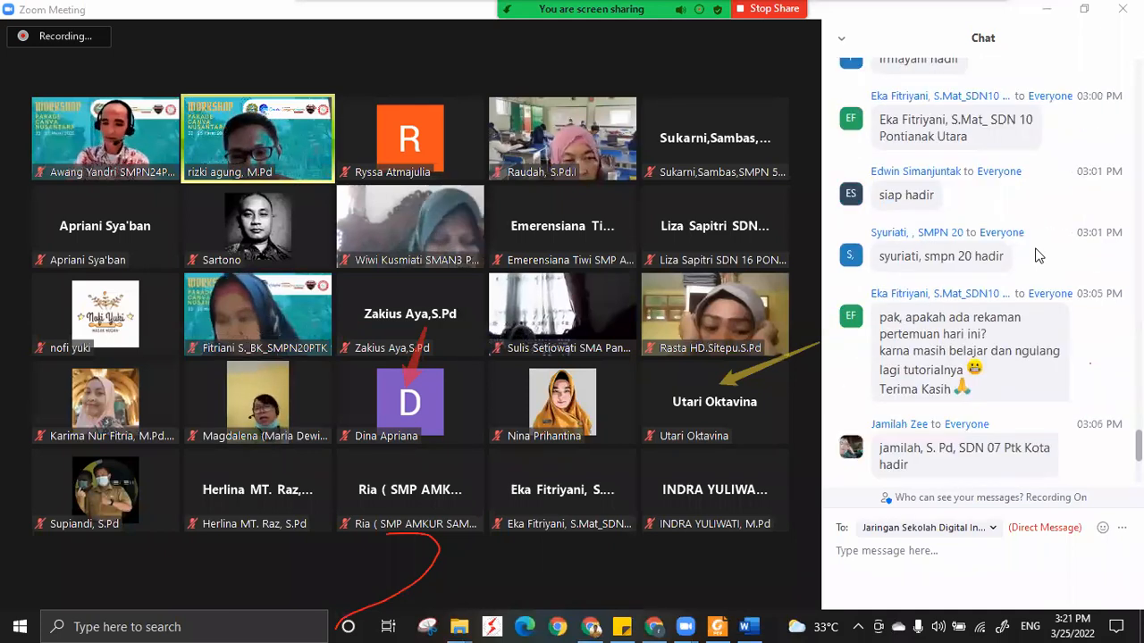
scroll(1036, 249, "down", 1)
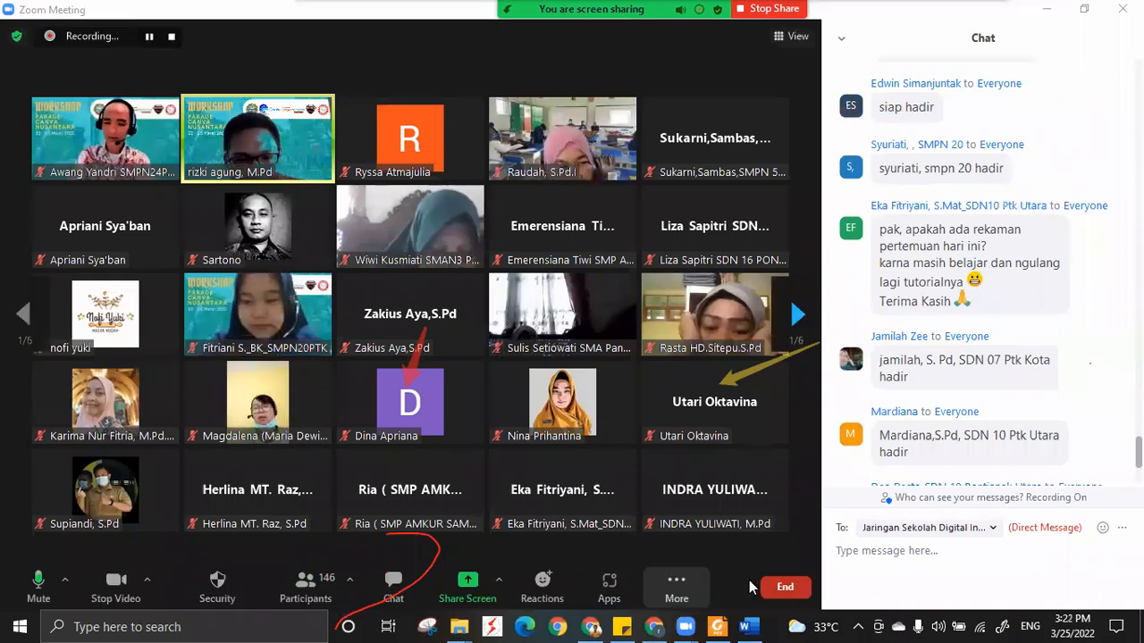
View the additional Zoom meeting options and close the list without choosing any.
left_click(688, 586)
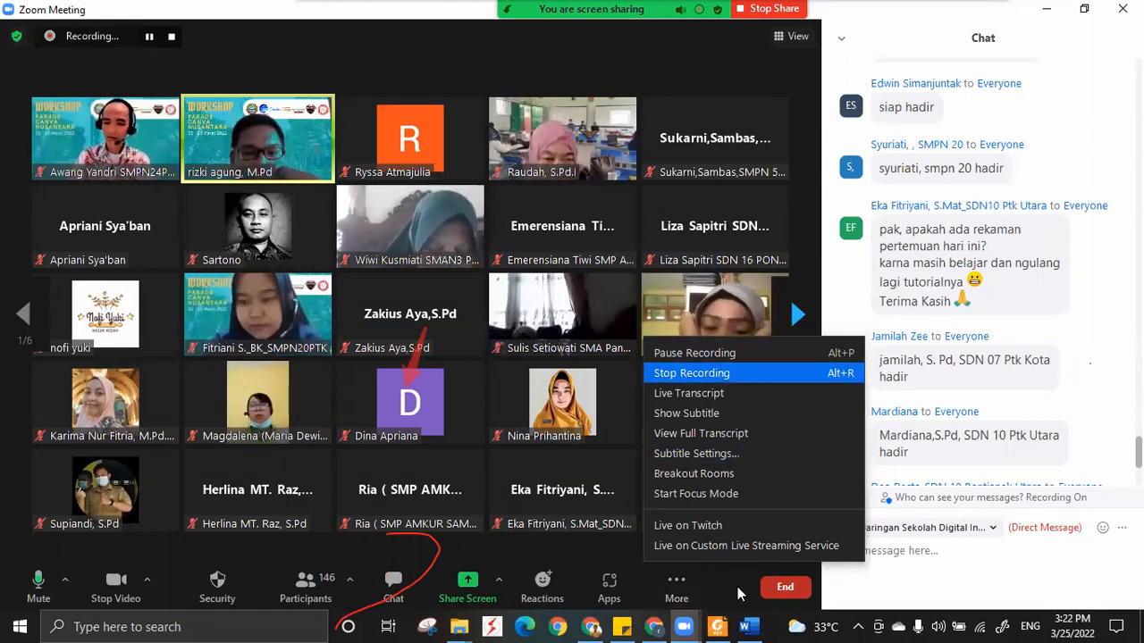
left_click(959, 353)
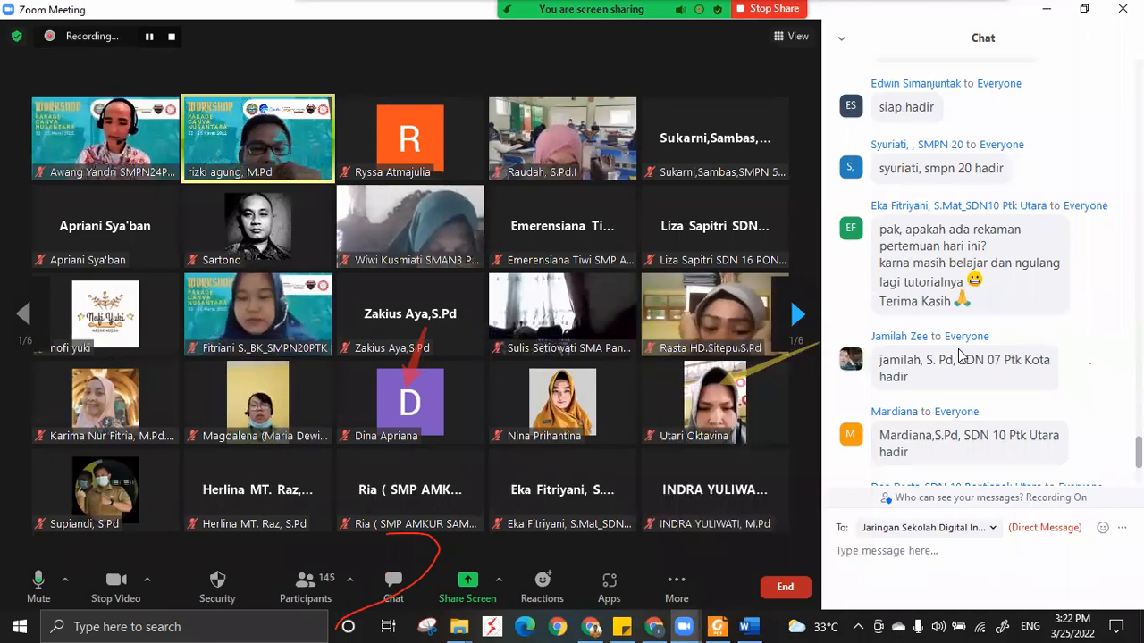
Go to the newest messages in the meeting chat, and close the chat.
scroll(959, 355, "down", 1)
scroll(958, 355, "down", 3)
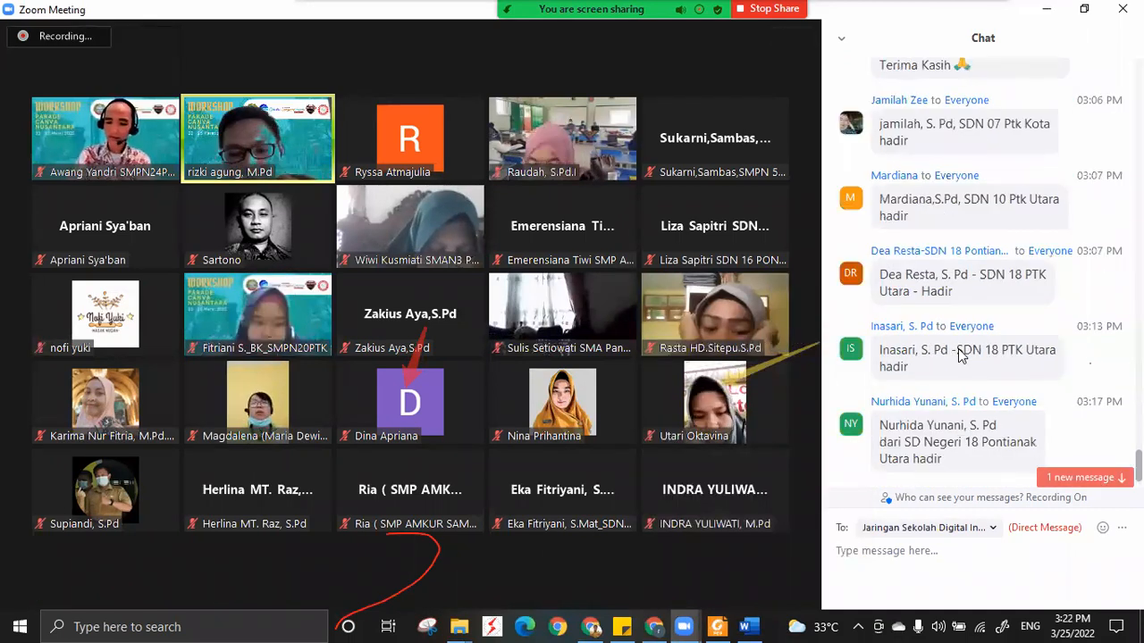
scroll(959, 355, "down", 1)
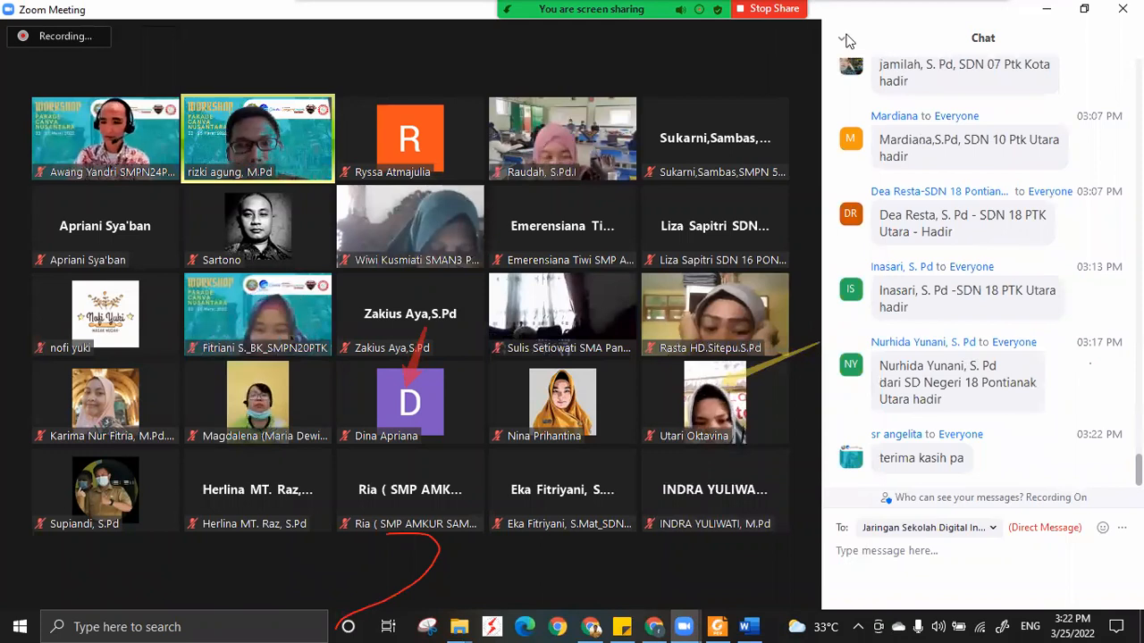
left_click(841, 45)
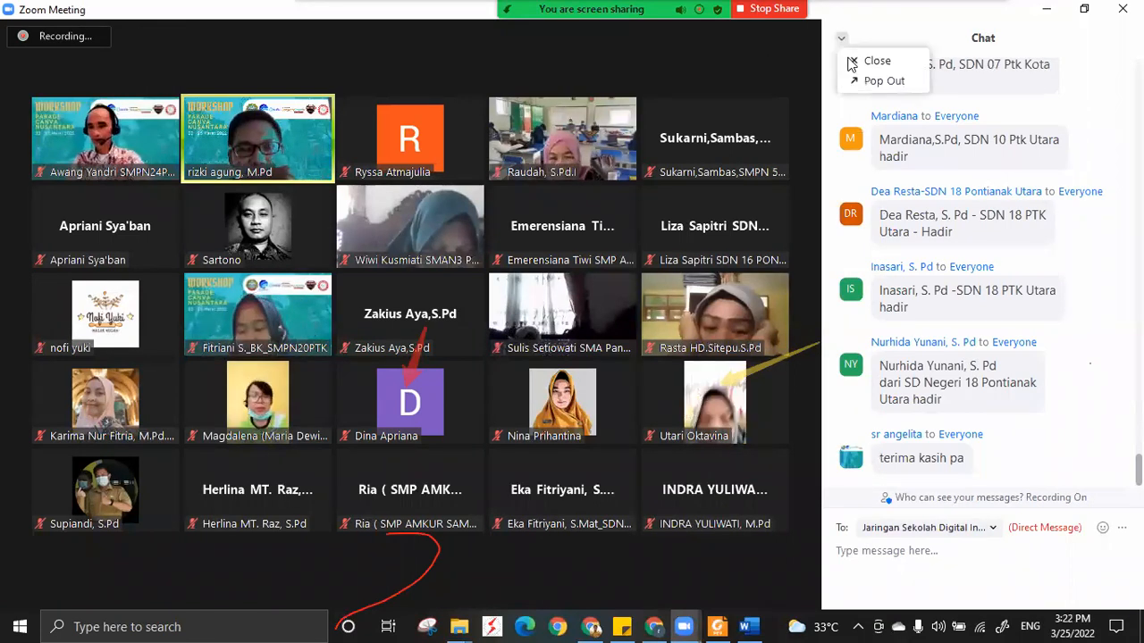
left_click(850, 61)
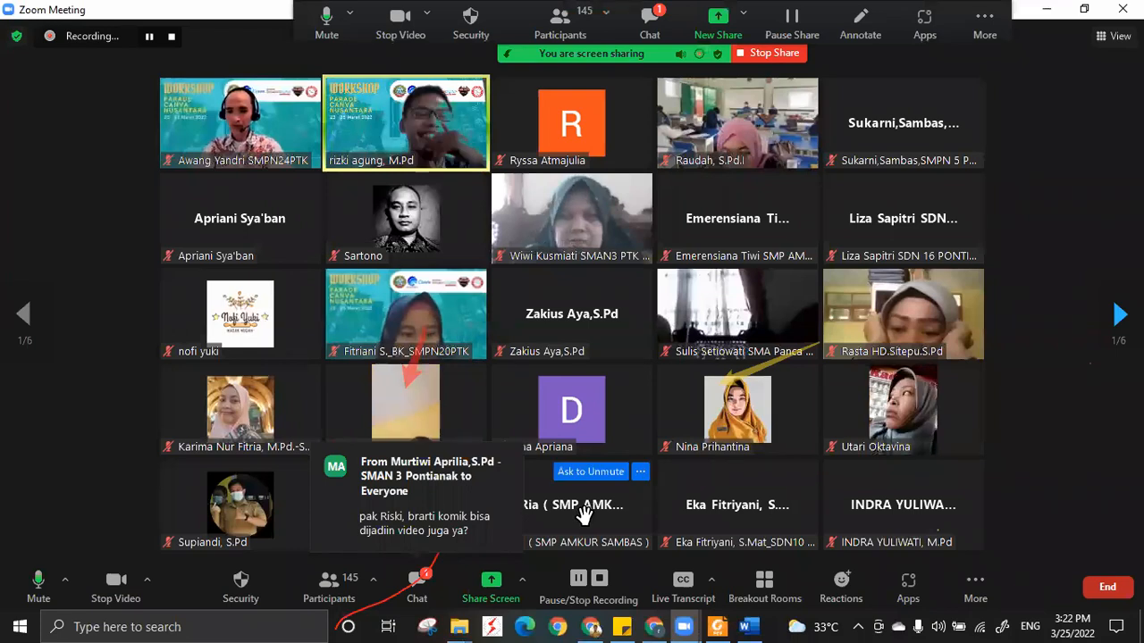
Clear all annotation drawings from the shared screen.
left_click(858, 25)
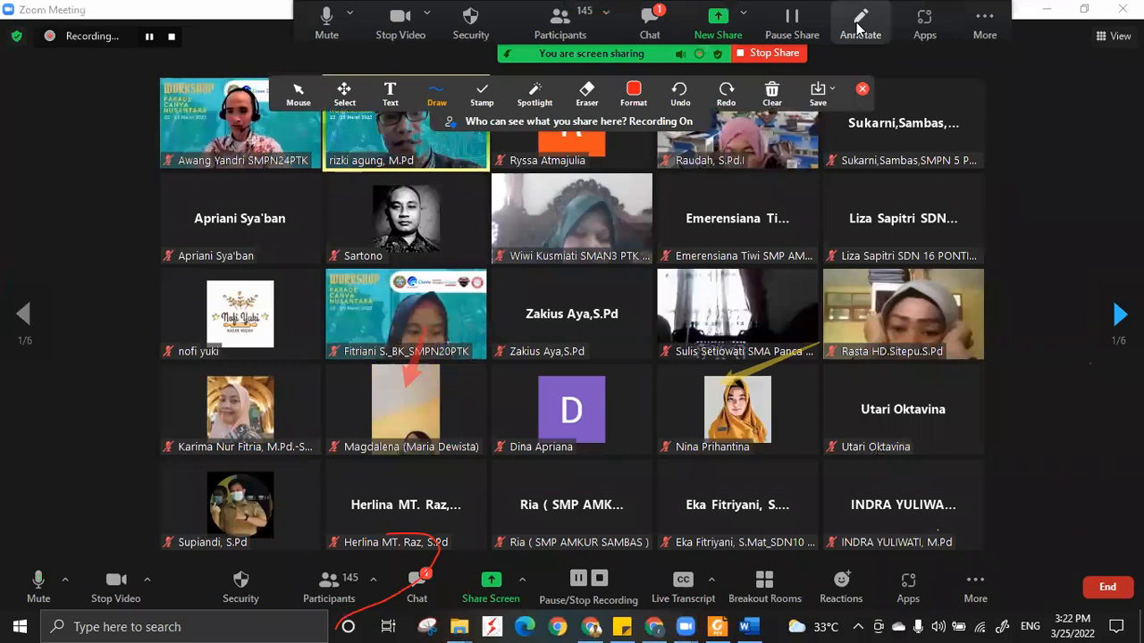
left_click(771, 98)
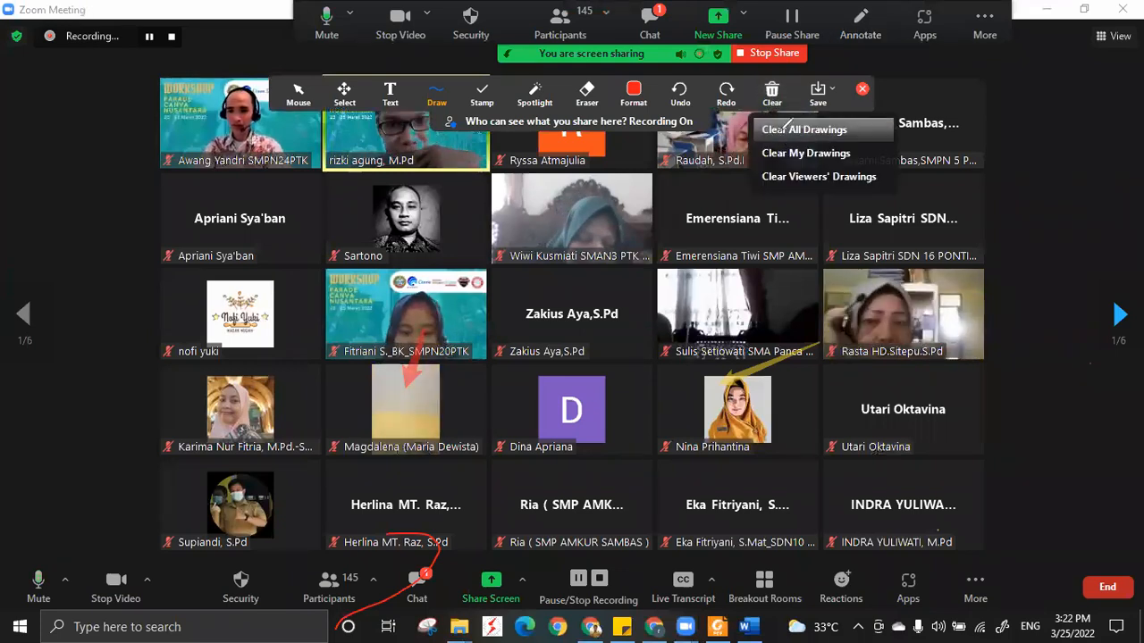
left_click(786, 128)
left_click(773, 94)
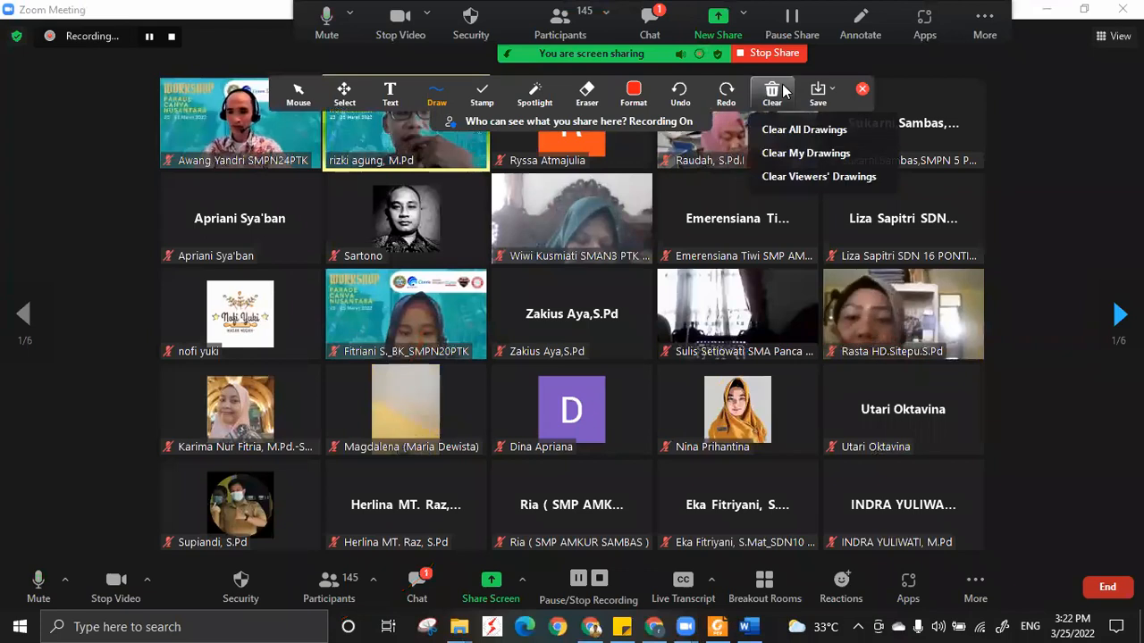
View the annotation clearing options without choosing any, and close the annotation tools.
left_click(810, 102)
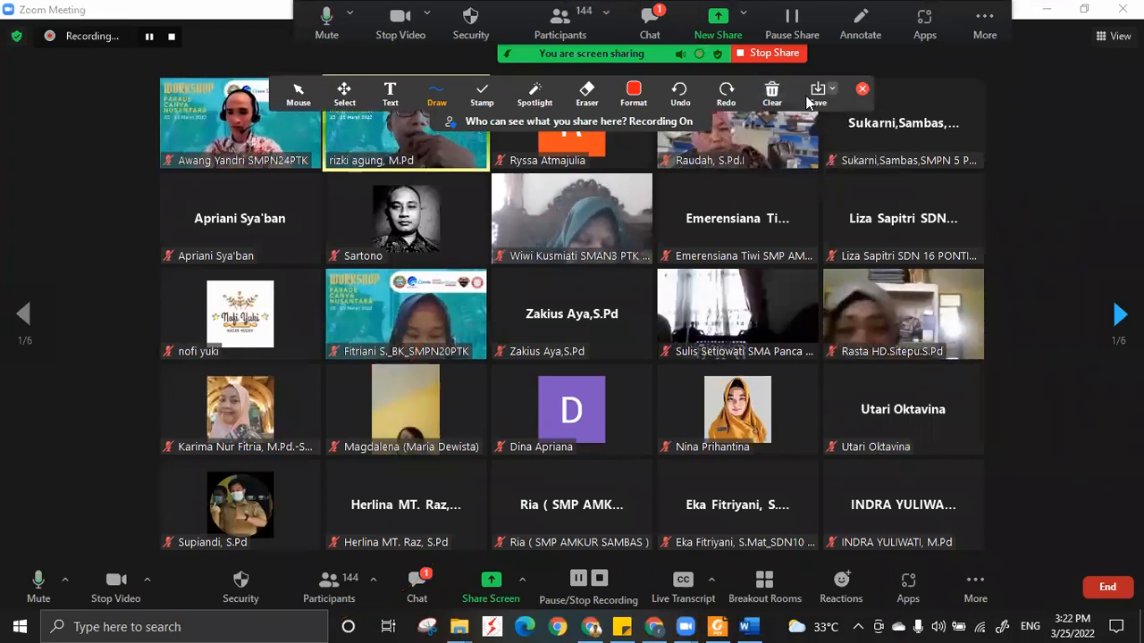
left_click(777, 98)
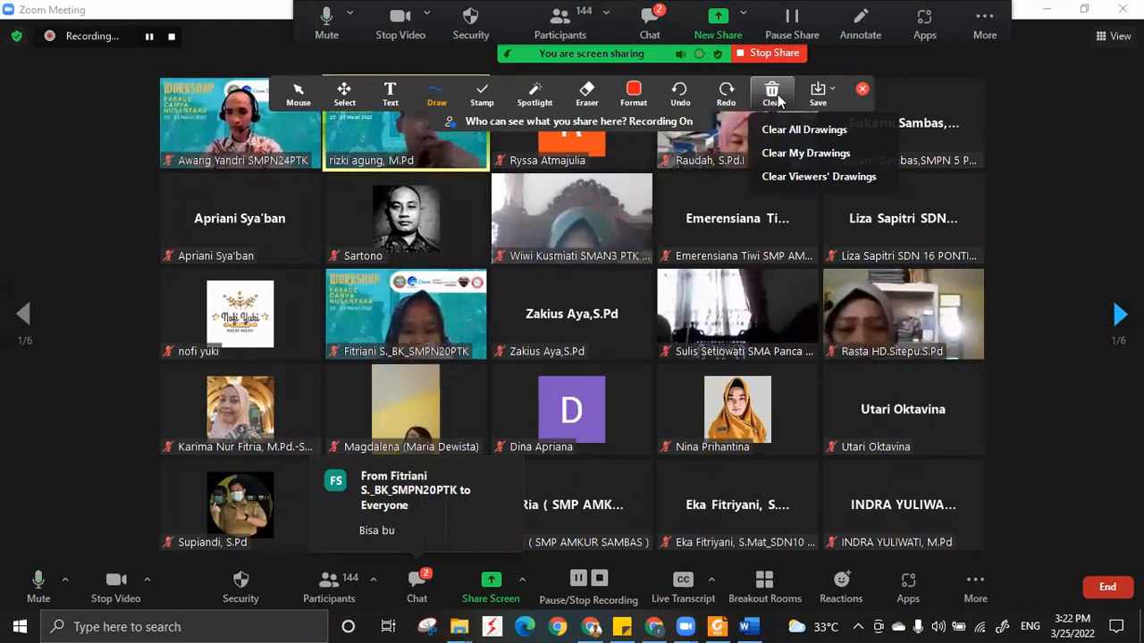
left_click(861, 91)
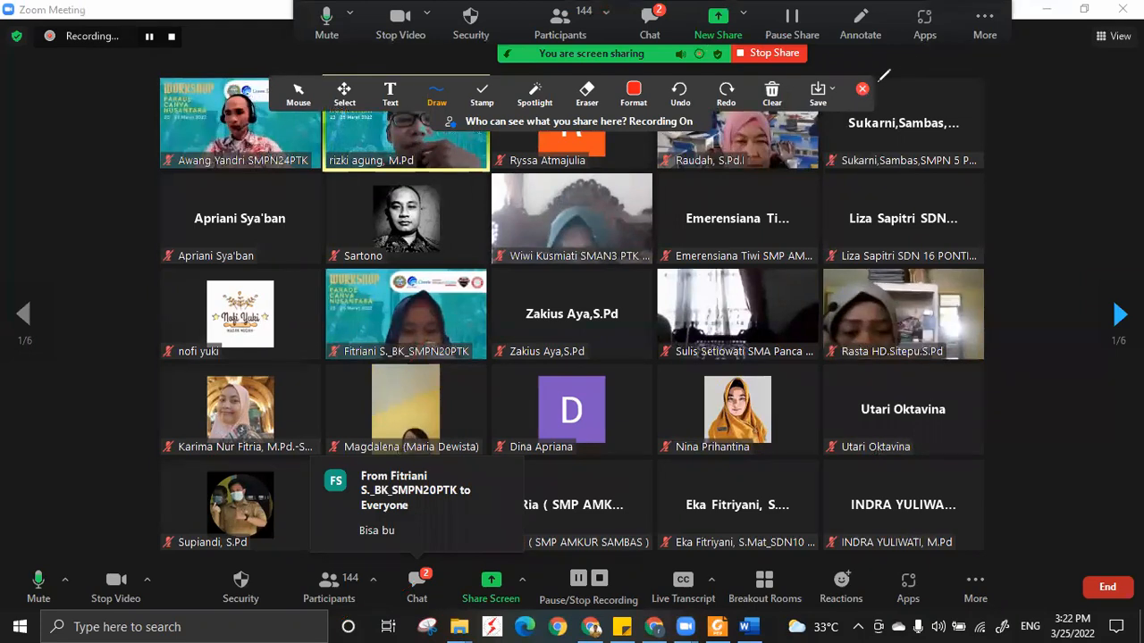
left_click(862, 88)
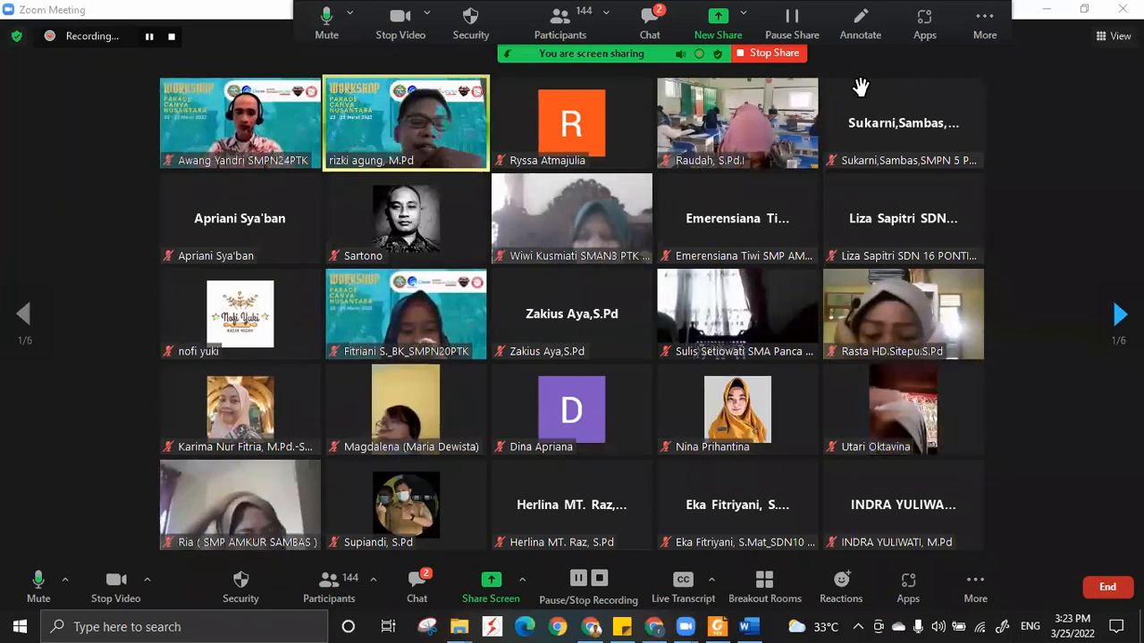
Switch to Canva and search your own projects for "RPP" from the home page.
left_click(654, 626)
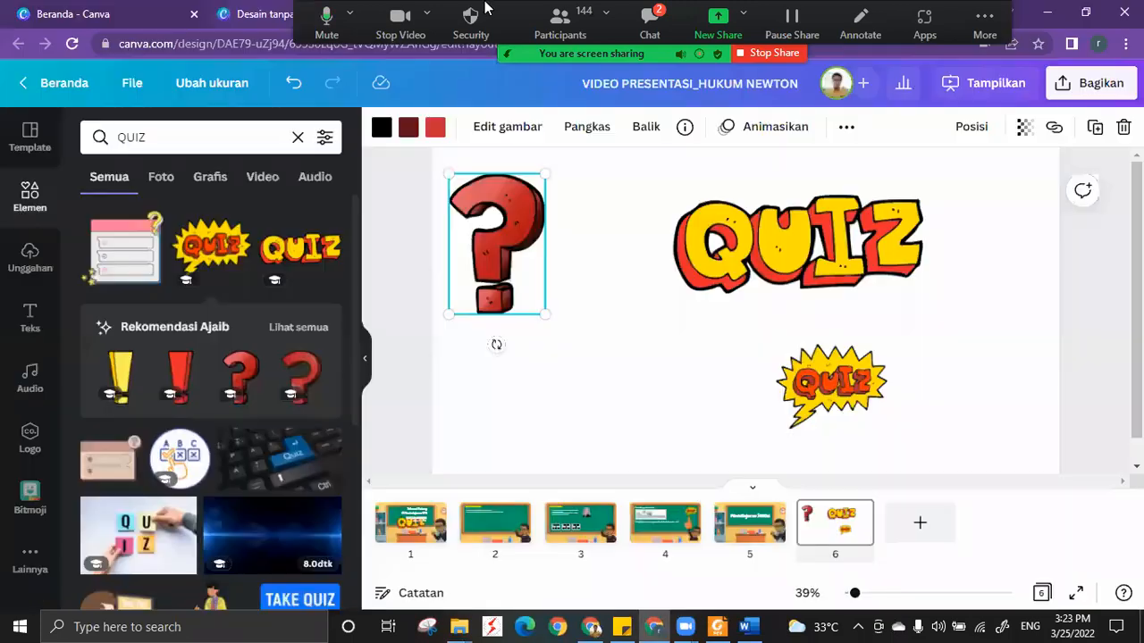
left_click(433, 4)
left_click(128, 16)
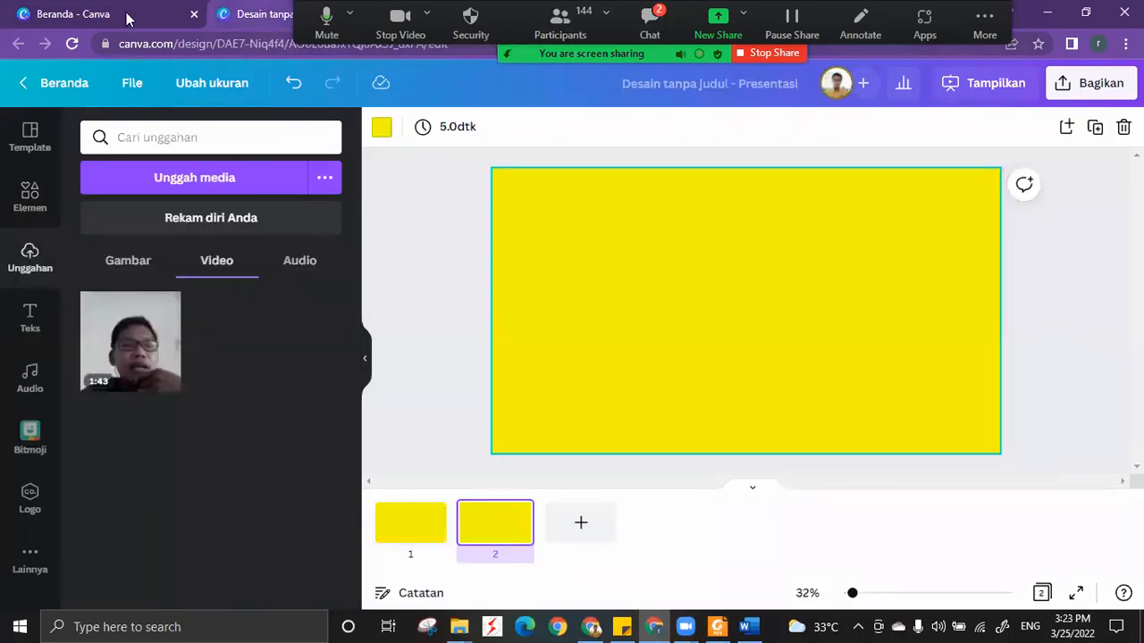
scroll(747, 186, "up", 1)
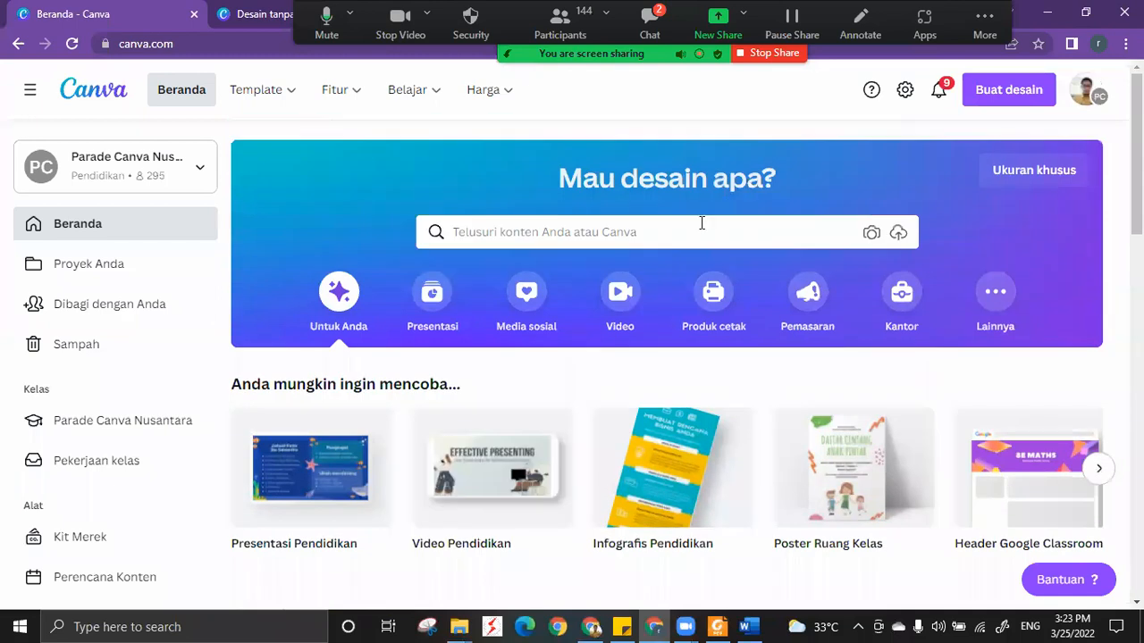
left_click(696, 232)
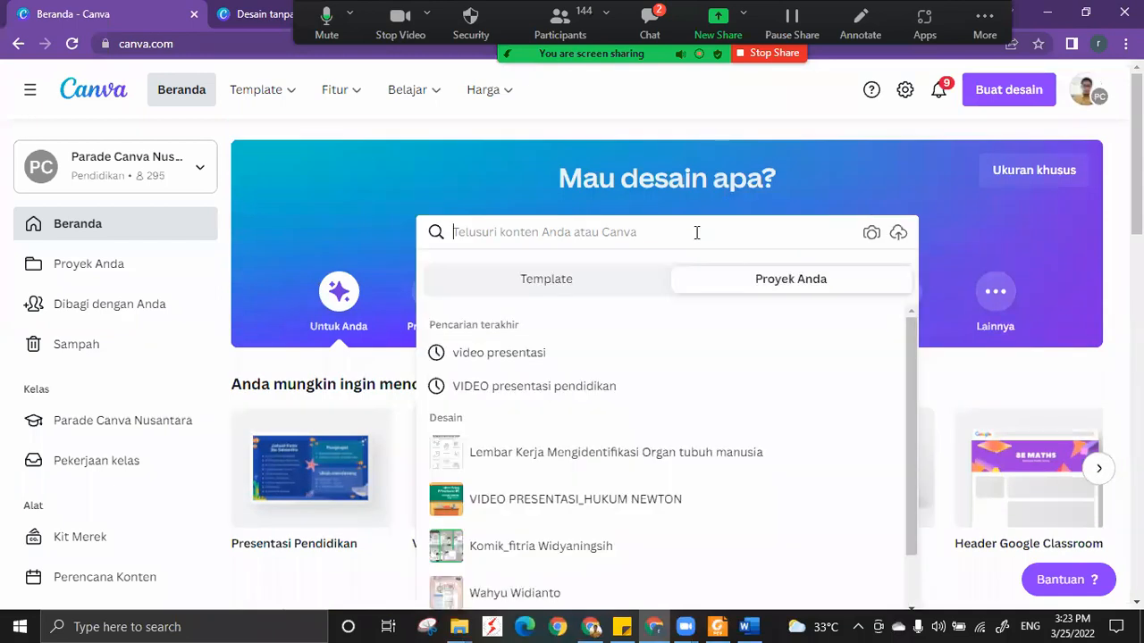
type("RPP")
key("Return")
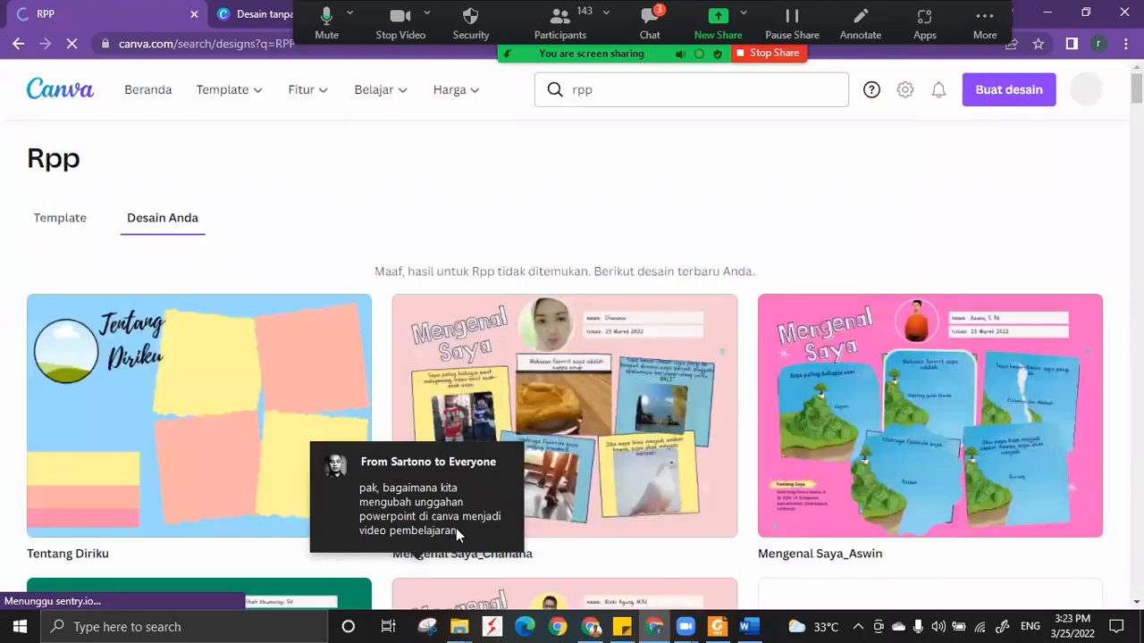
Switch to the Zoom meeting, read the newest question in the chat, and close the chat.
mouse_move(685, 627)
left_click(725, 568)
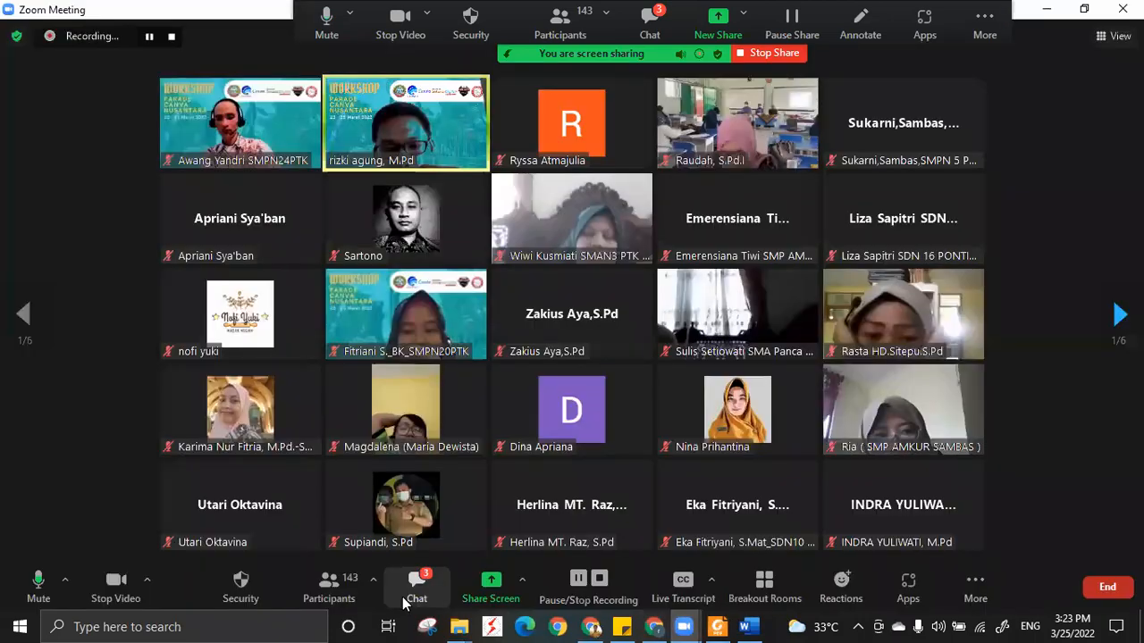
left_click(416, 599)
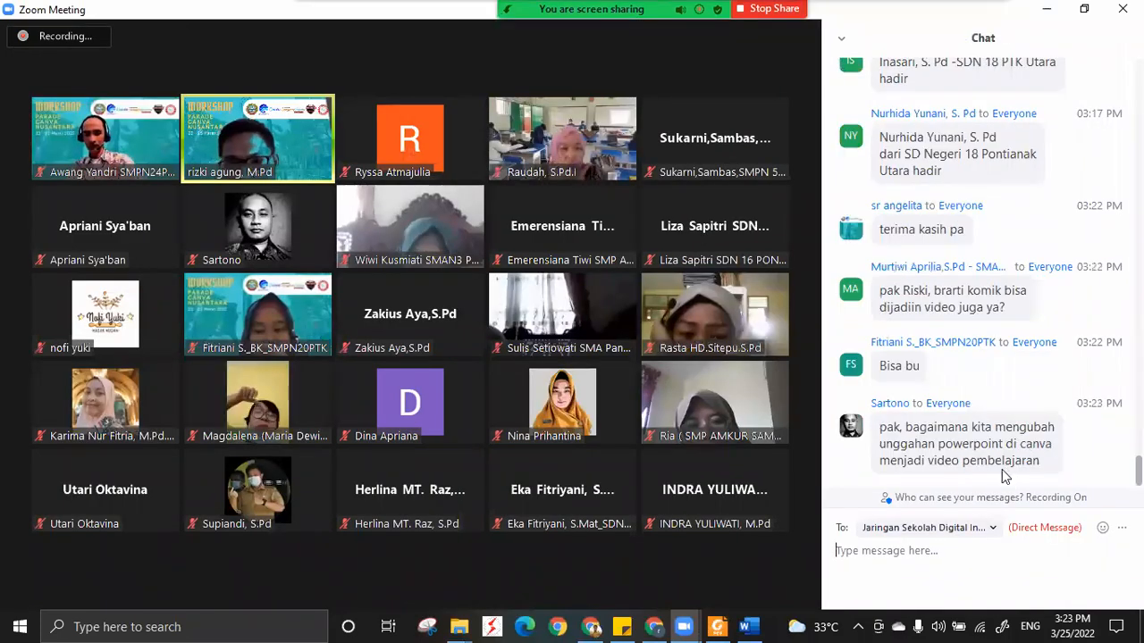
left_click(841, 38)
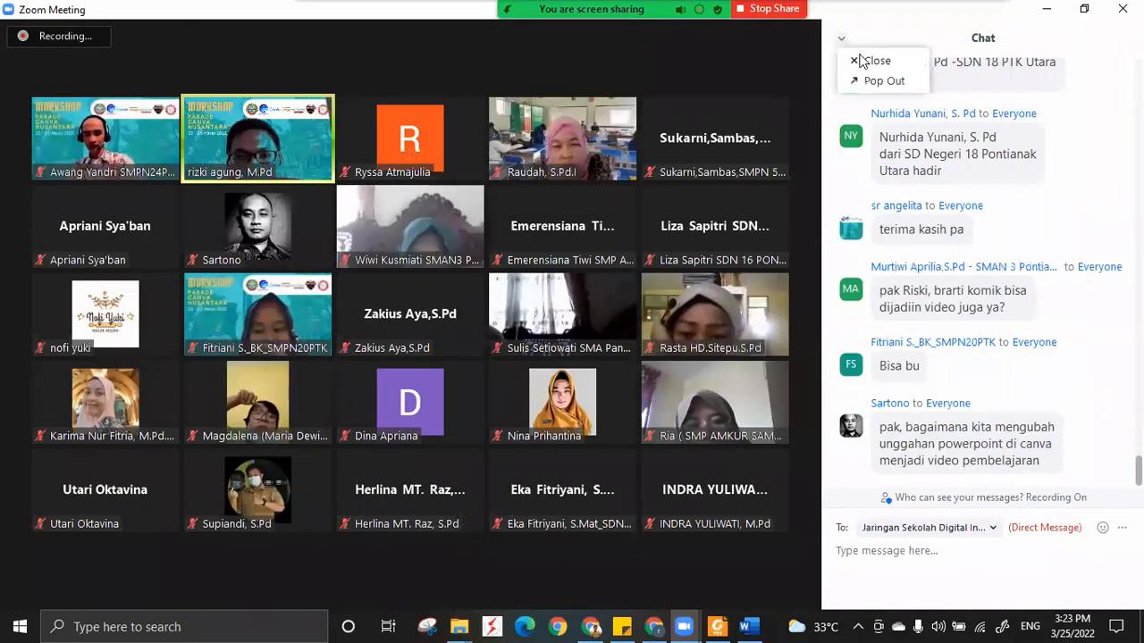
left_click(865, 59)
Switch to Canva's VIDEO PRESENTASI_HUKUM NEWTON design and view its "Tampilkan dan rekam" sharing options.
left_click(656, 627)
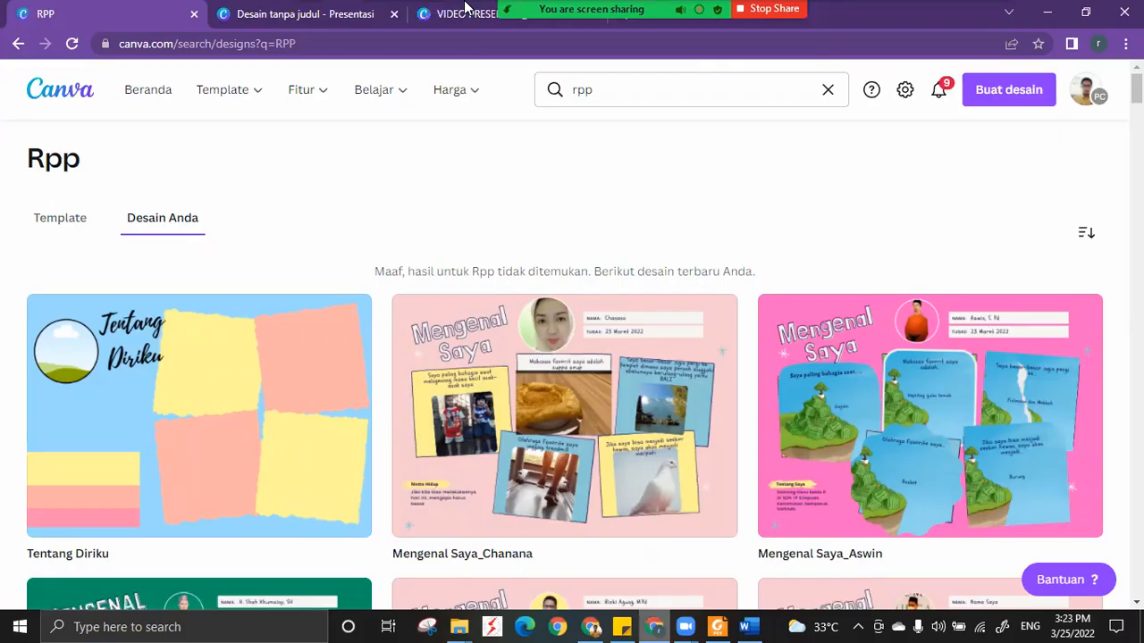
left_click(461, 13)
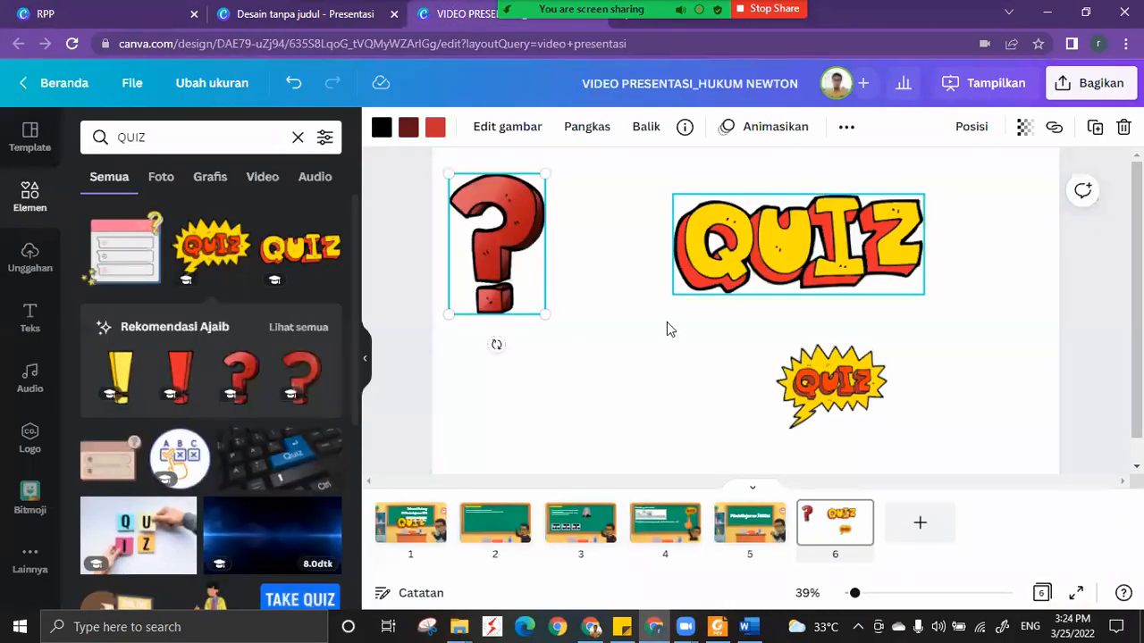
left_click(1088, 85)
scroll(921, 420, "down", 2)
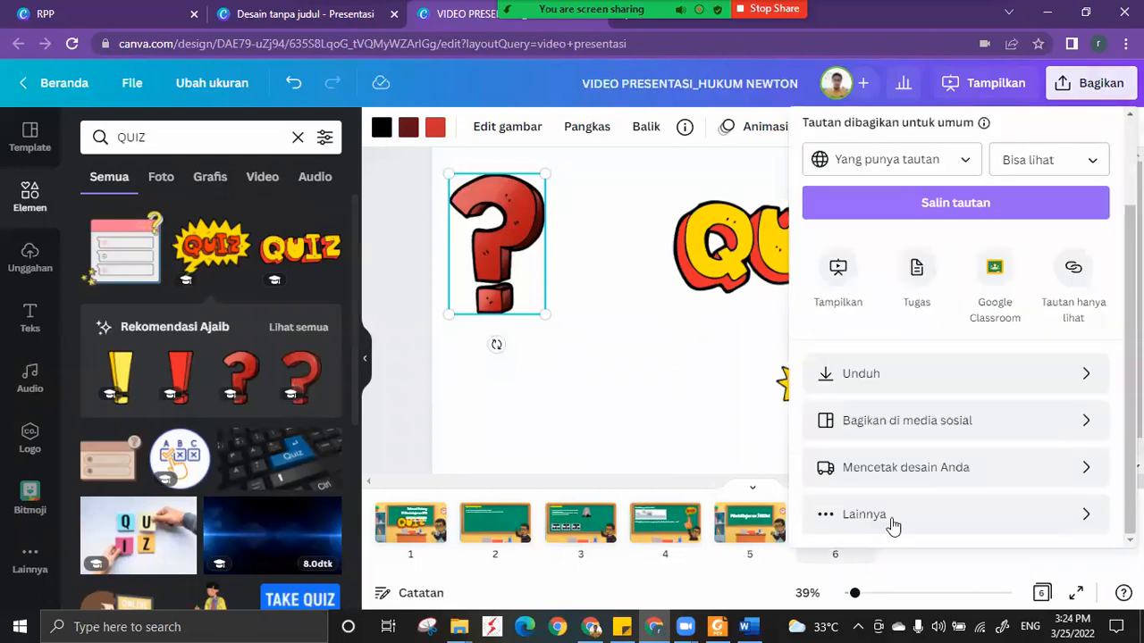
left_click(881, 516)
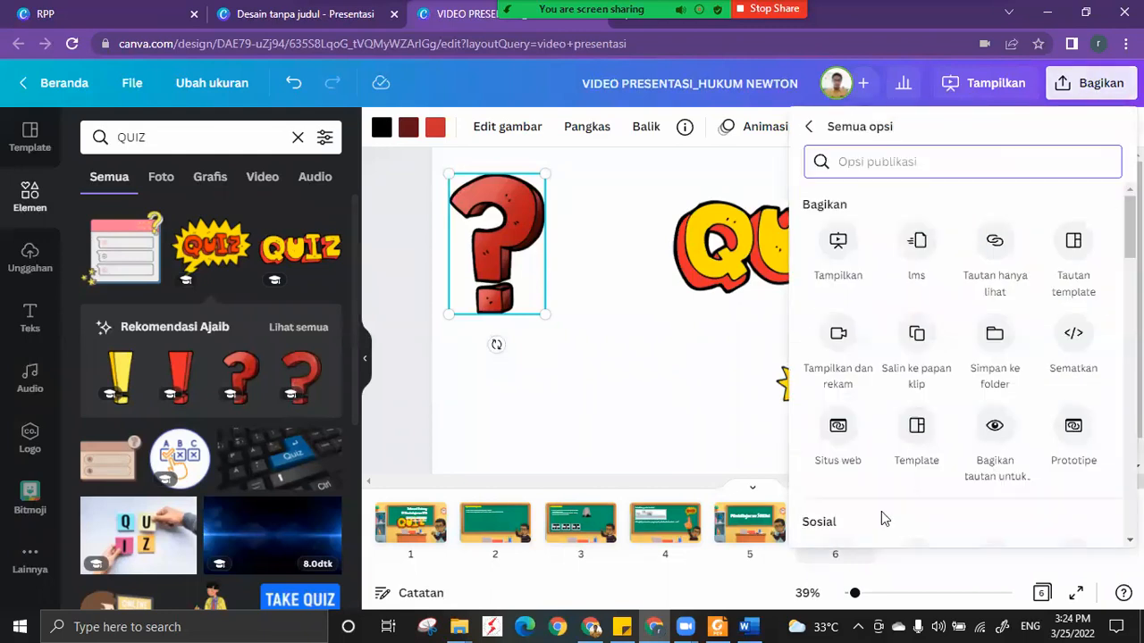
left_click(837, 338)
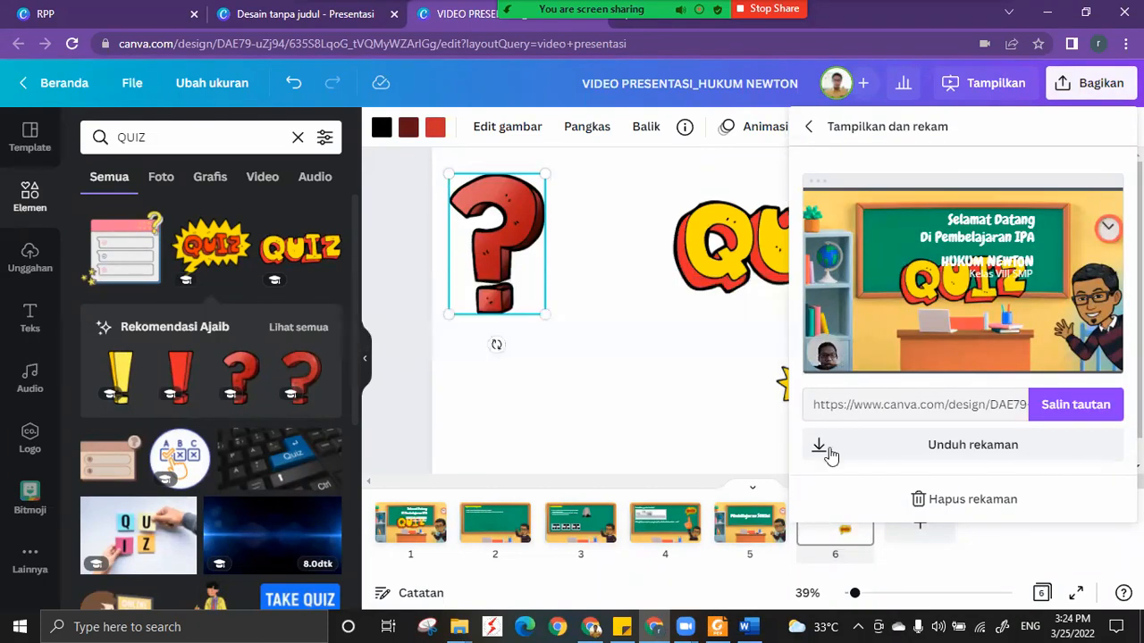
Close the sharing options and look through slides 1, 3, 4 and 5 of the presentation.
left_click(767, 455)
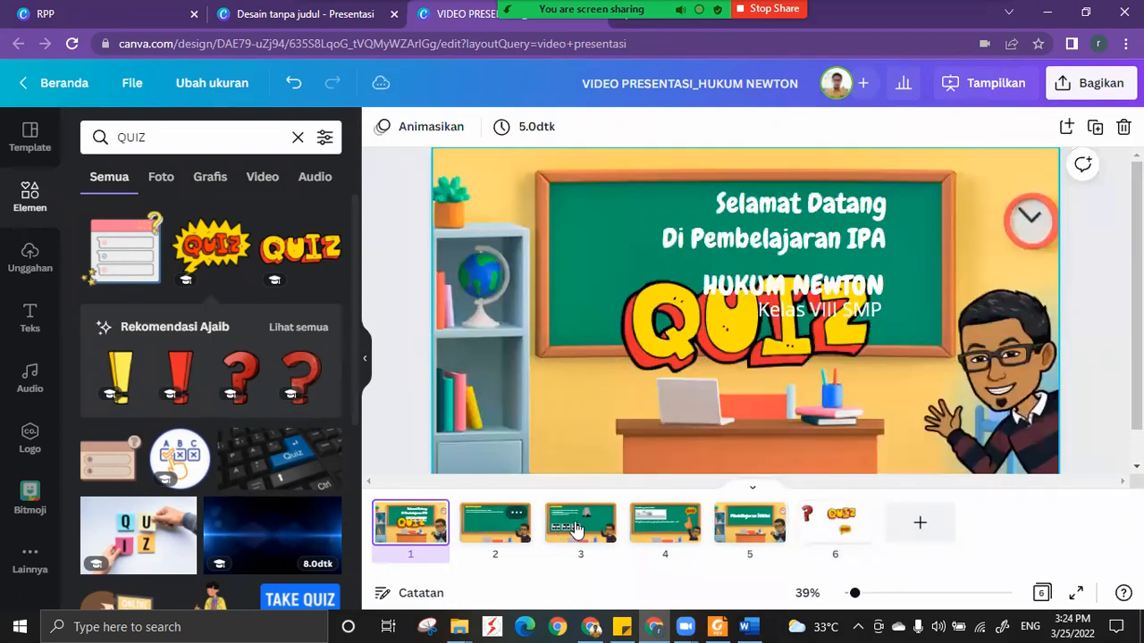
left_click(575, 524)
left_click(673, 525)
left_click(728, 534)
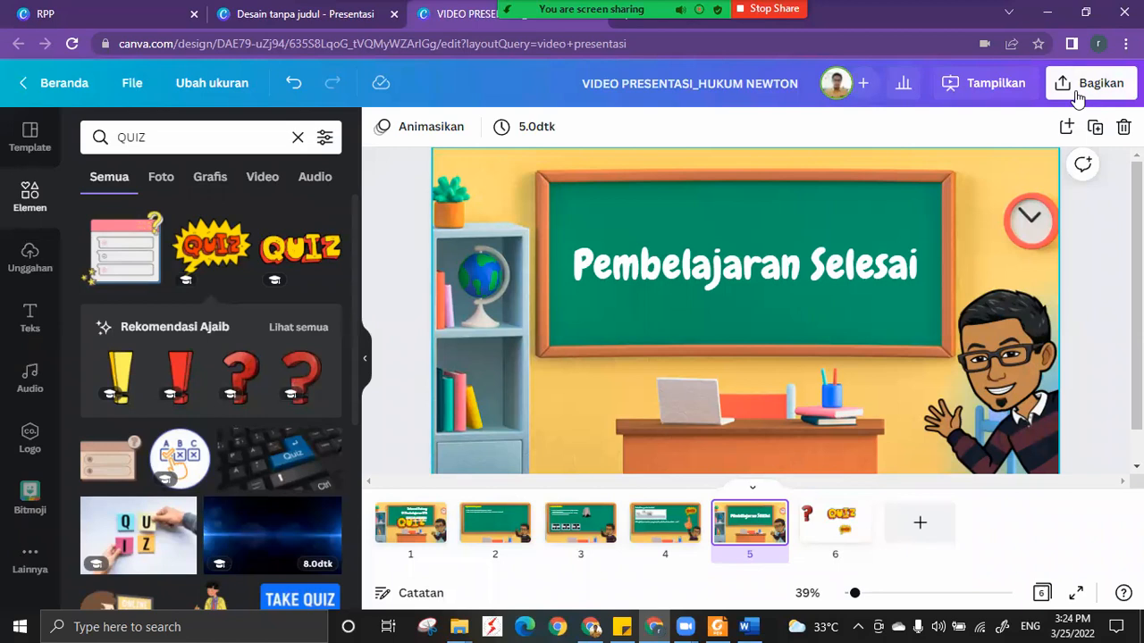
Choose Video MP4 as the presentation's download file type and view the choices for which pages to include.
left_click(1079, 97)
scroll(1072, 362, "down", 2)
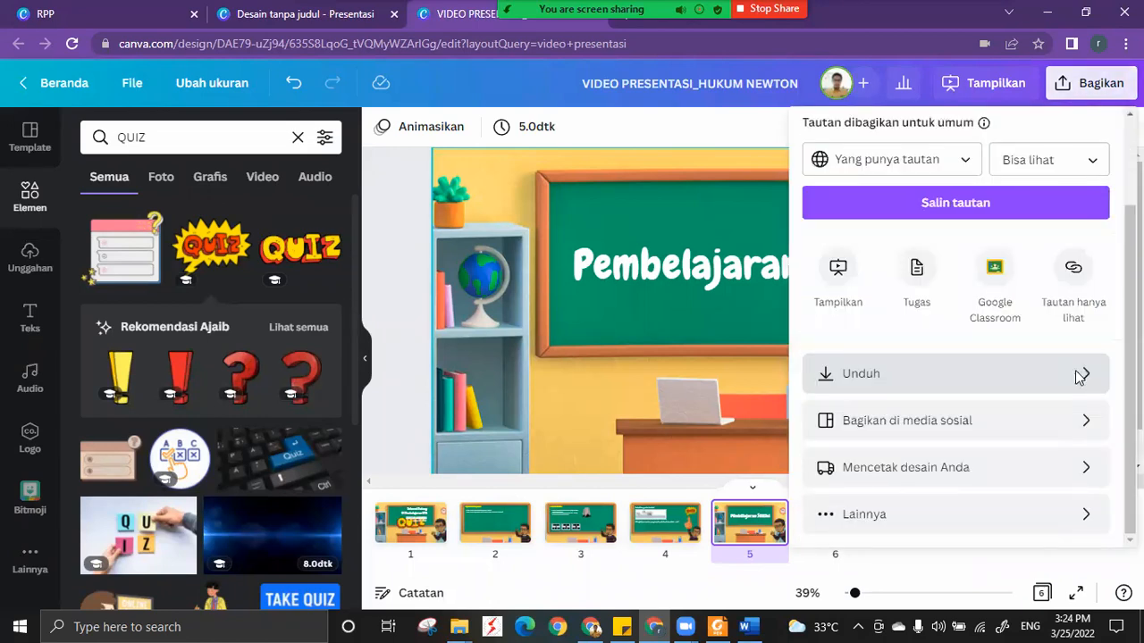
left_click(1079, 376)
left_click(1030, 201)
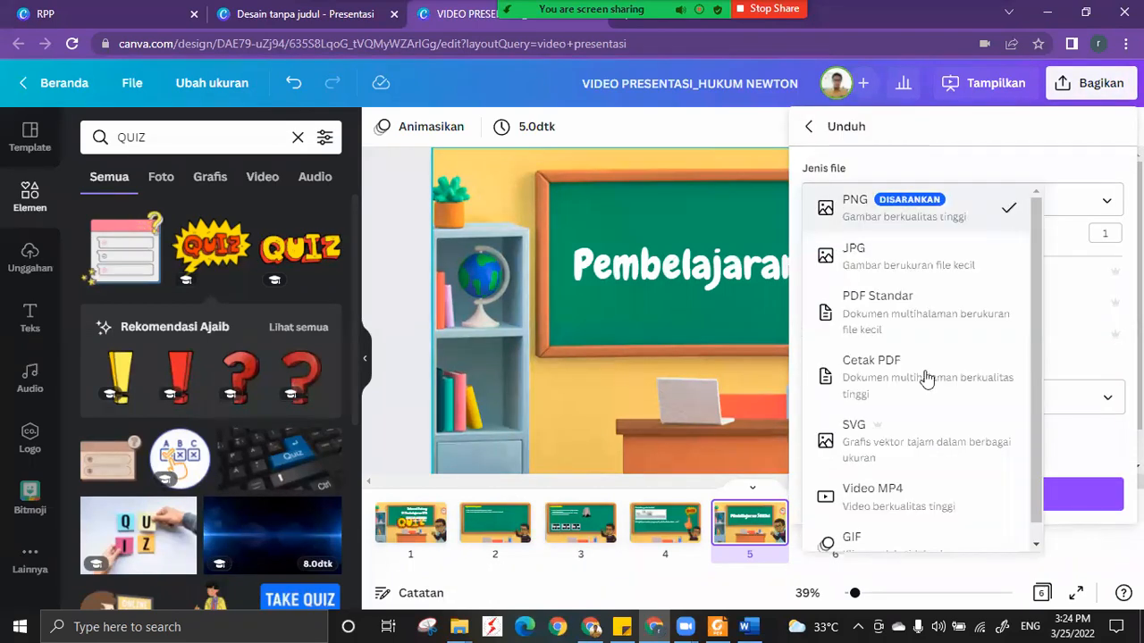
left_click(920, 497)
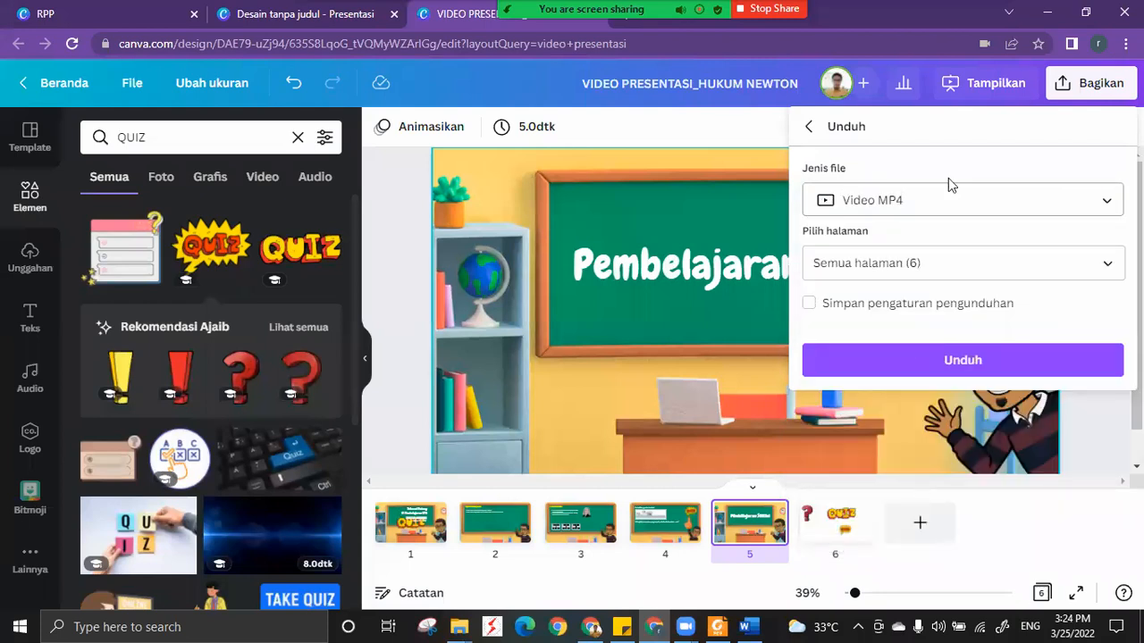
left_click(1110, 268)
scroll(1108, 270, "down", 3)
left_click(1104, 261)
Change the download file type to Cetak PDF, and close the download options without downloading.
left_click(1106, 211)
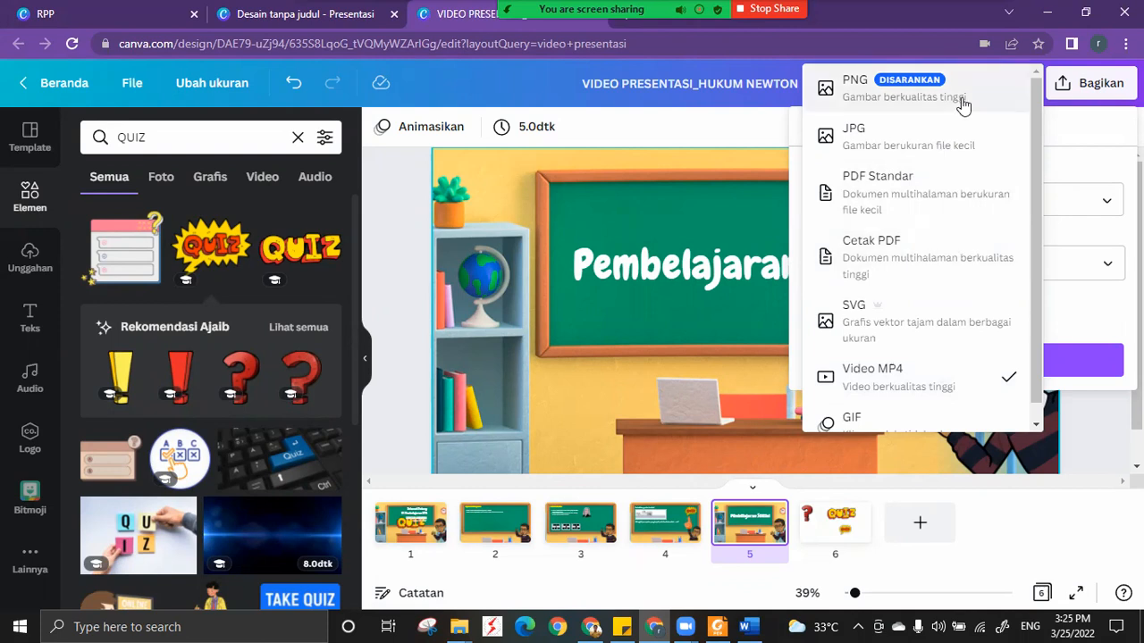
left_click(921, 253)
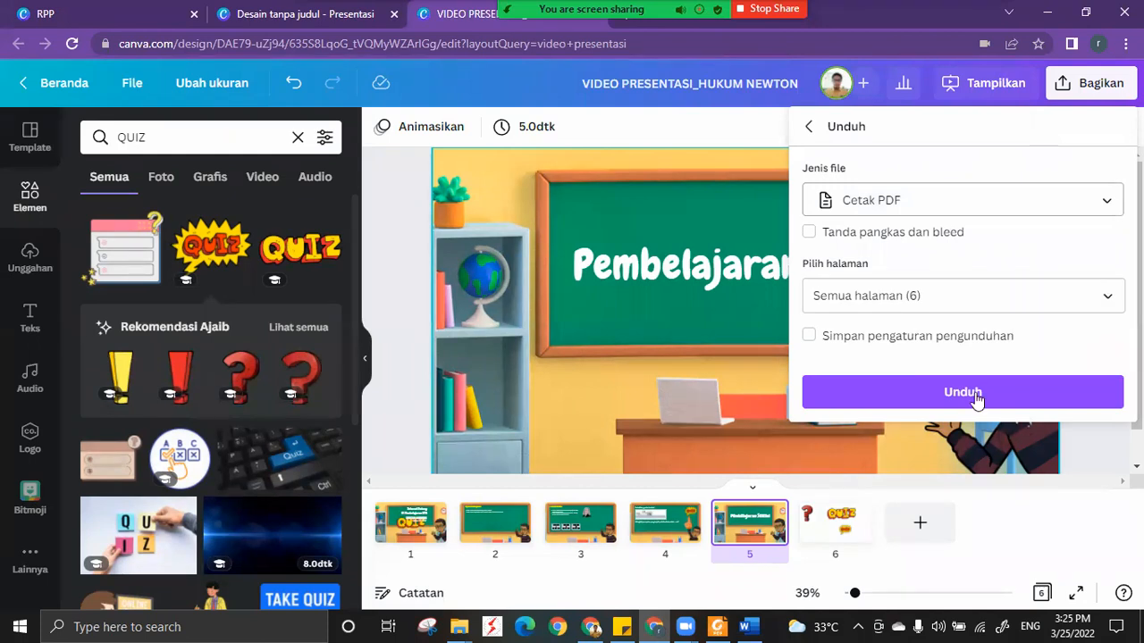
left_click(684, 456)
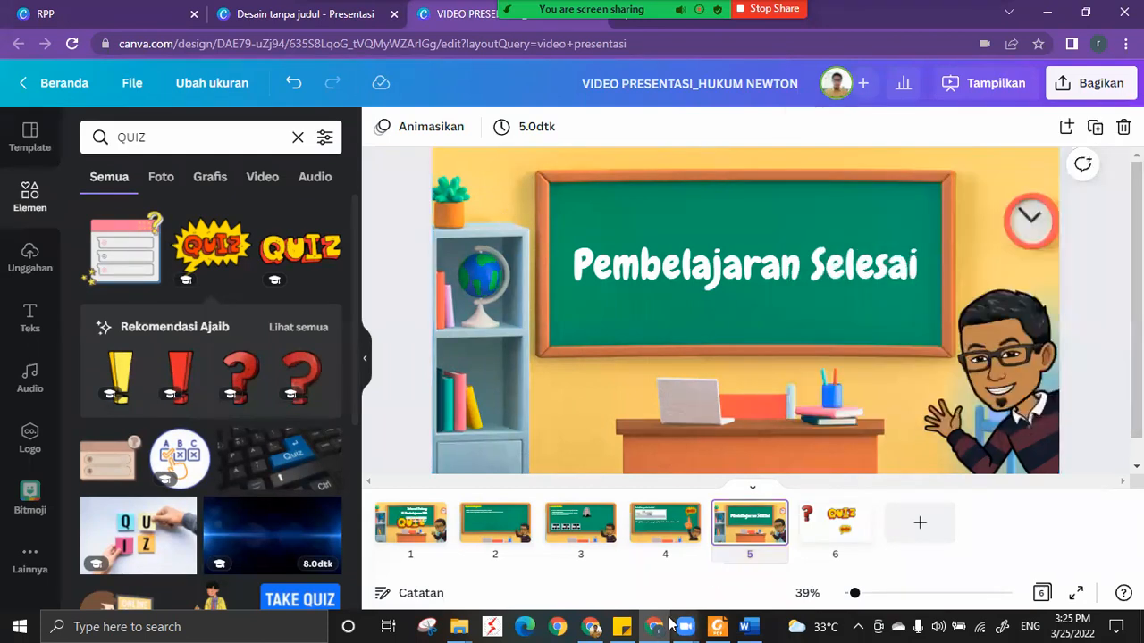
Switch to the Zoom meeting and reopen its chat to check the newest questions.
key("alt+Tab")
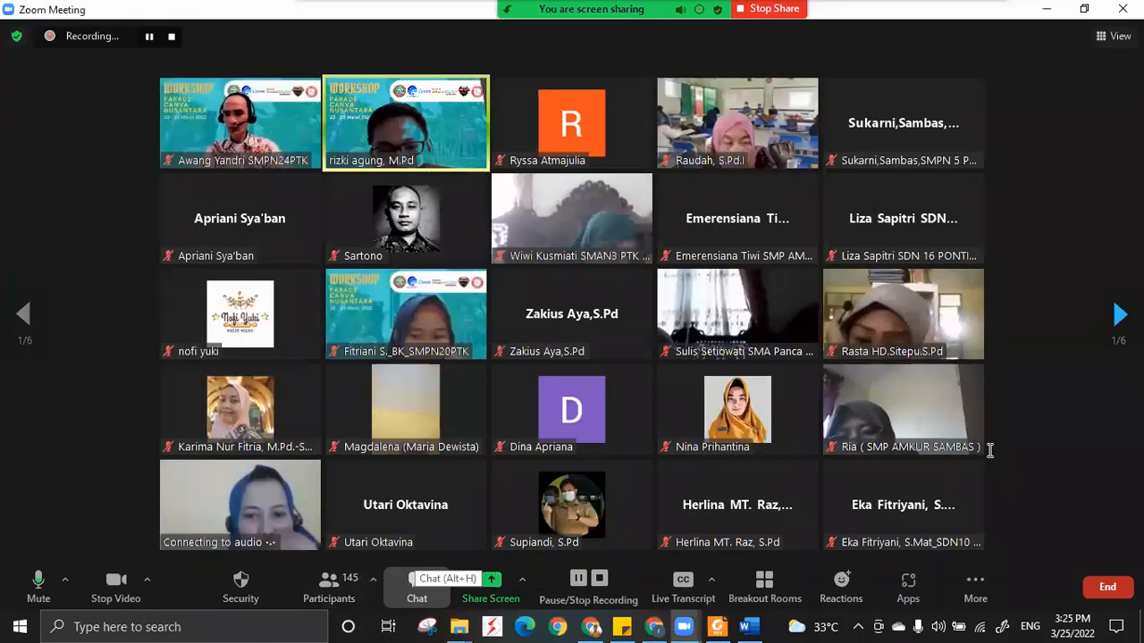
key("alt+h")
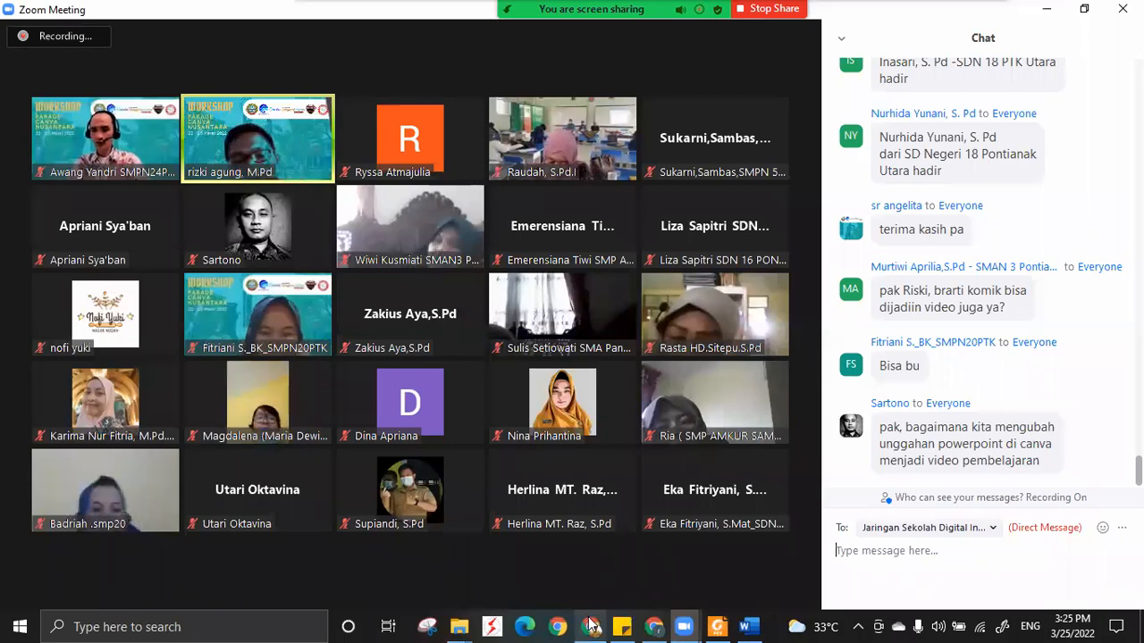
Return to the "RPP" search results in Canva and show the template results instead of your own designs.
left_click(658, 625)
left_click(102, 9)
scroll(308, 320, "down", 3)
scroll(308, 320, "up", 3)
left_click(55, 225)
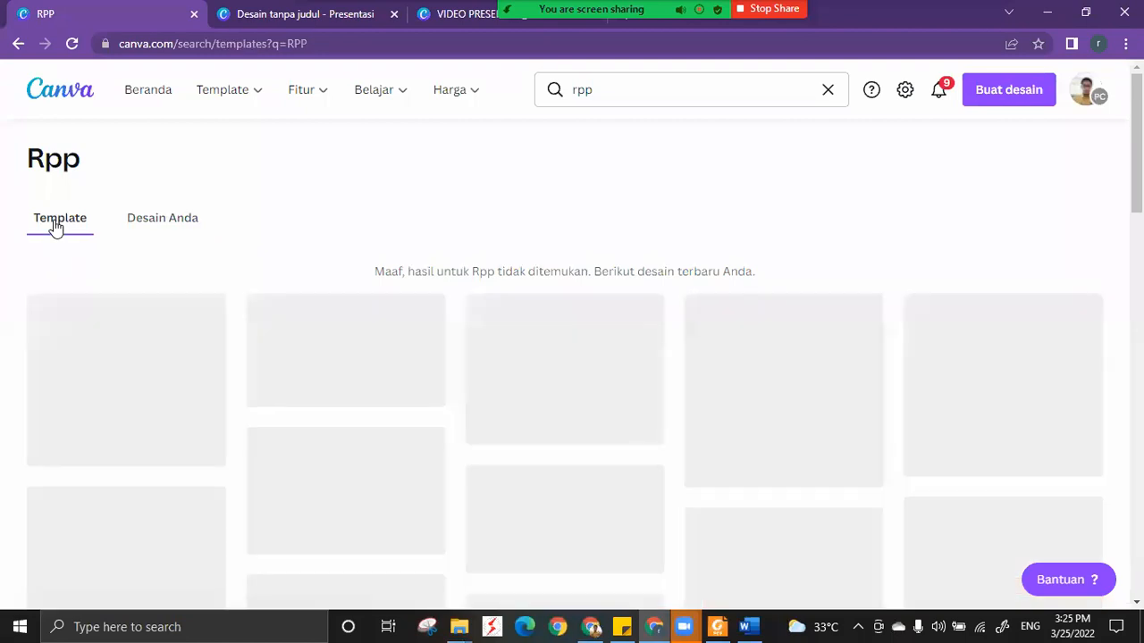
Search Canva's templates for "RPP" from the home page and browse the lesson plan designs.
left_click(158, 90)
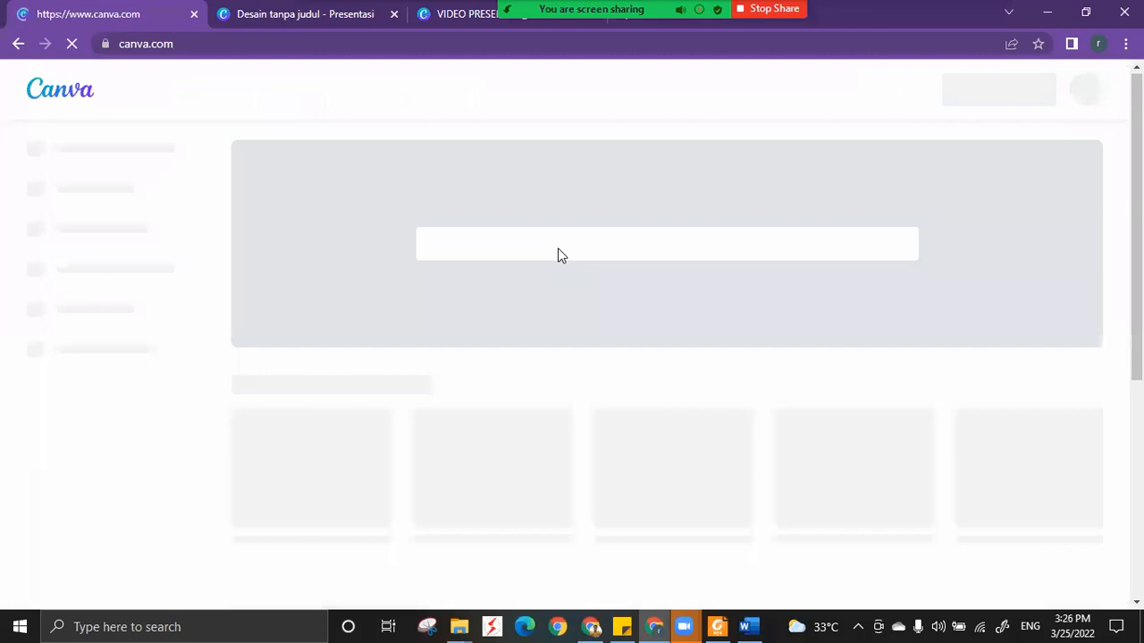
left_click(492, 232)
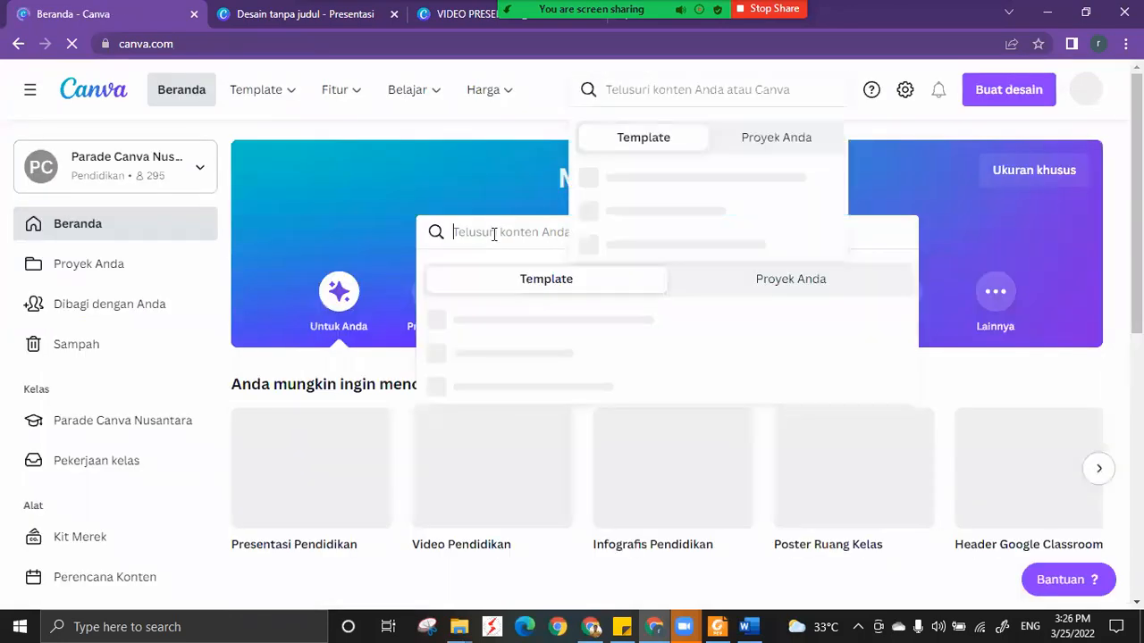
type("RPP")
key("Return")
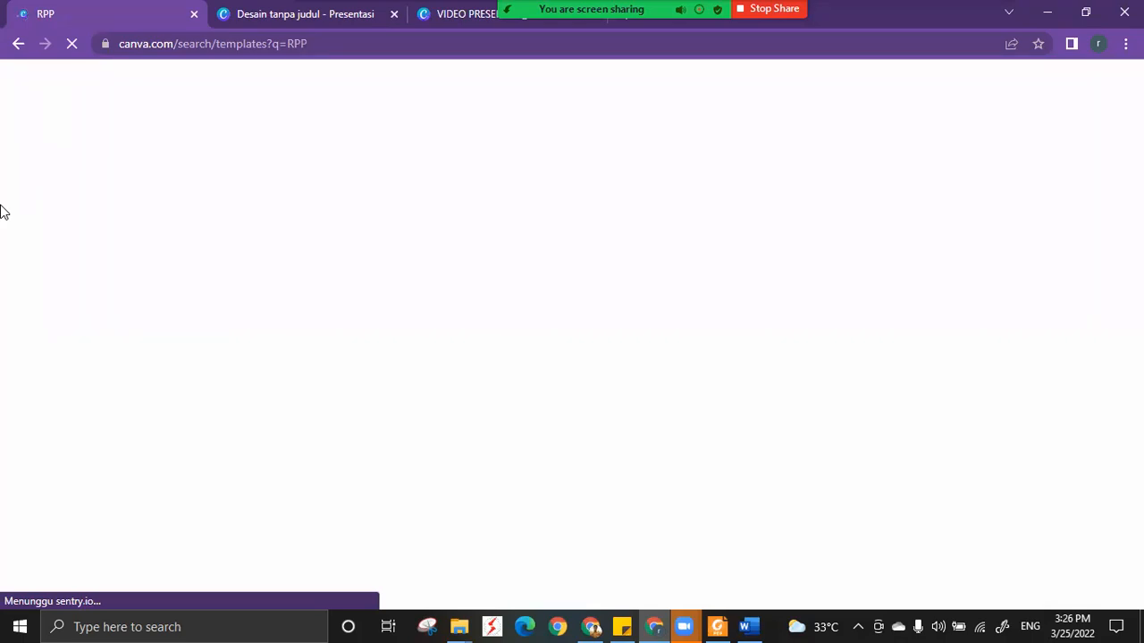
scroll(179, 330, "down", 1)
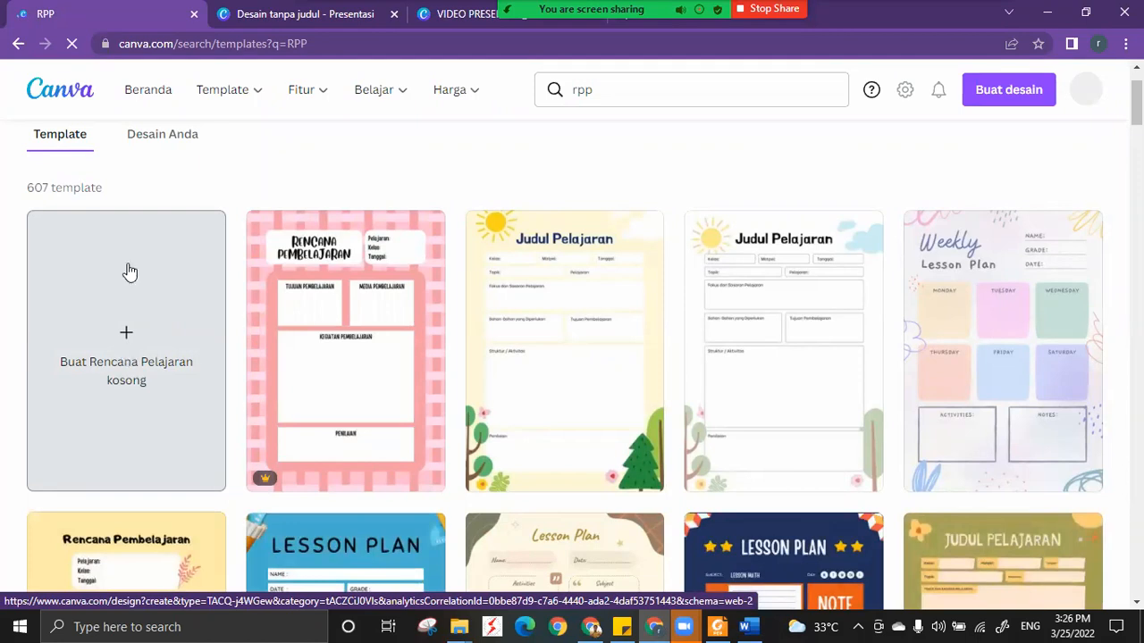
scroll(128, 304, "down", 4)
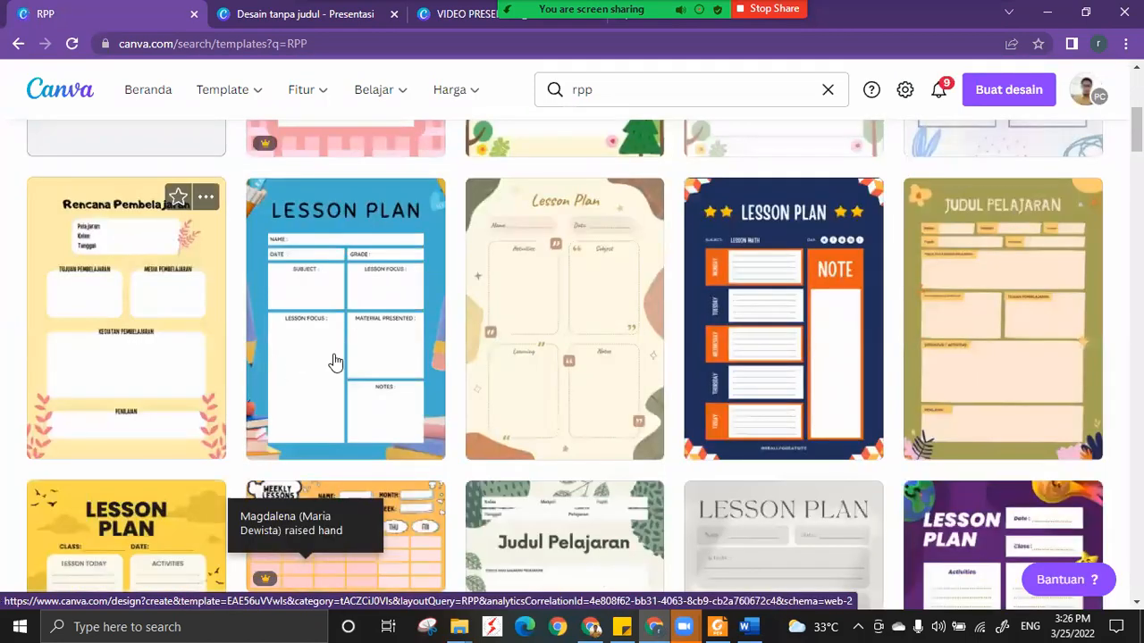
scroll(250, 321, "down", 4)
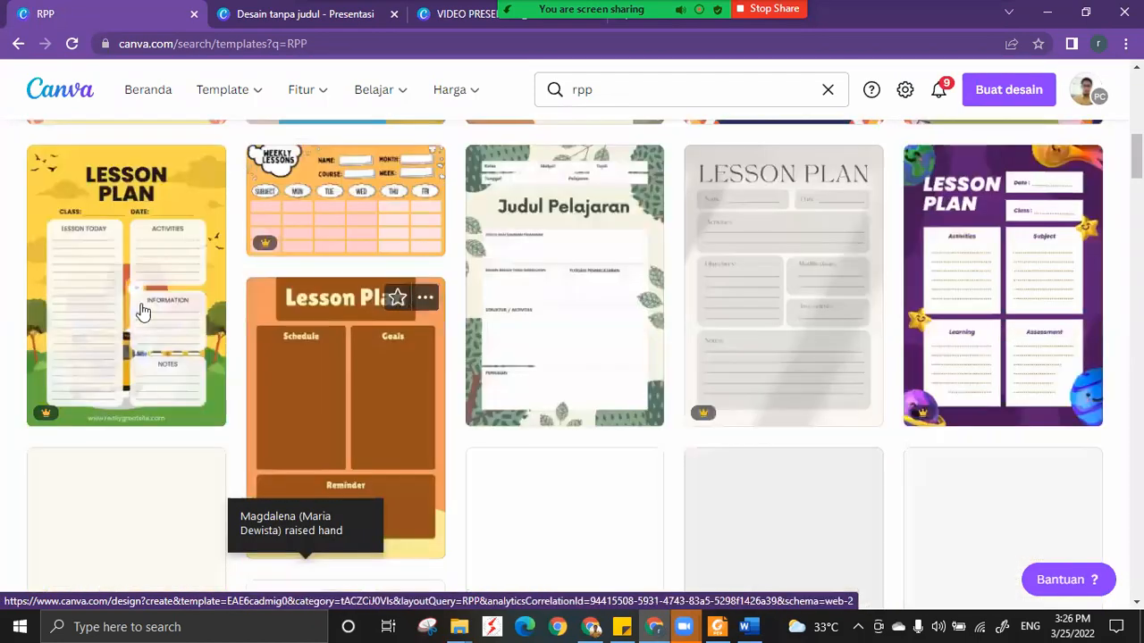
scroll(598, 250, "down", 10)
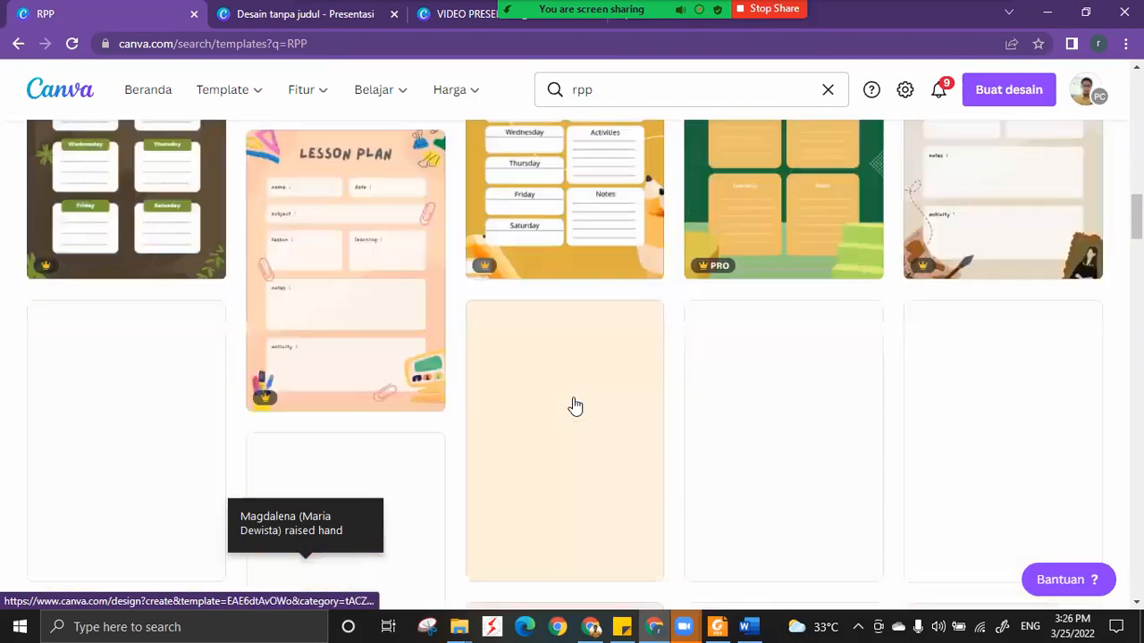
Return to the start of the RPP template results and create a blank A4 document from there.
scroll(575, 404, "up", 5)
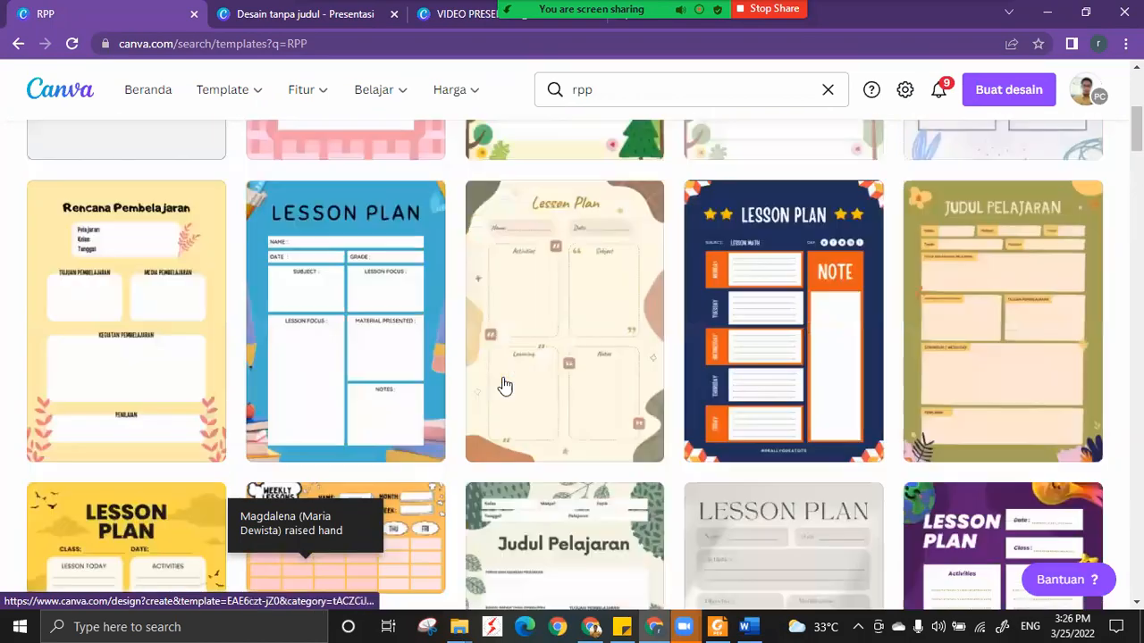
scroll(506, 384, "up", 10)
left_click(125, 421)
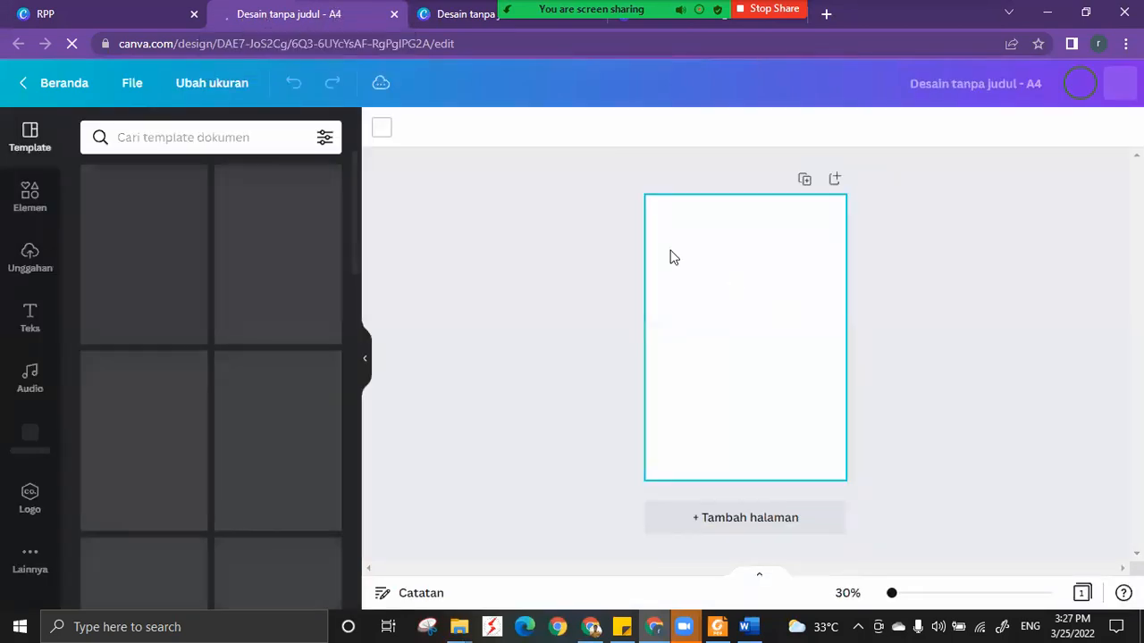
Resize the blank document itself, without copying it, to a custom size of 21 × 33 cm.
left_click(217, 89)
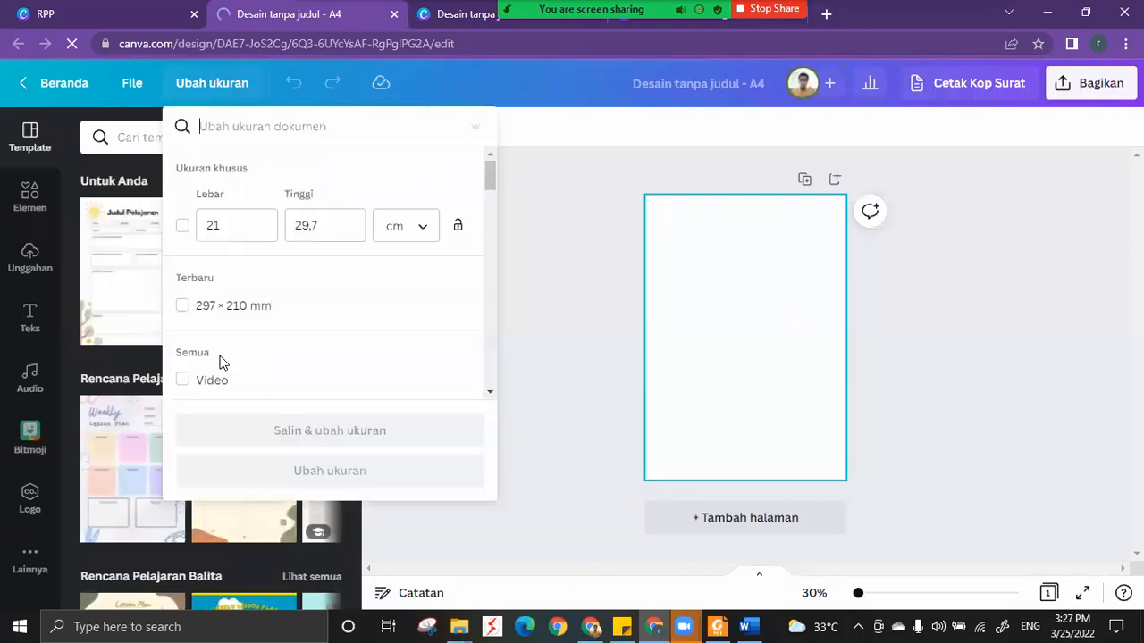
left_click(182, 227)
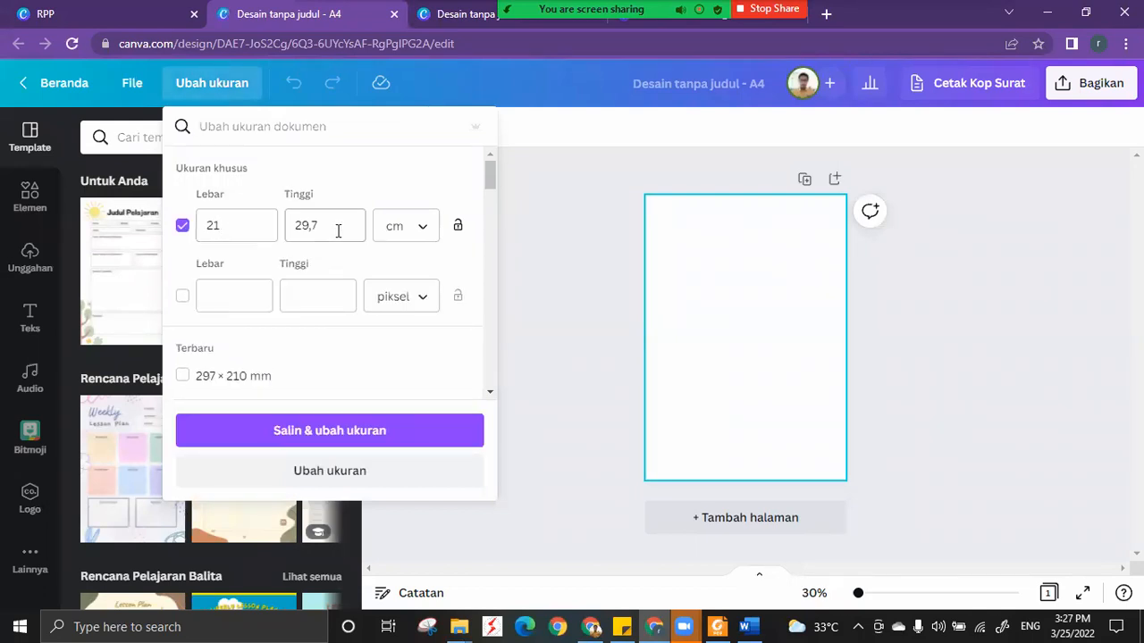
left_click(290, 227)
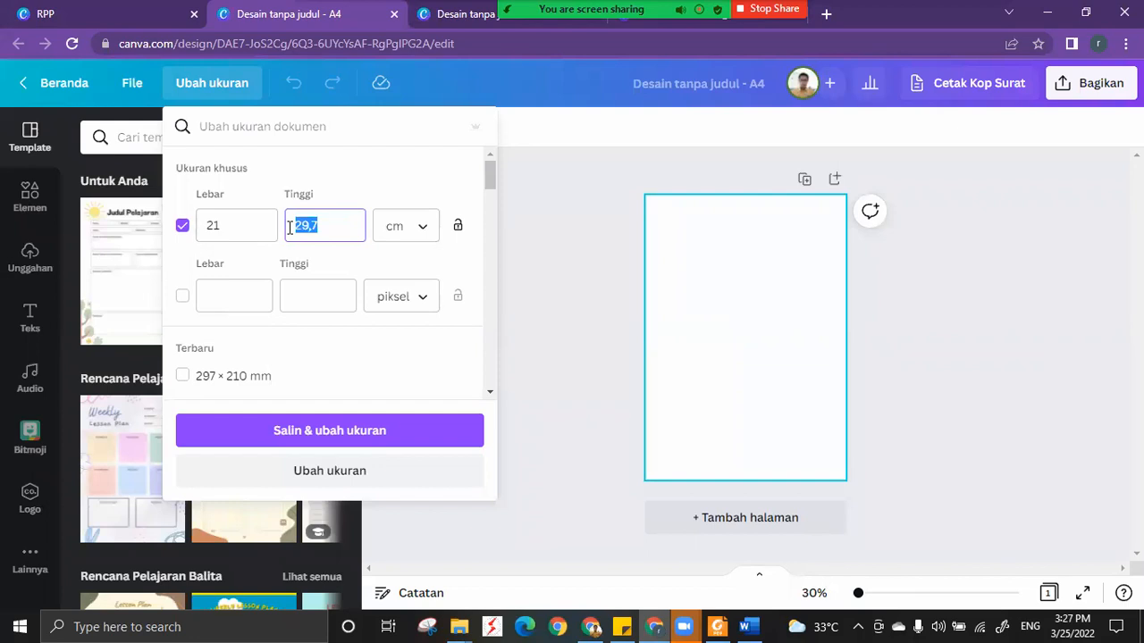
type("33")
left_click(366, 433)
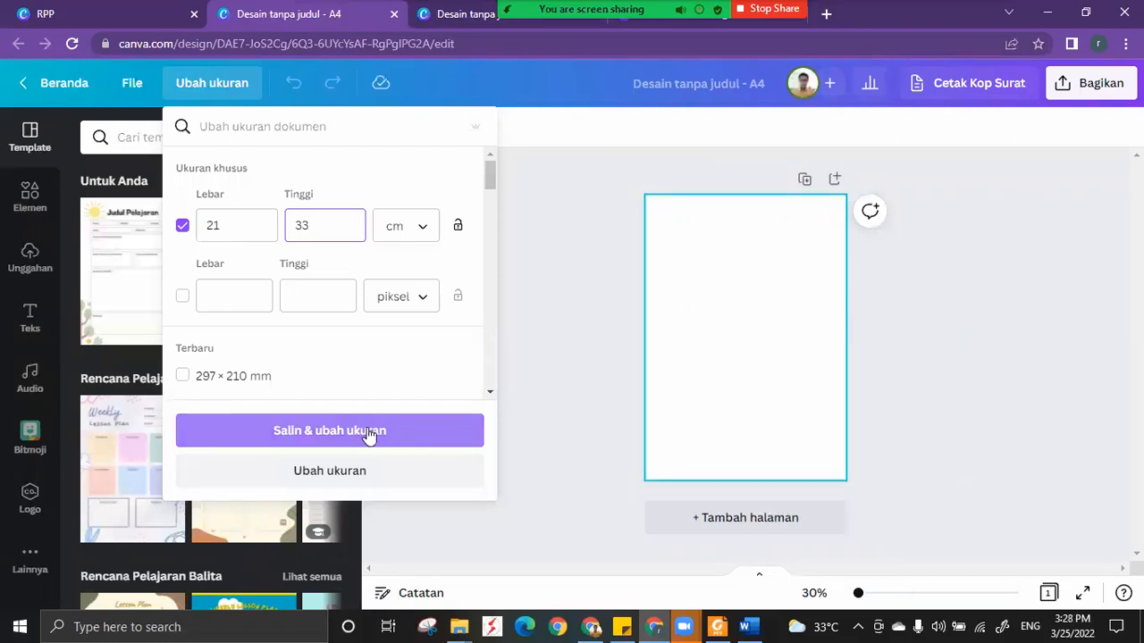
left_click(331, 475)
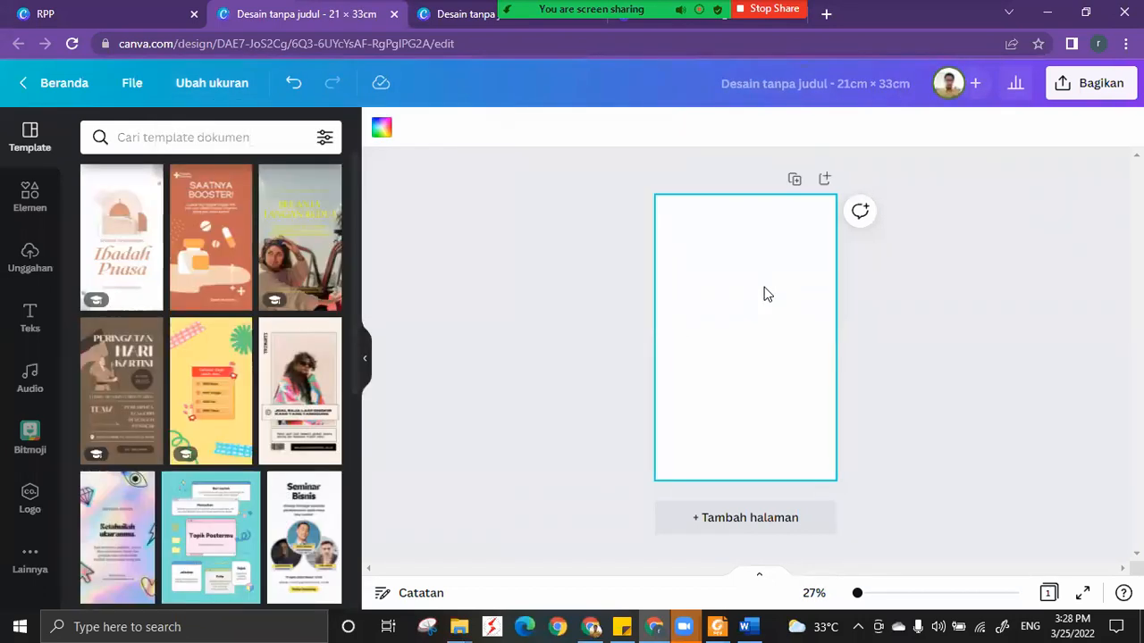
Rename the untitled design as "RPP_".
left_click(782, 84)
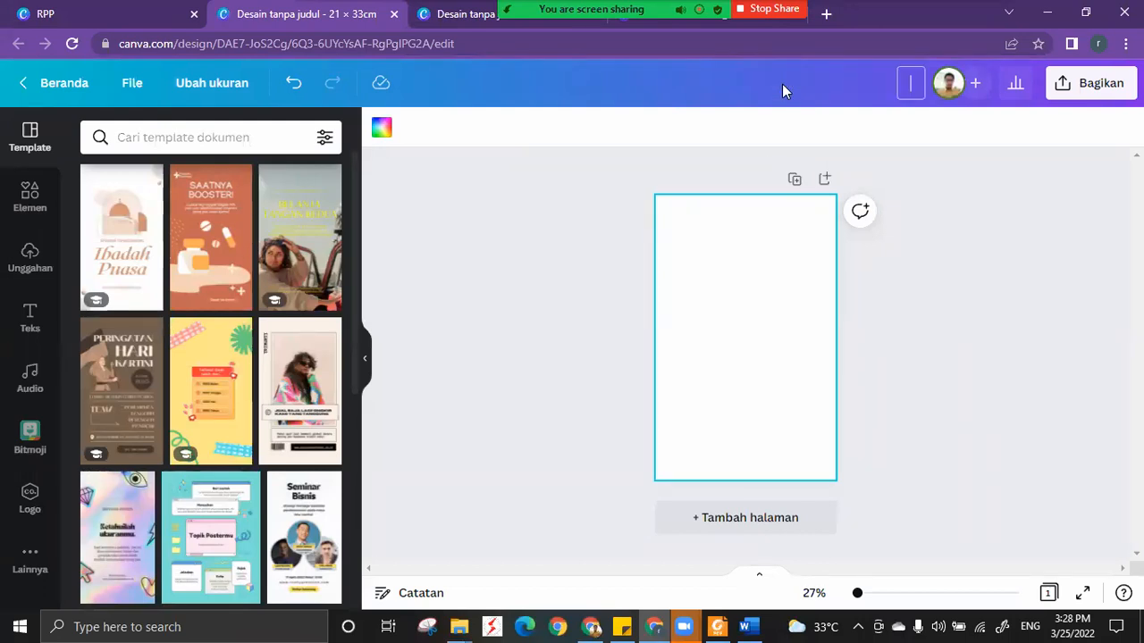
type("RPP_")
left_click(521, 248)
scroll(214, 280, "down", 3)
scroll(215, 268, "up", 3)
Search the editor's document templates for "LESSON PLAN" and look through the designs.
left_click(216, 139)
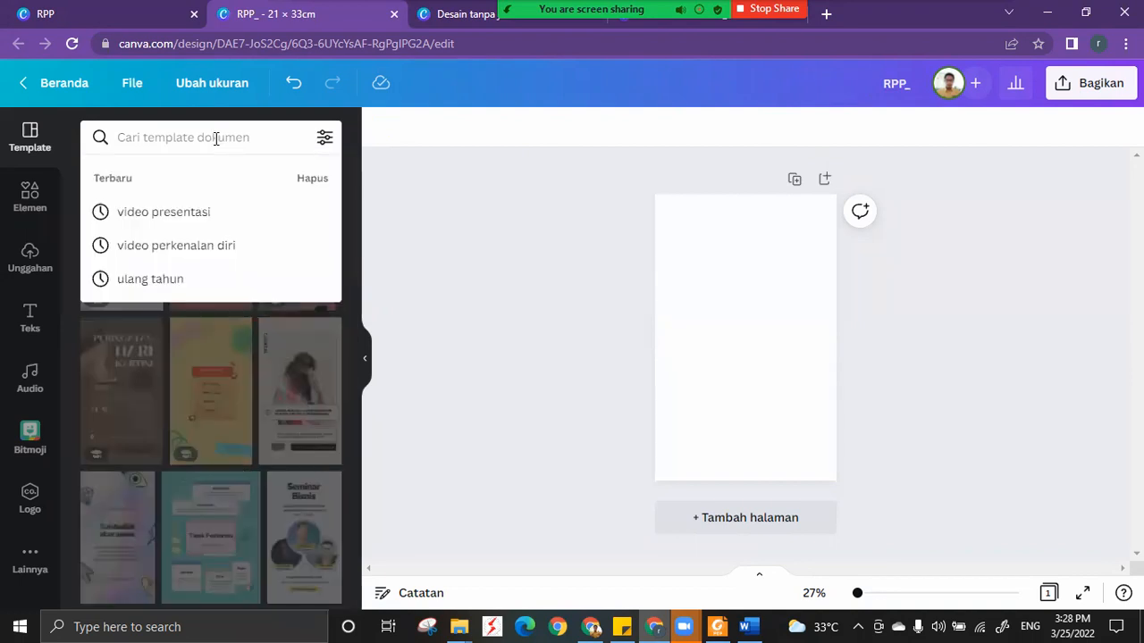
type("PL")
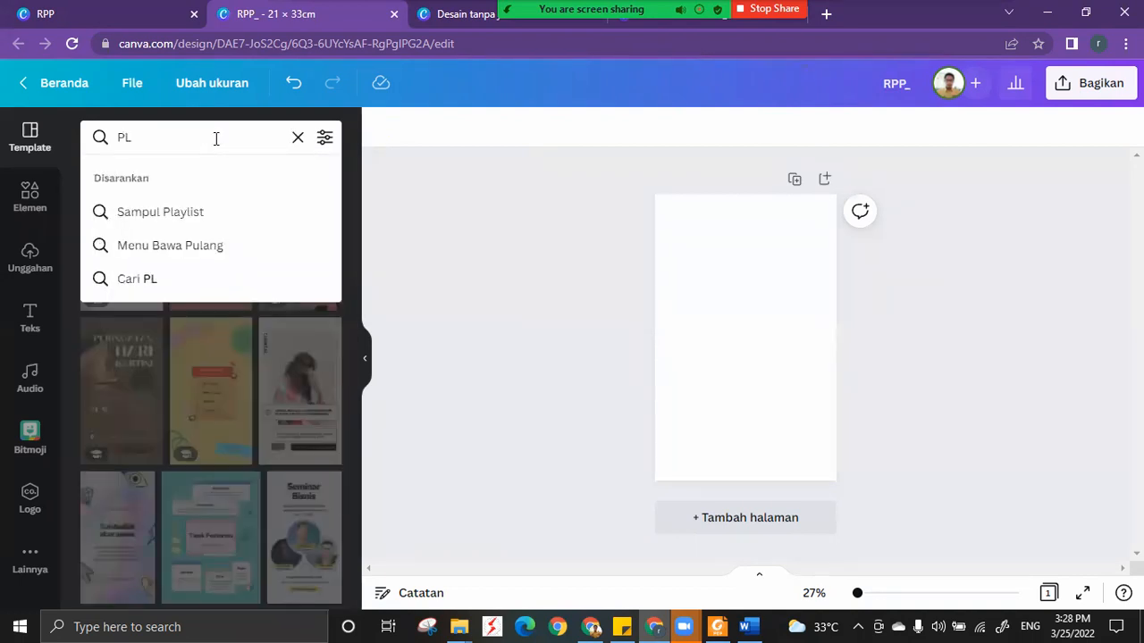
key("BackSpace")
key("BackSpace")
type("LESSON")
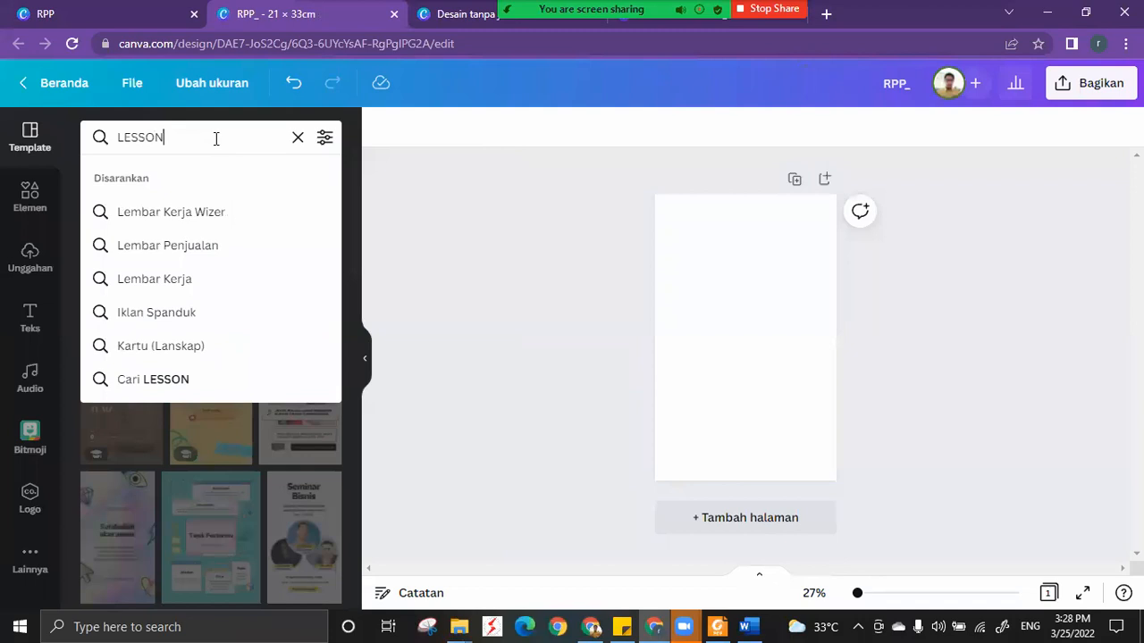
type(" PLAN")
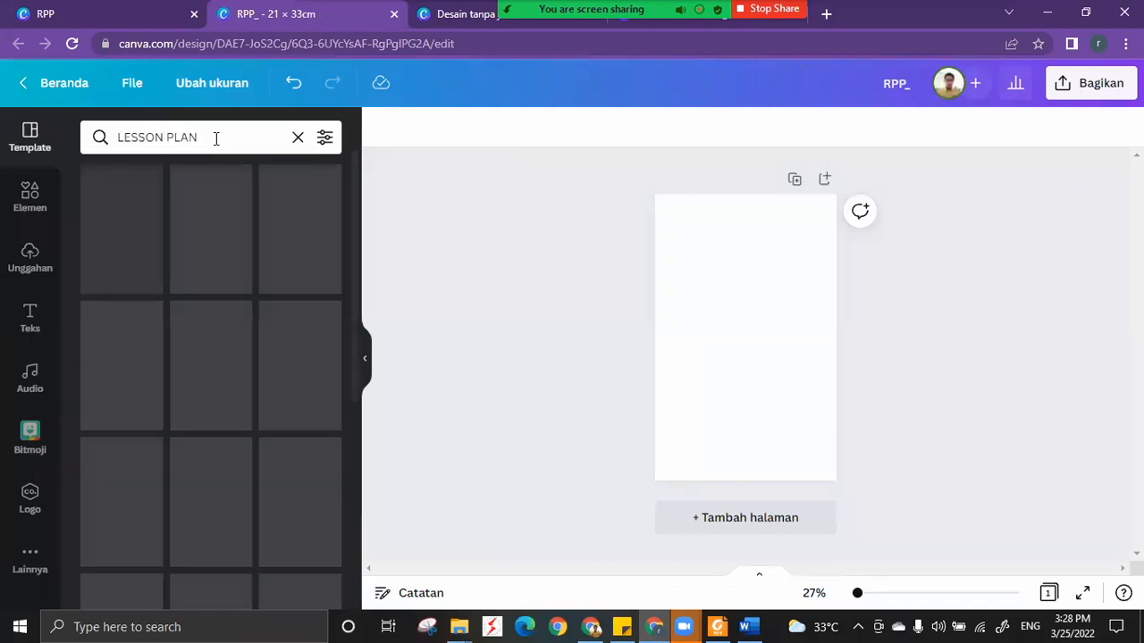
scroll(242, 310, "down", 1)
scroll(241, 310, "down", 2)
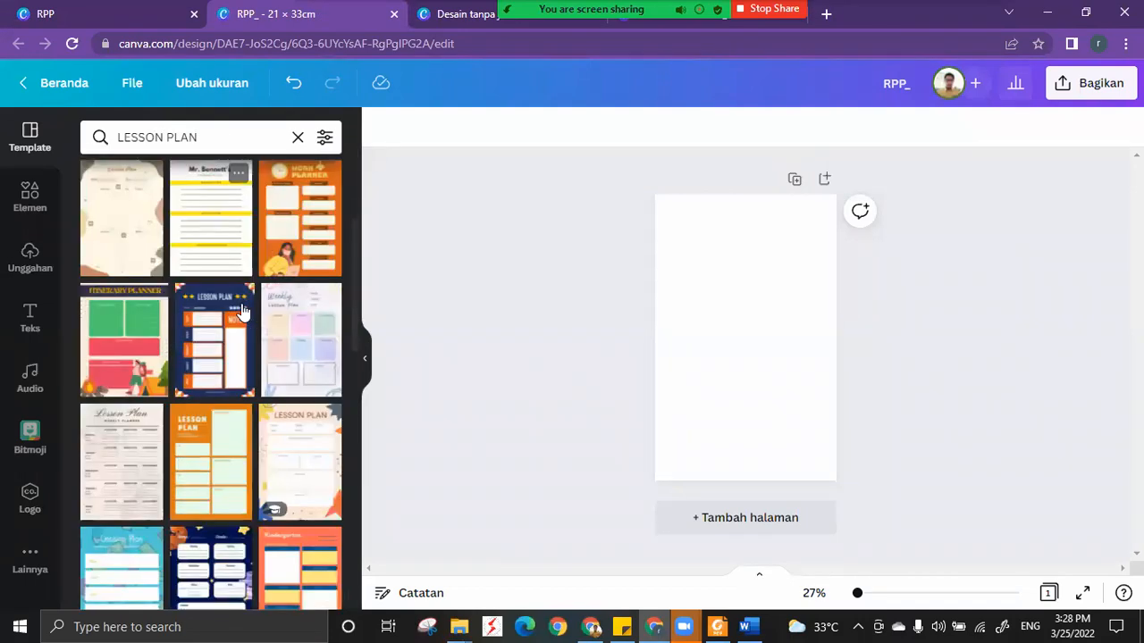
scroll(243, 313, "up", 2)
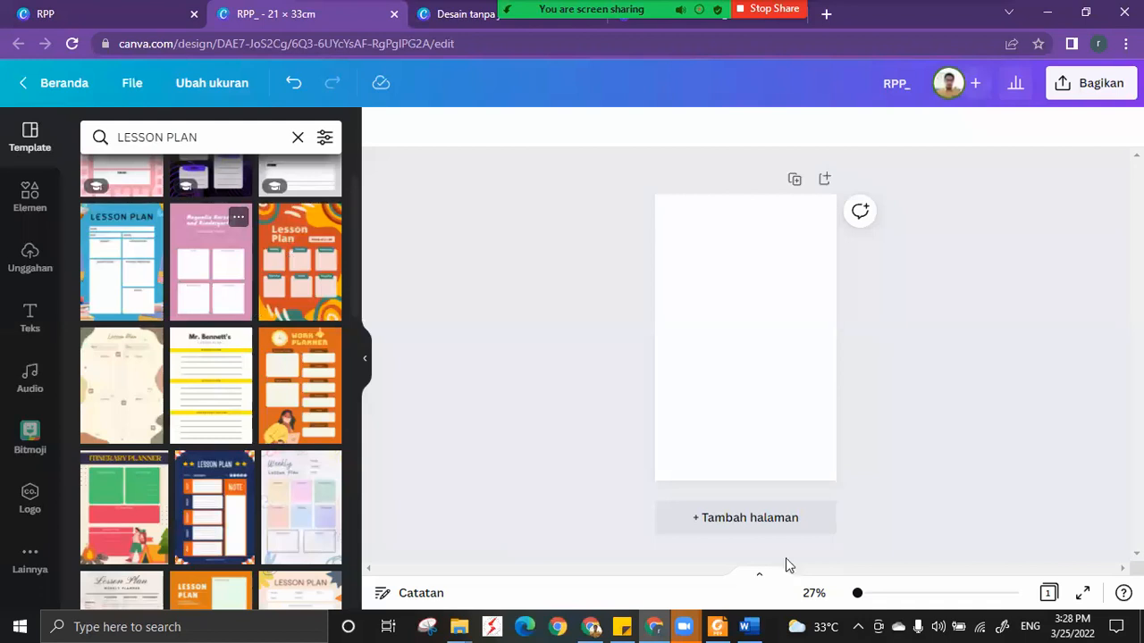
Add a second blank page to the design and compare it with the first page.
left_click(751, 519)
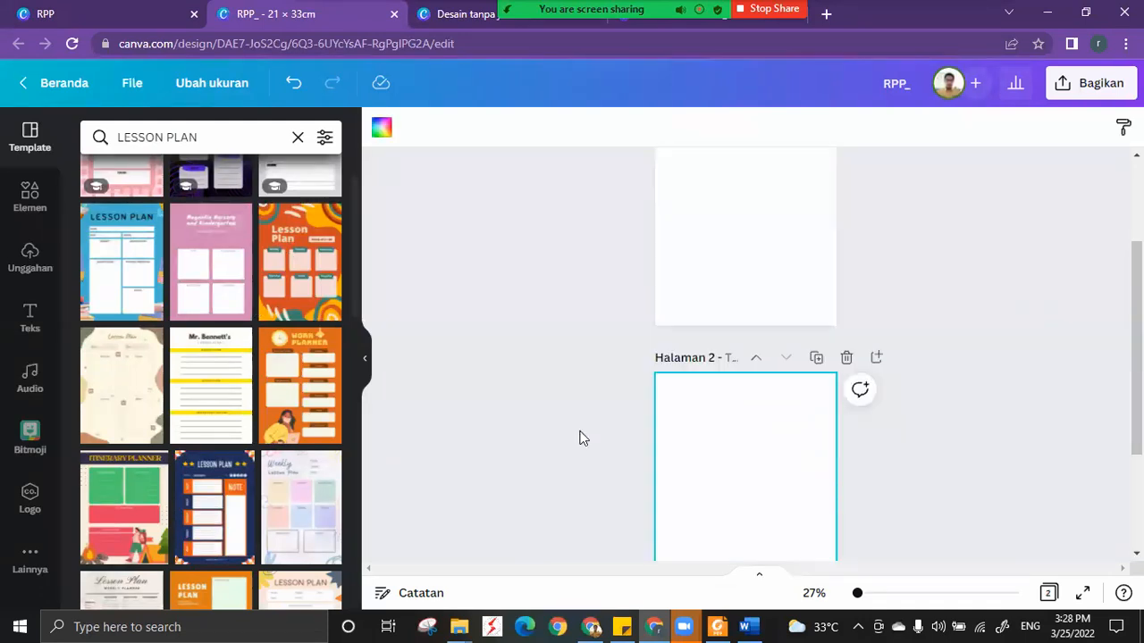
scroll(581, 438, "up", 2)
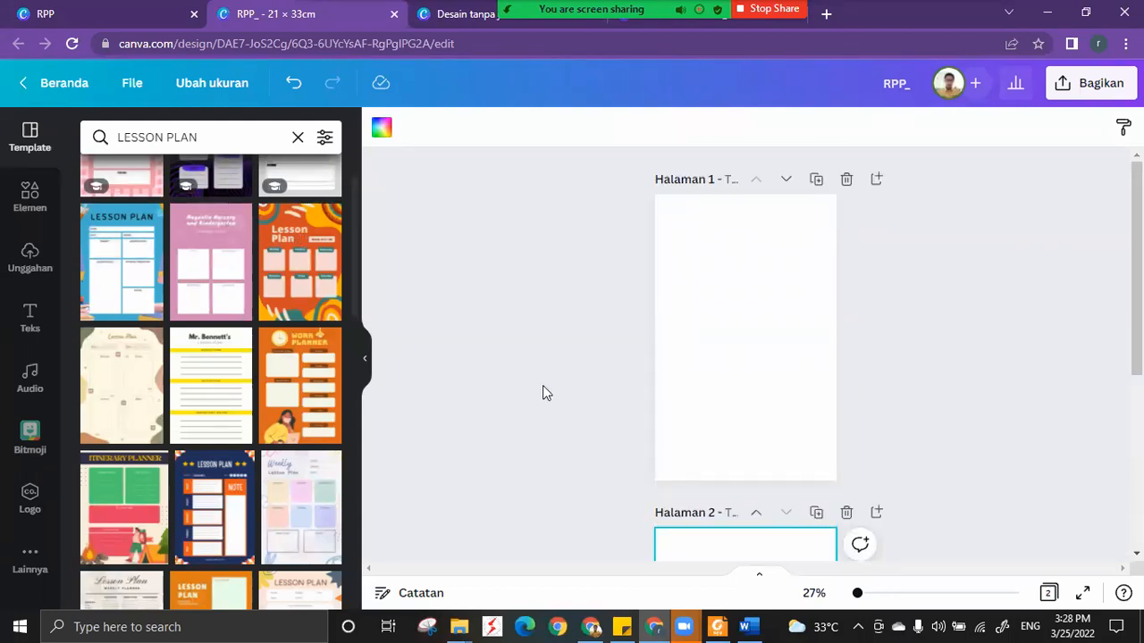
scroll(687, 271, "down", 2)
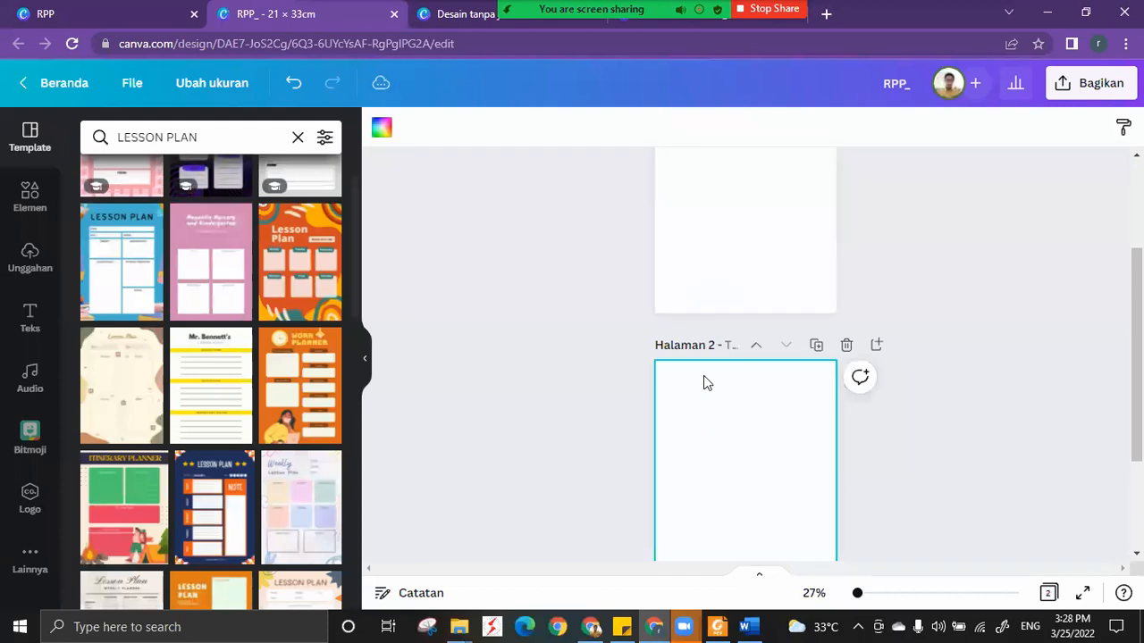
scroll(728, 259, "up", 1)
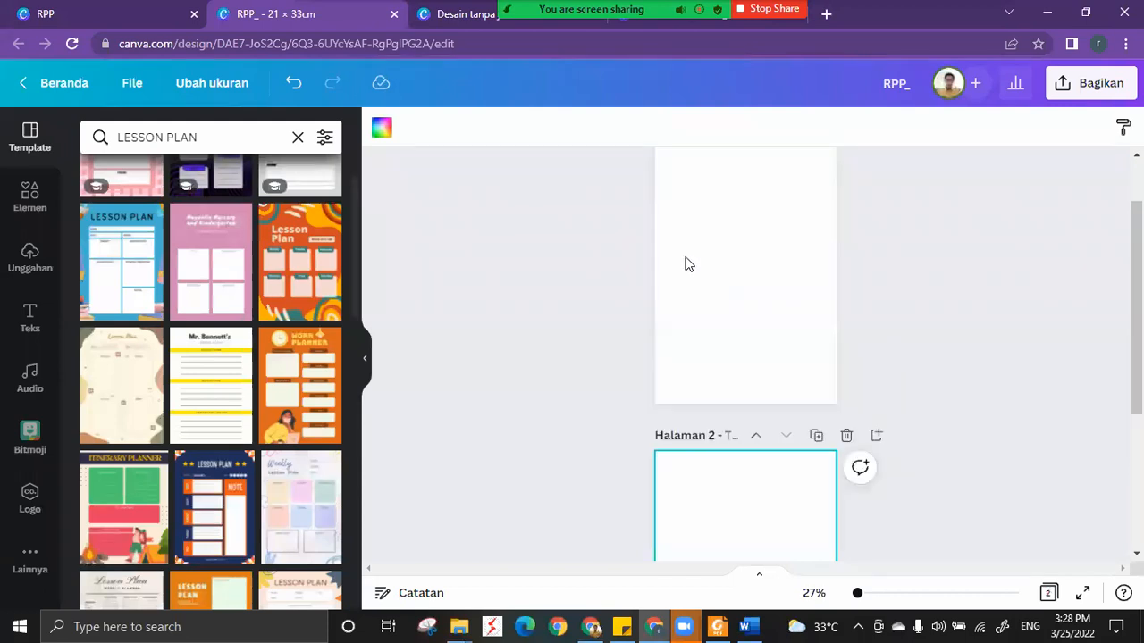
scroll(706, 312, "up", 1)
scroll(726, 380, "down", 3)
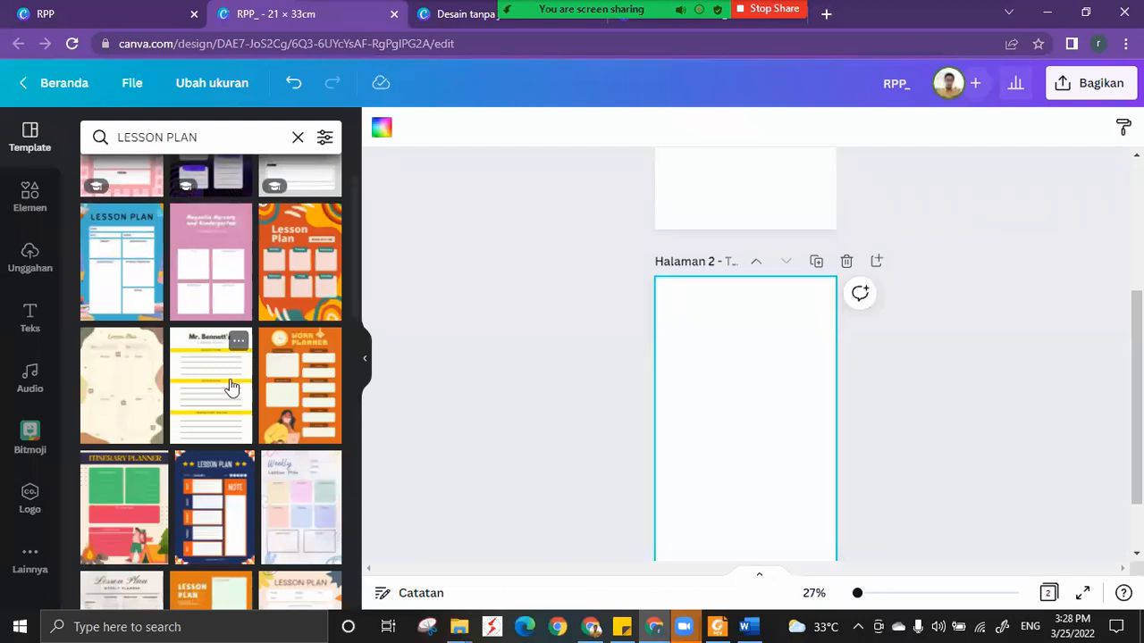
Find the dark blue space-themed Lesson Plan template among the results and apply it to page 2.
scroll(230, 386, "down", 5)
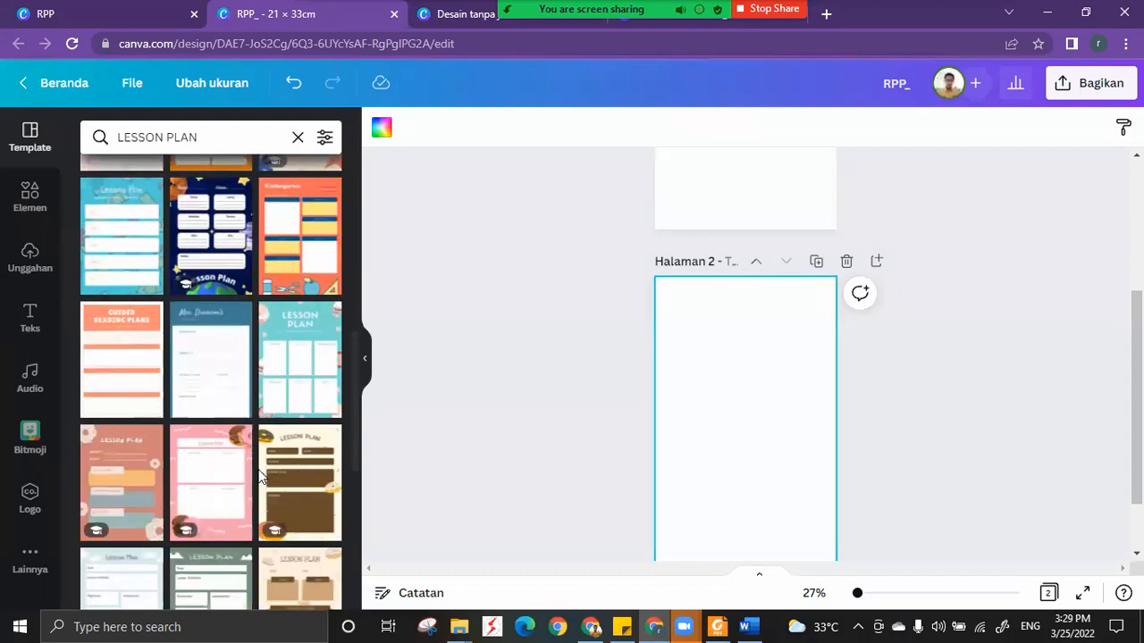
scroll(259, 477, "down", 3)
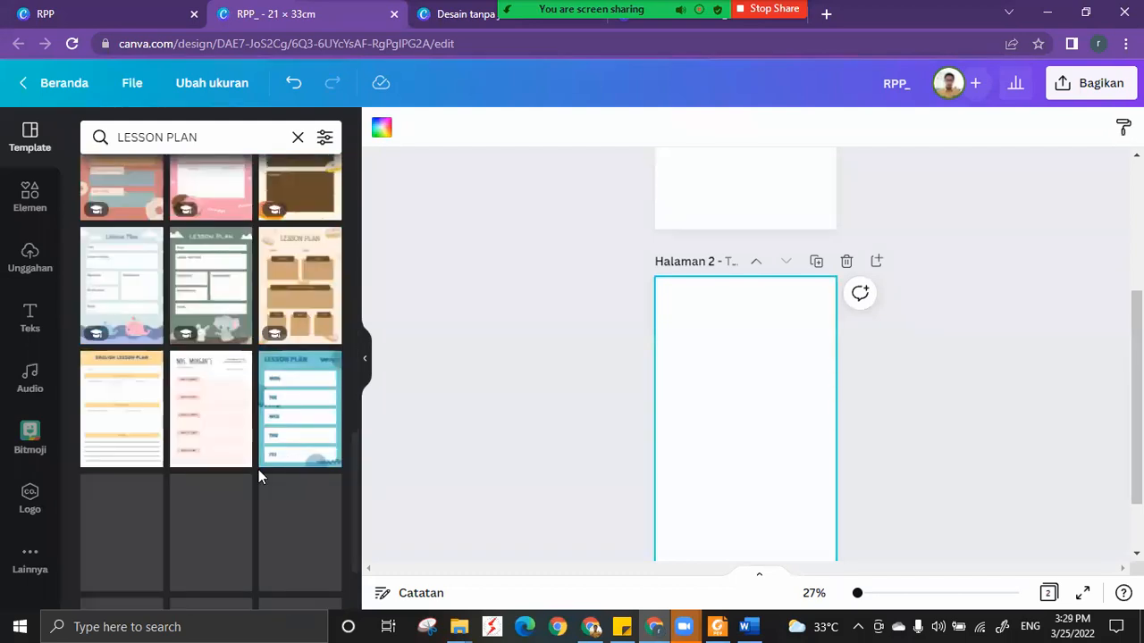
scroll(259, 477, "down", 3)
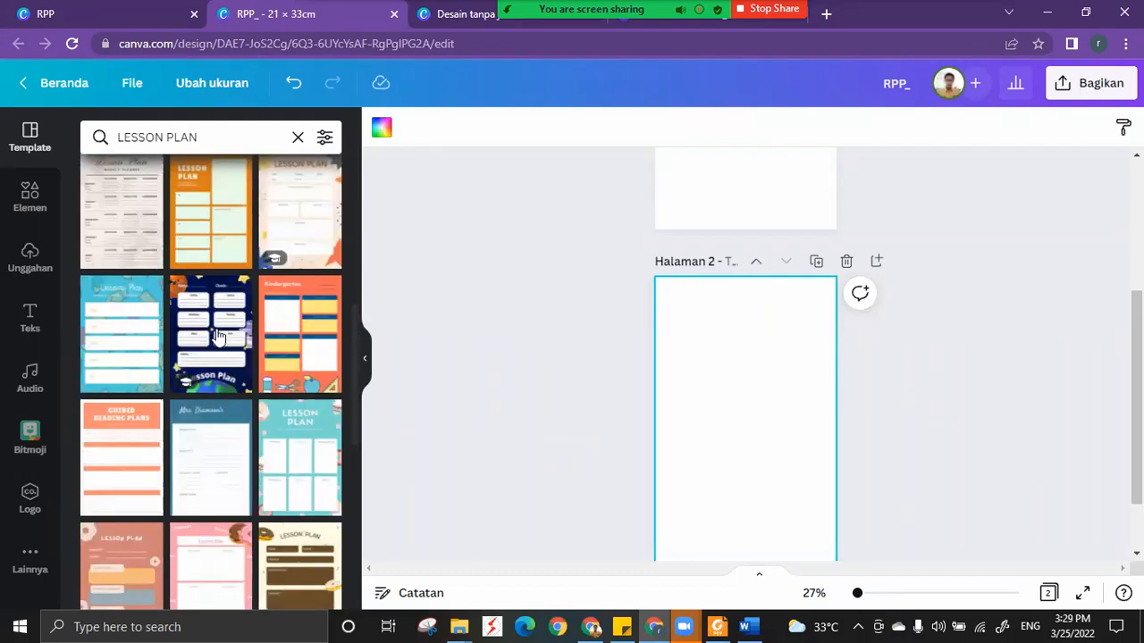
left_click(225, 333)
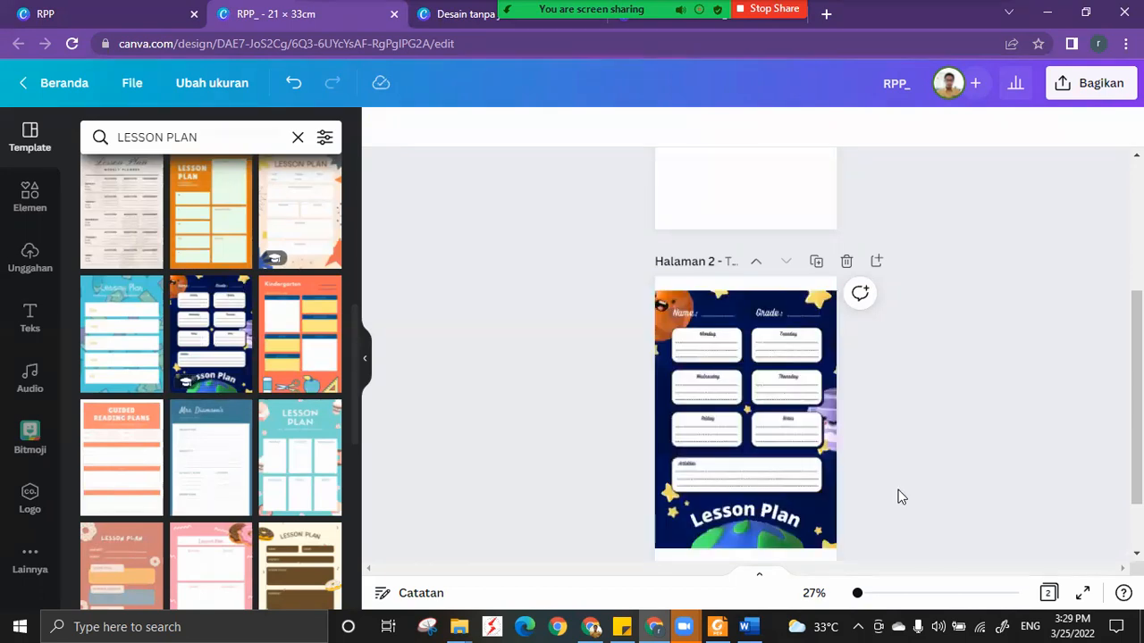
scroll(899, 495, "down", 1)
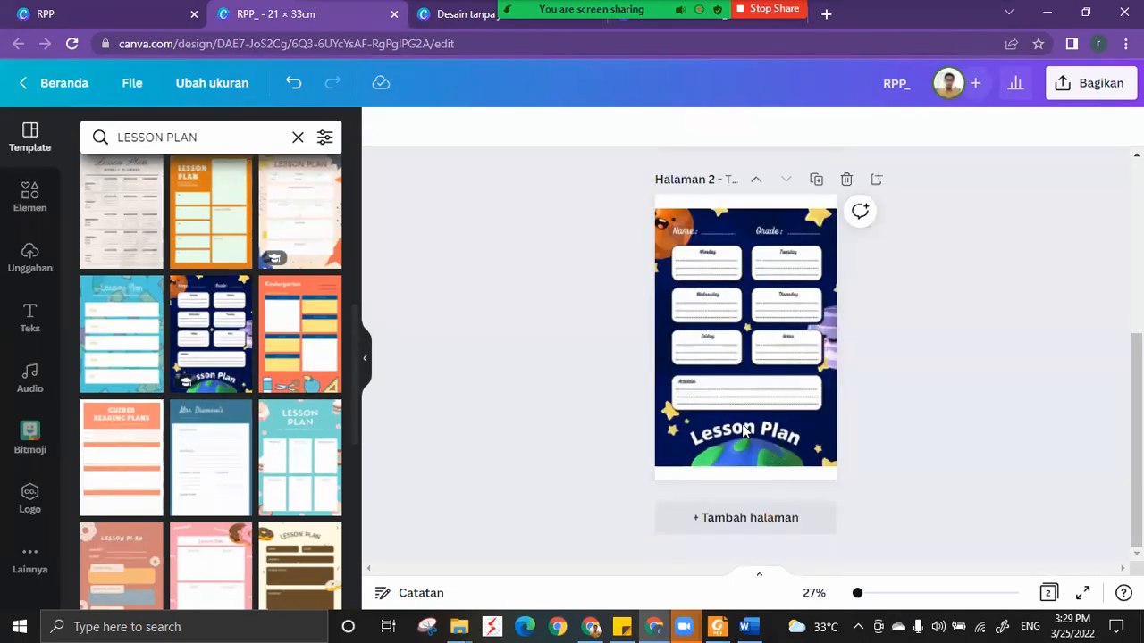
Copy the globe illustration from page 2 onto blank page 1 and move it up to the middle of the page.
left_click(747, 454)
left_click(749, 474)
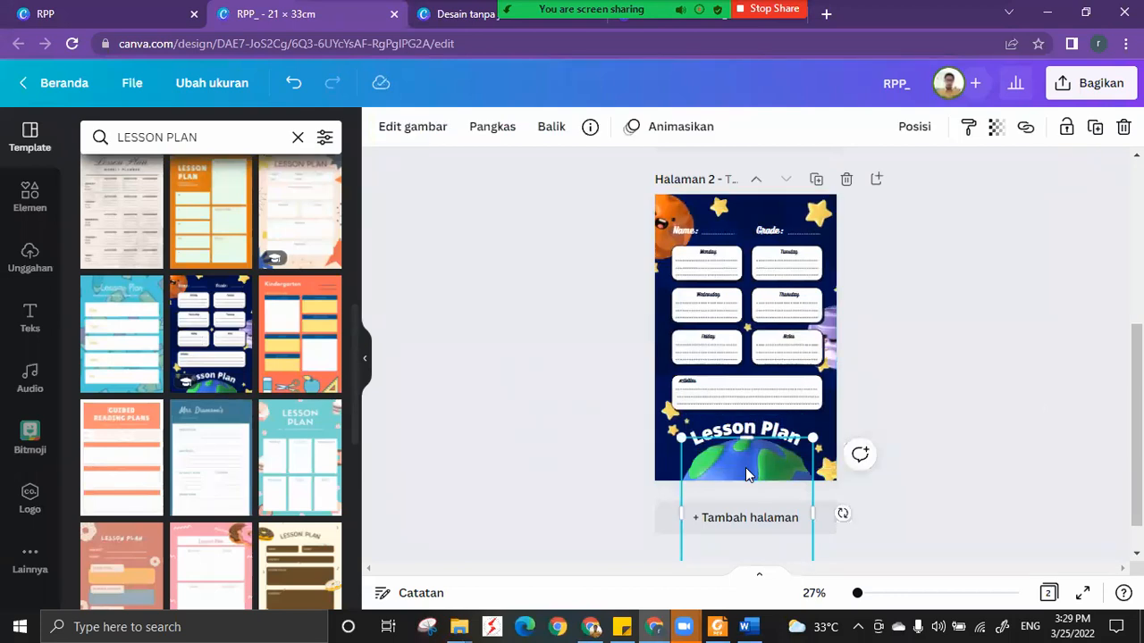
scroll(924, 375, "up", 1)
scroll(778, 321, "up", 4)
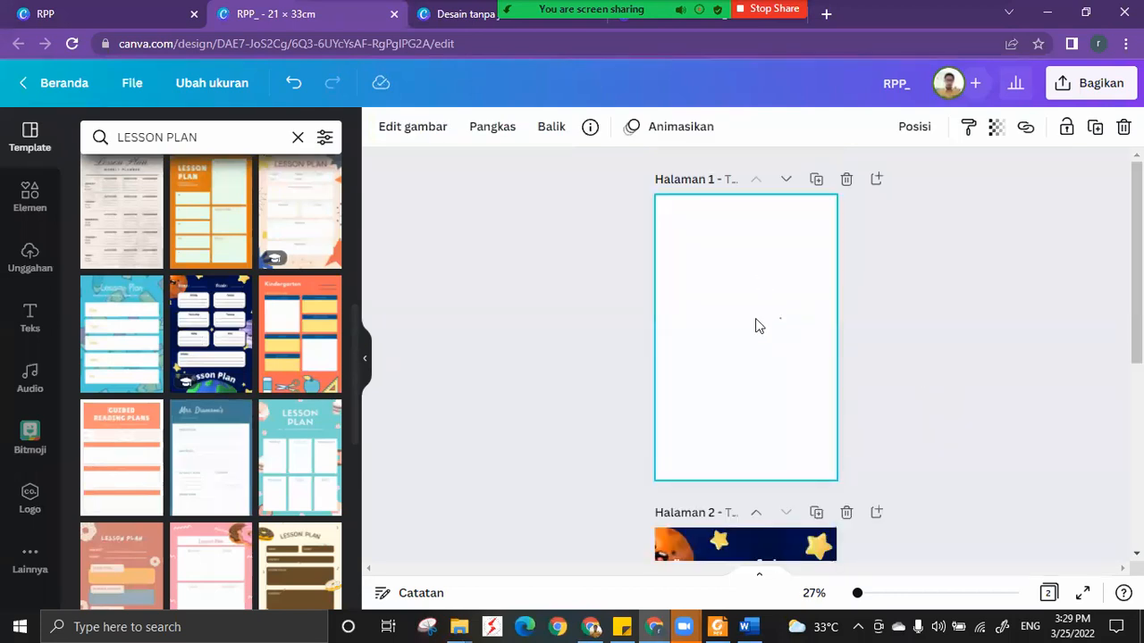
left_click(755, 325)
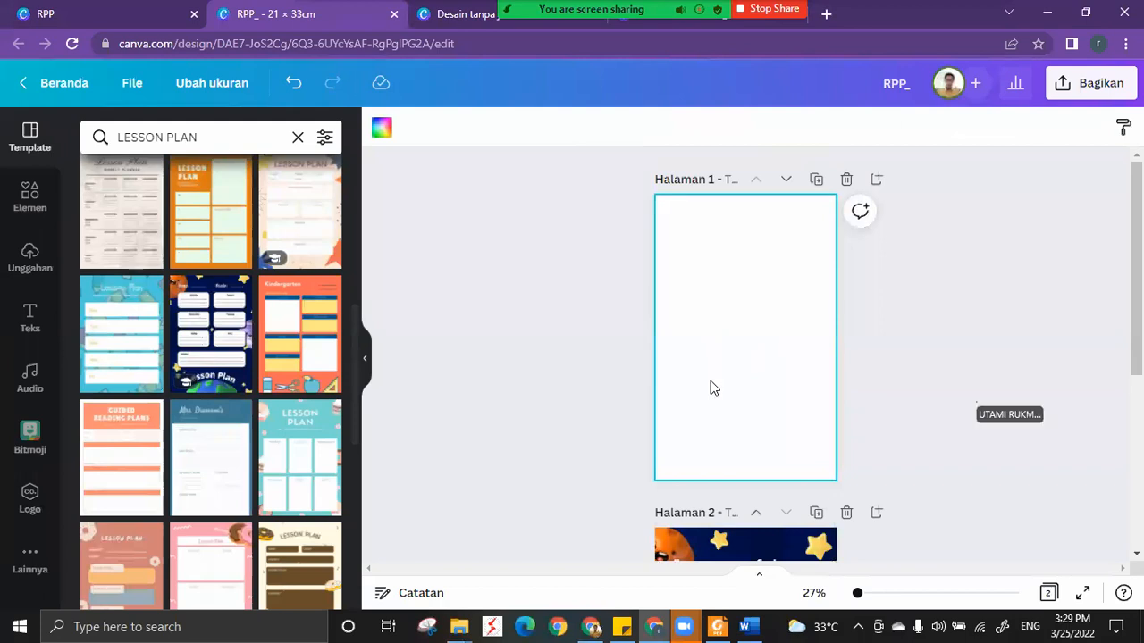
key("ctrl+v")
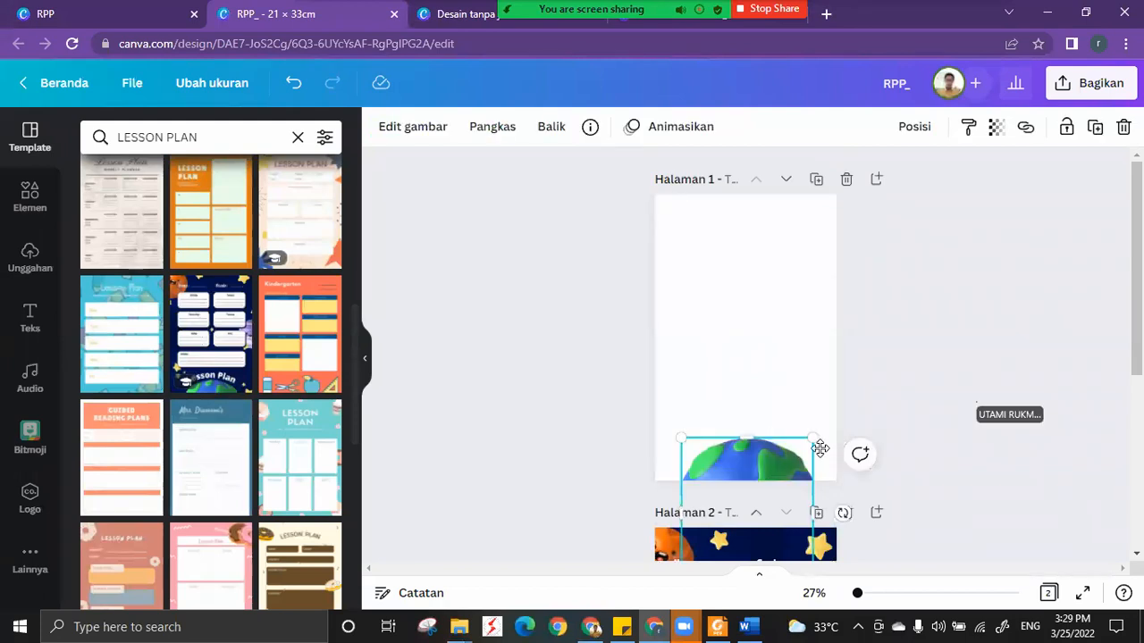
left_click_drag(832, 437, 771, 299)
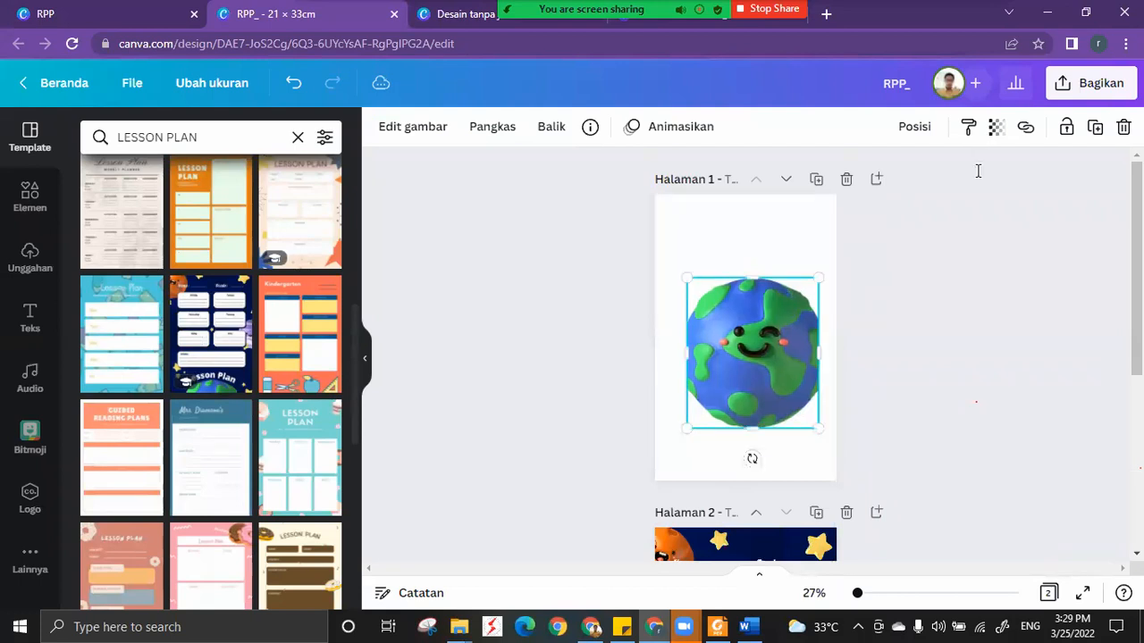
Try adjusting the transparency of the globe on page 1, and delete the globe.
left_click(995, 126)
left_click_drag(986, 196, 866, 209)
mouse_move(754, 308)
left_mouse_down()
mouse_move(748, 299)
mouse_move(760, 308)
left_mouse_up()
key("Delete")
Search Canva's elements for "PESAWAT SEDERHANA" and browse the matching photos, graphics and videos.
left_click(31, 215)
left_click(174, 136)
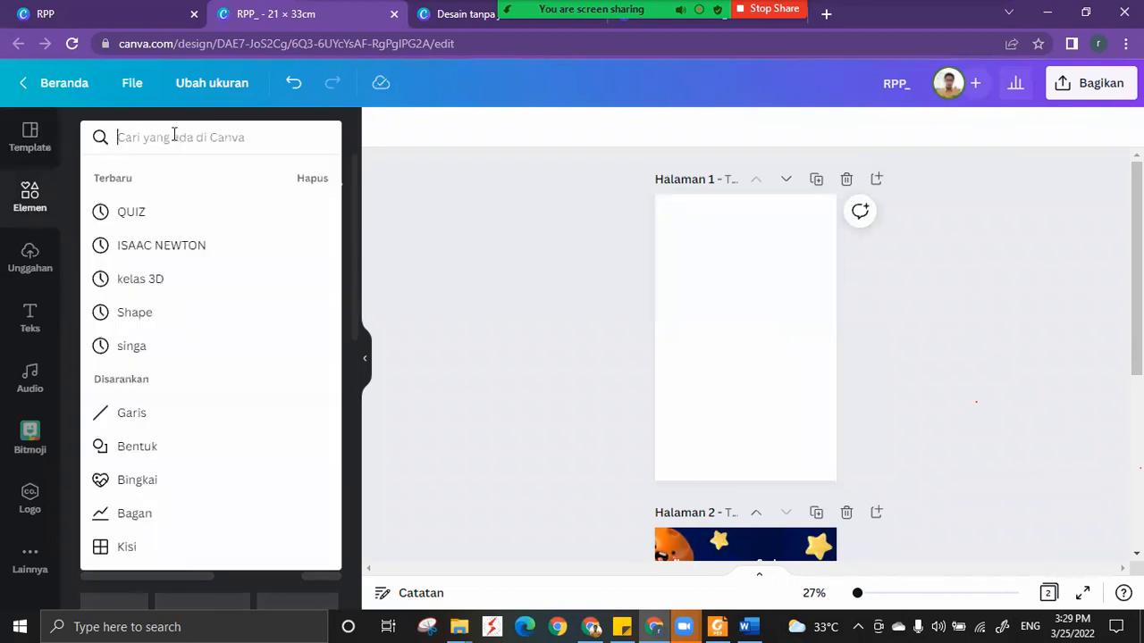
type("PESAWATSEDE")
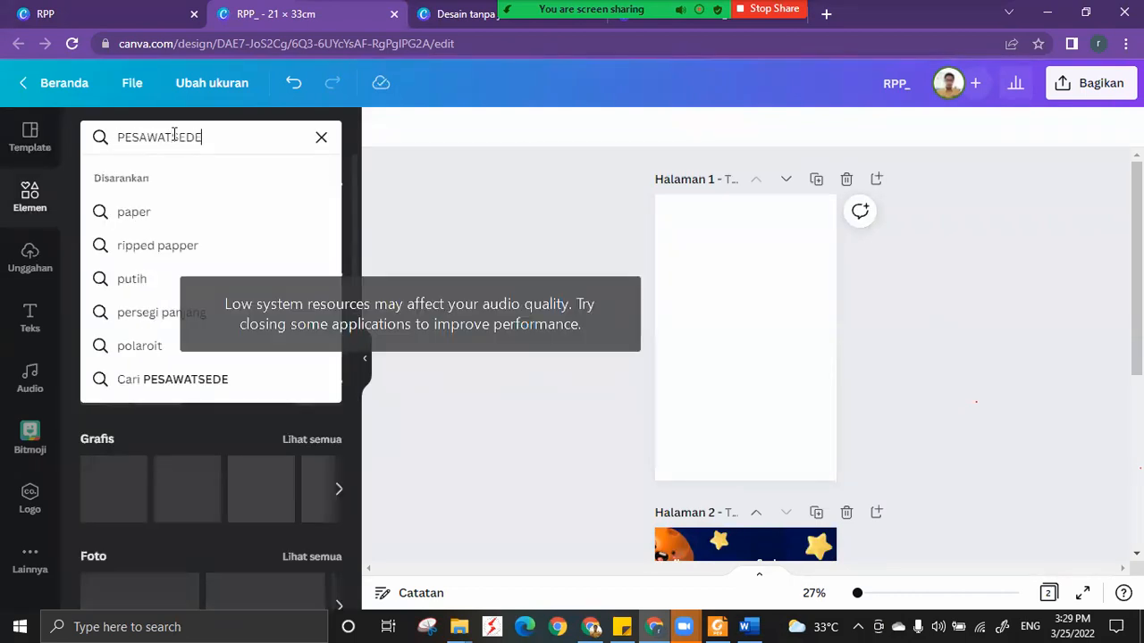
key("BackSpace")
key("BackSpace")
key("BackSpace")
key("BackSpace")
type("SEDERHANA")
key("Return")
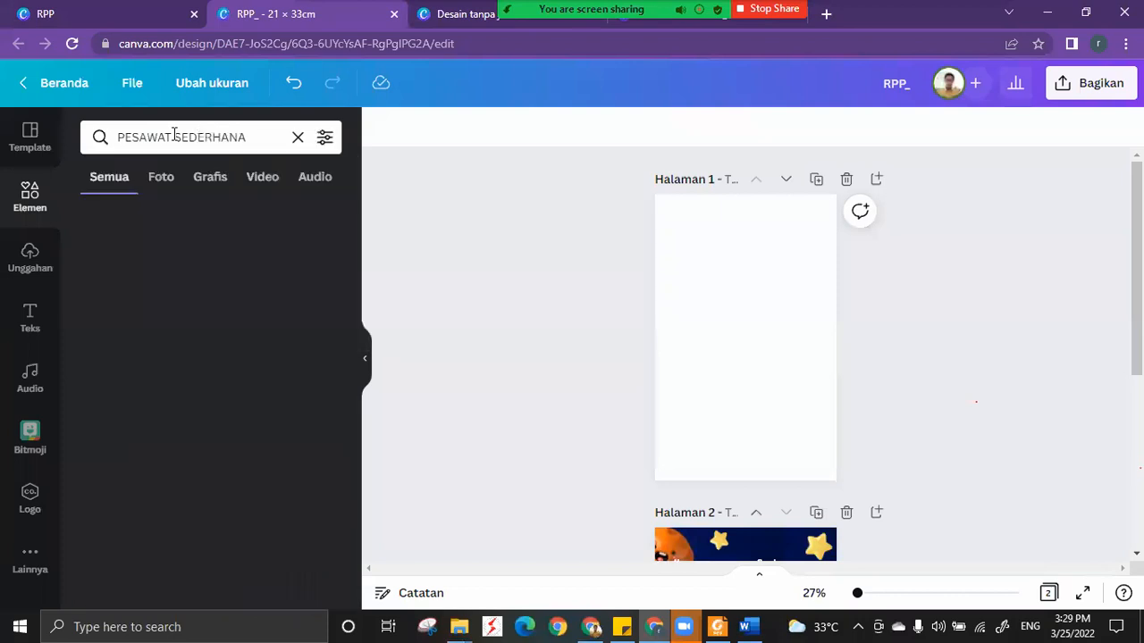
scroll(234, 420, "down", 5)
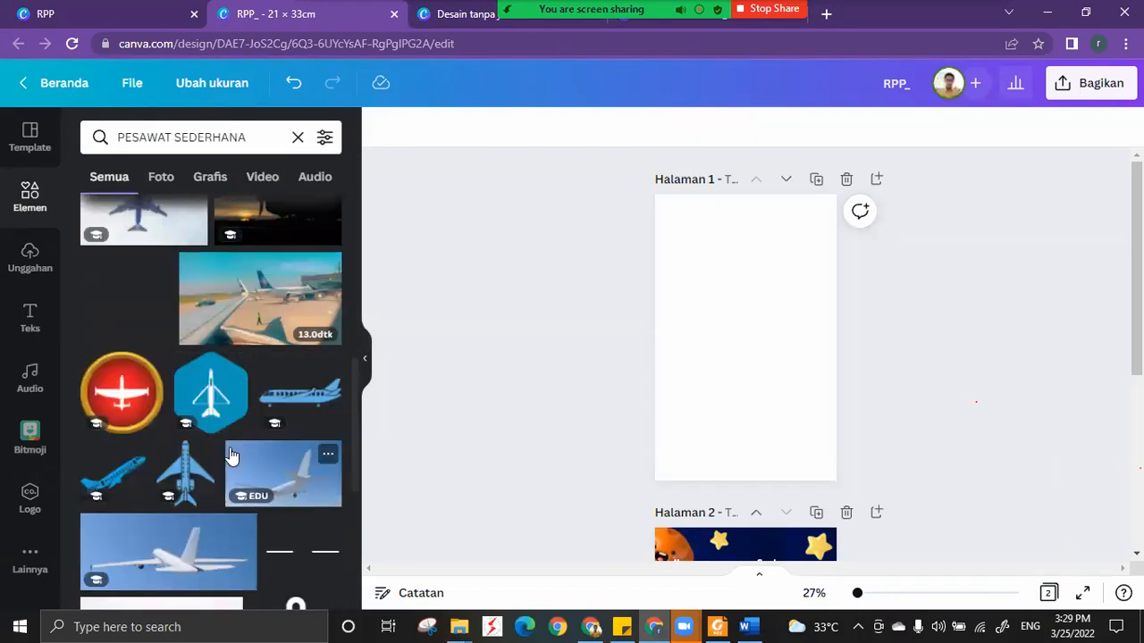
scroll(229, 449, "down", 3)
scroll(232, 451, "down", 3)
scroll(231, 451, "down", 5)
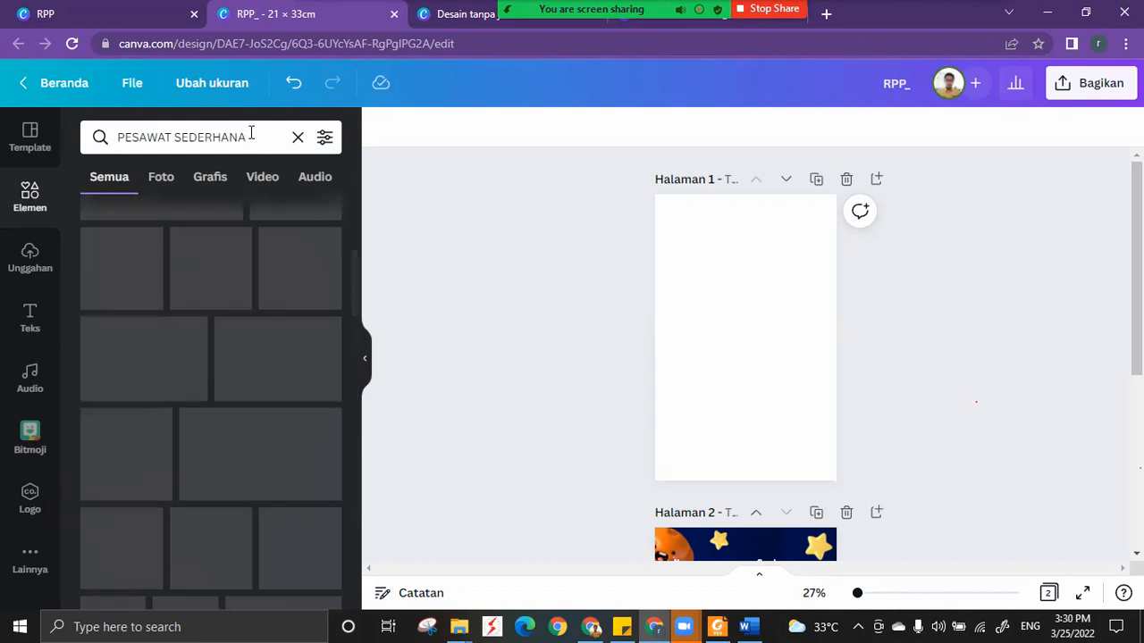
Replace the "PESAWAT SEDERHANA" element search with a search for "TUAS".
scroll(230, 355, "up", 4)
left_click_drag(263, 138, 175, 139)
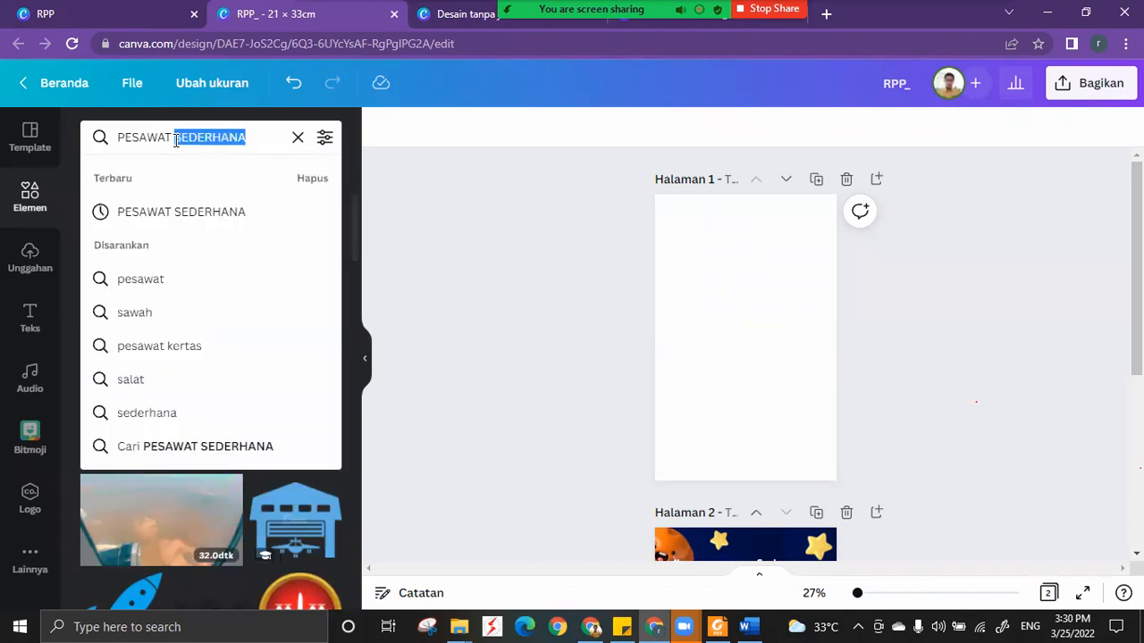
key("BackSpace")
key("ctrl+a")
key("BackSpace")
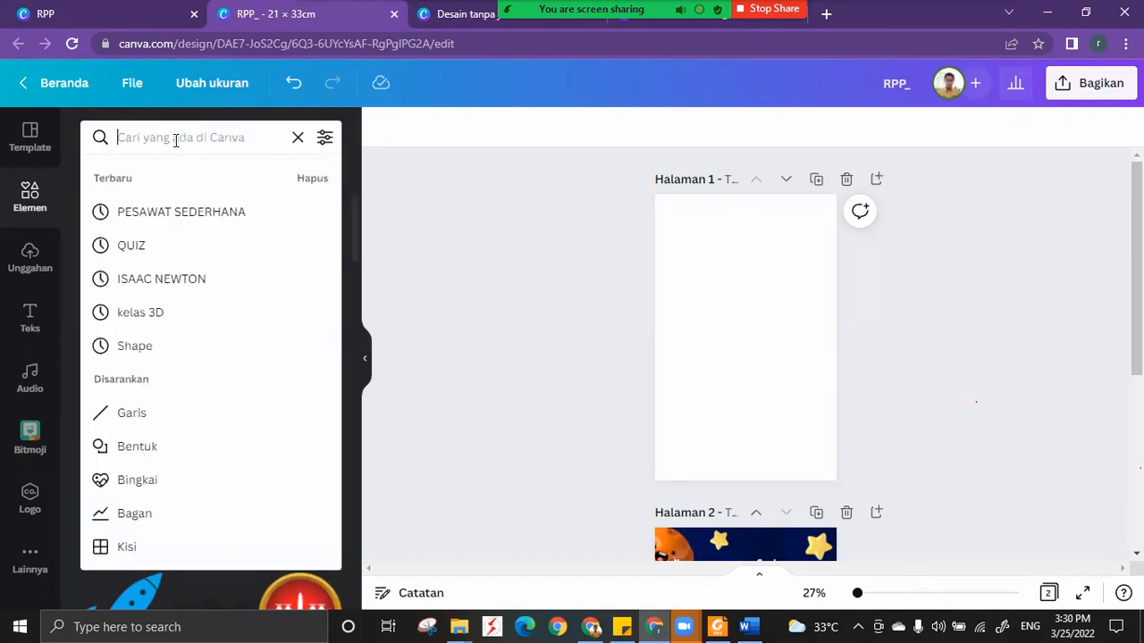
type("TUAS")
key("Return")
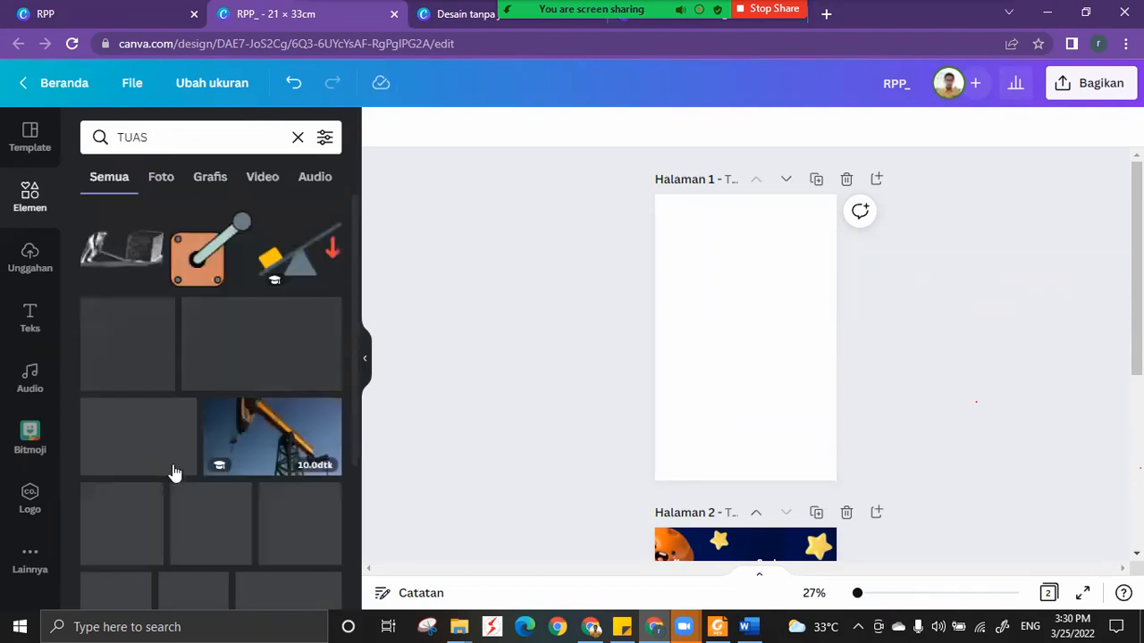
Find the seesaw lever graphic with two balls and arrows, add it to page 1, and enlarge it beyond the page width.
scroll(177, 484, "down", 3)
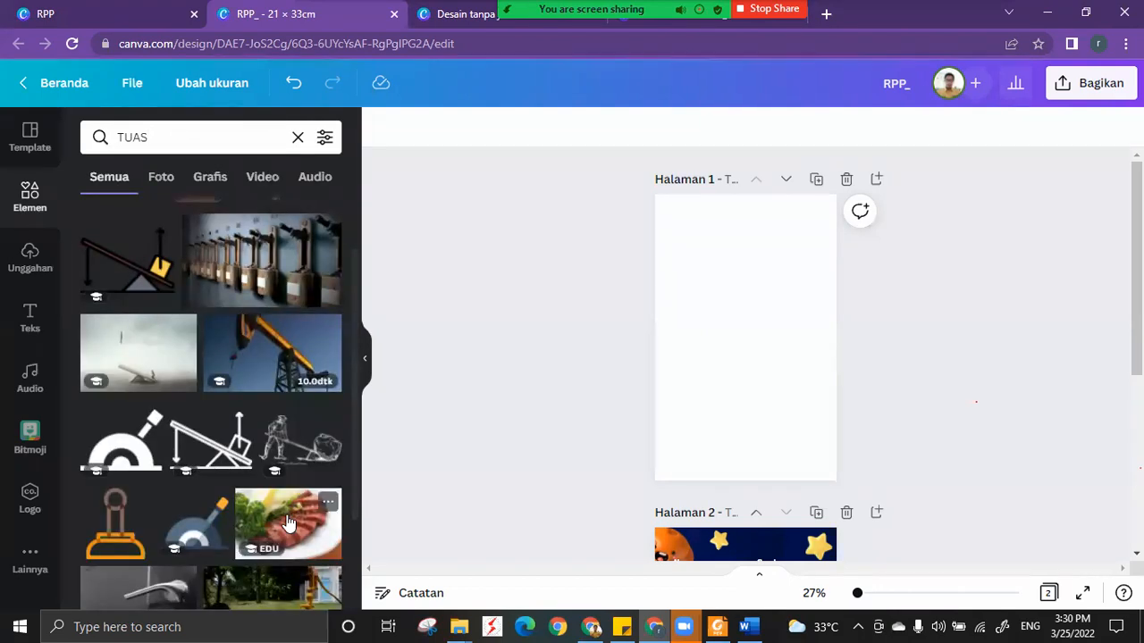
scroll(227, 554, "down", 2)
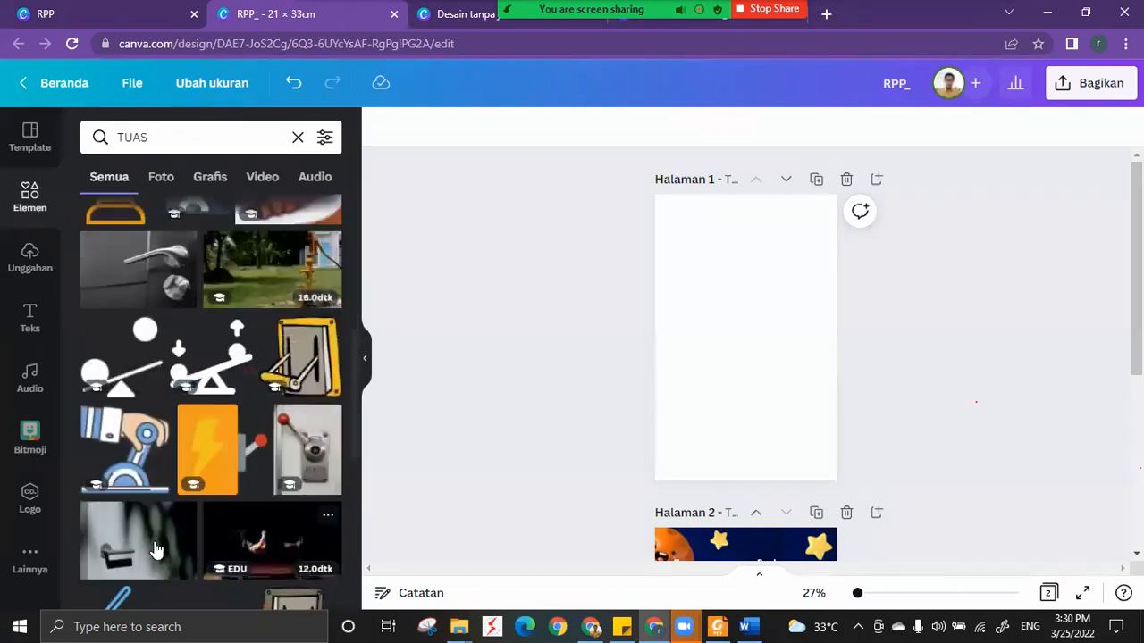
left_click(215, 377)
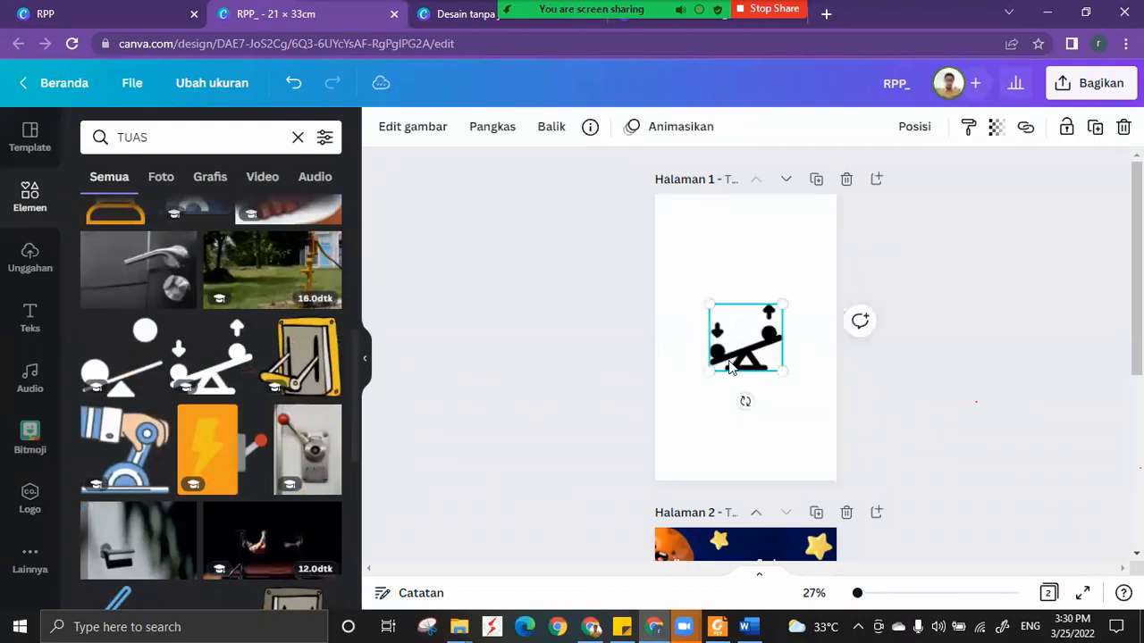
left_click_drag(760, 329, 717, 383)
left_click_drag(740, 358, 850, 242)
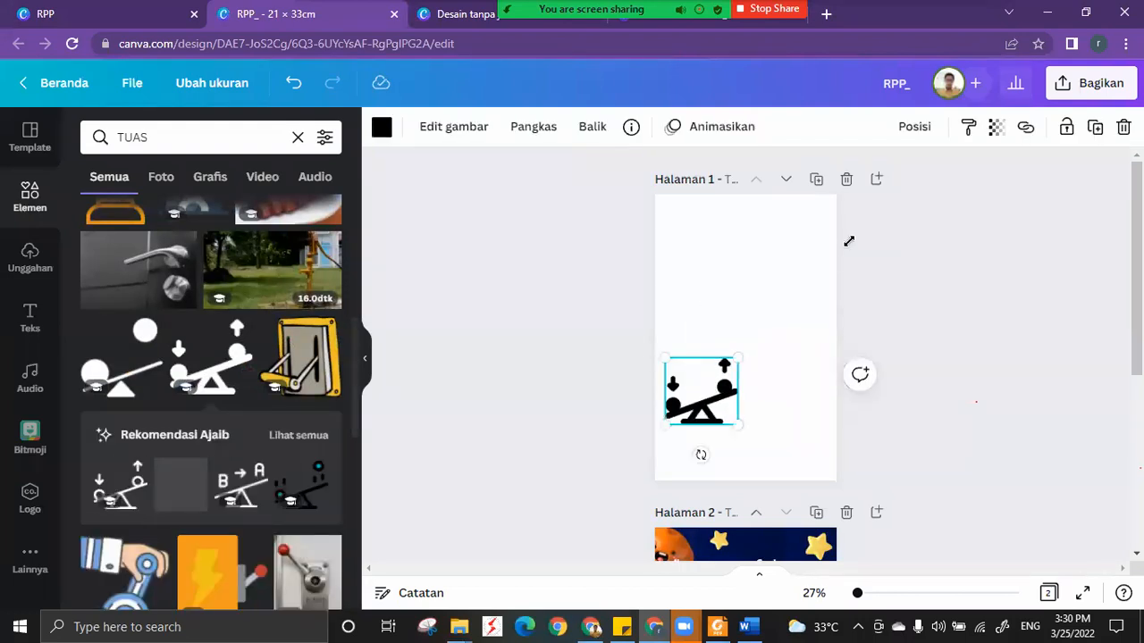
left_click_drag(728, 361, 700, 372)
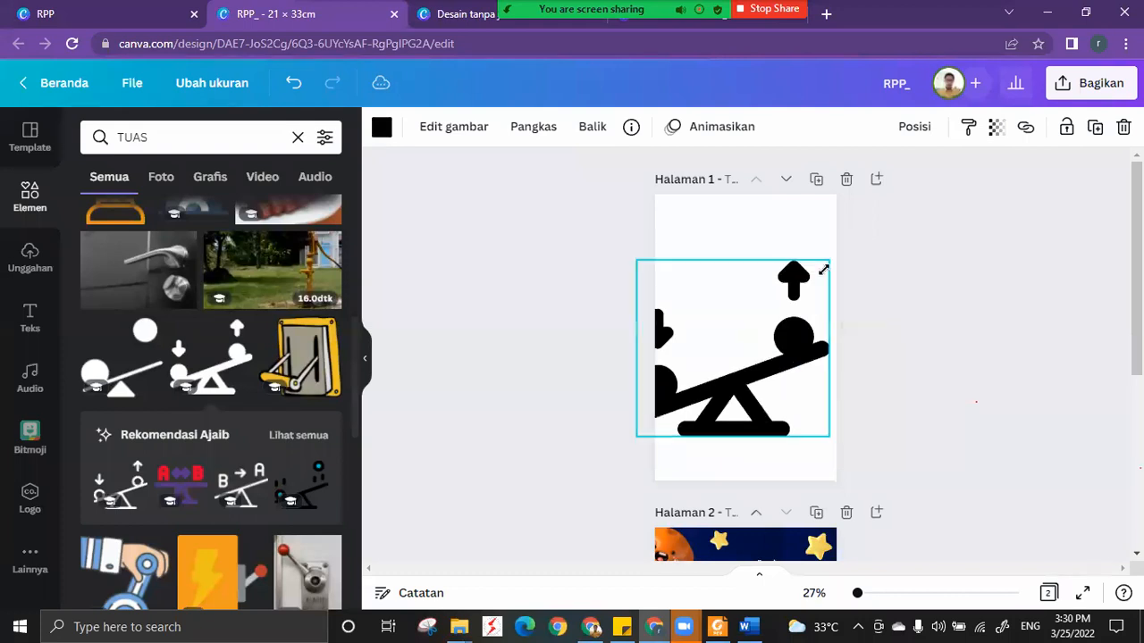
left_click_drag(874, 233, 874, 233)
Set the lever graphic's transparency to 11, and delete the graphic from page 1.
left_click(996, 127)
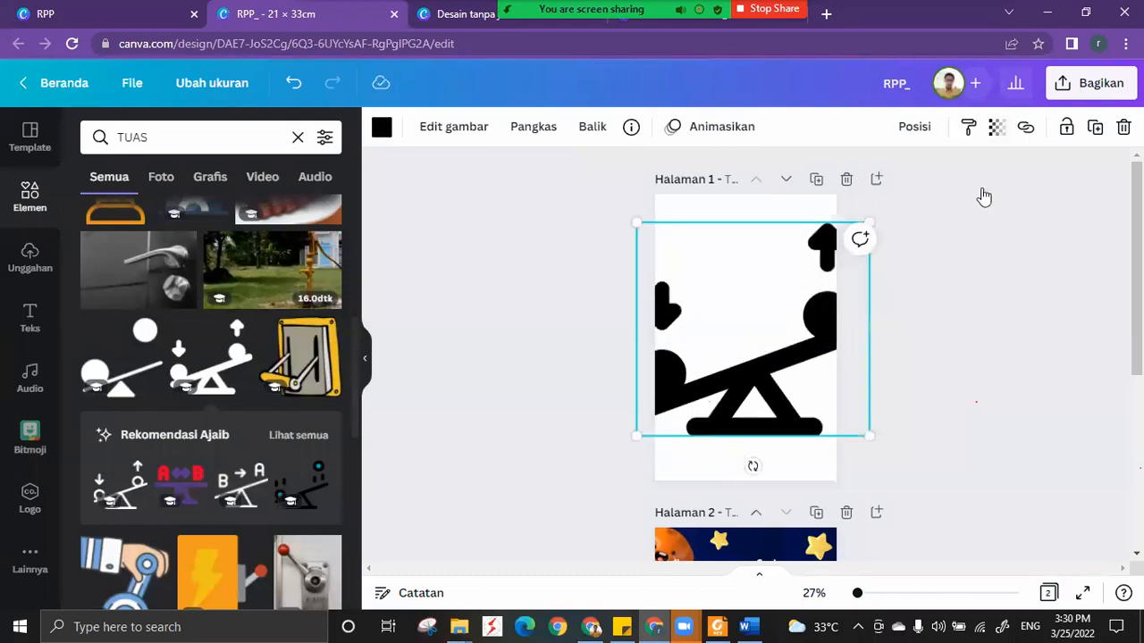
left_click_drag(962, 204, 840, 198)
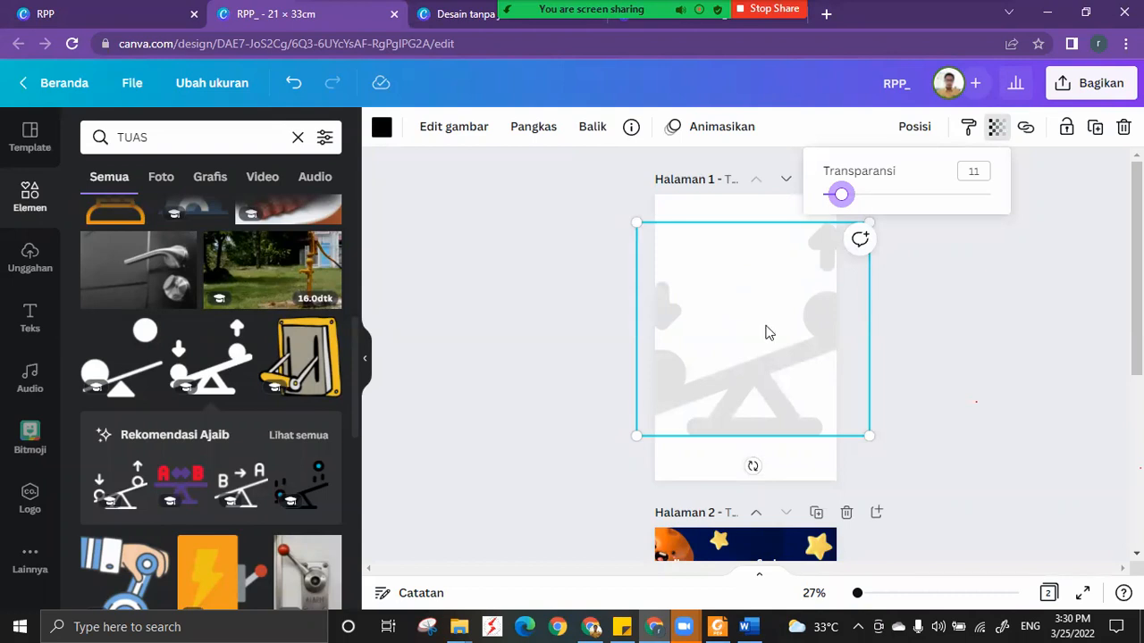
left_click(749, 218)
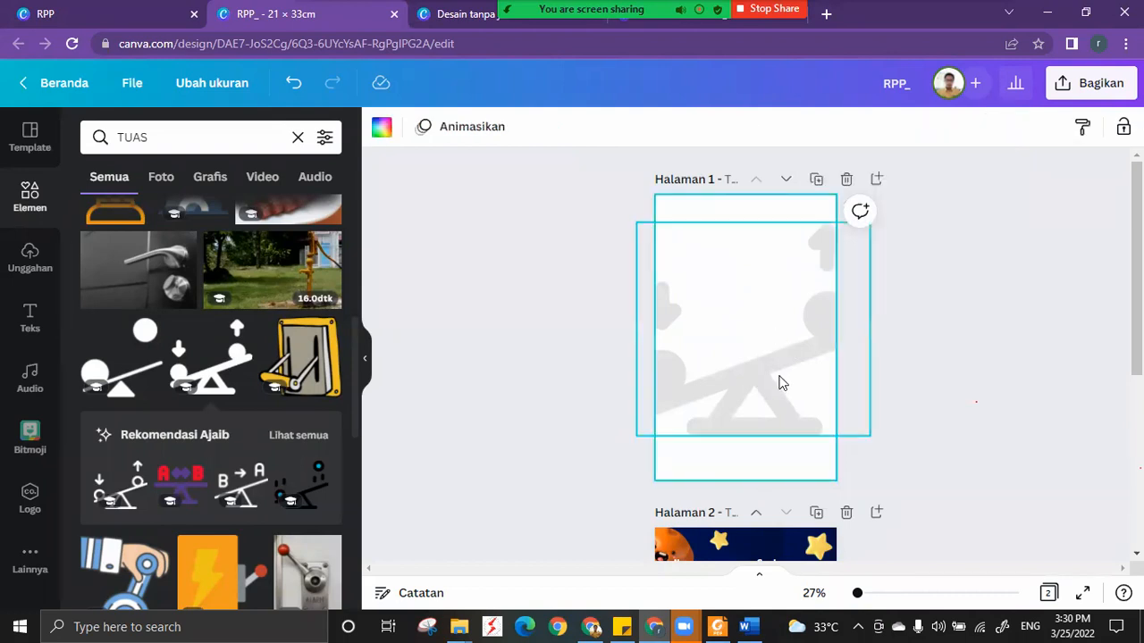
key("Delete")
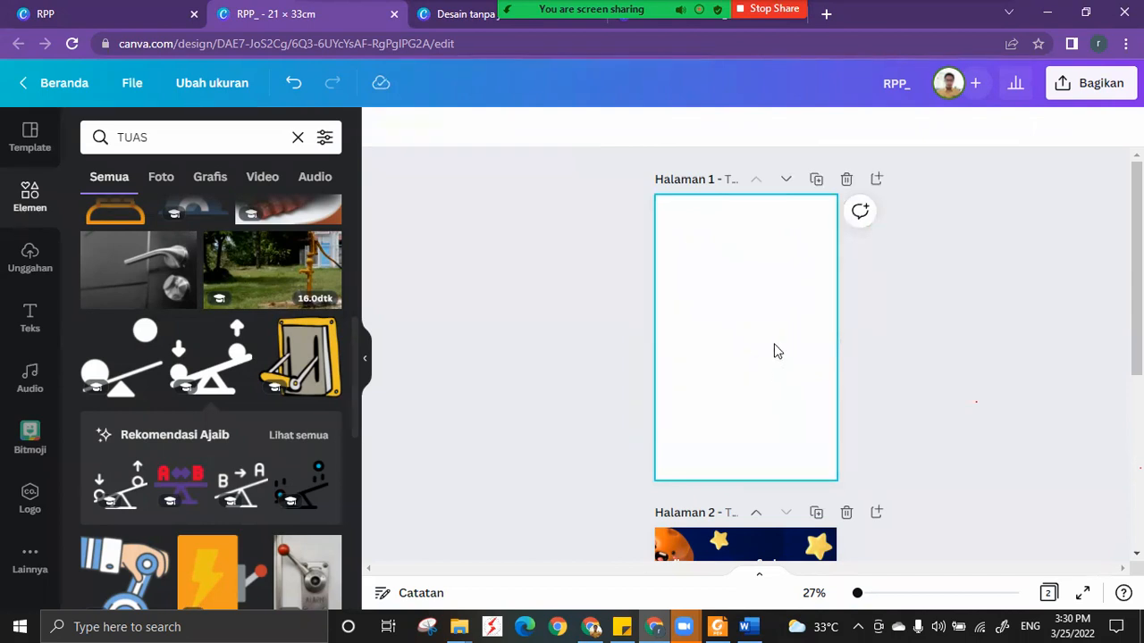
key("Delete")
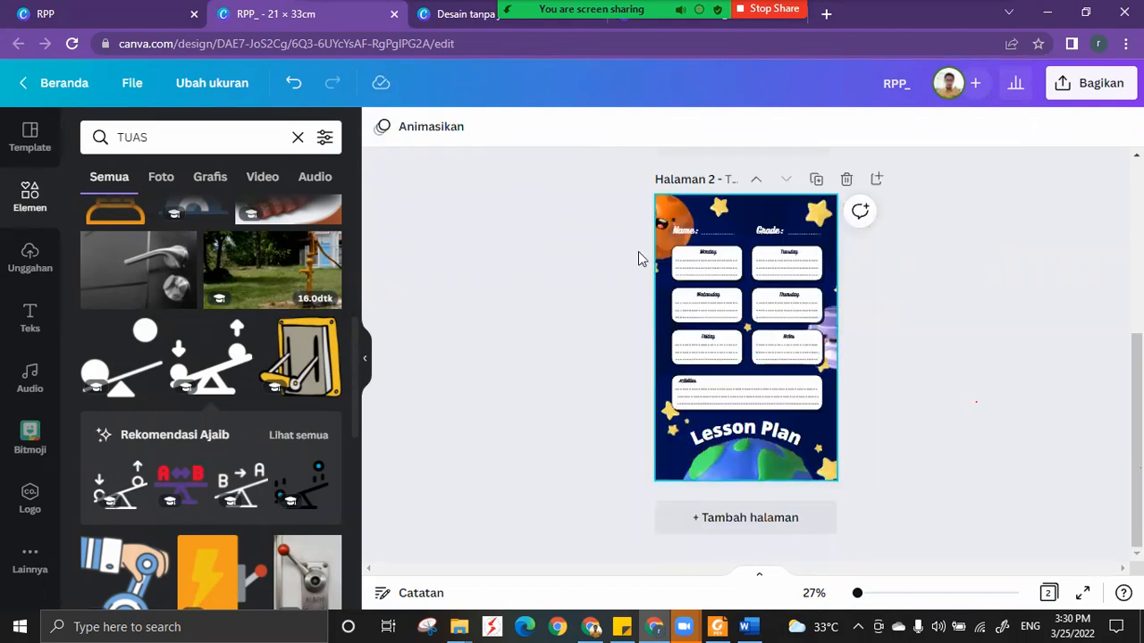
Delete page 2 with the space-themed Lesson Plan and clear the element search.
left_click(667, 223)
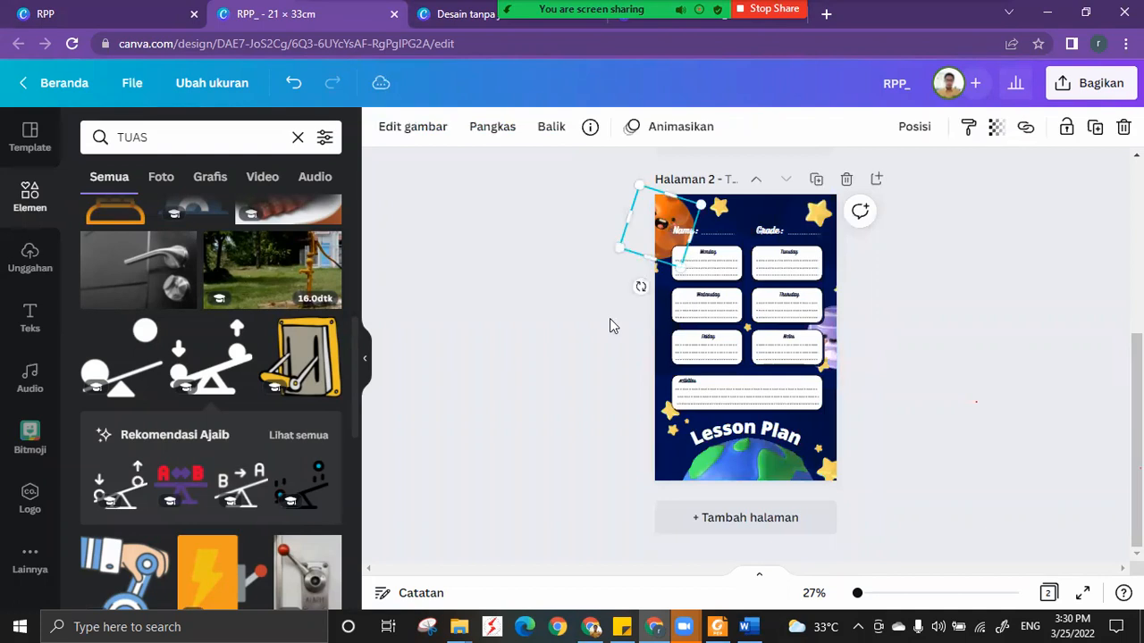
left_click(848, 180)
left_click(299, 140)
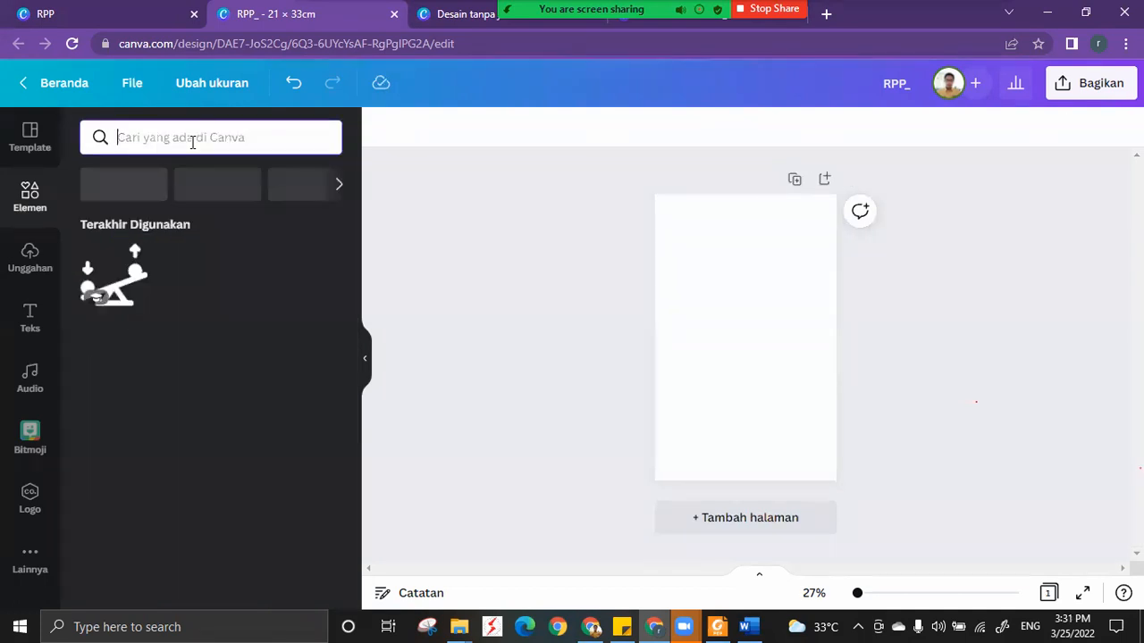
Browse the document templates and apply the orange chef résumé template to a new blank page 2.
left_click(36, 139)
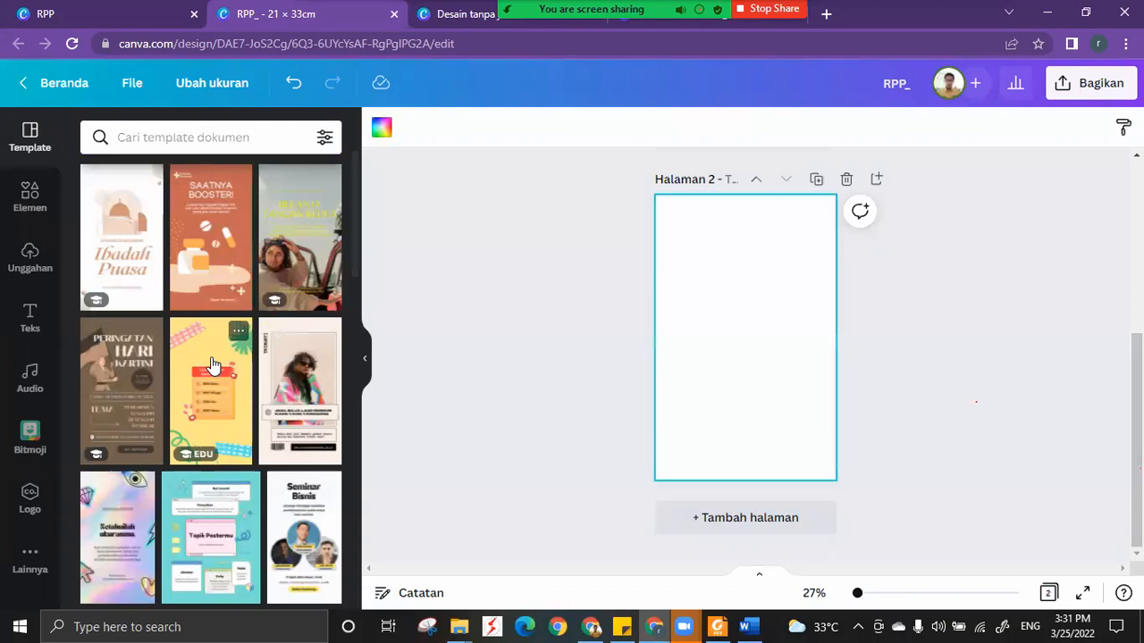
scroll(167, 430, "down", 3)
scroll(167, 431, "down", 4)
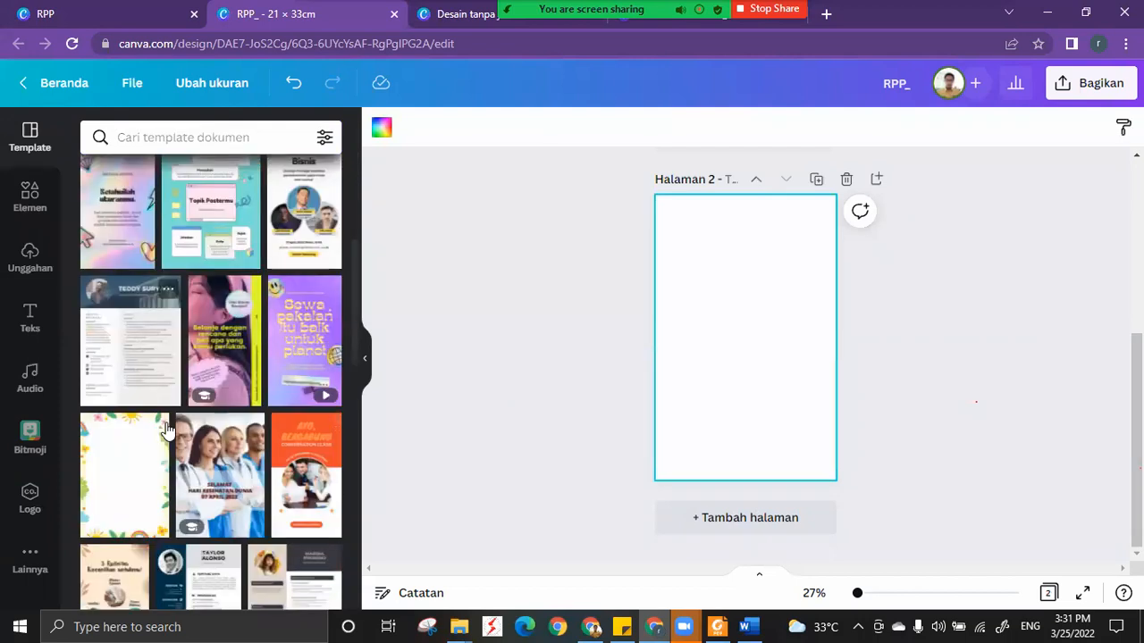
scroll(154, 516, "down", 5)
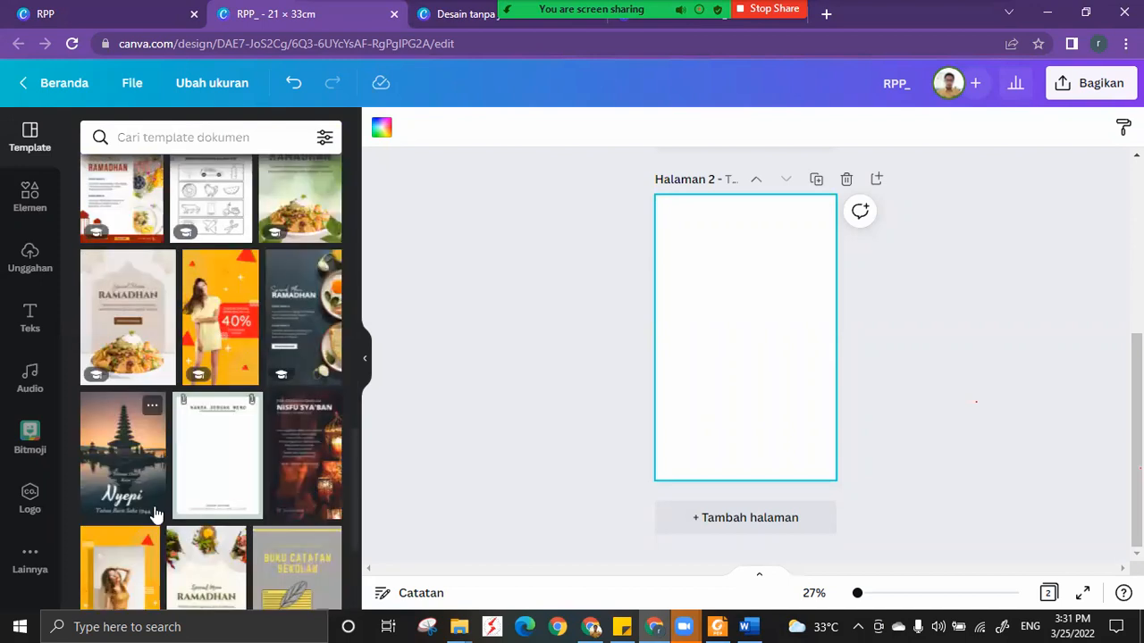
scroll(154, 514, "down", 2)
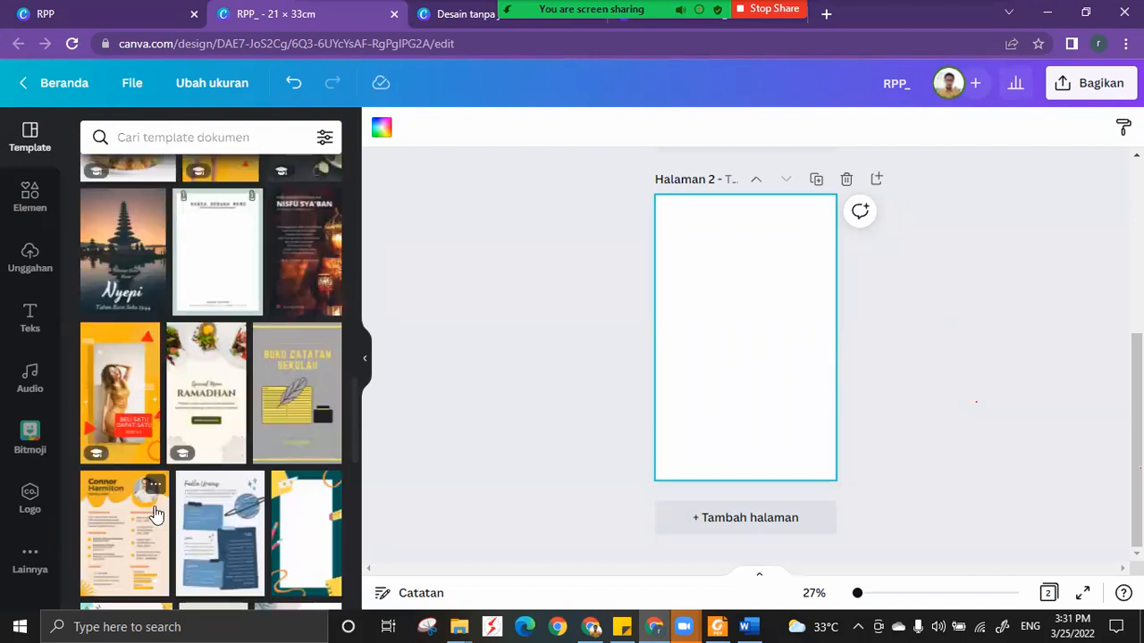
scroll(153, 516, "down", 3)
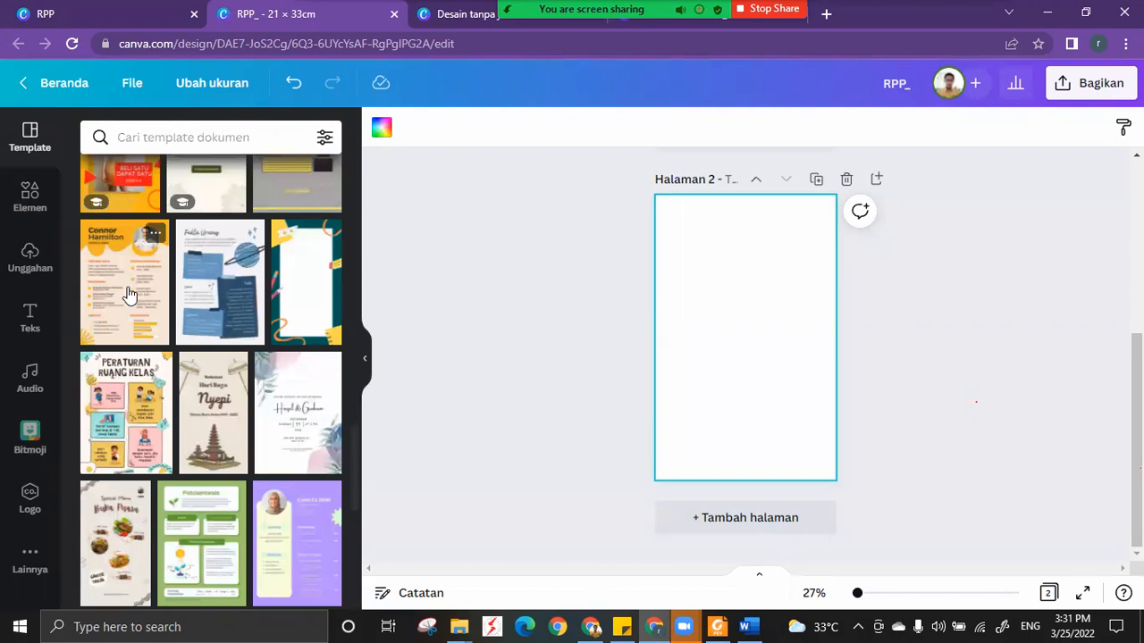
left_click(148, 293)
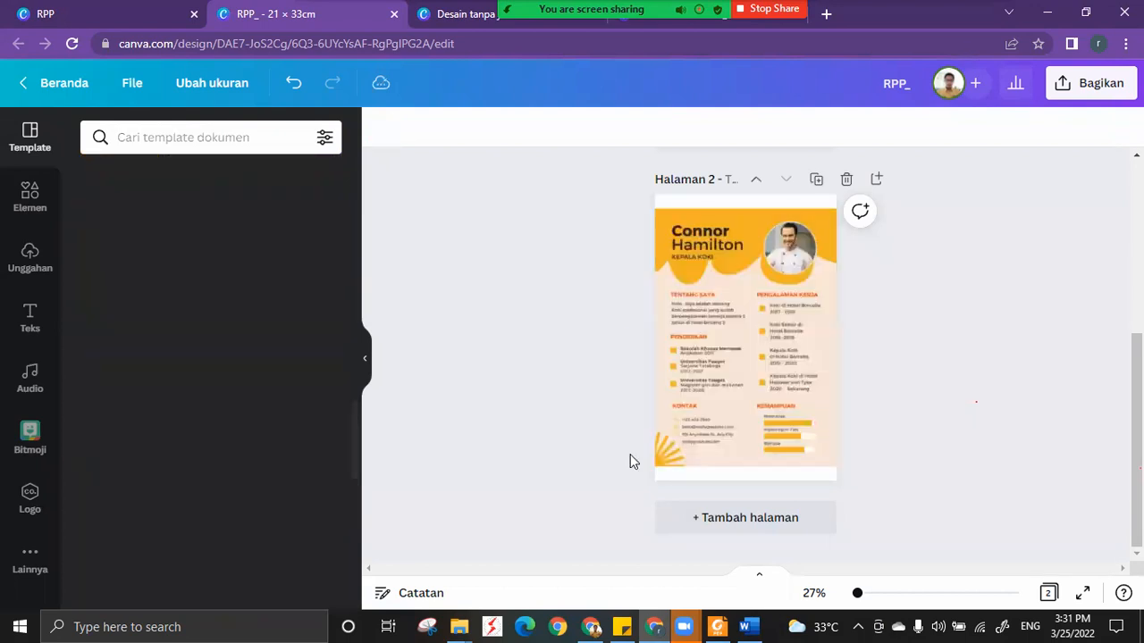
Copy the orange sunburst graphic from the lower-left corner of page 2 onto blank page 1.
scroll(665, 536, "up", 1)
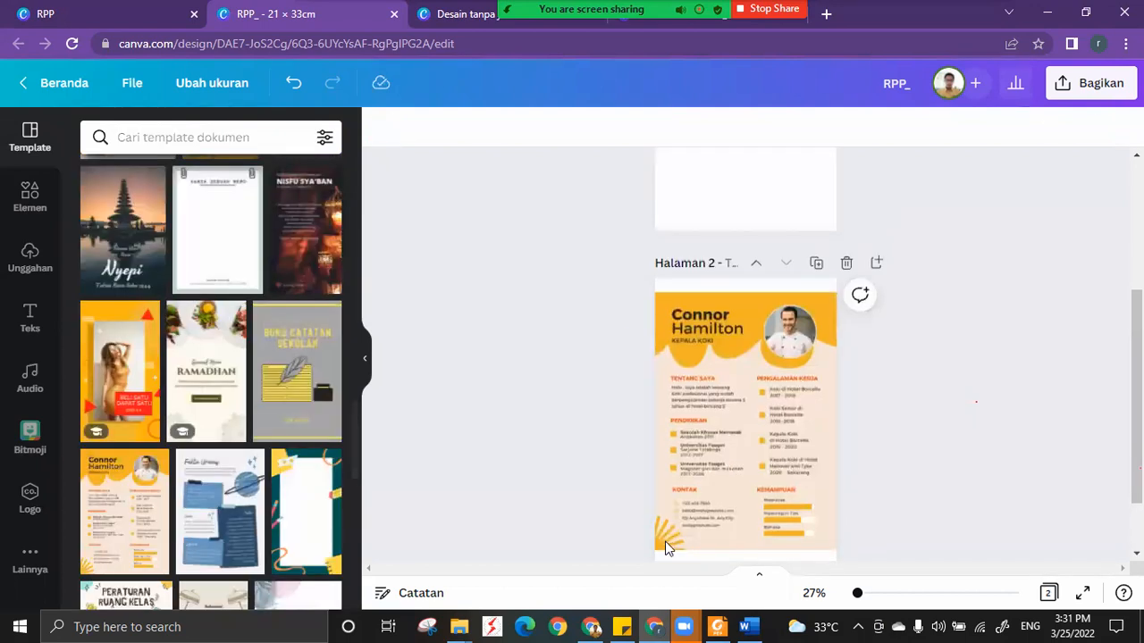
left_click(665, 542)
scroll(666, 486, "down", 1)
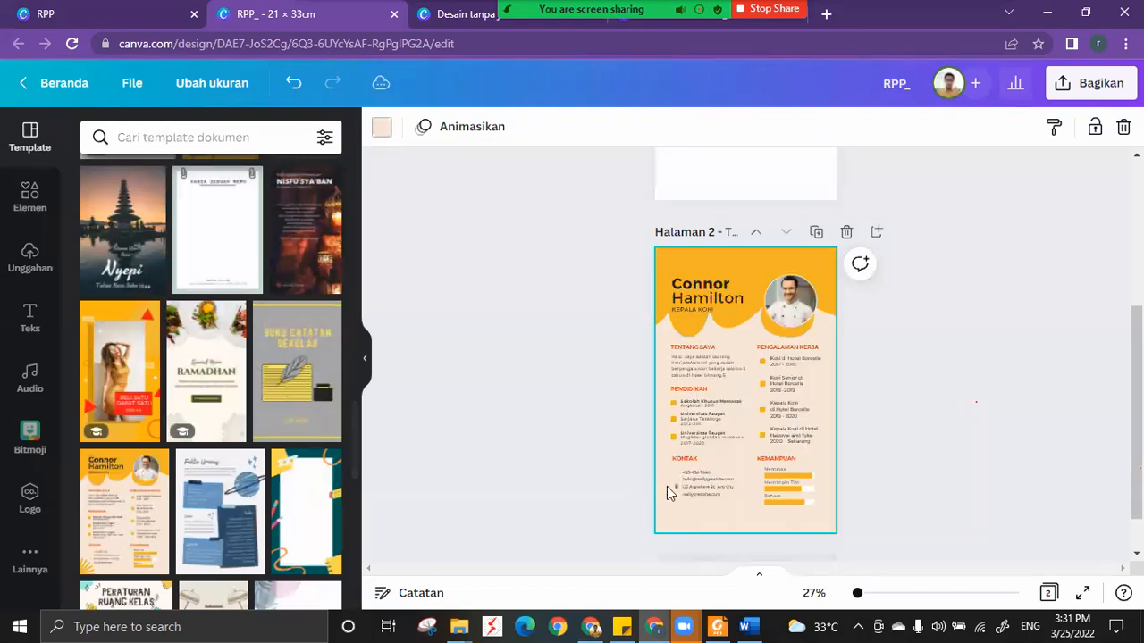
left_click(668, 456)
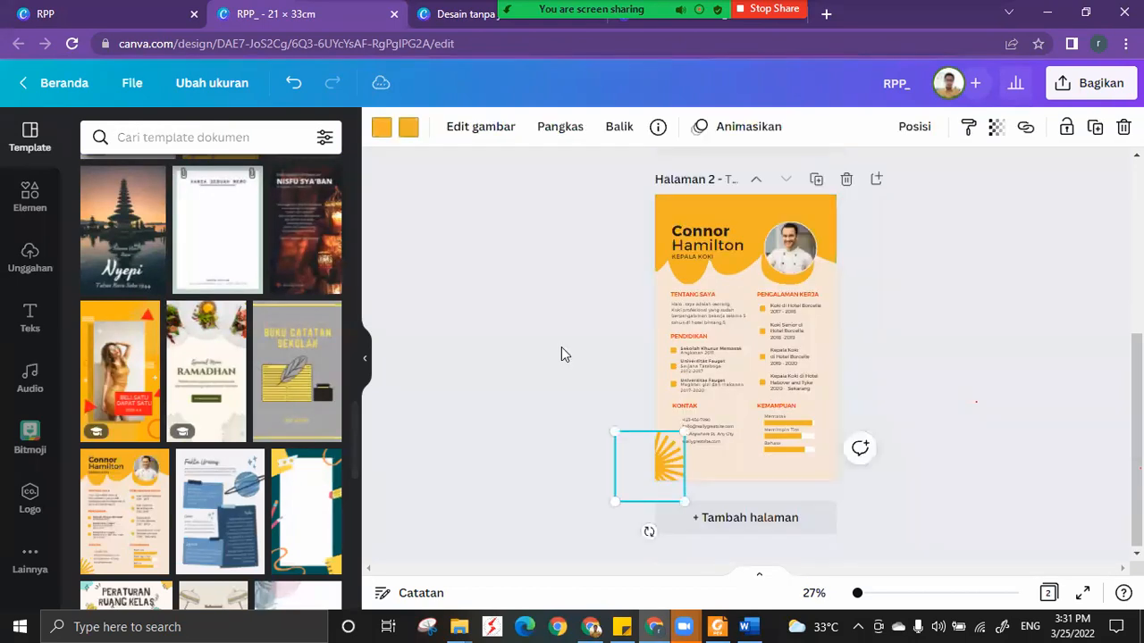
scroll(561, 347, "up", 4)
left_click(782, 331)
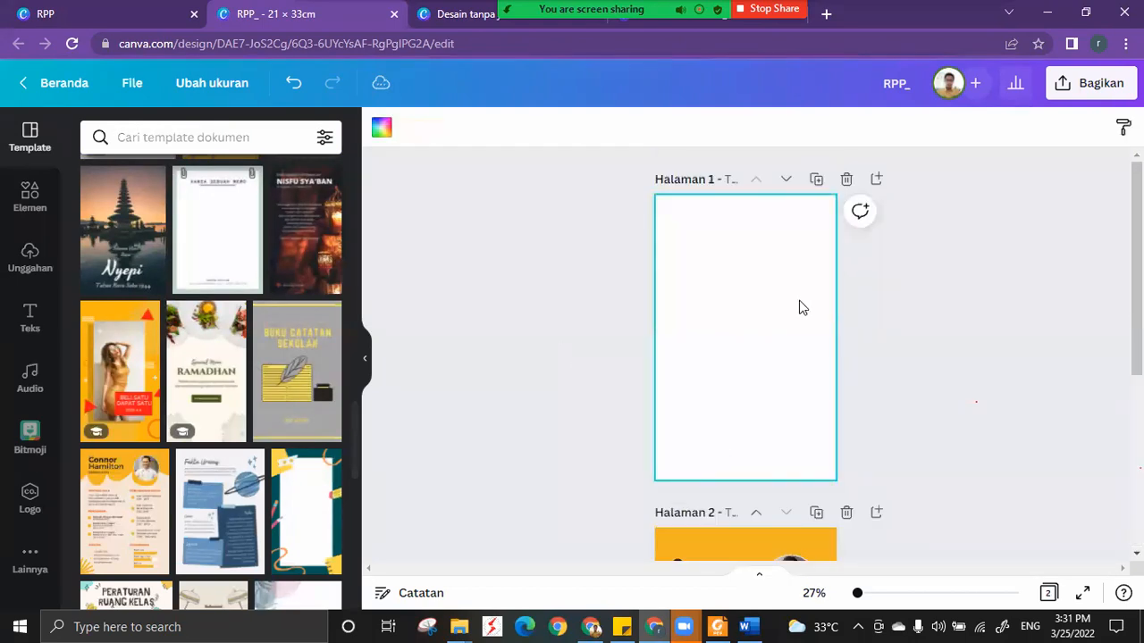
key("ctrl+v")
Try a transparency of 50 on the copied sunburst, and restore it to full opacity.
left_click(996, 126)
left_click(906, 194)
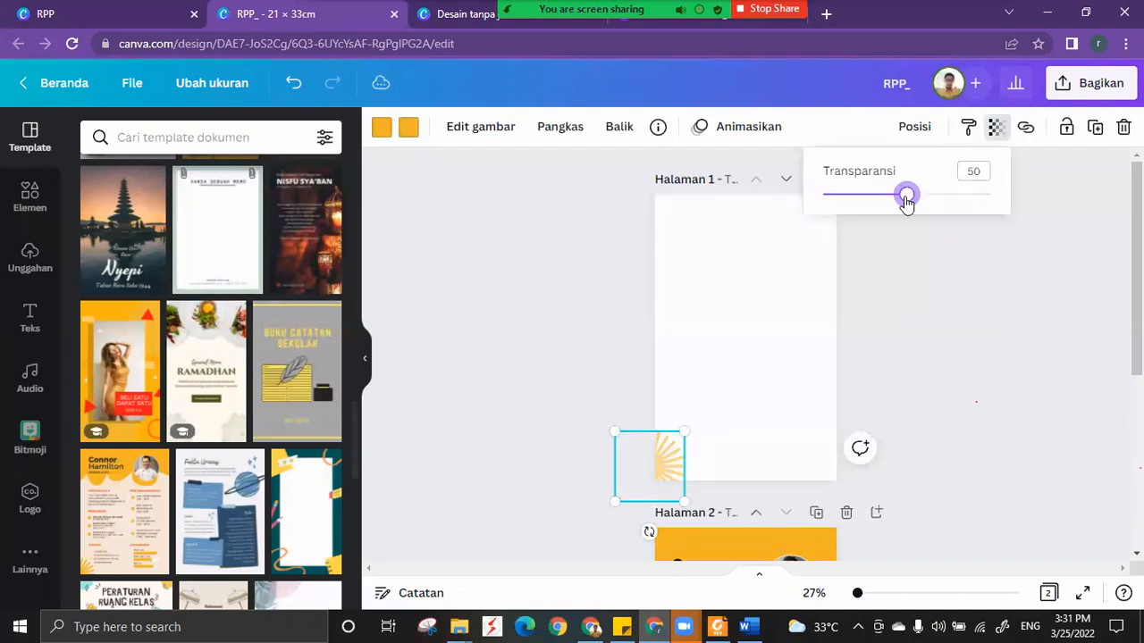
left_click(988, 197)
Enlarge the sunburst on page 1 to about twice its size and fit it into the page's lower-left corner.
left_click_drag(684, 431, 799, 354)
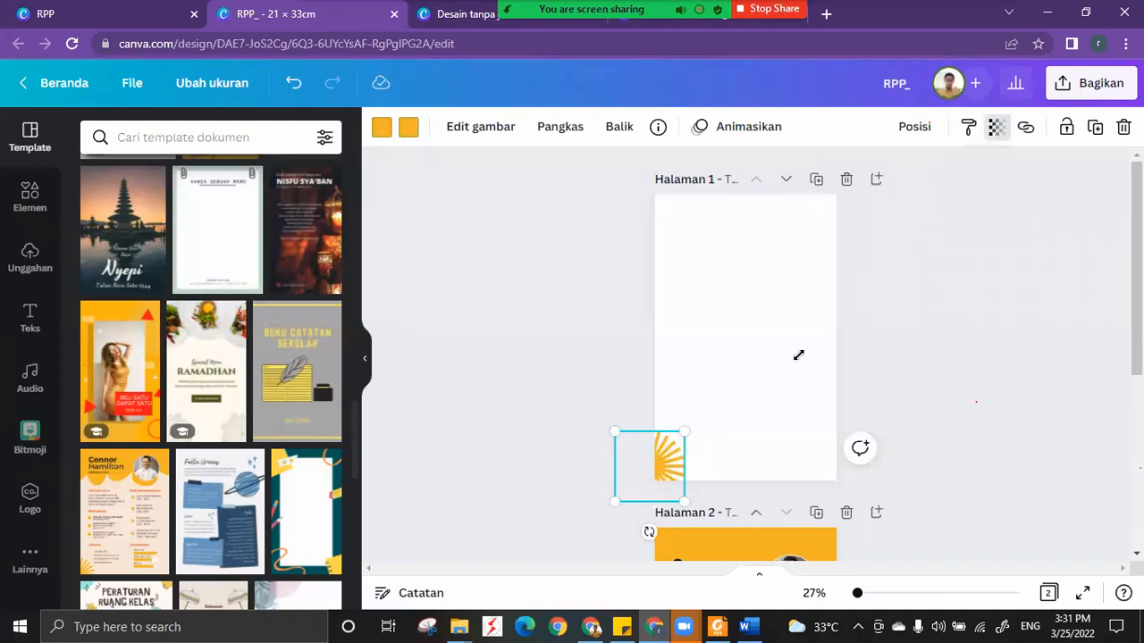
left_click_drag(660, 462, 642, 501)
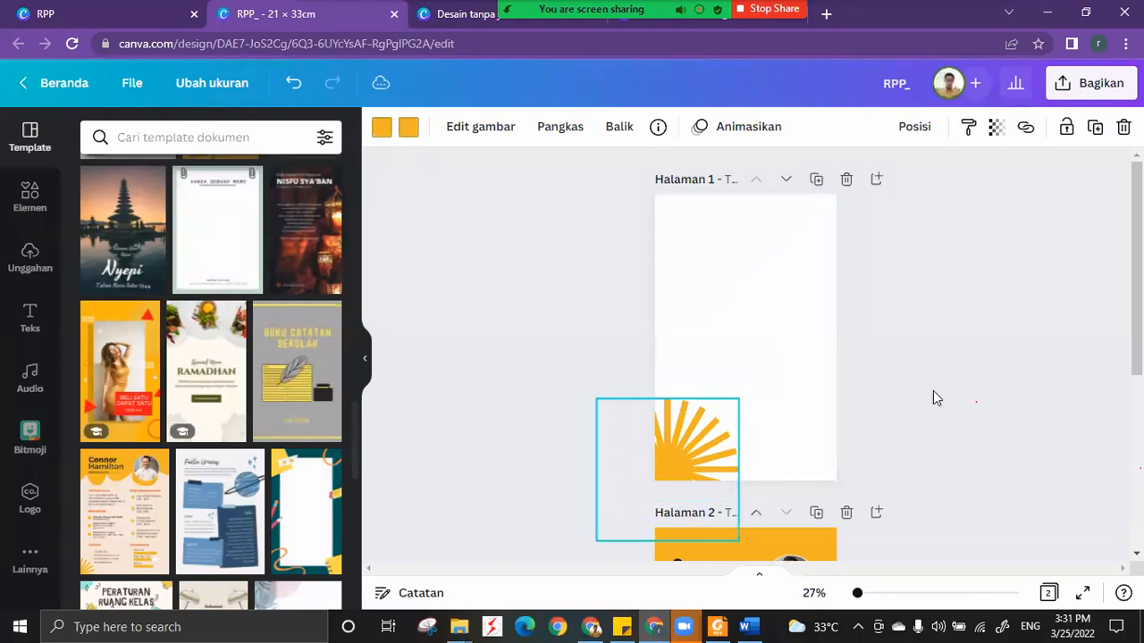
left_click(933, 391)
scroll(933, 390, "down", 5)
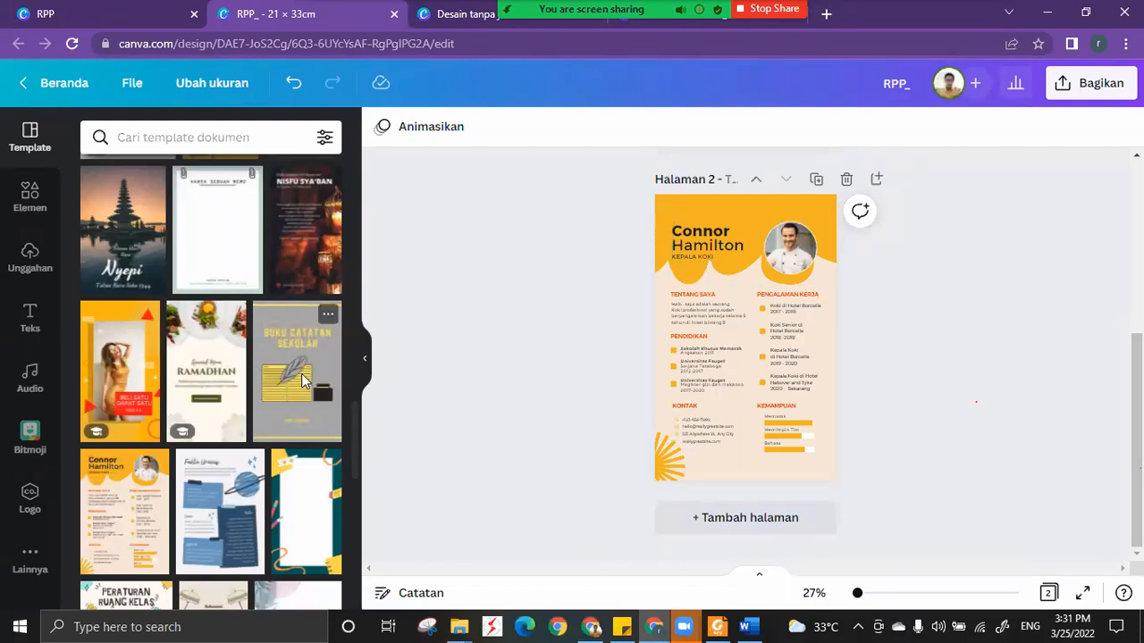
scroll(301, 374, "up", 10)
scroll(443, 311, "up", 3)
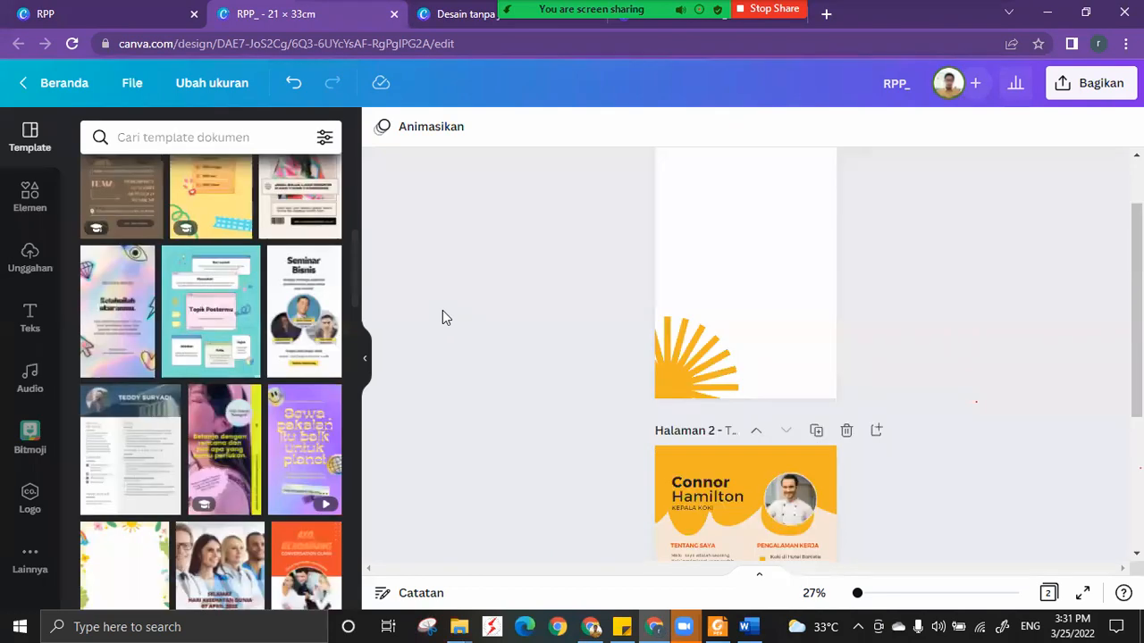
scroll(443, 312, "up", 1)
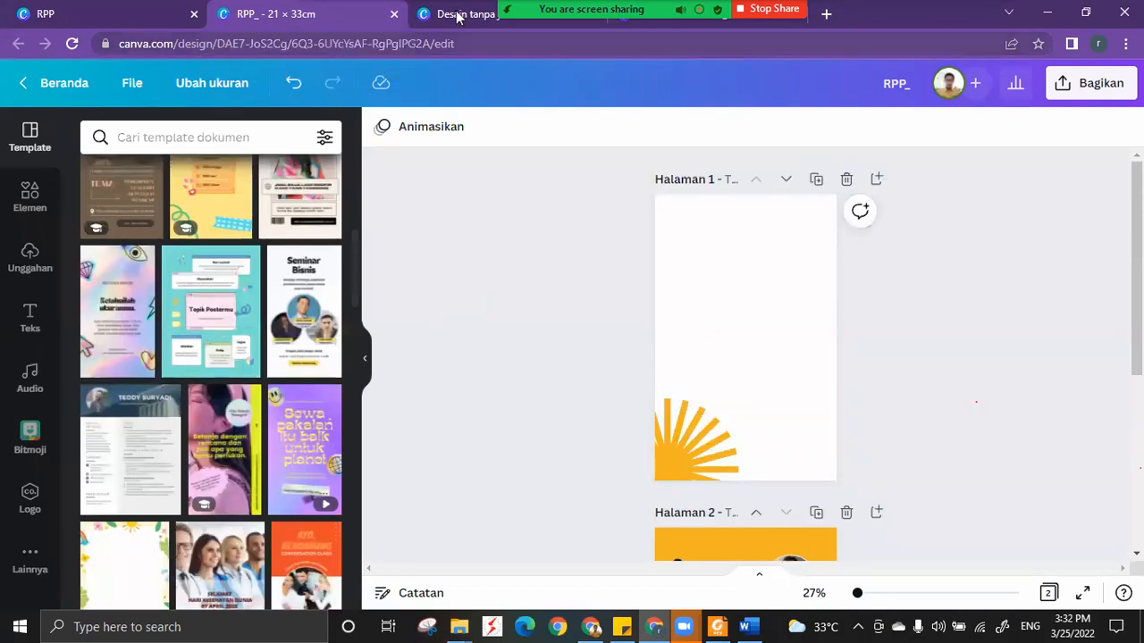
Switch to the Zoom meeting window, dismiss the annotation tools, and close the meeting chat.
left_click(718, 555)
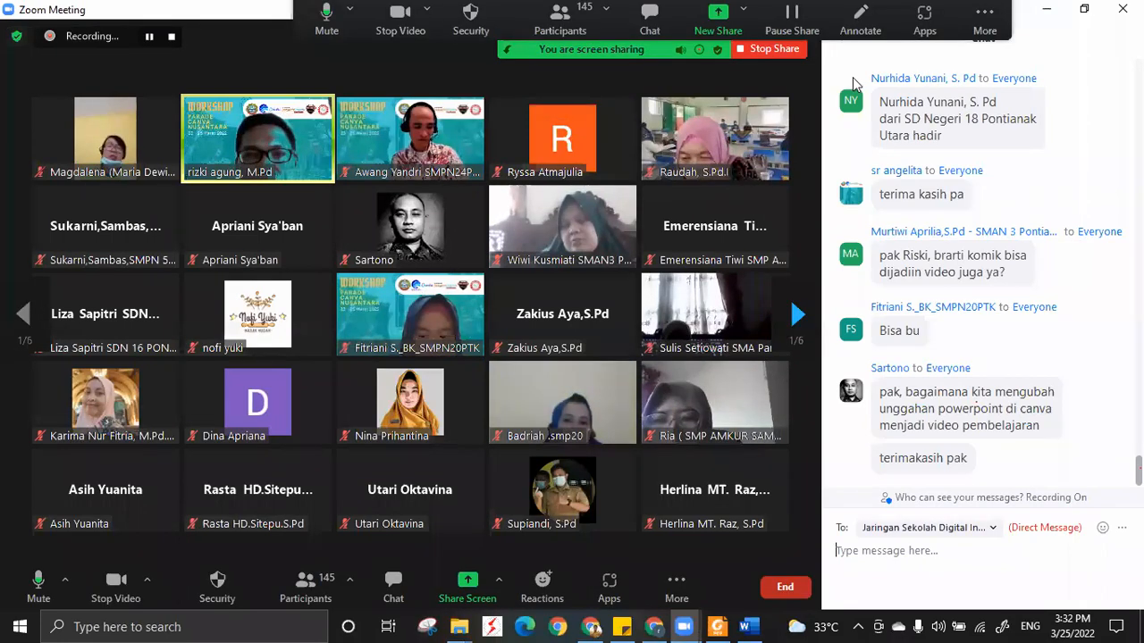
left_click(856, 34)
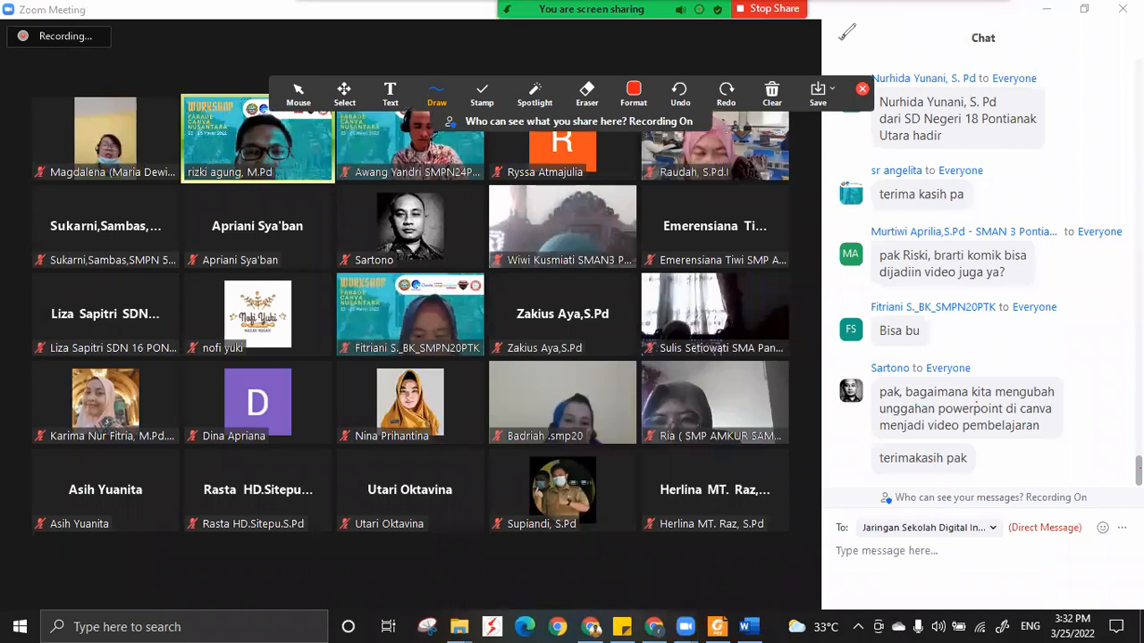
left_click(863, 90)
left_click(845, 44)
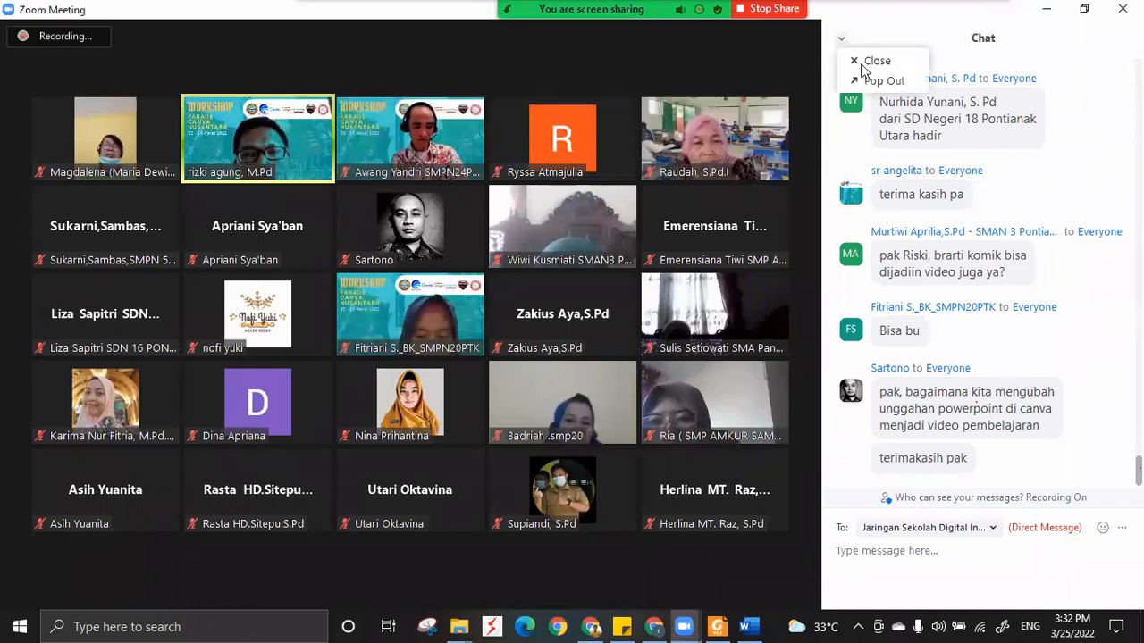
left_click(861, 64)
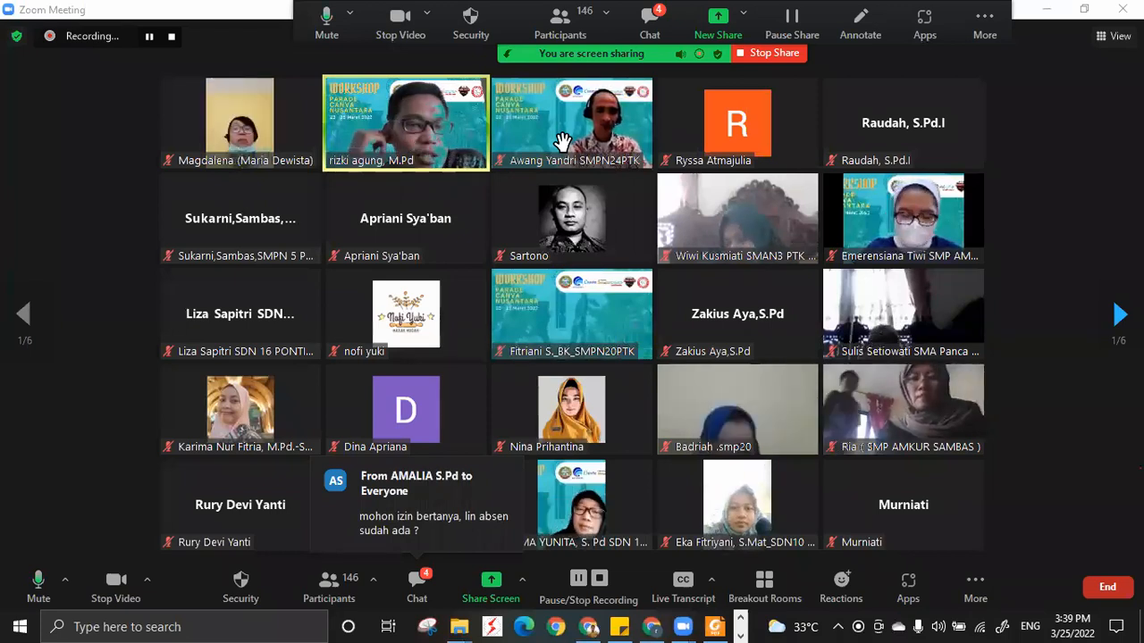
Open the meeting chat, review the participants' recent questions and comments, and close the chat.
left_click(417, 596)
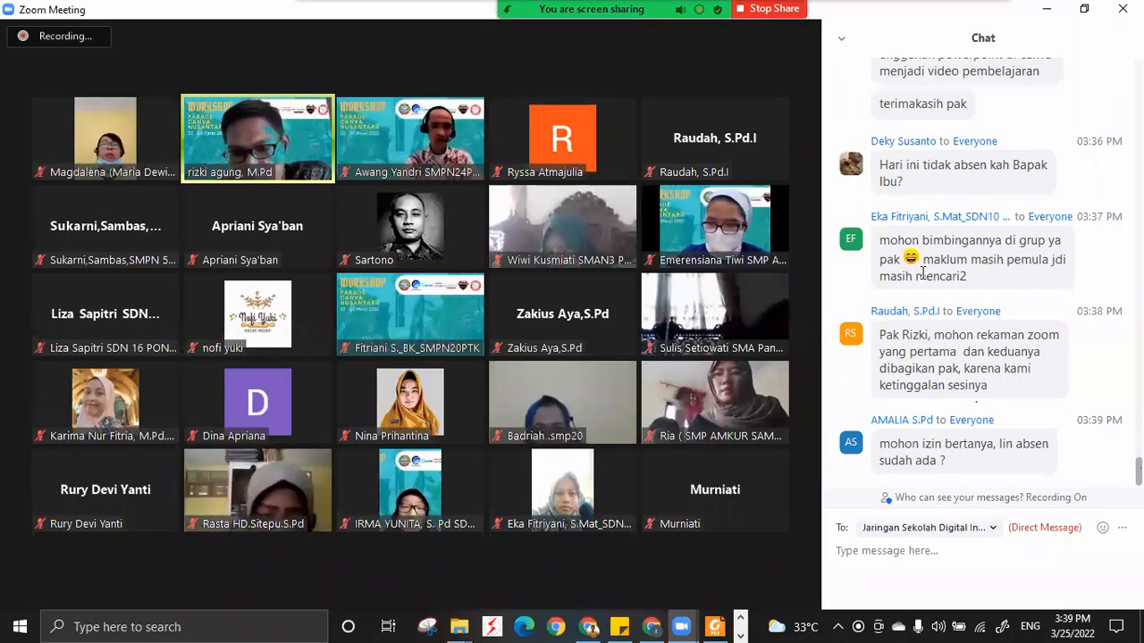
scroll(923, 274, "up", 1)
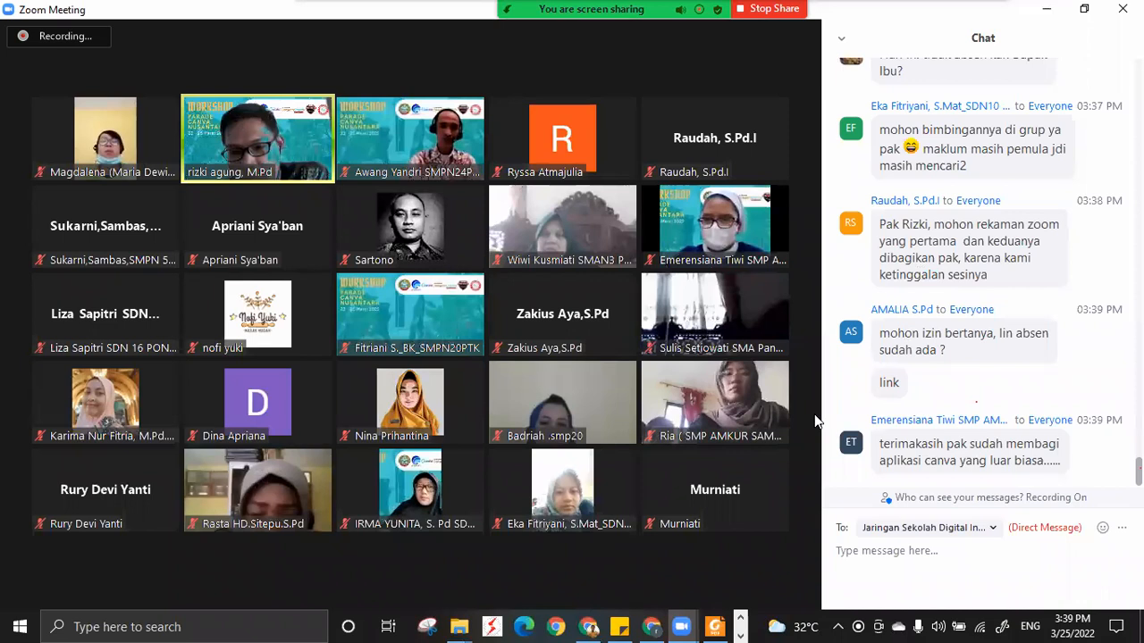
scroll(1016, 386, "up", 1)
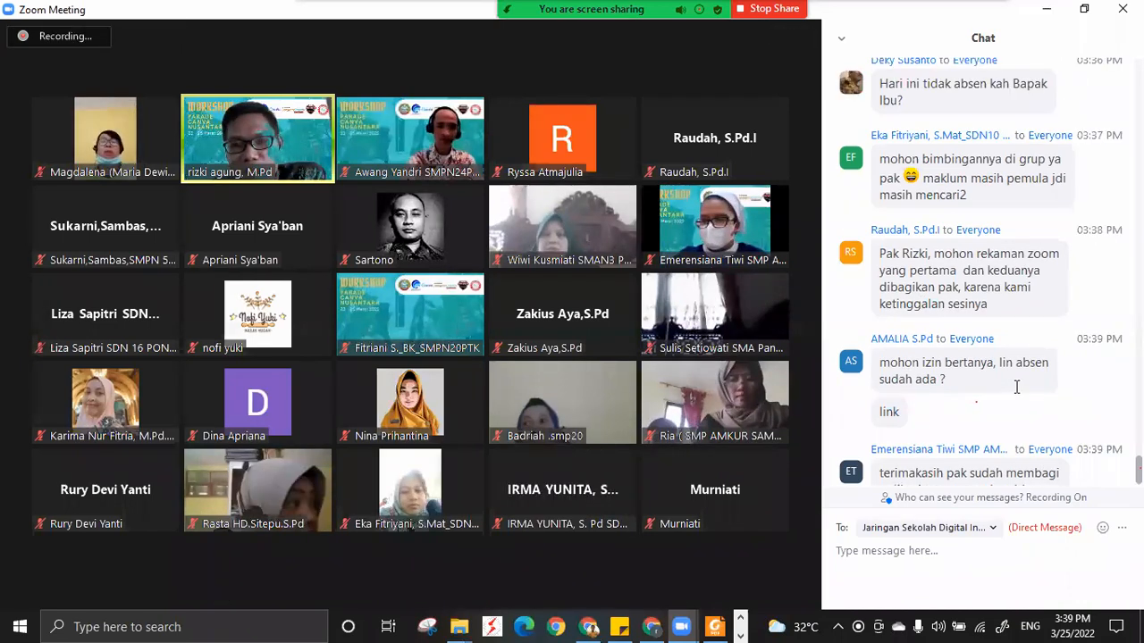
mouse_move(525, 276)
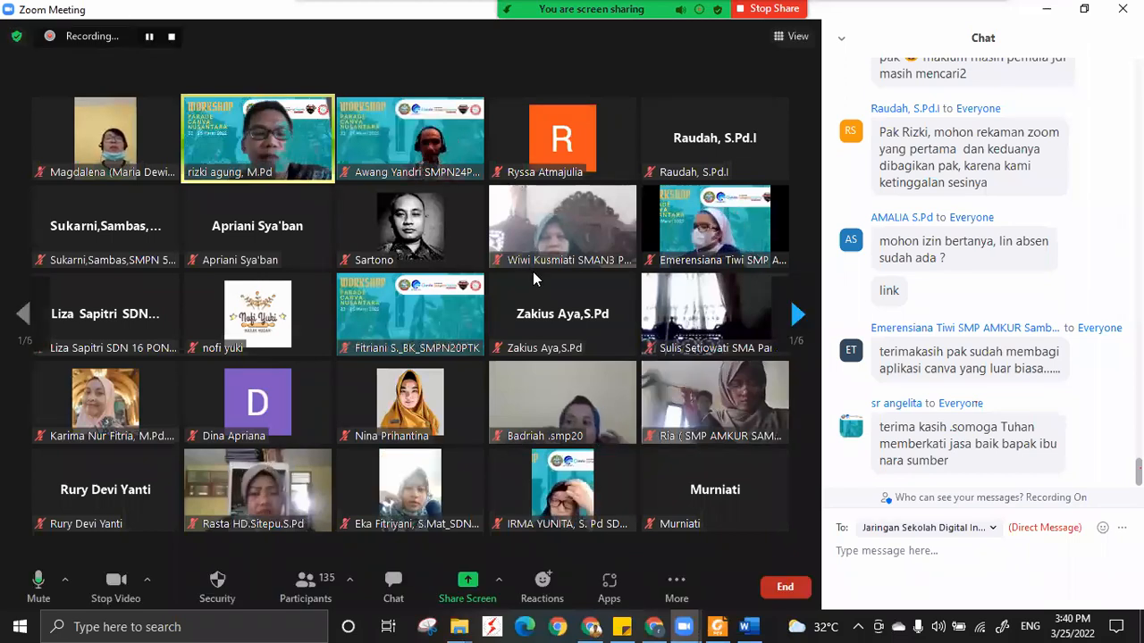
mouse_move(585, 285)
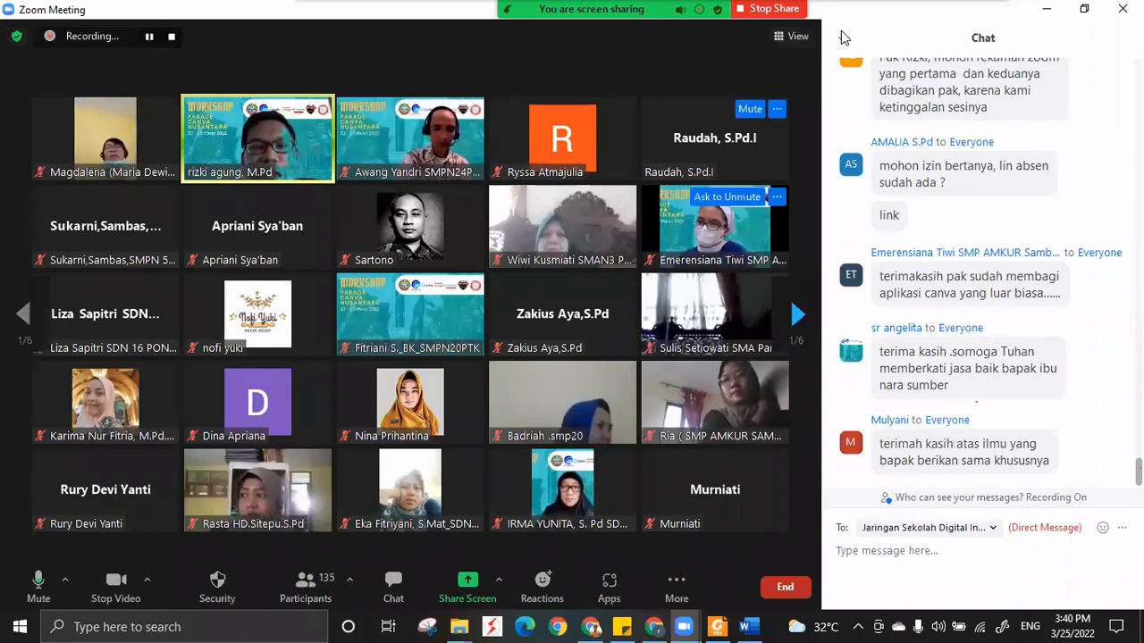
left_click(856, 60)
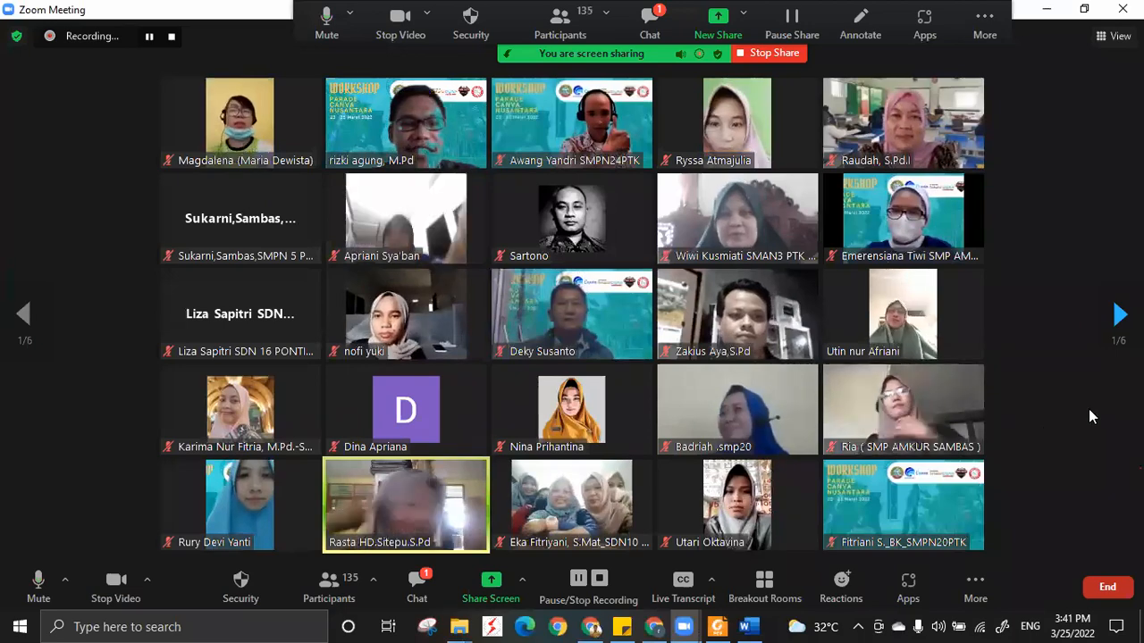
Switch to WhatsApp Web in Chrome, dismiss the share-selection window, and return to the Zoom meeting.
left_click(592, 627)
left_click(107, 16)
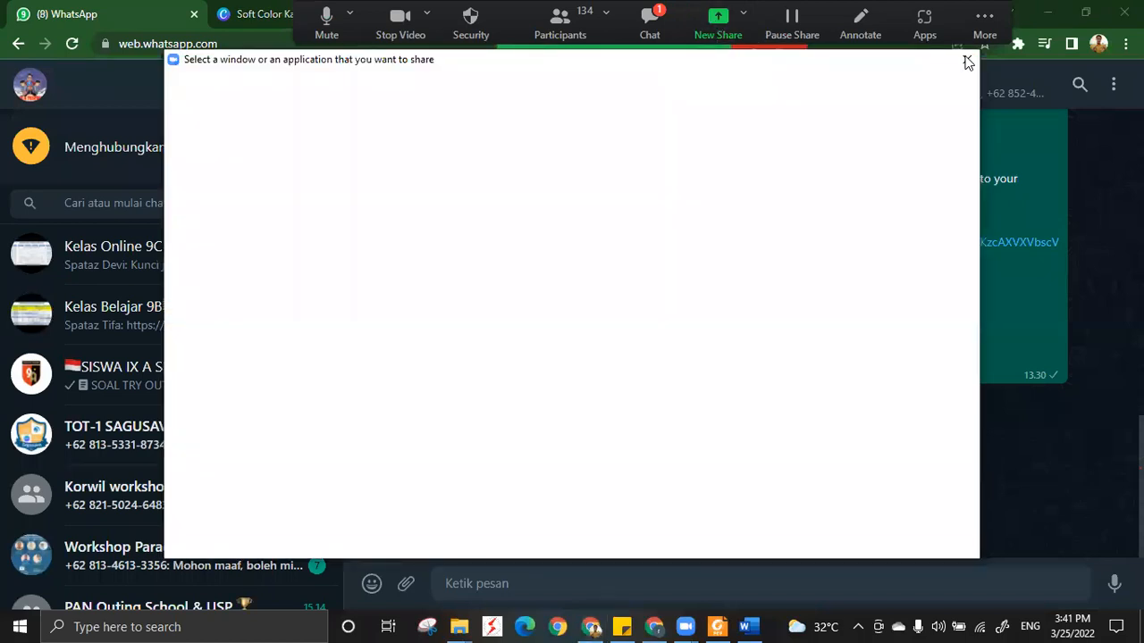
left_click(966, 61)
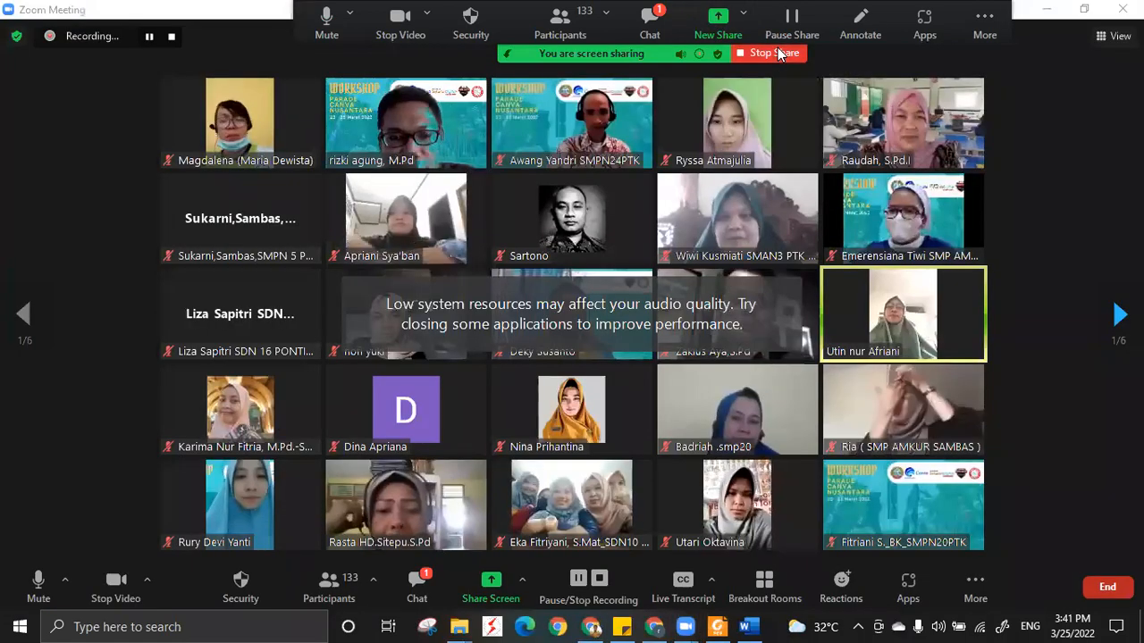